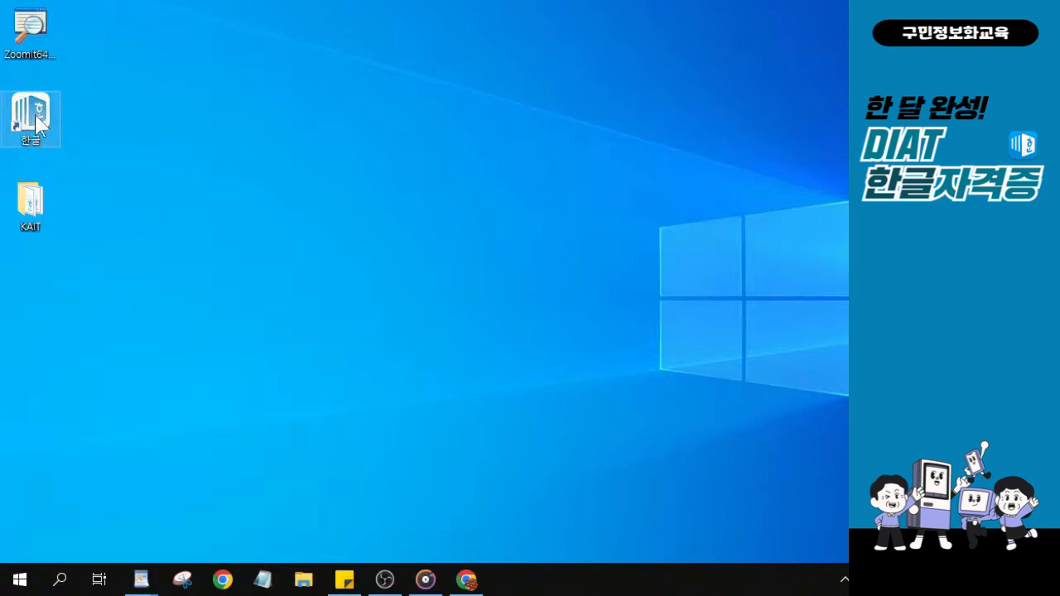
# Reposition and resize the blank document's window so it fills the desktop area above the taskbar.
pyautogui.moveTo(623, 2); pyautogui.dragTo(448, 7)
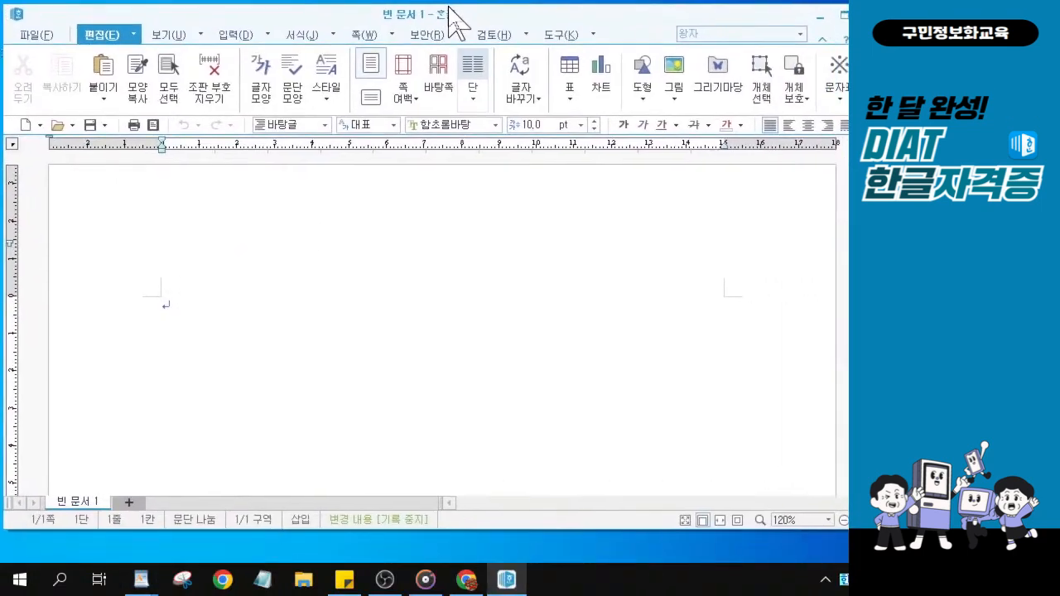
pyautogui.moveTo(876, 530); pyautogui.dragTo(849, 564)
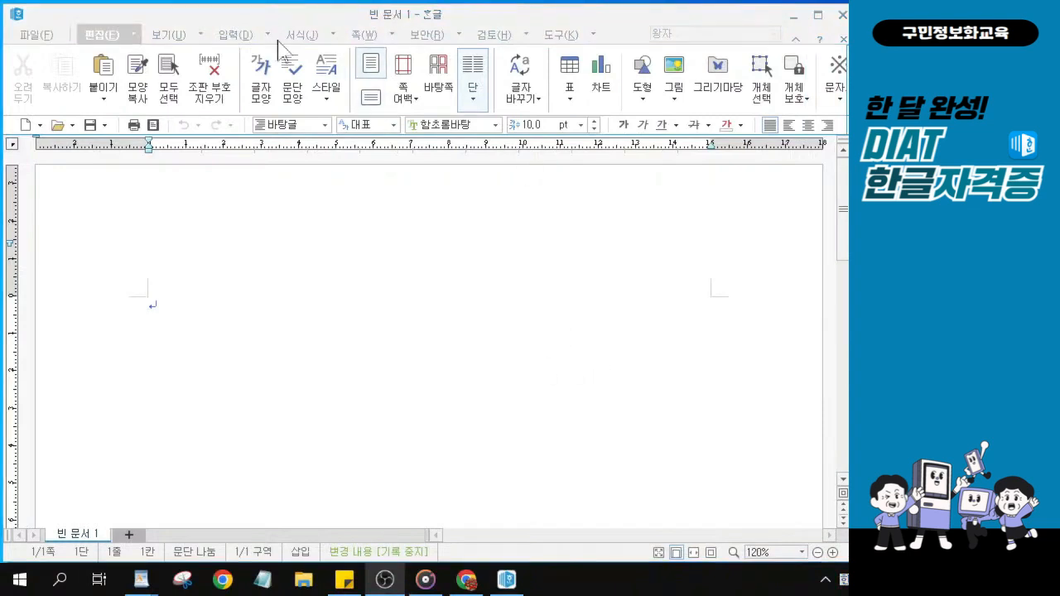
pyautogui.click(292, 23)
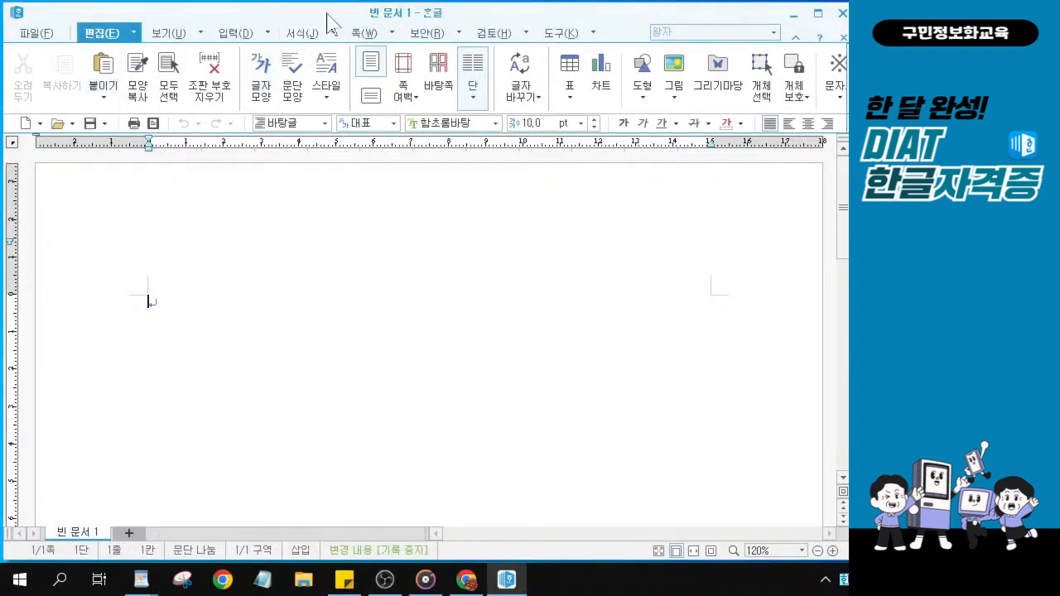
# Check the paragraph mark (문단 부호) display option in the view settings and return to the editing tools.
pyautogui.click(168, 35)
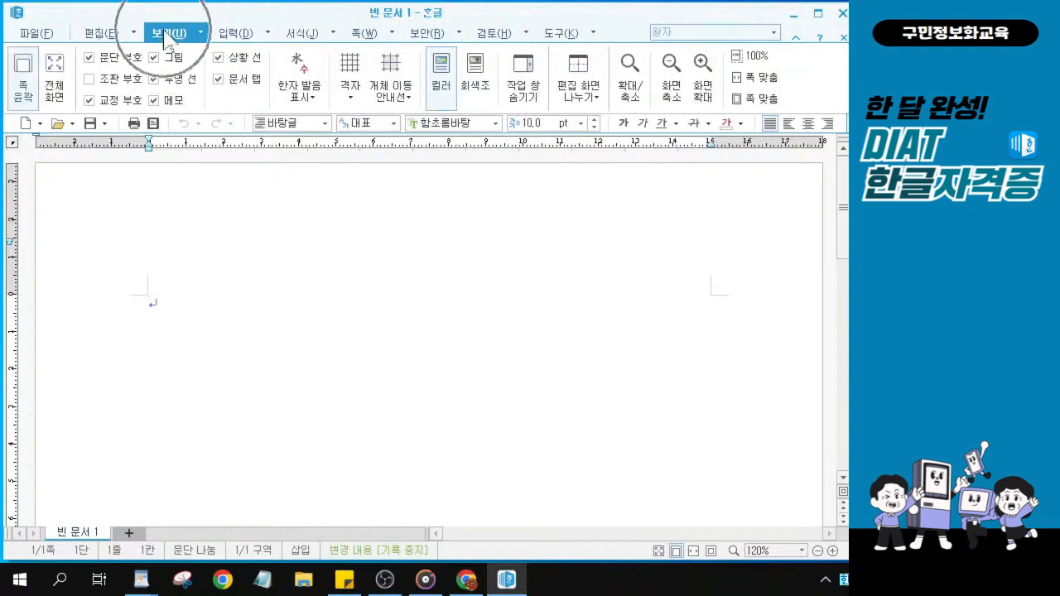
pyautogui.press('ctrl')
pyautogui.press('ctrl')
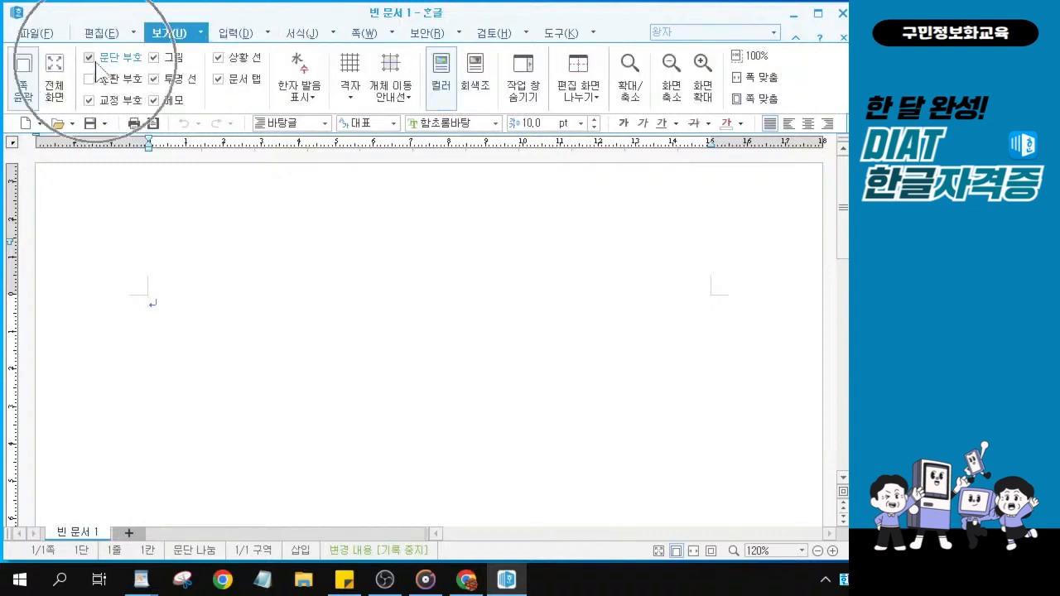
pyautogui.press('ctrl')
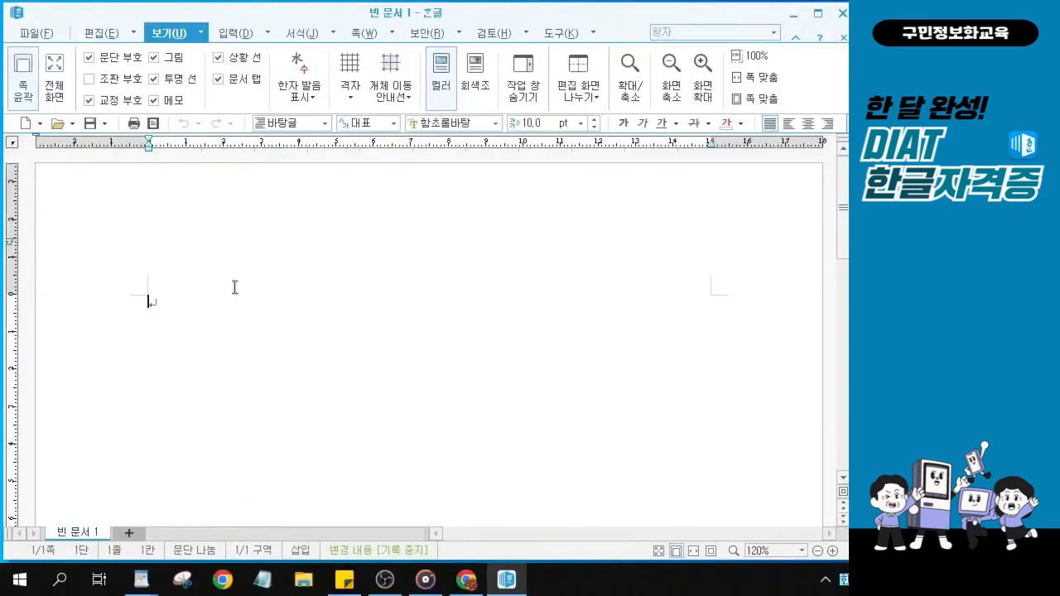
pyautogui.click(102, 34)
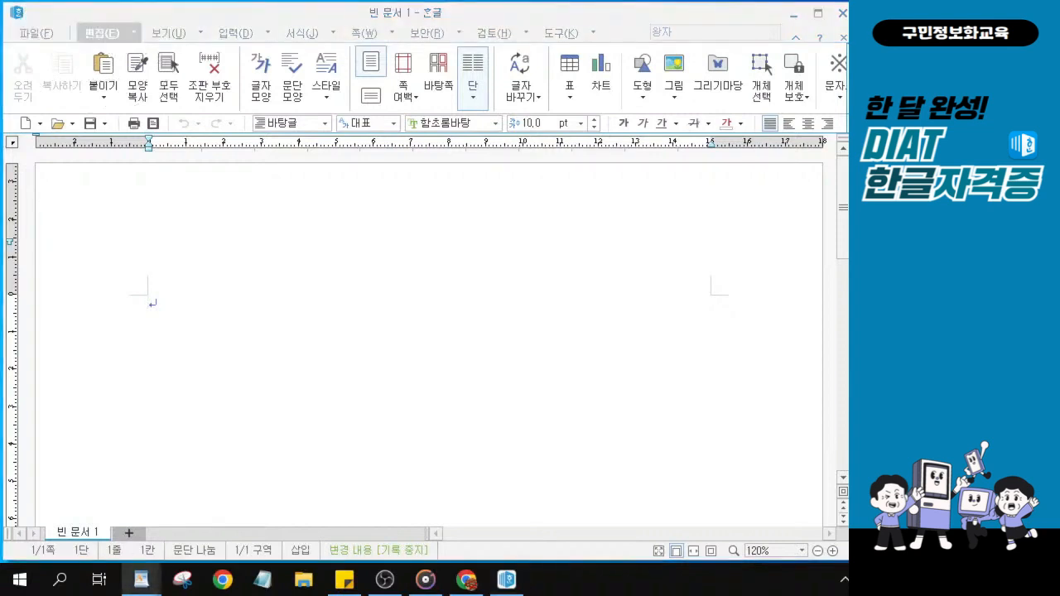
pyautogui.click(245, 332)
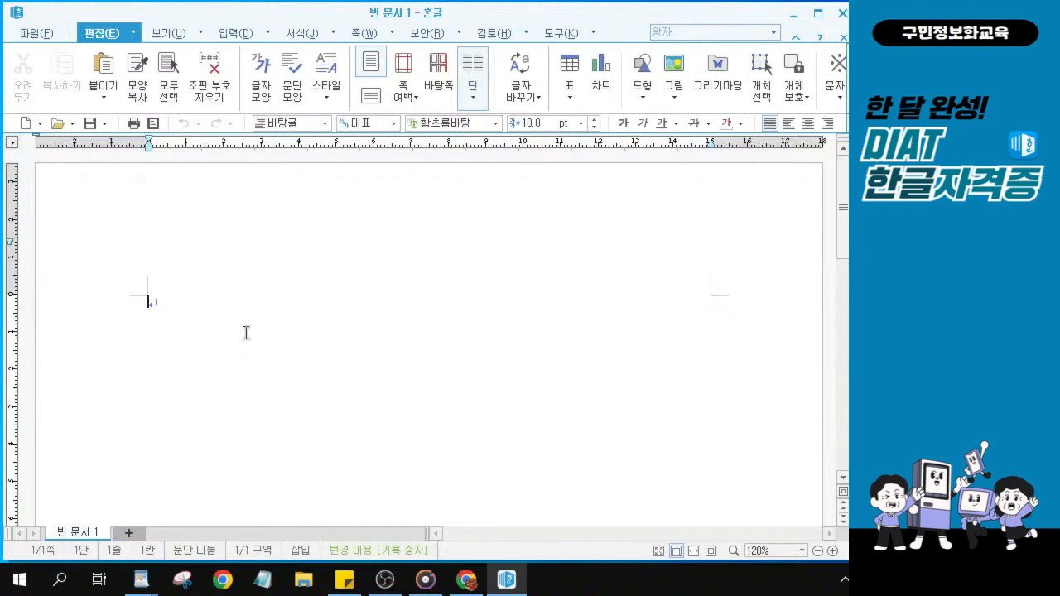
# Open the page setup (편집 용지) of the blank document and choose portrait (세로) orientation for A4 paper.
pyautogui.press('F7')
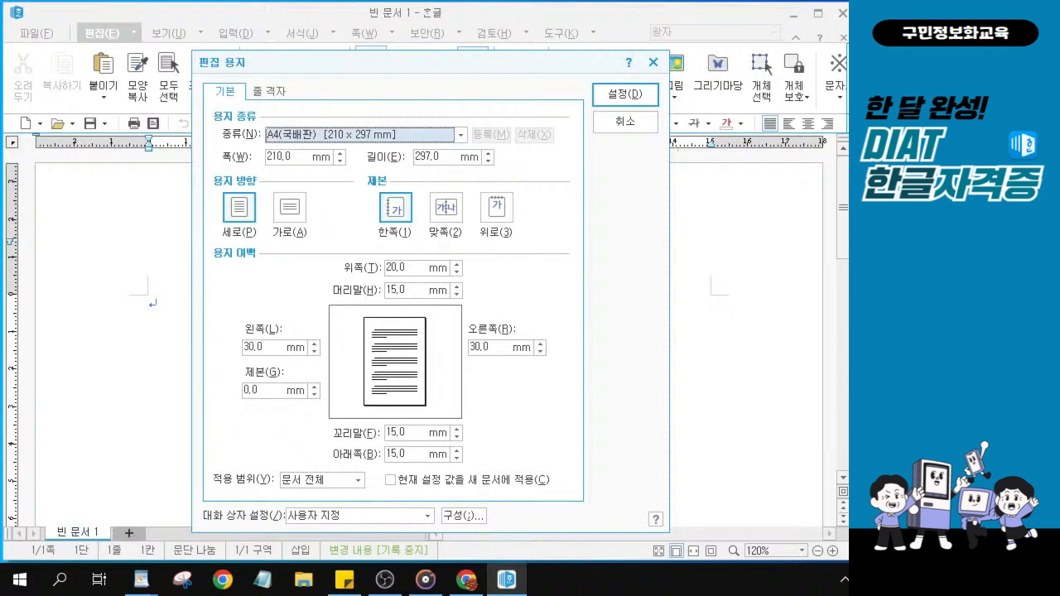
pyautogui.hotkey('alt', 'Tab')
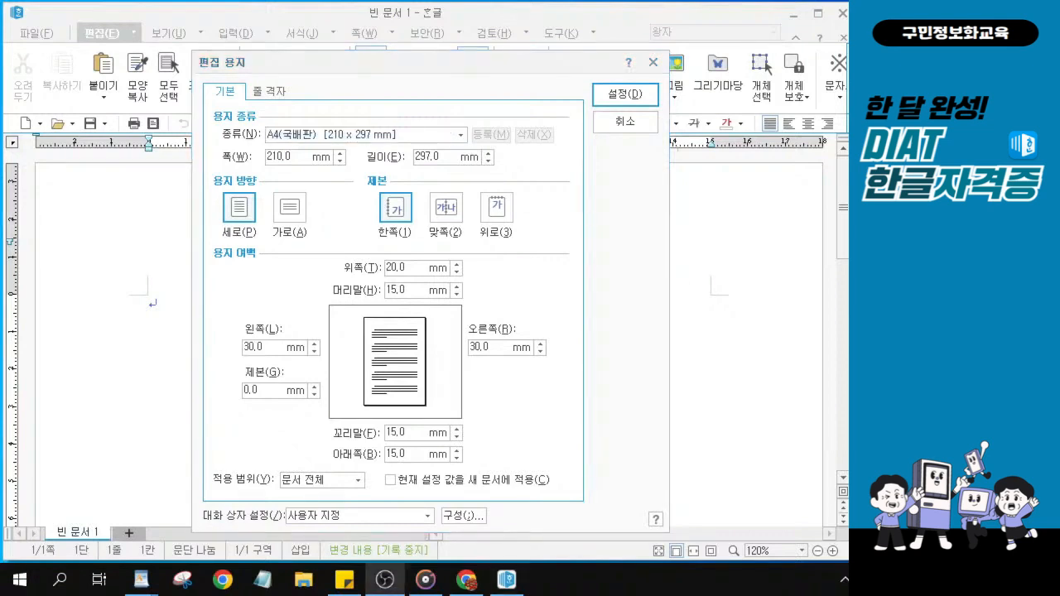
pyautogui.click(286, 156)
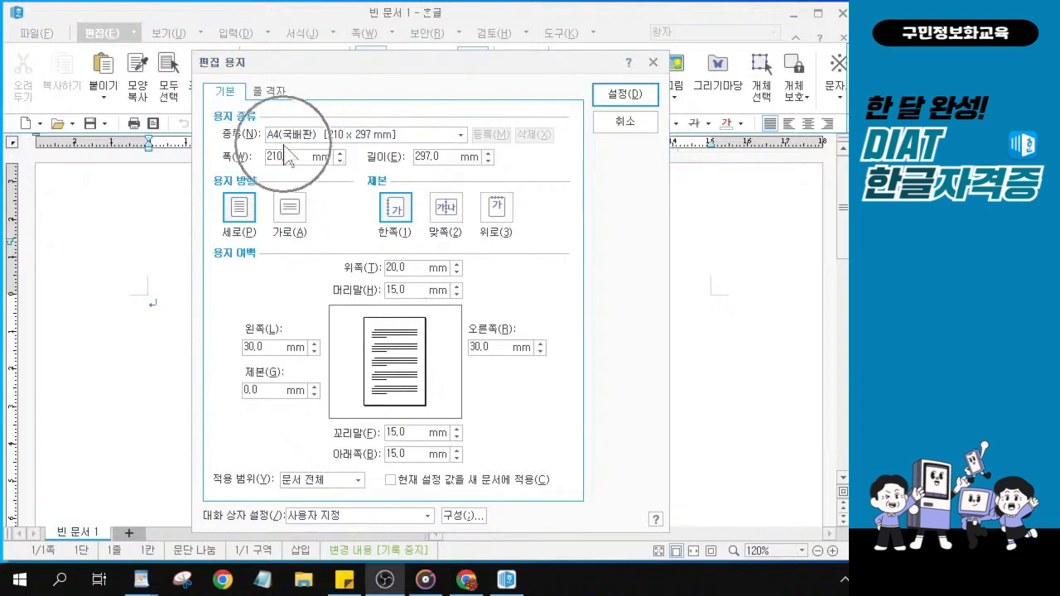
pyautogui.click(243, 217)
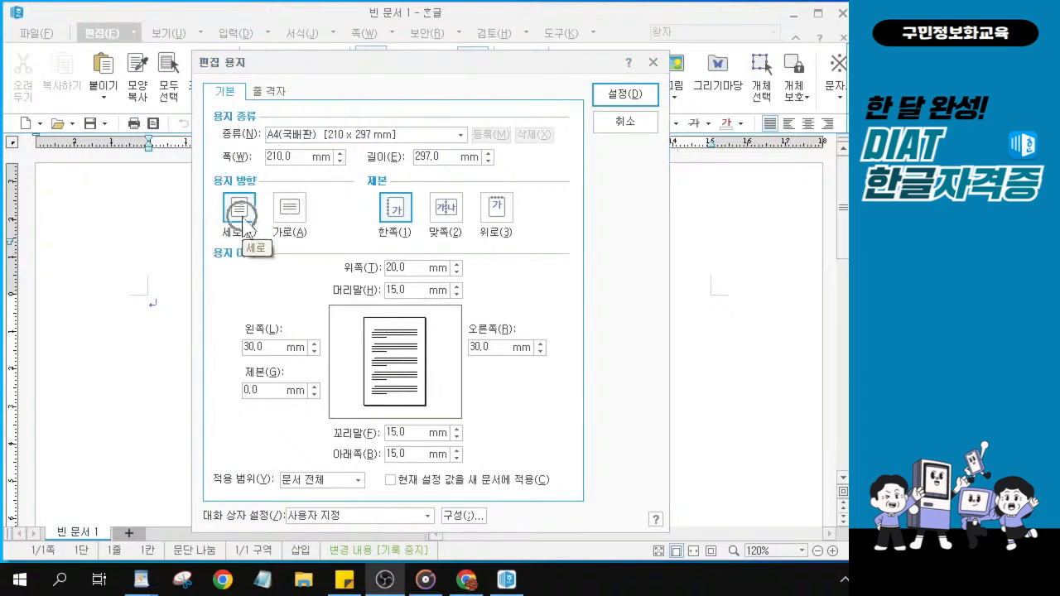
# Set the bottom, left and right page margins to 20 mm.
pyautogui.click(401, 267)
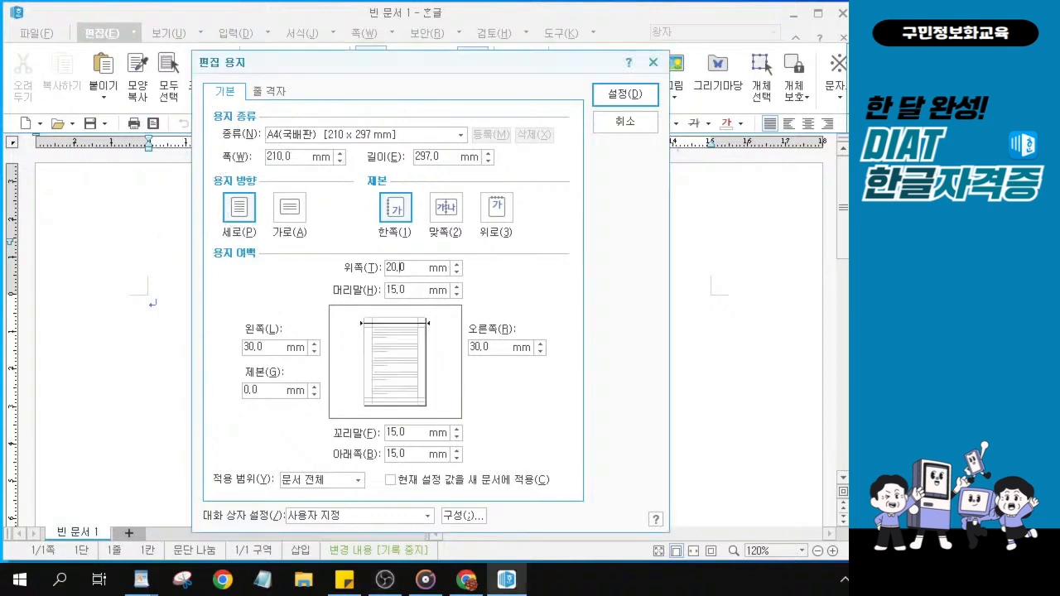
pyautogui.click(401, 267)
pyautogui.click(405, 454)
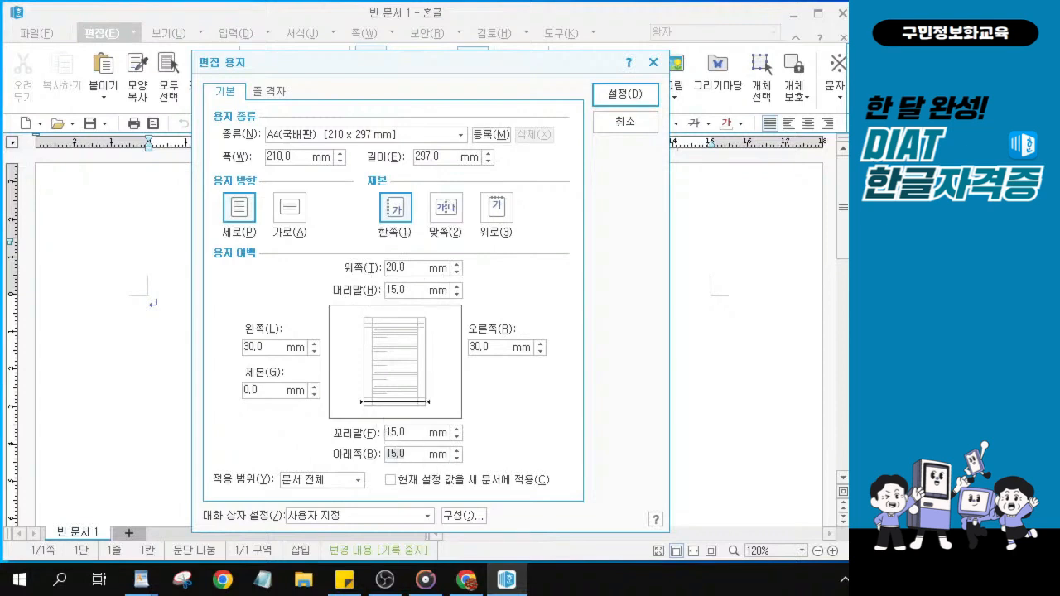
pyautogui.write('20')
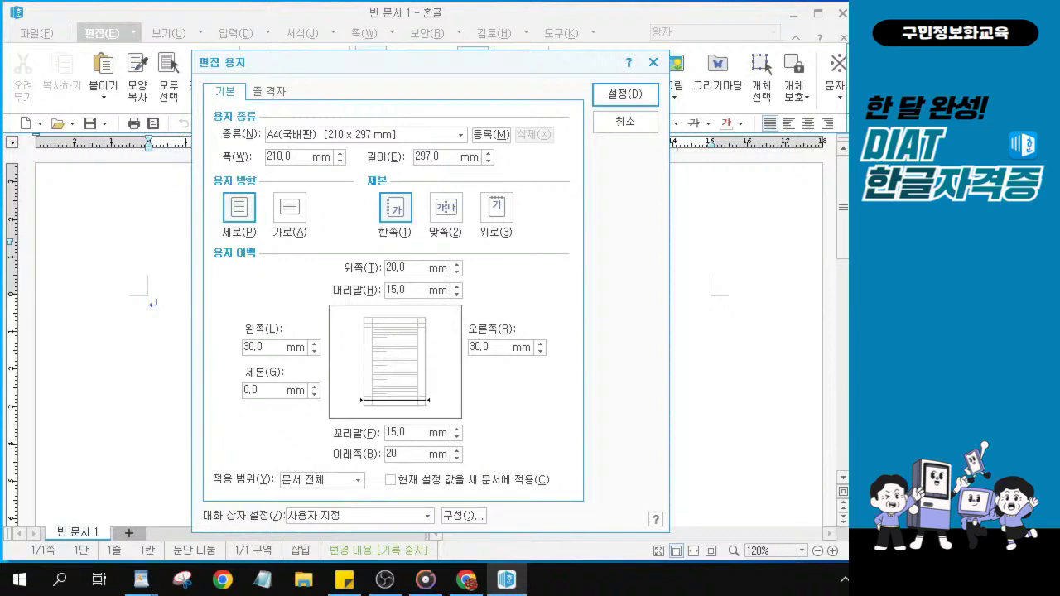
pyautogui.press('Tab')
pyautogui.press('alt')
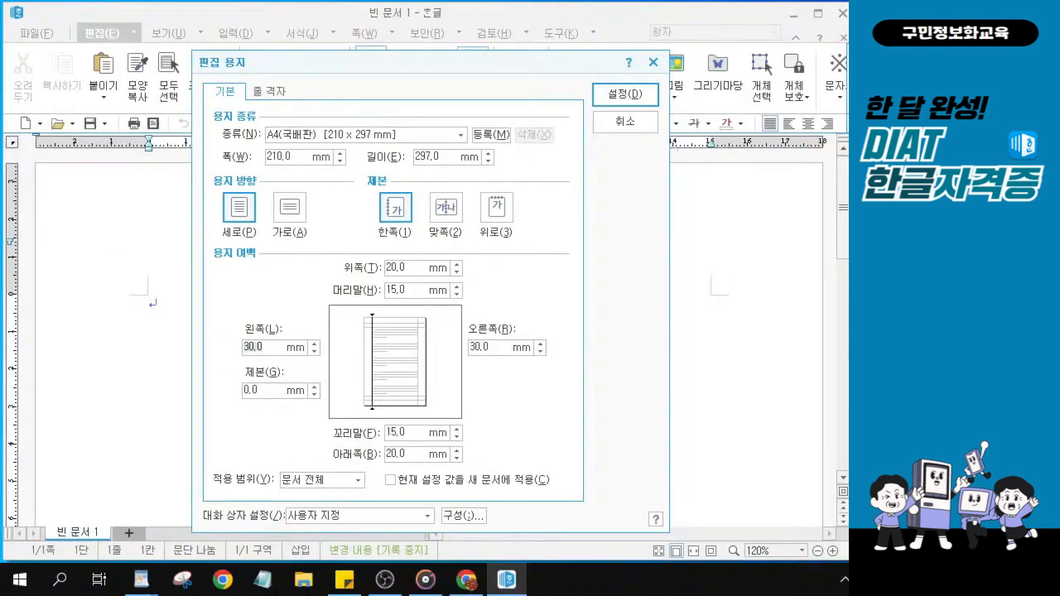
pyautogui.write('20')
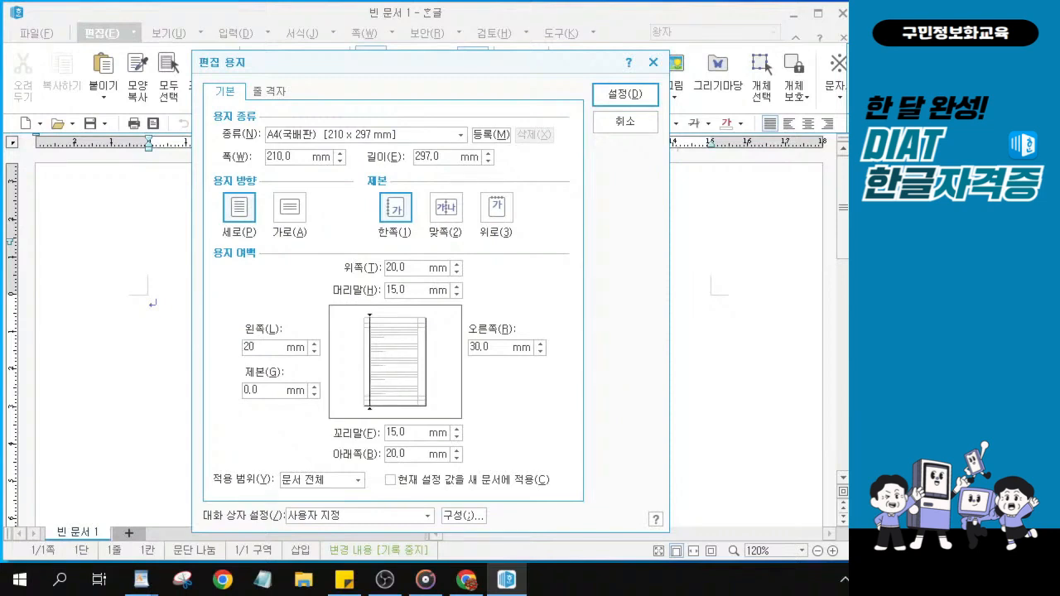
pyautogui.click(515, 348)
pyautogui.write('20')
# Set the header (머리말) and footer (꼬리말) margins to 10 mm and apply the page setup.
pyautogui.press('Tab')
pyautogui.write('10')
pyautogui.press('Tab')
pyautogui.write('10')
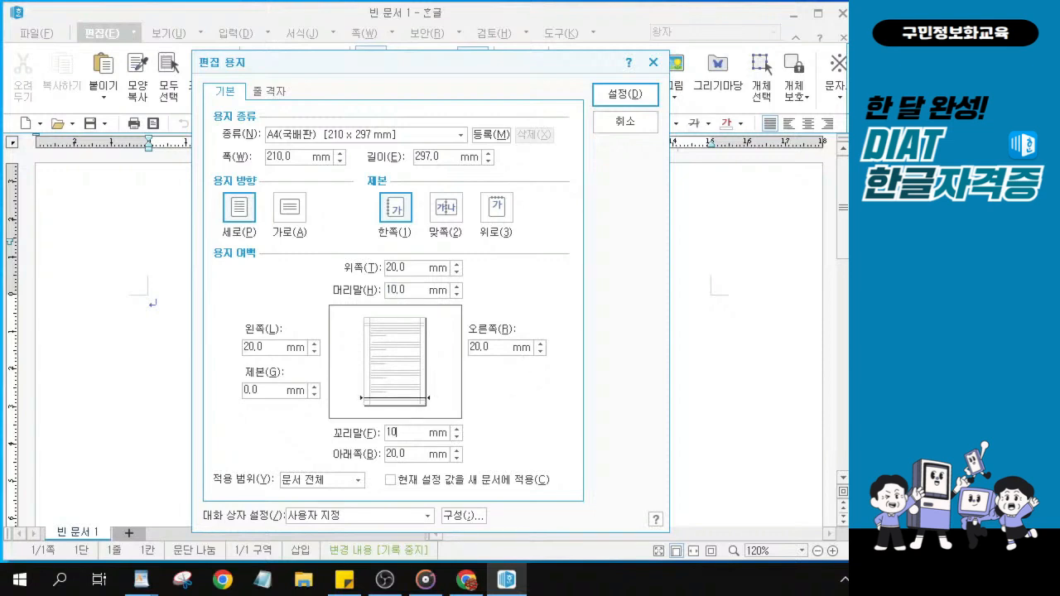
pyautogui.hotkey('alt', 'Tab')
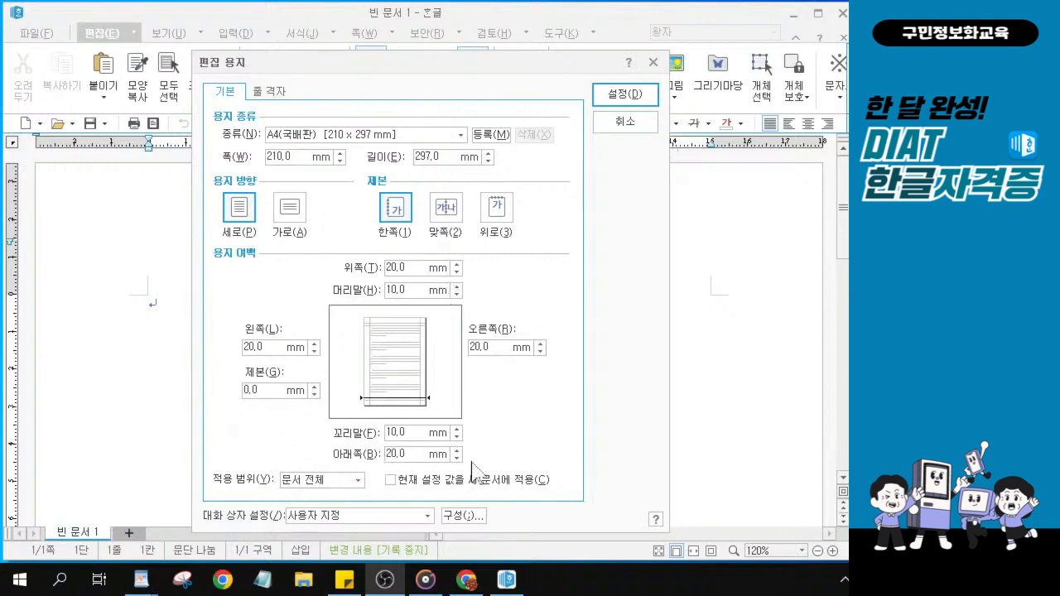
pyautogui.click(617, 99)
pyautogui.click(617, 100)
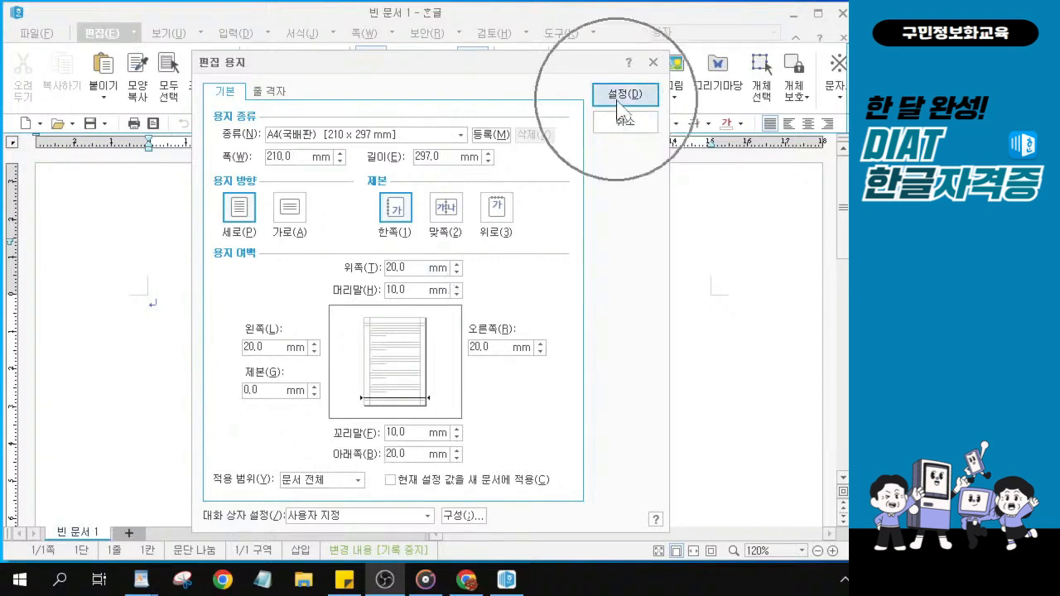
pyautogui.click(619, 99)
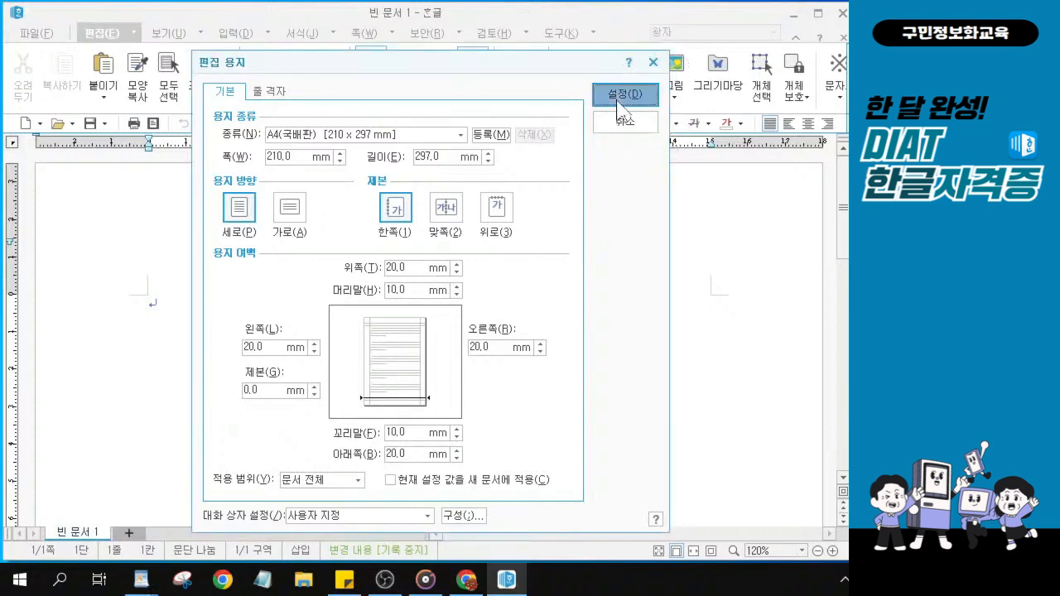
pyautogui.press('ctrl')
pyautogui.press('ctrl')
pyautogui.press('ctrl')
pyautogui.press('ctrl')
pyautogui.click(619, 104)
pyautogui.click(618, 100)
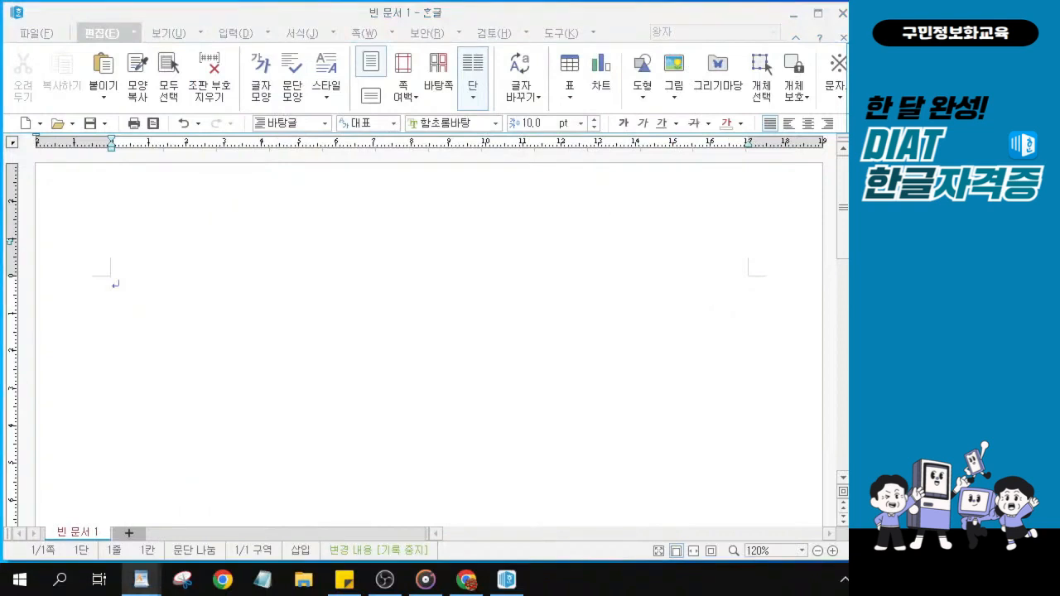
# Open the quick correction contents (빠른 교정 내용) and show the automatic formatting on input (입력 자동 서식) options.
pyautogui.click(562, 33)
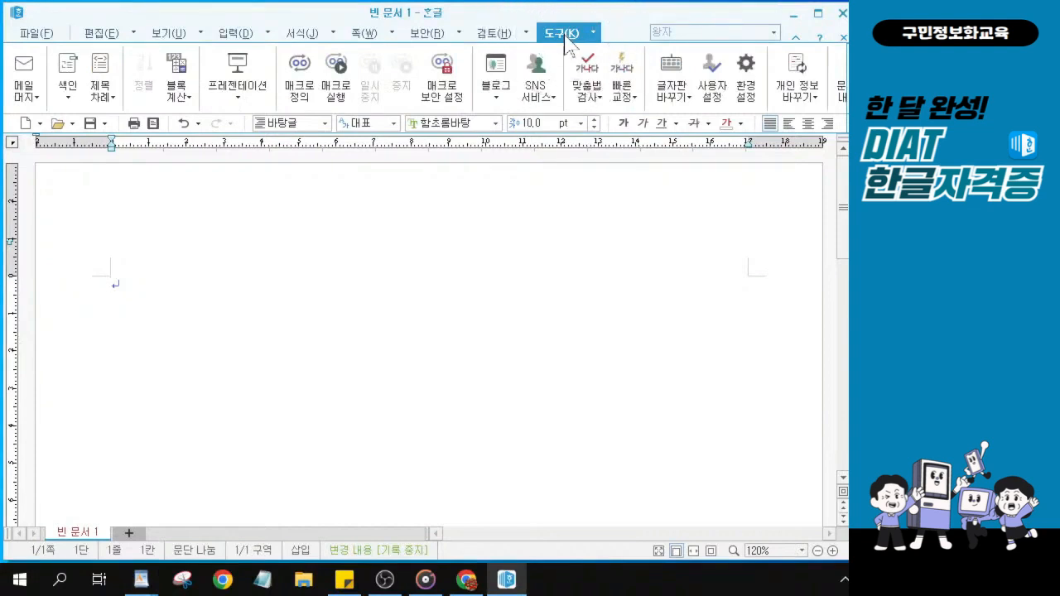
pyautogui.press('ctrl')
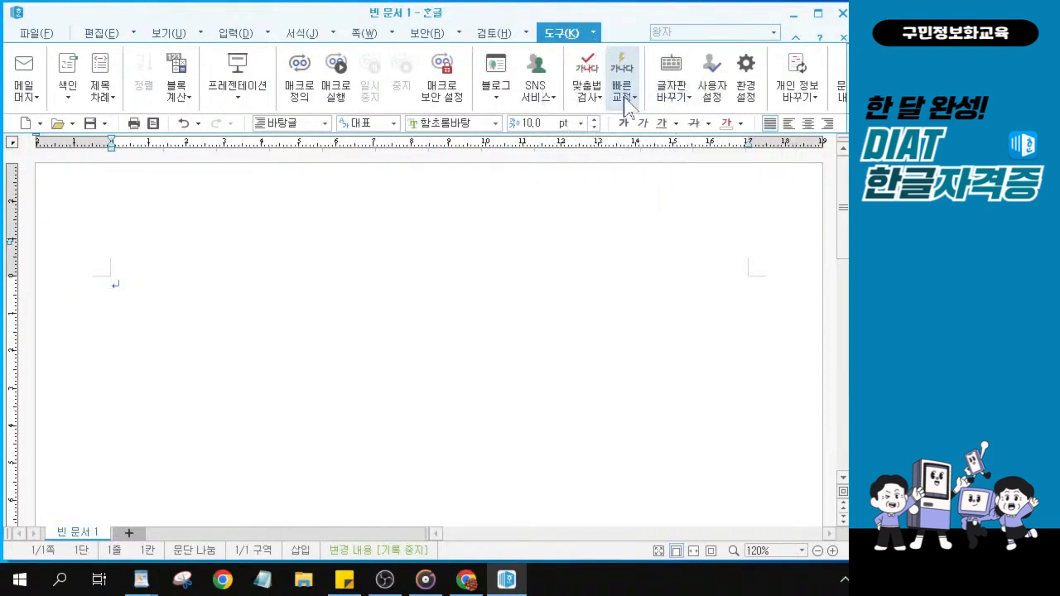
pyautogui.click(625, 98)
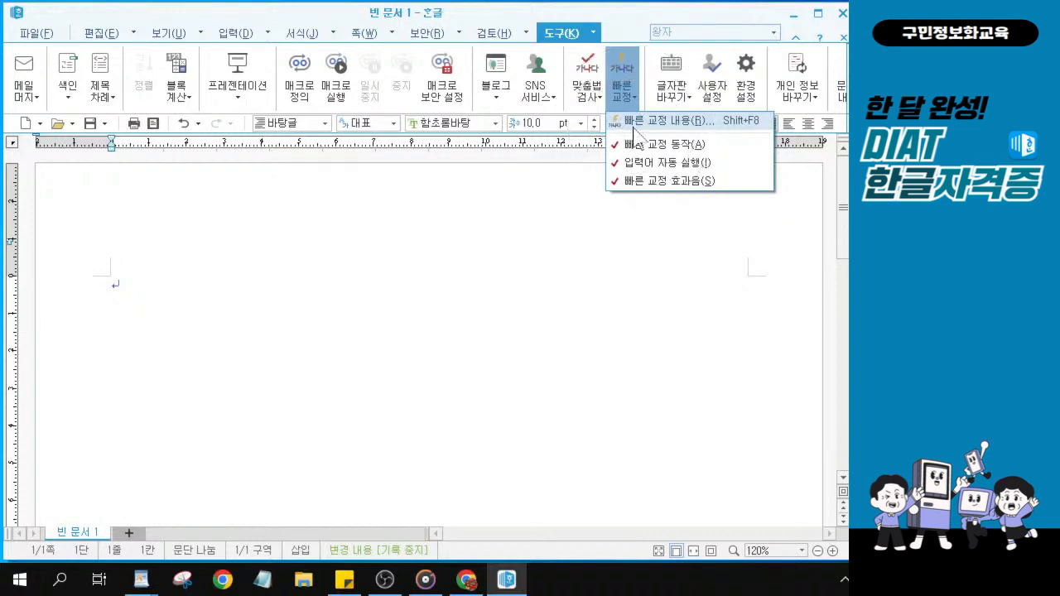
pyautogui.click(654, 122)
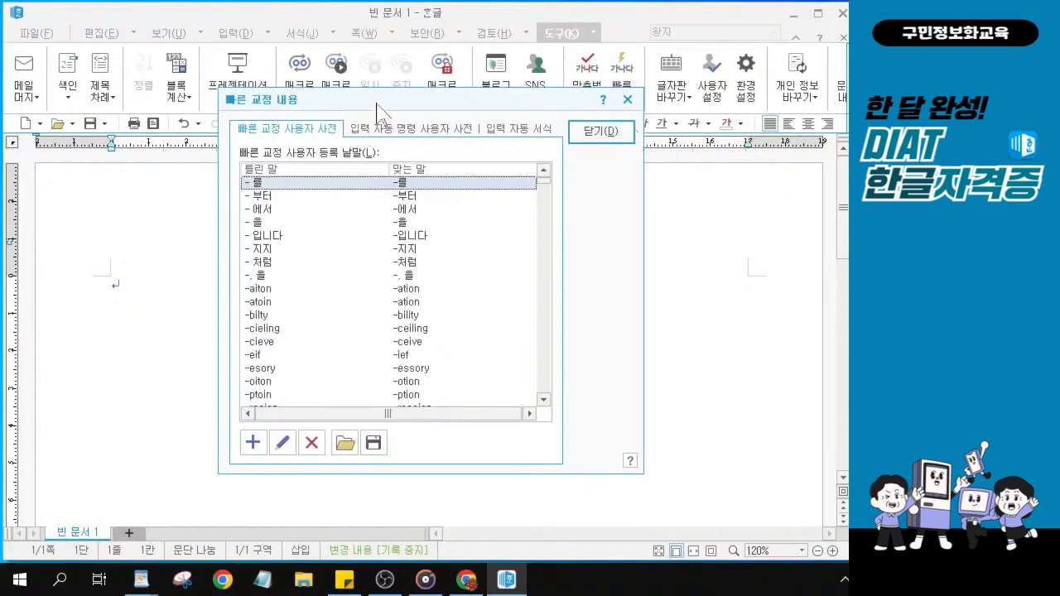
pyautogui.click(462, 132)
# Check the automatic bullet (자동 글머리 기호 넣기) and automatic numbering (자동 번호 매기기) options, and close the dialog.
pyautogui.press('ctrl')
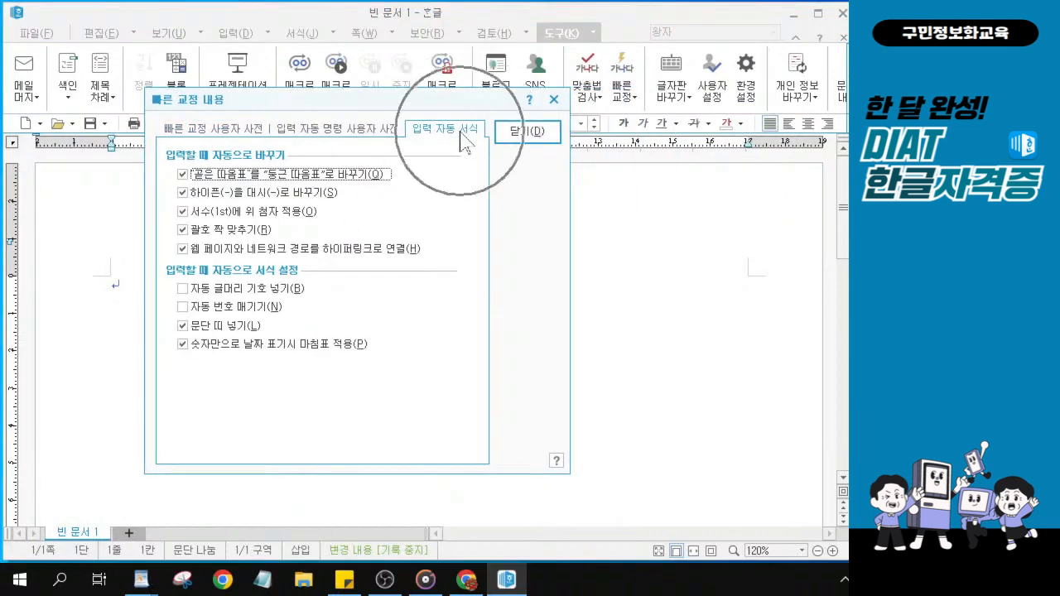
pyautogui.press('ctrl')
pyautogui.press('ctrl')
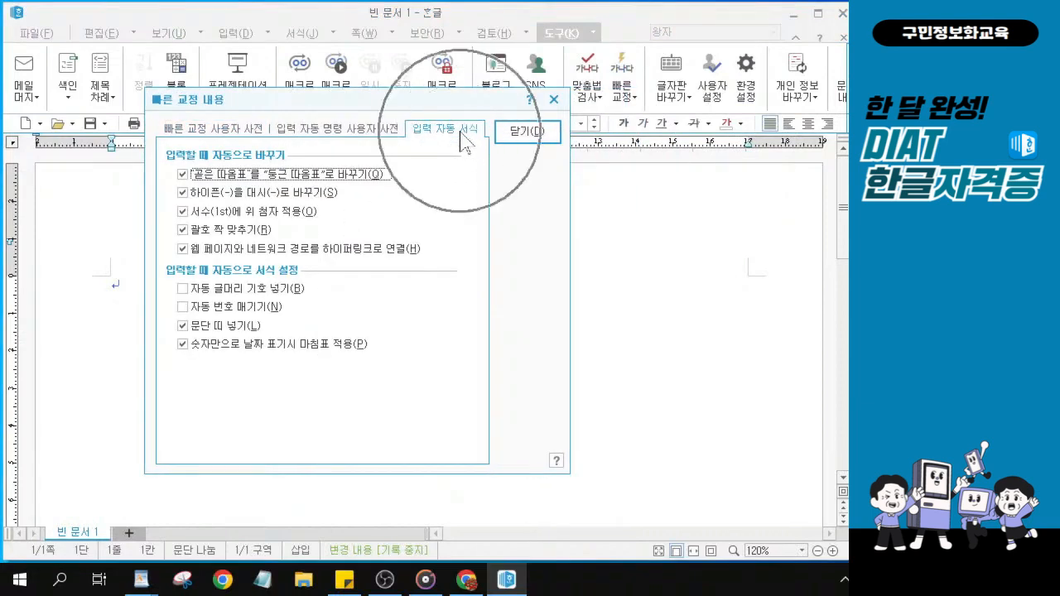
pyautogui.press('ctrl')
pyautogui.press('ctrl')
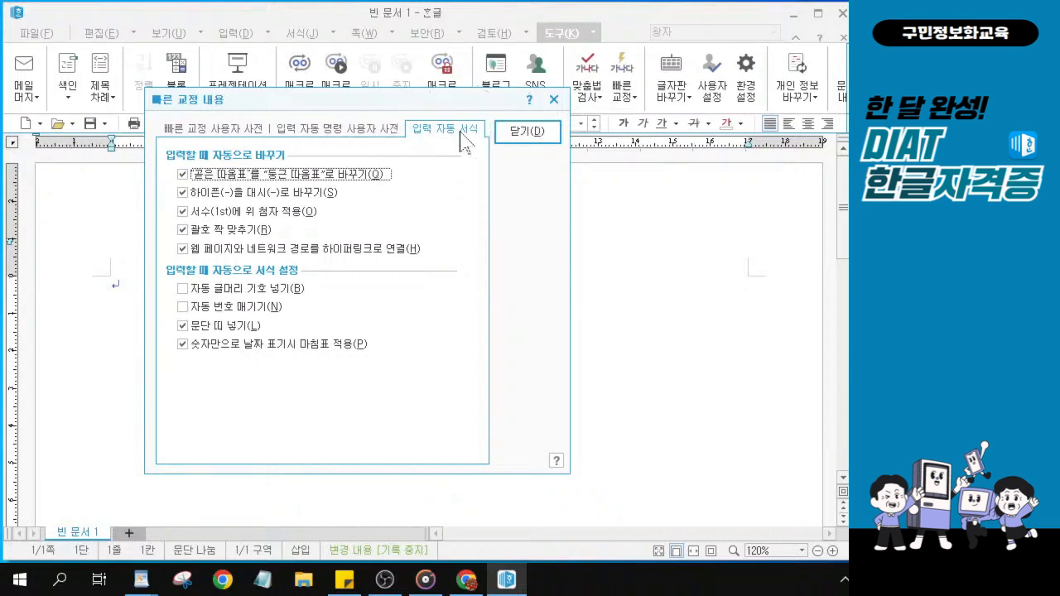
pyautogui.press('alt')
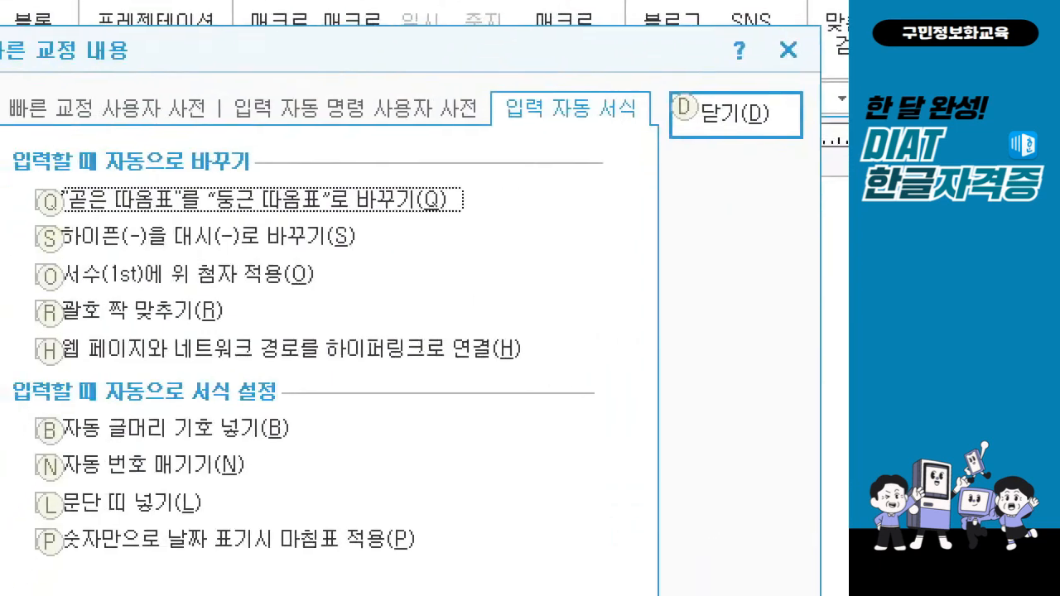
pyautogui.moveTo(472, 52); pyautogui.dragTo(725, 154)
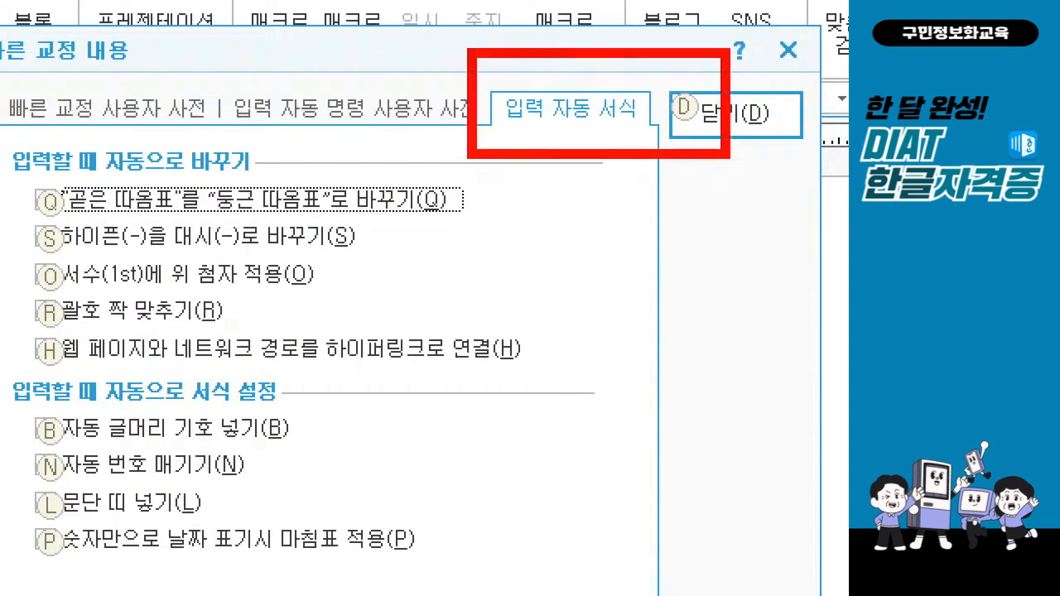
pyautogui.moveTo(43, 405)
pyautogui.mouseDown()
pyautogui.moveTo(177, 466)
pyautogui.moveTo(295, 476)
pyautogui.moveTo(313, 494)
pyautogui.mouseUp()
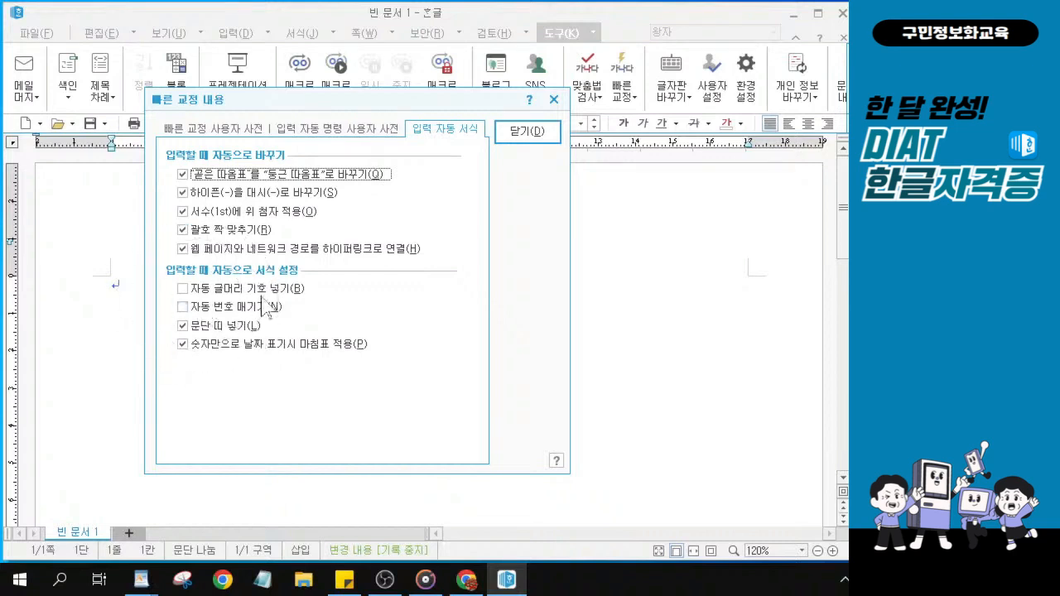
pyautogui.press('ctrl')
pyautogui.press('ctrl')
pyautogui.press('ctrl')
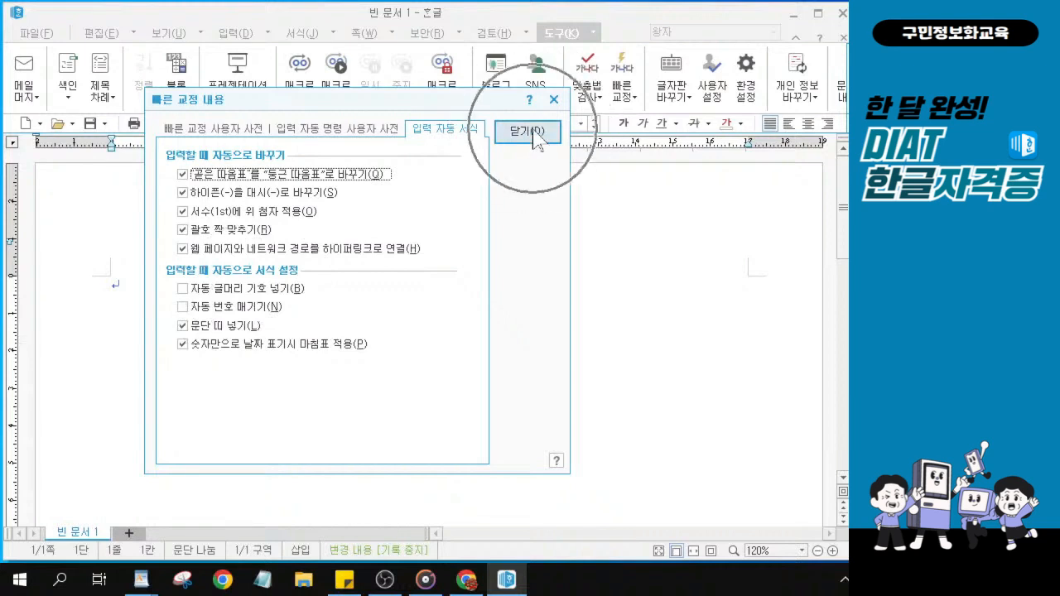
pyautogui.click(533, 132)
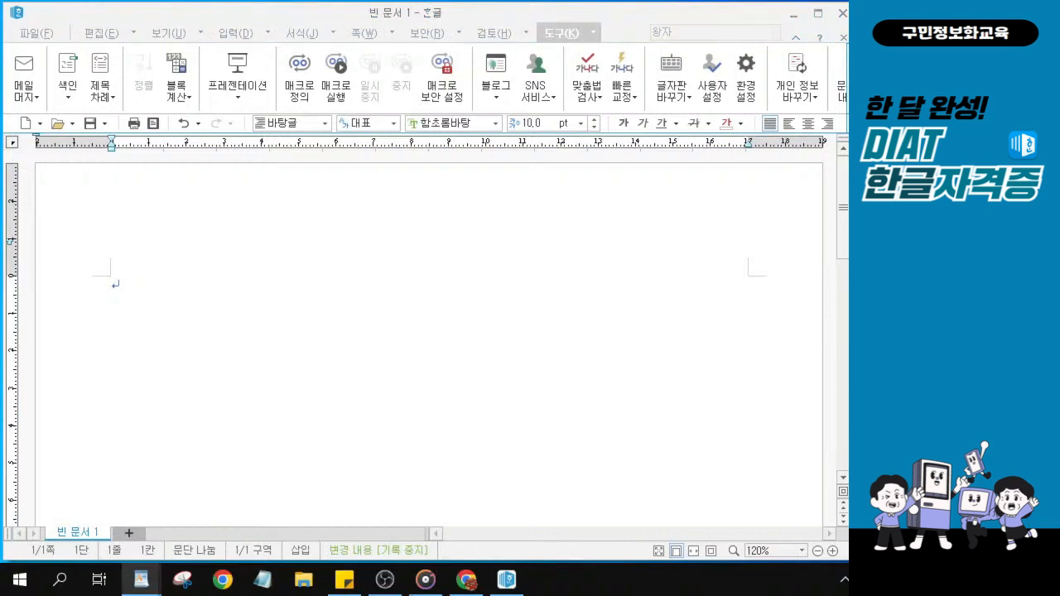
pyautogui.press('ctrl')
pyautogui.press('ctrl')
pyautogui.press('ctrl')
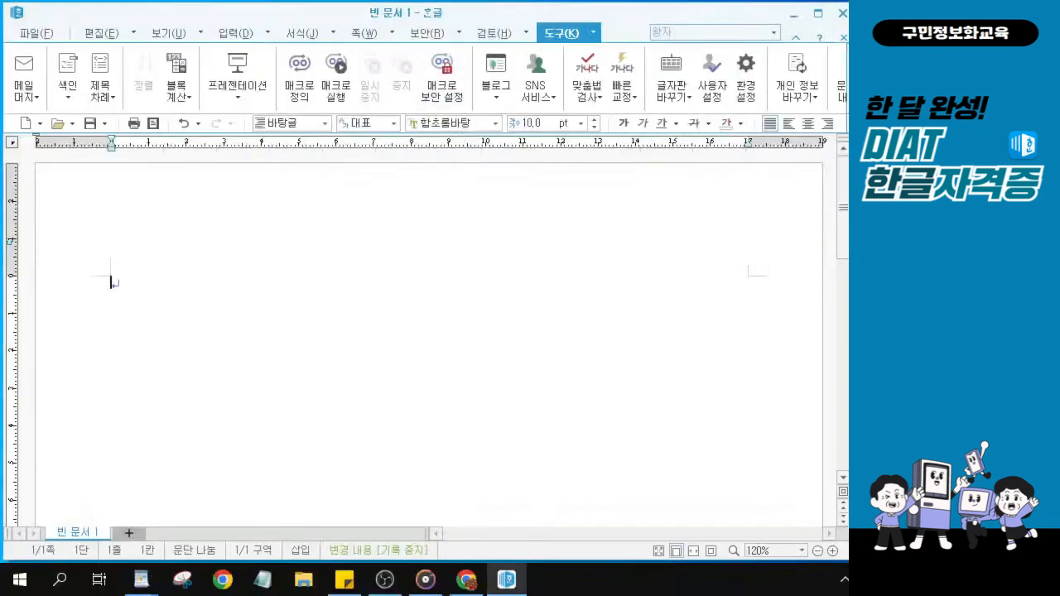
# Set the font of the blank document to 바탕.
pyautogui.write('바')
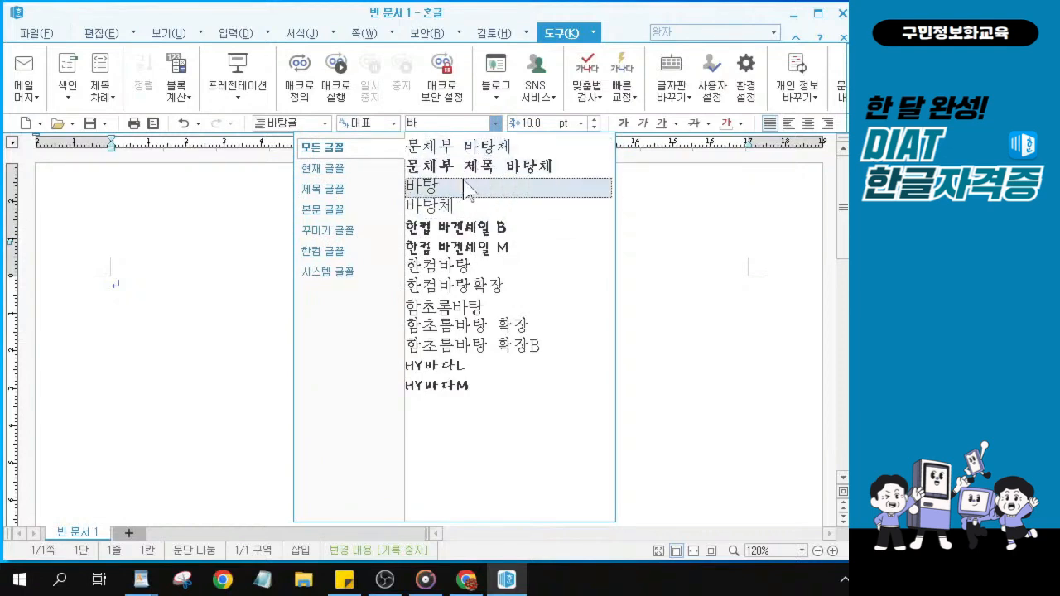
pyautogui.click(461, 187)
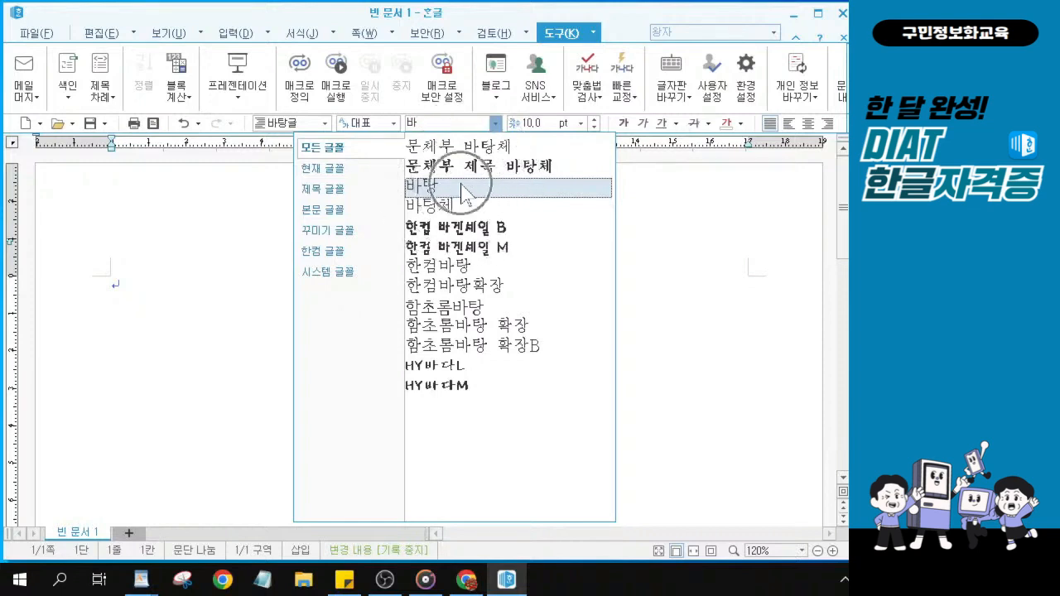
pyautogui.click(464, 189)
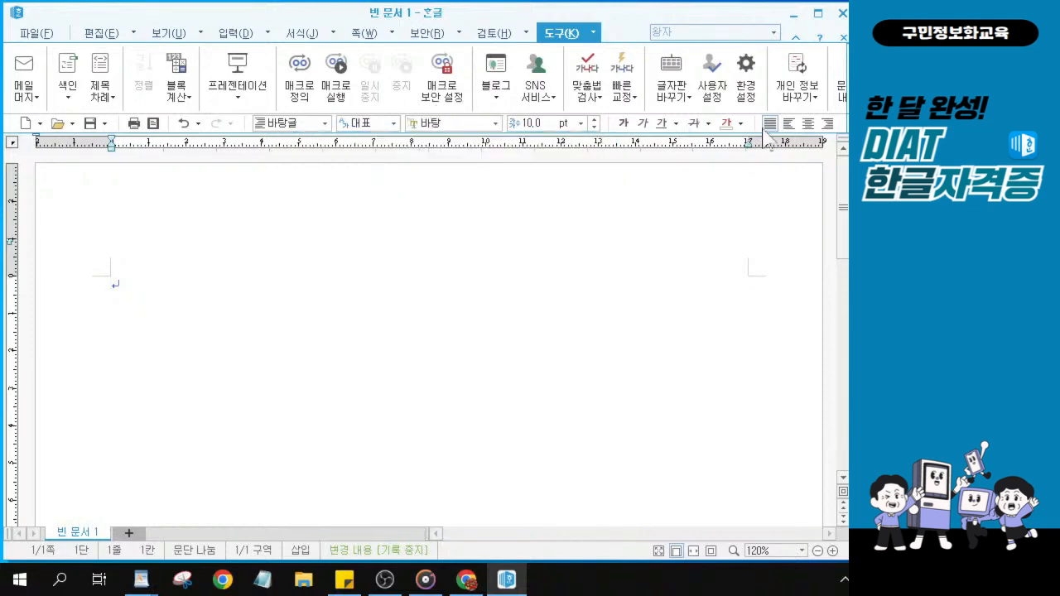
# Check the line spacing percentage among the hidden formatting options and return to the document body.
pyautogui.moveTo(403, 14); pyautogui.dragTo(152, 33)
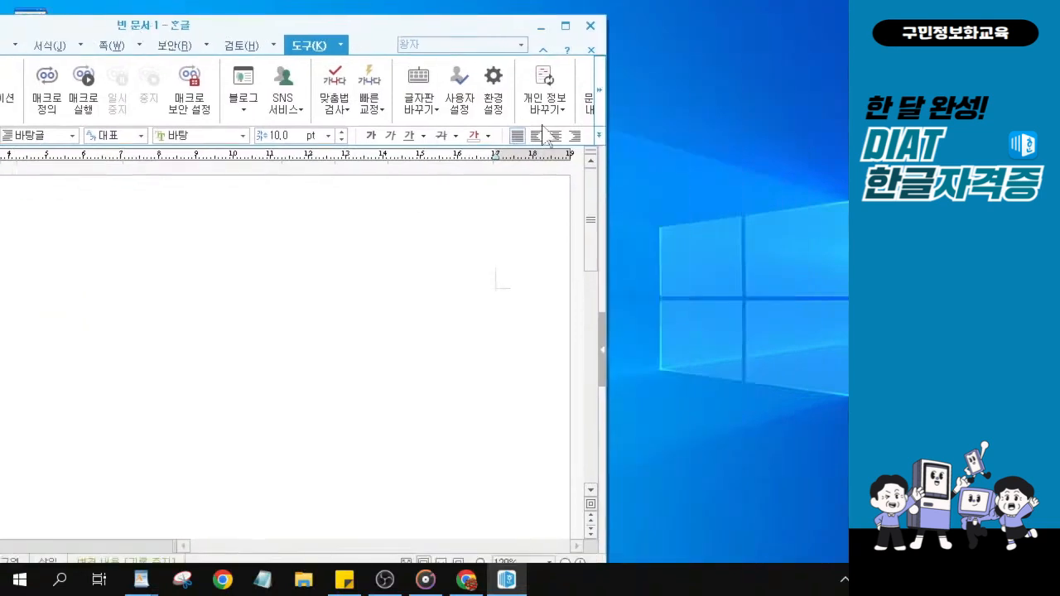
pyautogui.click(598, 135)
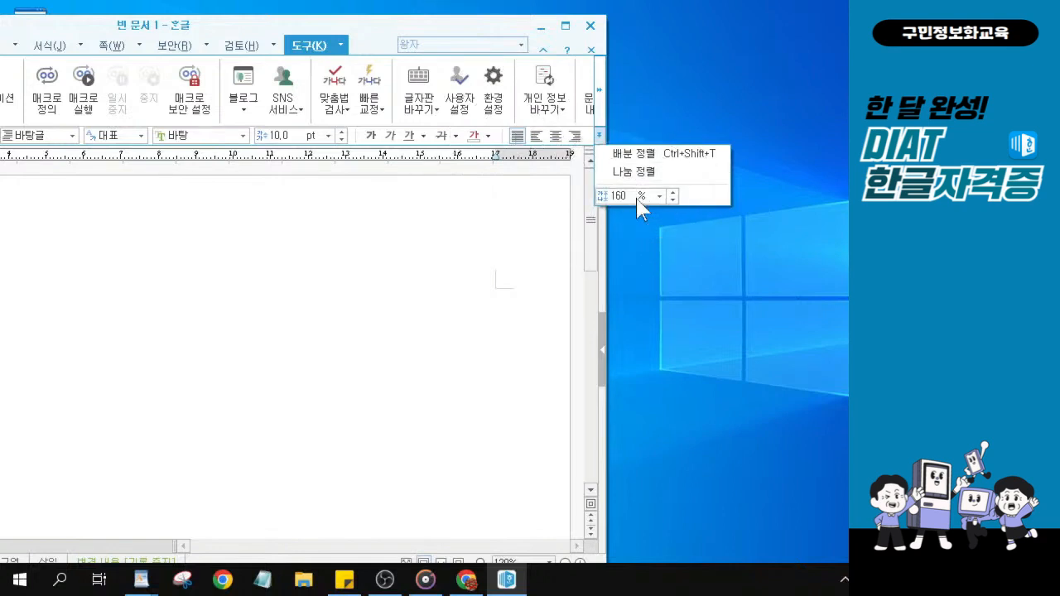
pyautogui.moveTo(402, 26); pyautogui.dragTo(630, 14)
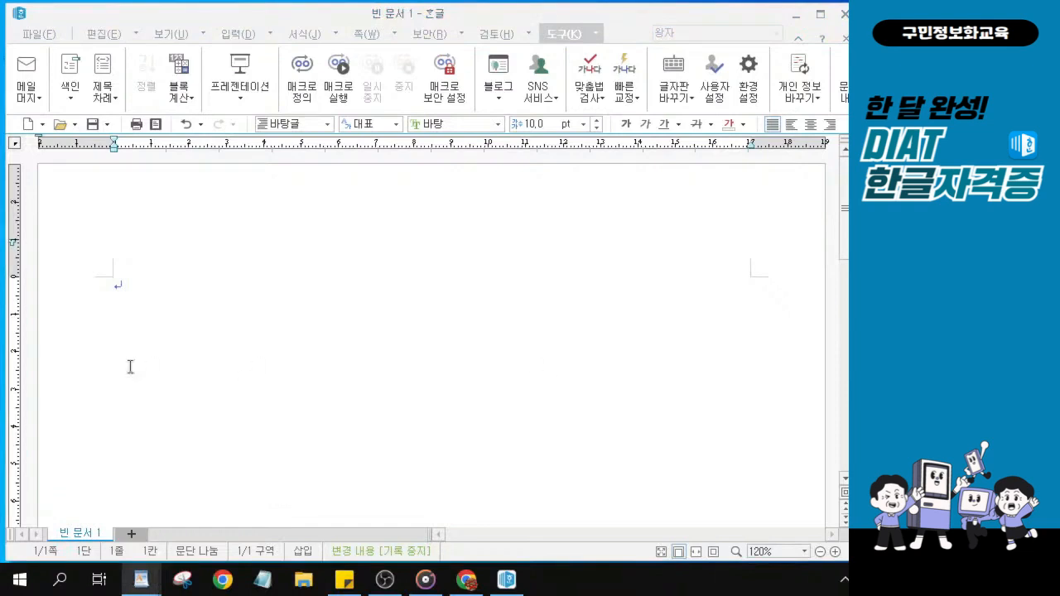
pyautogui.click(340, 280)
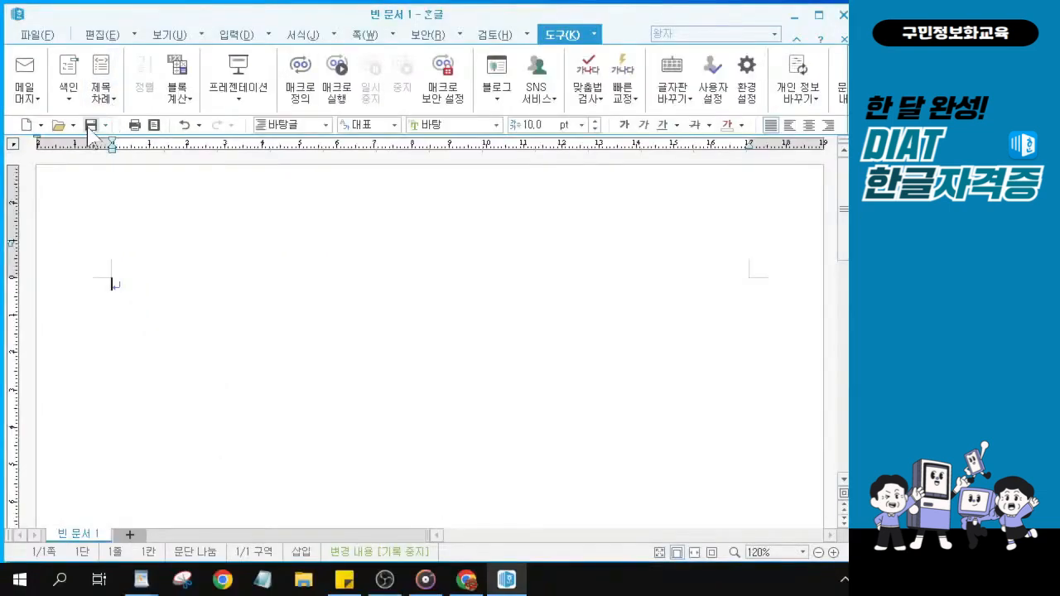
# Start saving the document and choose the KAIT folder on the desktop (바탕 화면) as the save location.
pyautogui.click(90, 125)
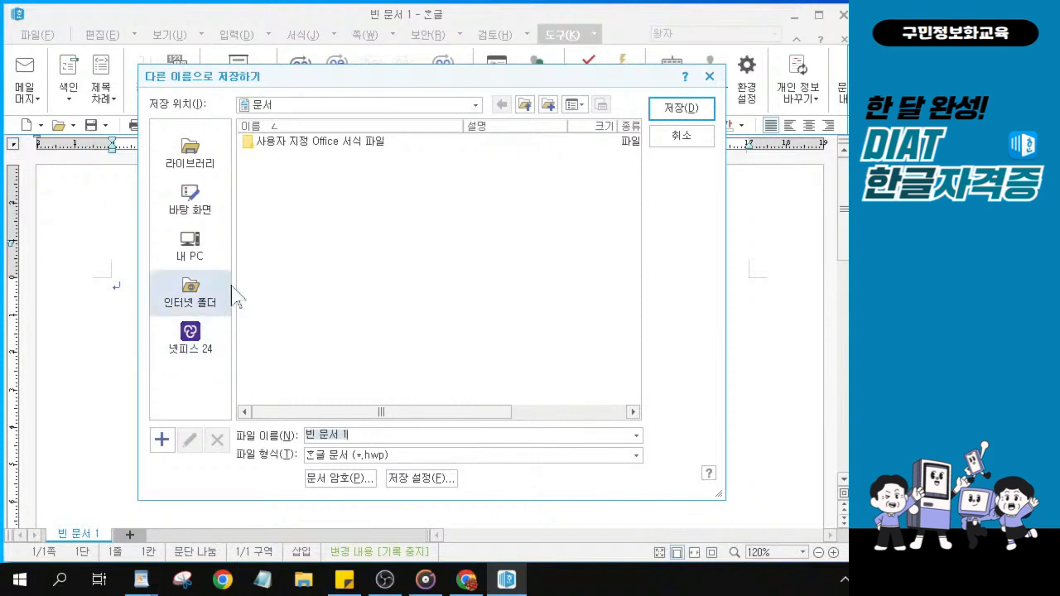
pyautogui.click(186, 212)
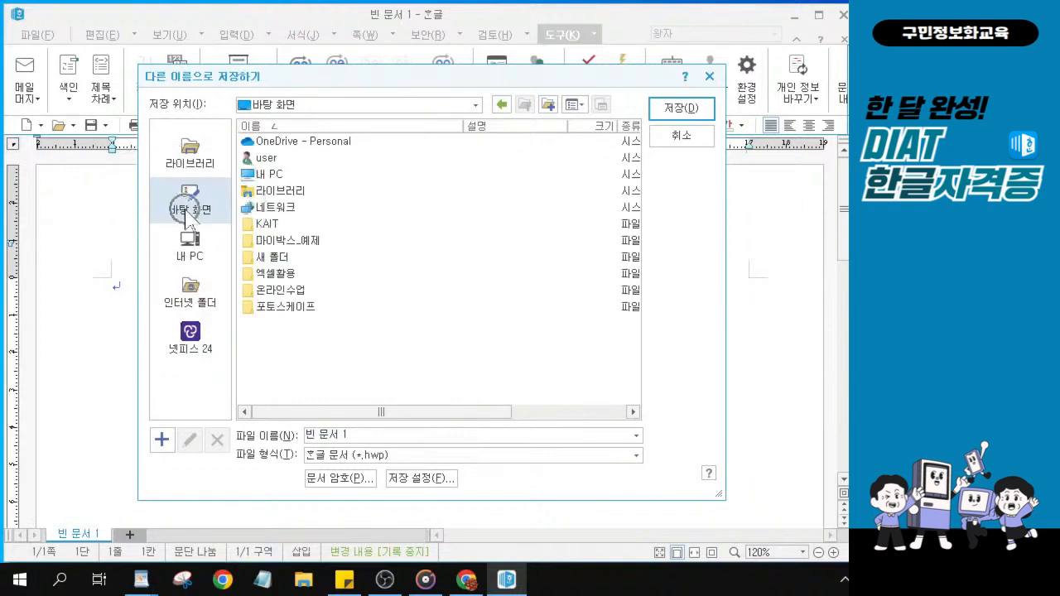
pyautogui.click(267, 231)
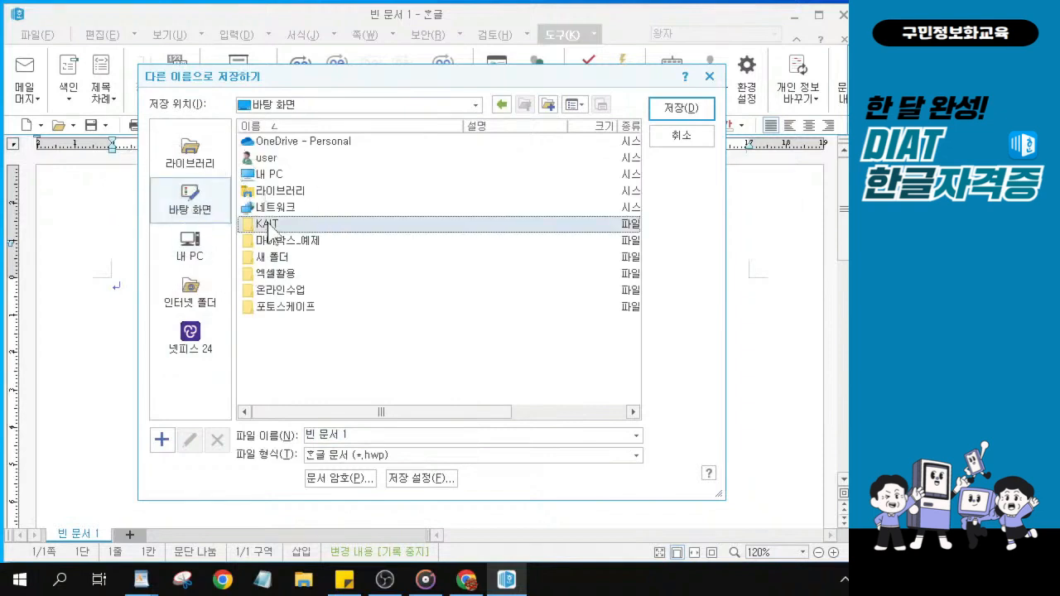
pyautogui.press('ctrl')
pyautogui.press('ctrl')
pyautogui.press('ctrl')
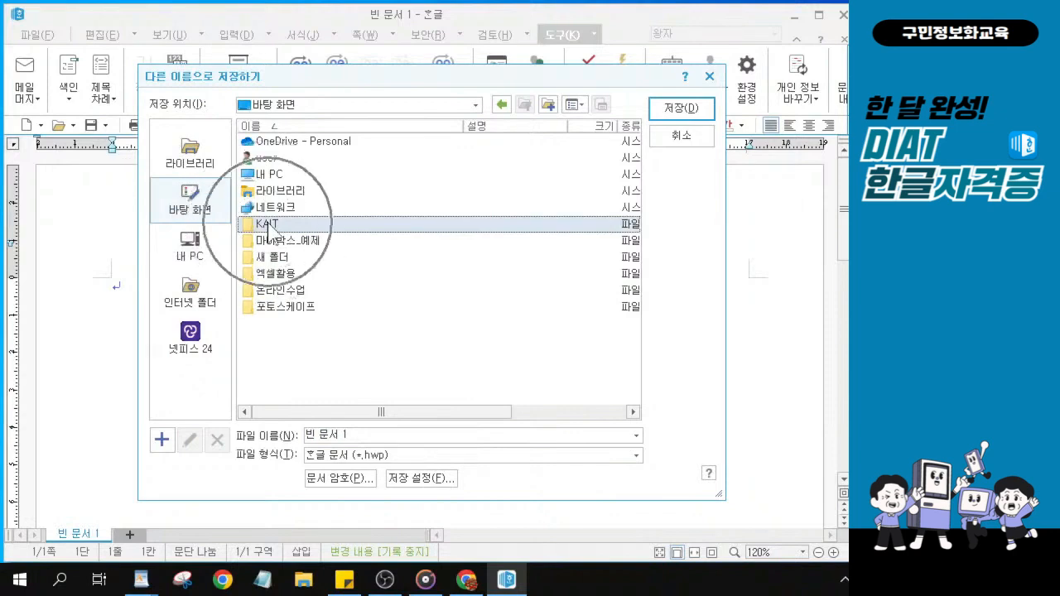
pyautogui.doubleClick(267, 225)
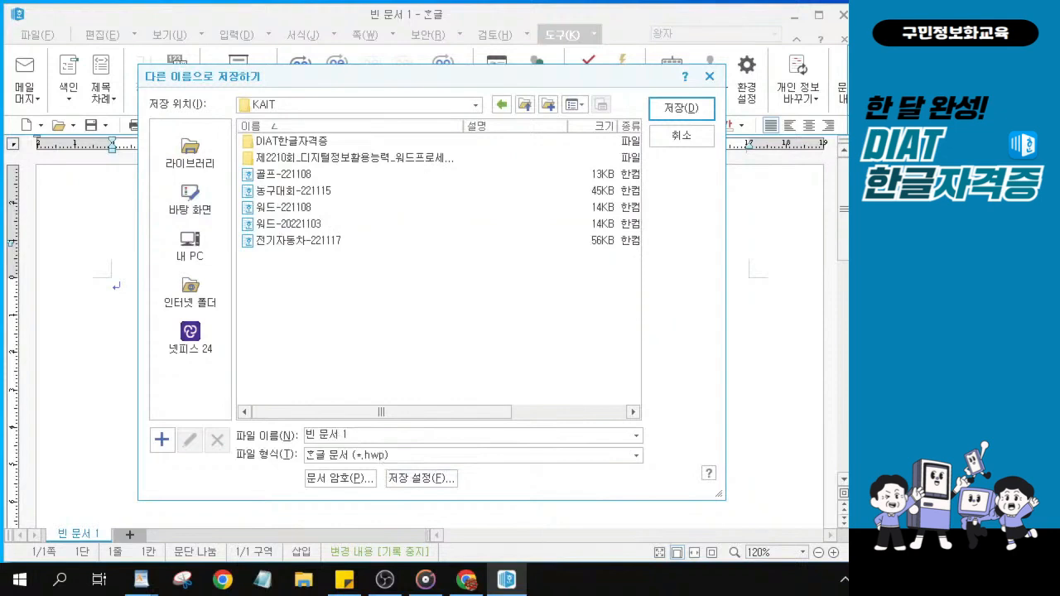
# Name the file 워드-221122 and save it as a Hangul document (*.hwp).
pyautogui.moveTo(351, 435); pyautogui.dragTo(303, 434)
pyautogui.write('워드')
pyautogui.write('-221122')
pyautogui.press('alt')
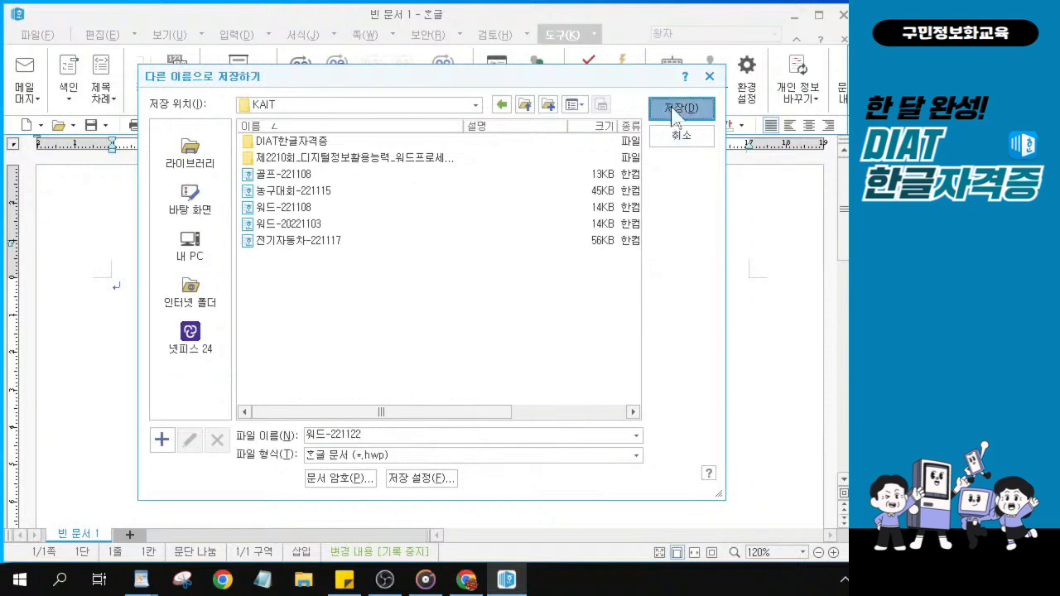
pyautogui.click(675, 108)
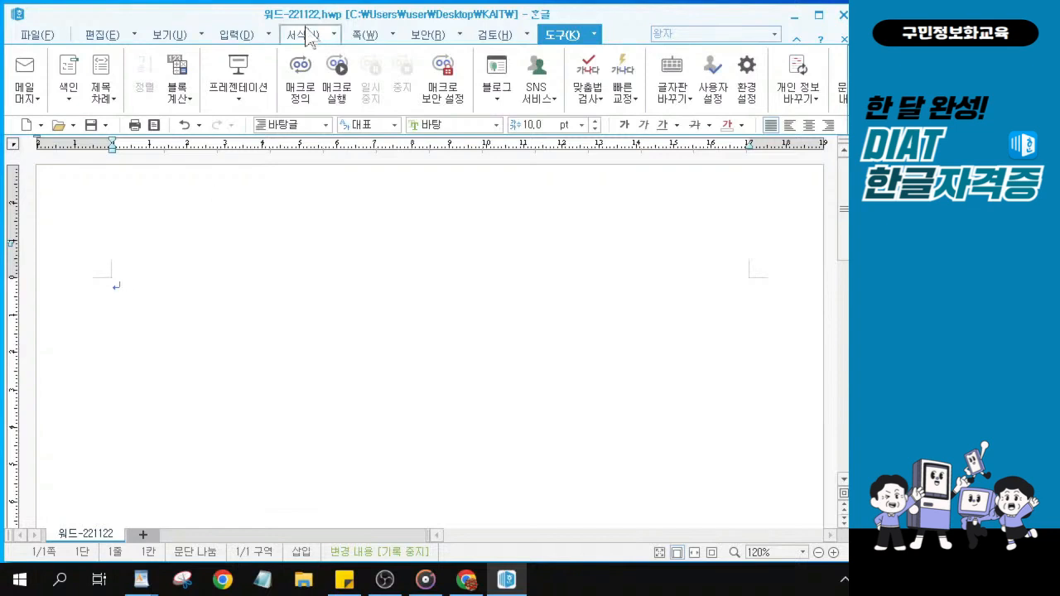
# Open the dialog for inserting another document's contents (문서 끼워 넣기).
pyautogui.click(269, 35)
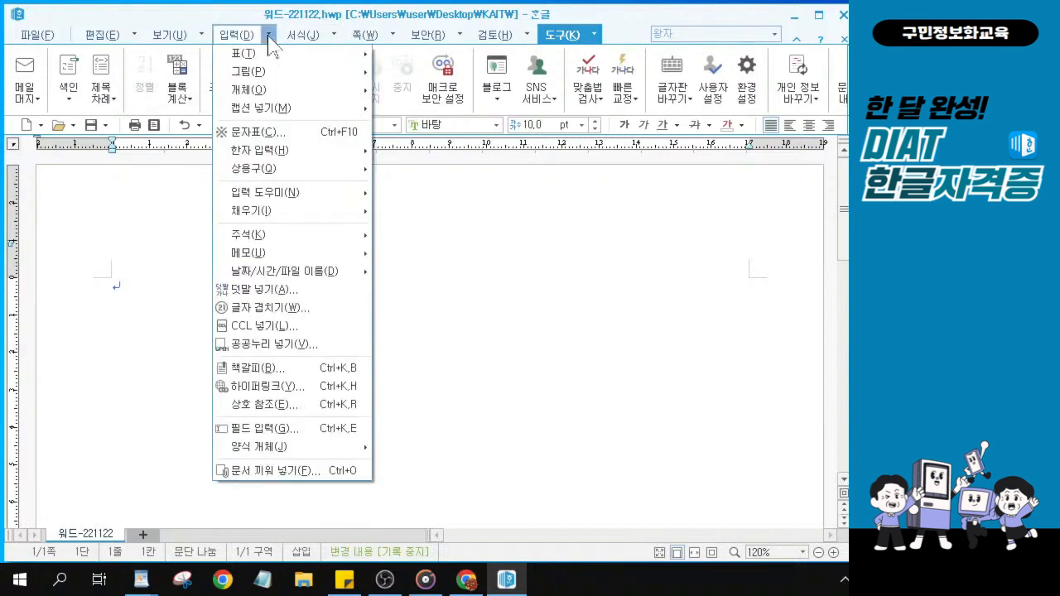
pyautogui.click(268, 37)
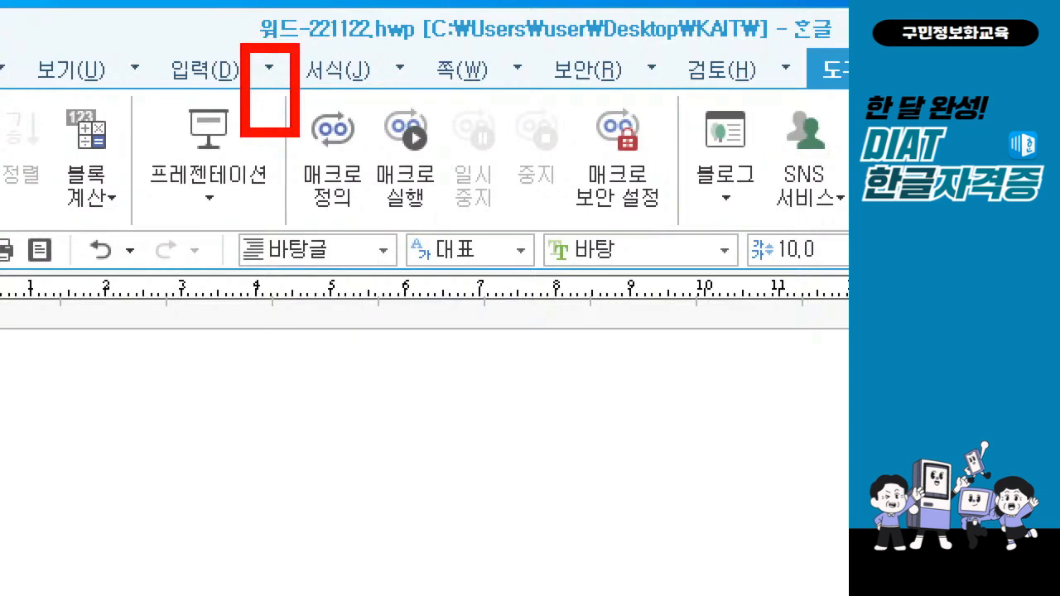
pyautogui.click(269, 66)
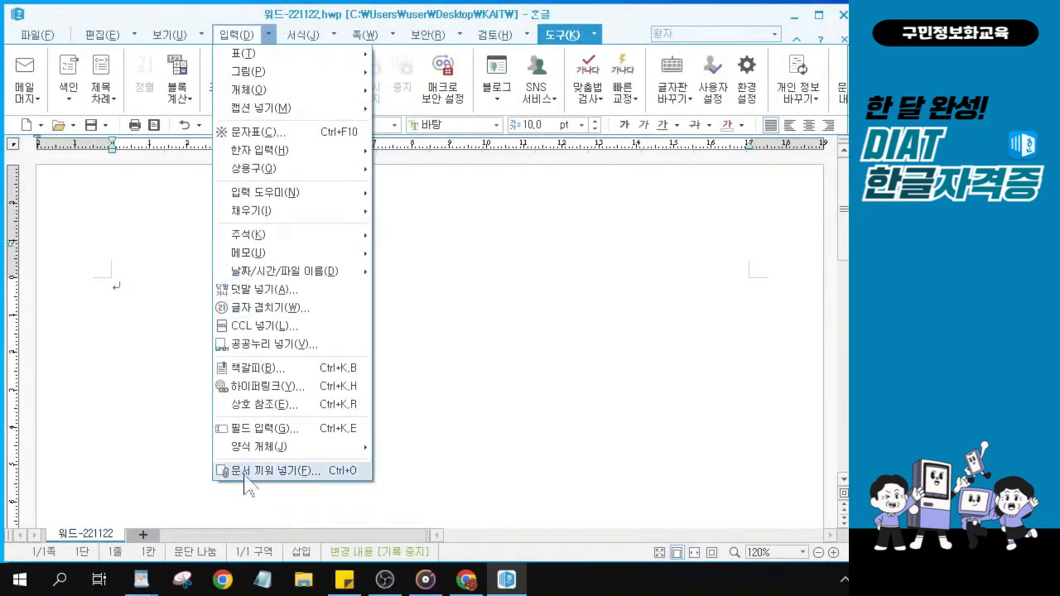
pyautogui.click(280, 479)
pyautogui.click(277, 474)
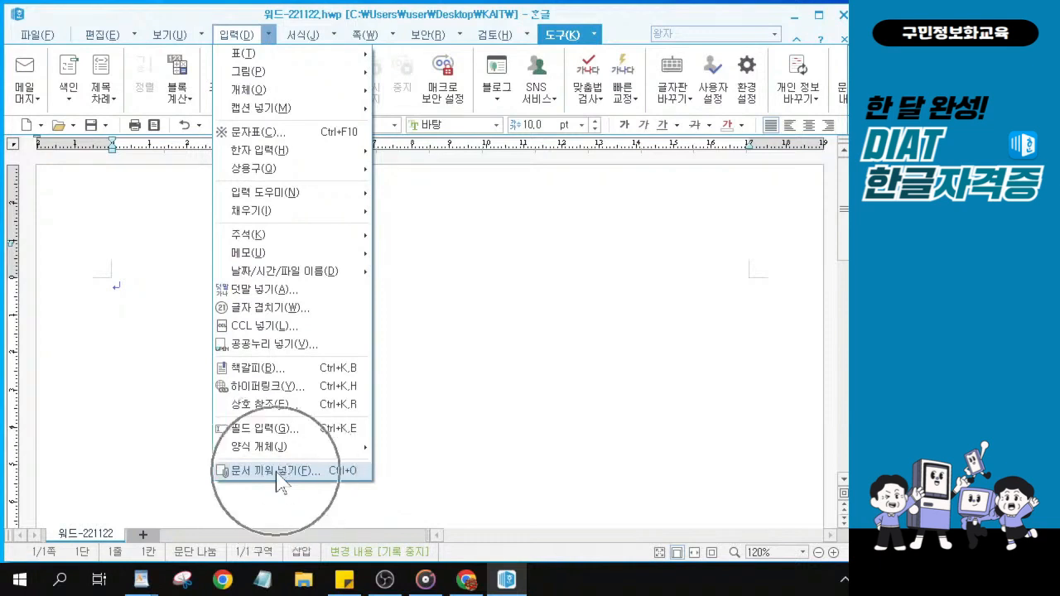
pyautogui.click(277, 474)
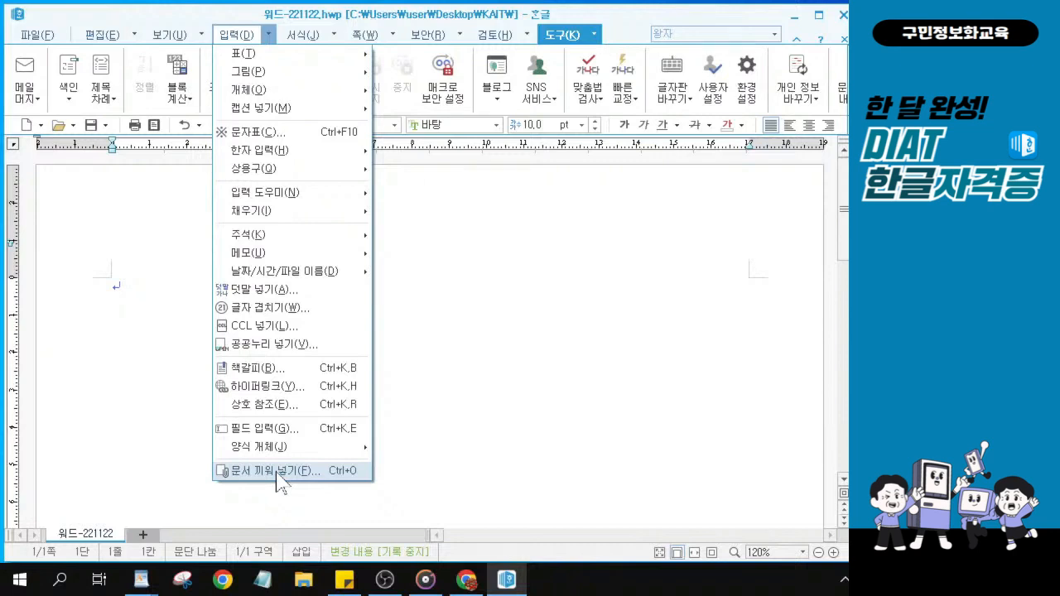
pyautogui.click(276, 474)
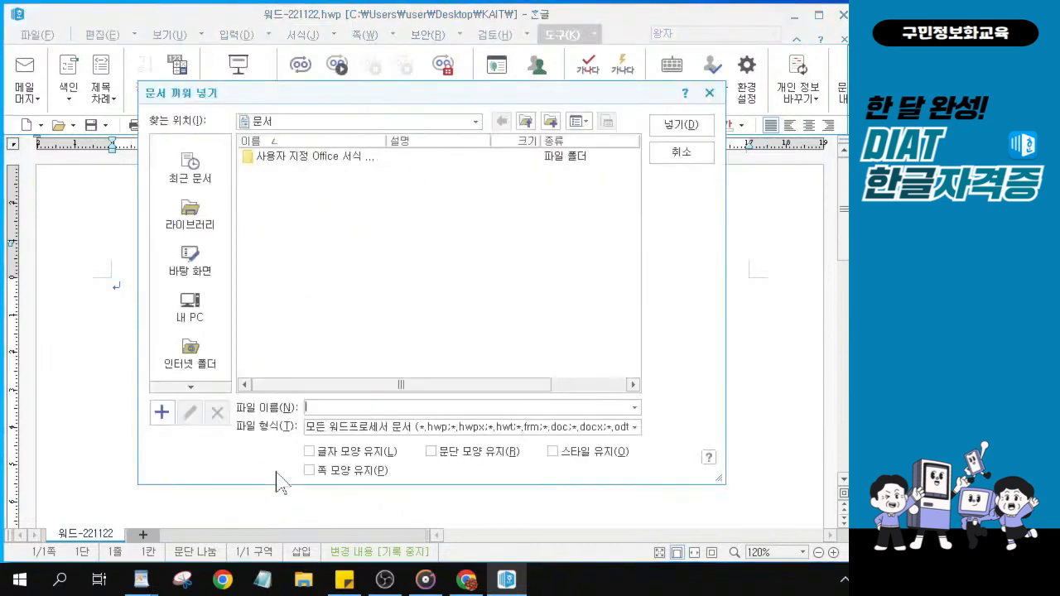
# Browse to the KAIT folder on the desktop (바탕 화면) to find the document for insertion.
pyautogui.click(184, 255)
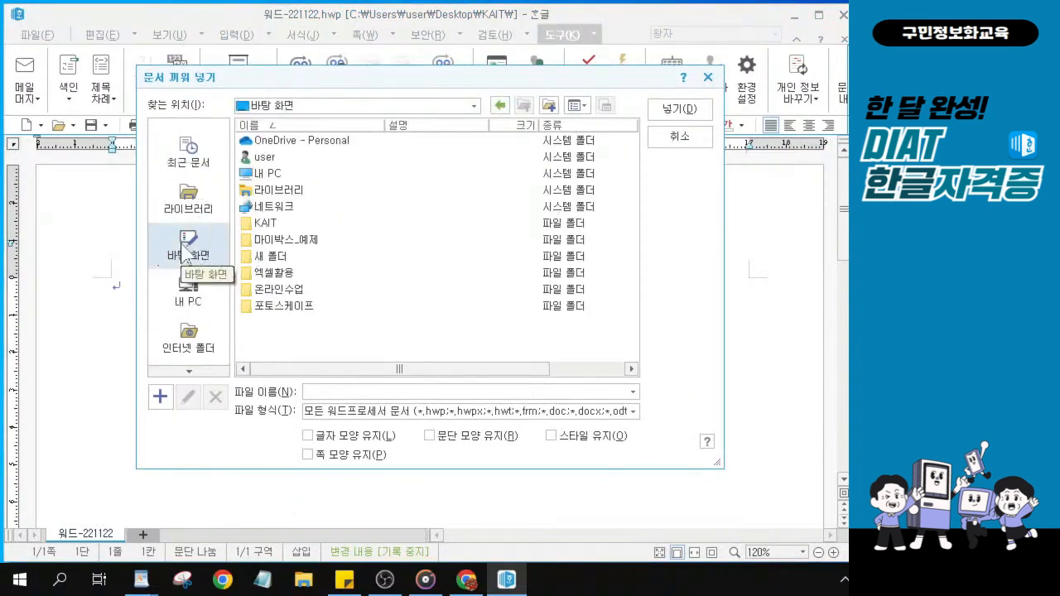
pyautogui.click(273, 226)
pyautogui.click(274, 228)
pyautogui.press('ctrl')
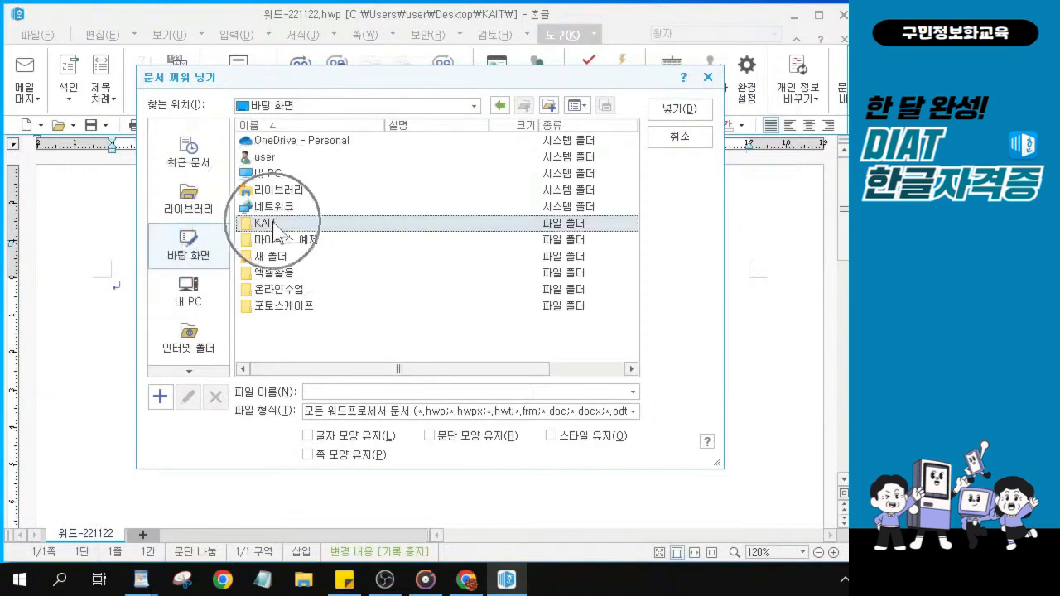
pyautogui.press('ctrl')
pyautogui.press('ctrl')
pyautogui.press('ctrl')
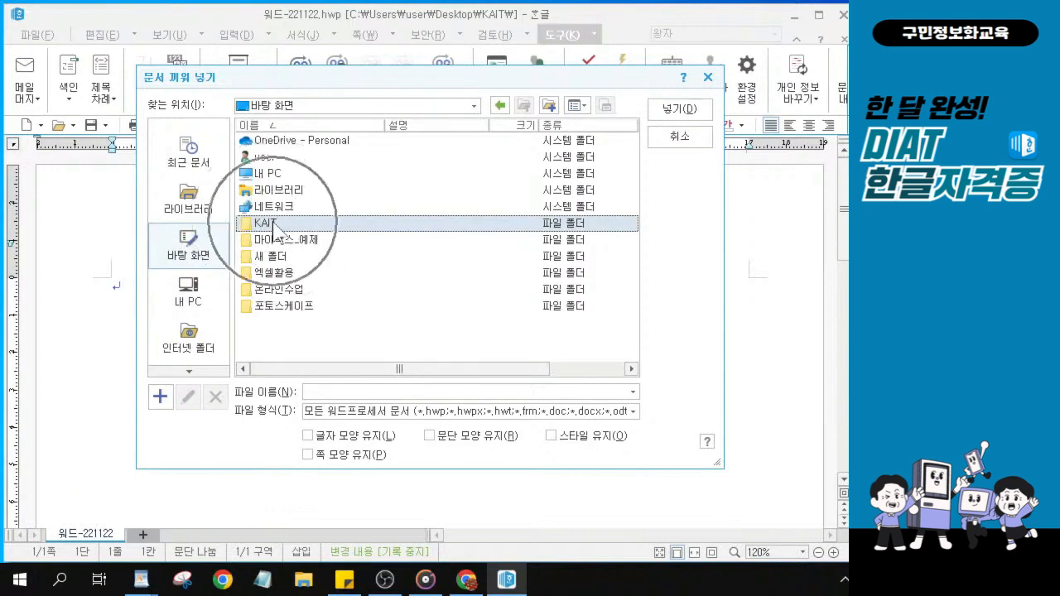
pyautogui.press('ctrl')
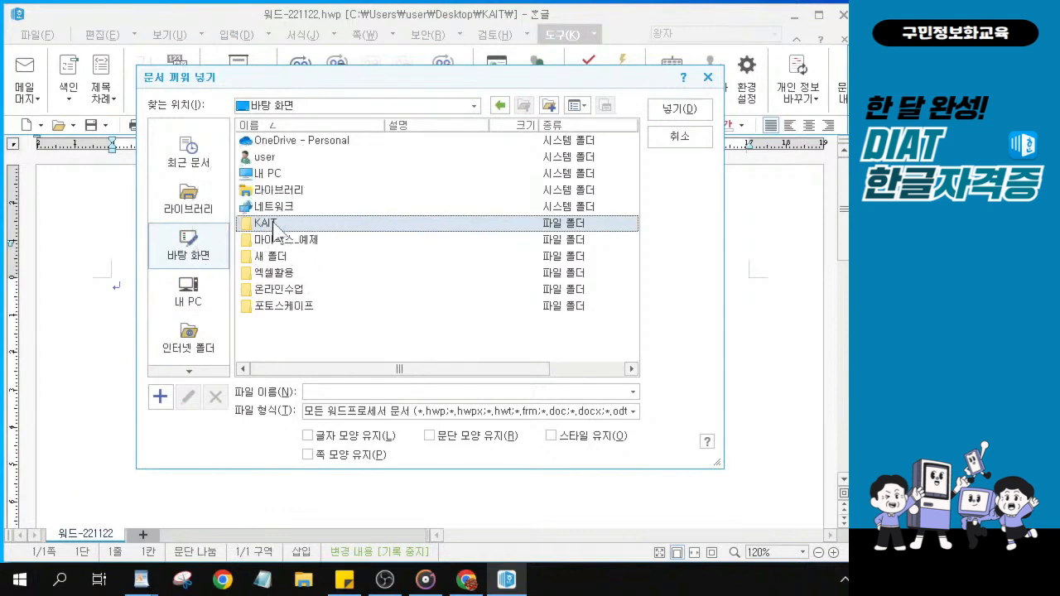
pyautogui.doubleClick(276, 227)
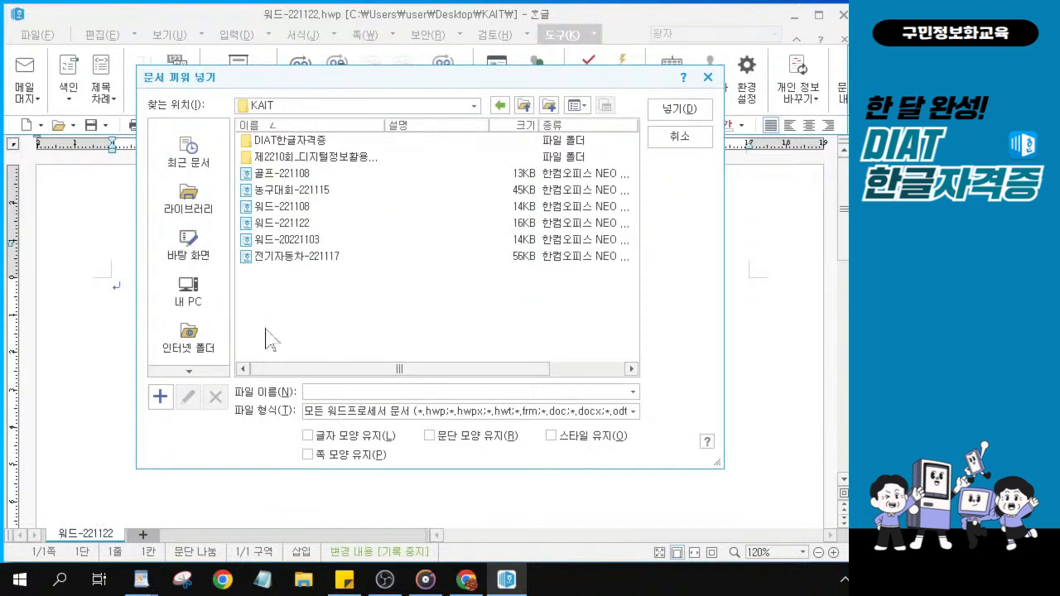
# Go into the DIAT한글자격증 folder and open its 실전모의고사풀이 subfolder.
pyautogui.click(299, 144)
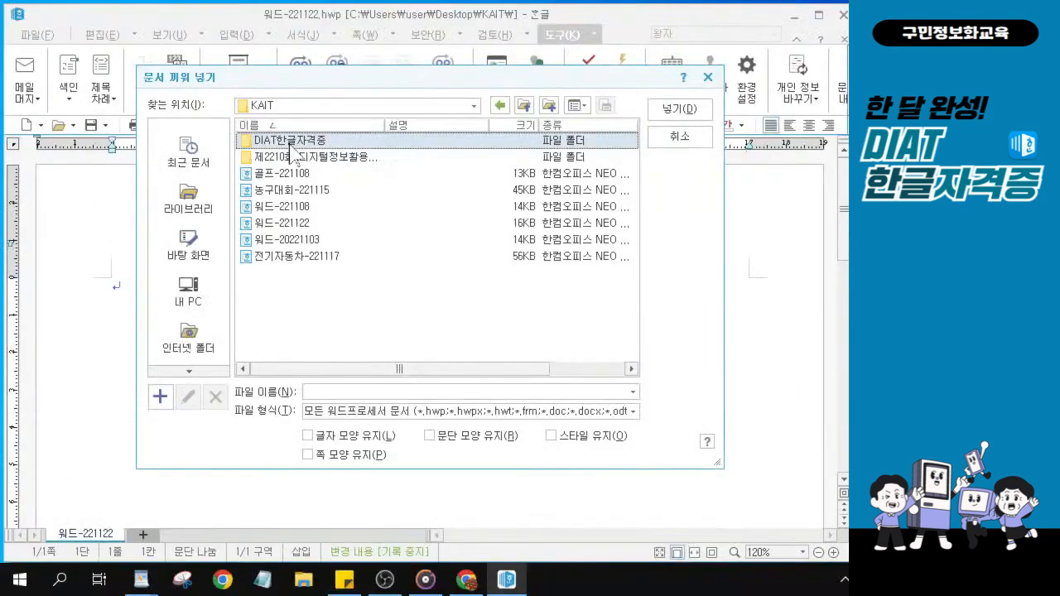
pyautogui.doubleClick(292, 143)
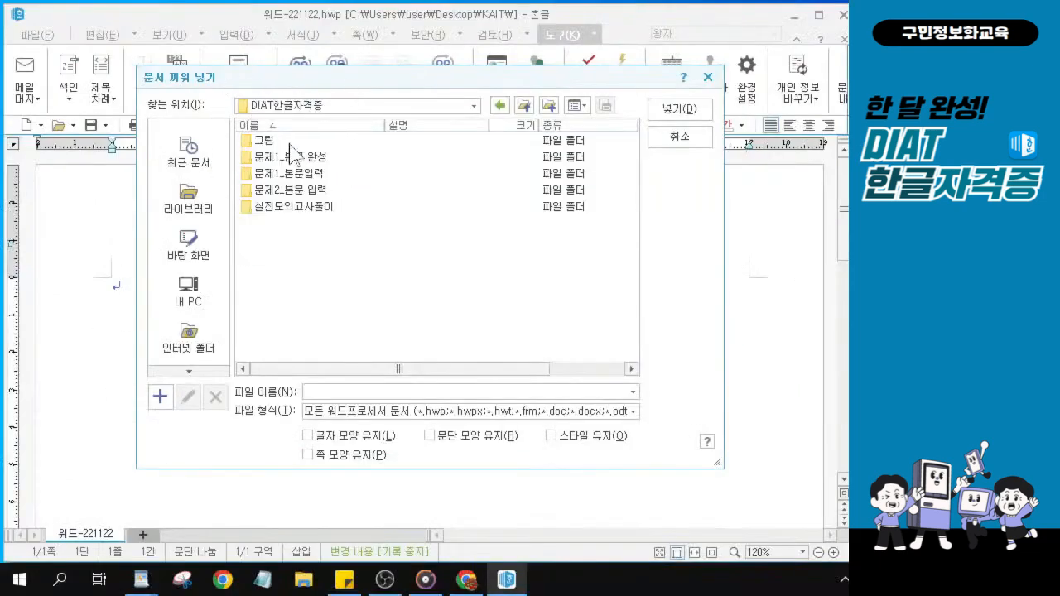
pyautogui.click(286, 210)
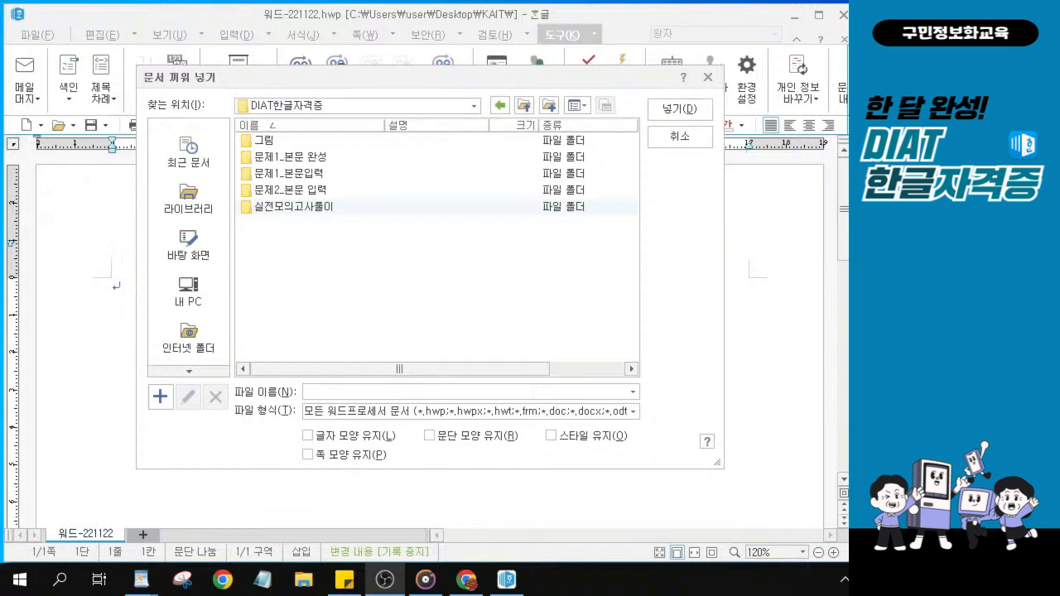
pyautogui.click(337, 209)
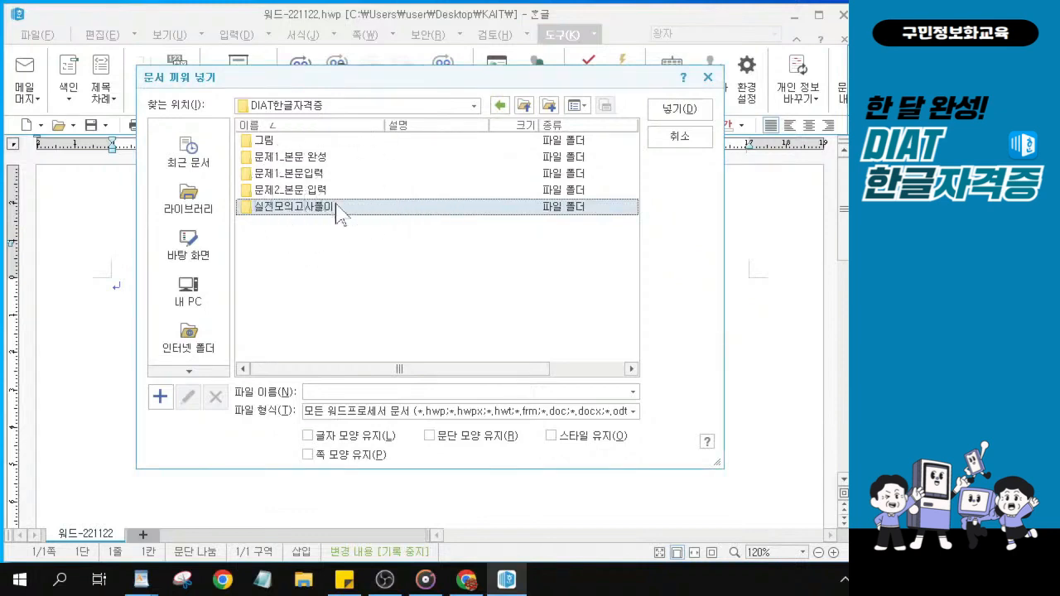
pyautogui.doubleClick(337, 209)
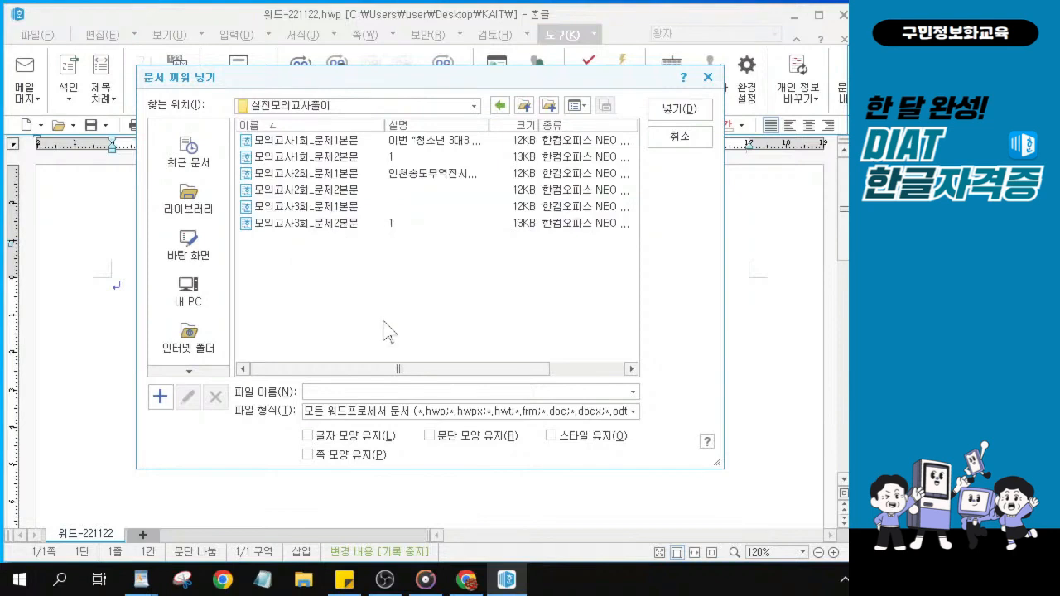
# Insert the file 모의고사3회_문제1본문 into the document.
pyautogui.click(312, 208)
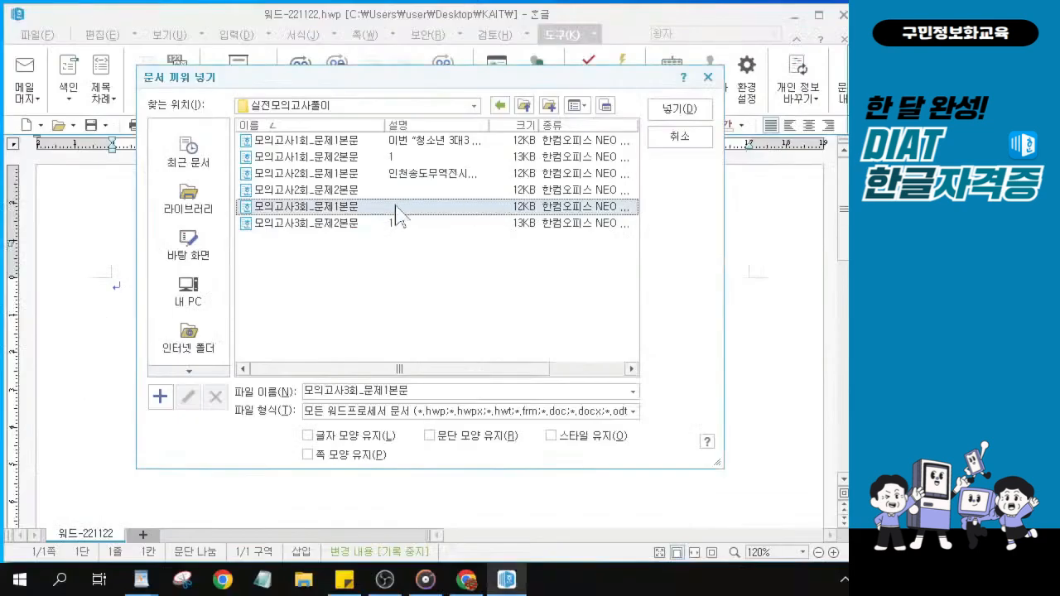
pyautogui.click(481, 211)
pyautogui.click(692, 114)
pyautogui.click(692, 117)
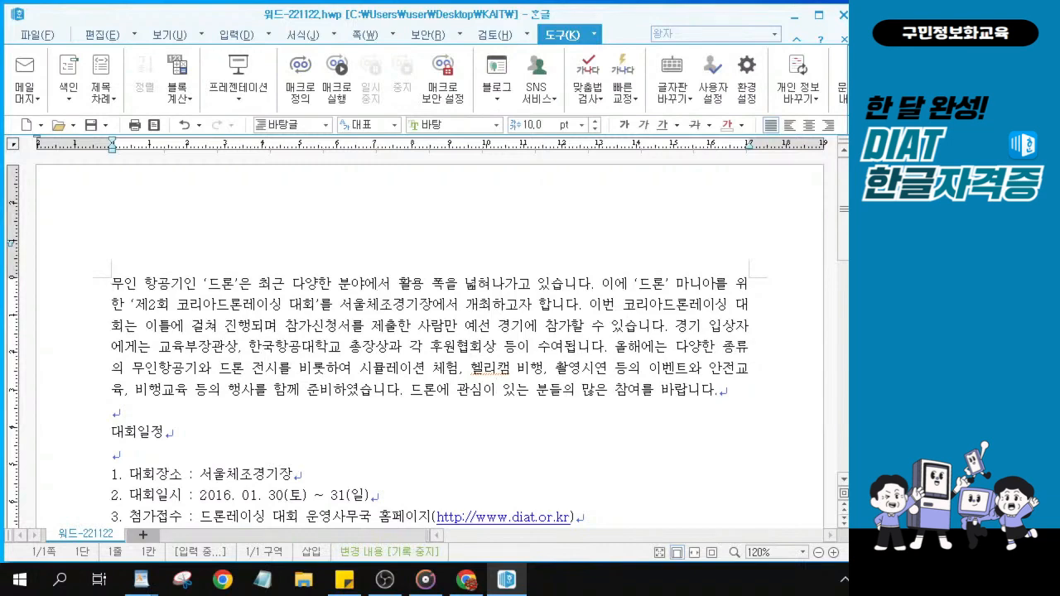
# Place the cursor in front of the heading 대회일정 and open the character table dialog (문자표 입력).
pyautogui.hotkey('alt', 'Tab')
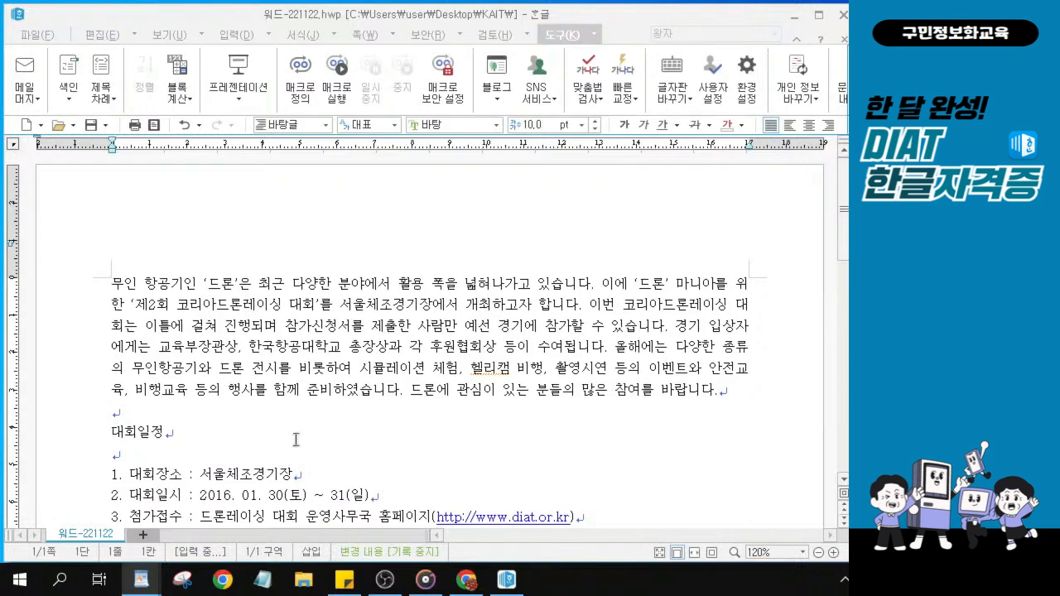
pyautogui.click(128, 436)
pyautogui.scroll(4, 128, 437)
pyautogui.scroll(-2, 157, 454)
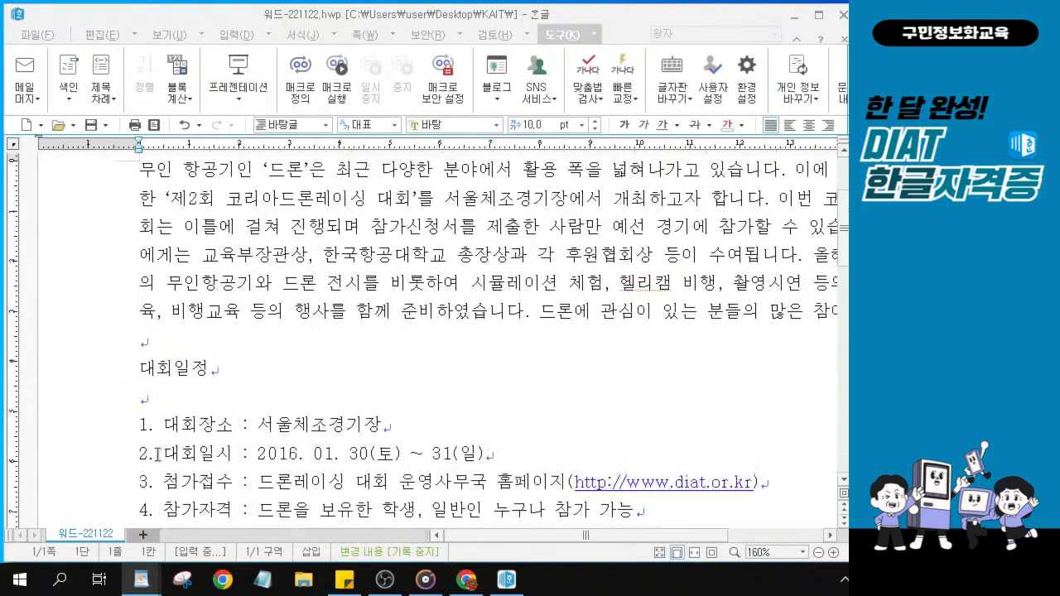
pyautogui.scroll(1, 153, 453)
pyautogui.press('ctrl')
pyautogui.press('ctrl')
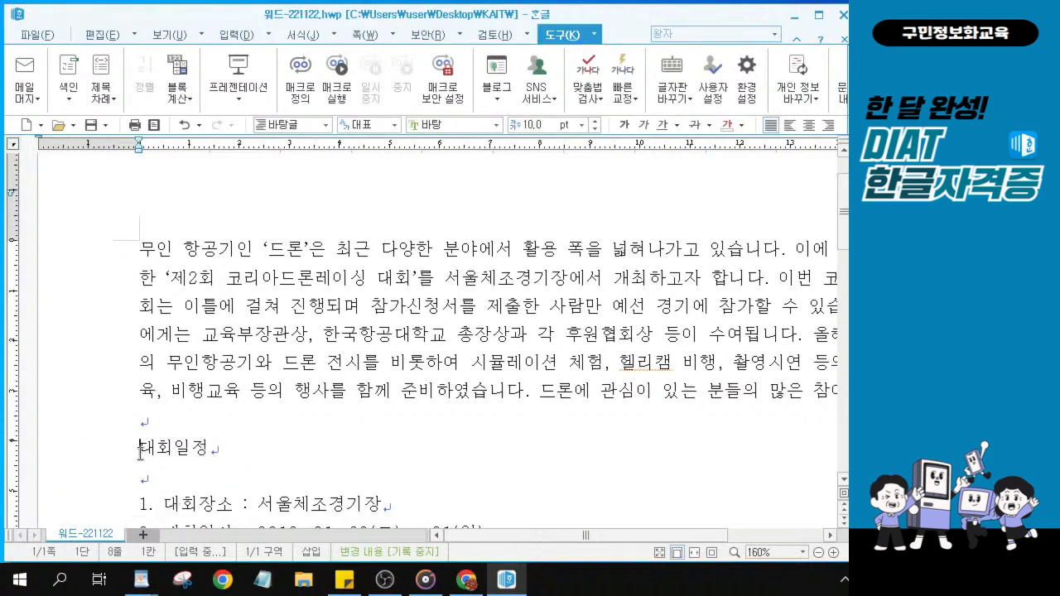
pyautogui.scroll(5, 141, 453)
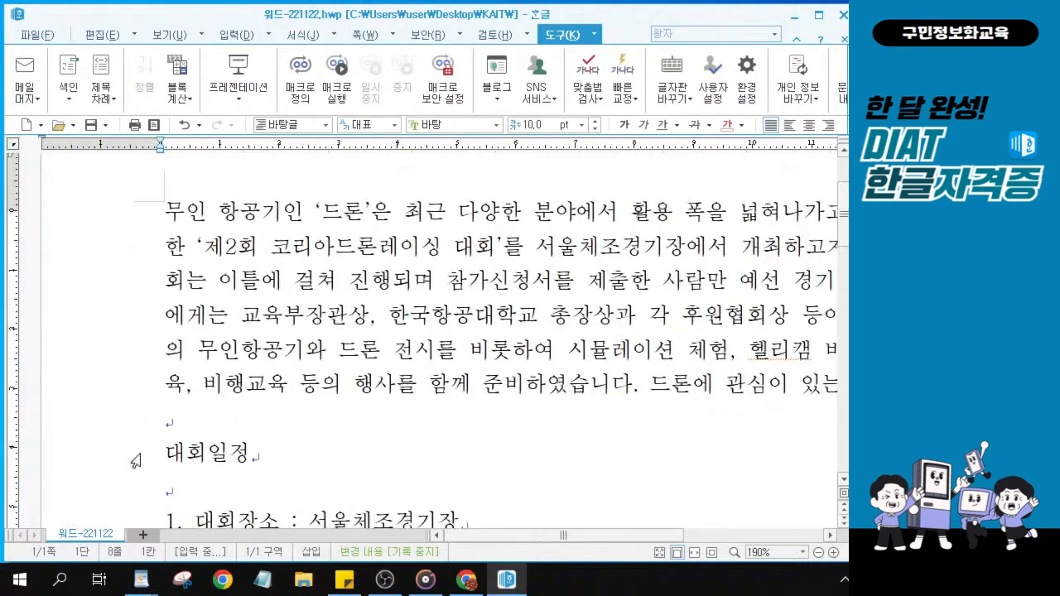
pyautogui.scroll(1, 186, 443)
pyautogui.press('ctrl')
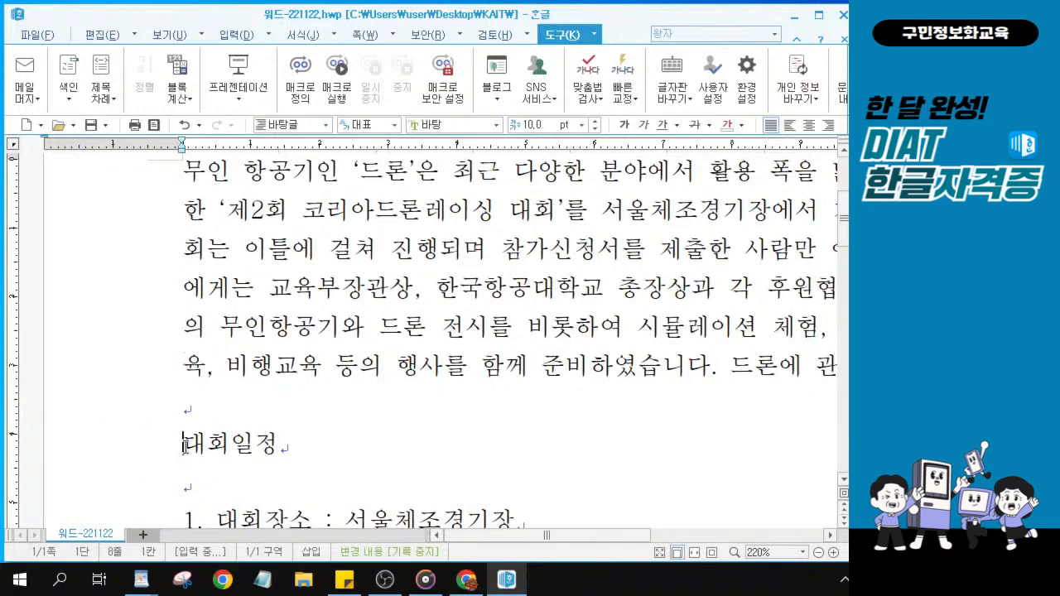
pyautogui.click(185, 444)
pyautogui.press('ctrl')
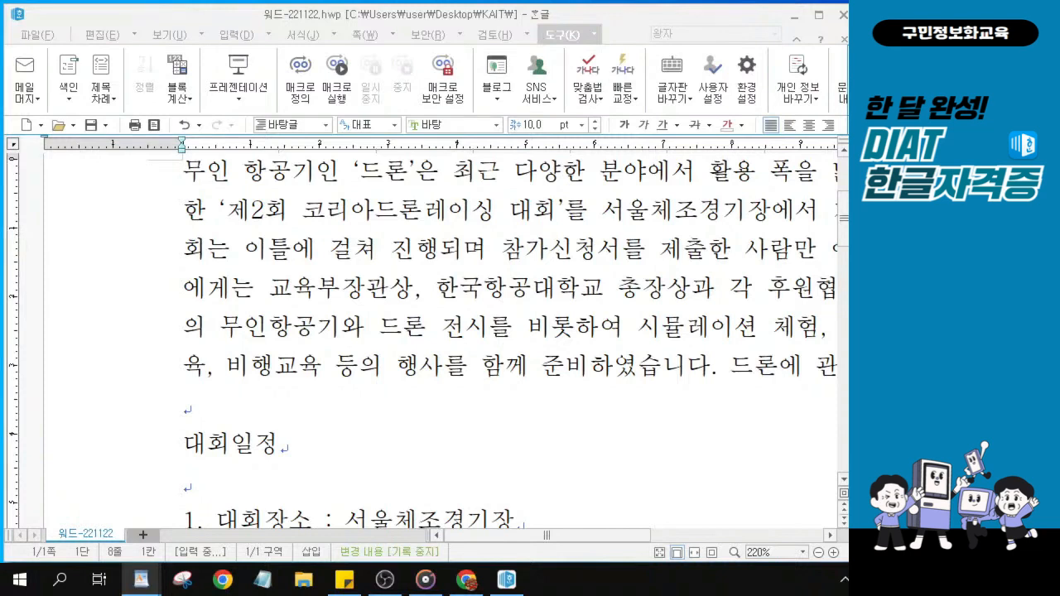
pyautogui.click(189, 445)
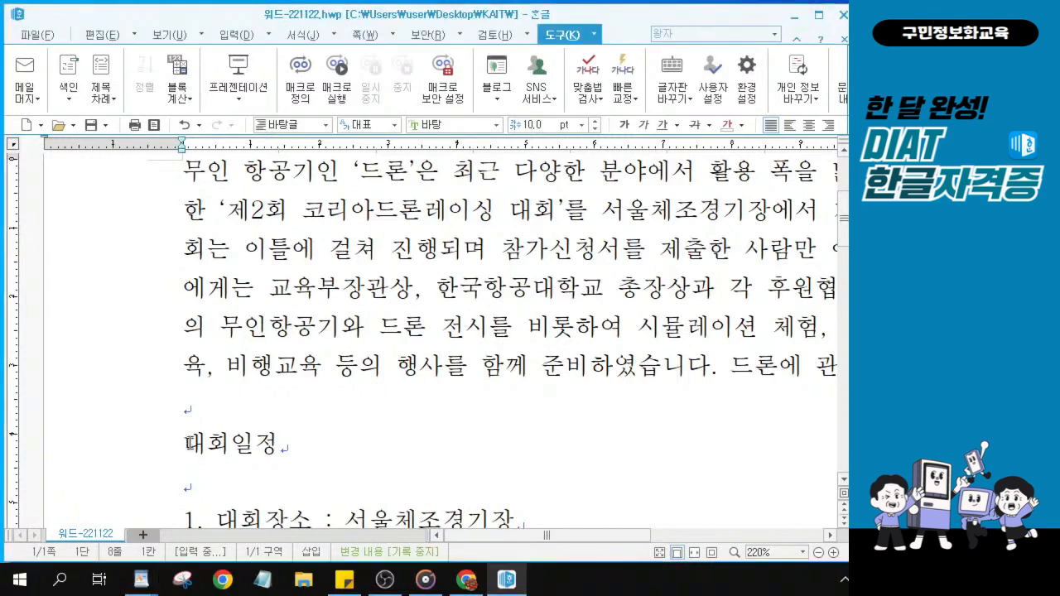
pyautogui.hotkey('ctrl', 'F10')
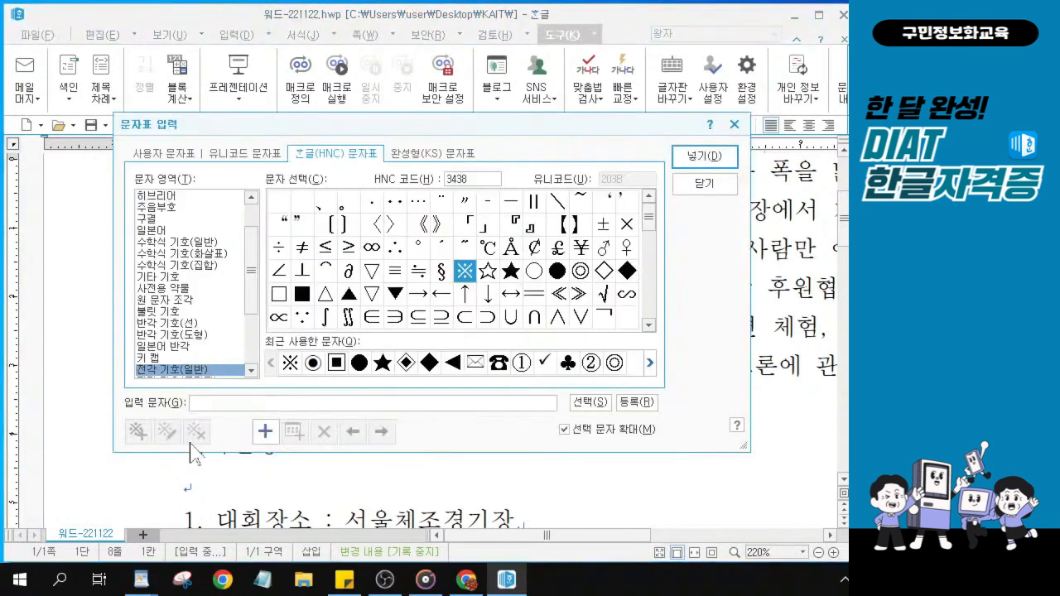
# Show the 전각 기호(일반) symbol set of the 한글(HNC) character table.
pyautogui.moveTo(324, 131); pyautogui.dragTo(339, 120)
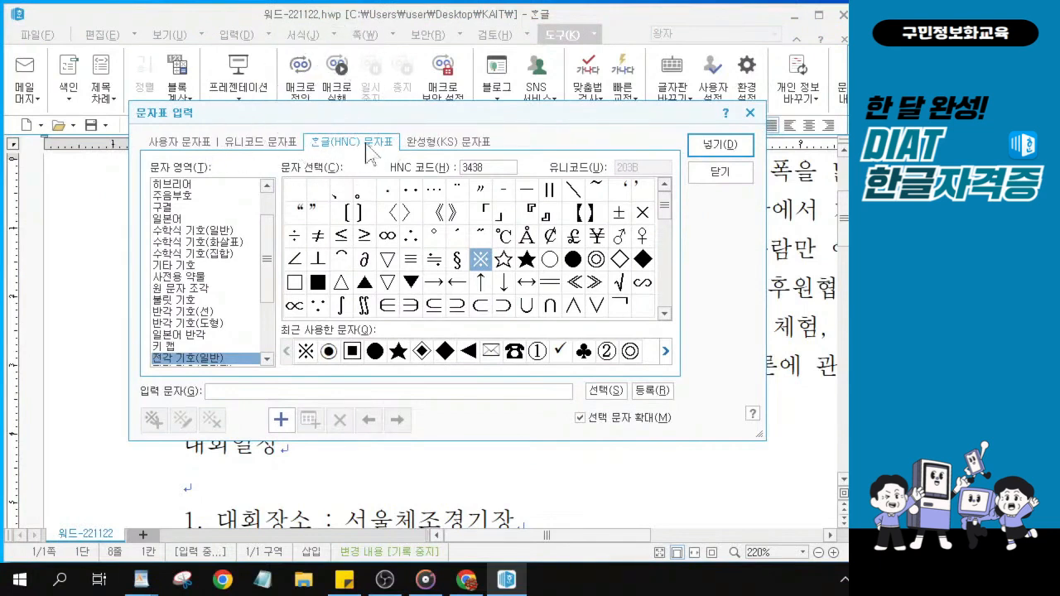
pyautogui.press('ctrl')
pyautogui.press('ctrl')
pyautogui.press('ctrl')
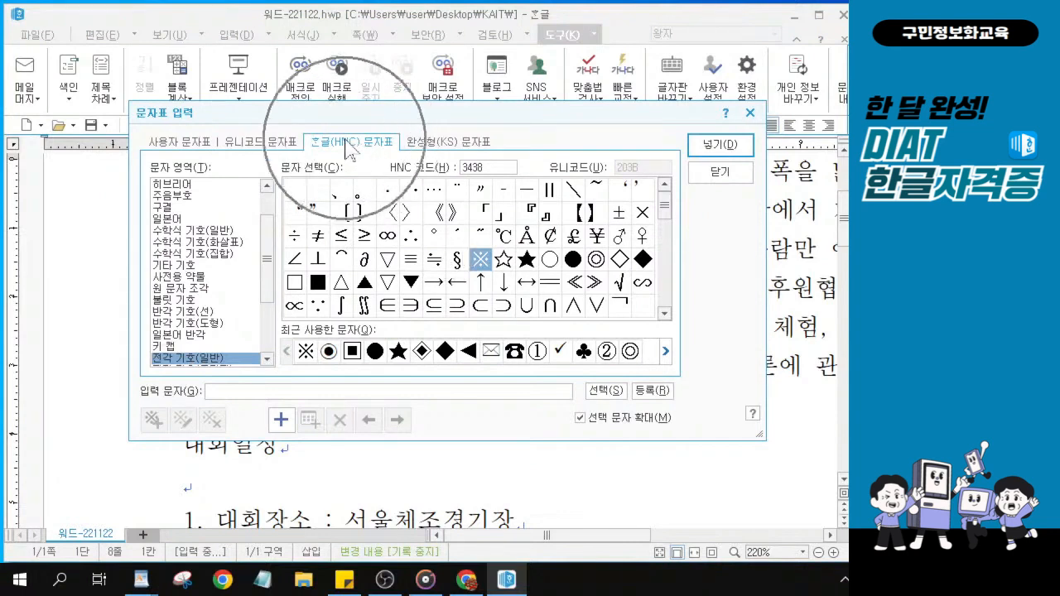
pyautogui.moveTo(267, 248); pyautogui.dragTo(269, 225)
pyautogui.press('ctrl')
pyautogui.press('ctrl')
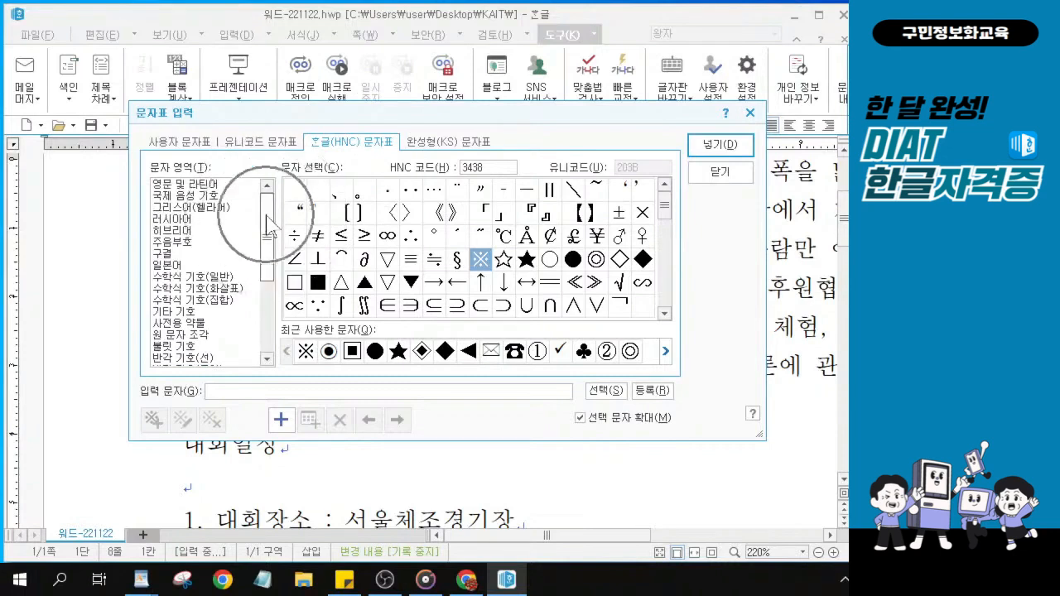
pyautogui.moveTo(268, 249); pyautogui.dragTo(272, 341)
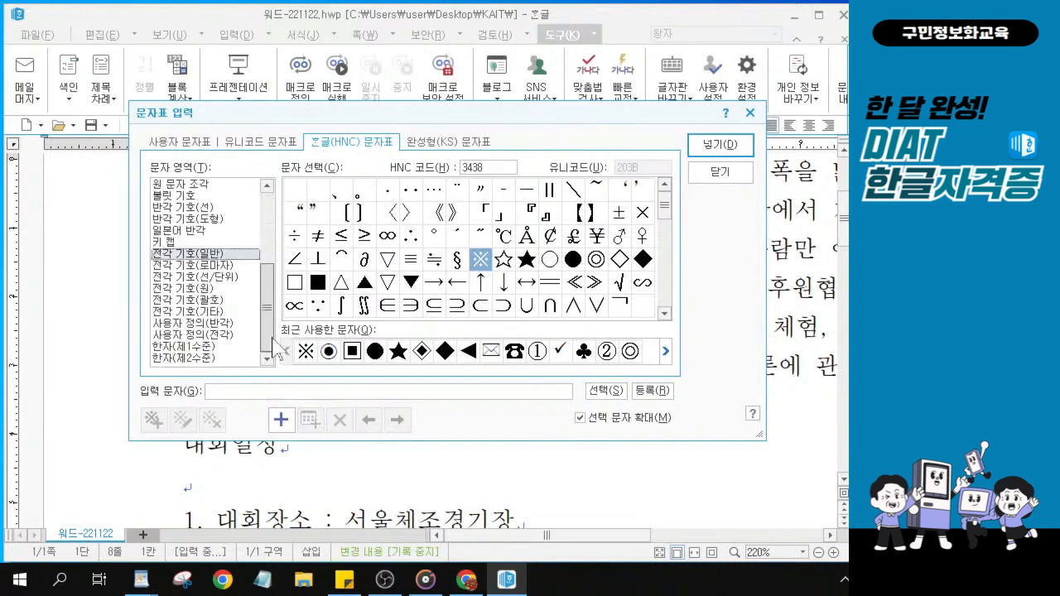
pyautogui.click(199, 254)
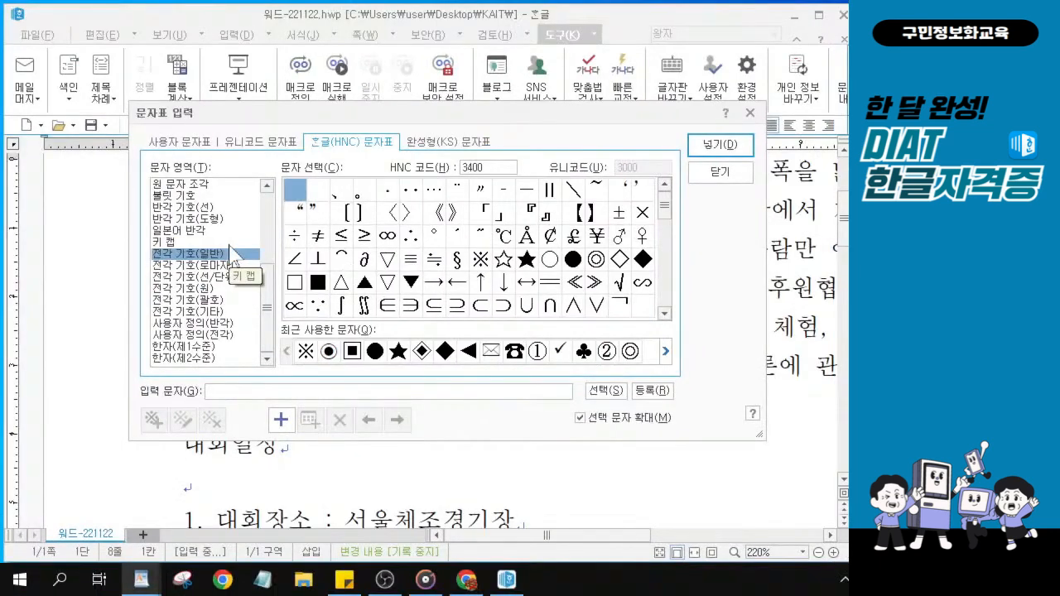
# Insert the symbol ◎ and a space in front of the heading 대회일정.
pyautogui.click(599, 261)
pyautogui.click(602, 263)
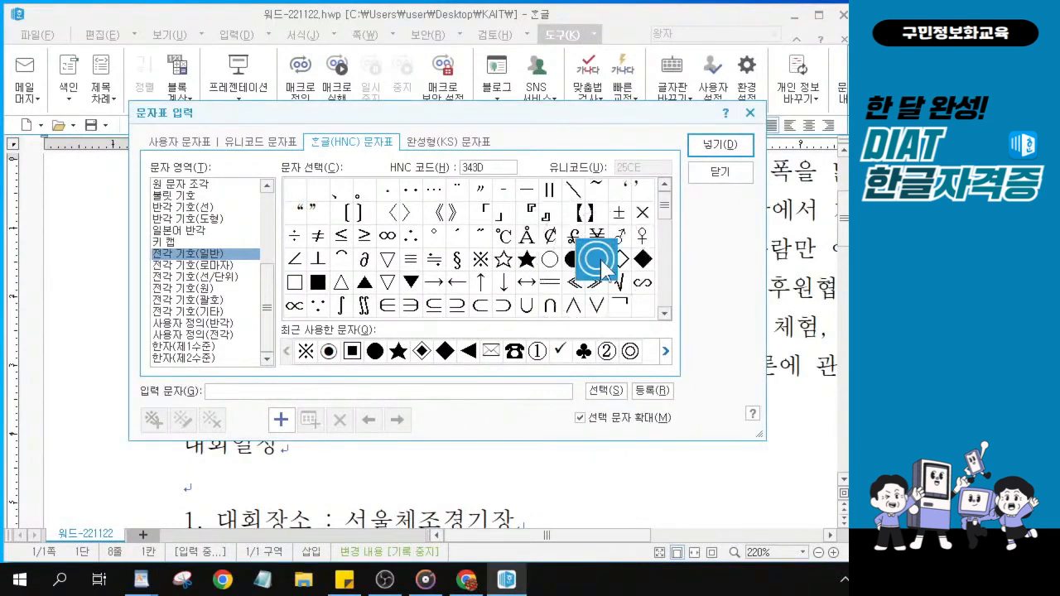
pyautogui.click(602, 262)
pyautogui.press('alt')
pyautogui.click(708, 147)
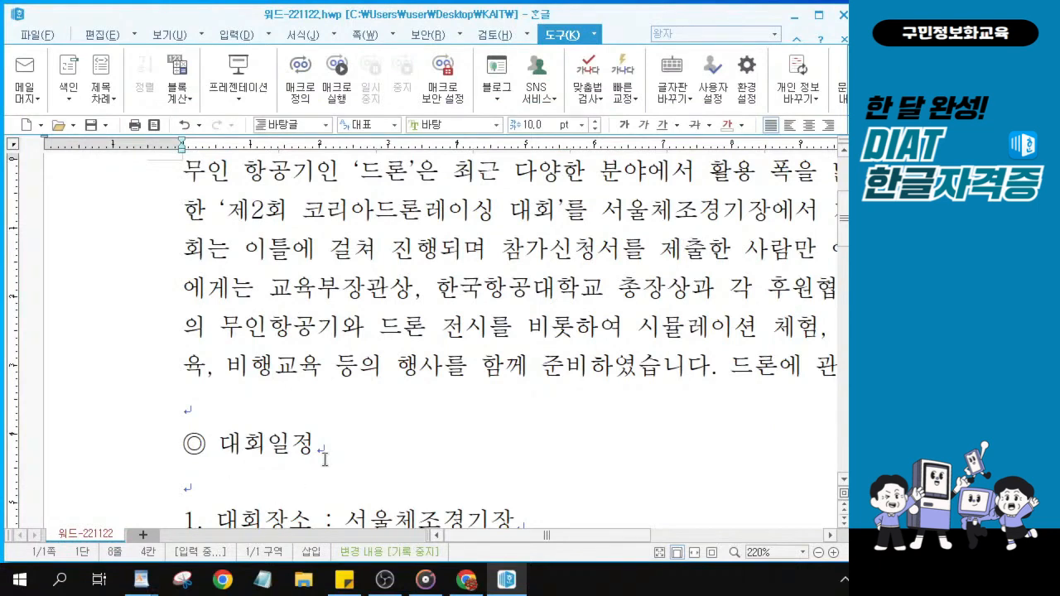
# Add a space at the end of the heading 대회일정.
pyautogui.press('ctrl')
pyautogui.press('ctrl')
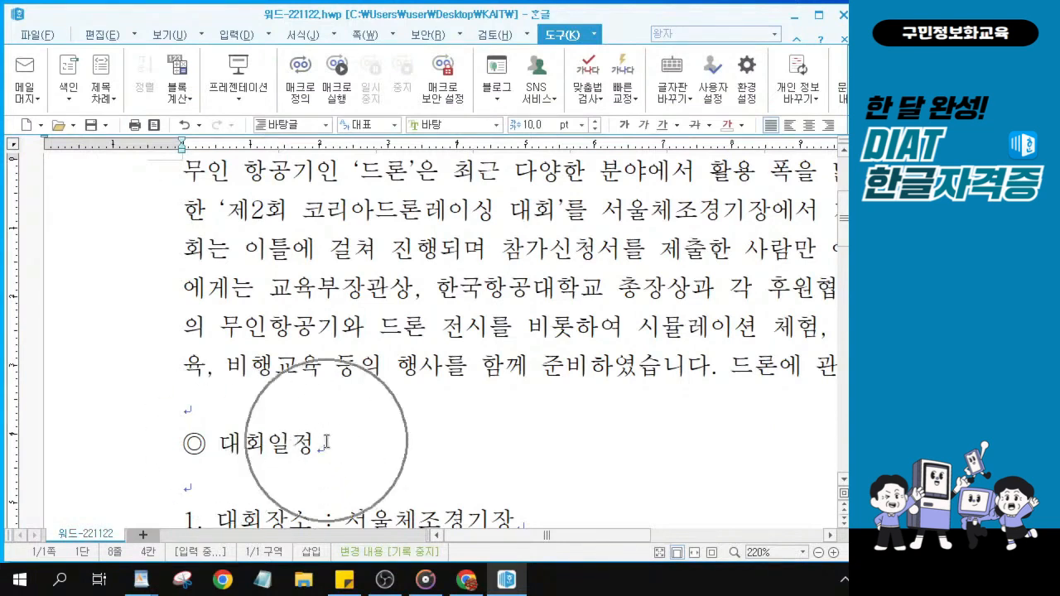
pyautogui.click(326, 443)
pyautogui.press('ctrl')
pyautogui.press('ctrl')
pyautogui.press('ctrl')
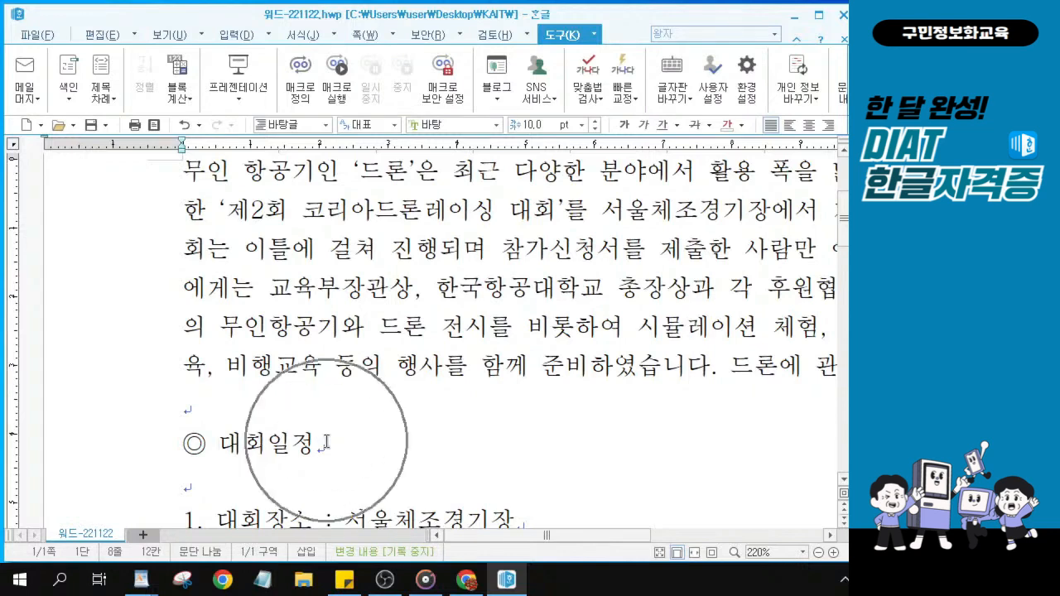
pyautogui.scroll(-2, 327, 443)
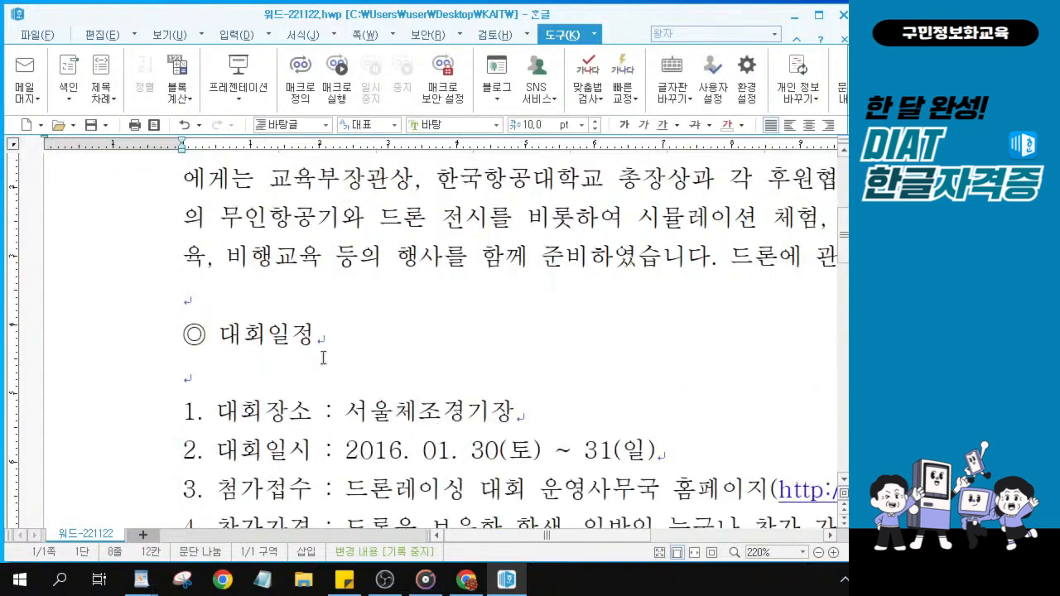
pyautogui.scroll(4, 323, 357)
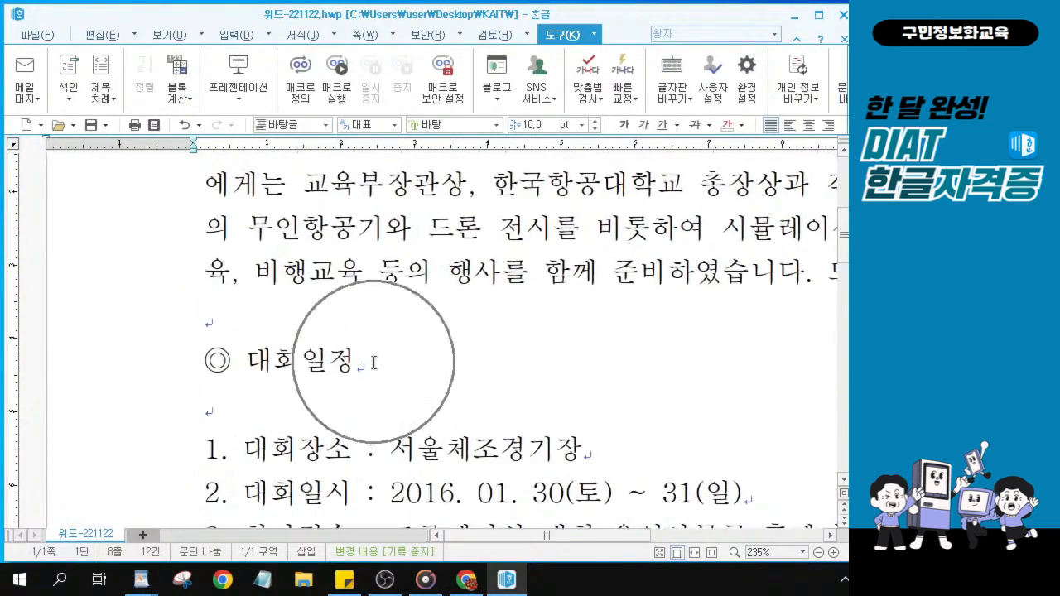
pyautogui.scroll(-2, 361, 362)
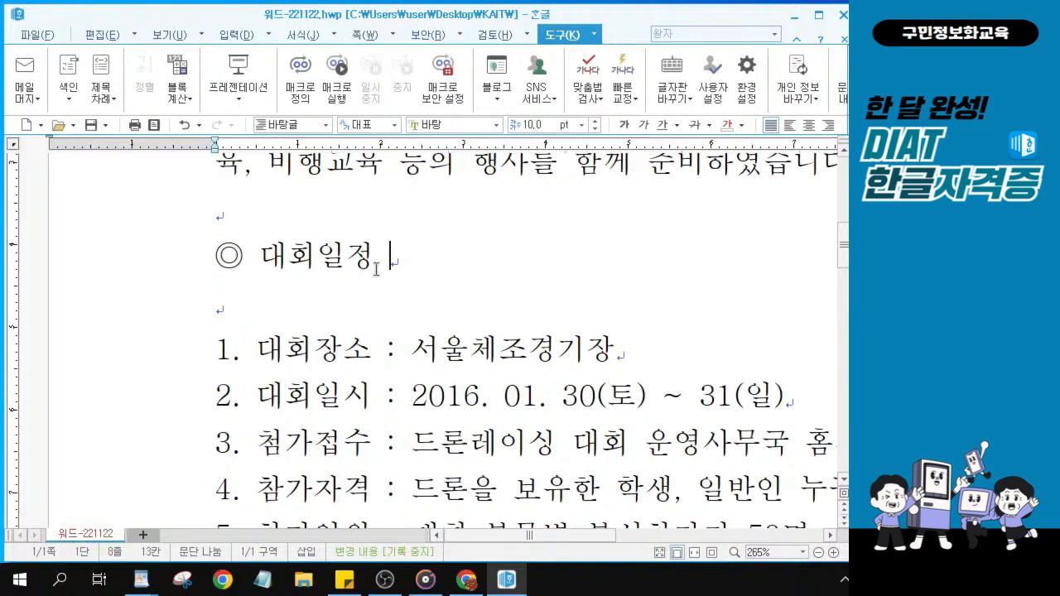
# Insert the recently used symbol ◎ at the end of the heading 대회일정.
pyautogui.hotkey('ctrl', 'F10')
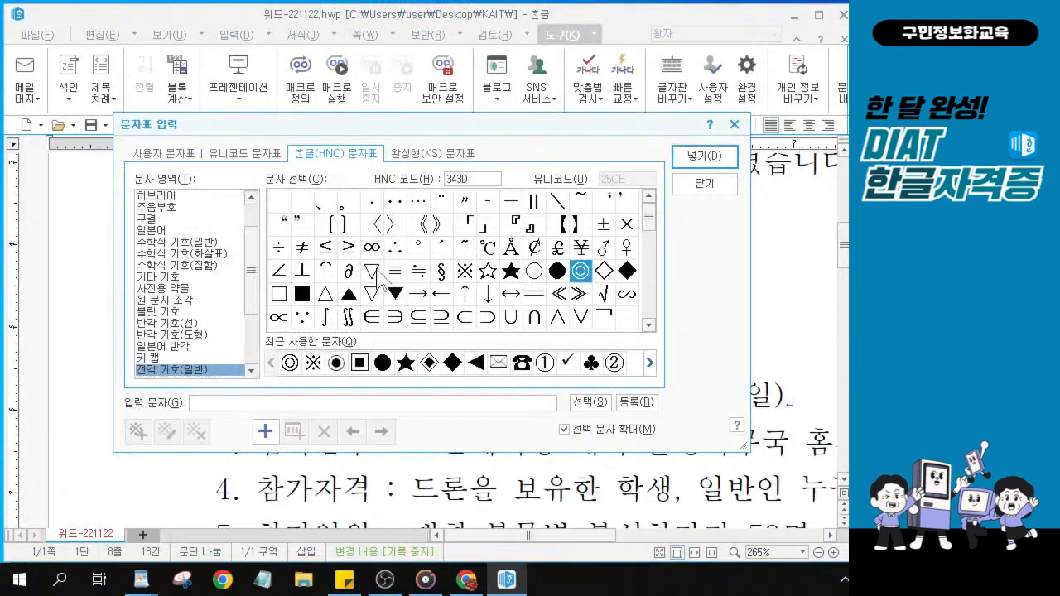
pyautogui.click(290, 369)
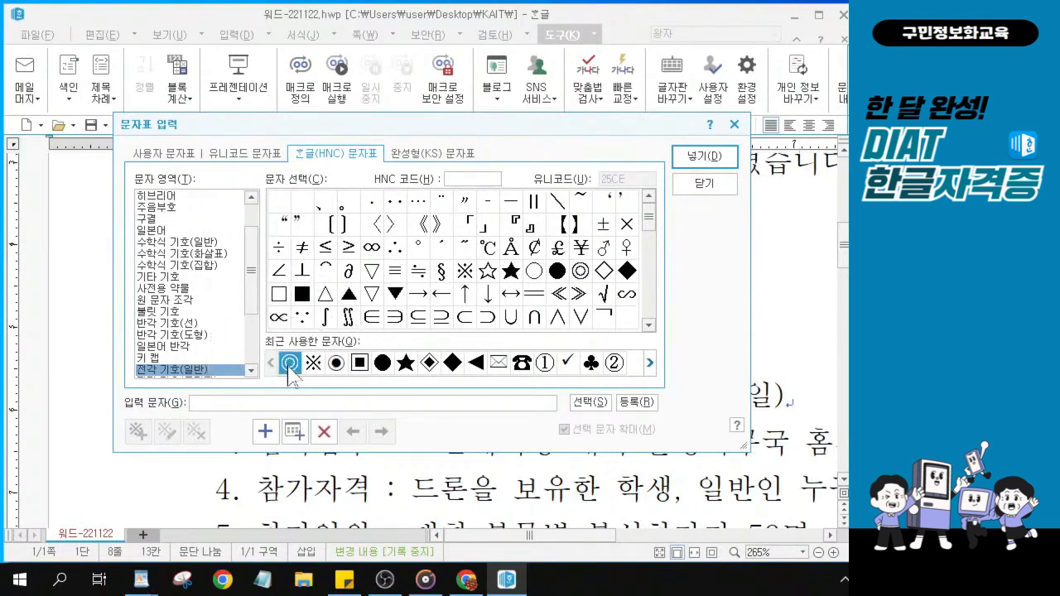
pyautogui.click(706, 156)
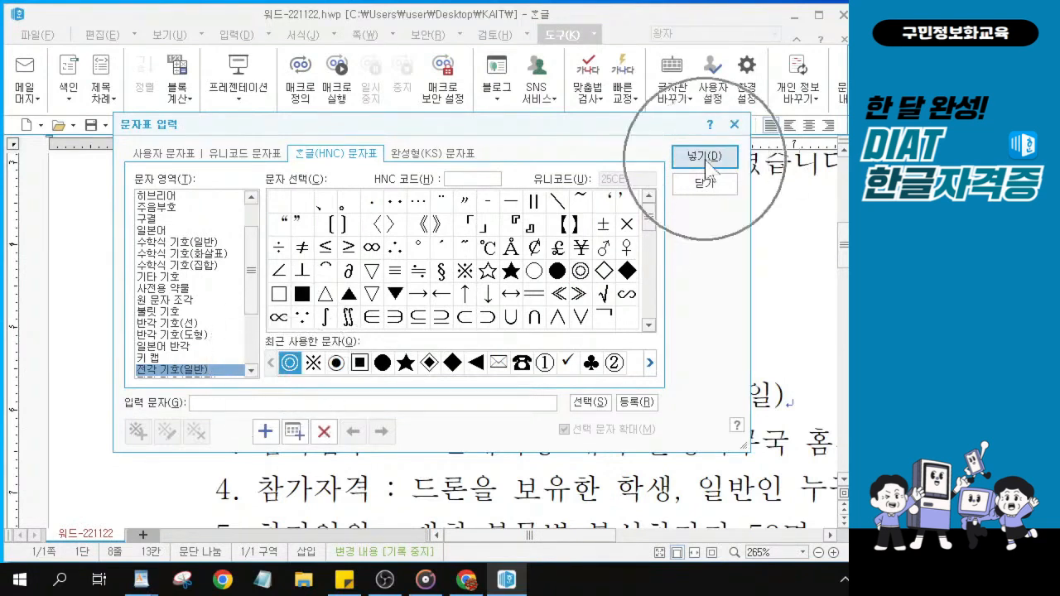
pyautogui.click(287, 365)
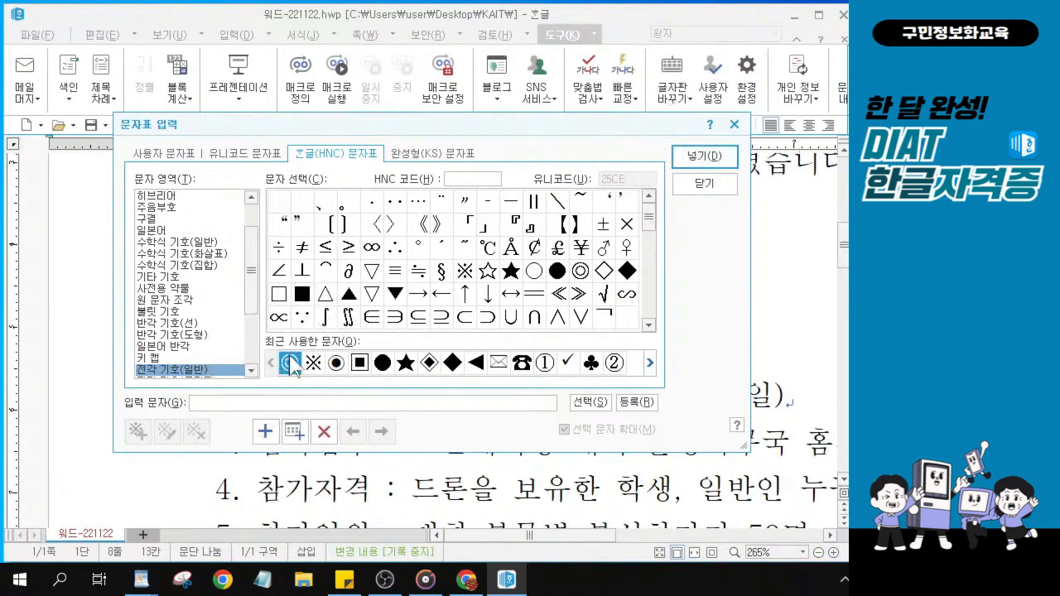
pyautogui.click(686, 160)
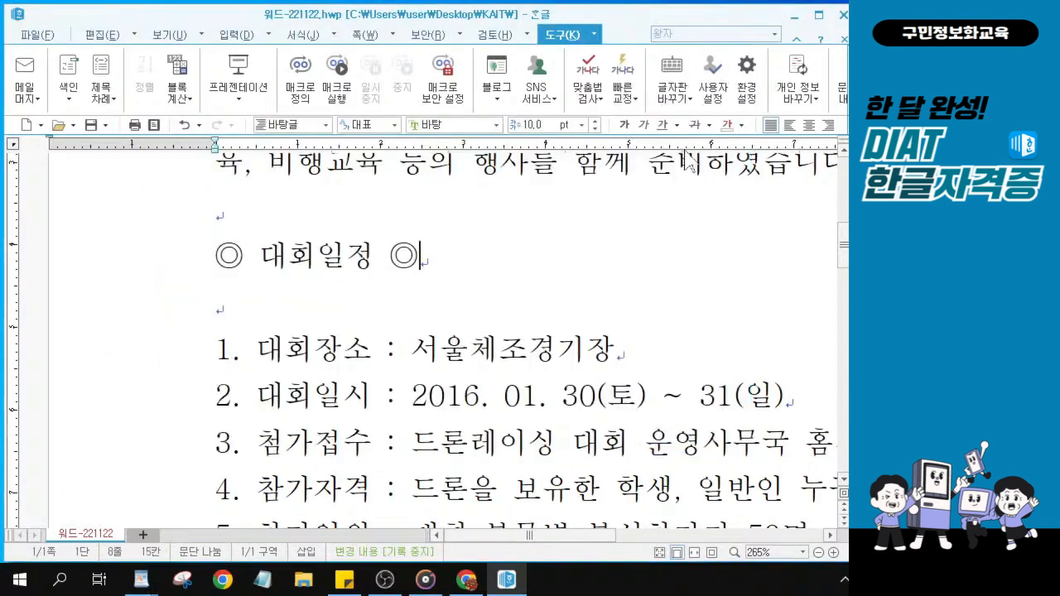
# Open the character table dialog (문자표 입력) with the cursor in front of the heading 기타사항.
pyautogui.click(911, 170)
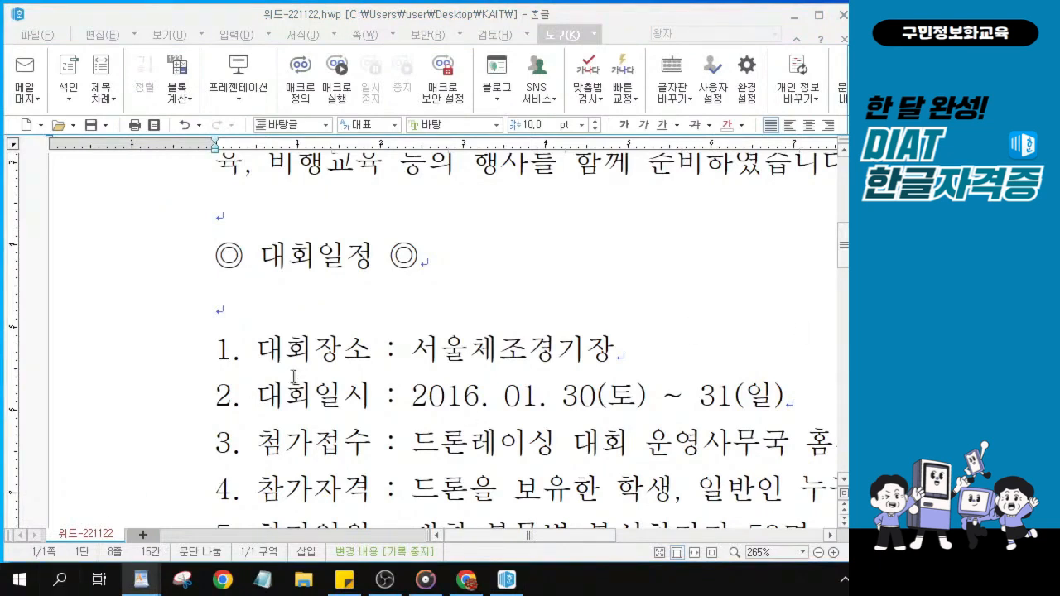
pyautogui.scroll(-3, 346, 348)
pyautogui.scroll(-5, 351, 323)
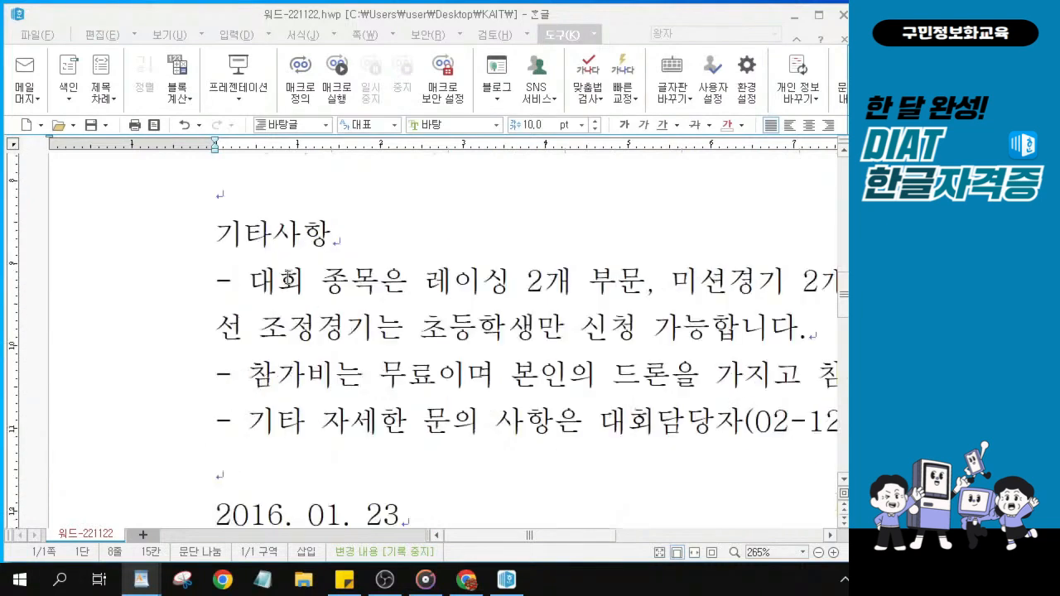
pyautogui.click(216, 255)
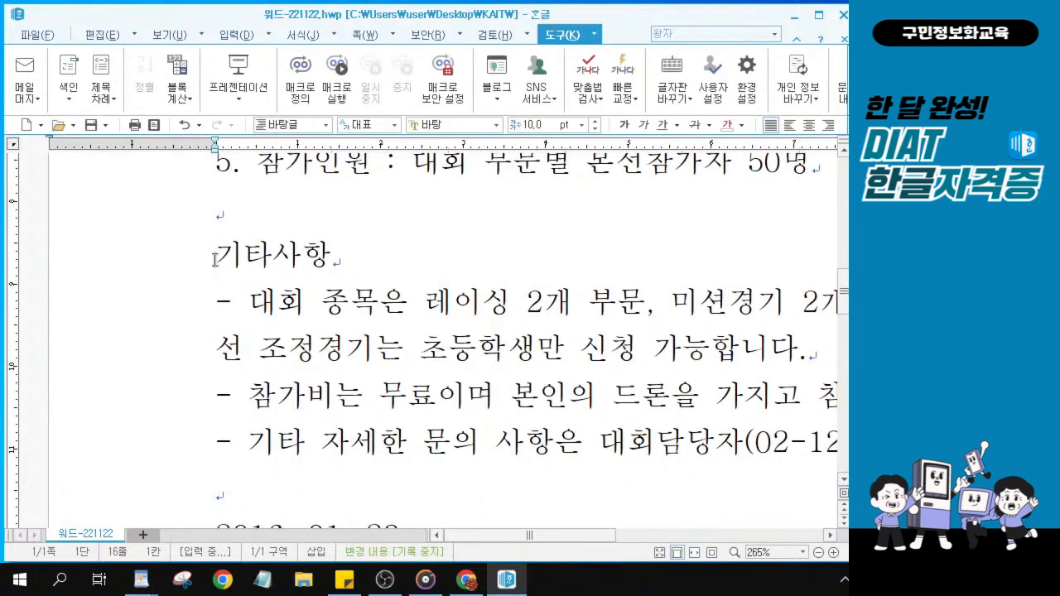
pyautogui.hotkey('ctrl', 'F10')
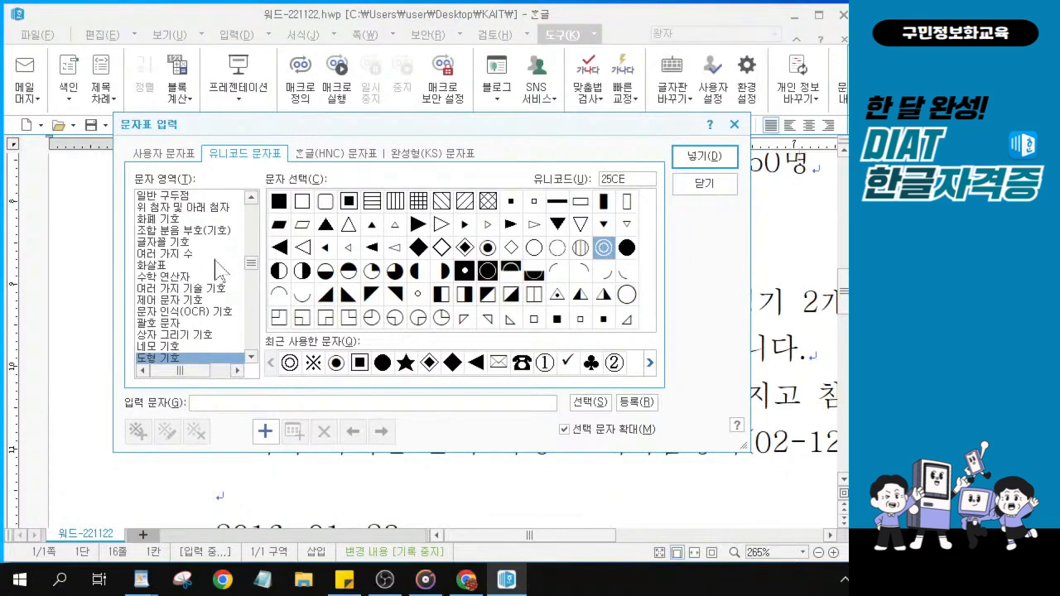
# Switch to the 한글(HNC) character table and choose its 전각 기호(일반) set for the 기타사항 heading.
pyautogui.click(339, 155)
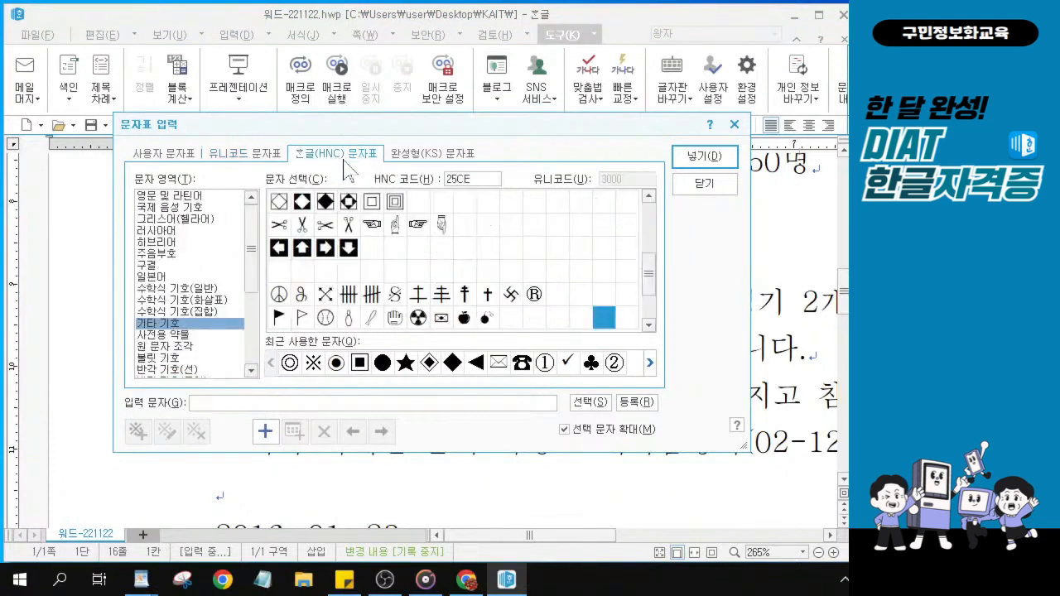
pyautogui.click(257, 246)
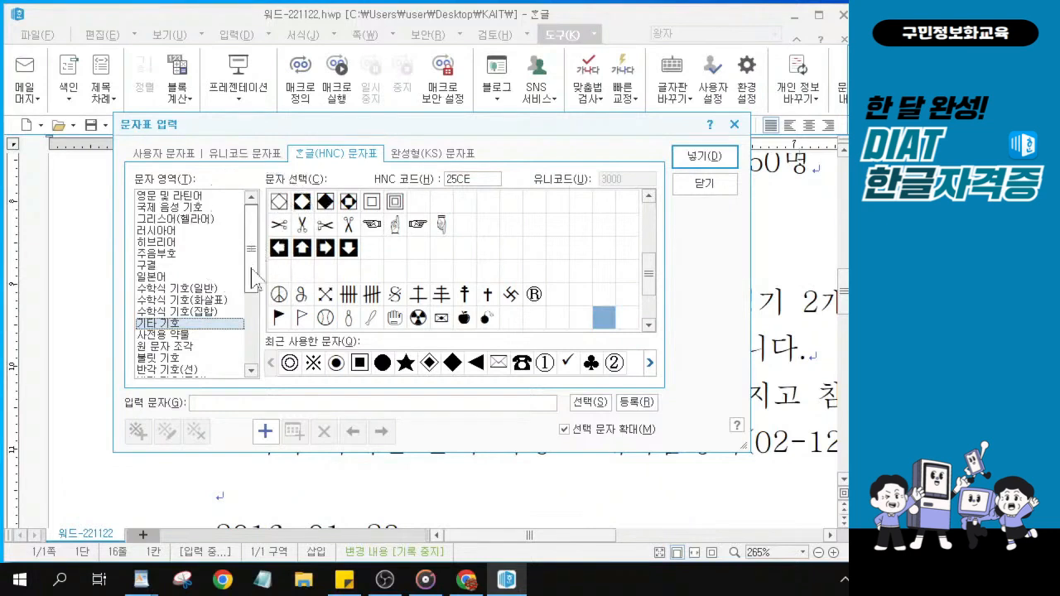
pyautogui.scroll(3, 253, 306)
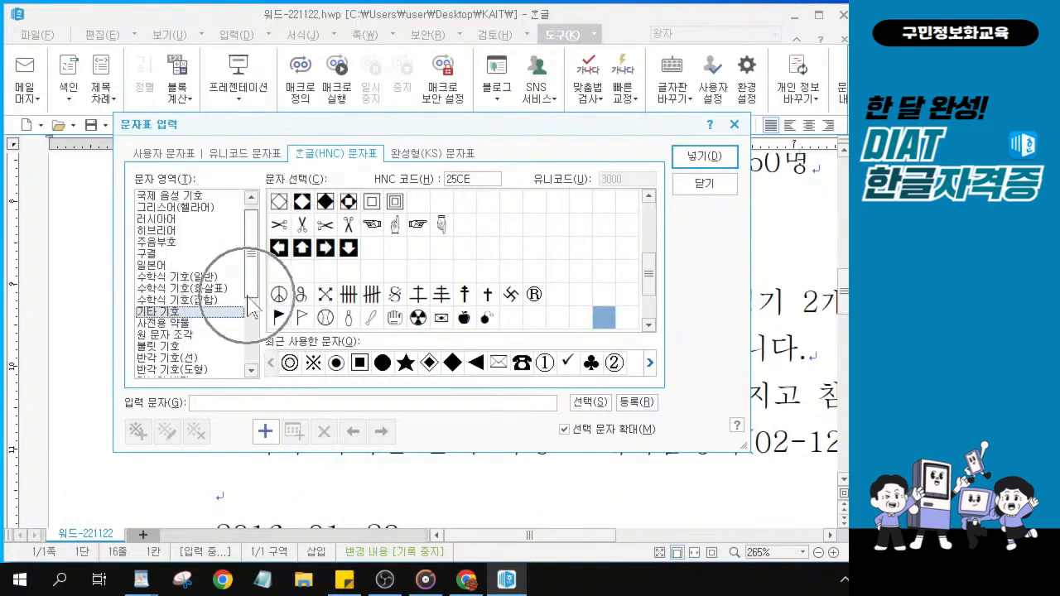
pyautogui.moveTo(252, 255); pyautogui.dragTo(236, 383)
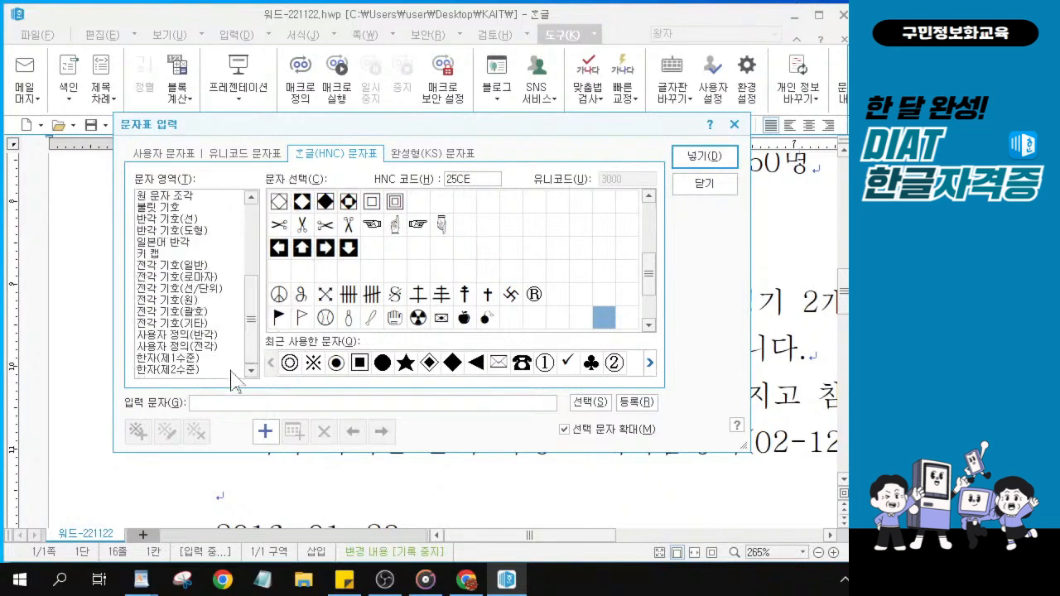
pyautogui.click(209, 265)
pyautogui.press('ctrl')
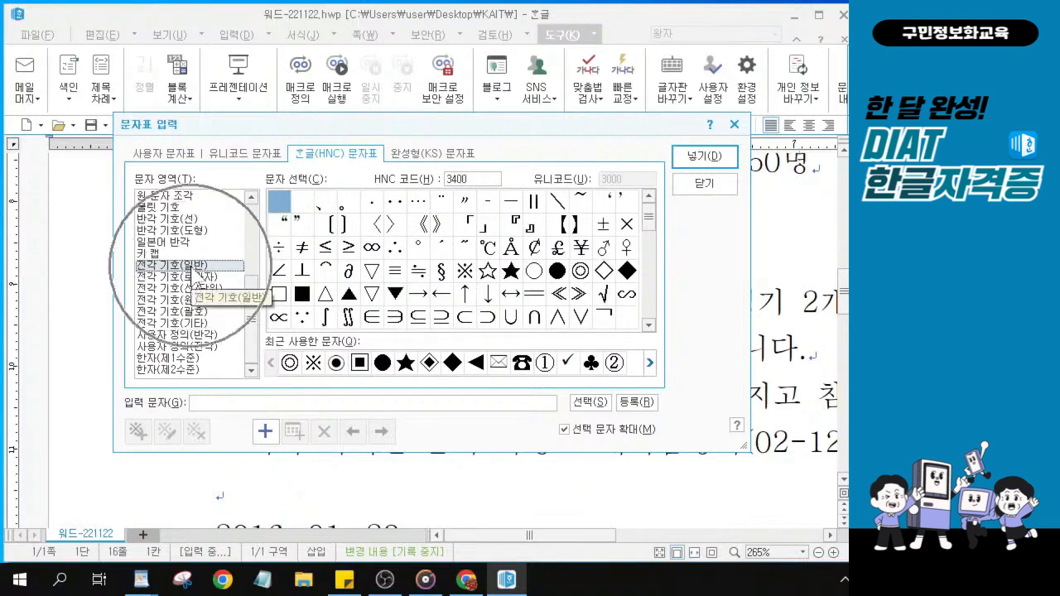
pyautogui.hotkey('alt', '1')
pyautogui.click(126, 268)
pyautogui.moveTo(67, 236)
pyautogui.mouseDown()
pyautogui.moveTo(76, 271)
pyautogui.moveTo(300, 284)
pyautogui.mouseUp()
pyautogui.moveTo(331, 396); pyautogui.dragTo(333, 187)
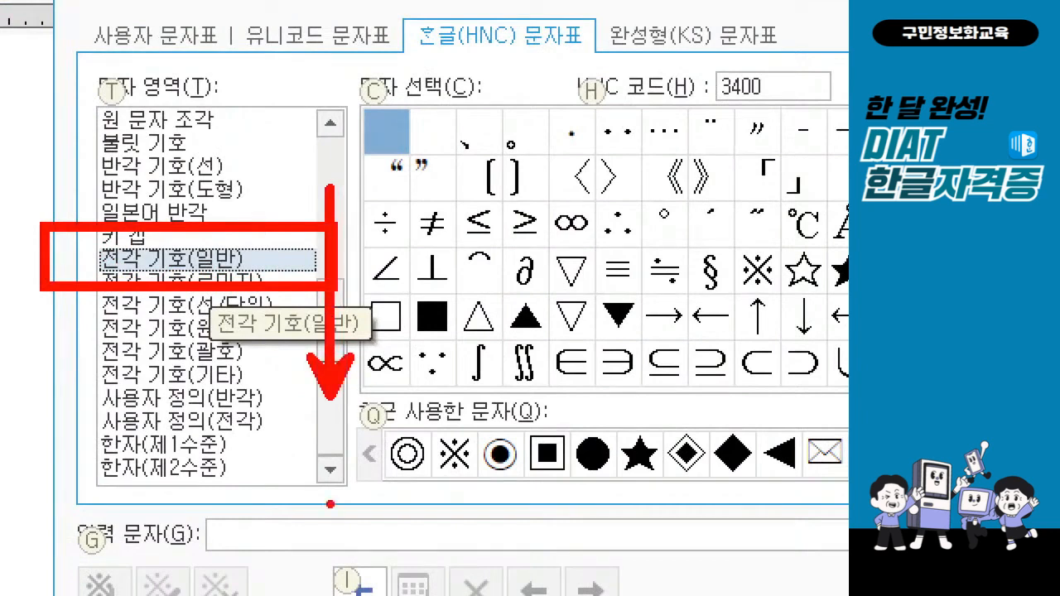
pyautogui.moveTo(208, 221); pyautogui.dragTo(250, 208)
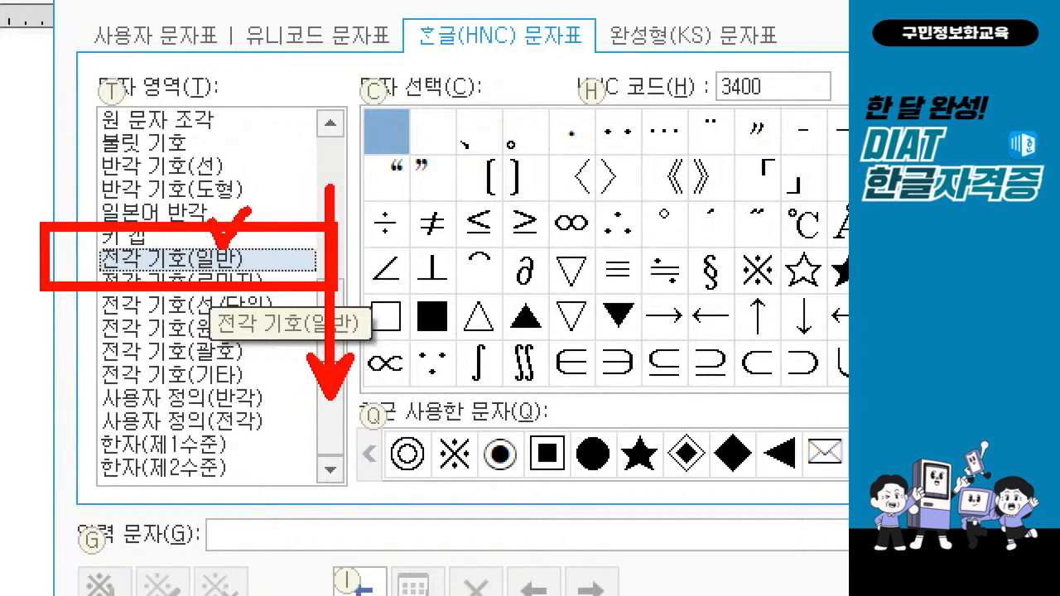
pyautogui.moveTo(718, 233)
pyautogui.mouseDown()
pyautogui.moveTo(757, 303)
pyautogui.moveTo(796, 307)
pyautogui.mouseUp()
pyautogui.moveTo(745, 200)
pyautogui.mouseDown()
pyautogui.moveTo(757, 230)
pyautogui.moveTo(819, 157)
pyautogui.mouseUp()
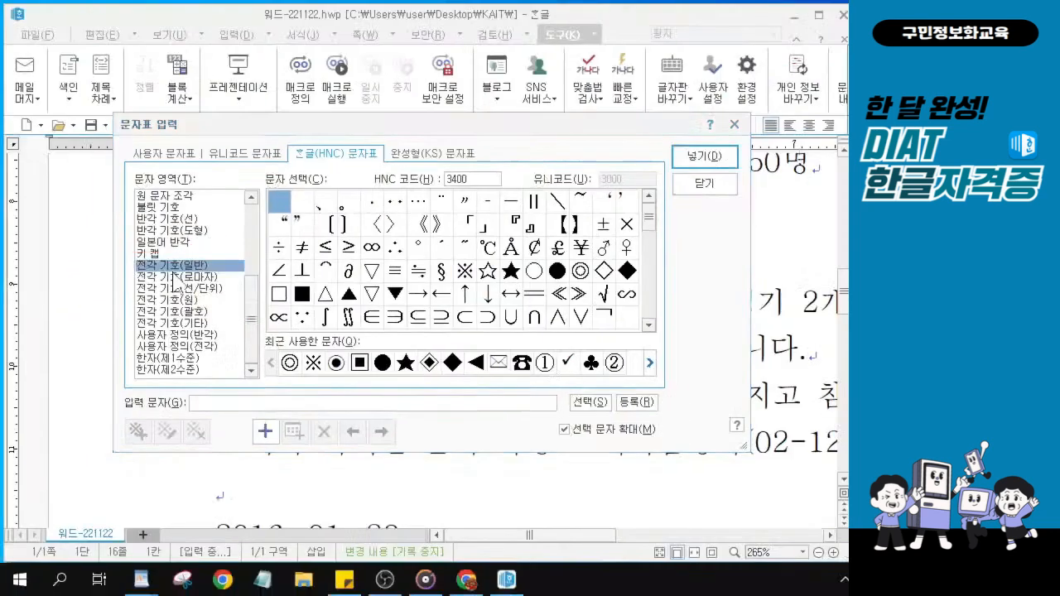
# Insert the symbol ※ from the 전각 기호(일반) set in front of the heading 기타사항.
pyautogui.click(739, 271)
pyautogui.press('ctrl')
pyautogui.press('ctrl')
pyautogui.press('ctrl')
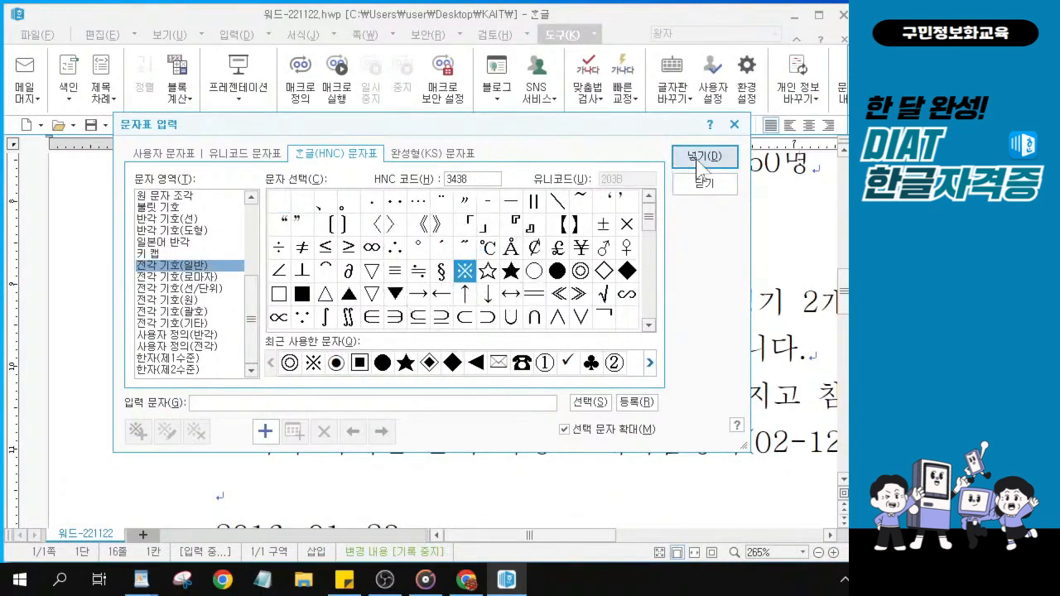
pyautogui.press('ctrl')
pyautogui.click(697, 164)
pyautogui.press('ctrl')
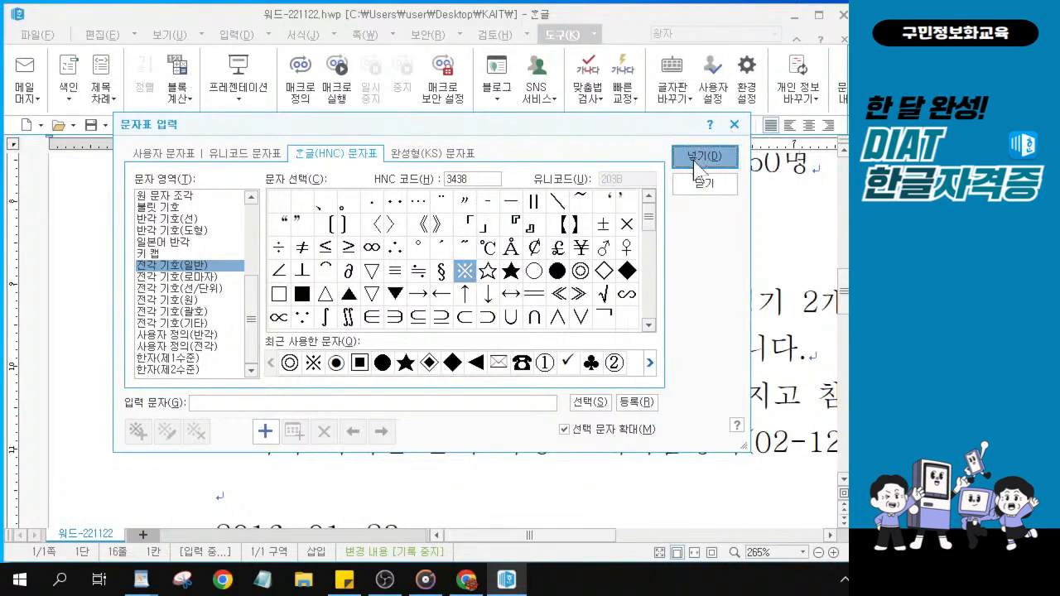
pyautogui.click(697, 164)
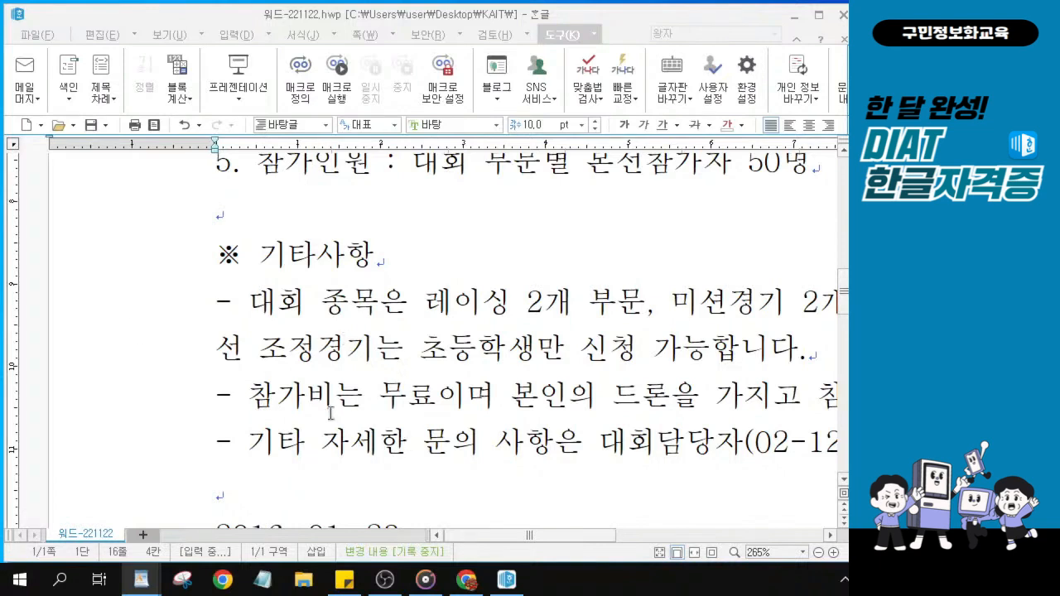
# Make the phrase '제2회 코리아드론레이싱 대회' in the opening paragraph bold and italic.
pyautogui.scroll(3, 331, 405)
pyautogui.scroll(3, 330, 405)
pyautogui.click(495, 209)
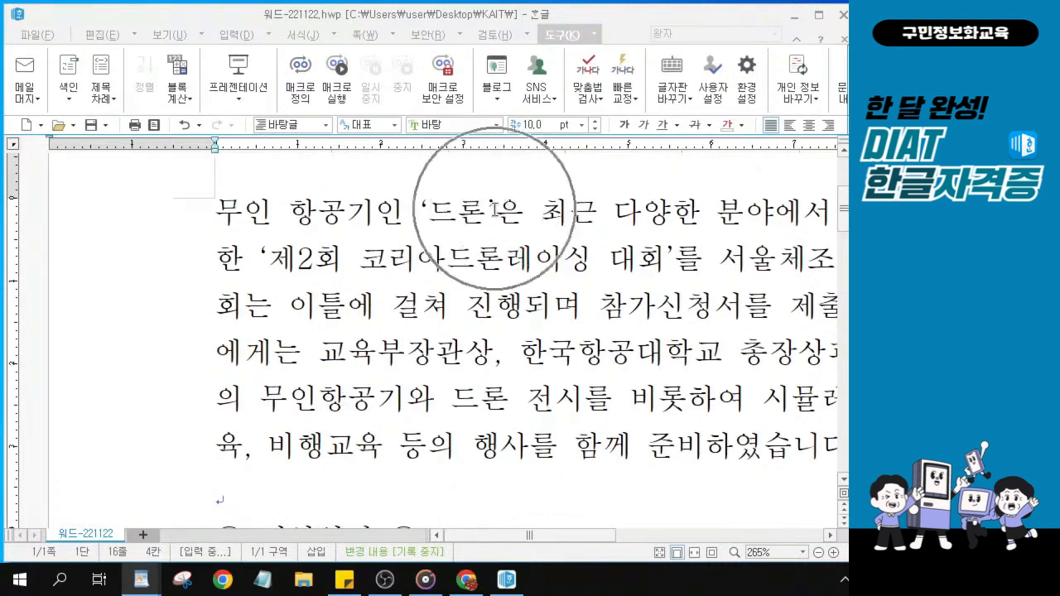
pyautogui.click(266, 263)
pyautogui.moveTo(258, 254); pyautogui.dragTo(671, 260)
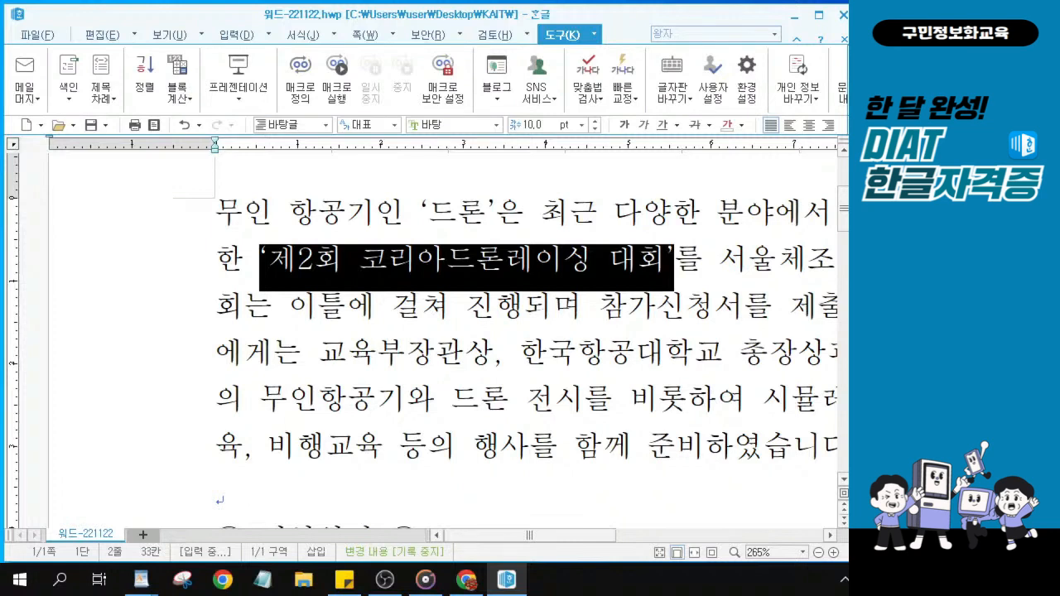
pyautogui.hotkey('alt', 'Tab')
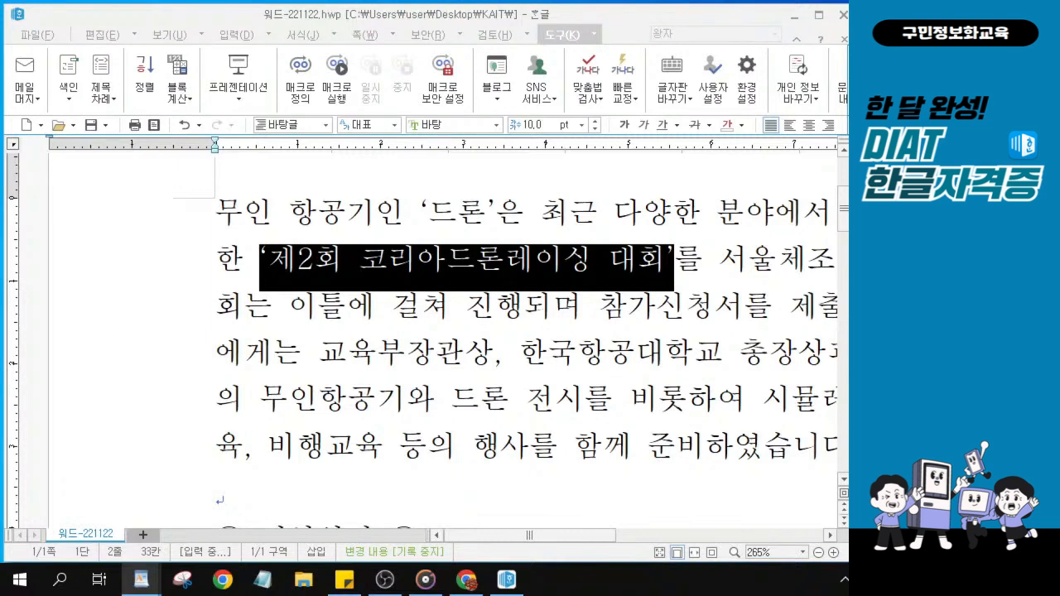
pyautogui.press('ctrl')
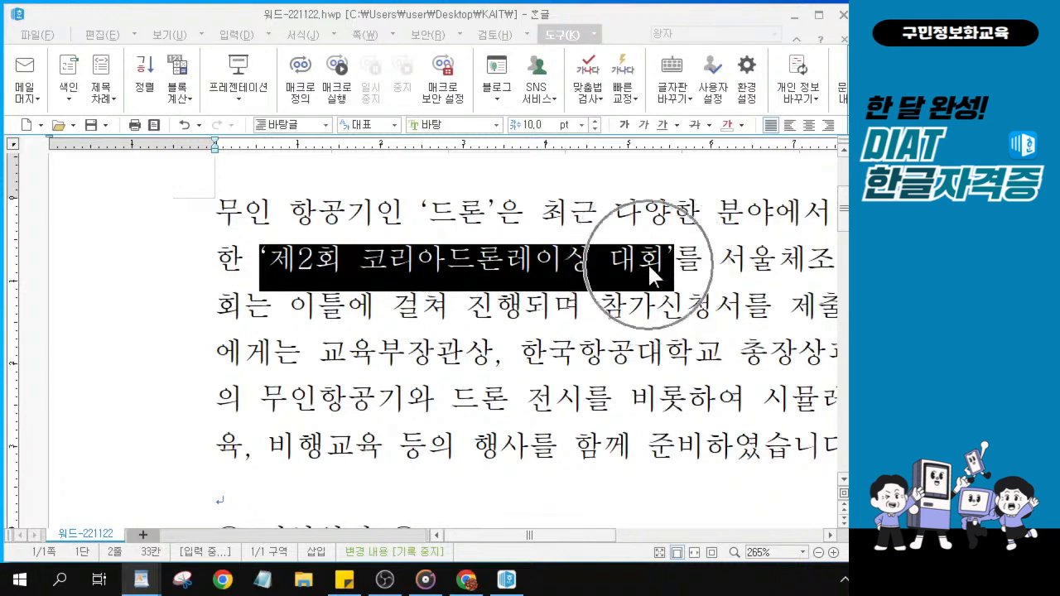
pyautogui.click(643, 126)
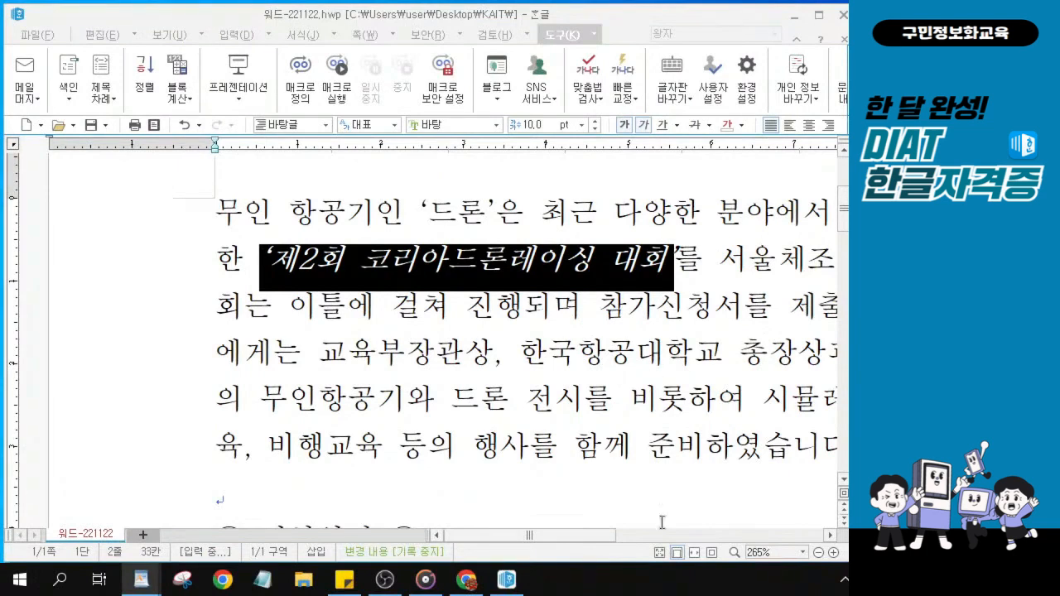
# Set the font of the heading ◎ 대회일정 ◎ to 중고딕.
pyautogui.scroll(-3, 675, 414)
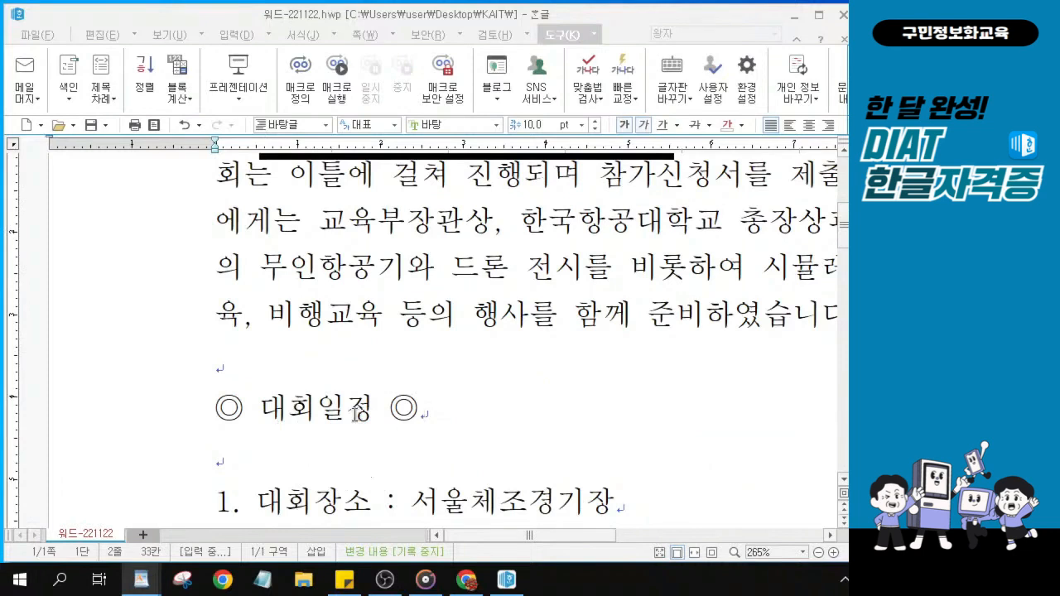
pyautogui.click(431, 412)
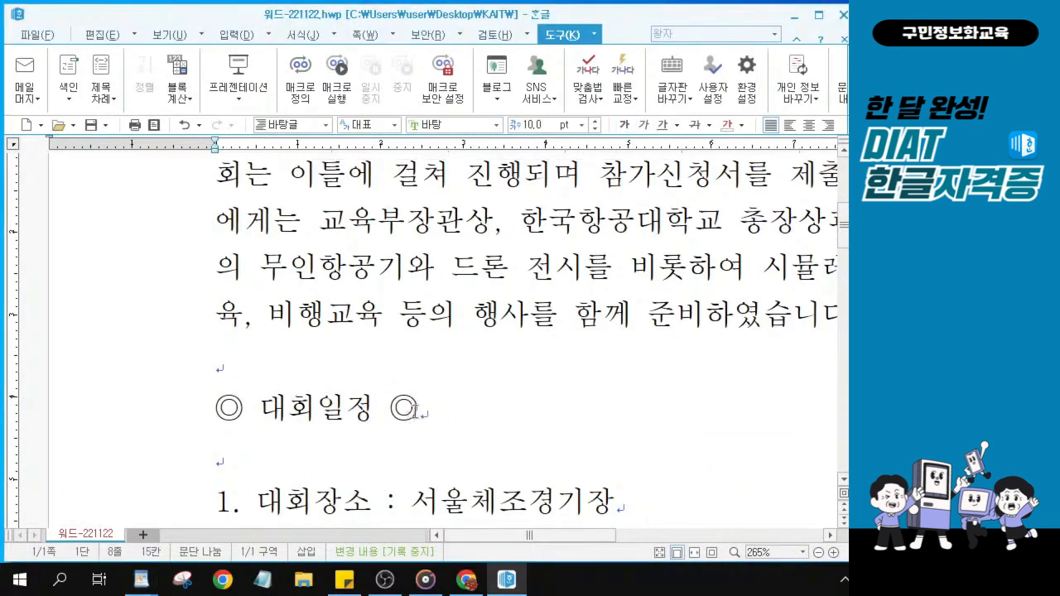
pyautogui.click(192, 410)
pyautogui.hotkey('alt', 'Tab')
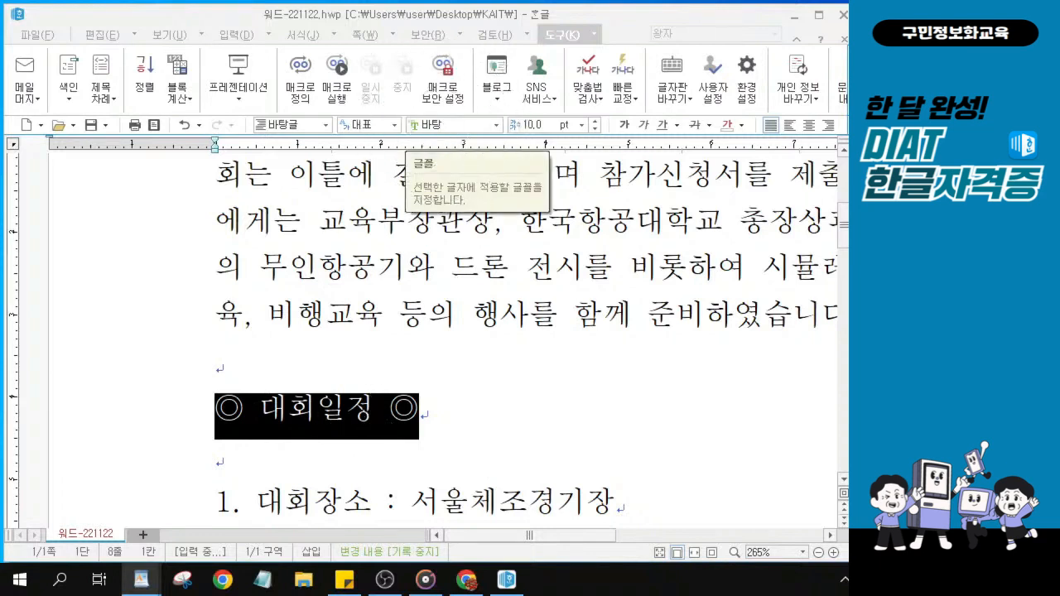
pyautogui.click(437, 131)
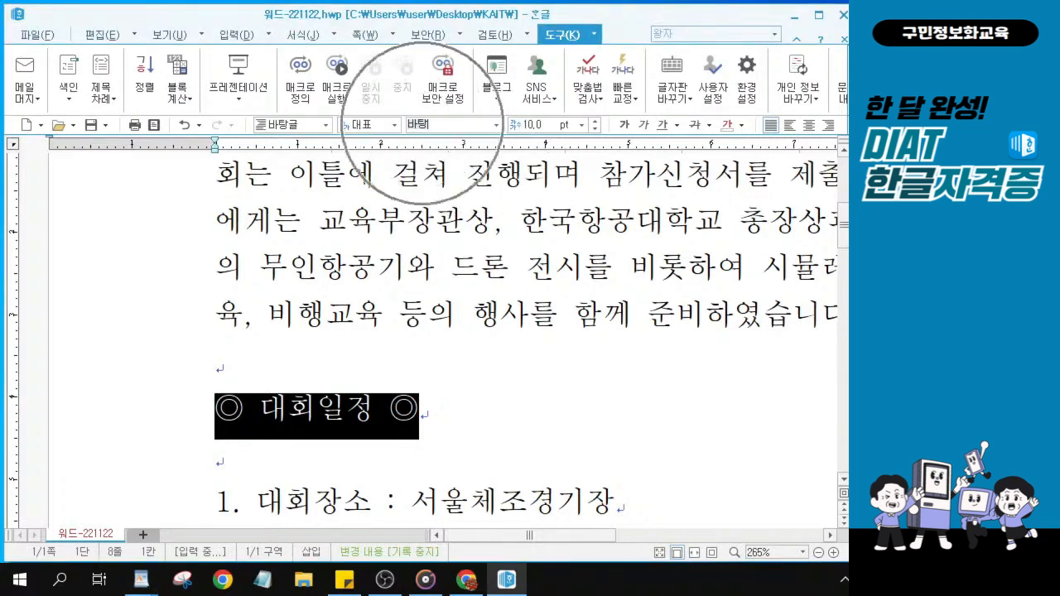
pyautogui.write('중')
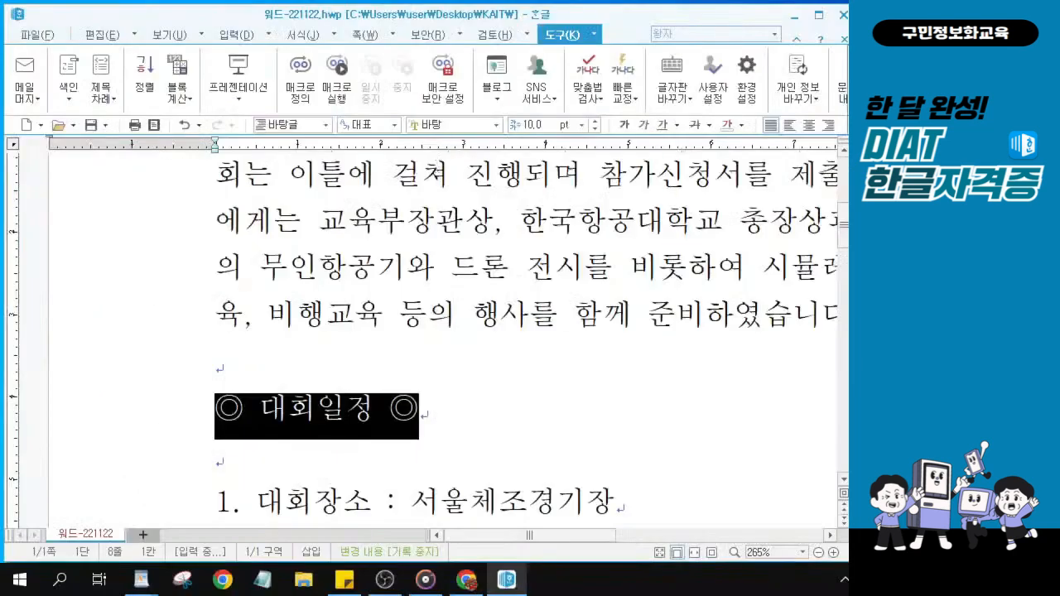
pyautogui.click(449, 125)
pyautogui.write('중')
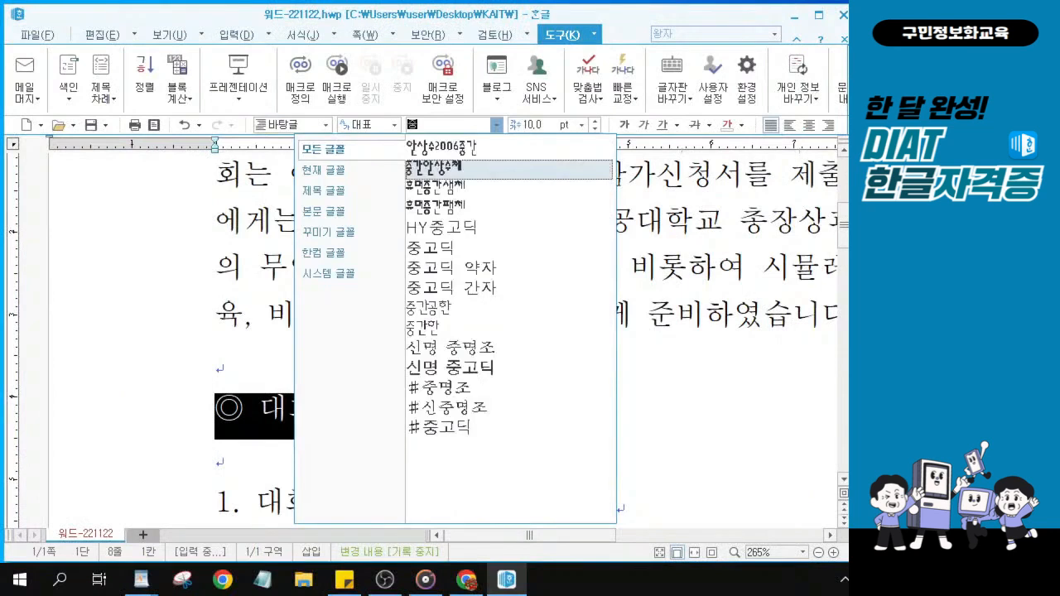
pyautogui.click(439, 247)
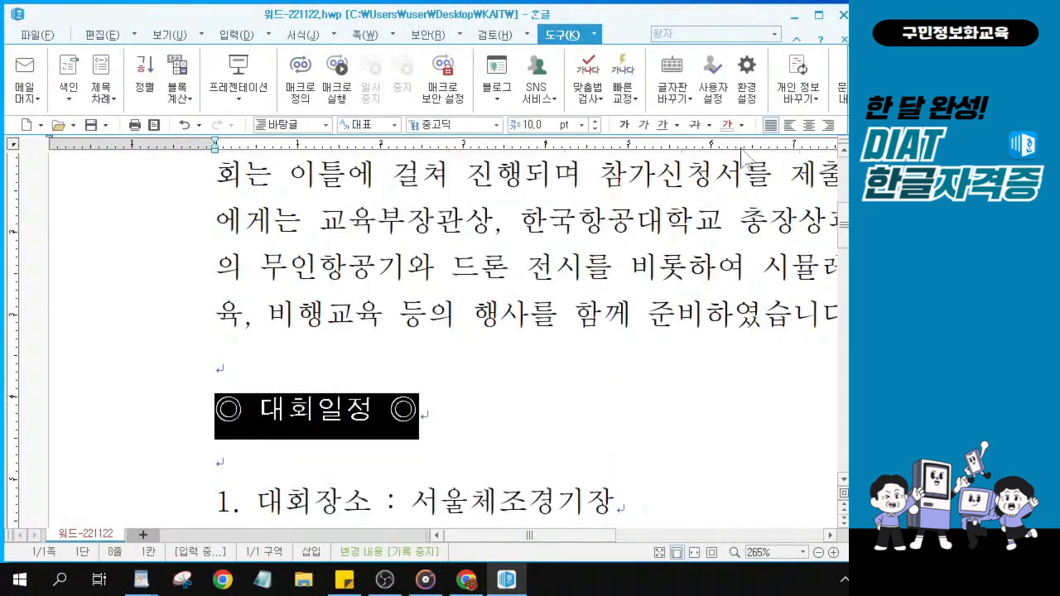
# Center the heading ◎ 대회일정 ◎ on its line.
pyautogui.click(811, 129)
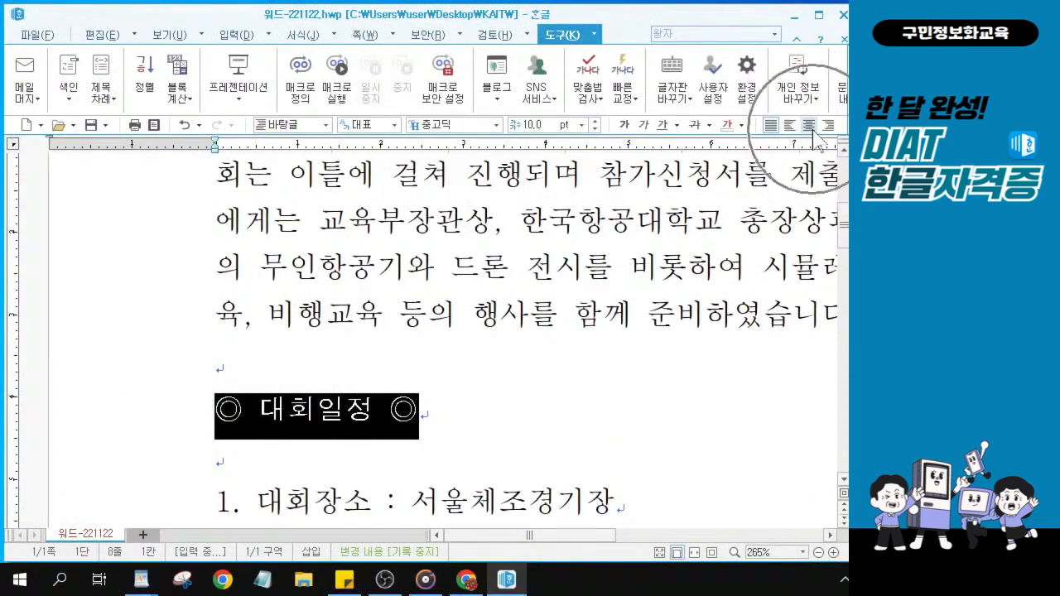
pyautogui.click(812, 129)
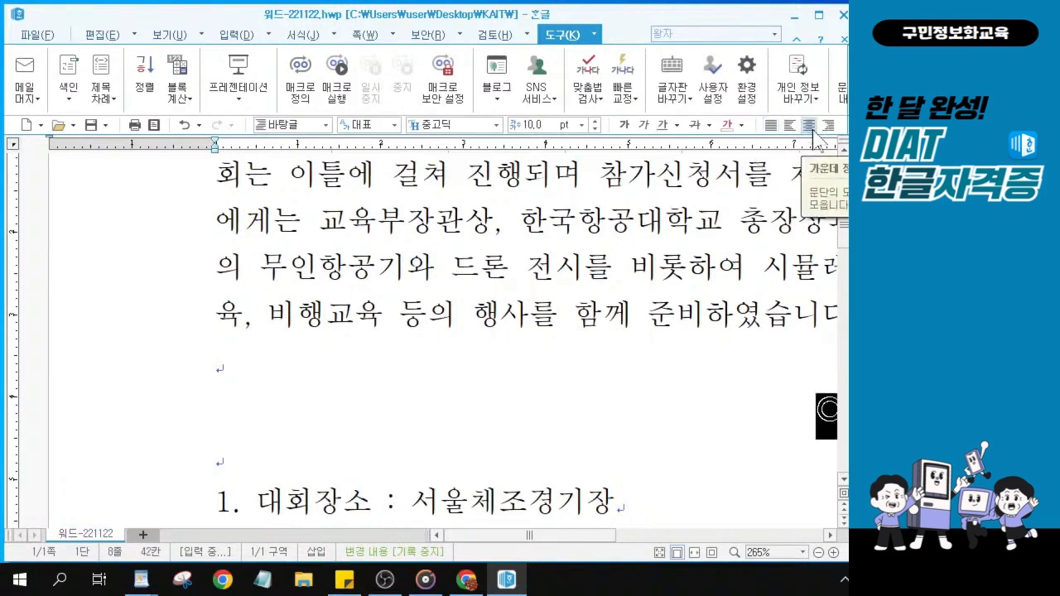
pyautogui.moveTo(543, 537); pyautogui.dragTo(617, 540)
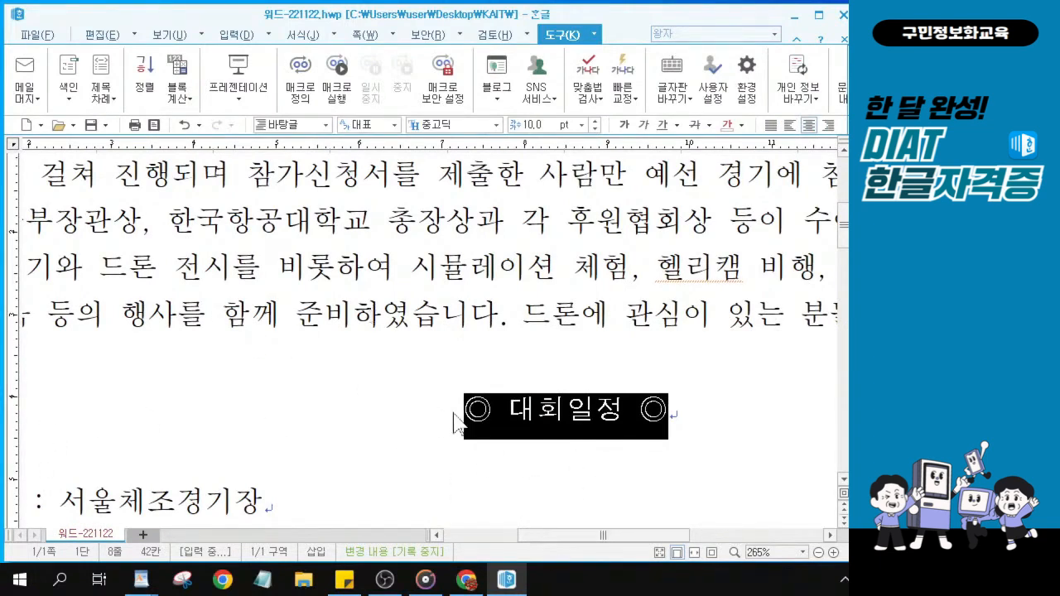
pyautogui.moveTo(591, 545); pyautogui.dragTo(540, 543)
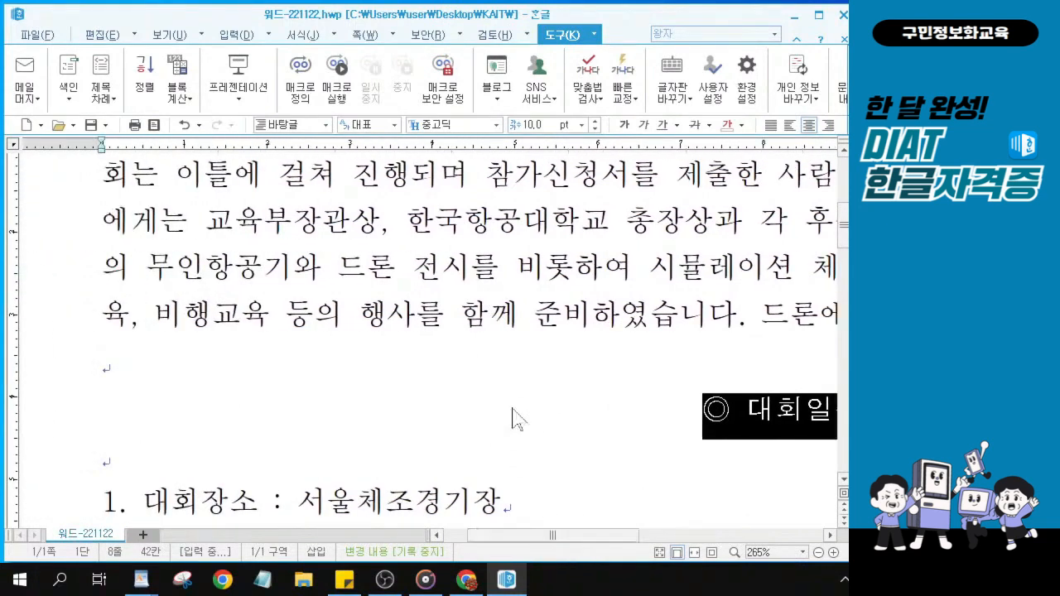
# Make the 참가자격 text 드론을 보유한 학생, 일반인 누구나 참가 가능 italic and underlined.
pyautogui.scroll(-3, 513, 419)
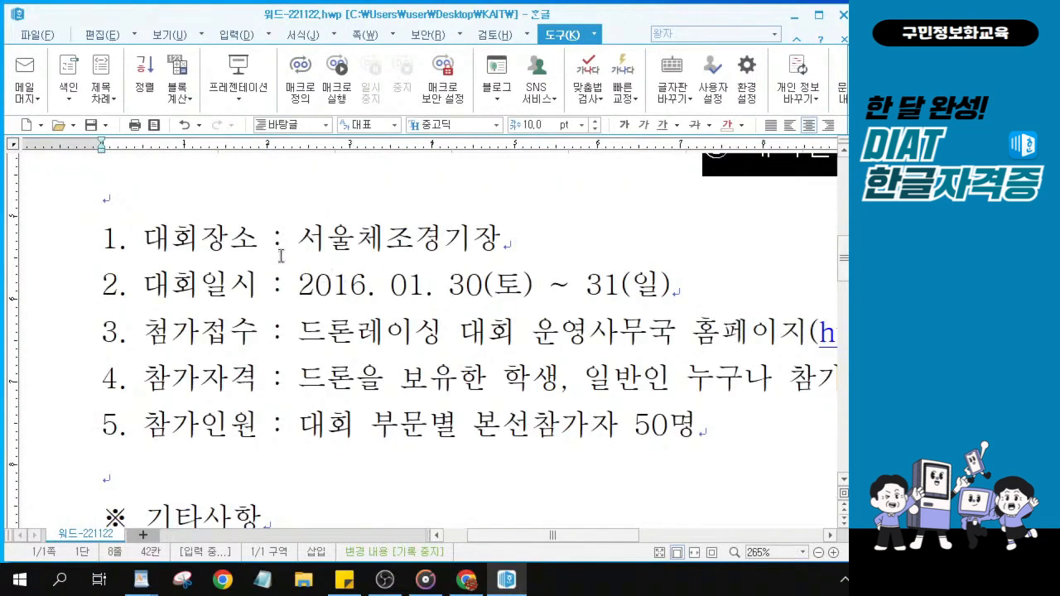
pyautogui.press('ctrl')
pyautogui.press('ctrl')
pyautogui.press('ctrl')
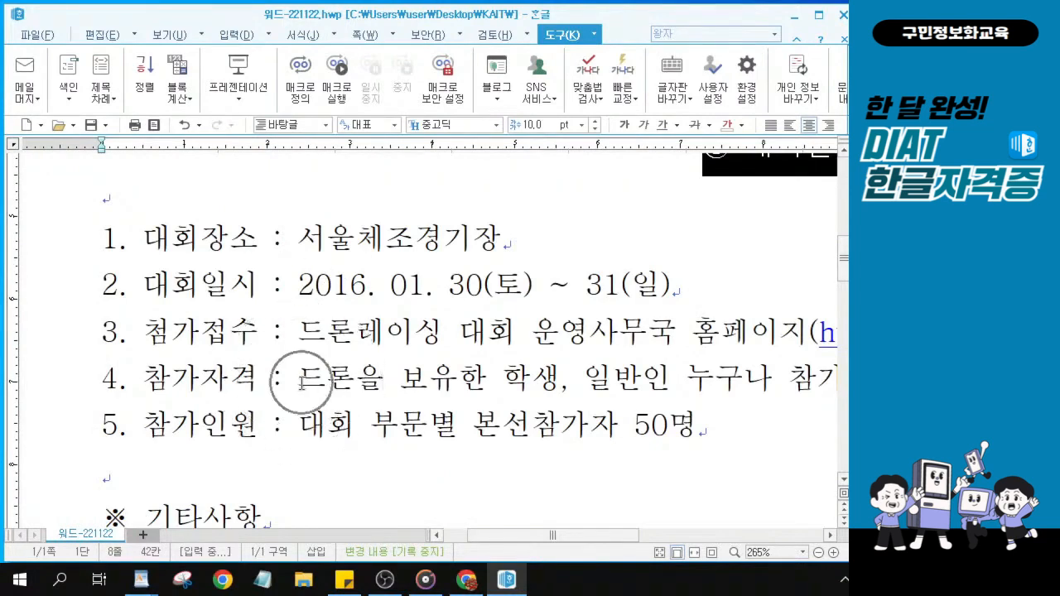
pyautogui.press('ctrl')
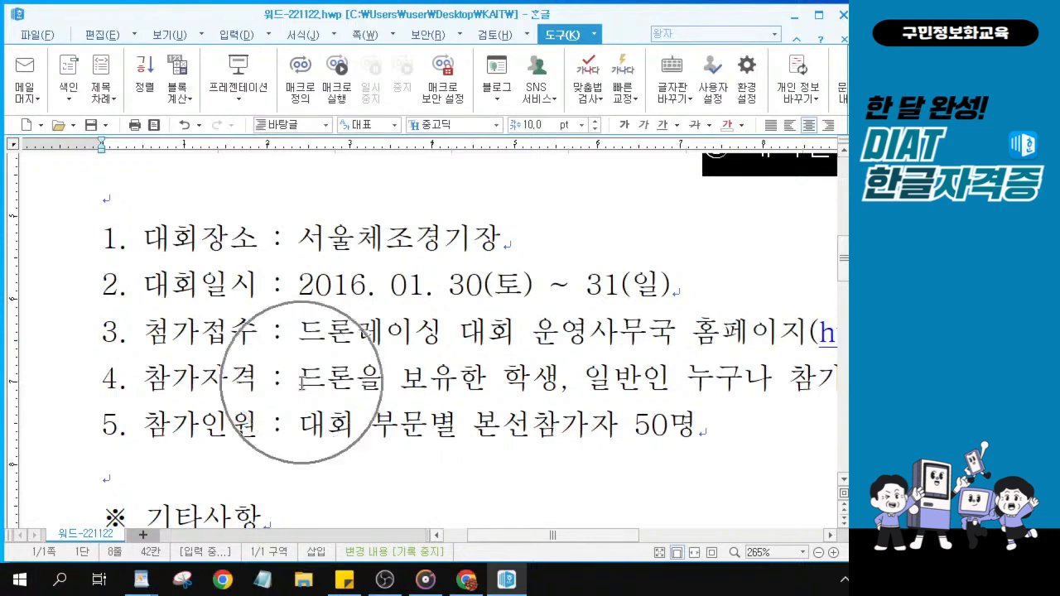
pyautogui.press('ctrl')
pyautogui.hotkey('alt', 'Tab')
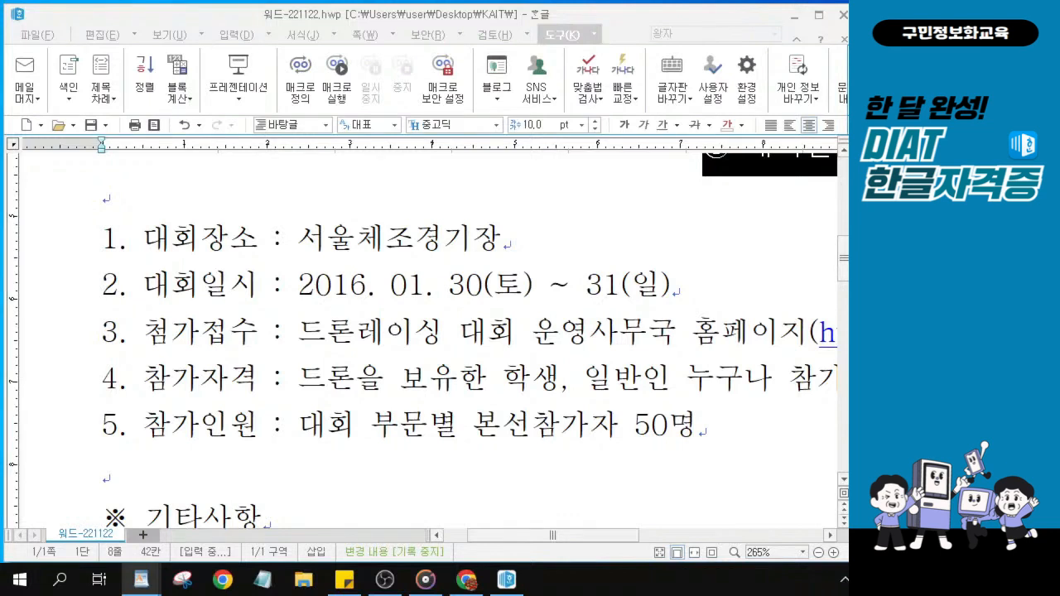
pyautogui.press('ctrl')
pyautogui.moveTo(568, 537); pyautogui.dragTo(592, 538)
pyautogui.moveTo(186, 381); pyautogui.dragTo(813, 371)
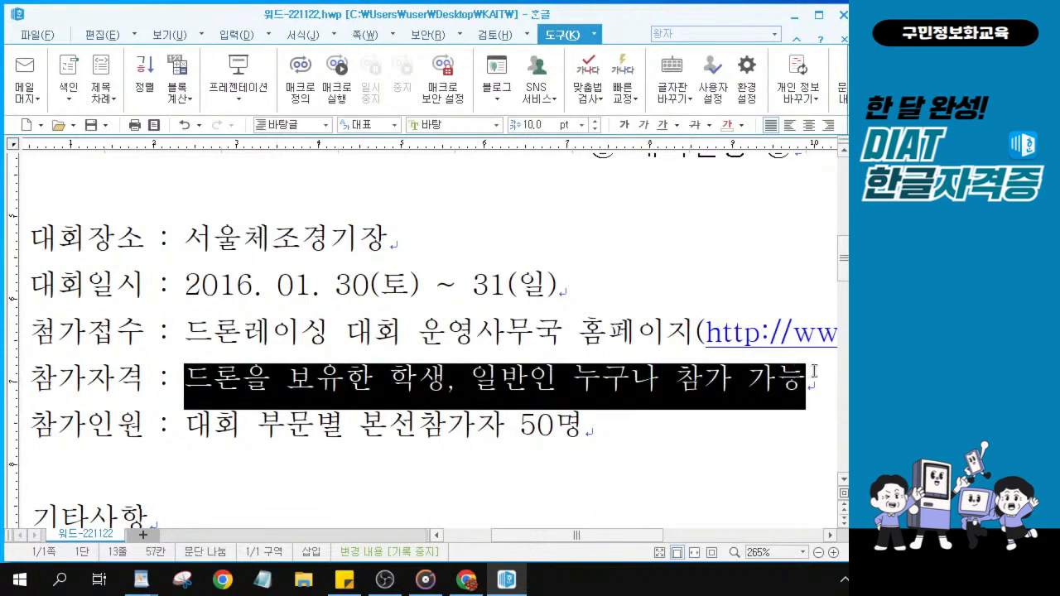
pyautogui.press('ctrl')
pyautogui.press('ctrl')
pyautogui.press('ctrl')
pyautogui.click(647, 127)
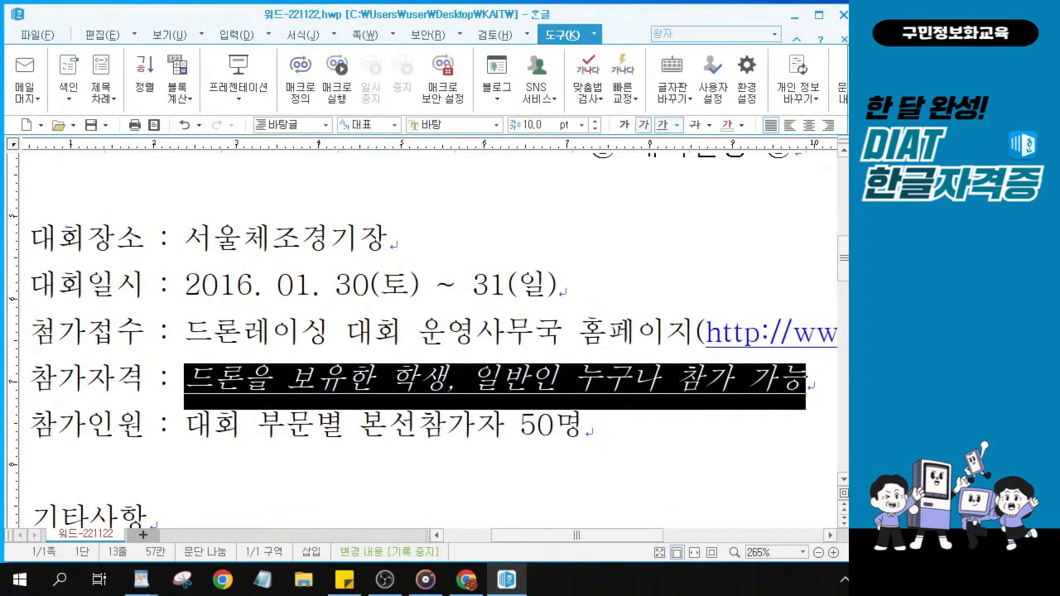
# Set a left margin of 16 pt for the three hyphenated paragraphs under ※ 기타사항.
pyautogui.hotkey('alt', 'Tab')
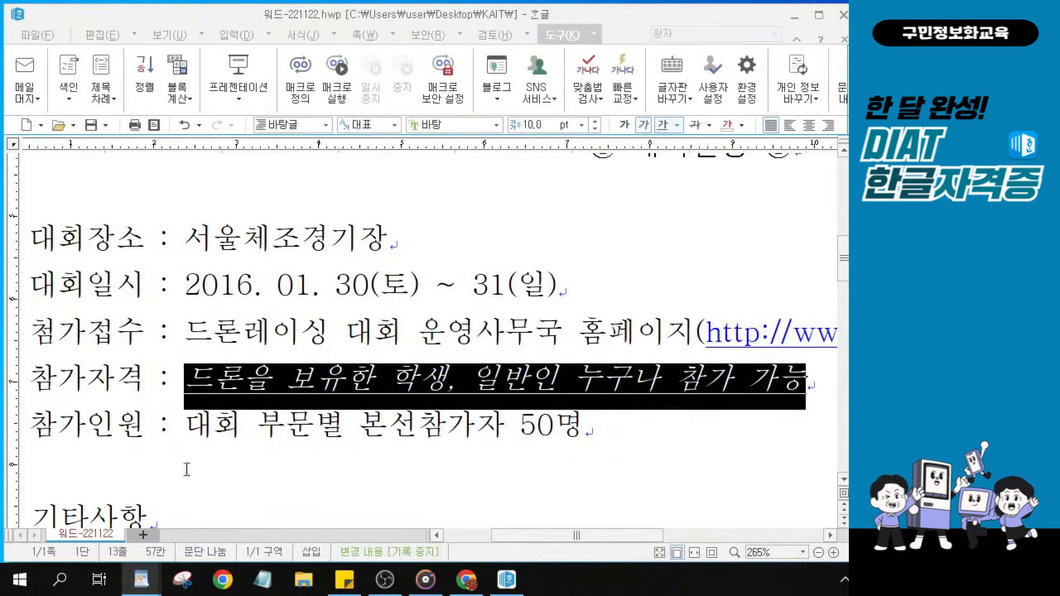
pyautogui.scroll(-3, 253, 447)
pyautogui.click(133, 294)
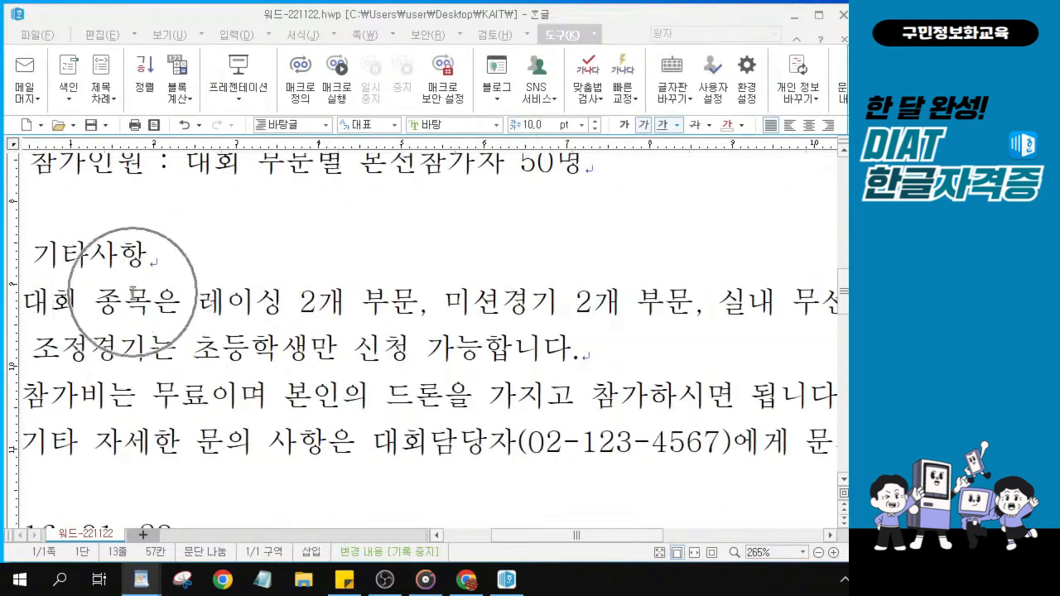
pyautogui.moveTo(548, 535); pyautogui.dragTo(536, 549)
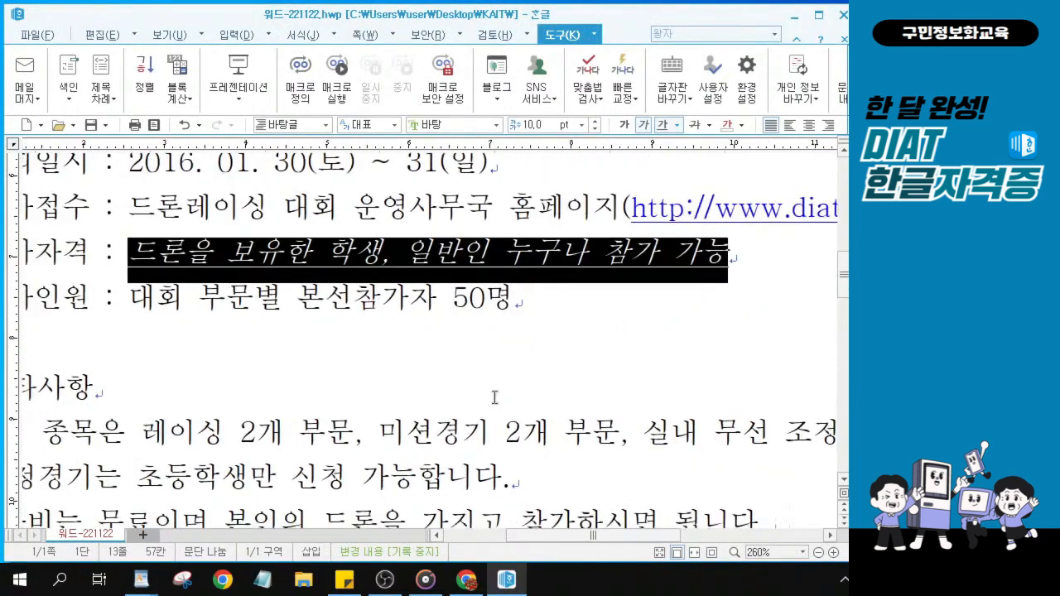
pyautogui.scroll(-6, 494, 397)
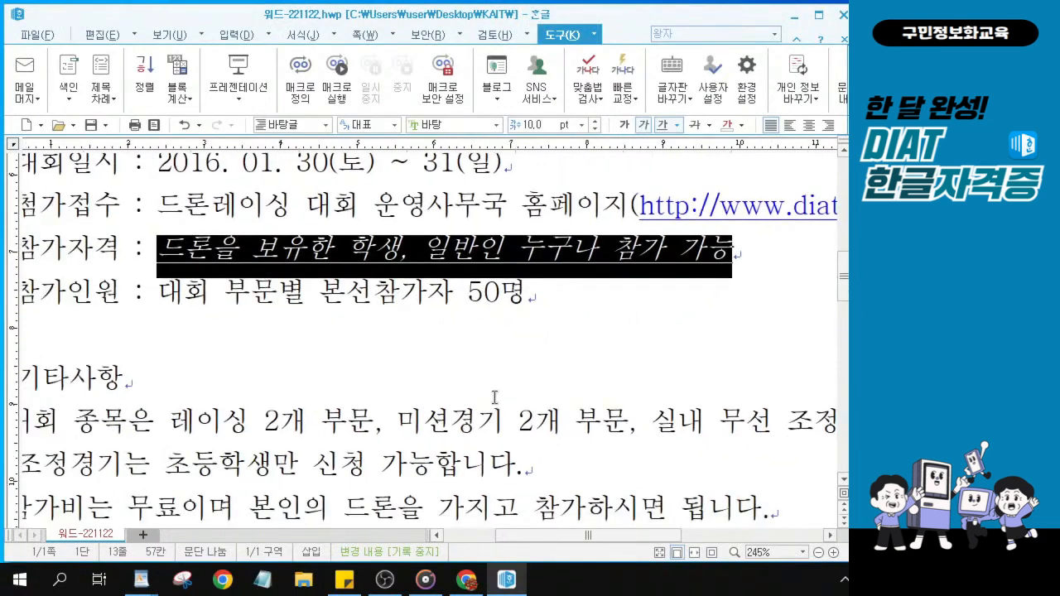
pyautogui.scroll(-3, 495, 397)
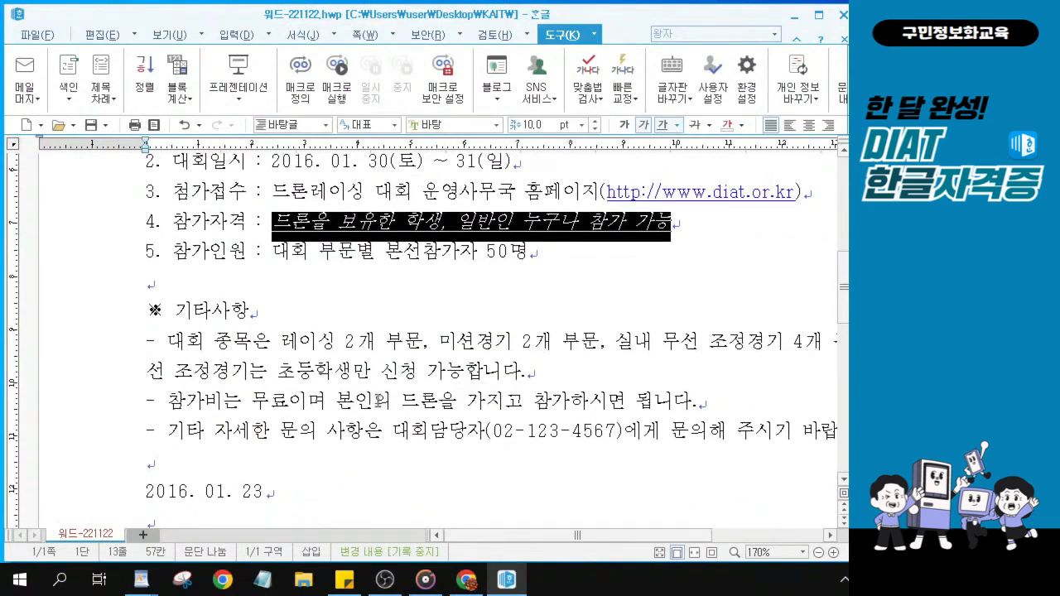
pyautogui.scroll(-1, 378, 401)
pyautogui.click(160, 334)
pyautogui.moveTo(161, 333); pyautogui.dragTo(805, 416)
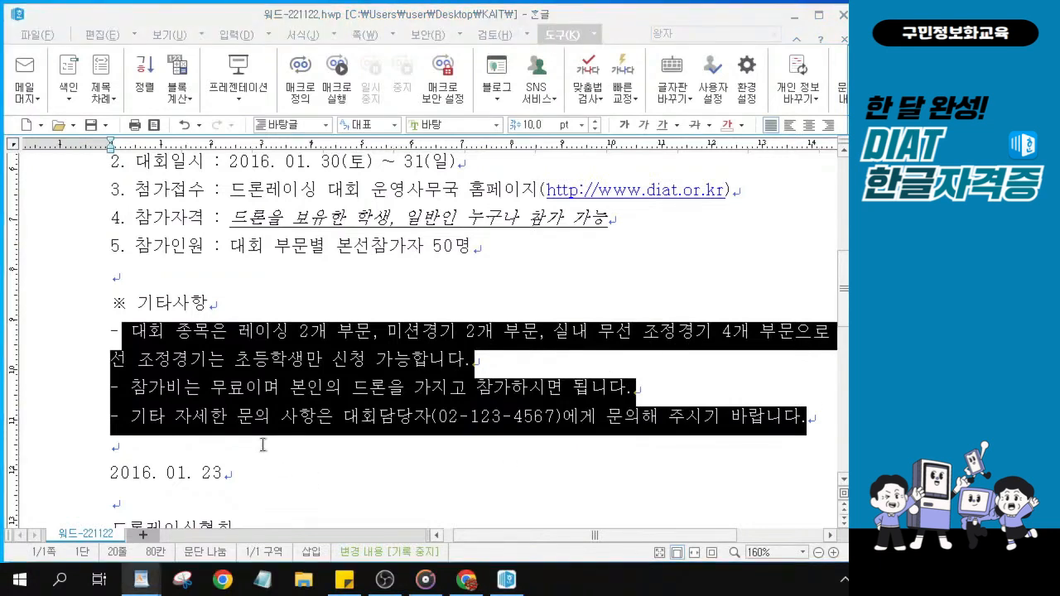
pyautogui.click(105, 37)
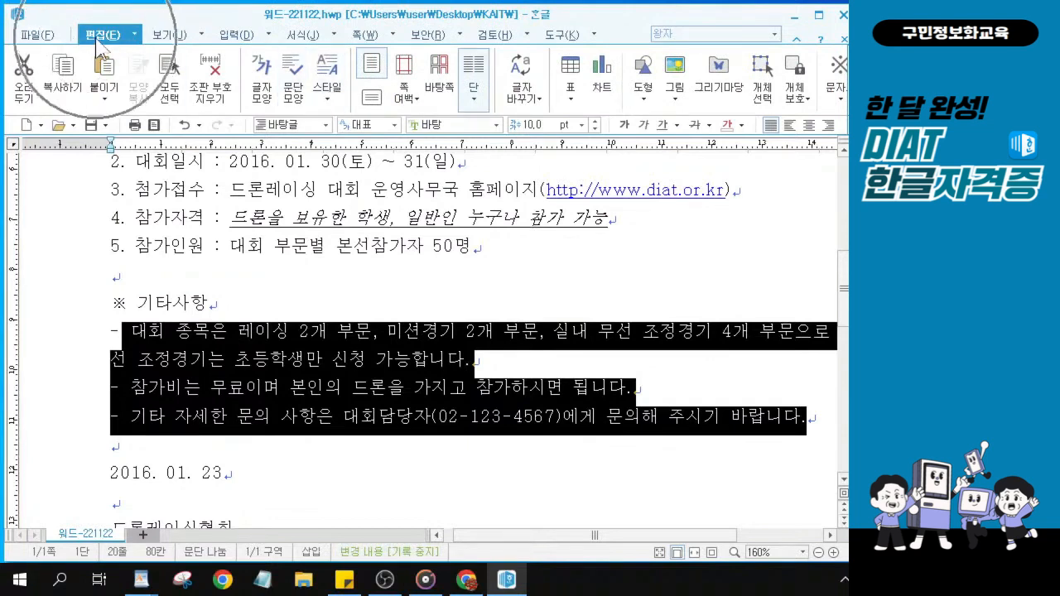
pyautogui.click(303, 93)
pyautogui.moveTo(351, 98); pyautogui.dragTo(320, 96)
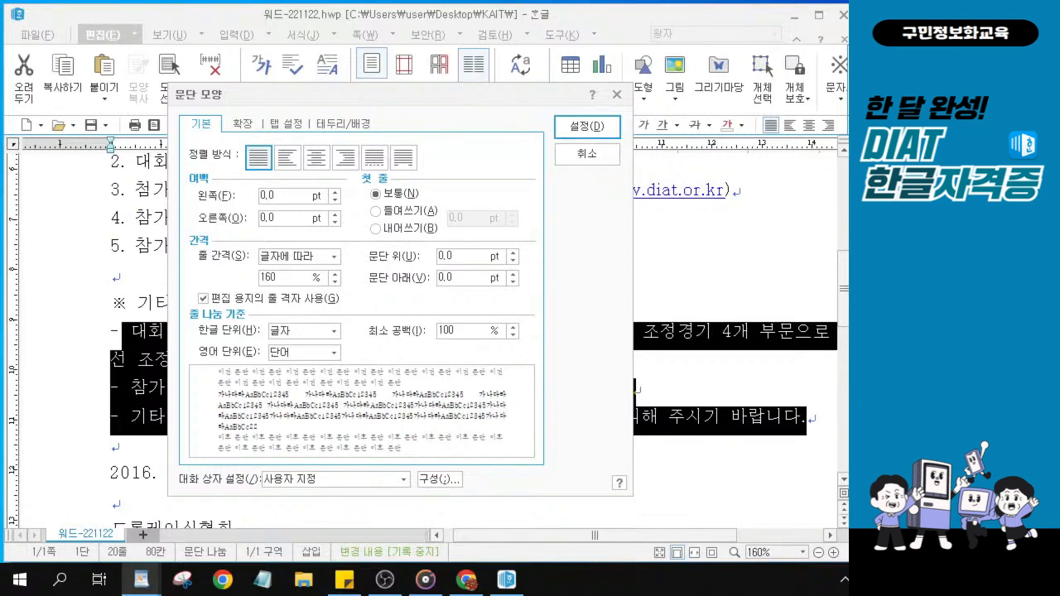
pyautogui.click(261, 195)
pyautogui.write('16')
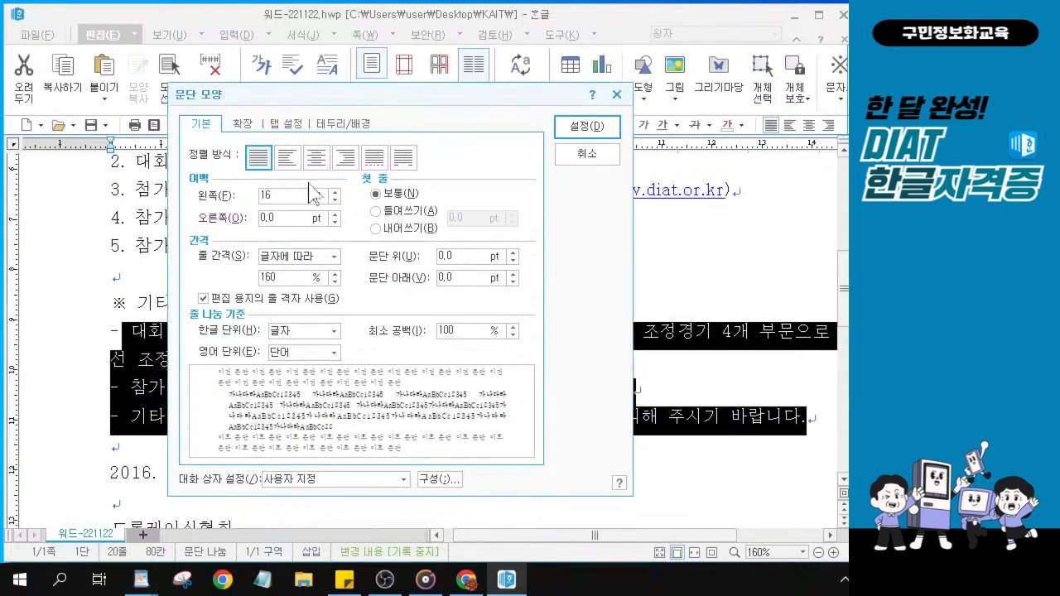
# Give the selected 기타사항 paragraphs a 12 pt hanging indent (내어쓰기), apply the paragraph settings and save the document.
pyautogui.click(377, 229)
pyautogui.click(461, 219)
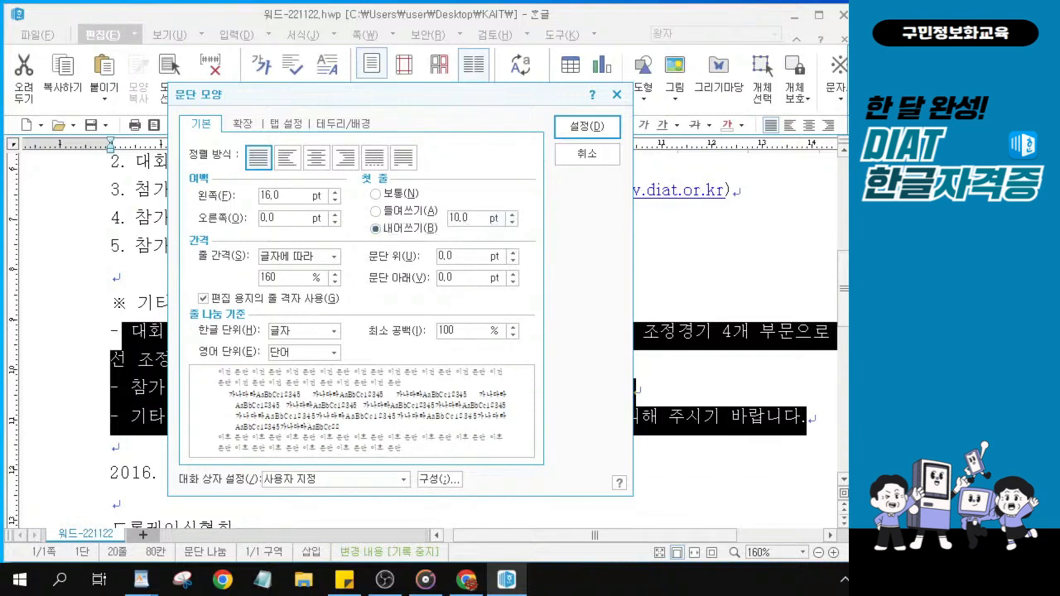
pyautogui.press('Delete')
pyautogui.press('Delete')
pyautogui.press('Delete')
pyautogui.press('Delete')
pyautogui.write('12')
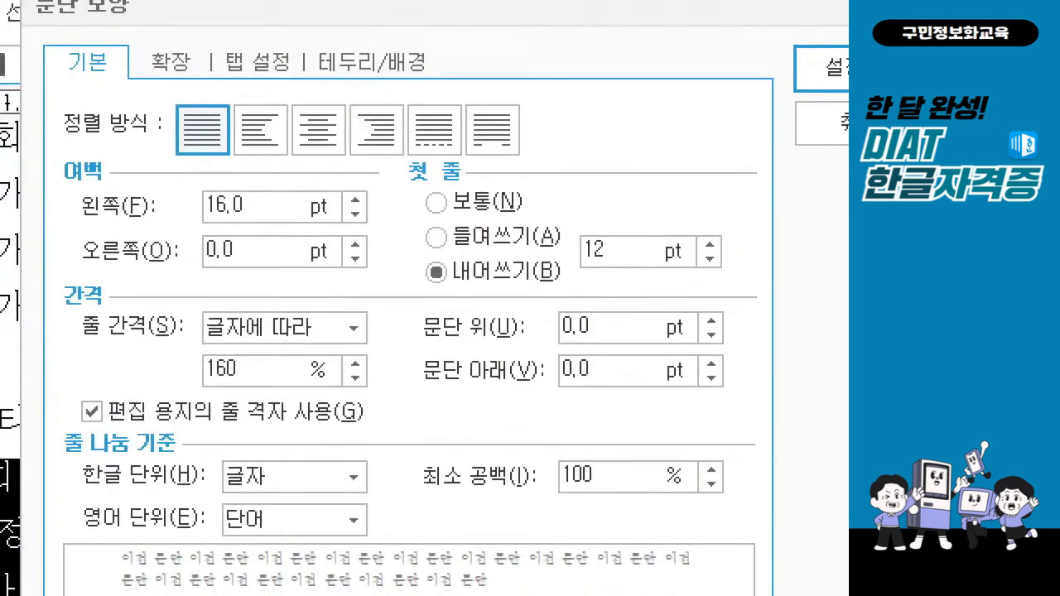
pyautogui.click(313, 186)
pyautogui.moveTo(69, 177)
pyautogui.mouseDown()
pyautogui.moveTo(181, 215)
pyautogui.moveTo(294, 232)
pyautogui.mouseUp()
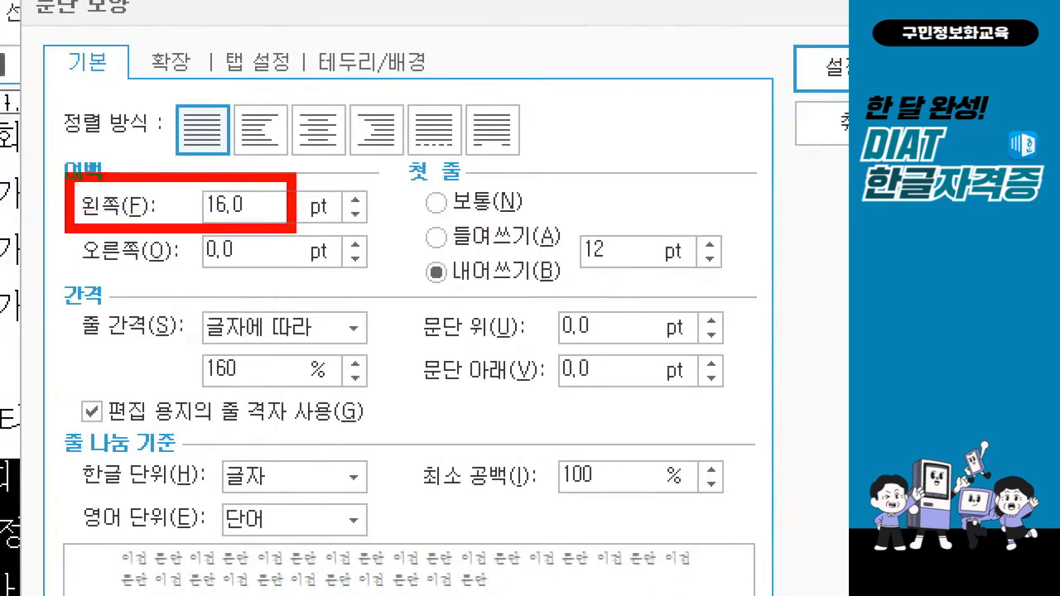
pyautogui.moveTo(399, 252); pyautogui.dragTo(565, 295)
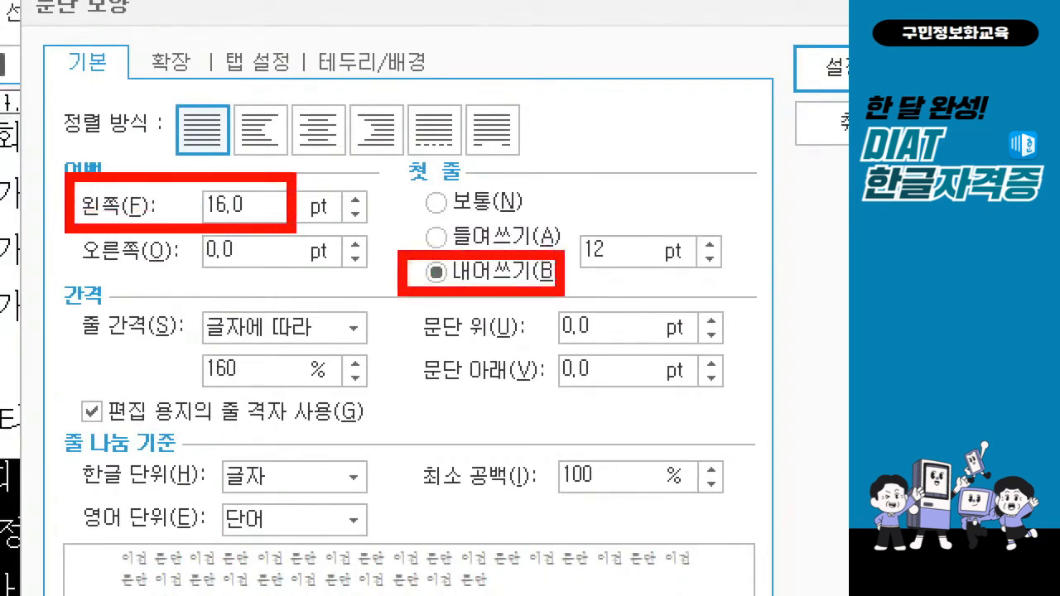
pyautogui.moveTo(571, 226); pyautogui.dragTo(747, 283)
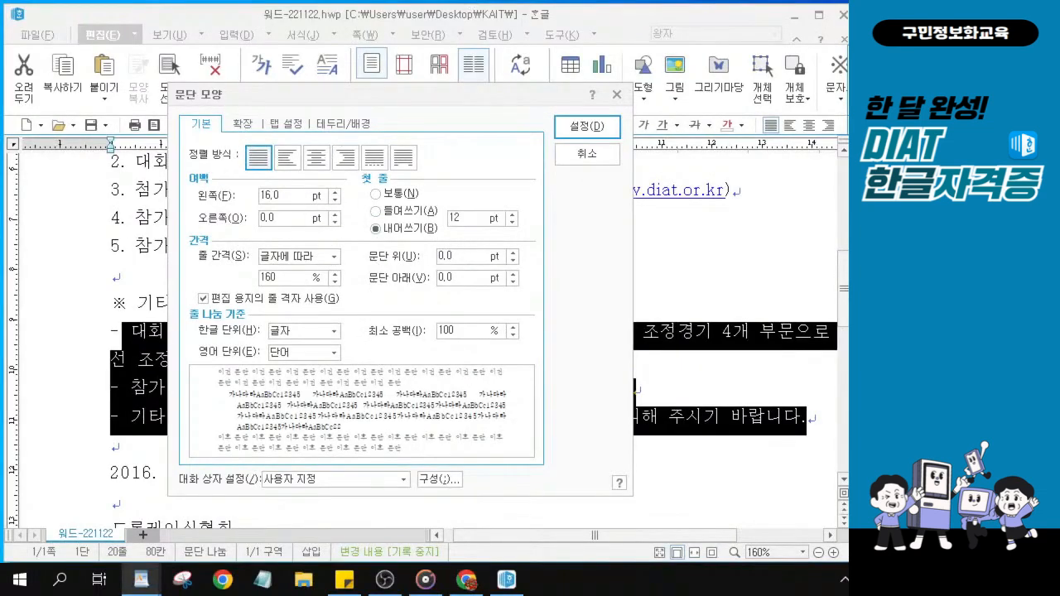
pyautogui.click(571, 128)
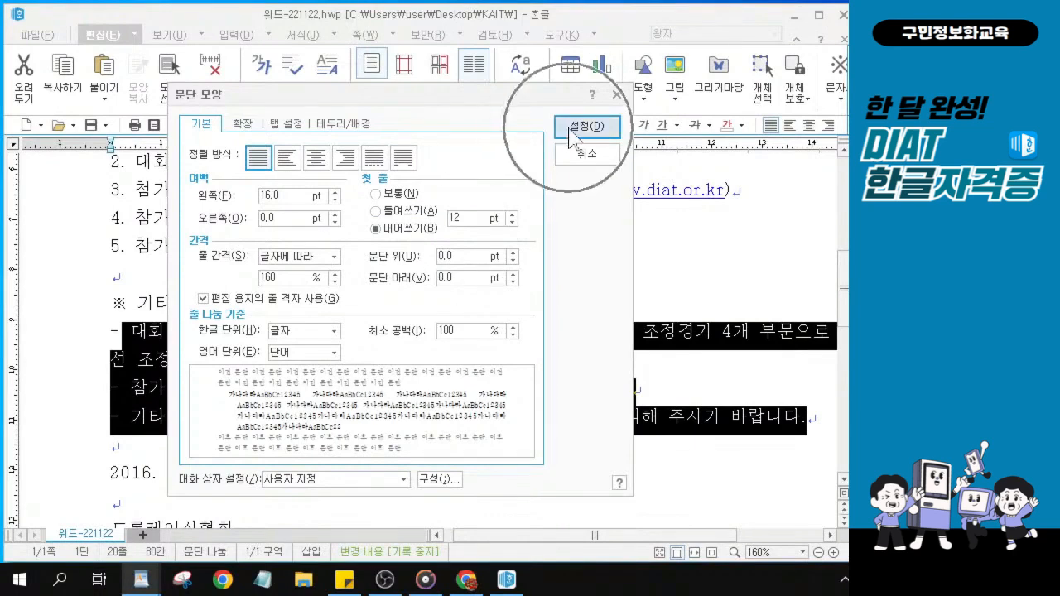
pyautogui.click(571, 131)
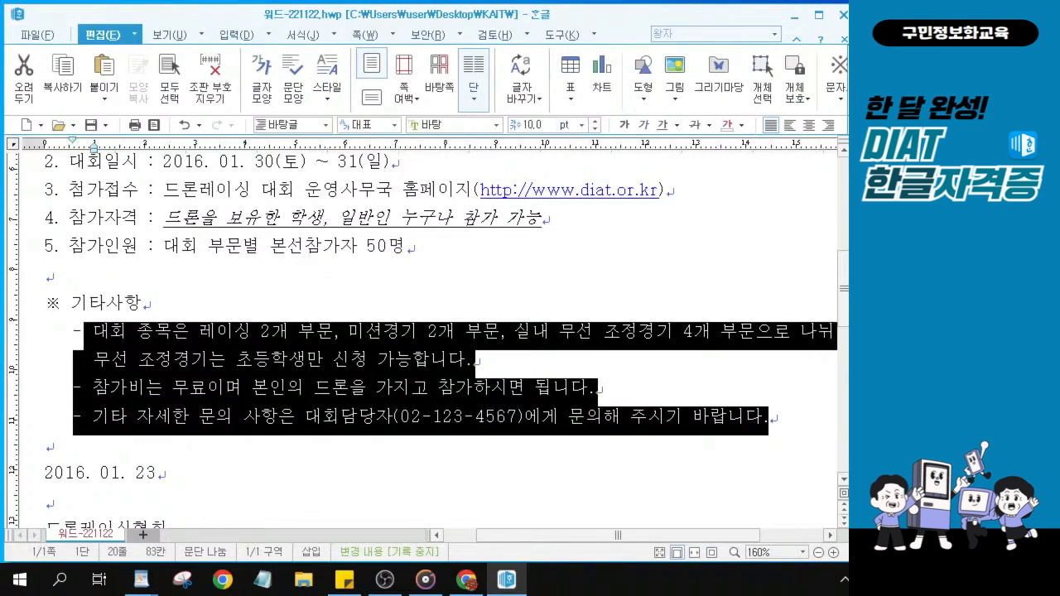
pyautogui.press('ctrl')
pyautogui.hotkey('ctrl', 's')
# Set the font size of the date line 2016. 01. 23 to 12 pt.
pyautogui.click(142, 525)
pyautogui.click(20, 474)
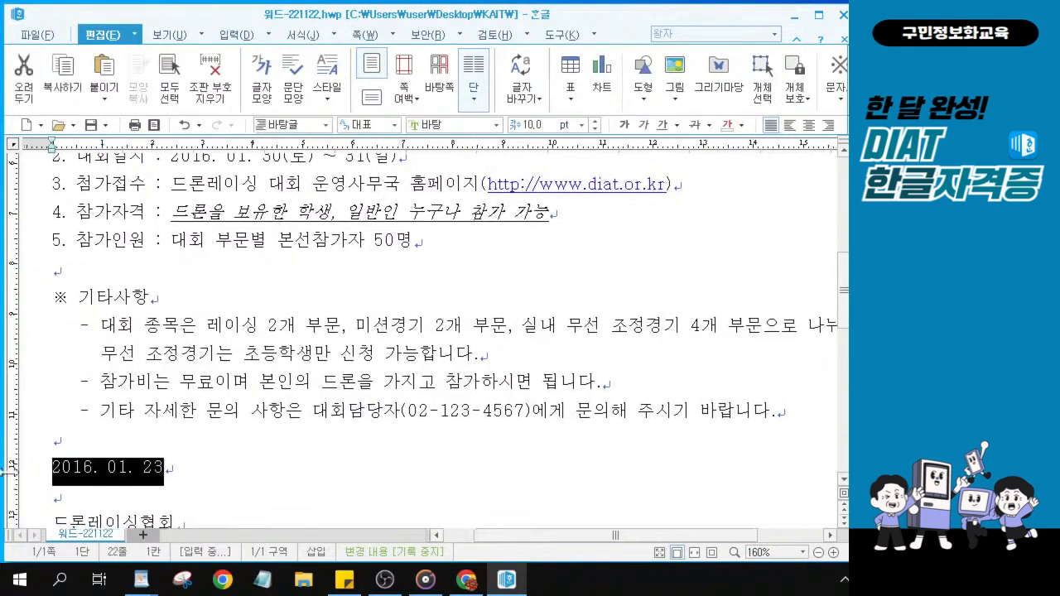
pyautogui.scroll(1, 147, 460)
pyautogui.scroll(1, 149, 462)
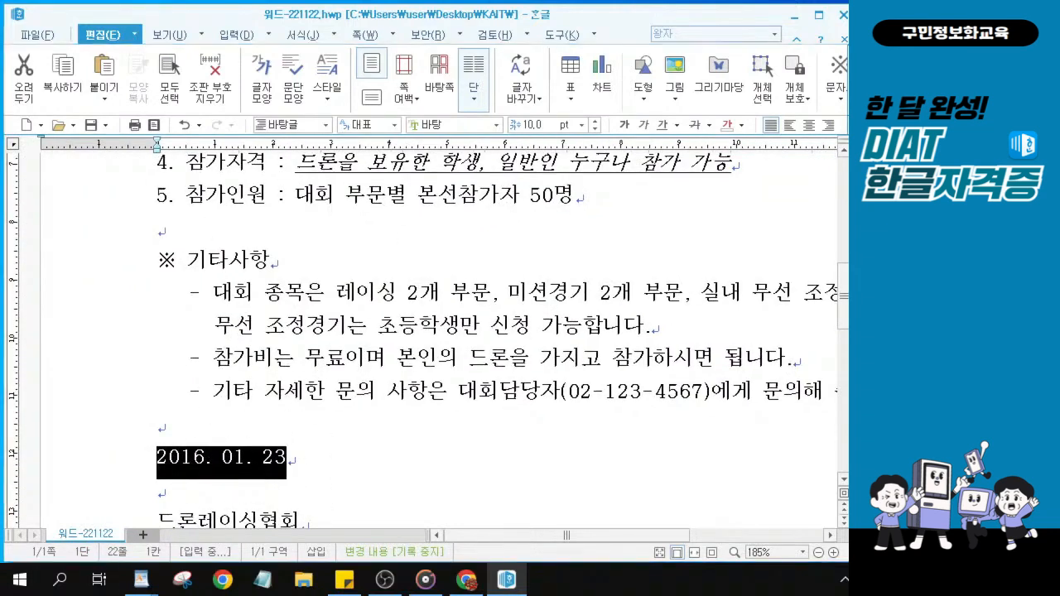
pyautogui.hotkey('ctrl', '2')
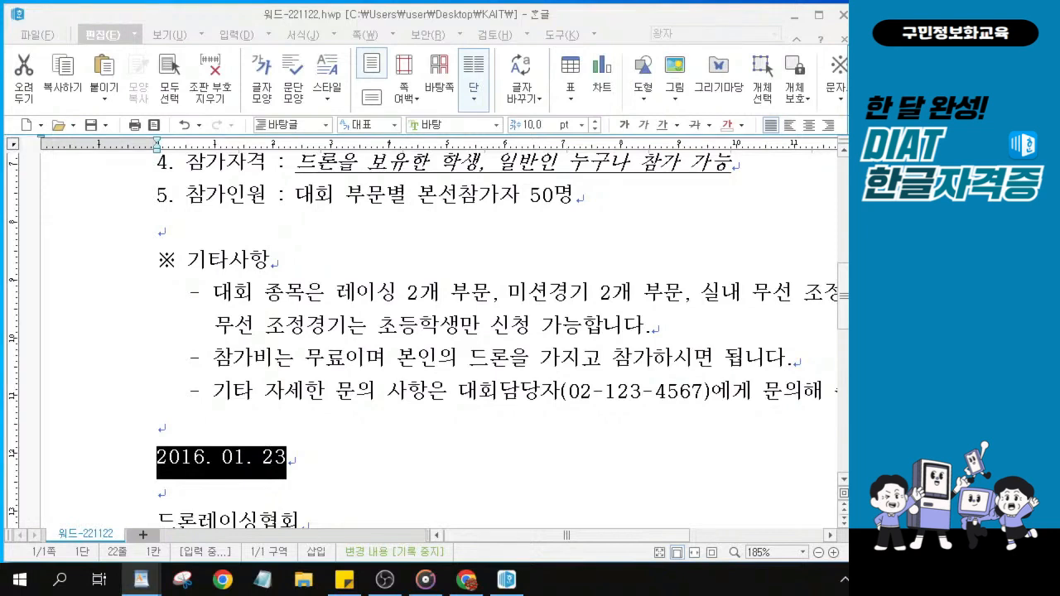
pyautogui.click(536, 126)
pyautogui.write('12')
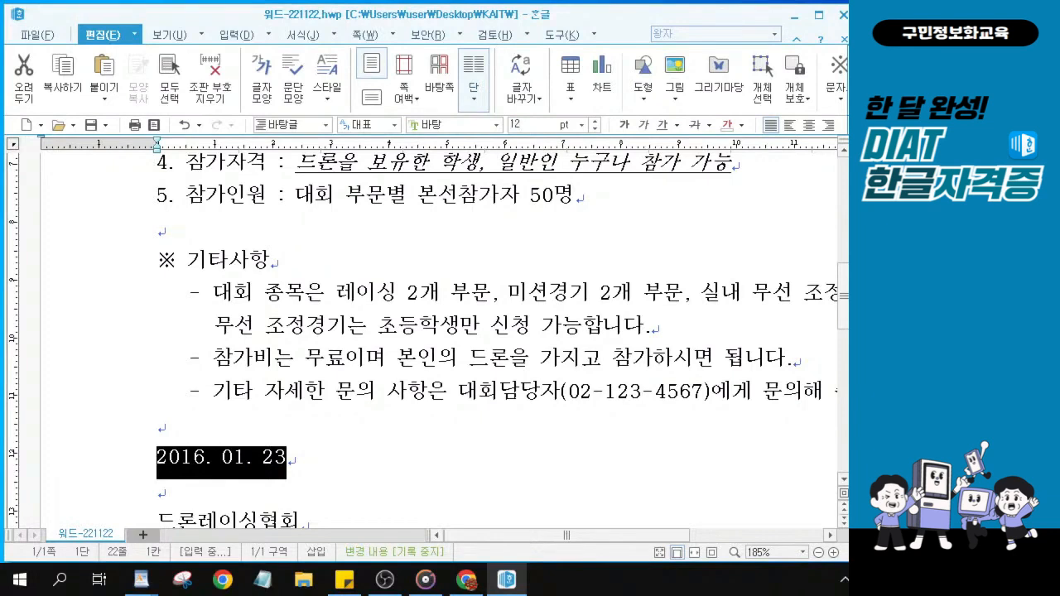
pyautogui.press('Return')
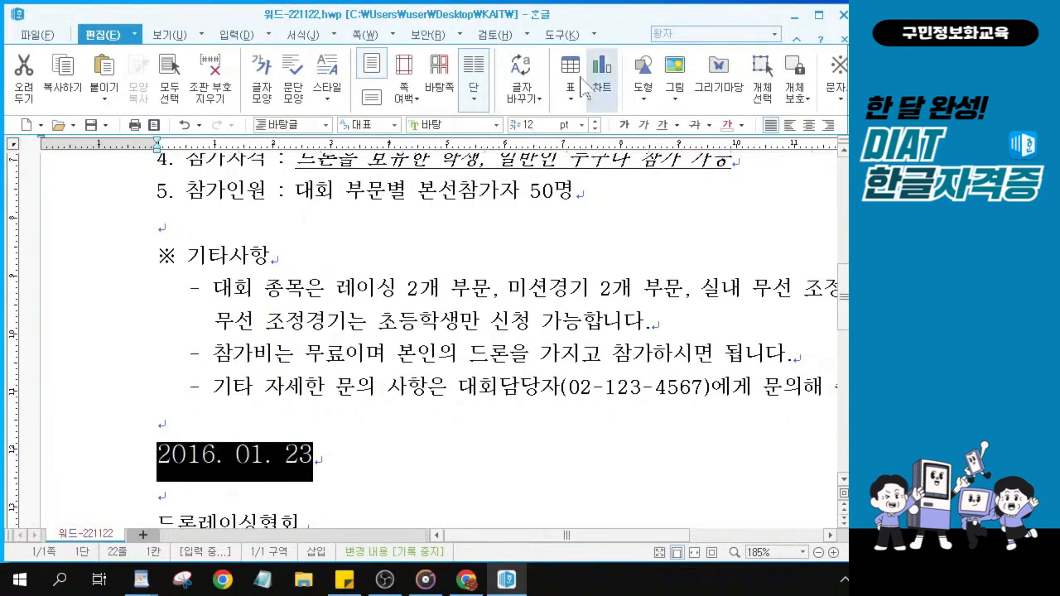
# Center the date 2016. 01. 23 on its line.
pyautogui.press('ctrl')
pyautogui.press('ctrl')
pyautogui.press('ctrl')
pyautogui.press('ctrl')
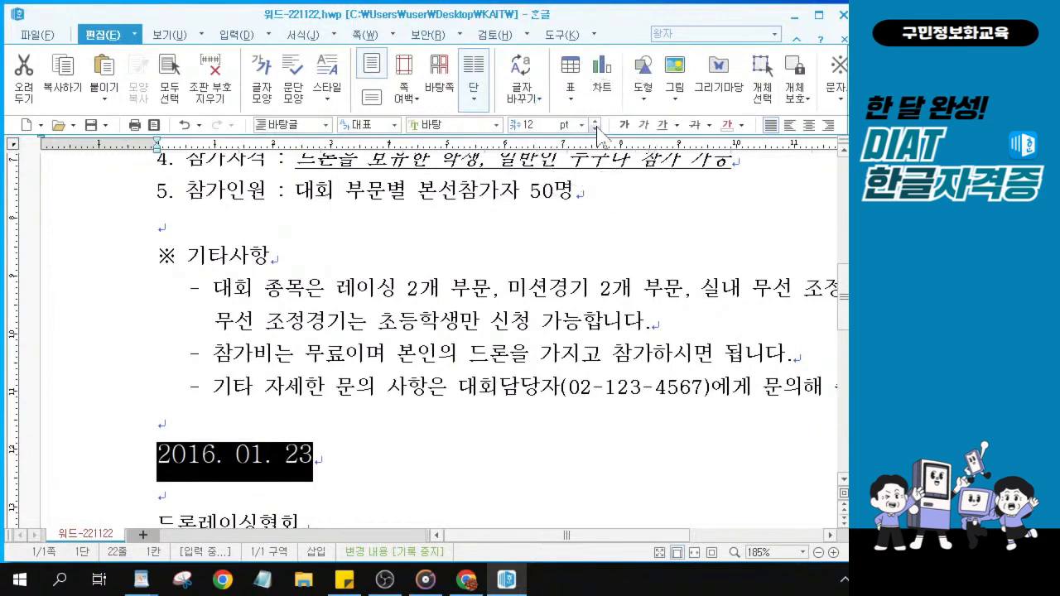
pyautogui.press('ctrl')
pyautogui.press('ctrl')
pyautogui.click(809, 125)
pyautogui.press('ctrl')
pyautogui.press('ctrl')
pyautogui.press('ctrl')
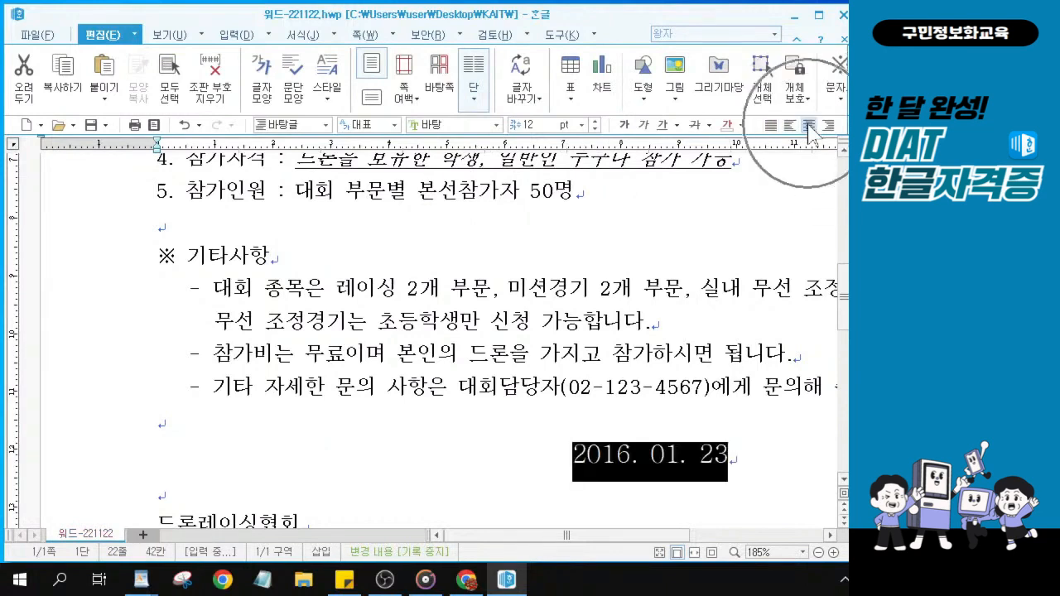
pyautogui.press('ctrl')
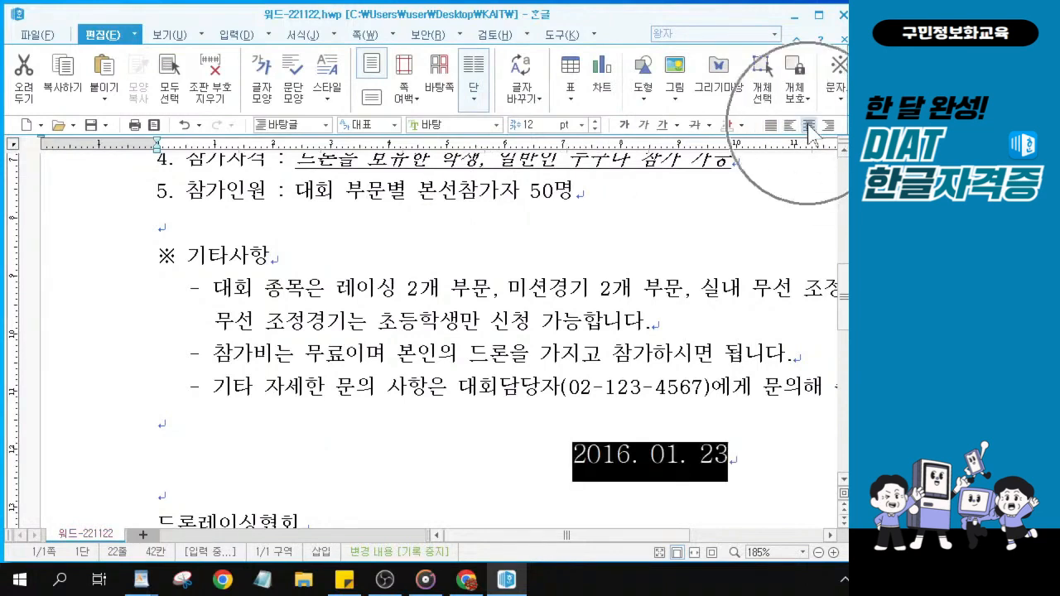
pyautogui.press('ctrl')
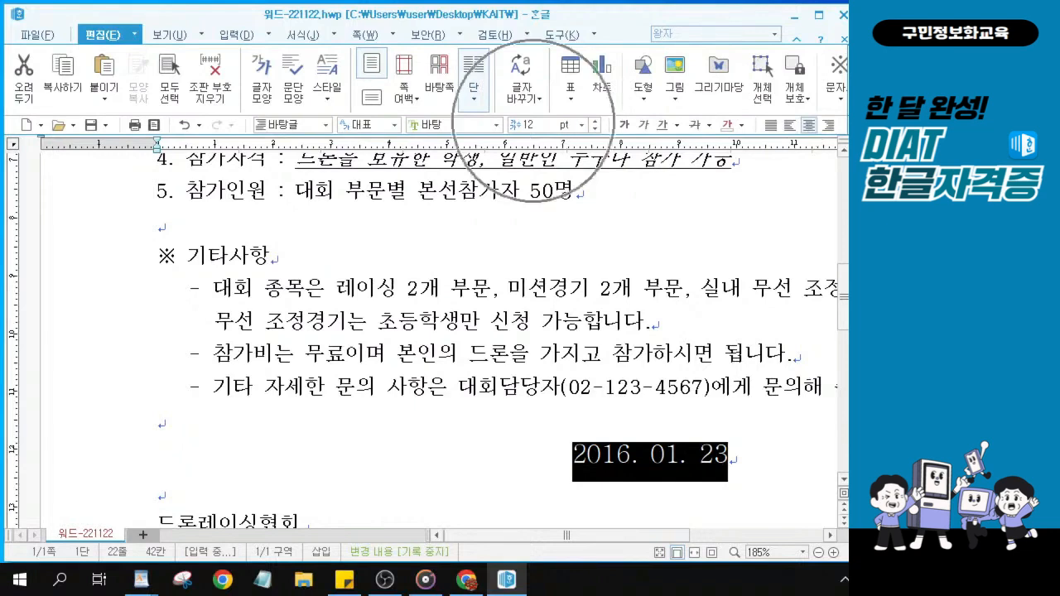
pyautogui.press('ctrl')
pyautogui.press('ctrl')
pyautogui.press('ctrl')
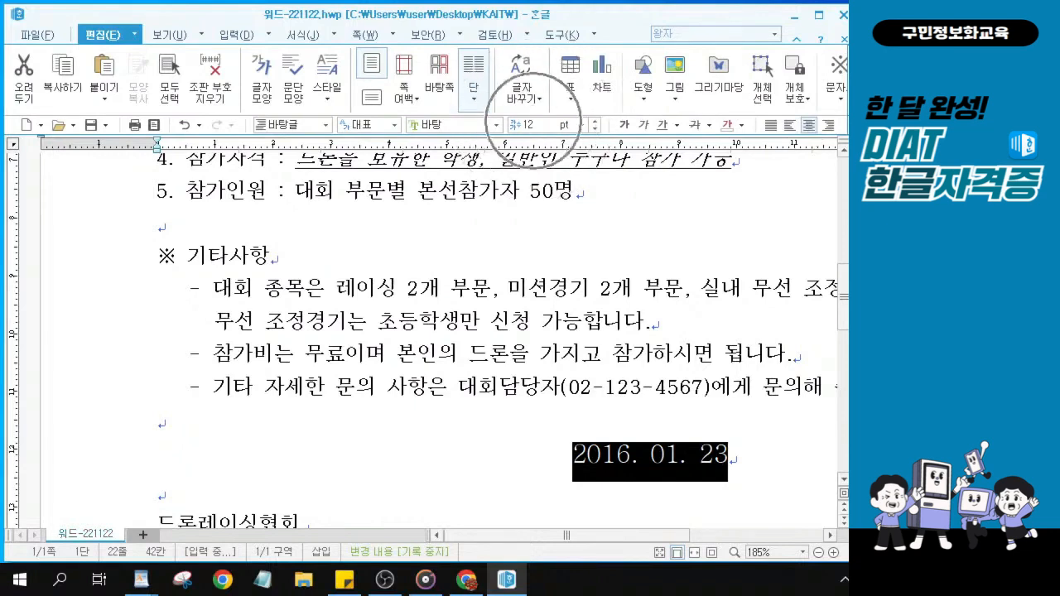
pyautogui.press('ctrl')
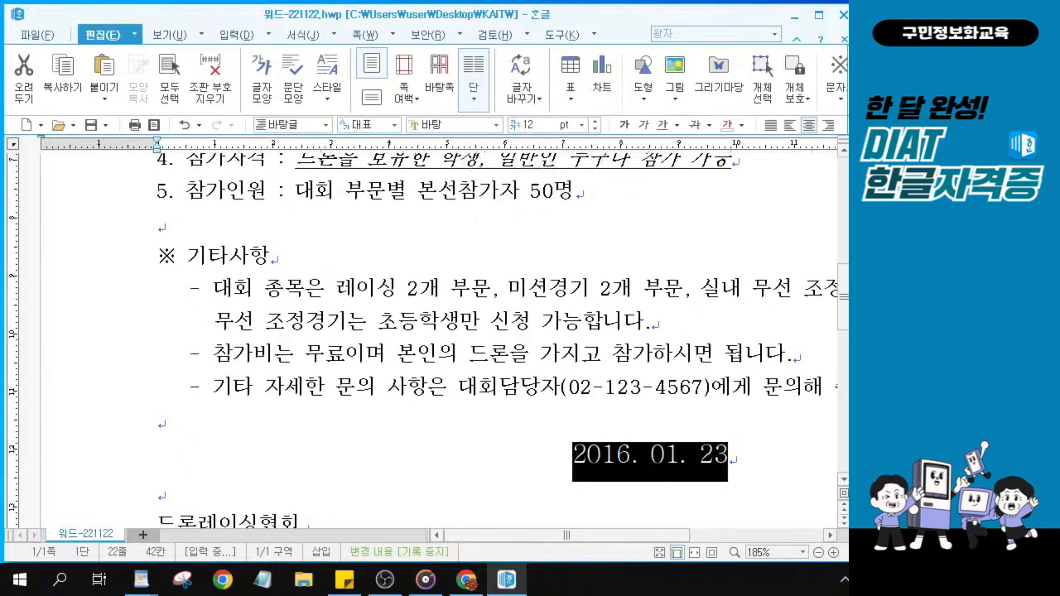
pyautogui.press('ctrl')
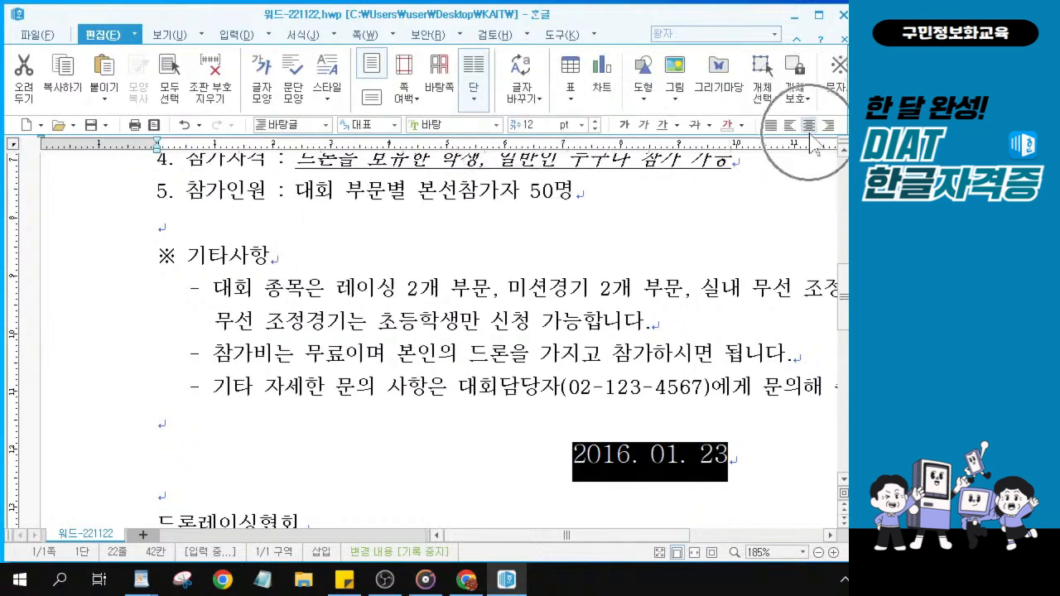
pyautogui.press('ctrl')
pyautogui.press('ctrl')
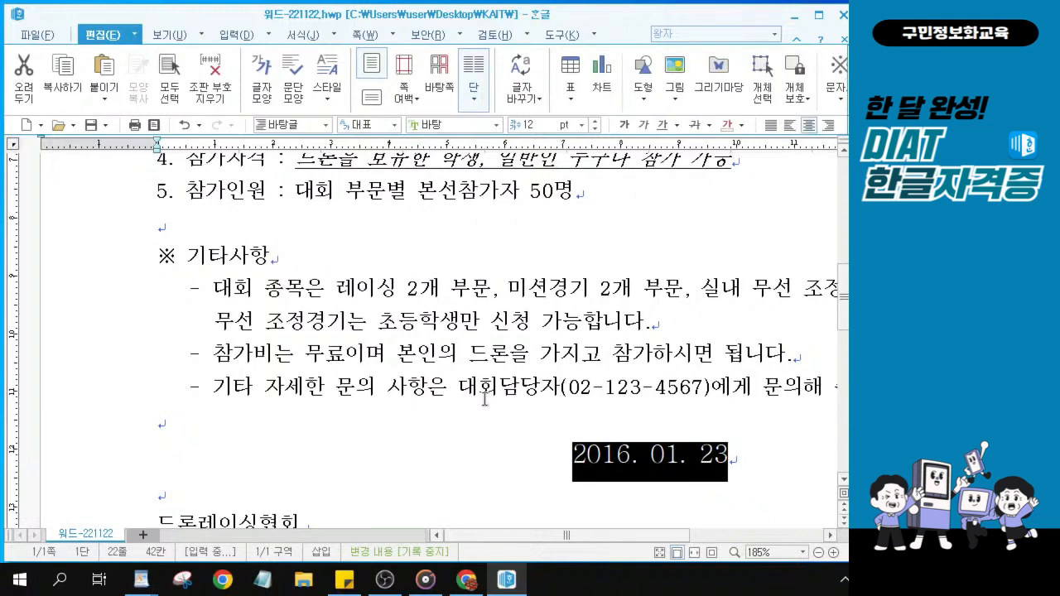
# Change the font of the closing organisation line 드론레이싱협회 to 휴먼옛체.
pyautogui.scroll(-2, 485, 399)
pyautogui.hotkey('alt', 'Tab')
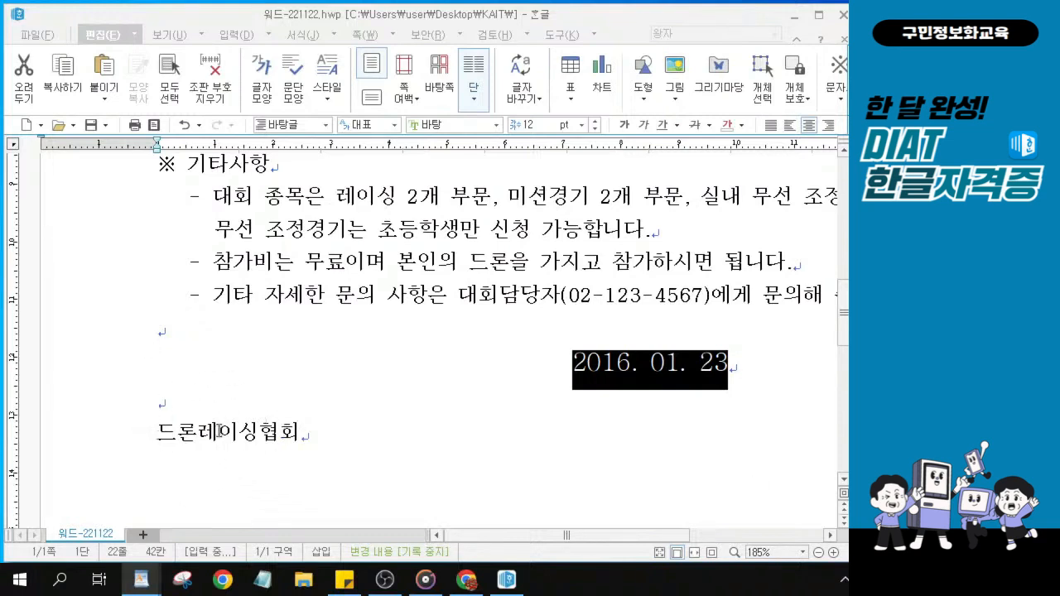
pyautogui.moveTo(302, 435); pyautogui.dragTo(125, 445)
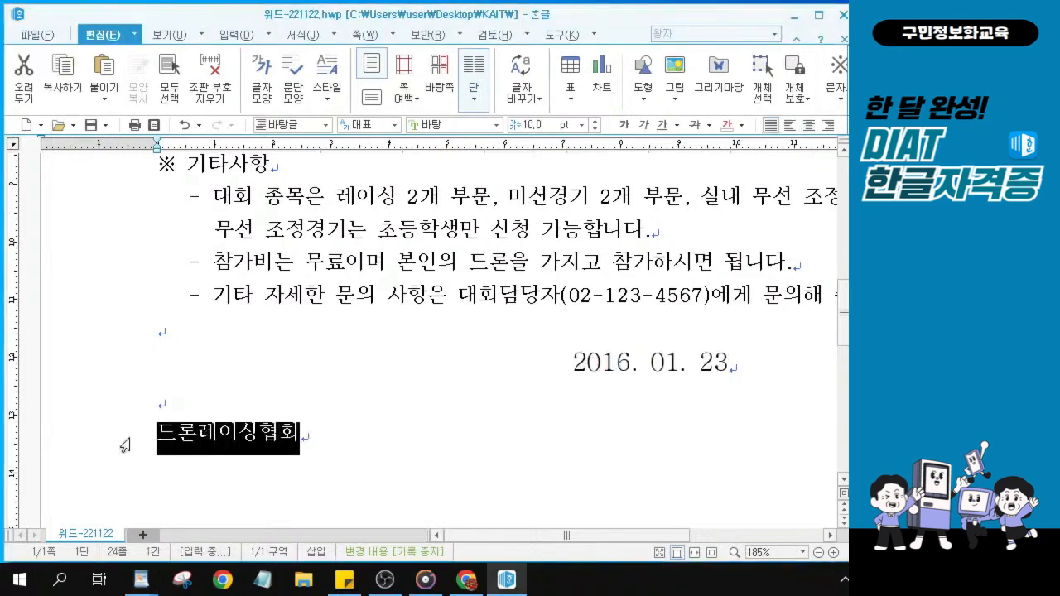
pyautogui.press('ctrl')
pyautogui.press('ctrl')
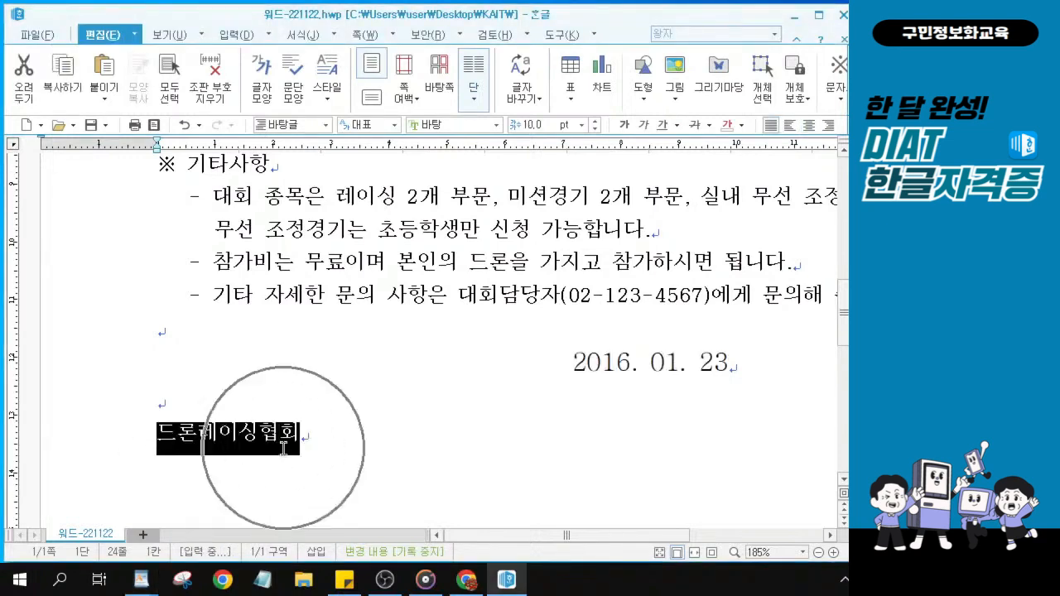
pyautogui.press('ctrl')
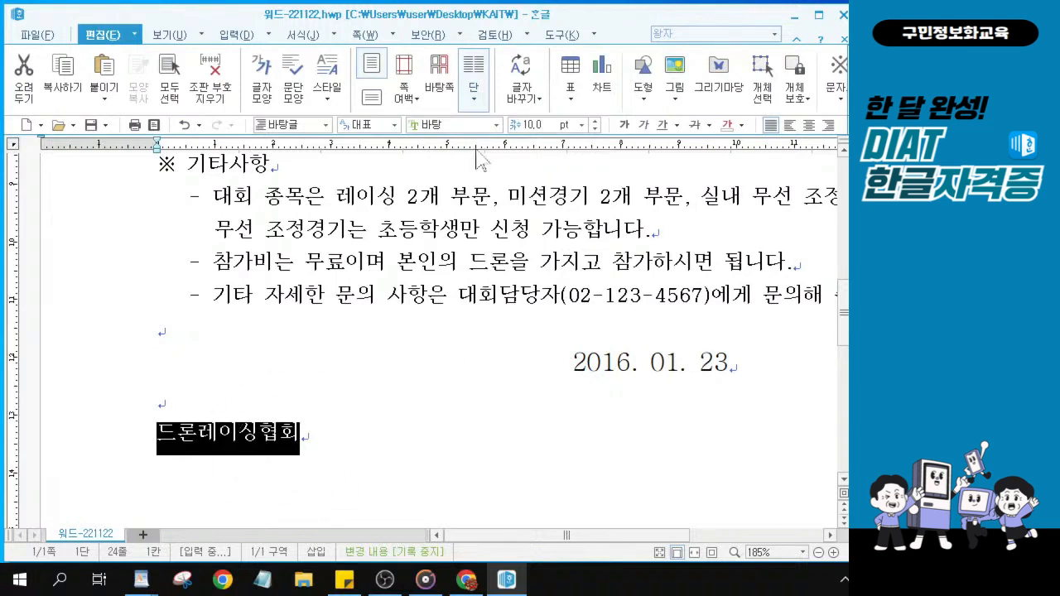
pyautogui.press('ctrl')
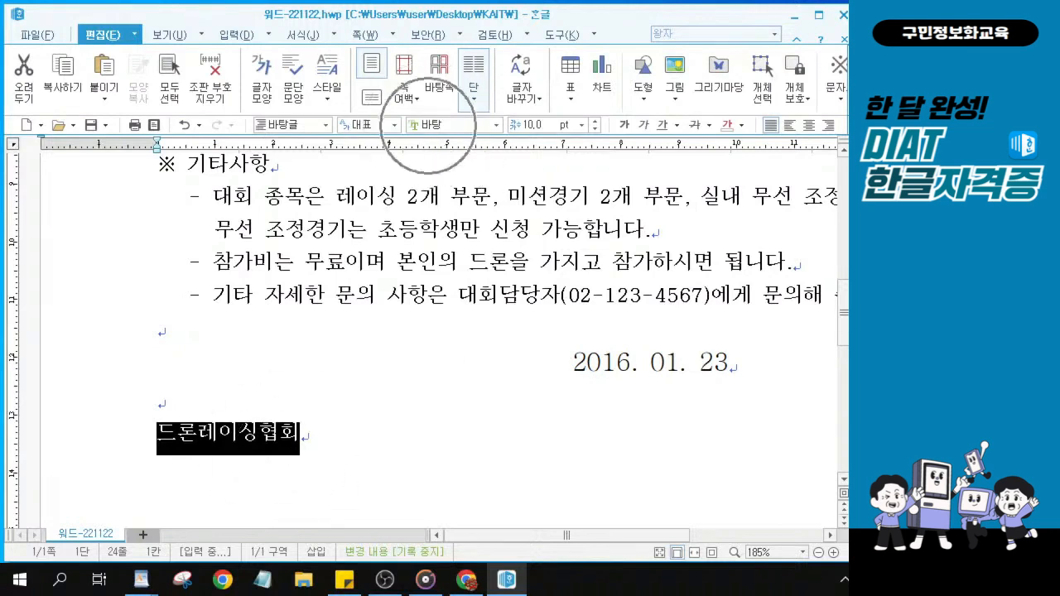
pyautogui.press('ctrl')
pyautogui.click(428, 125)
pyautogui.press('ctrl')
pyautogui.press('ctrl')
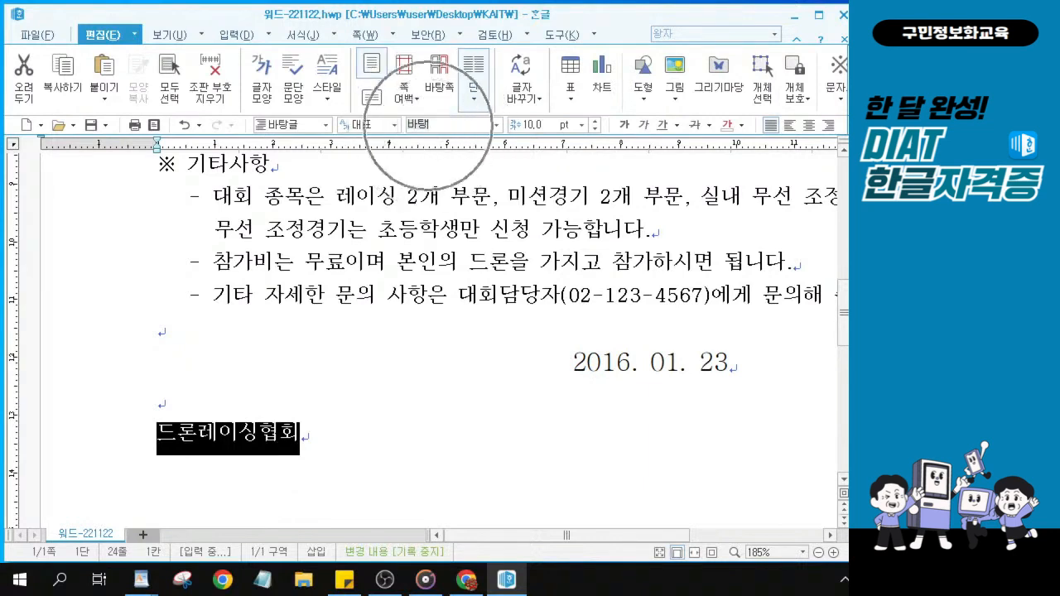
pyautogui.press('BackSpace')
pyautogui.press('BackSpace')
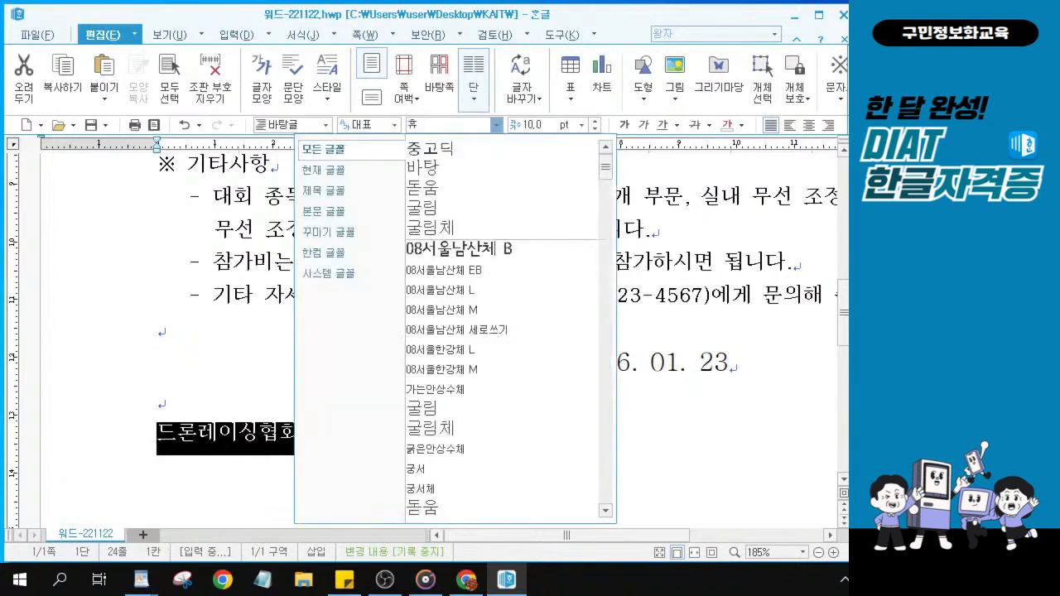
pyautogui.write('휴')
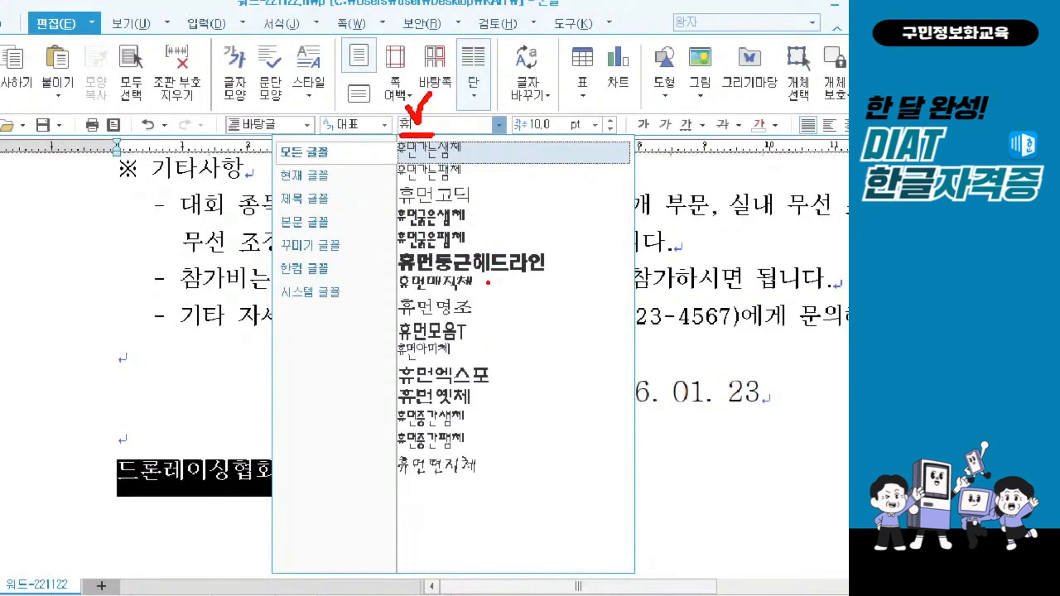
pyautogui.moveTo(477, 406)
pyautogui.mouseDown()
pyautogui.moveTo(435, 408)
pyautogui.moveTo(444, 380)
pyautogui.moveTo(474, 402)
pyautogui.mouseUp()
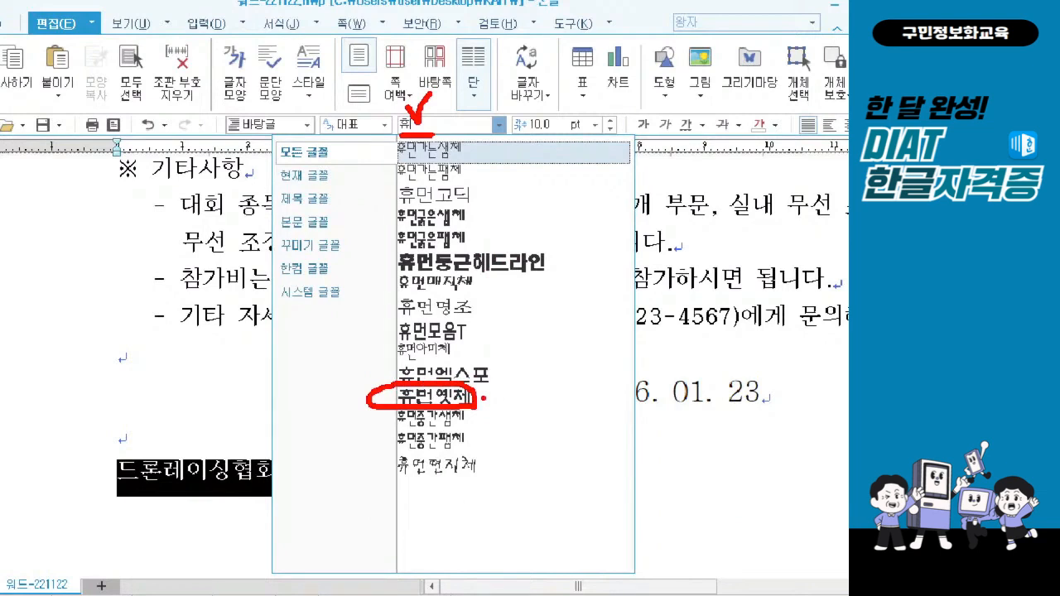
pyautogui.press('Escape')
pyautogui.click(427, 123)
pyautogui.write('휴')
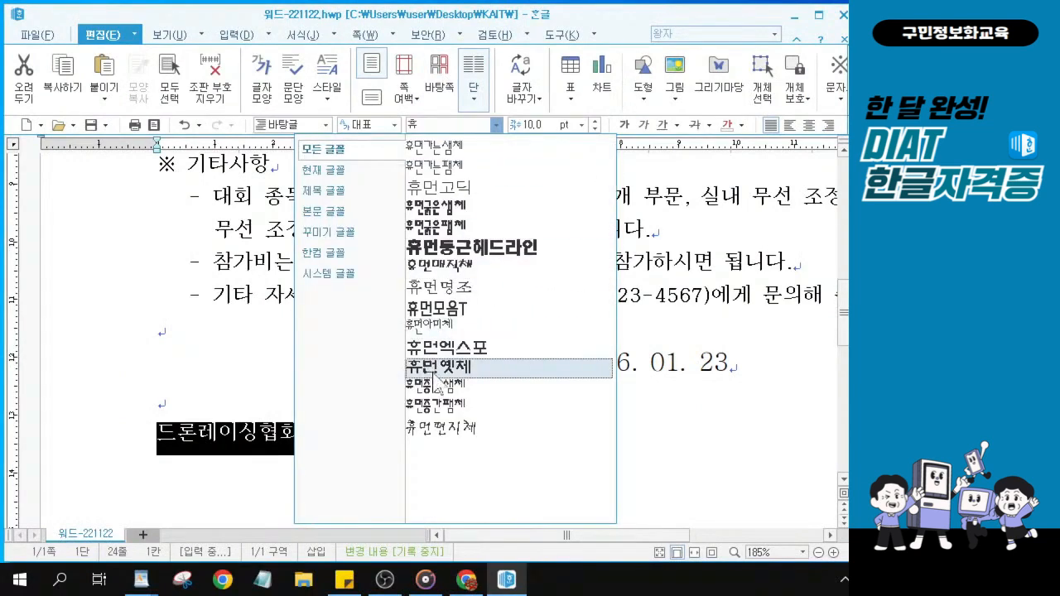
pyautogui.click(435, 367)
# Set the 드론레이싱협회 line to 20 pt and center it.
pyautogui.click(526, 124)
pyautogui.write('20')
pyautogui.press('Return')
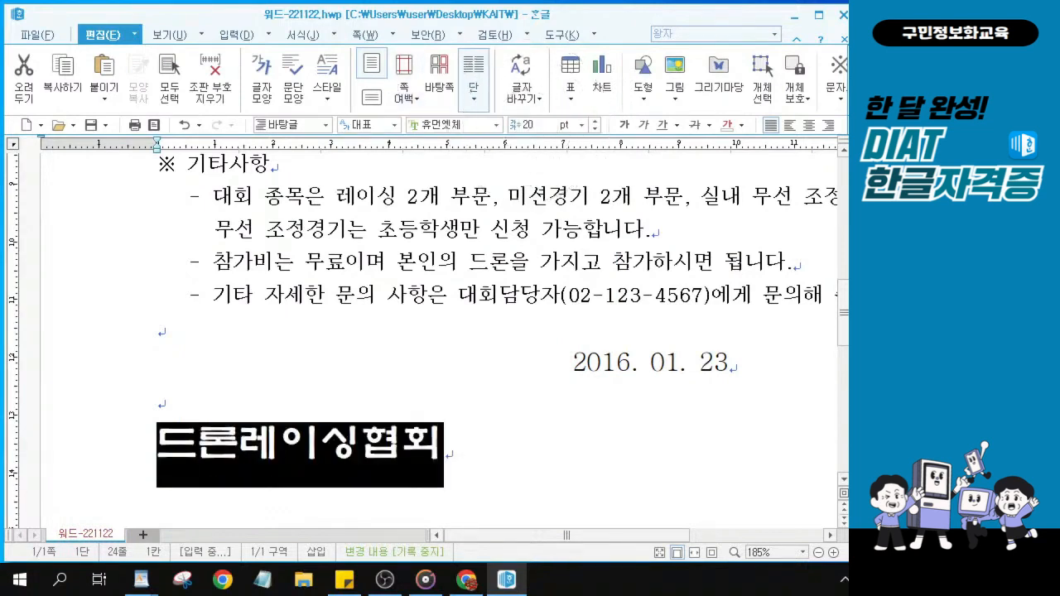
pyautogui.click(815, 130)
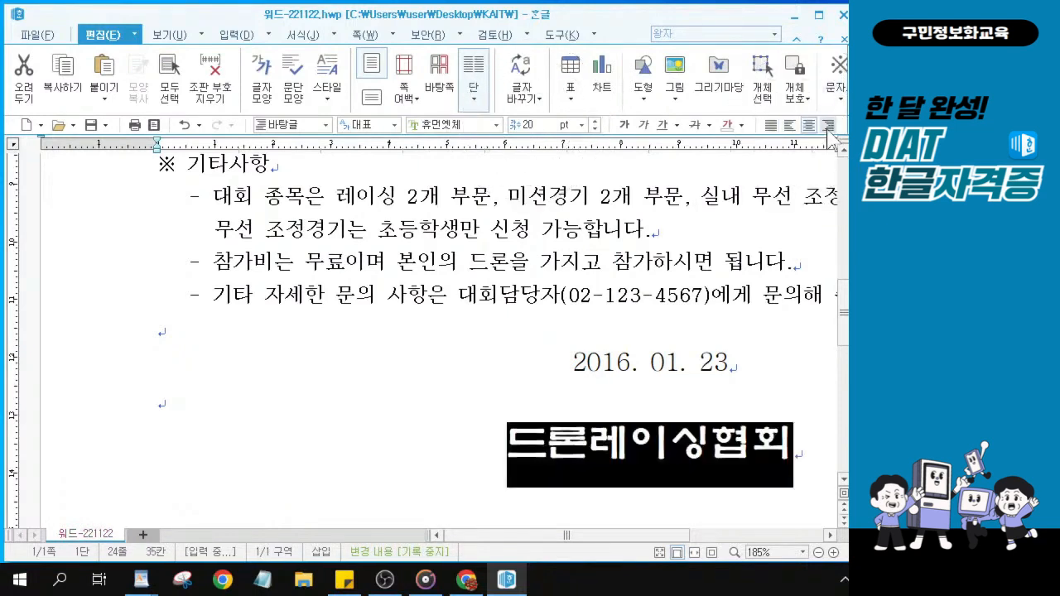
pyautogui.hotkey('alt', 'Tab')
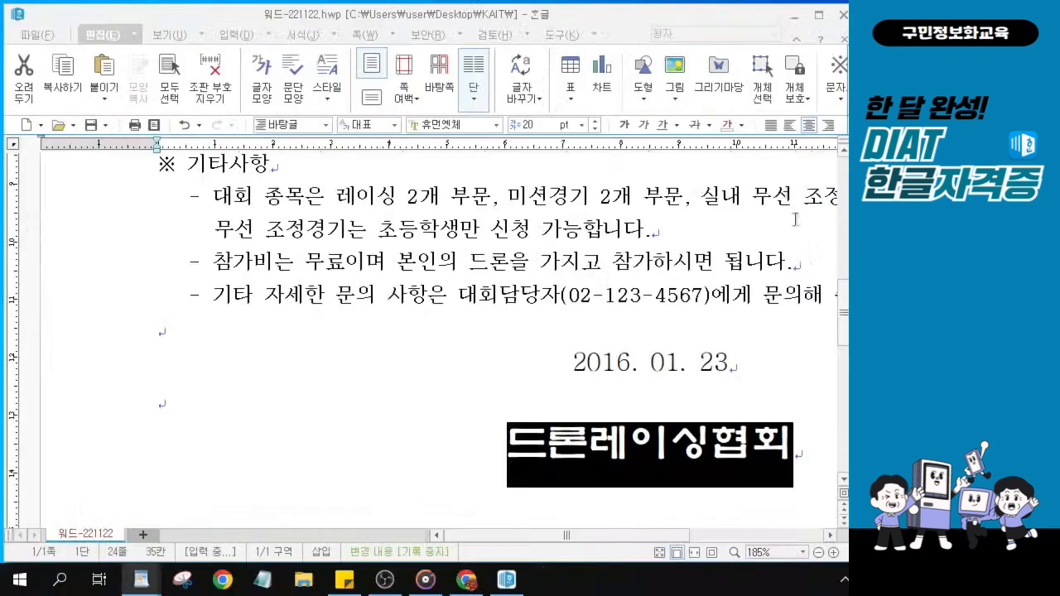
pyautogui.scroll(1, 712, 297)
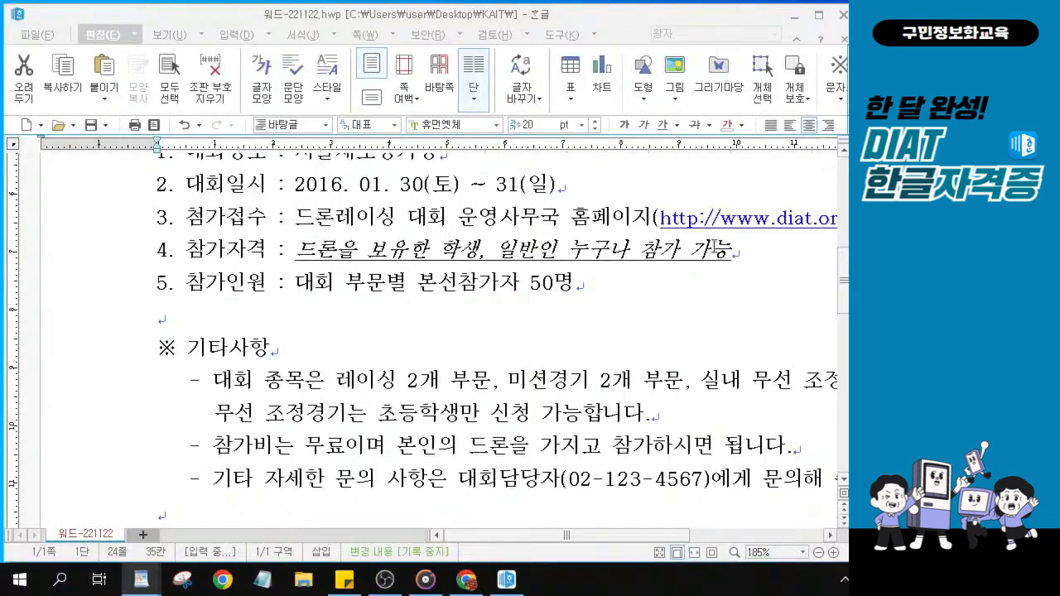
pyautogui.moveTo(660, 540); pyautogui.dragTo(739, 540)
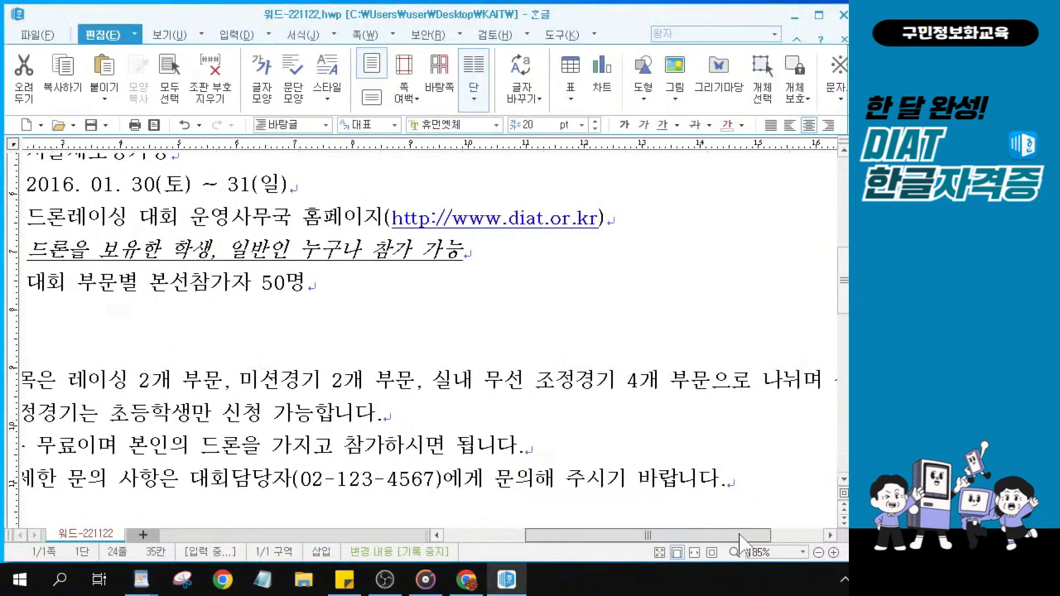
pyautogui.click(457, 229)
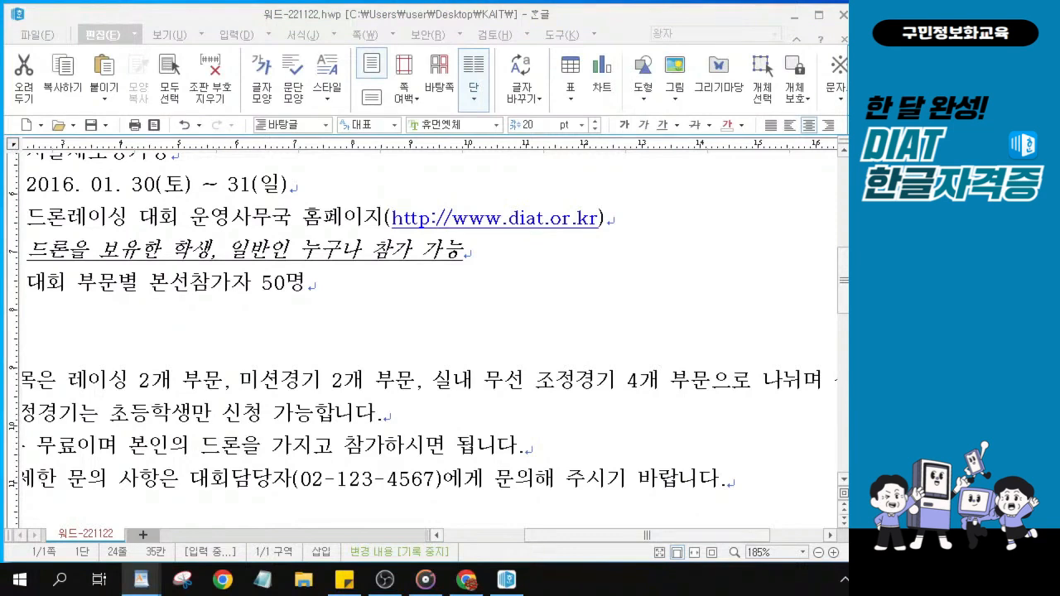
pyautogui.click(501, 225)
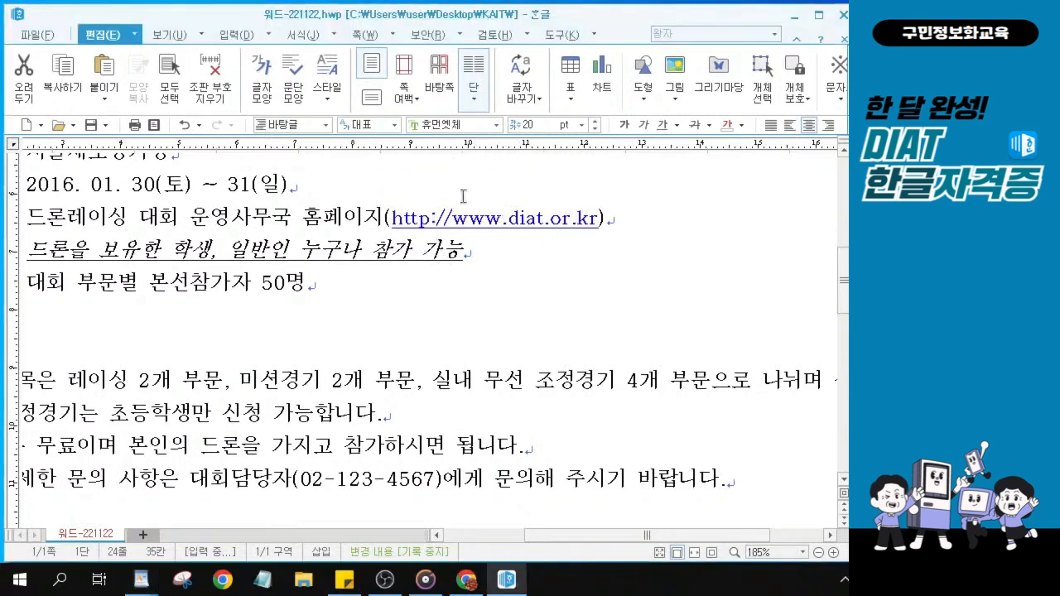
pyautogui.rightClick(506, 220)
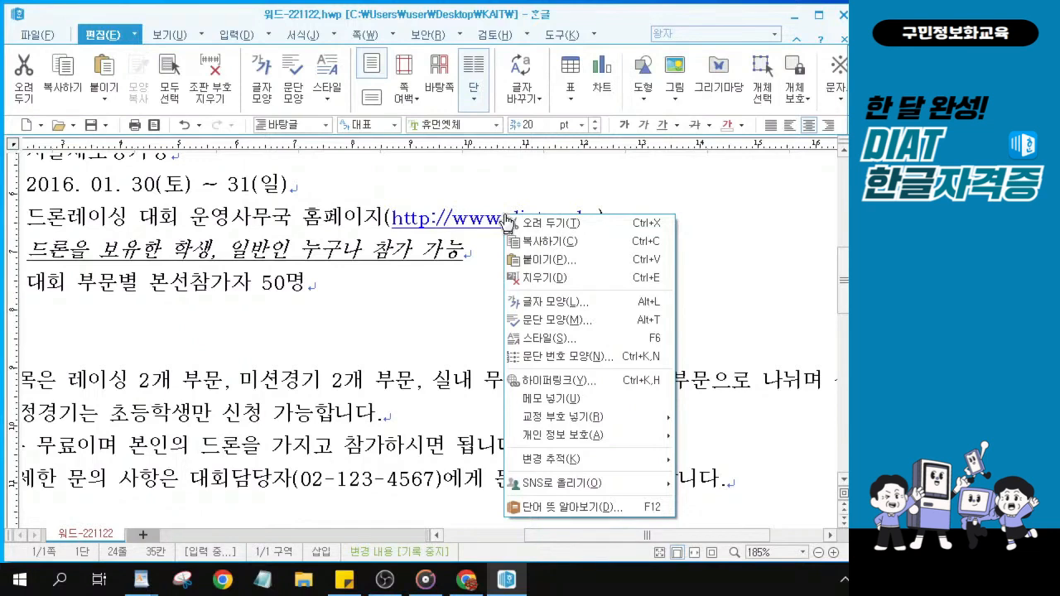
pyautogui.click(430, 342)
pyautogui.rightClick(535, 223)
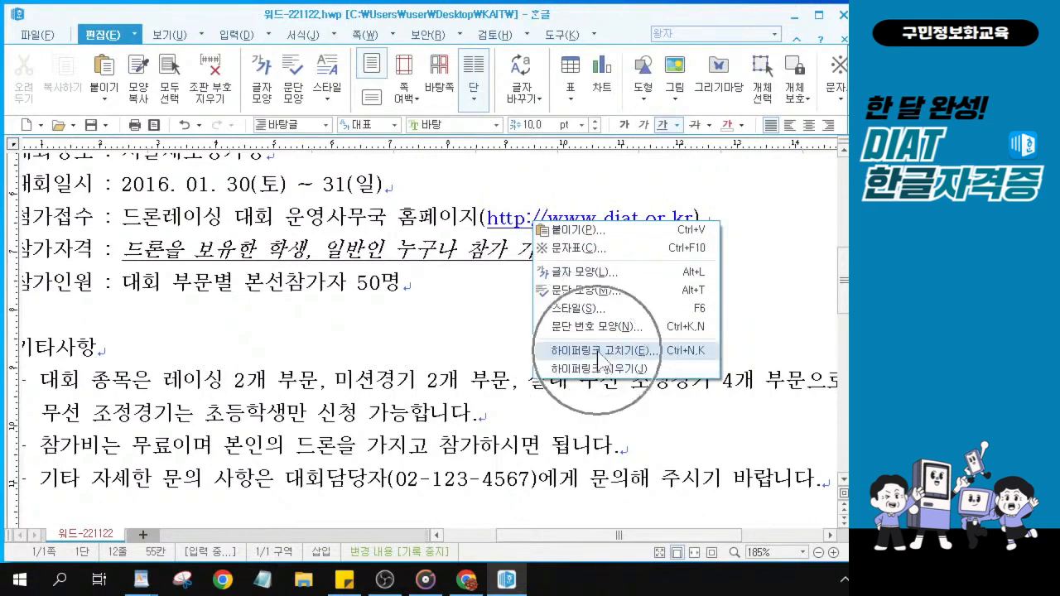
pyautogui.rightClick(524, 225)
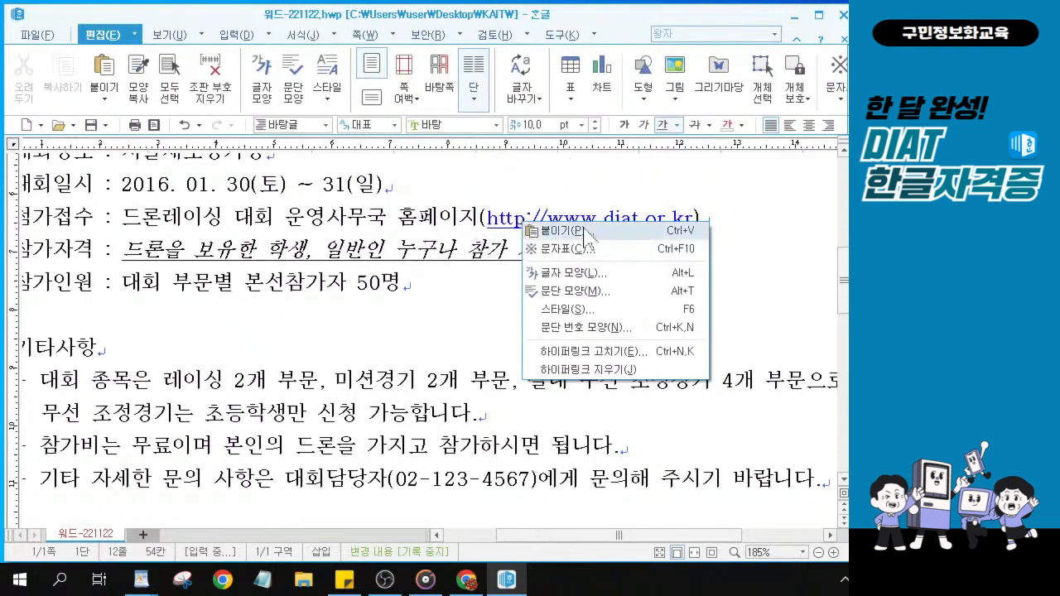
pyautogui.click(585, 370)
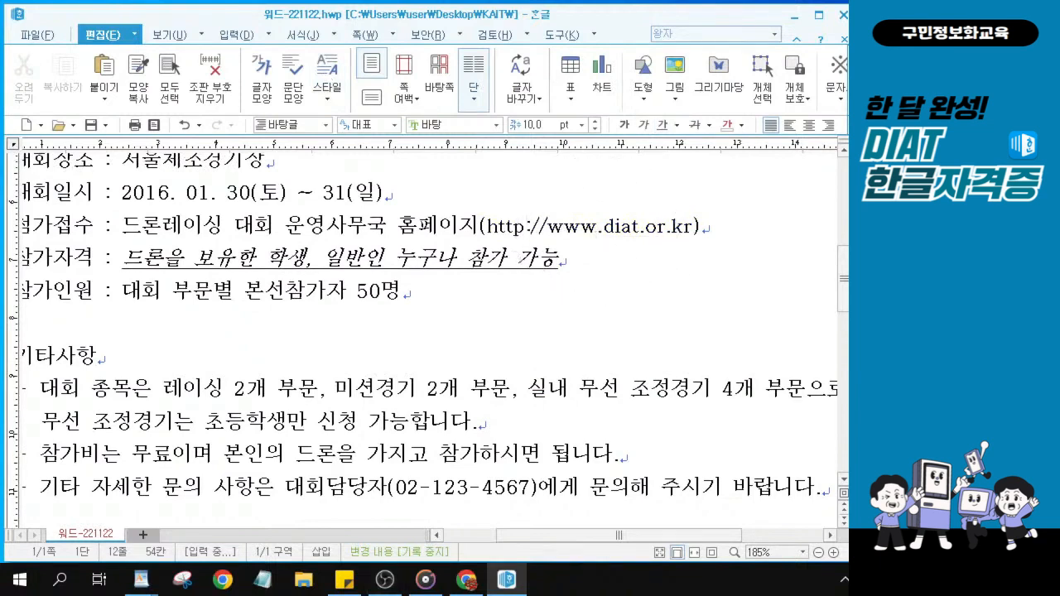
# Insert two blank lines at the start of the document, above the paragraph beginning 무인 항공기인.
pyautogui.hotkey('alt', 'Tab')
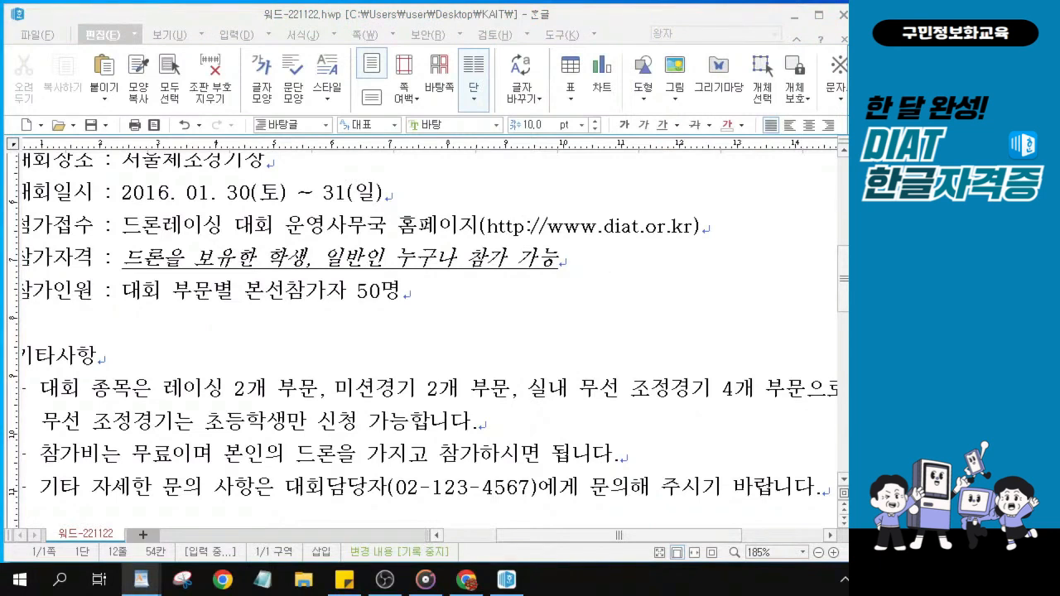
pyautogui.scroll(3, 127, 263)
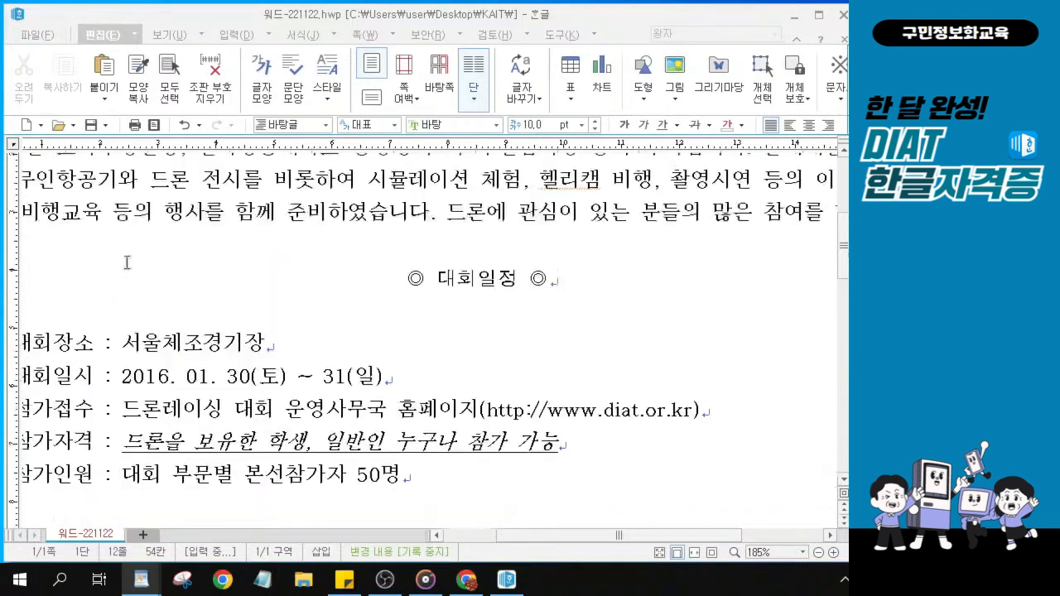
pyautogui.moveTo(540, 537); pyautogui.dragTo(492, 540)
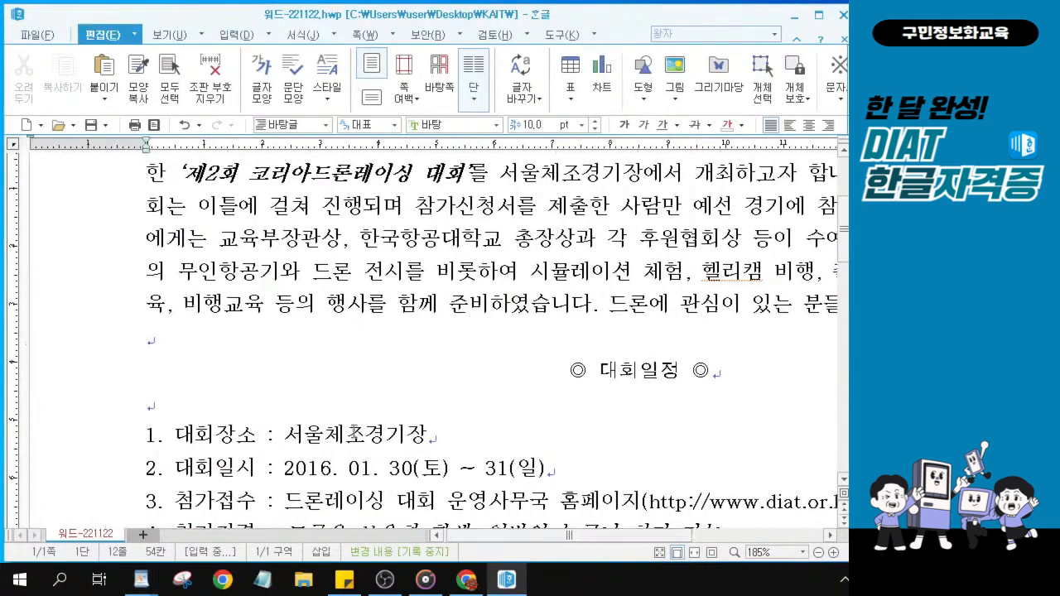
pyautogui.scroll(3, 241, 319)
pyautogui.click(151, 357)
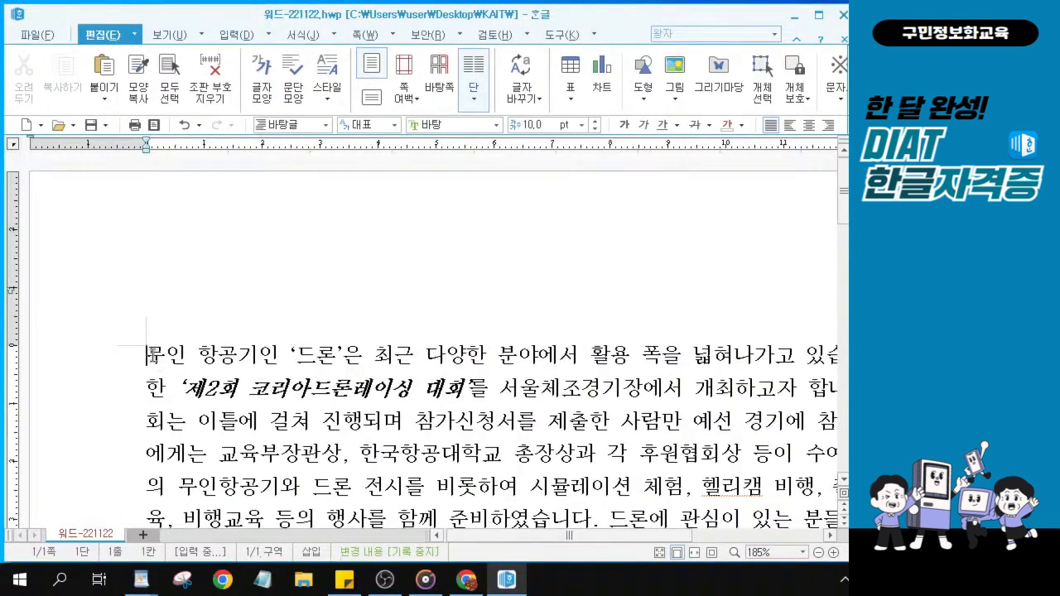
pyautogui.press('ctrl')
pyautogui.press('ctrl')
pyautogui.press('ctrl')
pyautogui.press('ctrl')
pyautogui.press('ctrl')
pyautogui.press('ctrl')
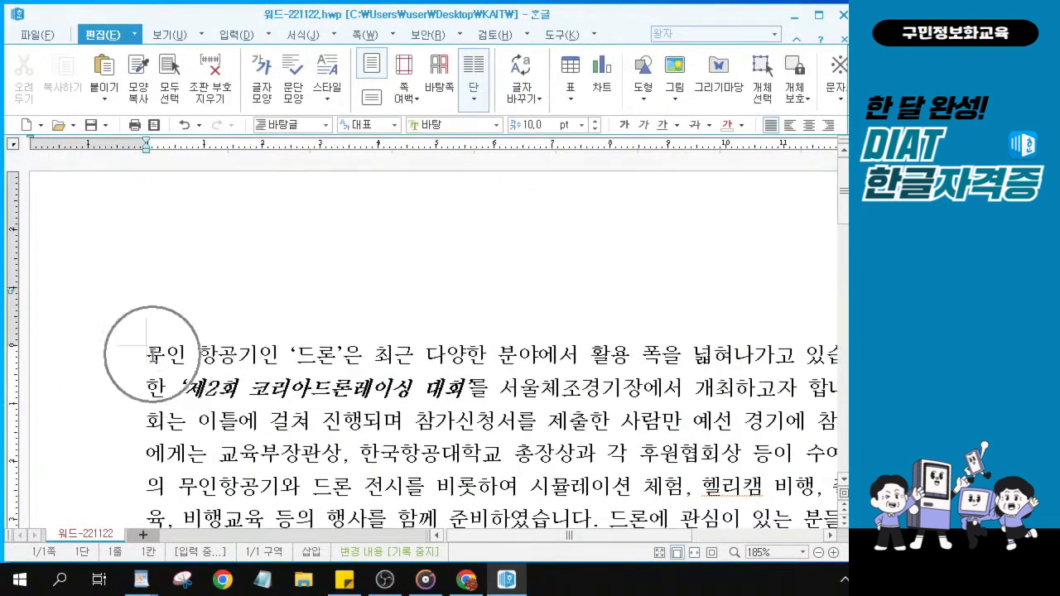
pyautogui.press('ctrl')
pyautogui.press('ctrl')
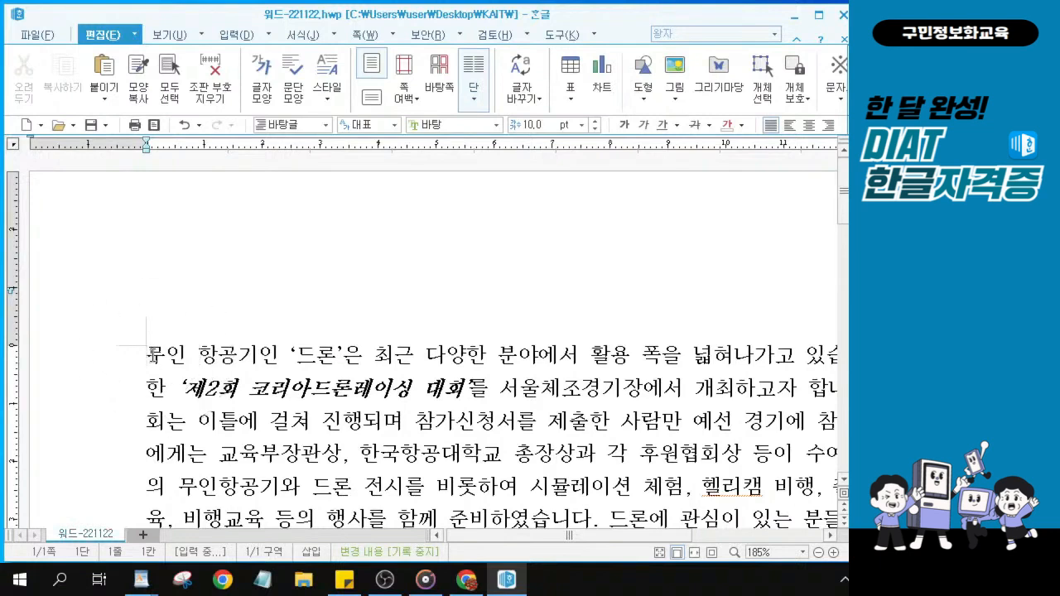
pyautogui.press('ctrl')
pyautogui.press('Return')
pyautogui.press('Return')
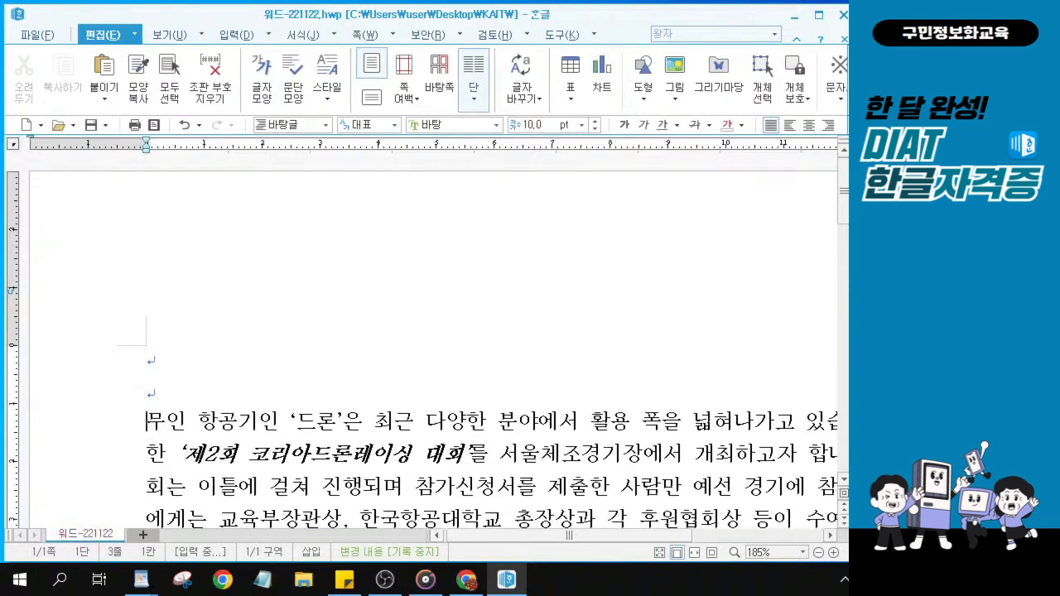
# Start a new 글맵시 on the first blank line of the document with the text 코리아드론레이싱대회.
pyautogui.click(156, 365)
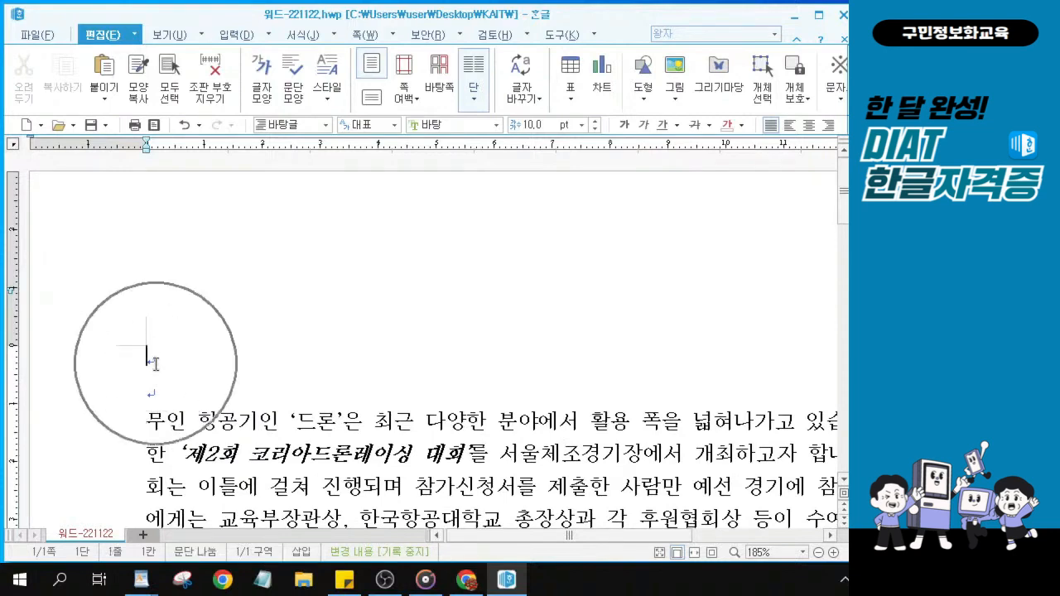
pyautogui.press('ctrl')
pyautogui.press('ctrl')
pyautogui.press('ctrl')
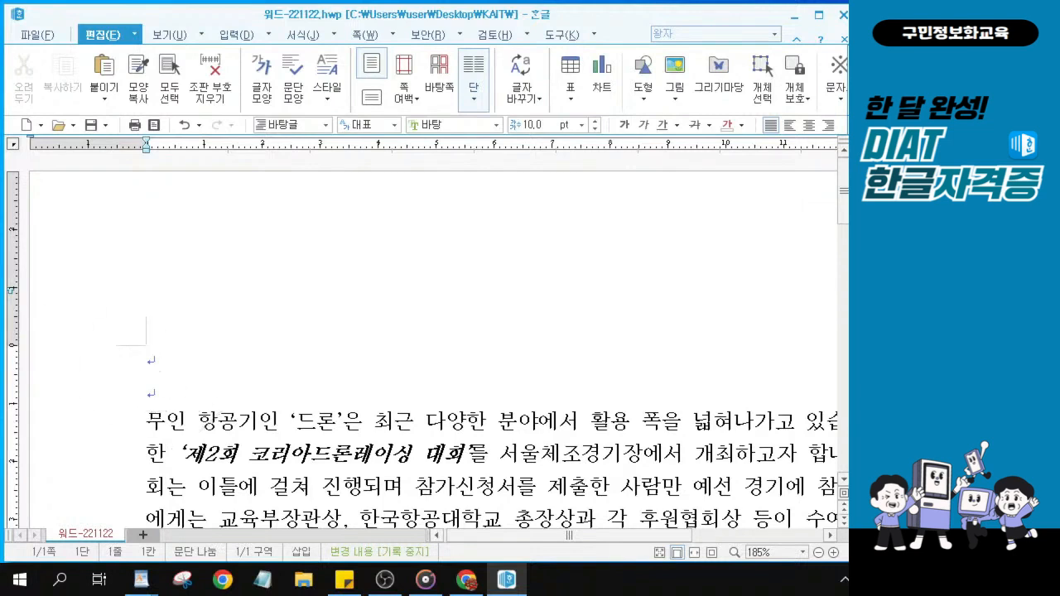
pyautogui.hotkey('alt', 'Tab')
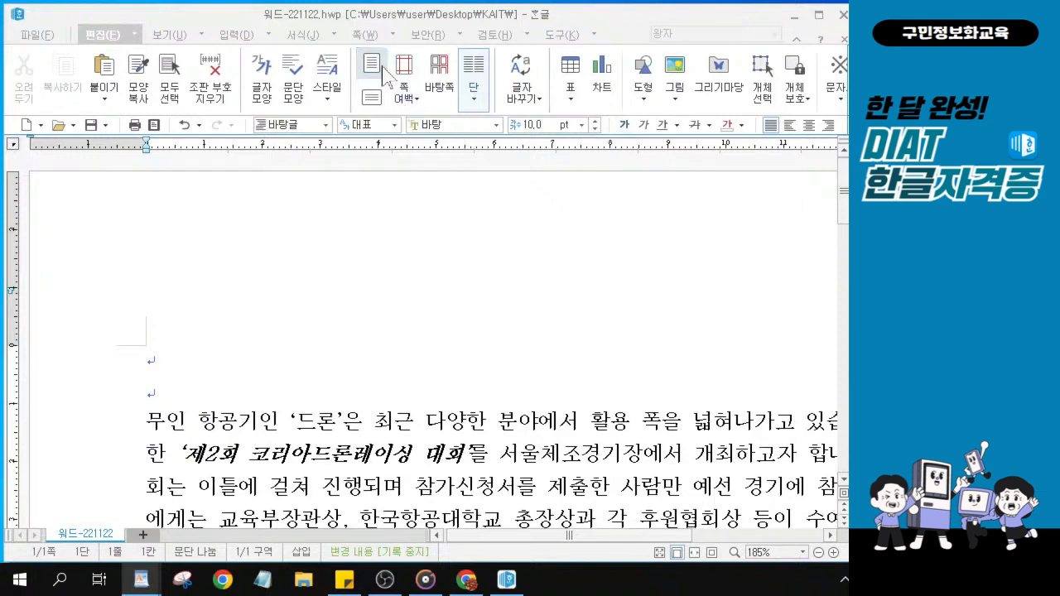
pyautogui.click(236, 35)
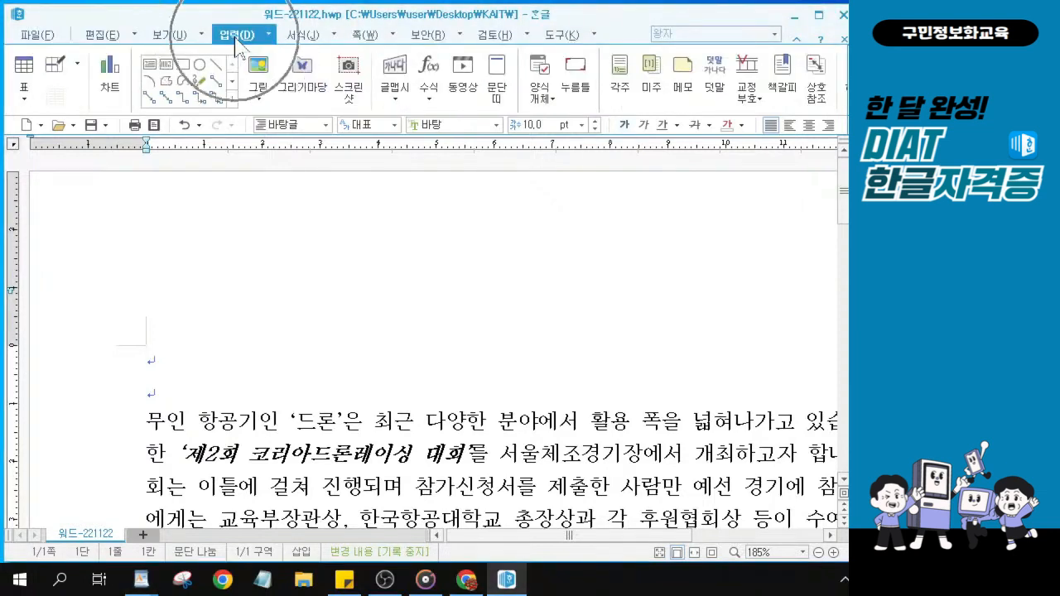
pyautogui.click(161, 356)
pyautogui.click(161, 357)
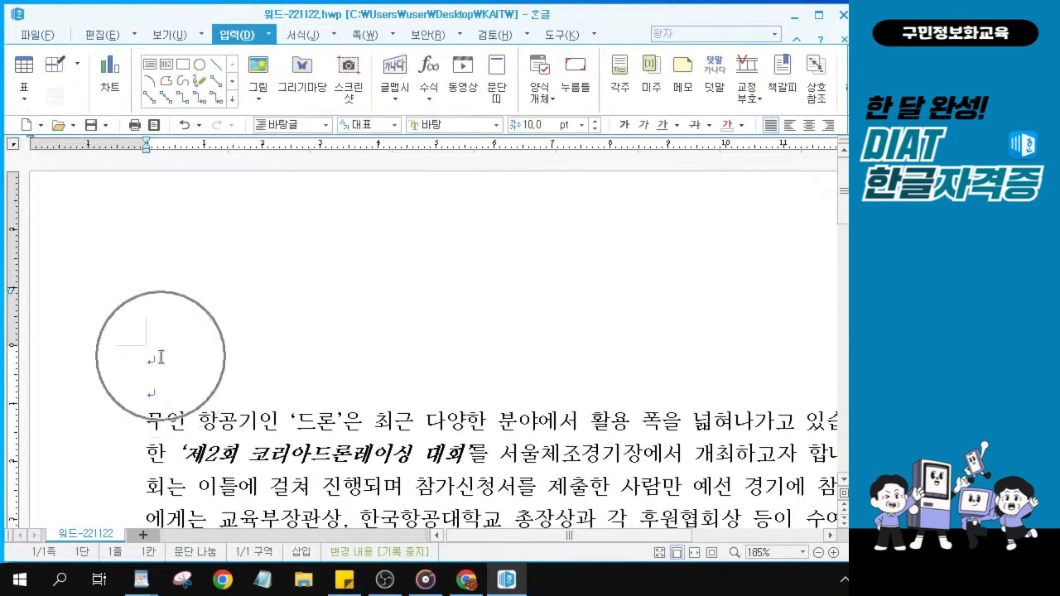
pyautogui.click(236, 36)
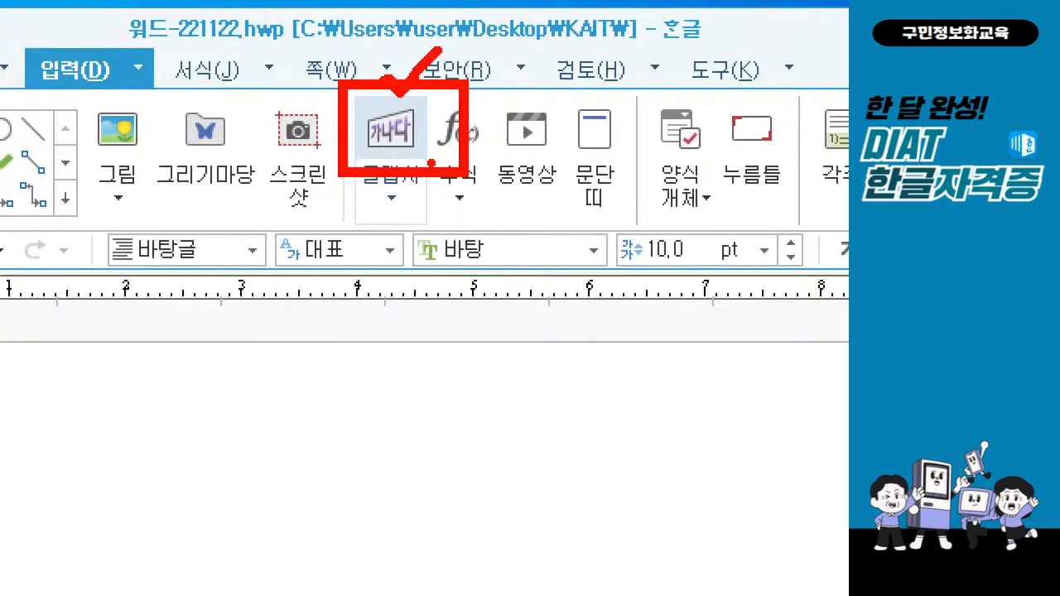
pyautogui.press('Escape')
pyautogui.press('ctrl')
pyautogui.press('ctrl')
pyautogui.click(391, 65)
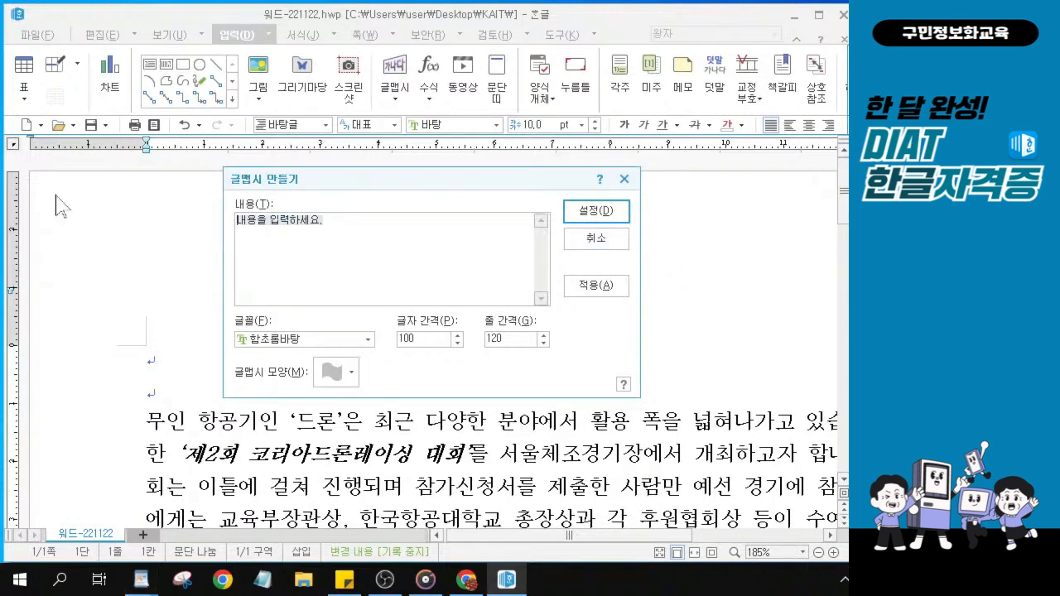
pyautogui.write('코리아')
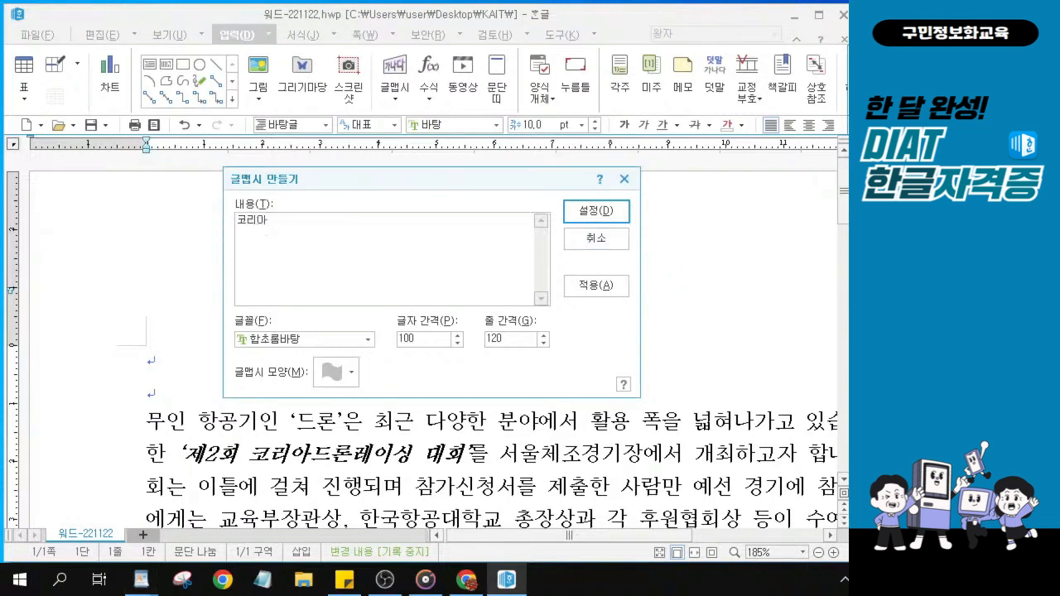
pyautogui.write('드론레이시')
pyautogui.write('ㅇ대회')
pyautogui.press('alt')
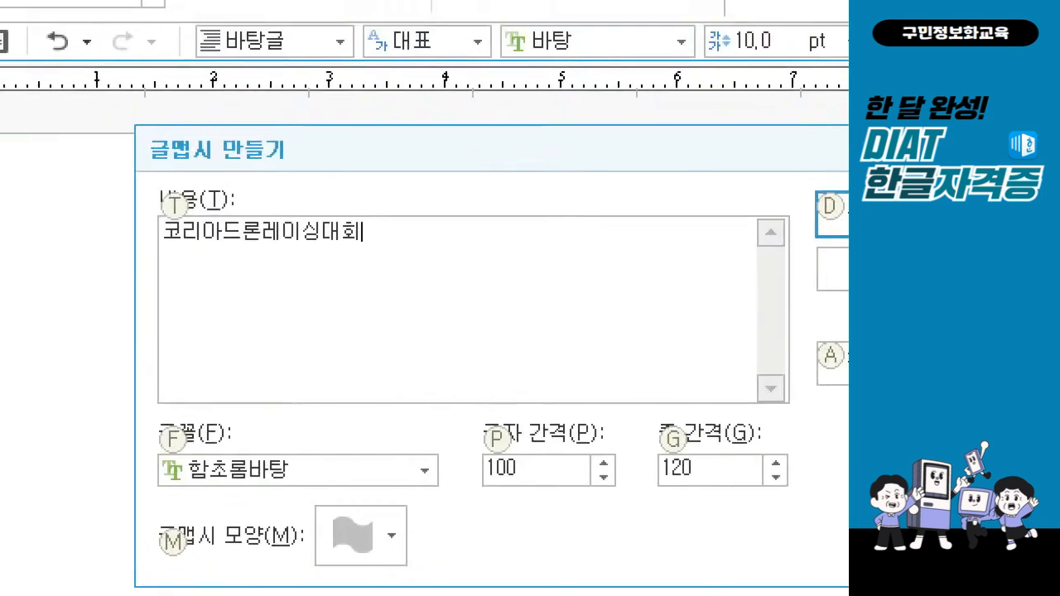
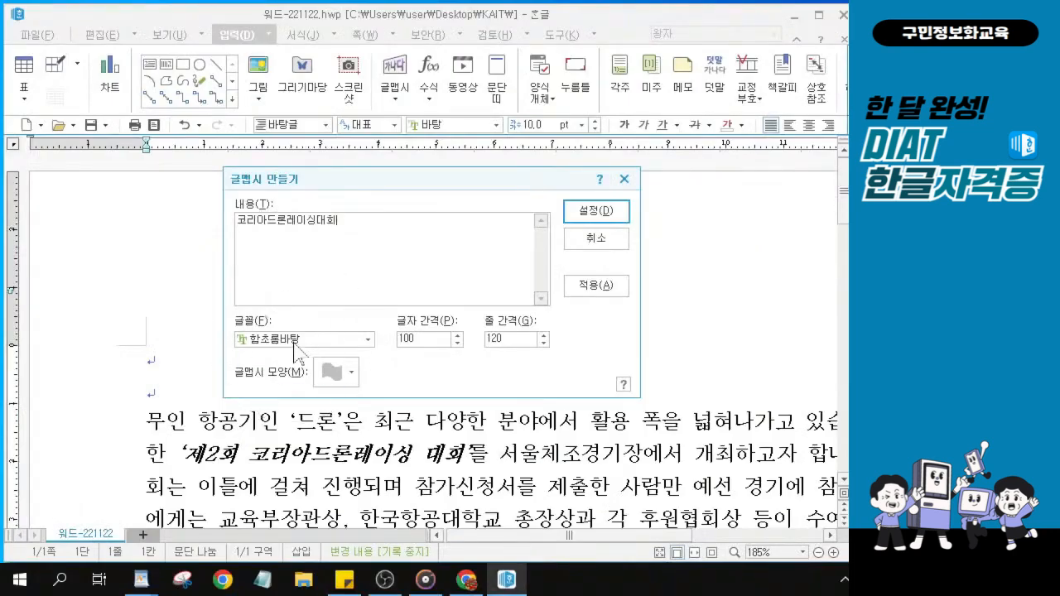
# Set the font of the 글맵시 text to 휴먼옛체.
pyautogui.click(296, 340)
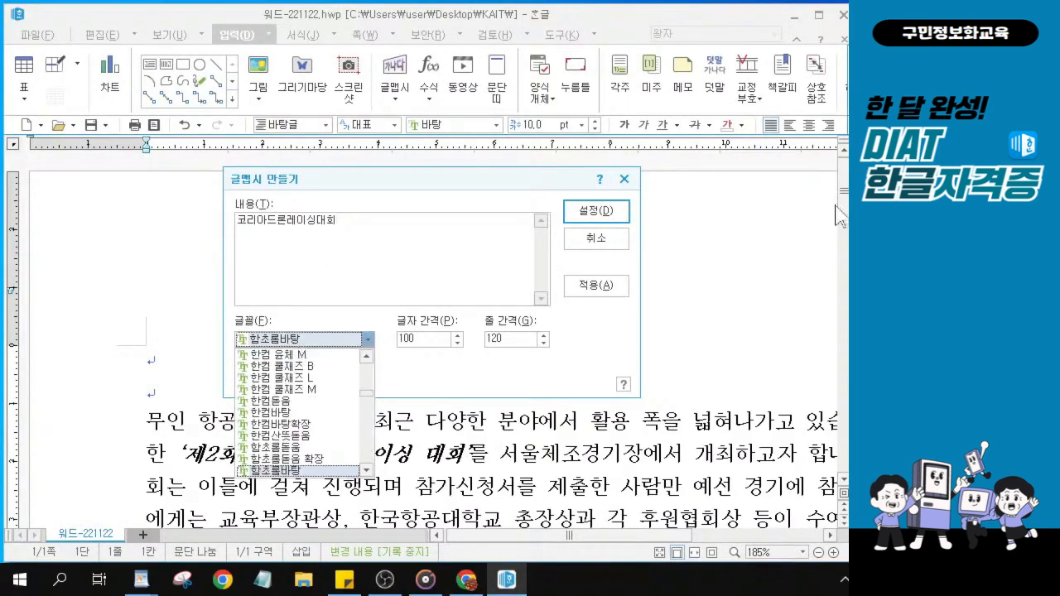
pyautogui.click(911, 203)
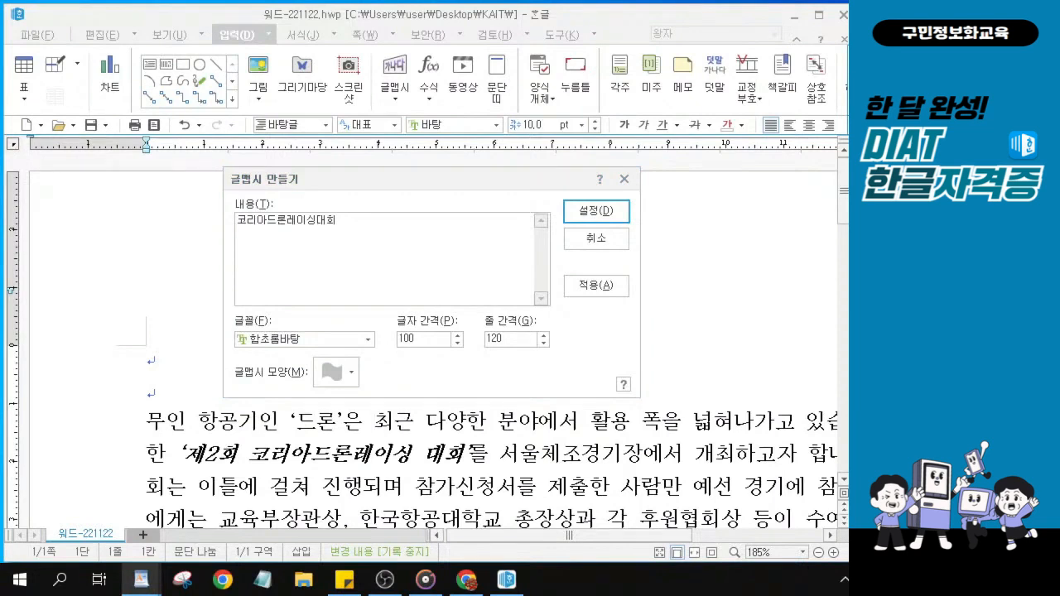
pyautogui.click(343, 346)
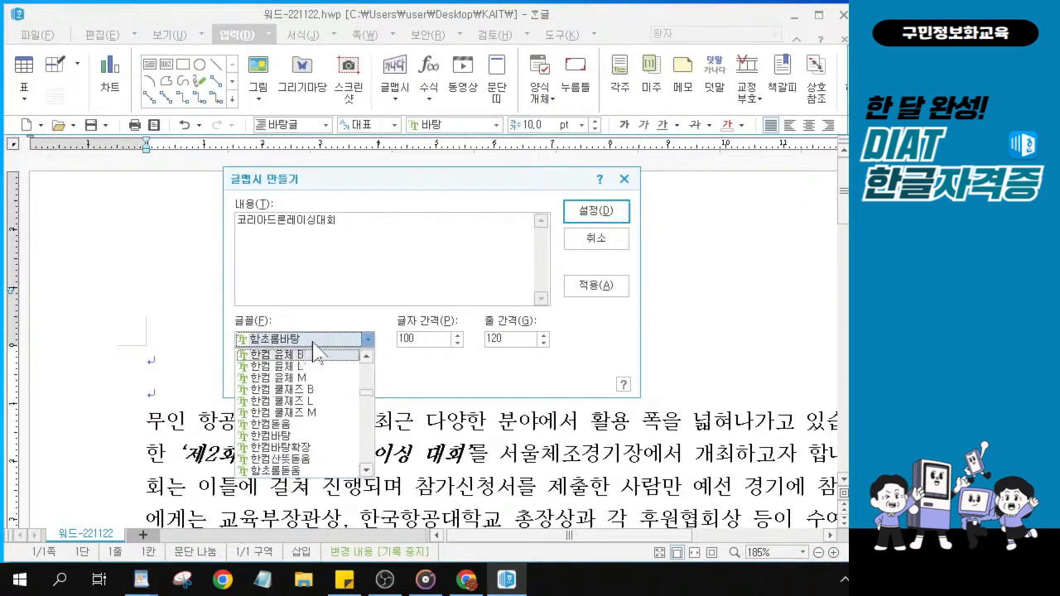
pyautogui.scroll(-1, 319, 447)
pyautogui.scroll(-3, 323, 439)
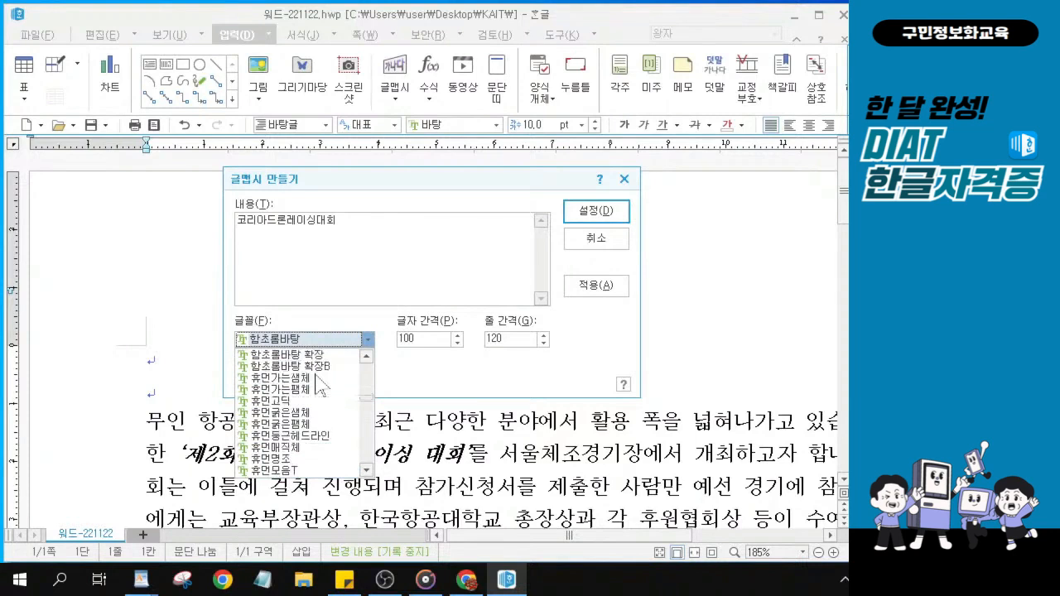
pyautogui.scroll(1, 319, 382)
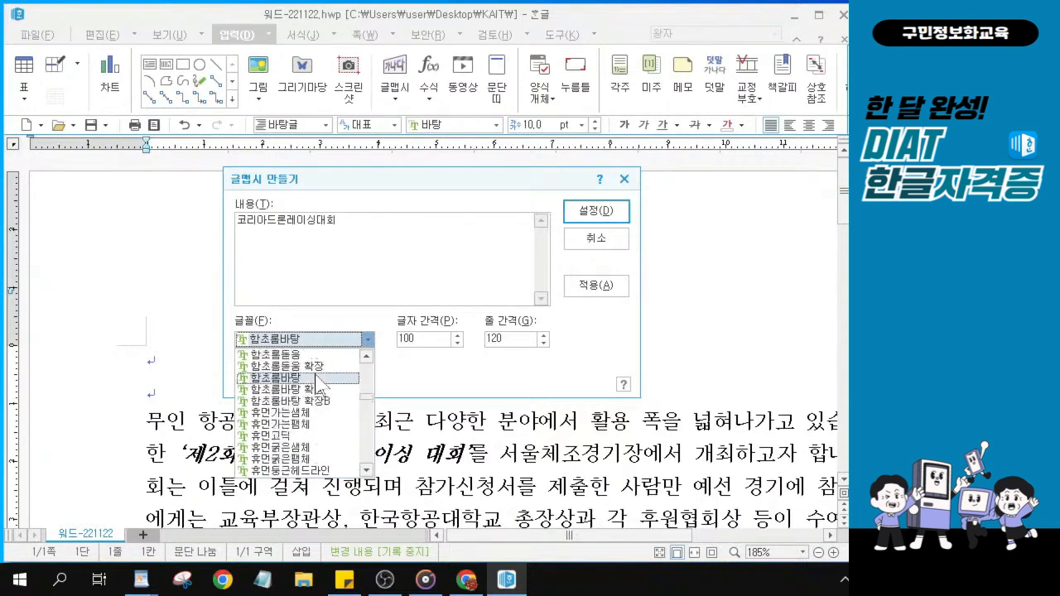
pyautogui.scroll(-2, 319, 383)
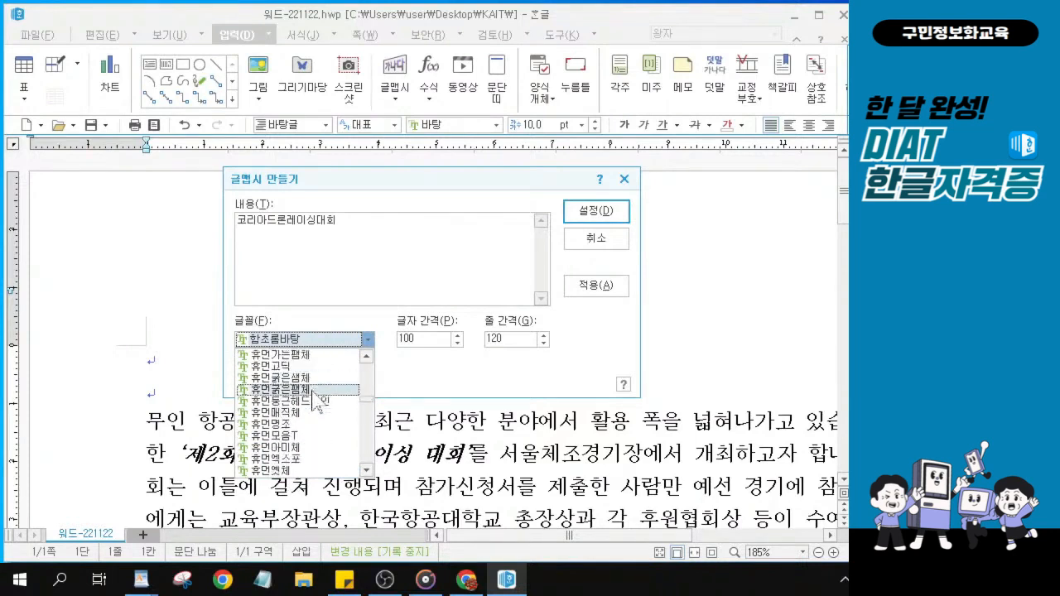
pyautogui.scroll(-1, 316, 381)
pyautogui.scroll(1, 314, 381)
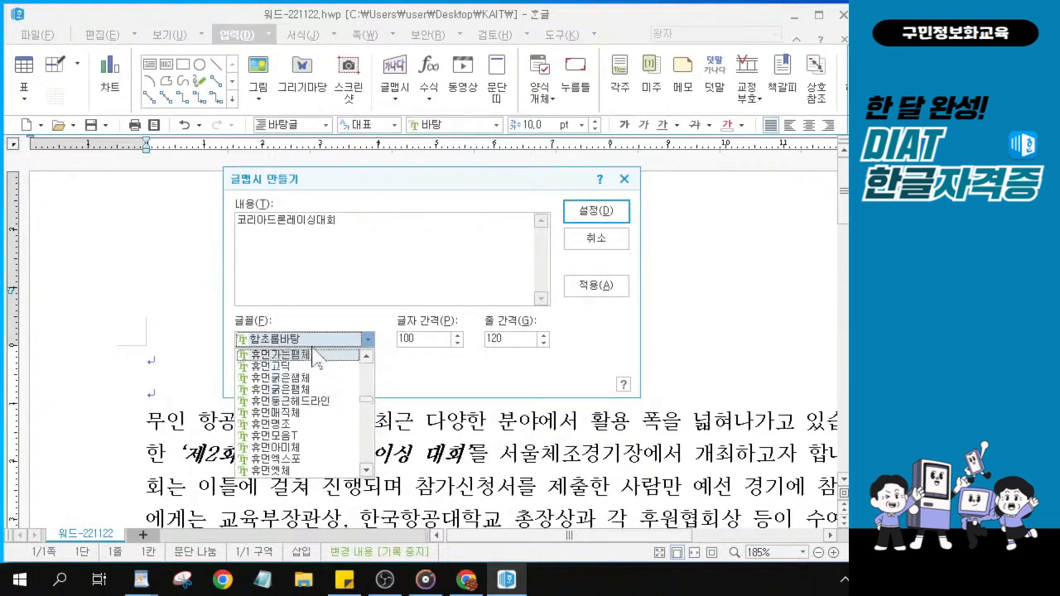
pyautogui.scroll(-1, 317, 425)
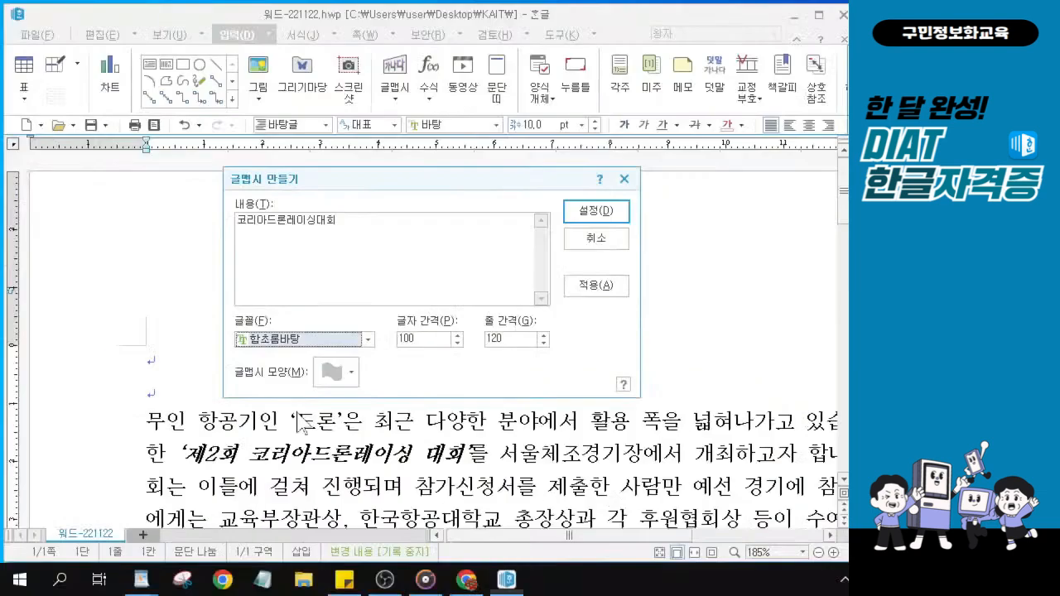
pyautogui.click(416, 266)
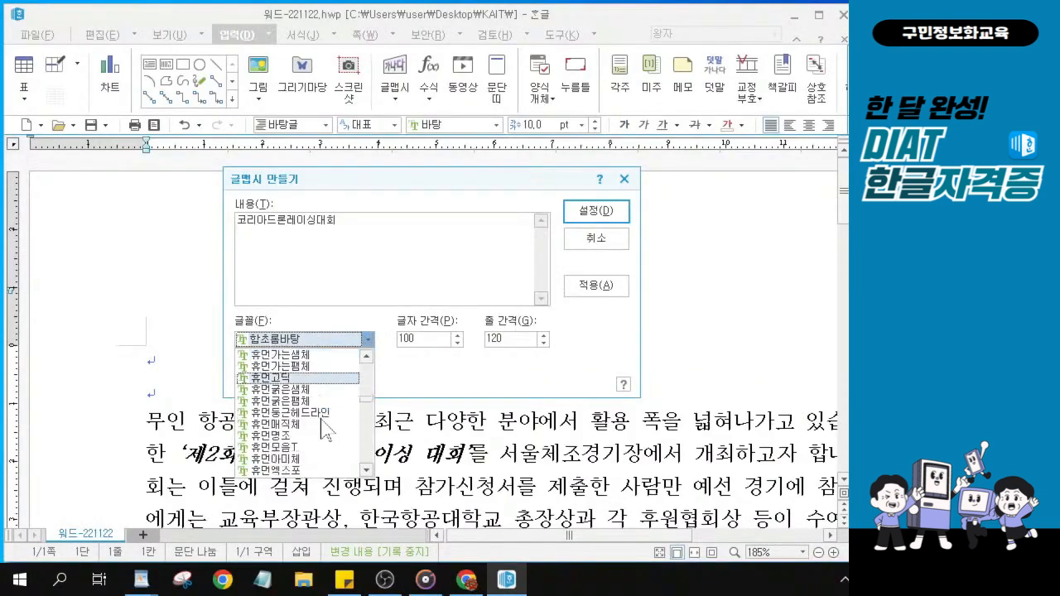
pyautogui.scroll(-3, 306, 423)
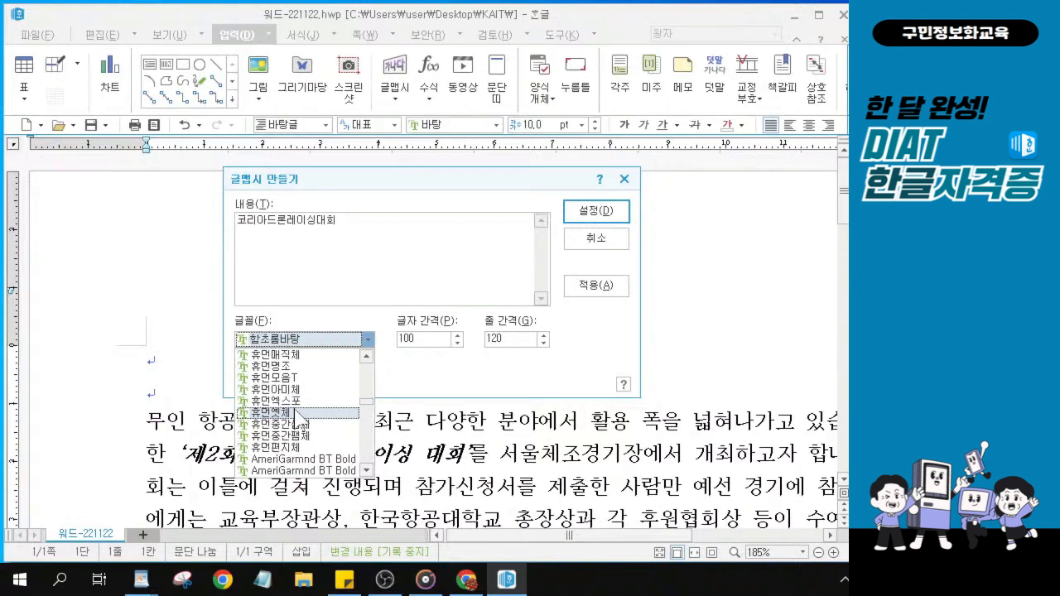
pyautogui.click(296, 412)
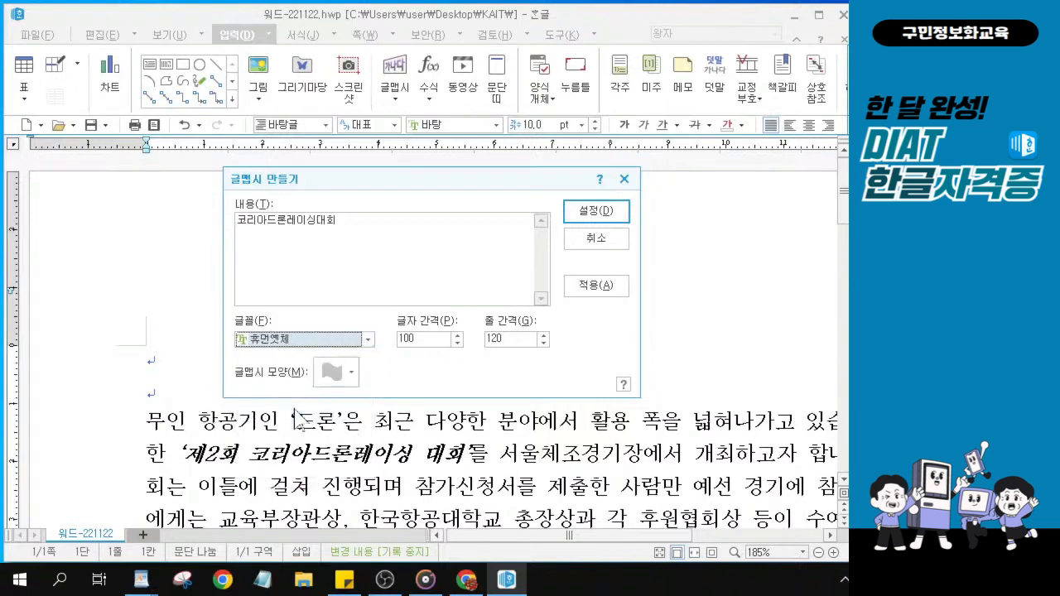
# Give the 글맵시 the shape 왼쪽으로 줄이기 and insert it into the document.
pyautogui.click(346, 378)
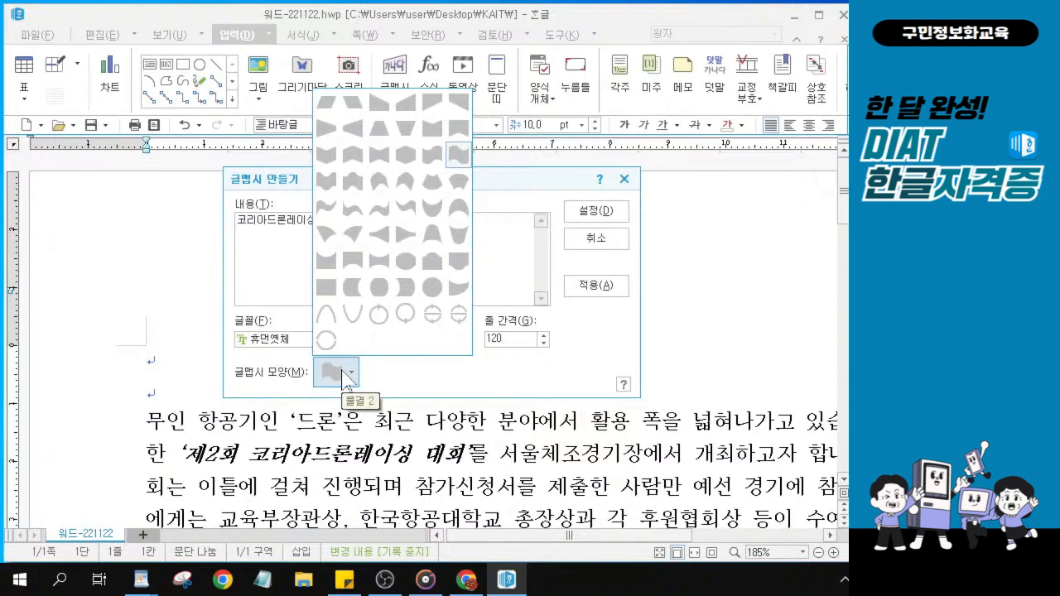
pyautogui.click(352, 126)
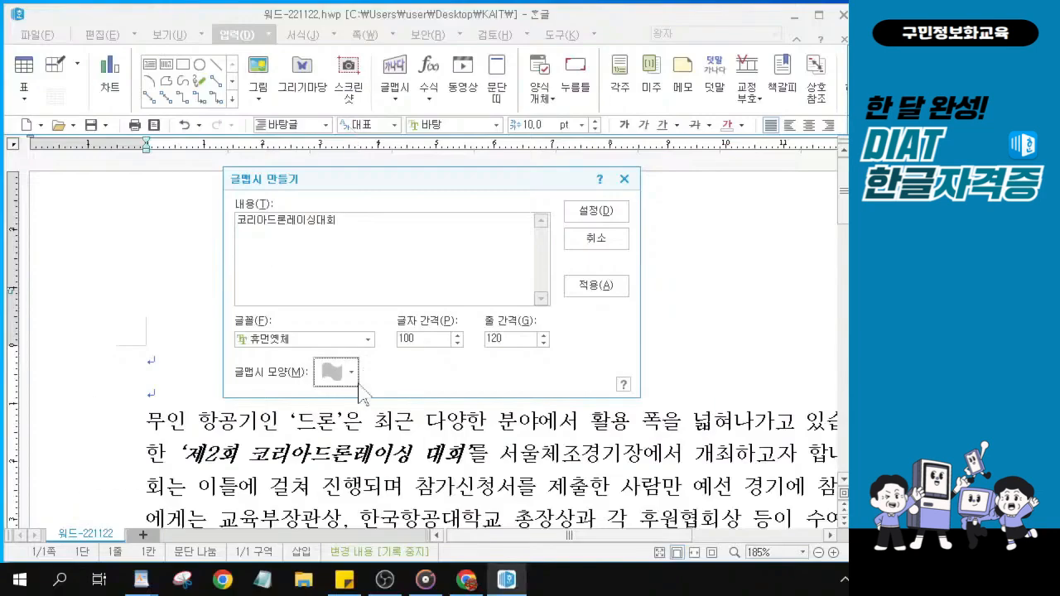
pyautogui.click(335, 372)
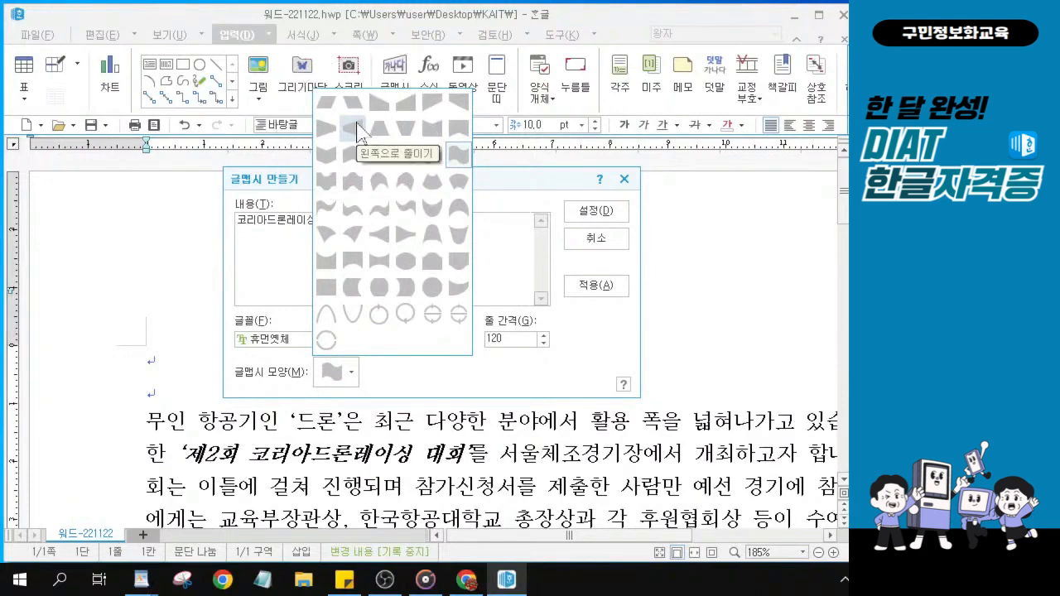
pyautogui.click(358, 130)
pyautogui.click(357, 130)
pyautogui.click(358, 130)
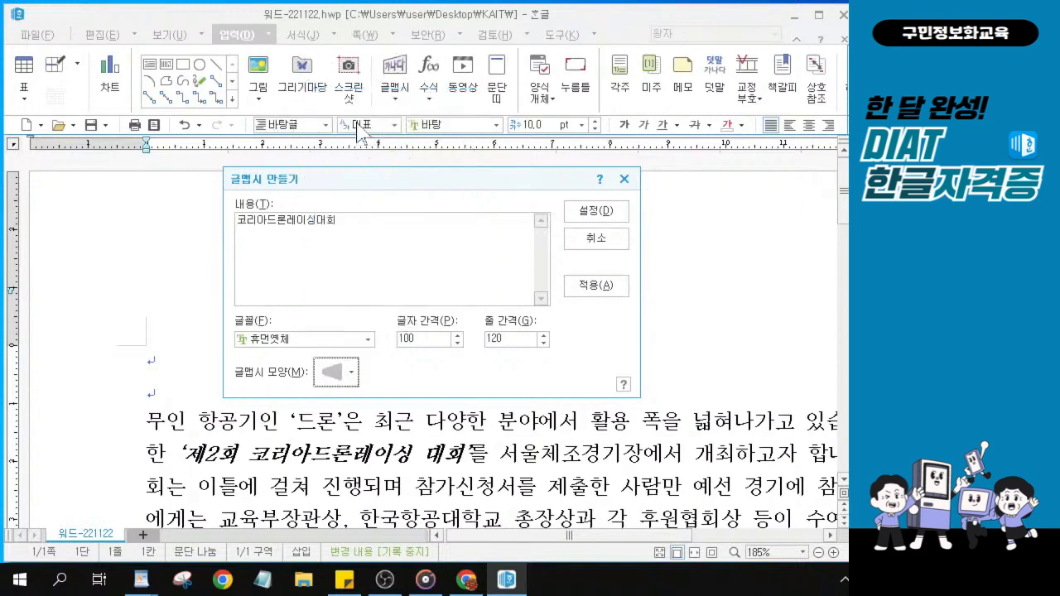
pyautogui.click(594, 212)
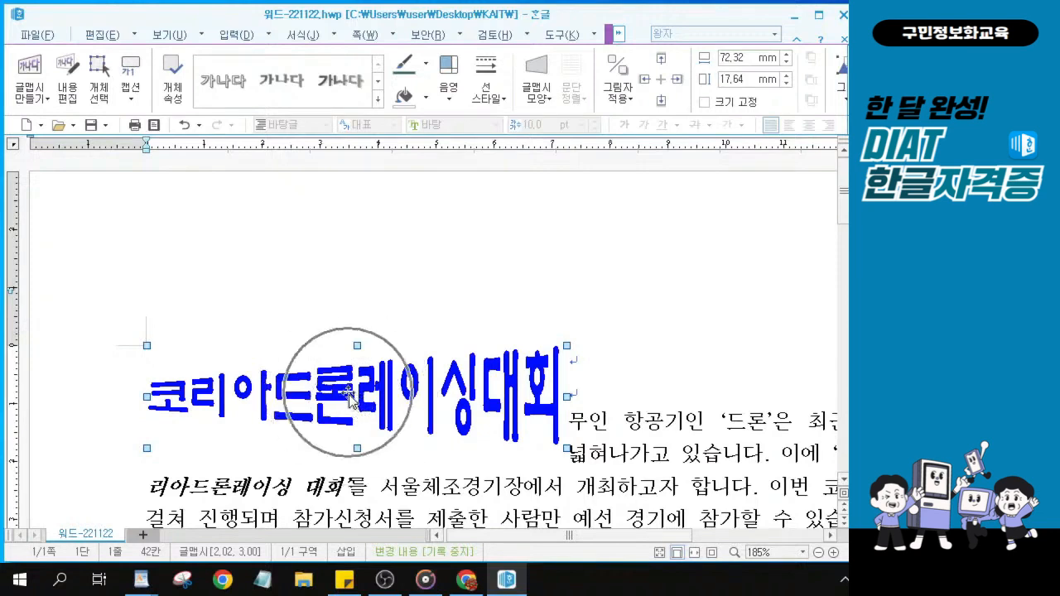
# In the 글맵시 title's object properties, set the width to 90 mm, the height to 20 mm, and enable 글자처럼 취급.
pyautogui.doubleClick(349, 400)
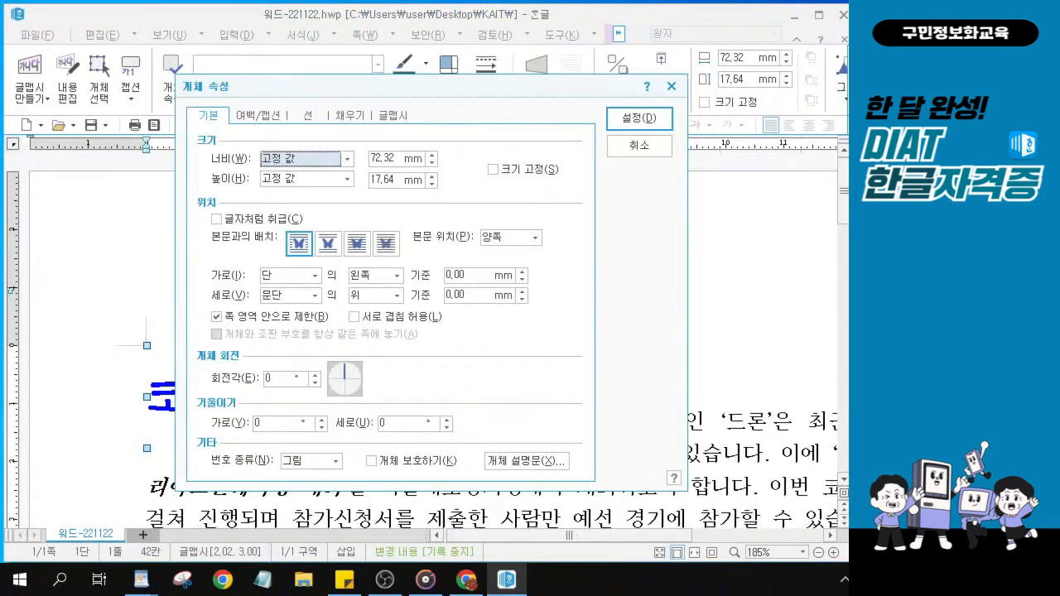
pyautogui.hotkey('ctrl', '2')
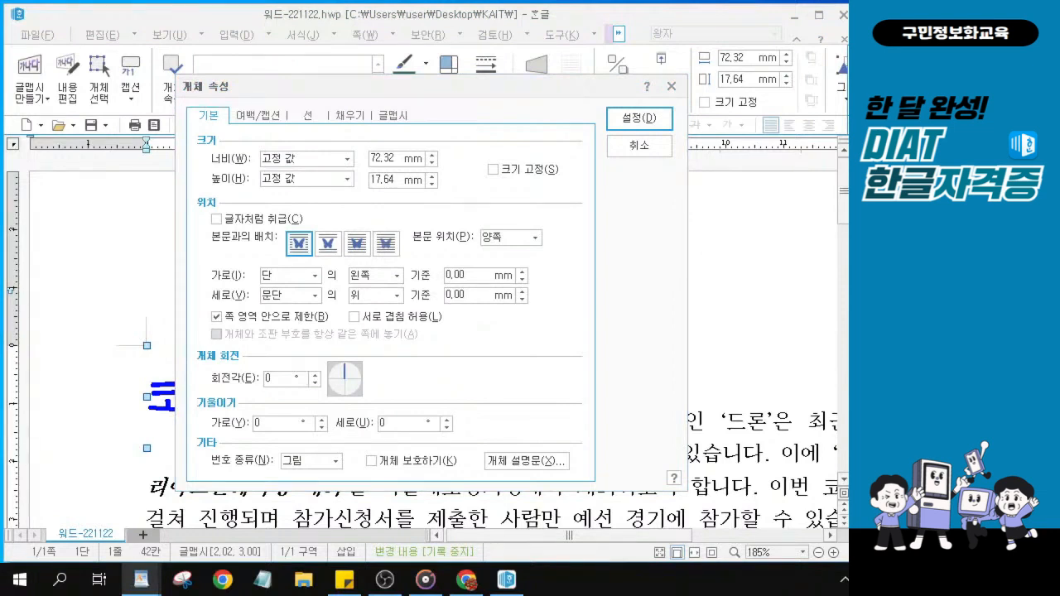
pyautogui.doubleClick(386, 158)
pyautogui.write('90')
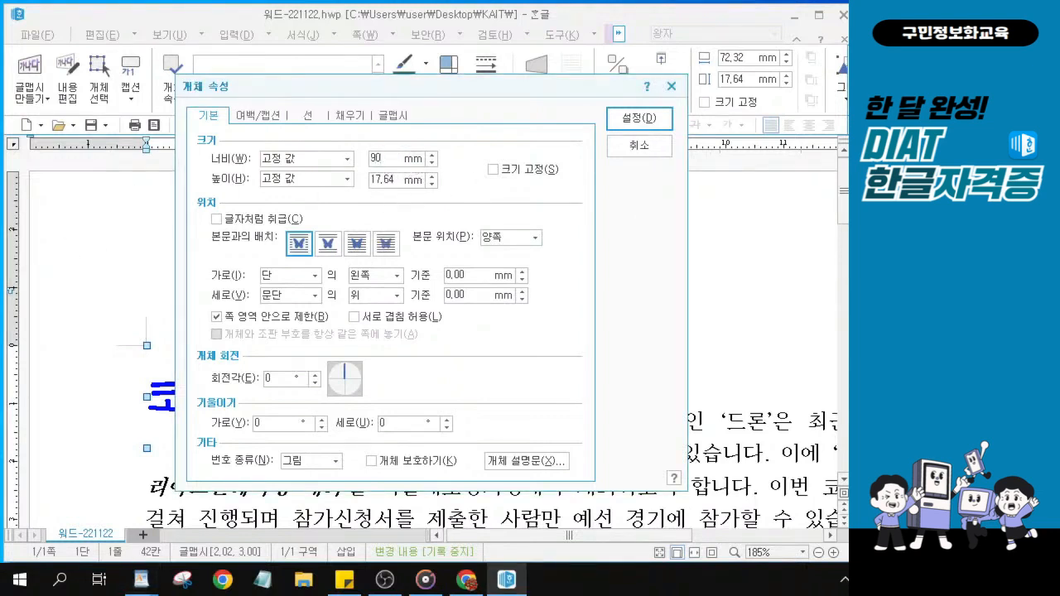
pyautogui.doubleClick(392, 180)
pyautogui.write('20')
pyautogui.click(216, 219)
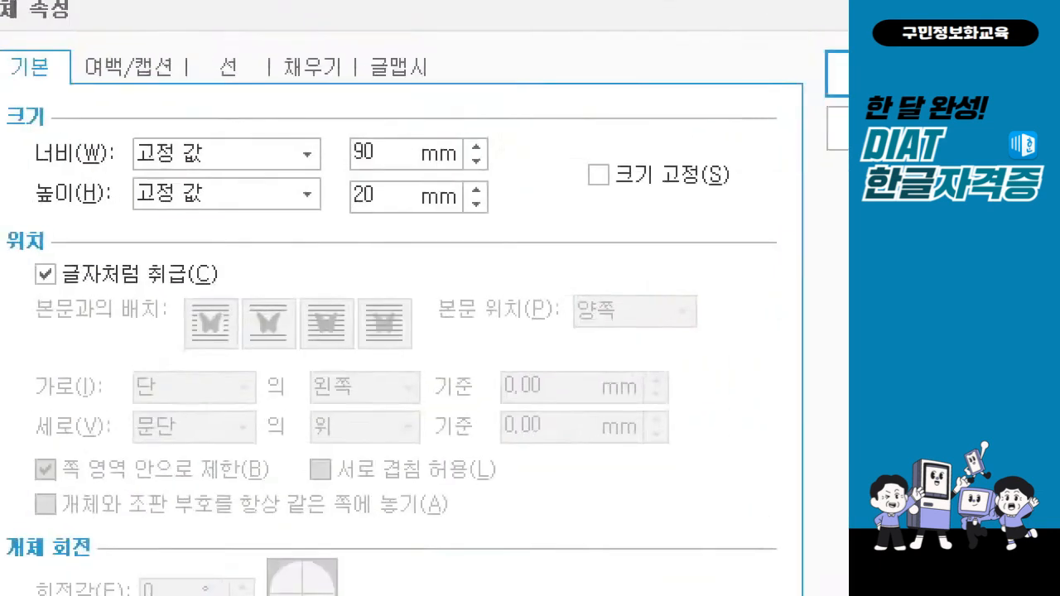
pyautogui.click(352, 164)
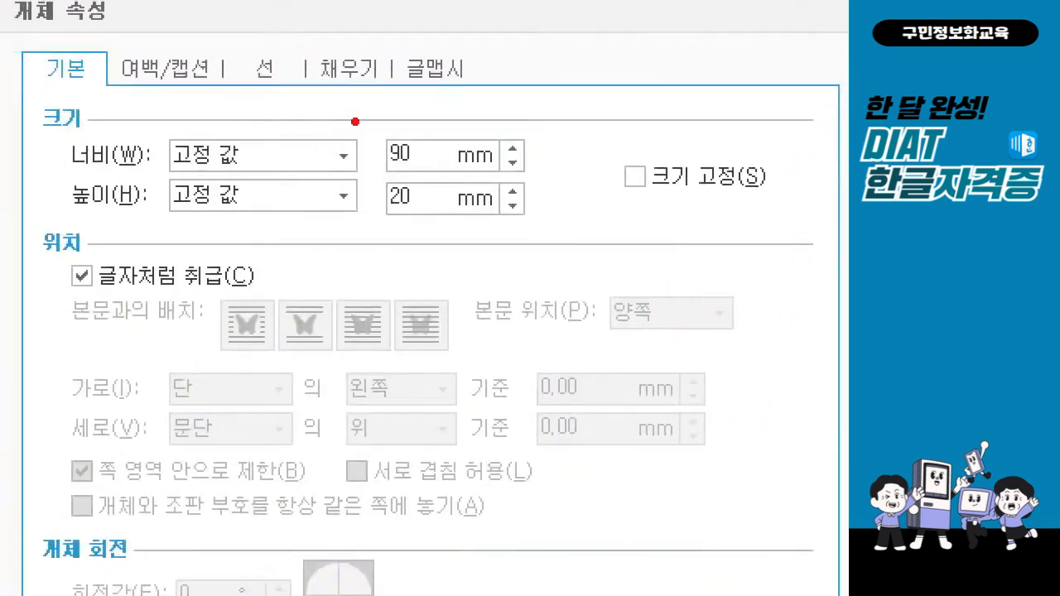
pyautogui.moveTo(355, 121); pyautogui.dragTo(445, 250)
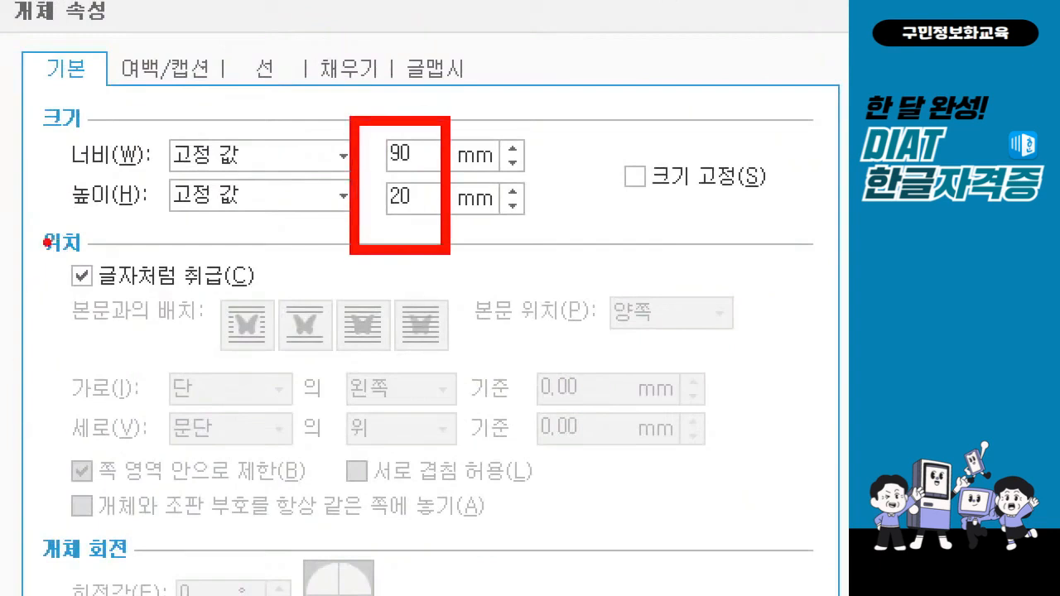
pyautogui.moveTo(39, 246)
pyautogui.mouseDown()
pyautogui.moveTo(40, 291)
pyautogui.moveTo(298, 303)
pyautogui.mouseUp()
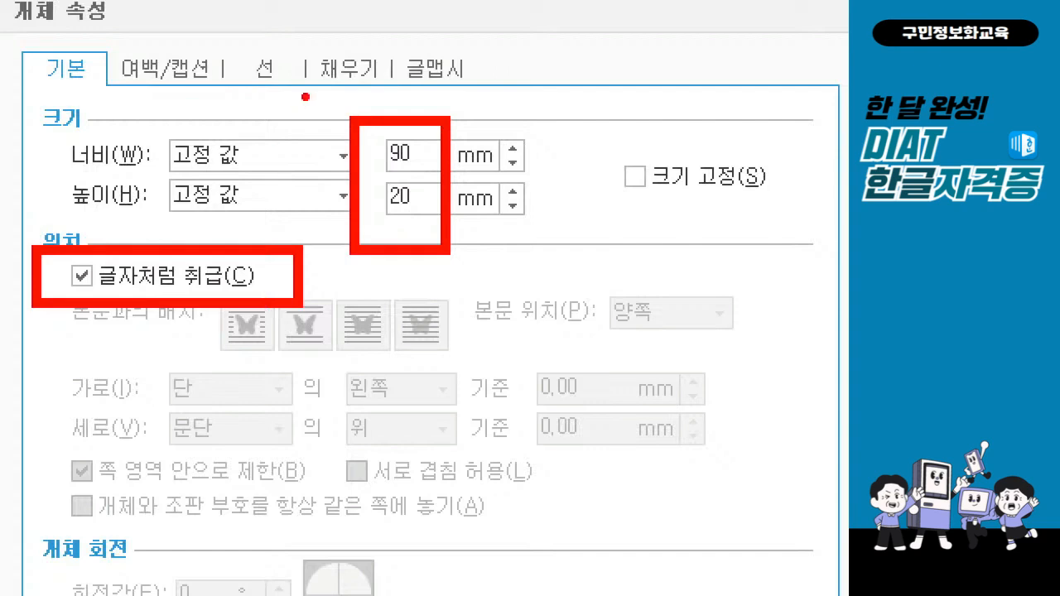
pyautogui.moveTo(295, 35)
pyautogui.mouseDown()
pyautogui.moveTo(361, 91)
pyautogui.moveTo(404, 96)
pyautogui.mouseUp()
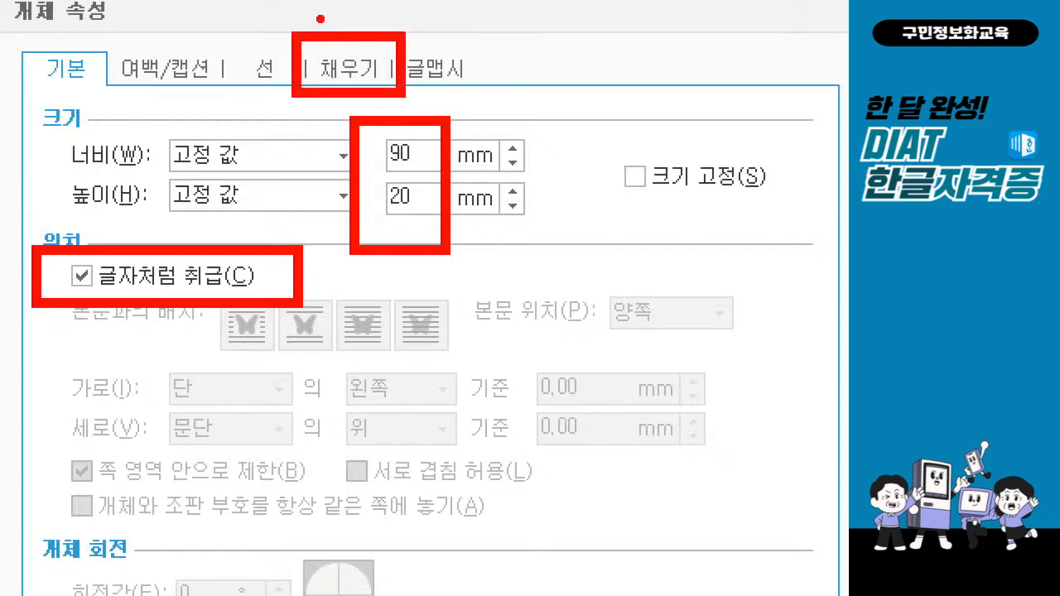
pyautogui.moveTo(322, 15); pyautogui.dragTo(414, 2)
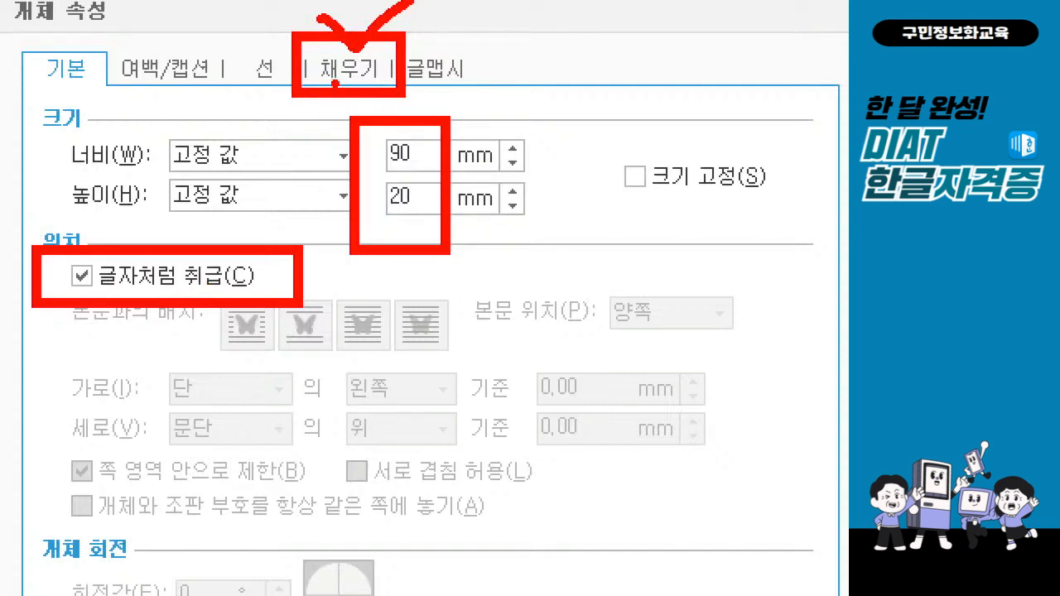
# Fill the 글맵시 title with the solid magenta base colour from the palette and apply the object properties.
pyautogui.press('e')
pyautogui.moveTo(328, 47); pyautogui.dragTo(413, 2)
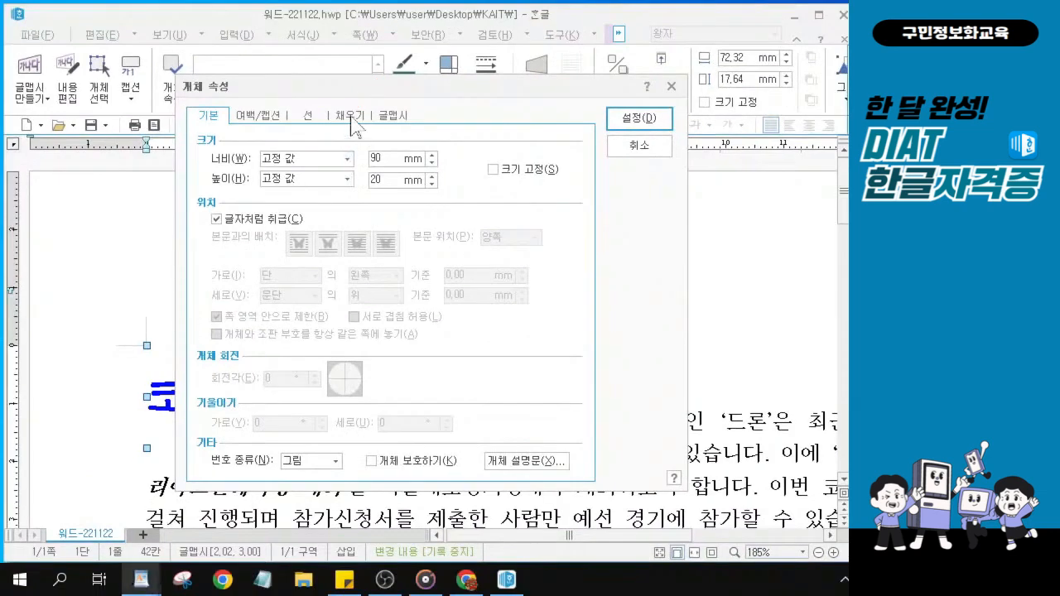
pyautogui.click(352, 71)
pyautogui.press('ctrl')
pyautogui.press('ctrl')
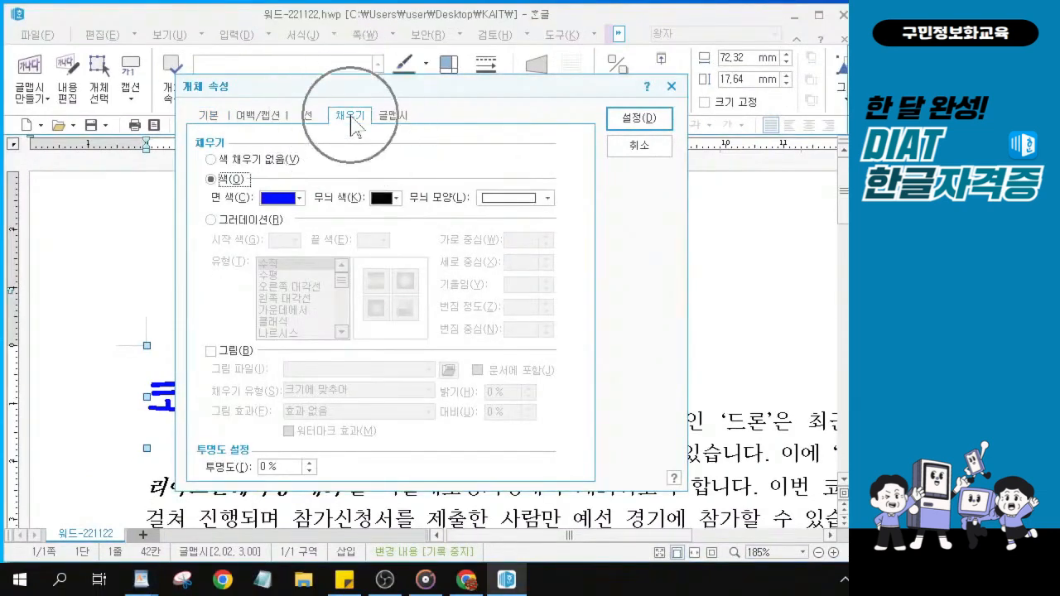
pyautogui.press('ctrl')
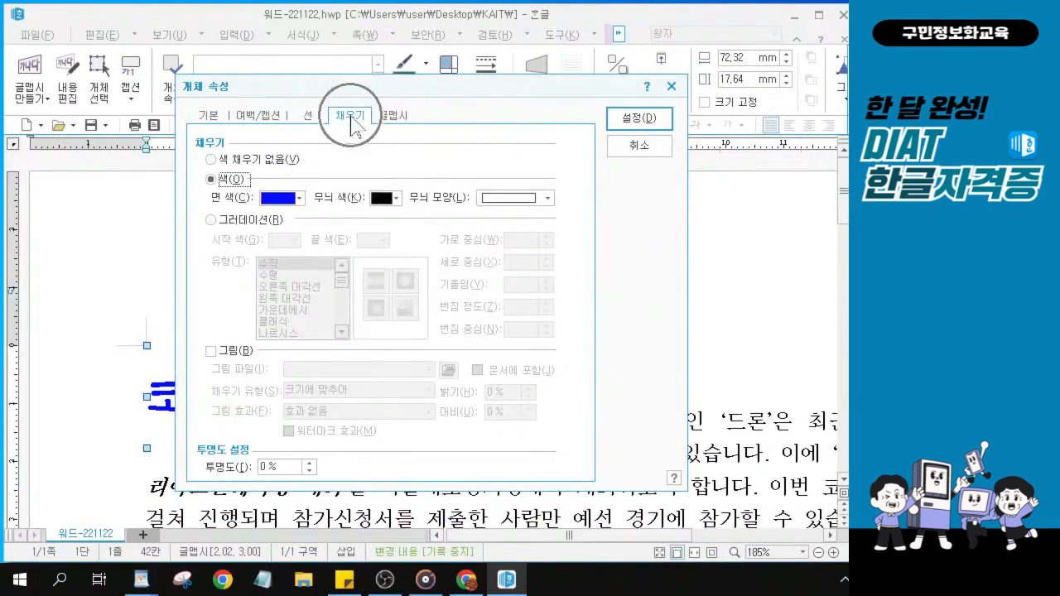
pyautogui.click(299, 198)
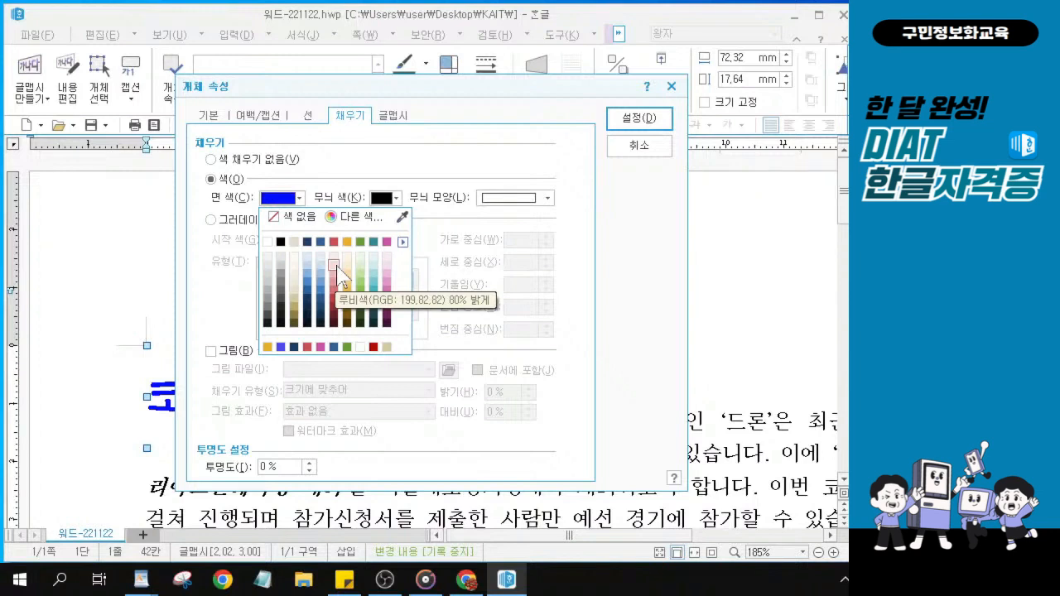
pyautogui.click(401, 244)
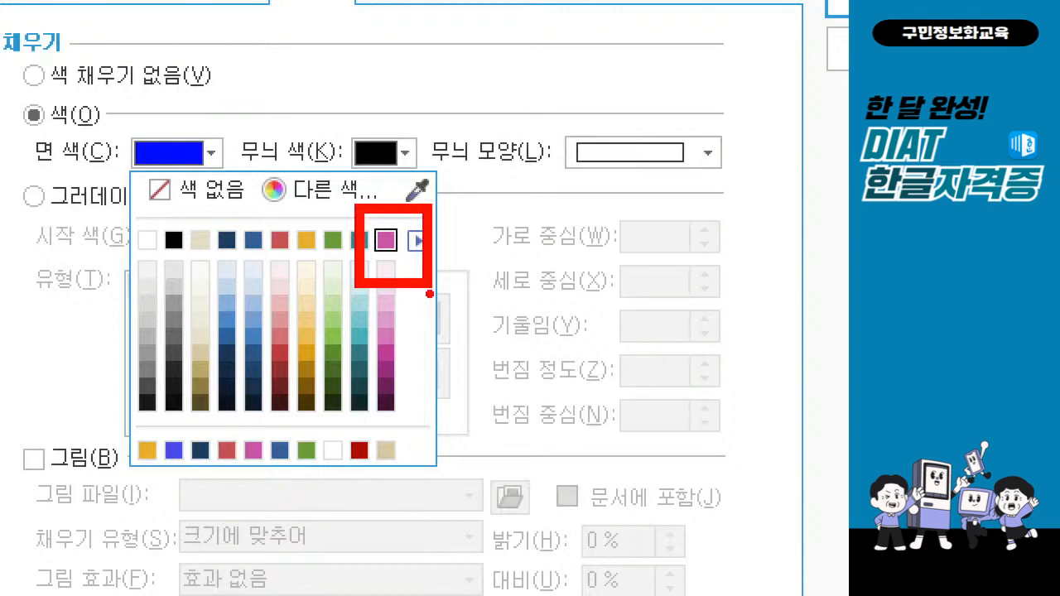
pyautogui.press('Escape')
pyautogui.click(212, 153)
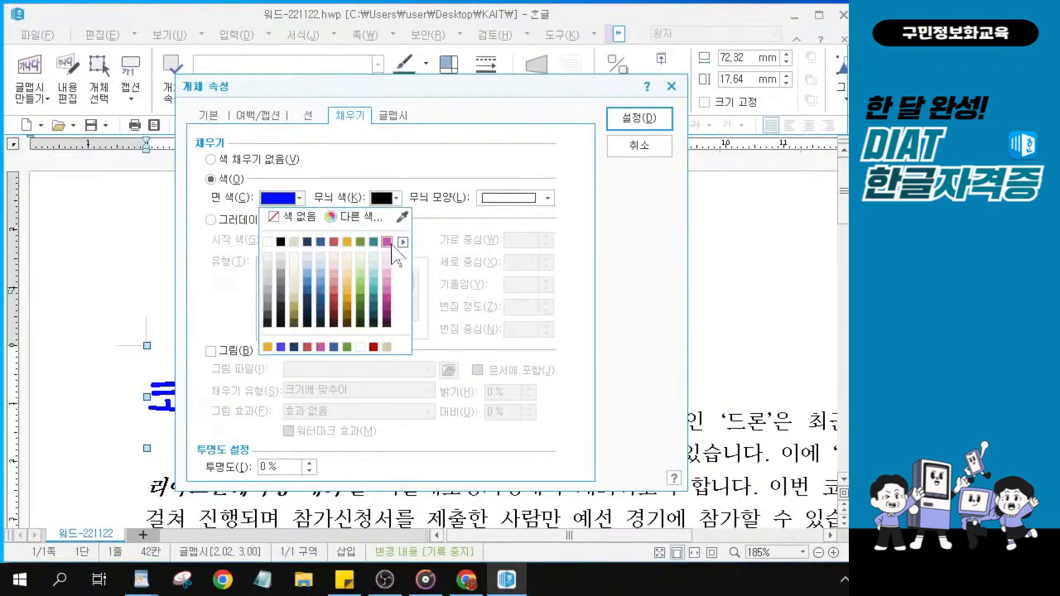
pyautogui.click(385, 241)
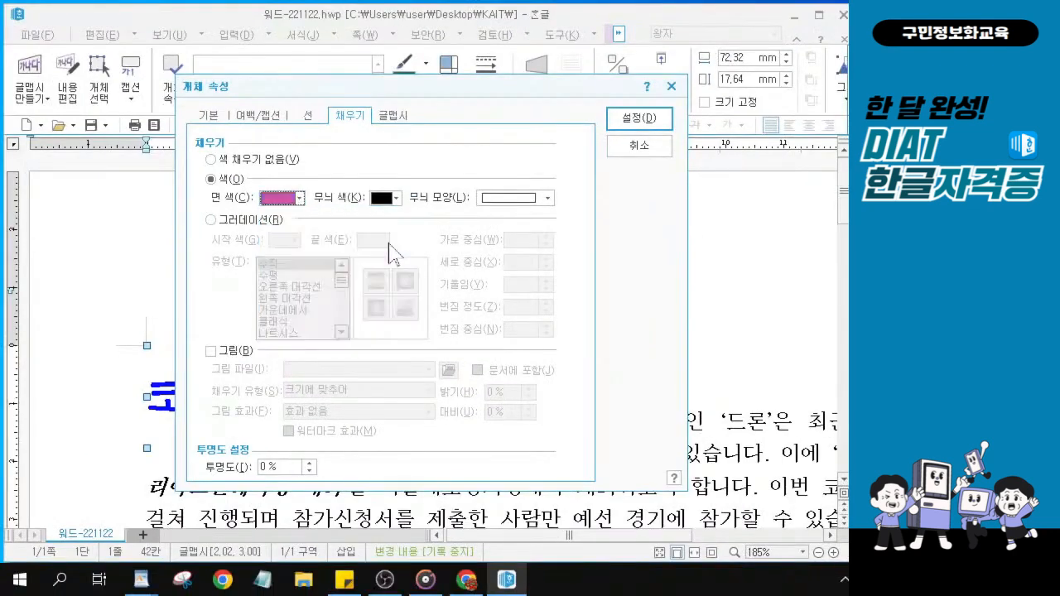
pyautogui.click(641, 119)
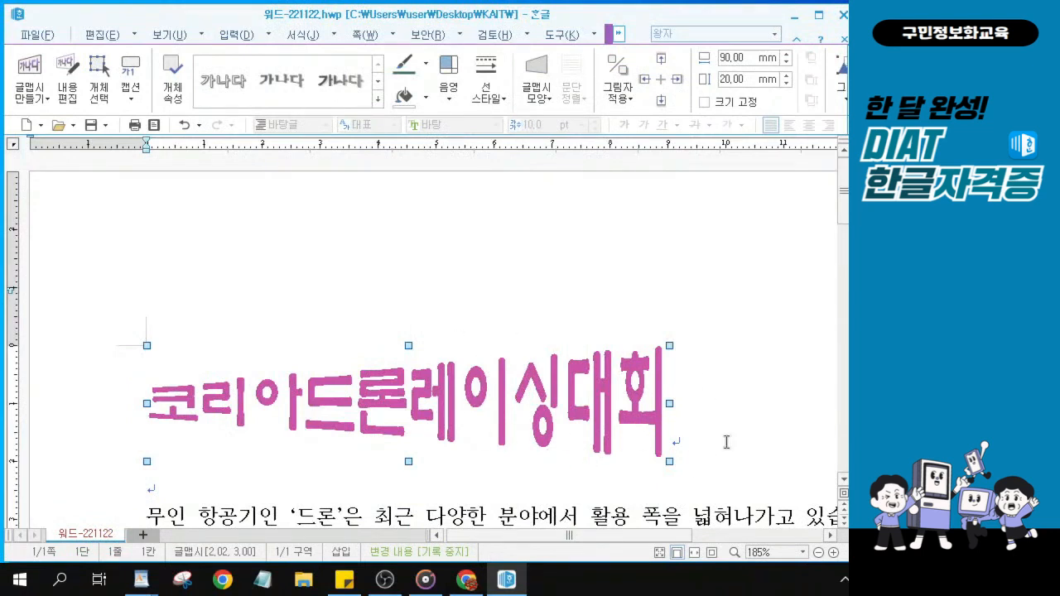
# Centre-align the paragraph that holds the 글맵시 title.
pyautogui.press('ctrl')
pyautogui.press('ctrl')
pyautogui.press('ctrl')
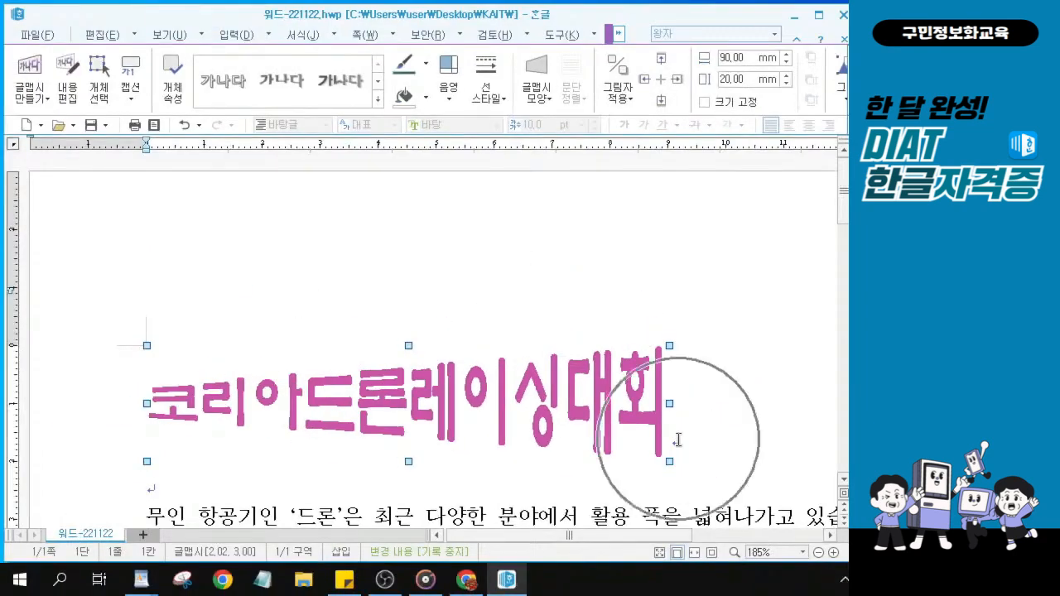
pyautogui.click(679, 440)
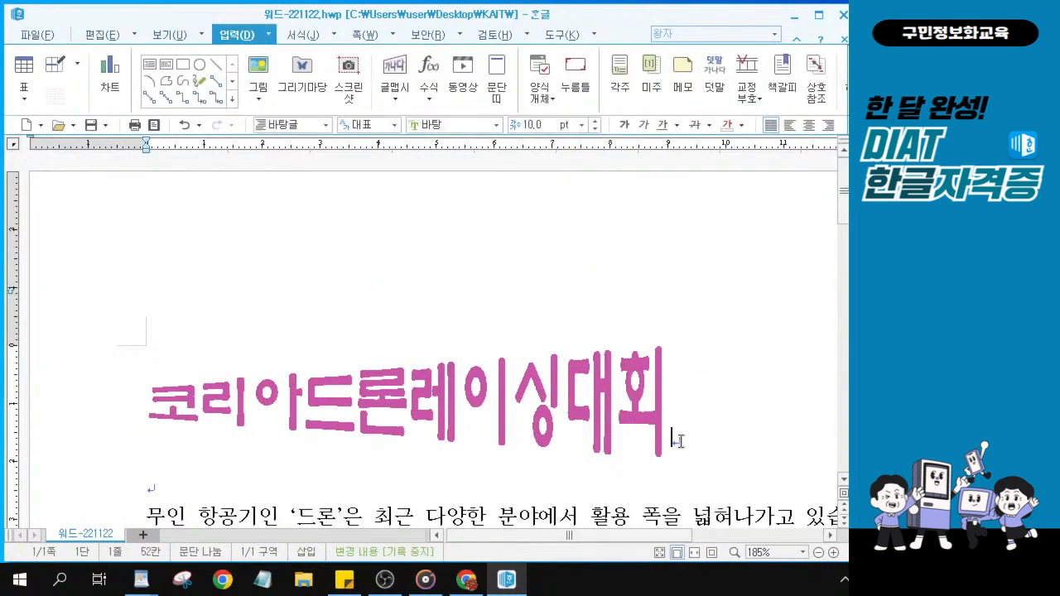
pyautogui.click(810, 127)
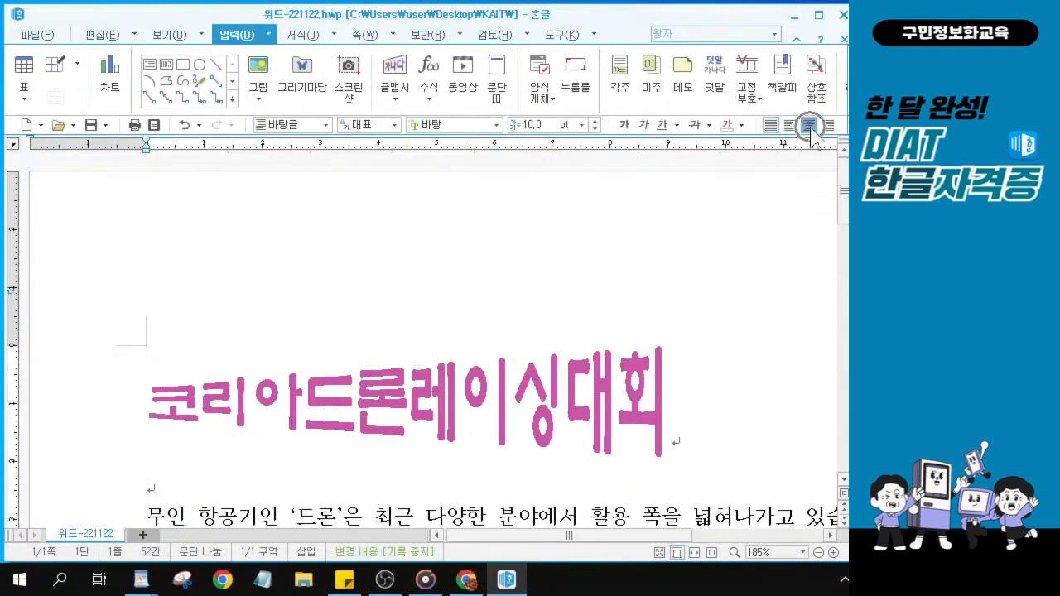
pyautogui.hotkey('alt', 'Tab')
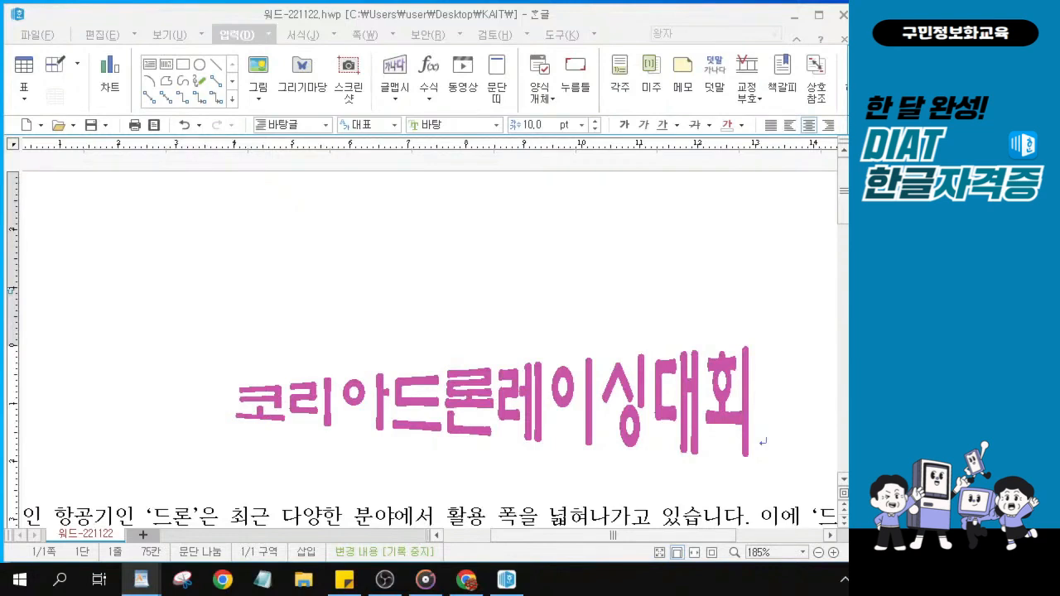
# Create a header (머리말) for 양 쪽 with the template 없음.
pyautogui.click(365, 37)
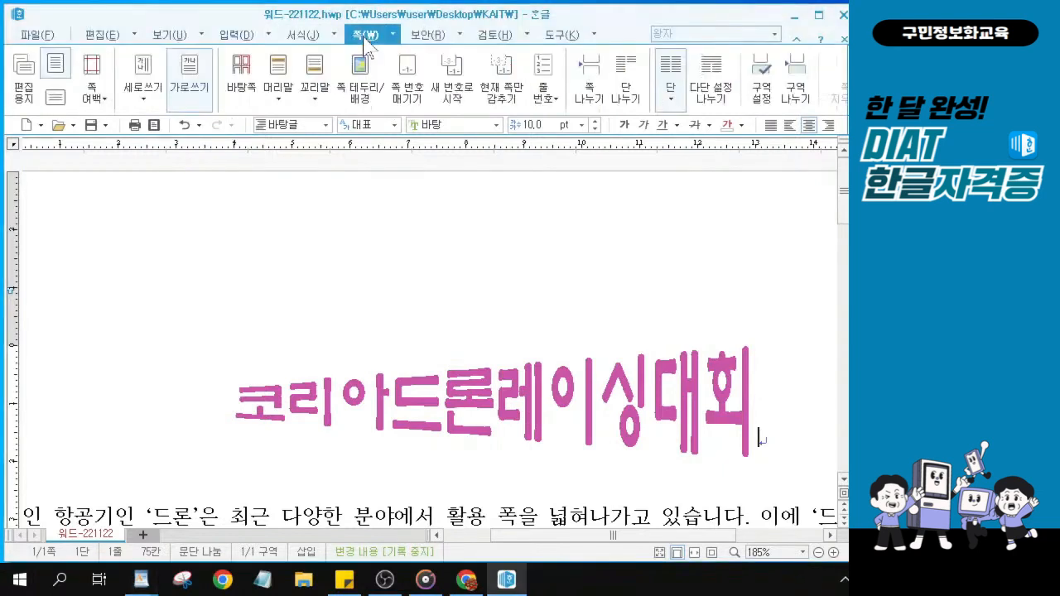
pyautogui.click(365, 36)
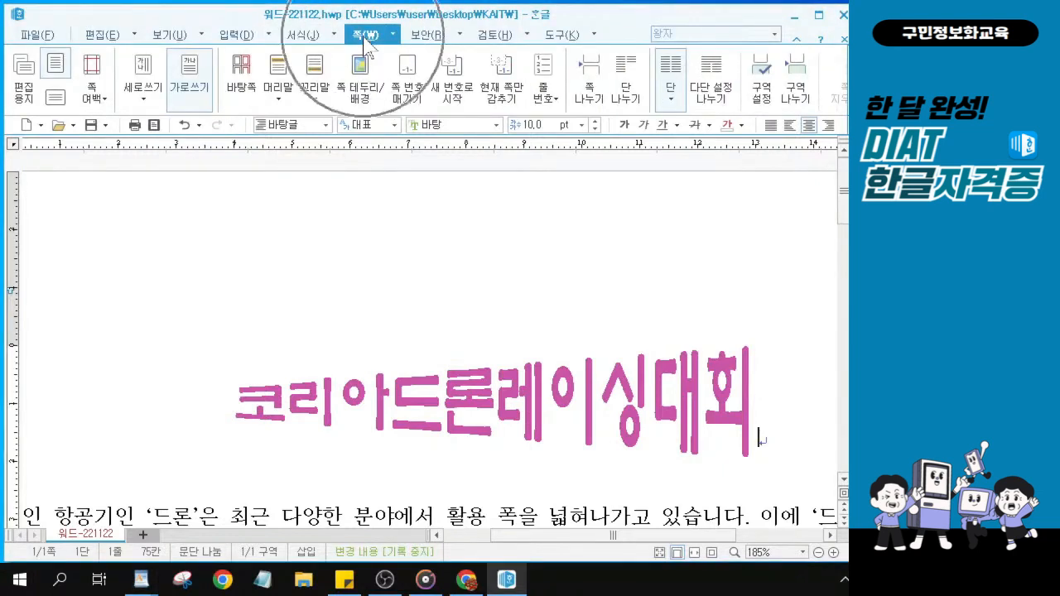
pyautogui.click(277, 98)
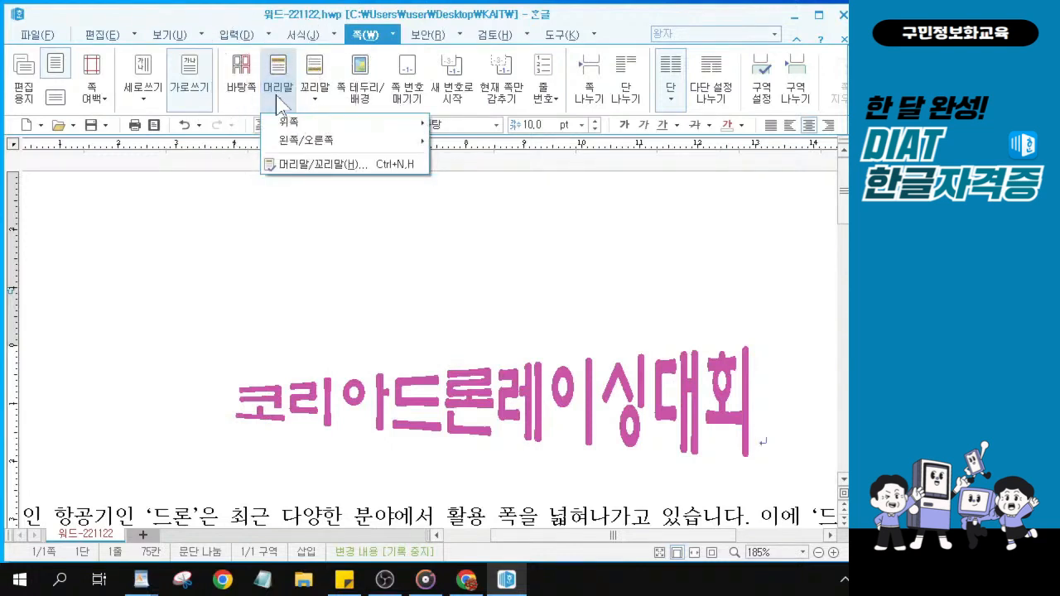
pyautogui.click(303, 167)
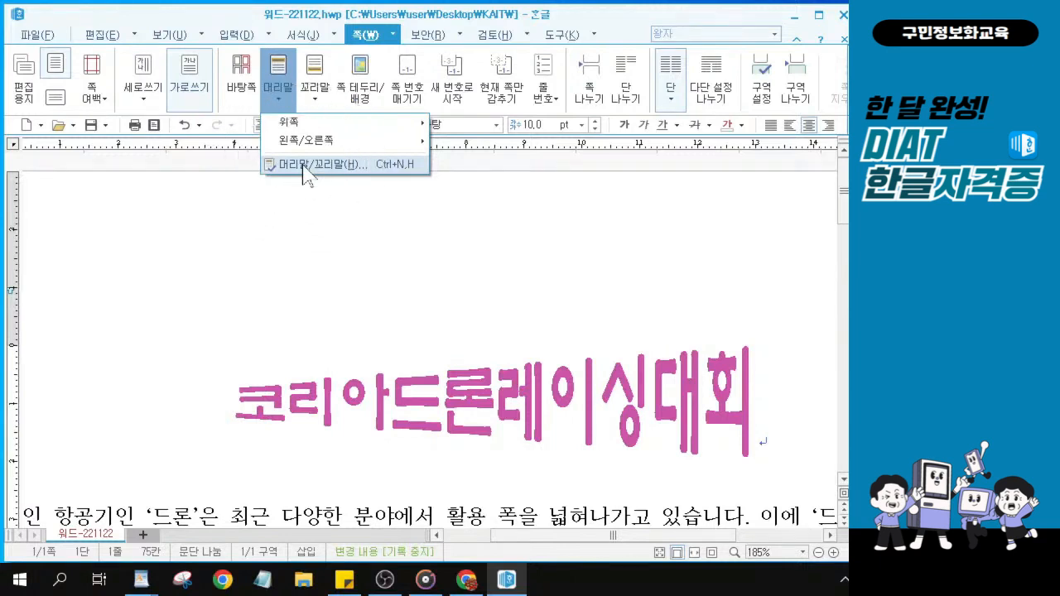
pyautogui.click(305, 165)
pyautogui.click(339, 255)
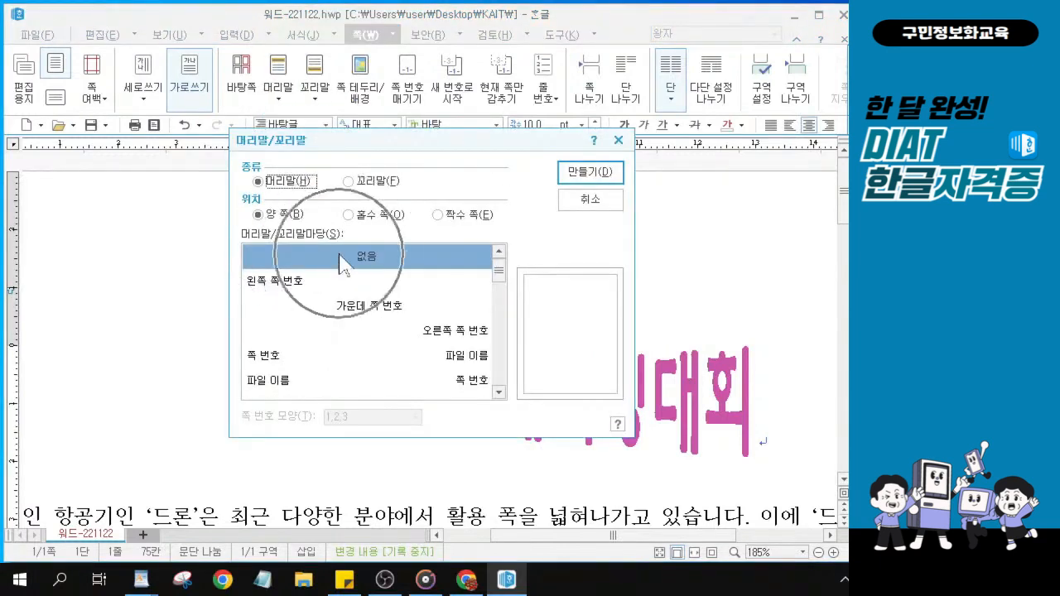
pyautogui.click(588, 174)
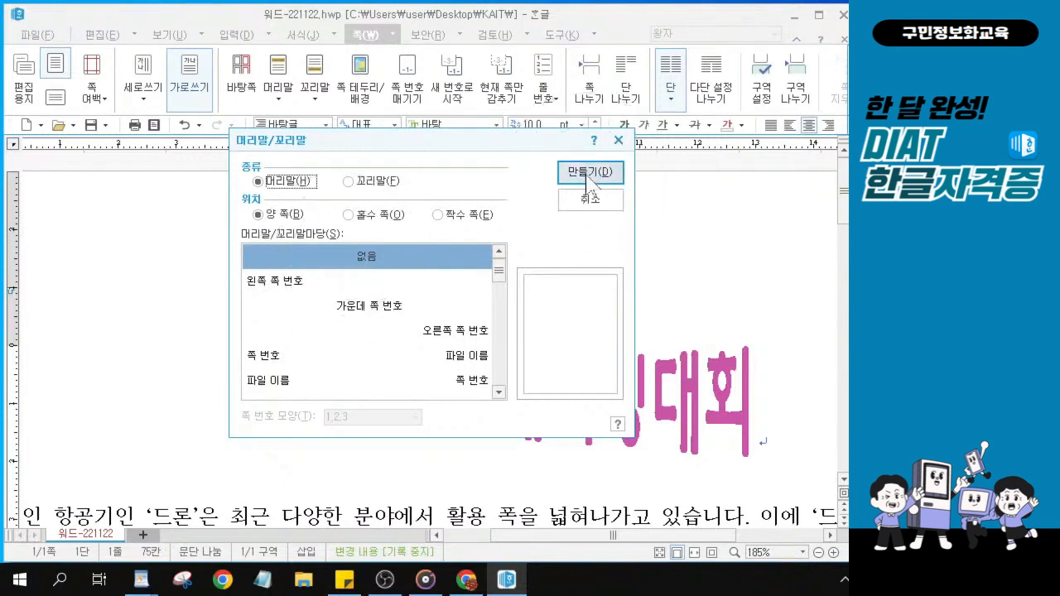
pyautogui.click(585, 173)
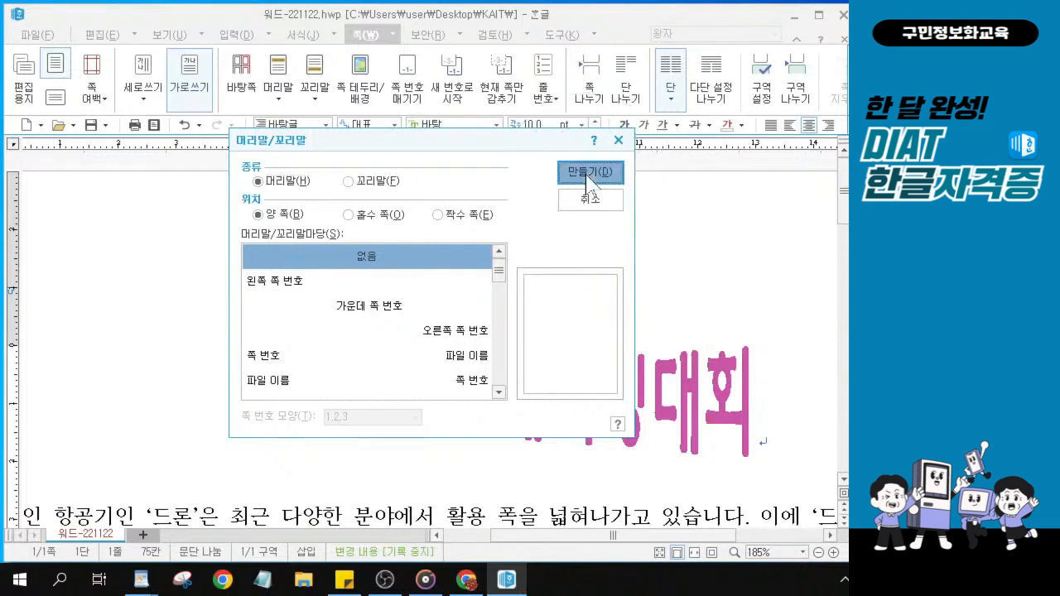
pyautogui.click(587, 174)
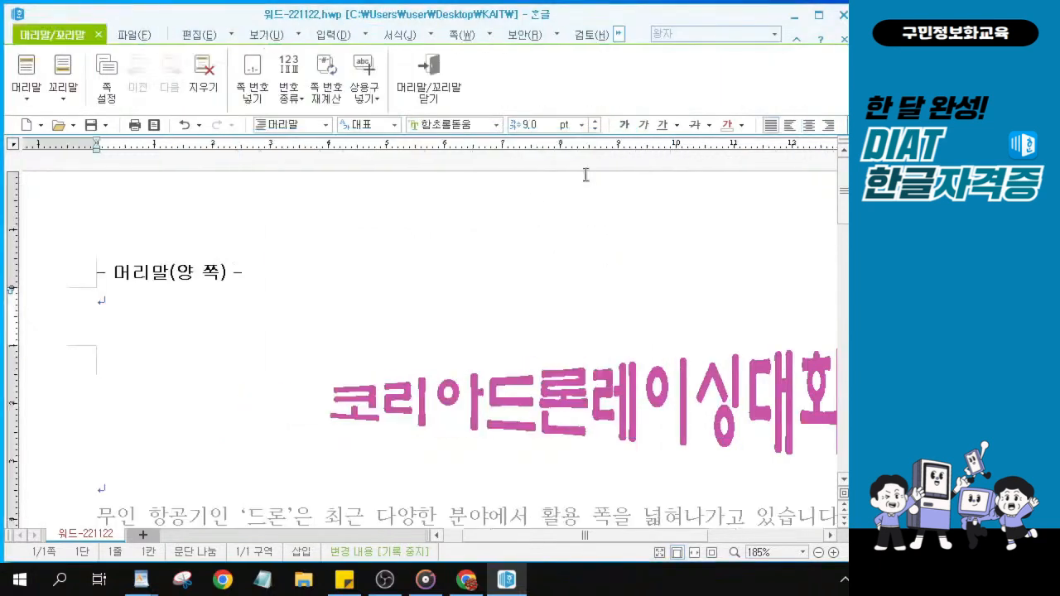
# Enter DIAT as the header text and select it.
pyautogui.press('ctrl')
pyautogui.press('ctrl')
pyautogui.press('ctrl')
pyautogui.write('DIAT')
pyautogui.click(143, 302)
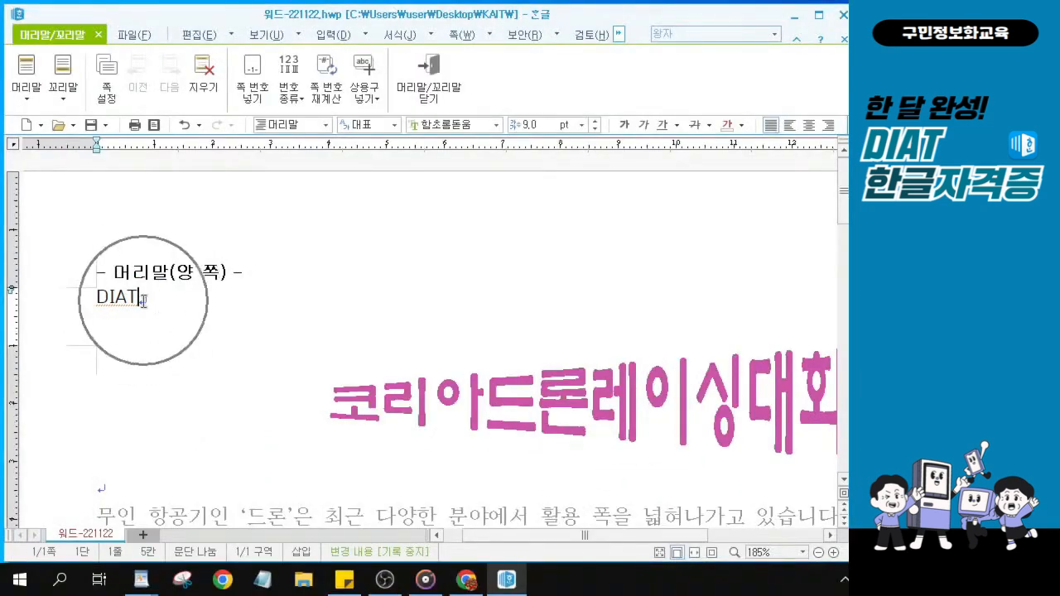
pyautogui.moveTo(144, 301); pyautogui.dragTo(86, 296)
pyautogui.click(141, 294)
pyautogui.click(143, 295)
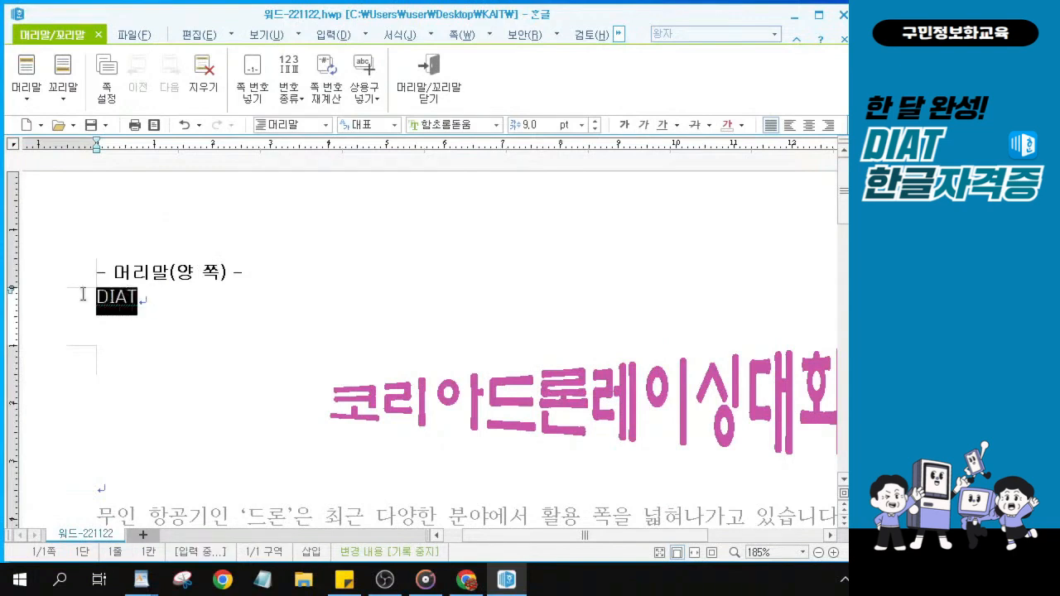
pyautogui.press('ctrl')
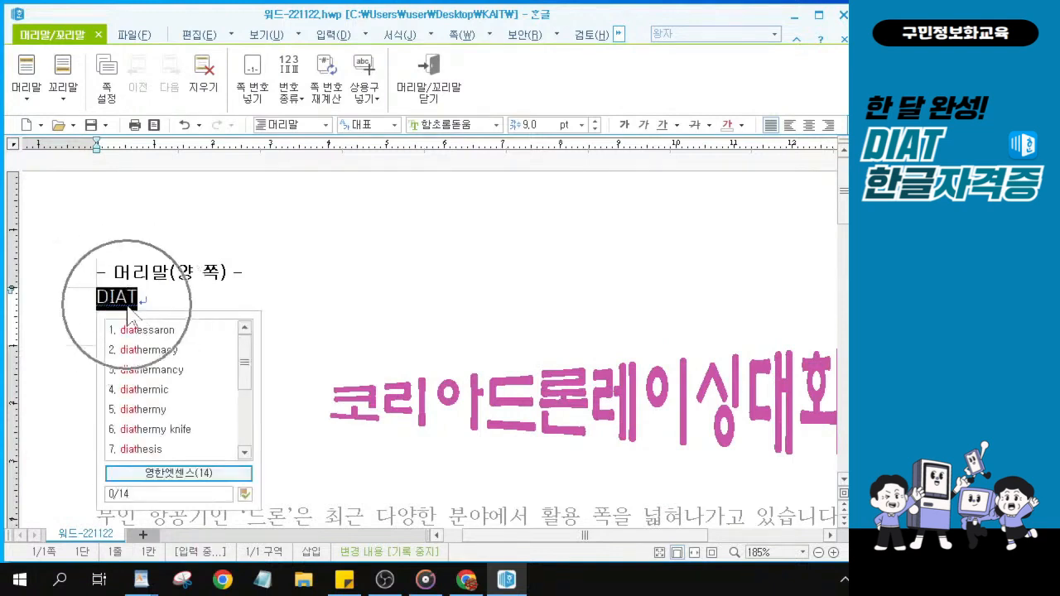
pyautogui.press('ctrl')
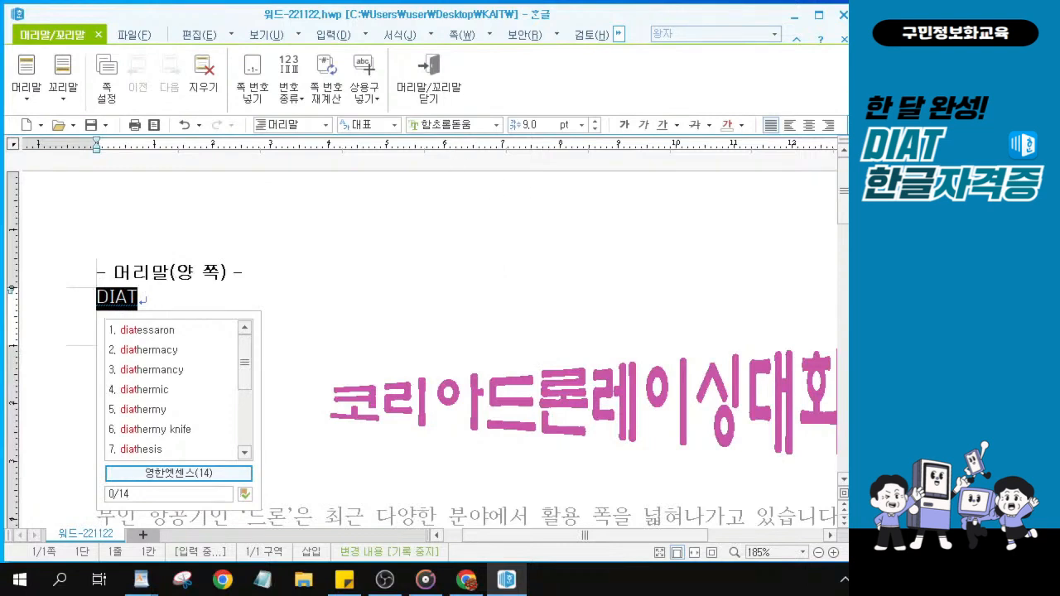
pyautogui.press('ctrl')
pyautogui.press('ctrl')
pyautogui.press('Escape')
pyautogui.press('ctrl')
pyautogui.press('ctrl')
pyautogui.press('ctrl')
pyautogui.write('ehe')
pyautogui.press('BackSpace')
pyautogui.press('BackSpace')
pyautogui.press('BackSpace')
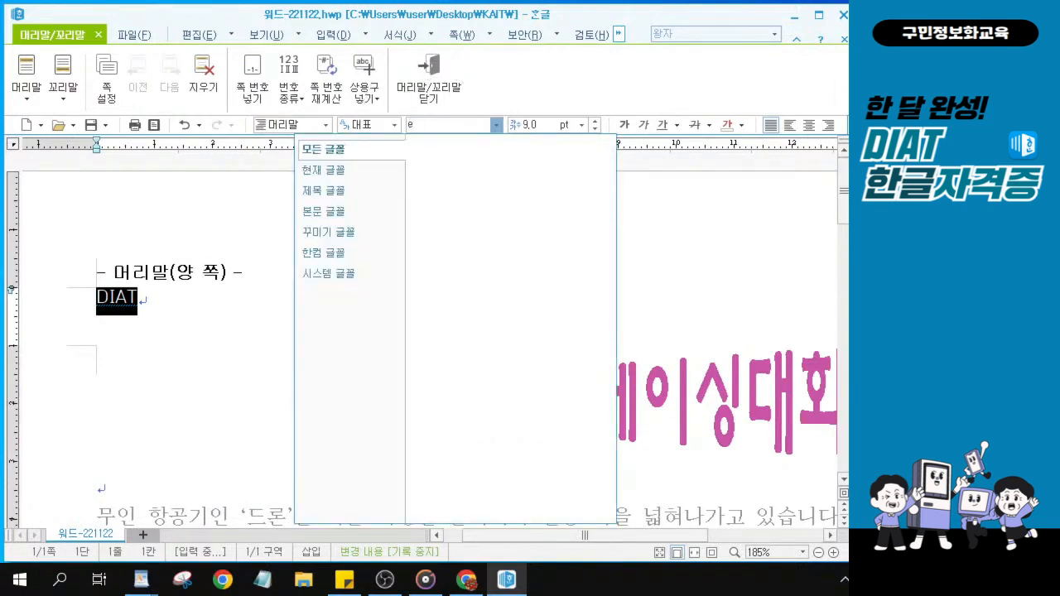
pyautogui.write('돋')
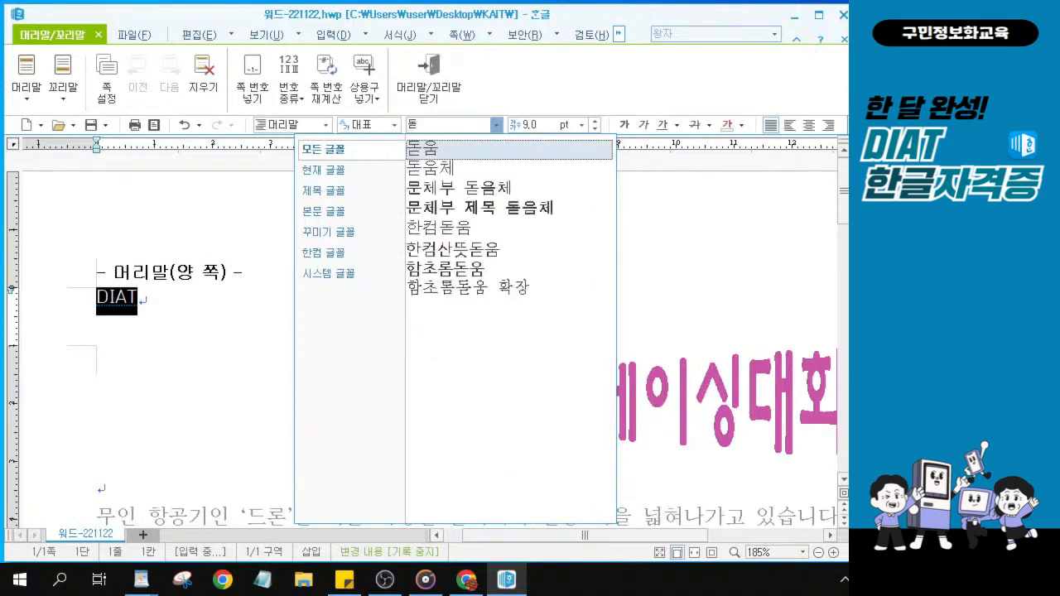
pyautogui.press('Escape')
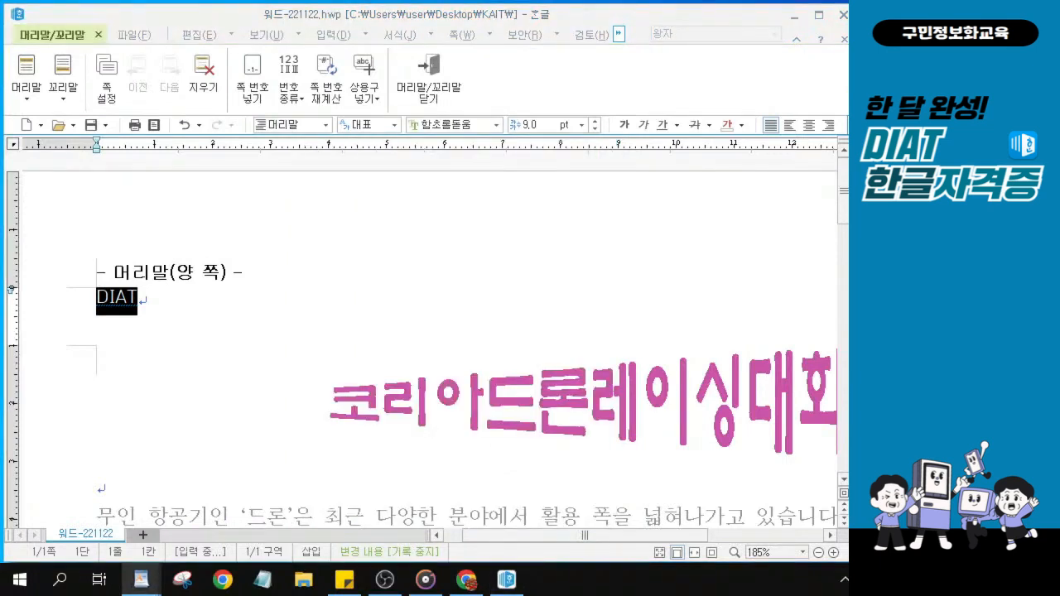
pyautogui.click(460, 125)
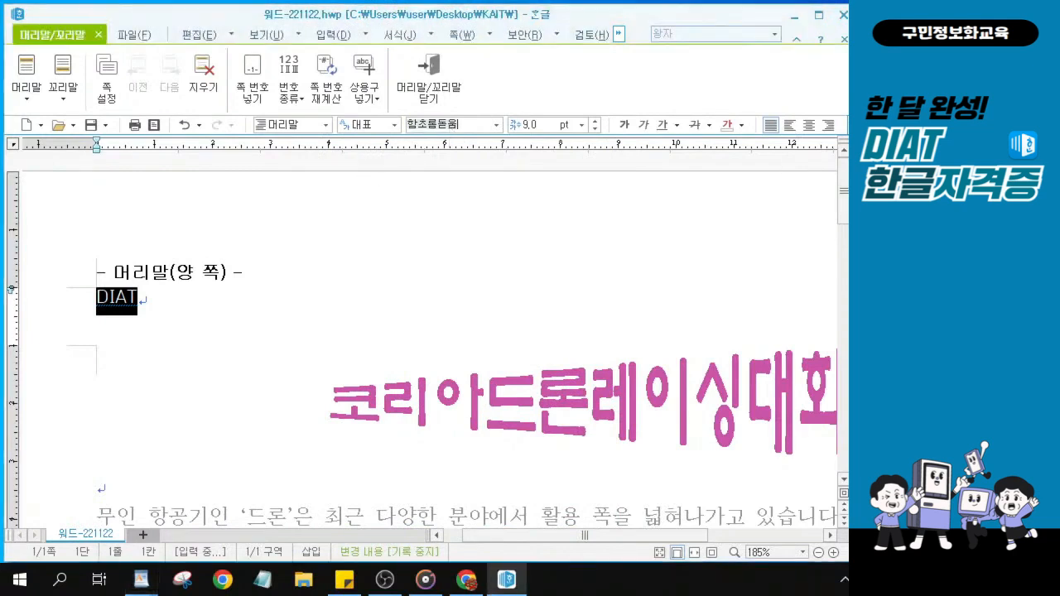
pyautogui.write('돋')
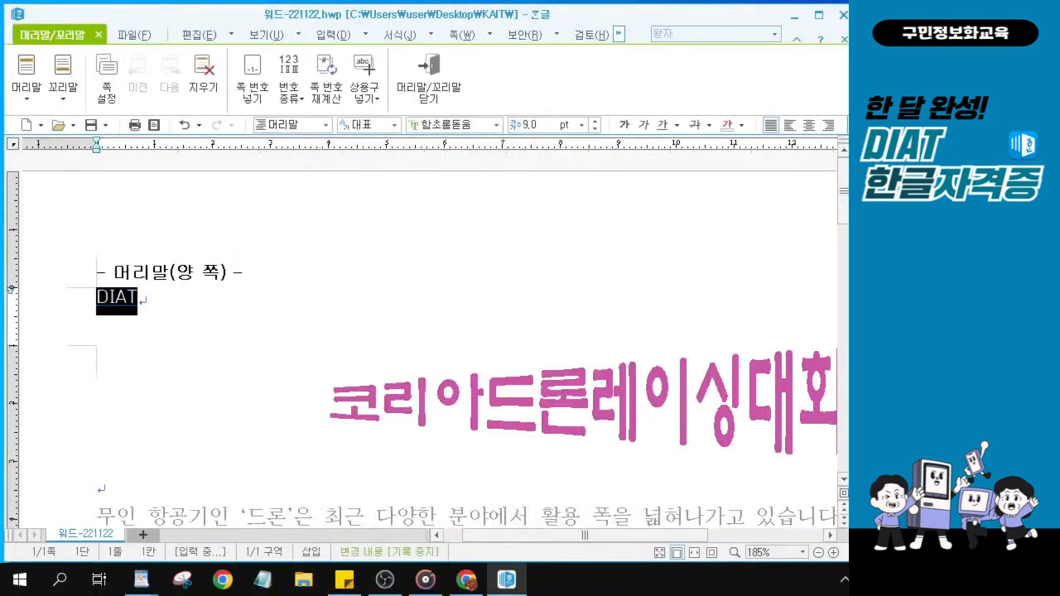
# Set the font of the selected header text DIAT to 돋움.
pyautogui.click(449, 126)
pyautogui.write('돋')
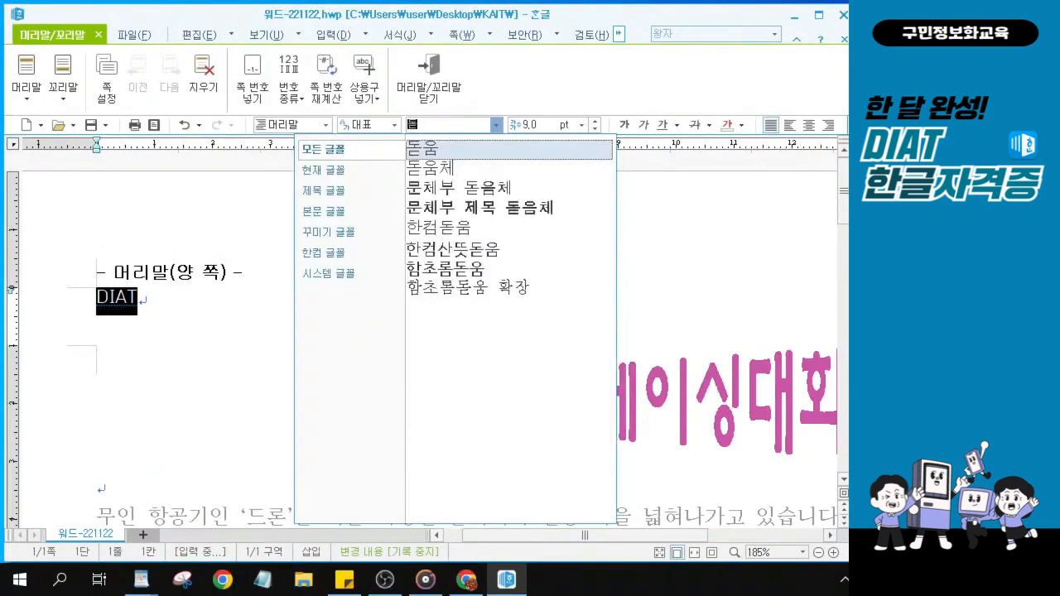
pyautogui.click(439, 152)
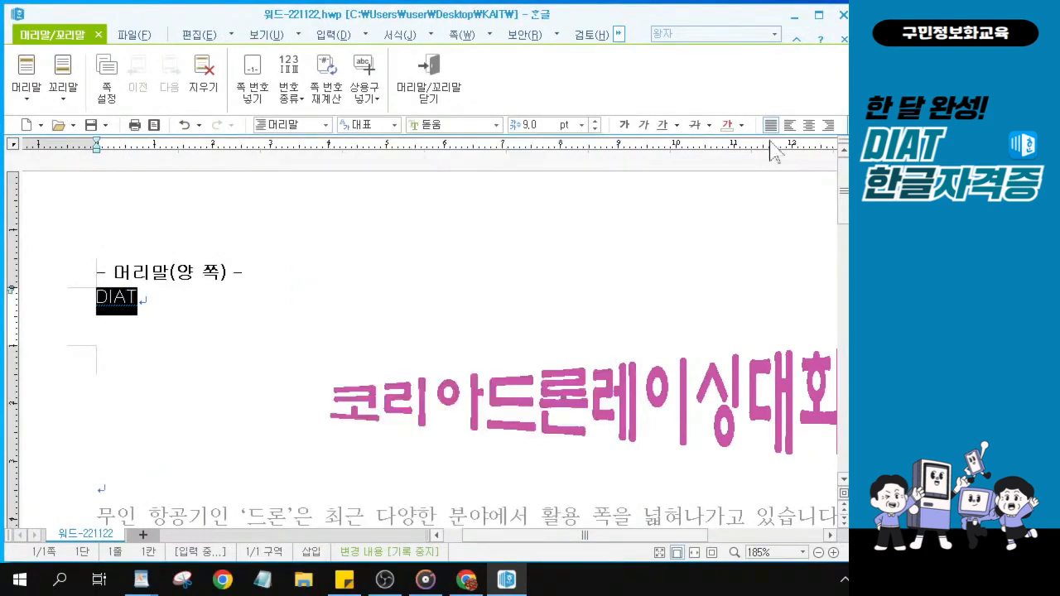
# Right-align the header text DIAT and close header editing.
pyautogui.click(828, 124)
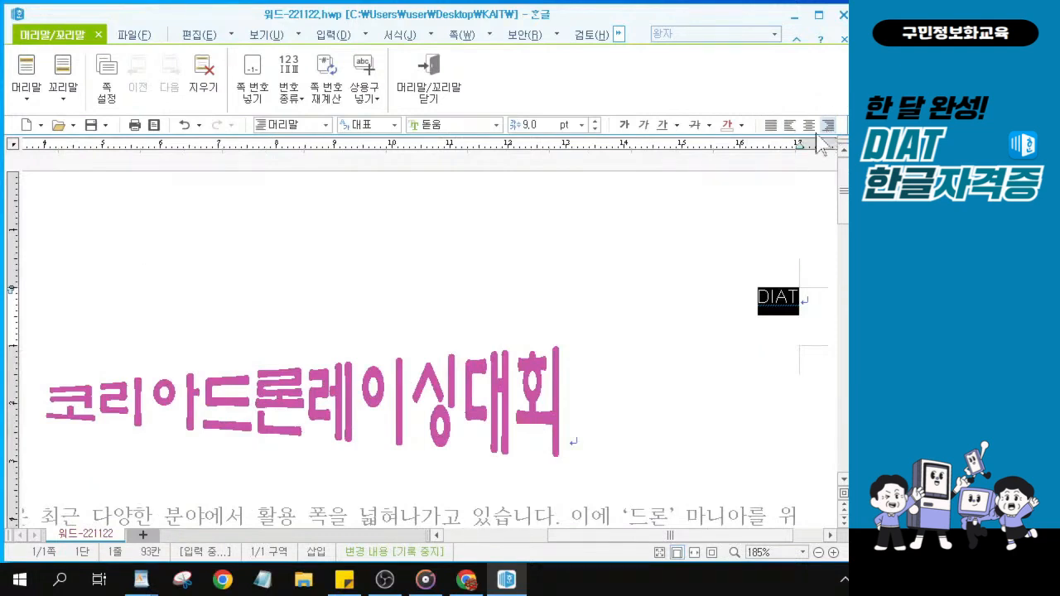
pyautogui.click(427, 92)
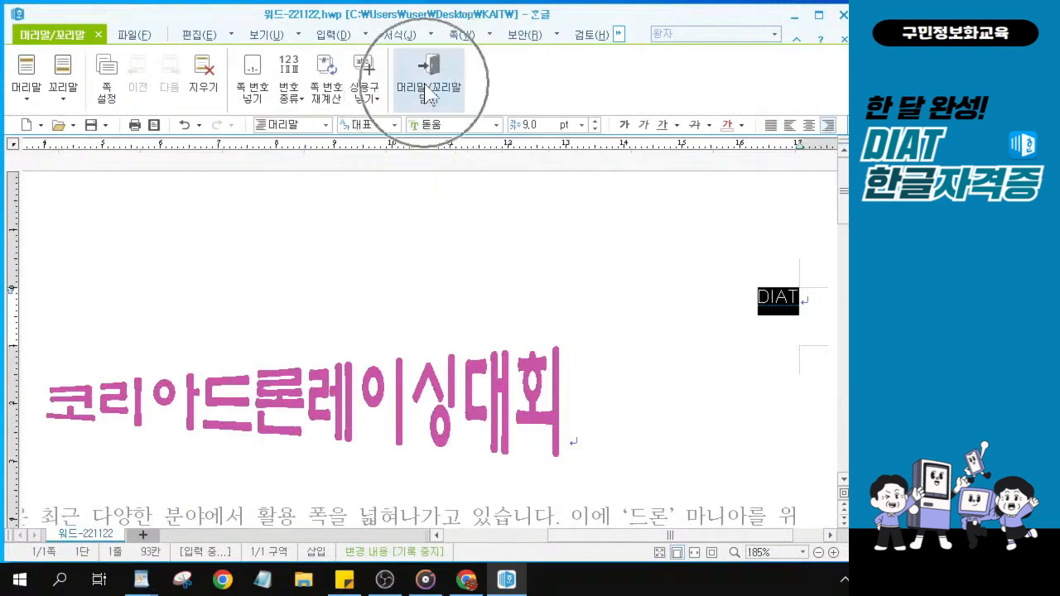
pyautogui.click(427, 92)
pyautogui.click(427, 91)
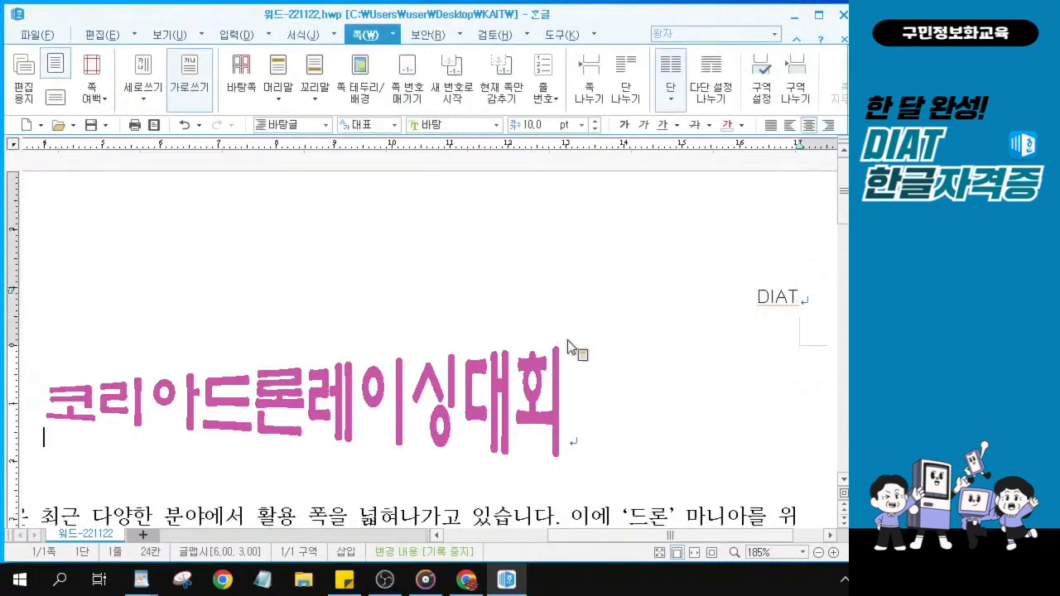
pyautogui.hotkey('alt', 'Tab')
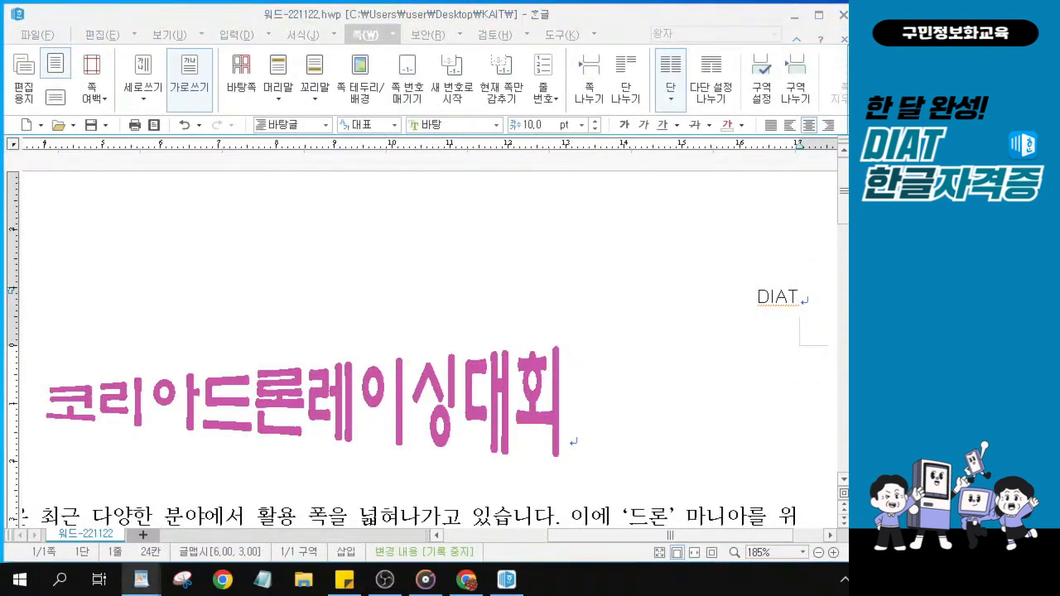
# Start page numbering (쪽 번호 매기기) and place the number at the bottom centre of the page.
pyautogui.click(365, 39)
pyautogui.press('ctrl')
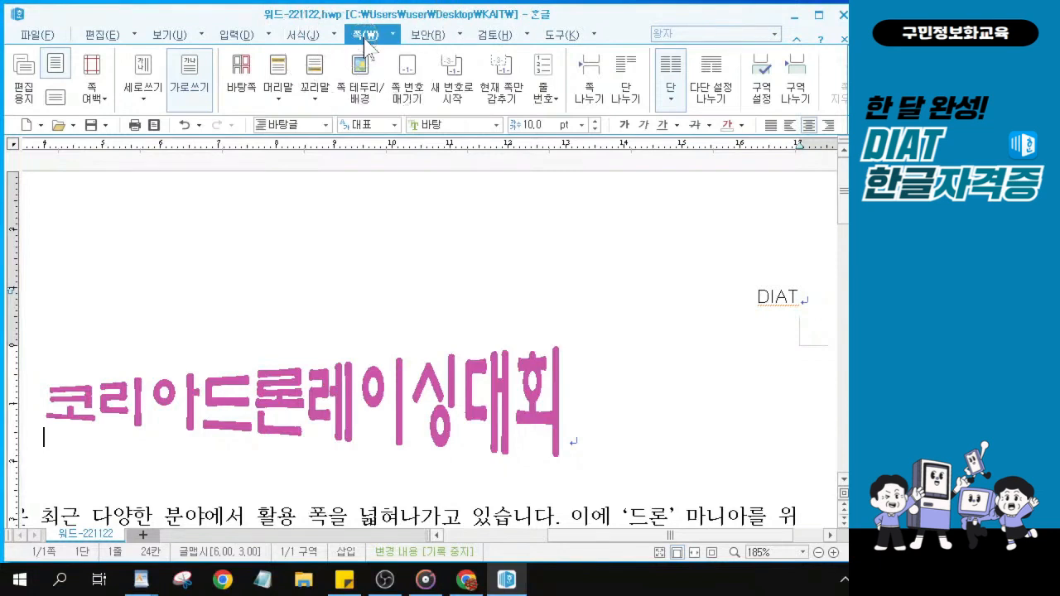
pyautogui.click(408, 102)
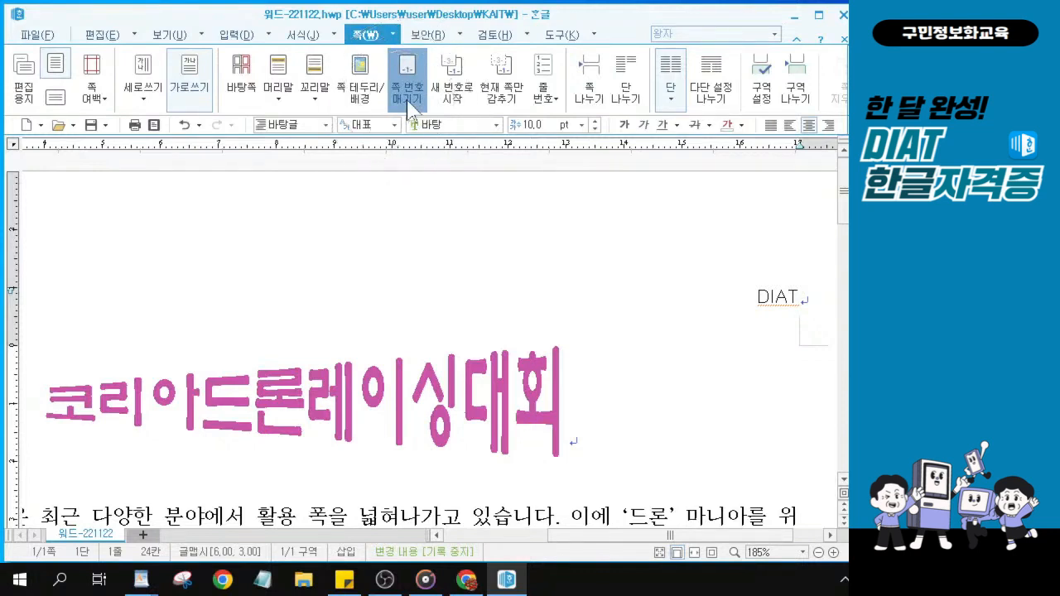
pyautogui.click(409, 105)
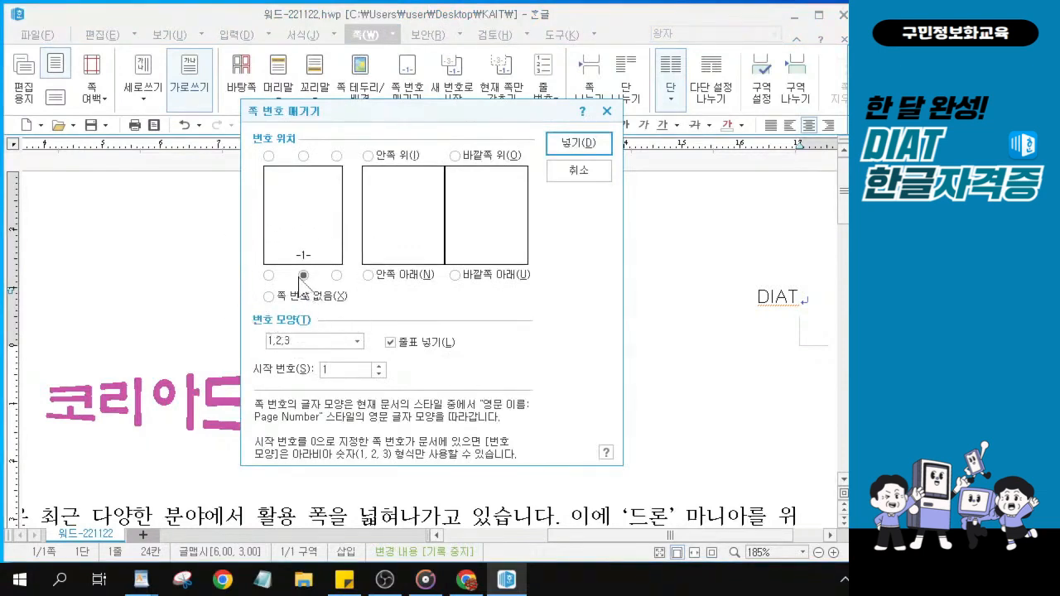
pyautogui.click(300, 277)
# Set the page number format to ①,②,③ with dashes and insert the page numbering.
pyautogui.click(357, 342)
pyautogui.click(358, 341)
pyautogui.click(358, 342)
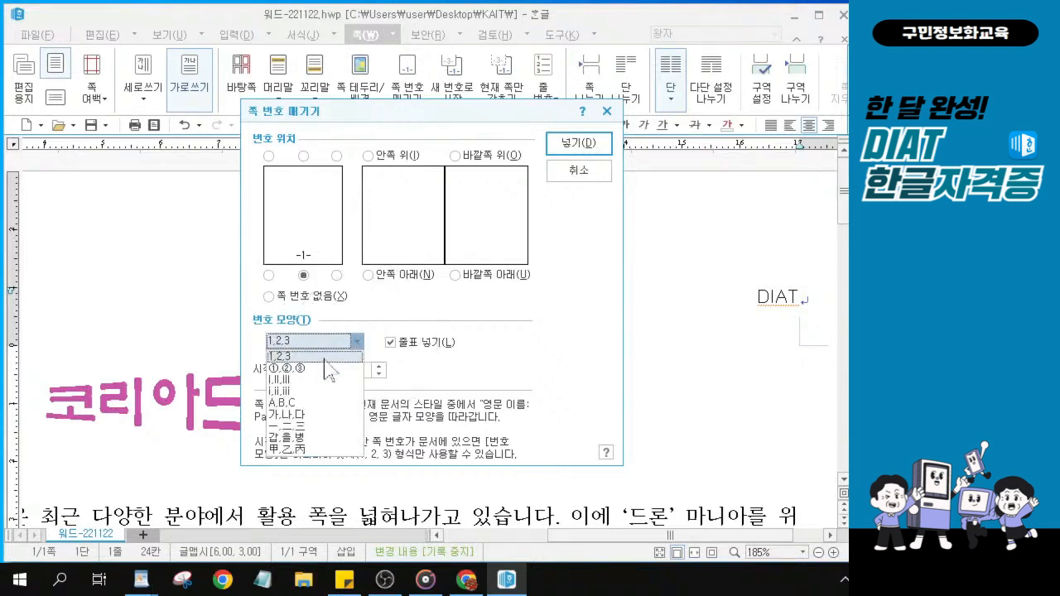
pyautogui.press('ctrl')
pyautogui.press('ctrl')
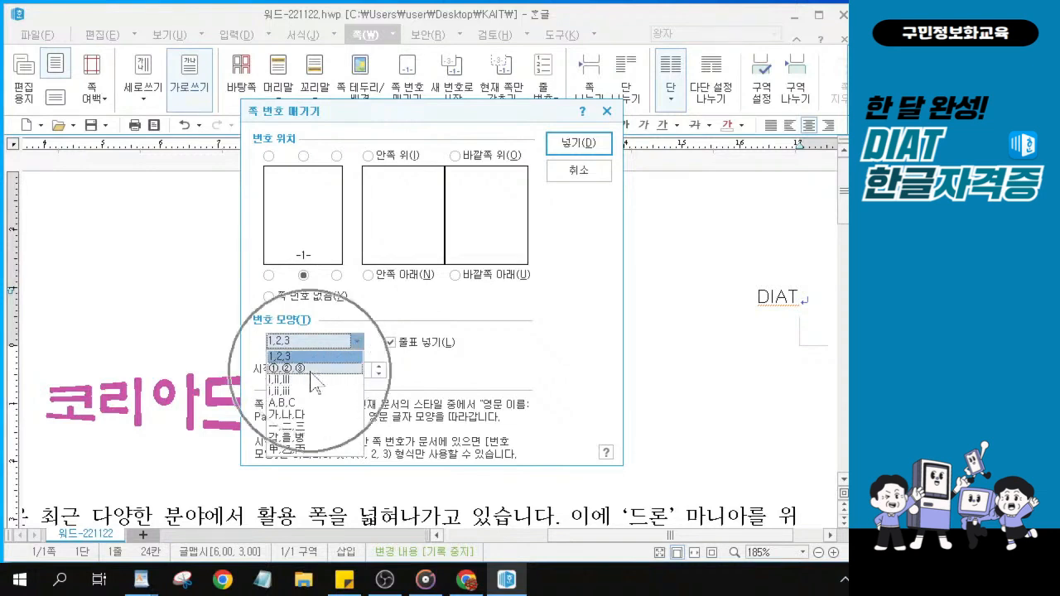
pyautogui.press('ctrl')
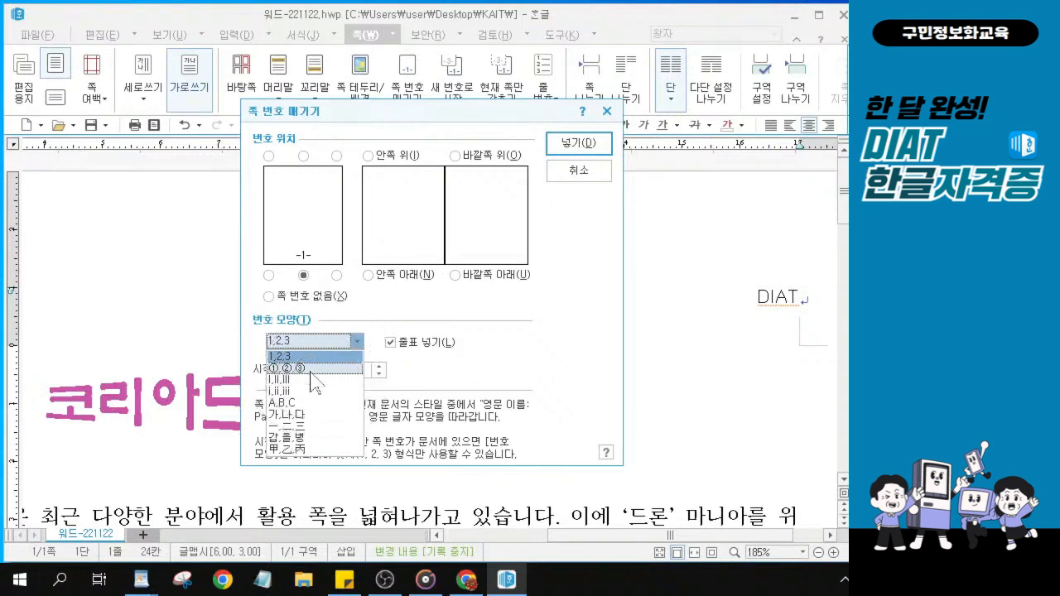
pyautogui.click(313, 368)
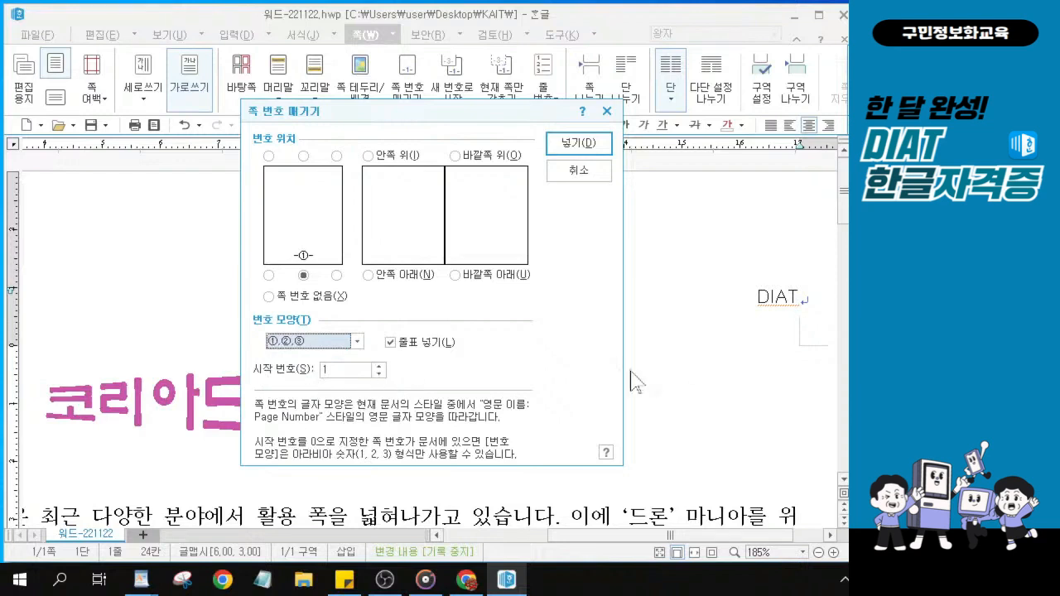
pyautogui.click(927, 307)
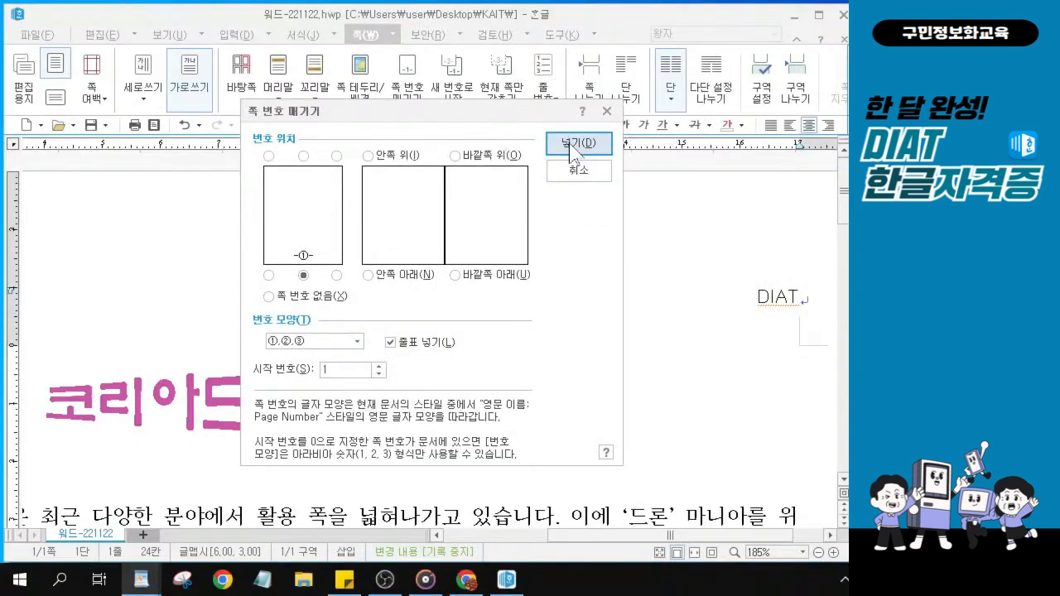
pyautogui.click(572, 145)
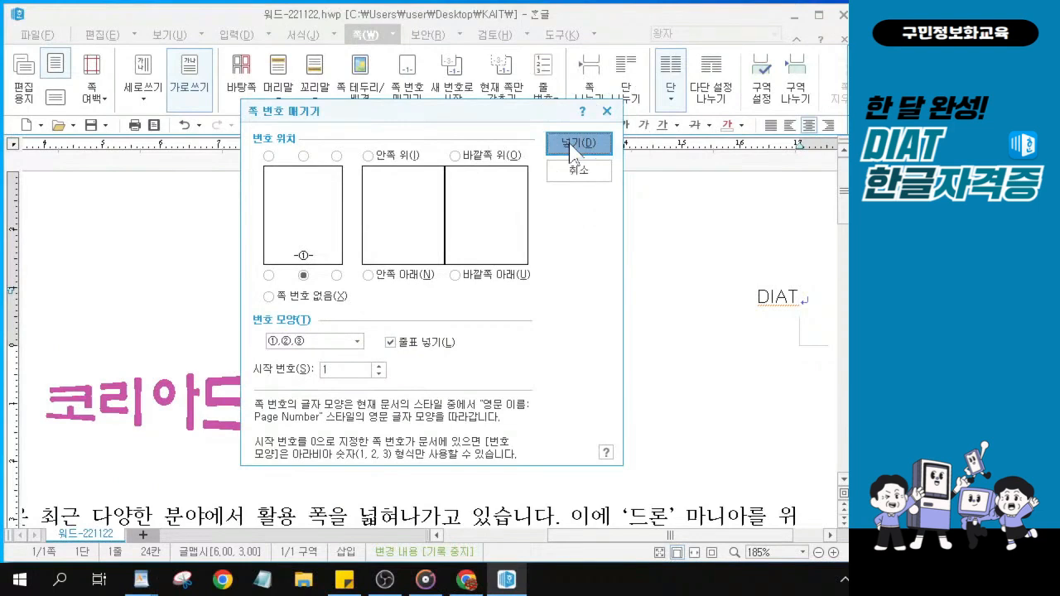
pyautogui.click(571, 145)
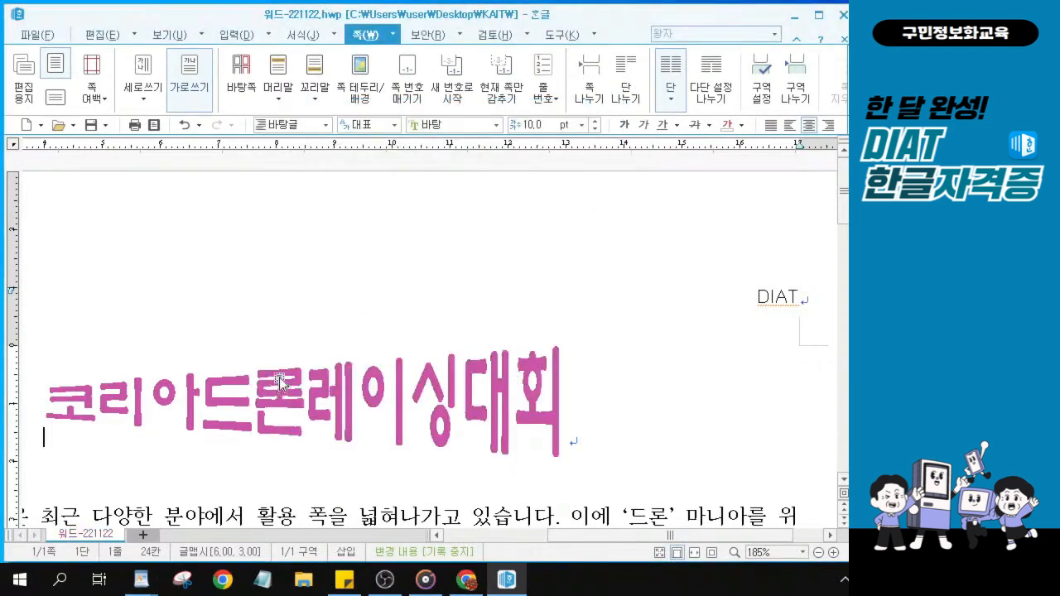
# Save the document 워드-221122.
pyautogui.click(952, 348)
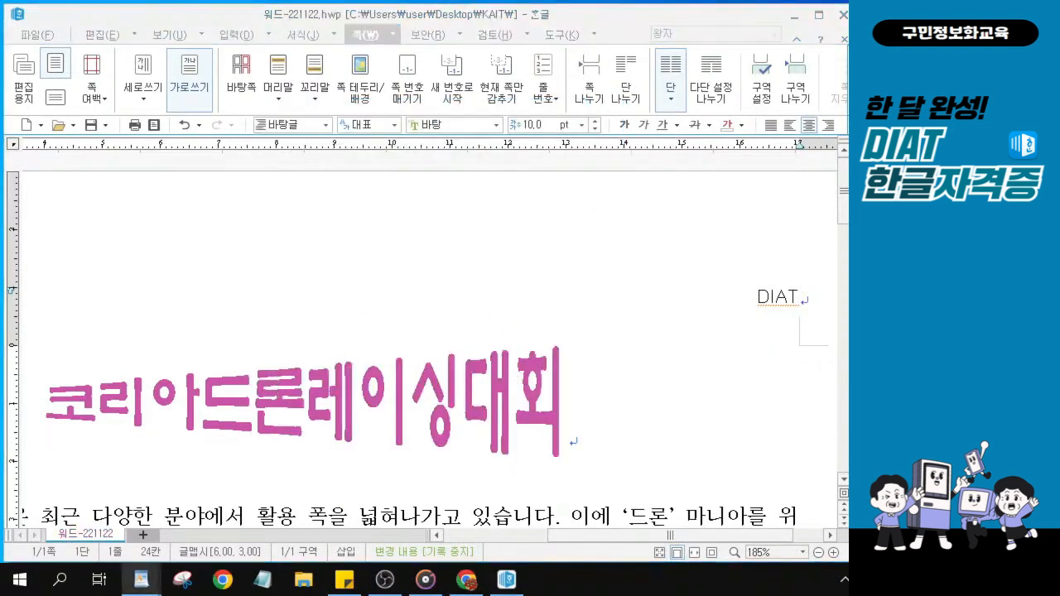
pyautogui.click(91, 124)
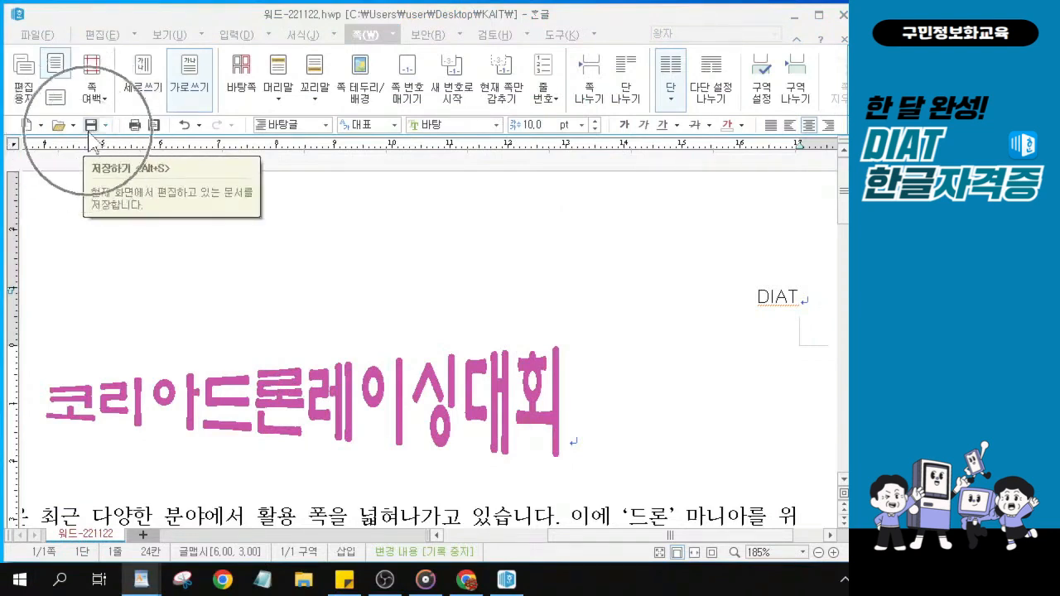
pyautogui.click(90, 131)
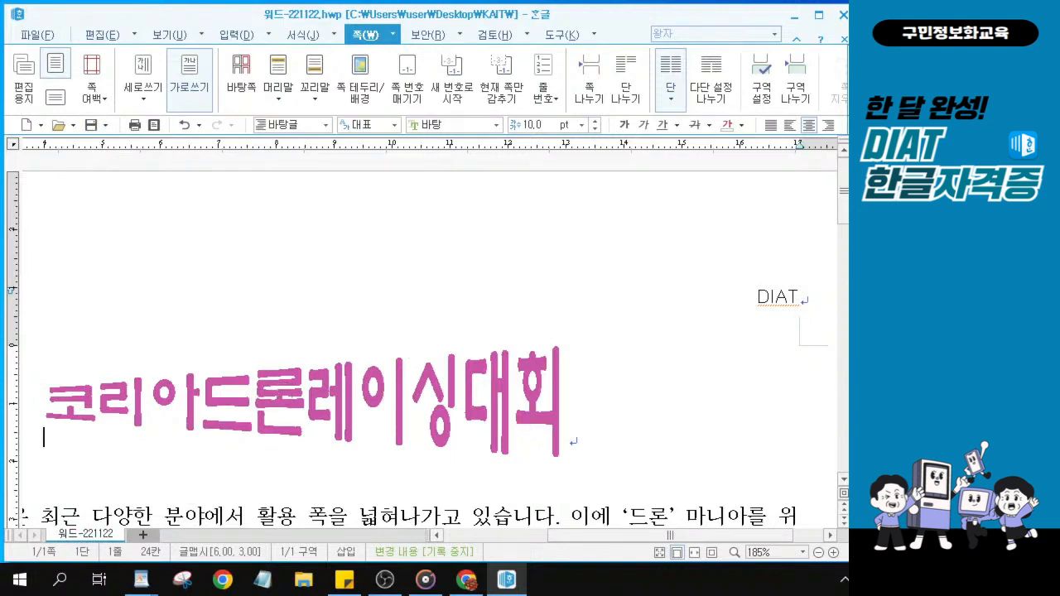
pyautogui.hotkey('alt', 'Tab')
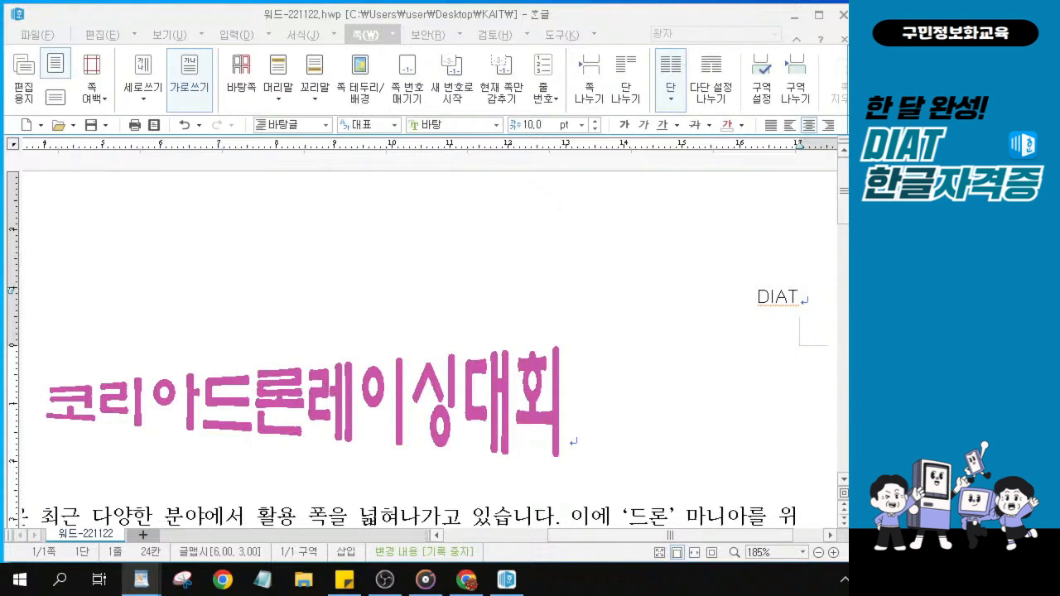
# Review the document from the title 코리아드론레이싱대회 down to the closing line 드론레이싱협회 at 100% zoom.
pyautogui.scroll(-5, 272, 356)
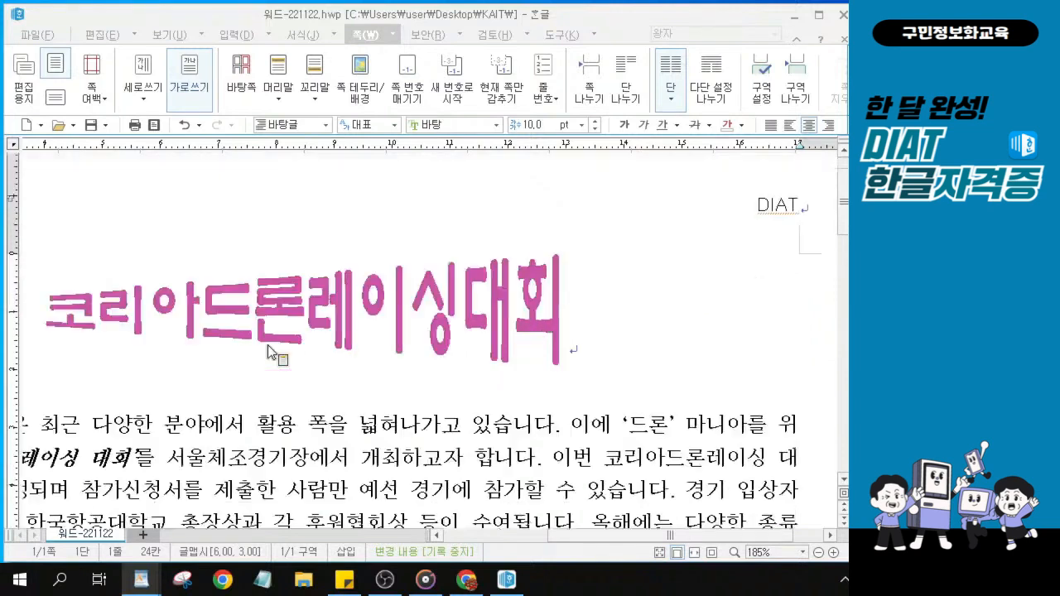
pyautogui.keyDown('ctrl'); pyautogui.scroll(-4, 268, 344); pyautogui.keyUp('ctrl')
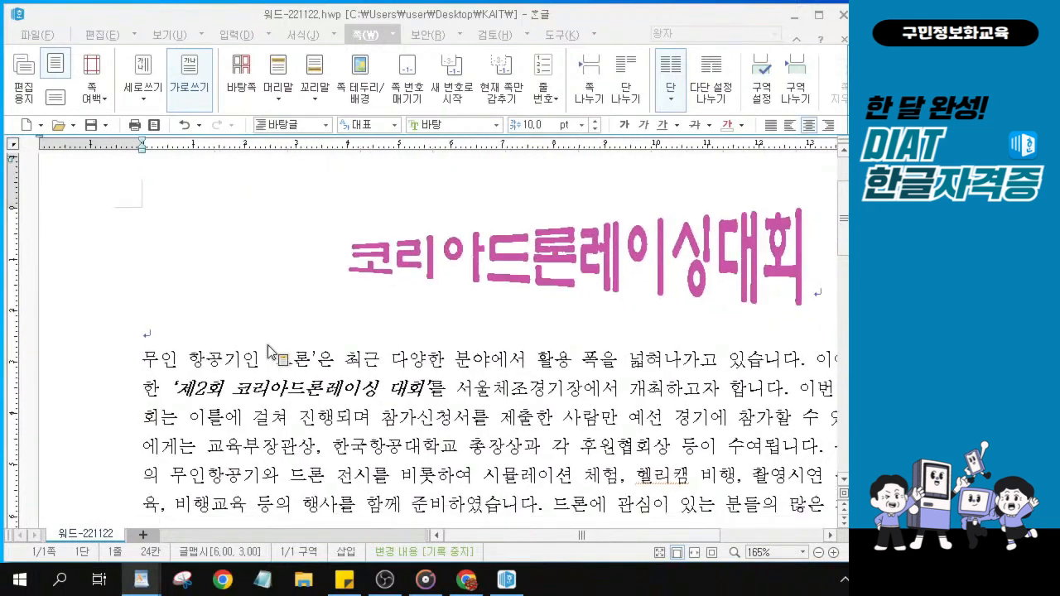
pyautogui.keyDown('ctrl'); pyautogui.scroll(-4, 268, 352); pyautogui.keyUp('ctrl')
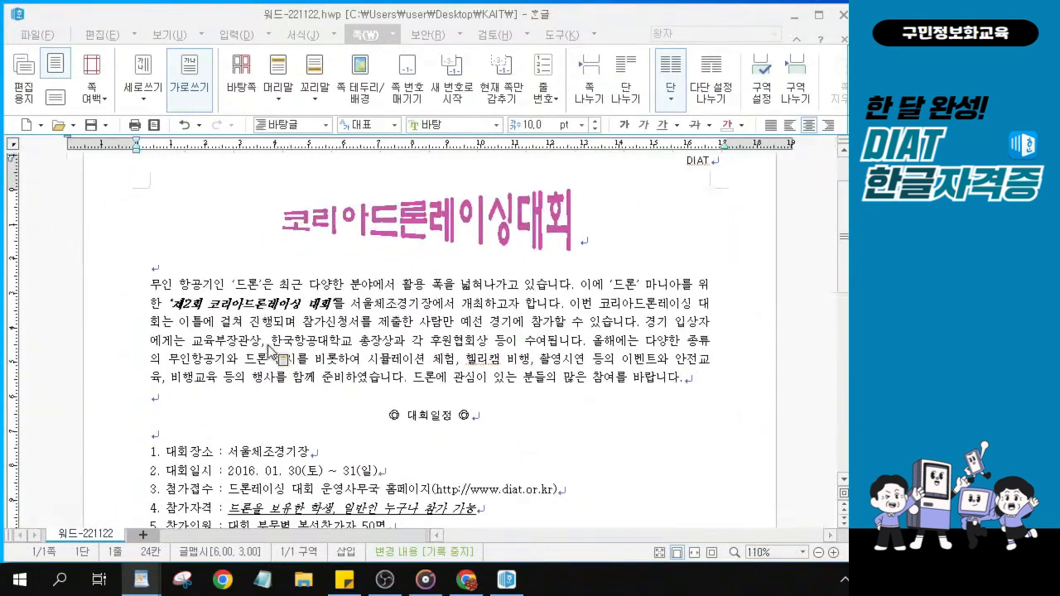
pyautogui.scroll(-5, 385, 355)
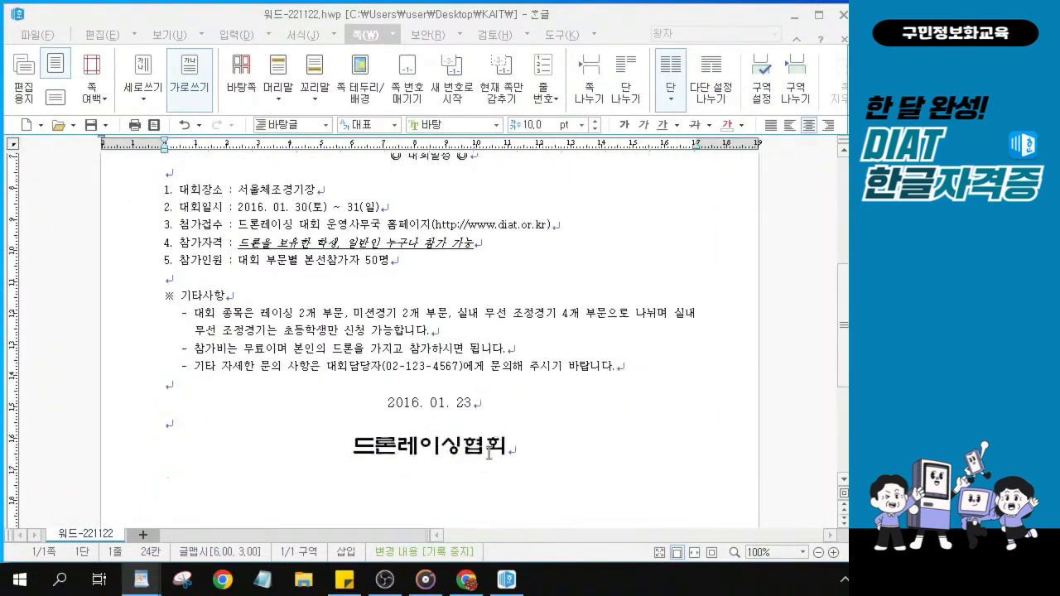
# Insert a section break after the closing line "드론레이싱협회" so a new page starts.
pyautogui.click(517, 450)
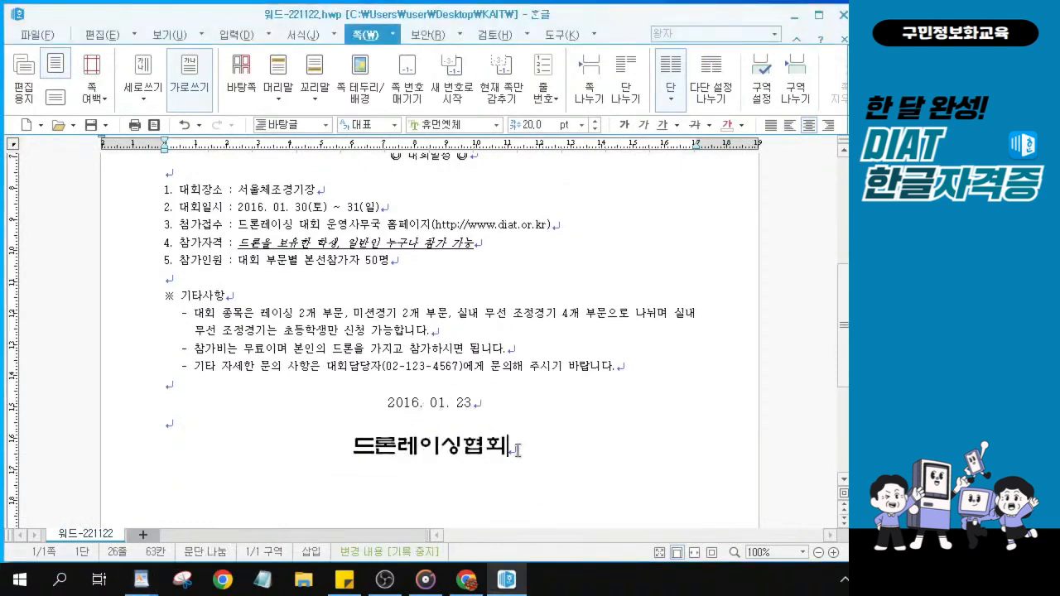
pyautogui.scroll(-2, 518, 450)
pyautogui.click(518, 350)
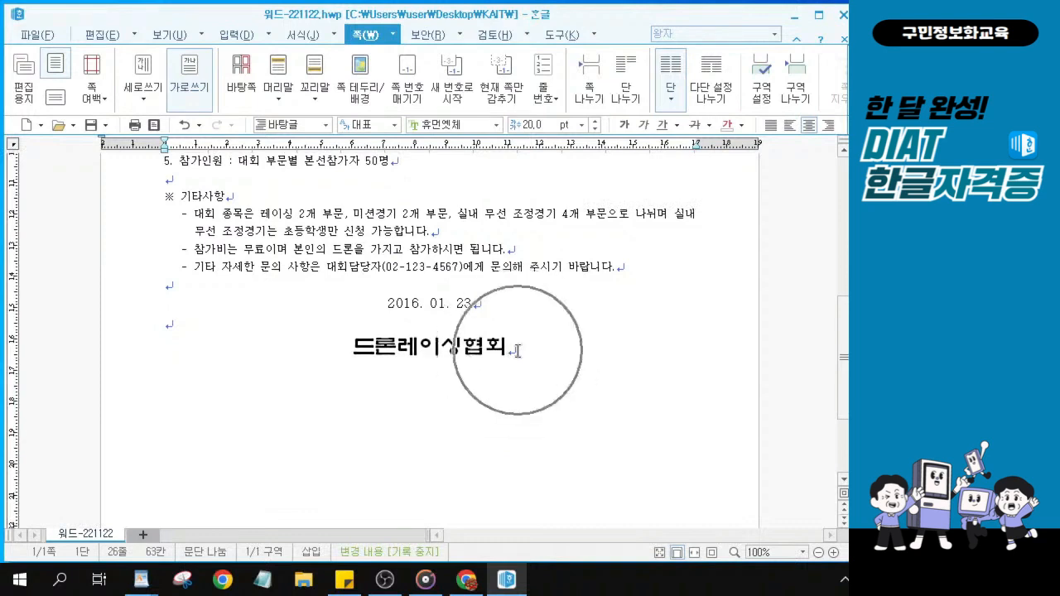
pyautogui.click(517, 351)
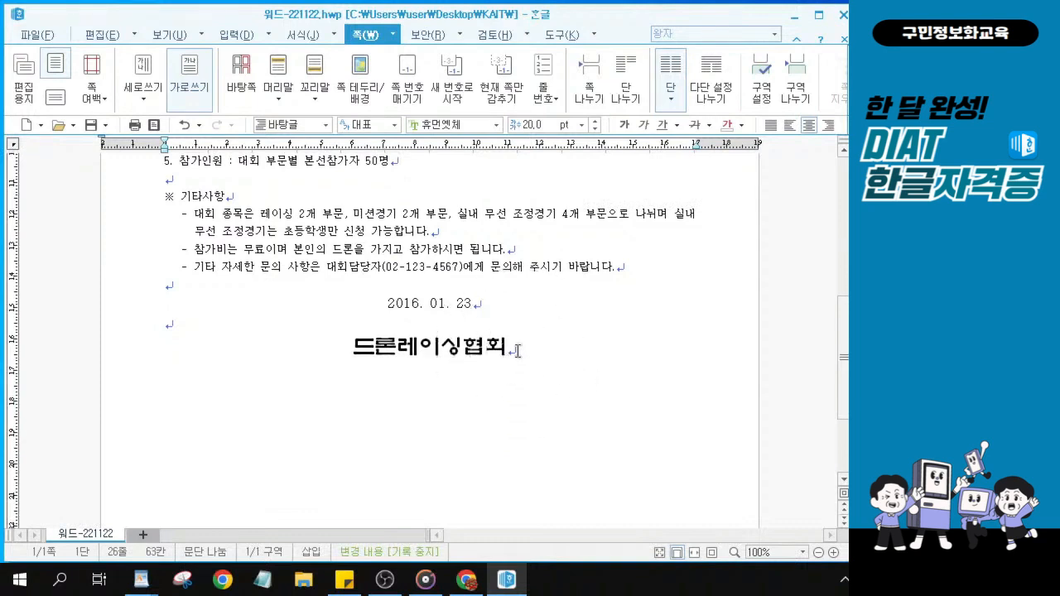
pyautogui.click(517, 351)
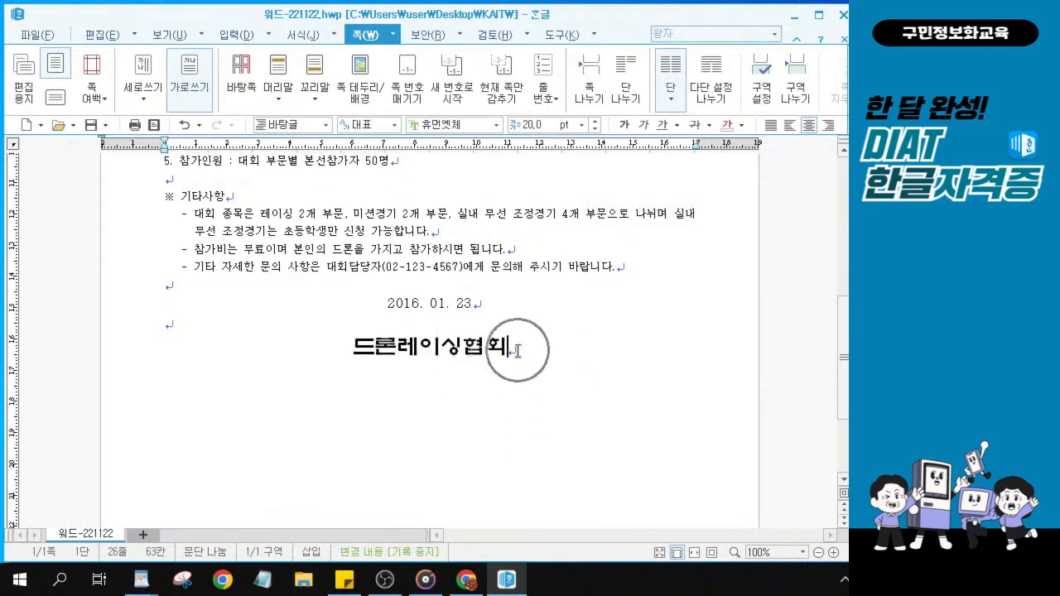
pyautogui.click(517, 352)
pyautogui.press('ctrl')
pyautogui.press('ctrl')
pyautogui.press('ctrl')
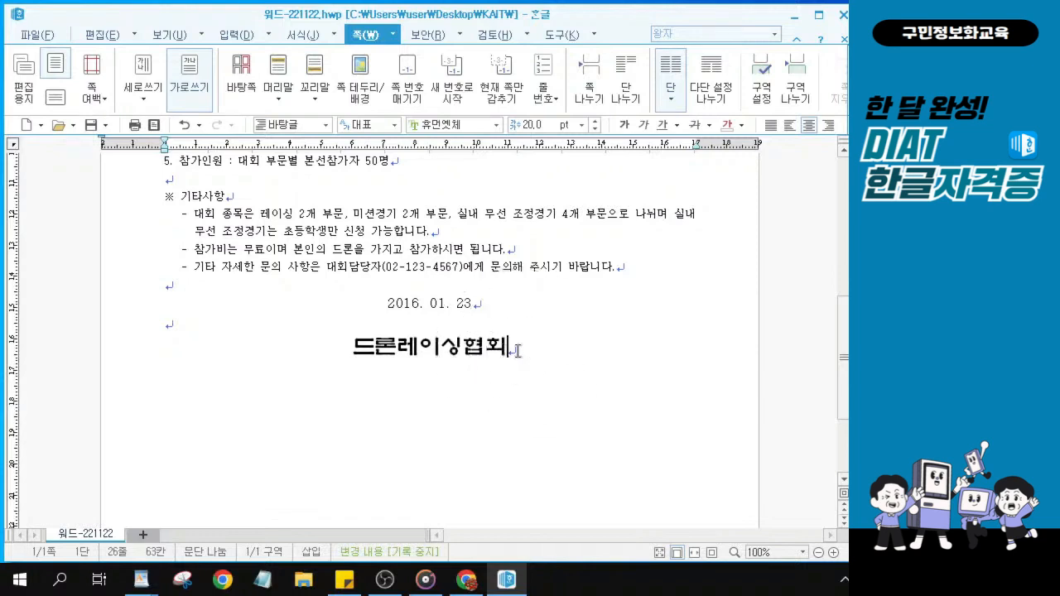
pyautogui.press('ctrl')
pyautogui.press('ctrl')
pyautogui.click(848, 80)
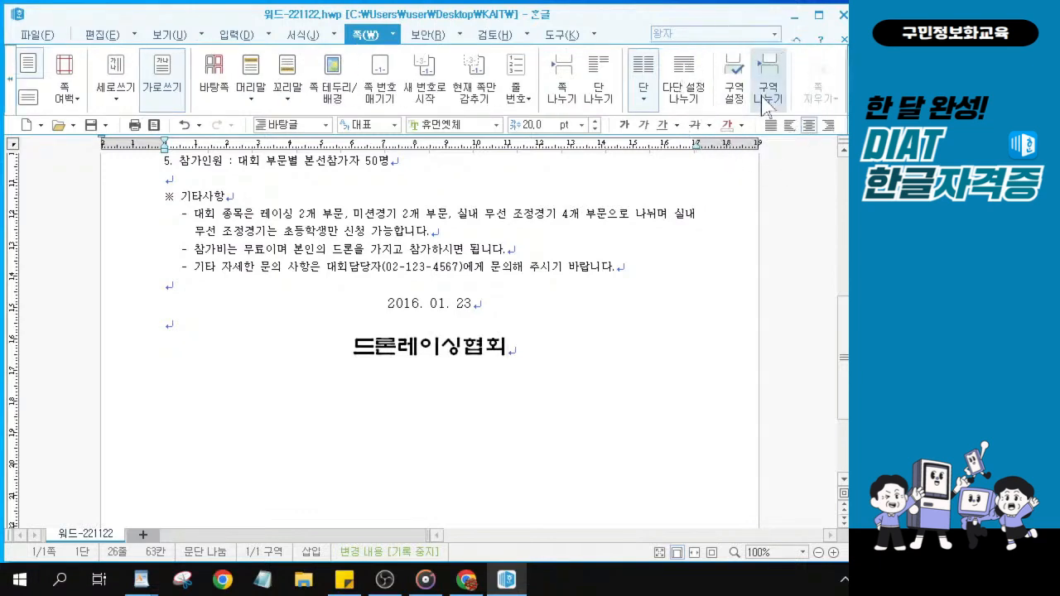
pyautogui.click(513, 349)
pyautogui.click(768, 98)
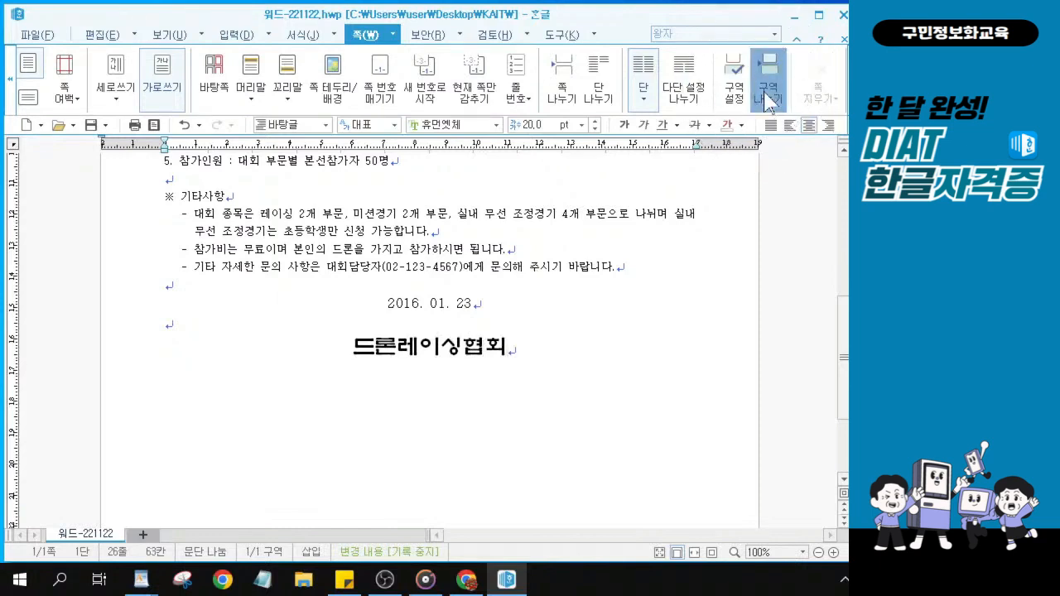
# Add a multi-column division (다단 설정 나누기) below the first line of the new second page.
pyautogui.scroll(-2, 441, 460)
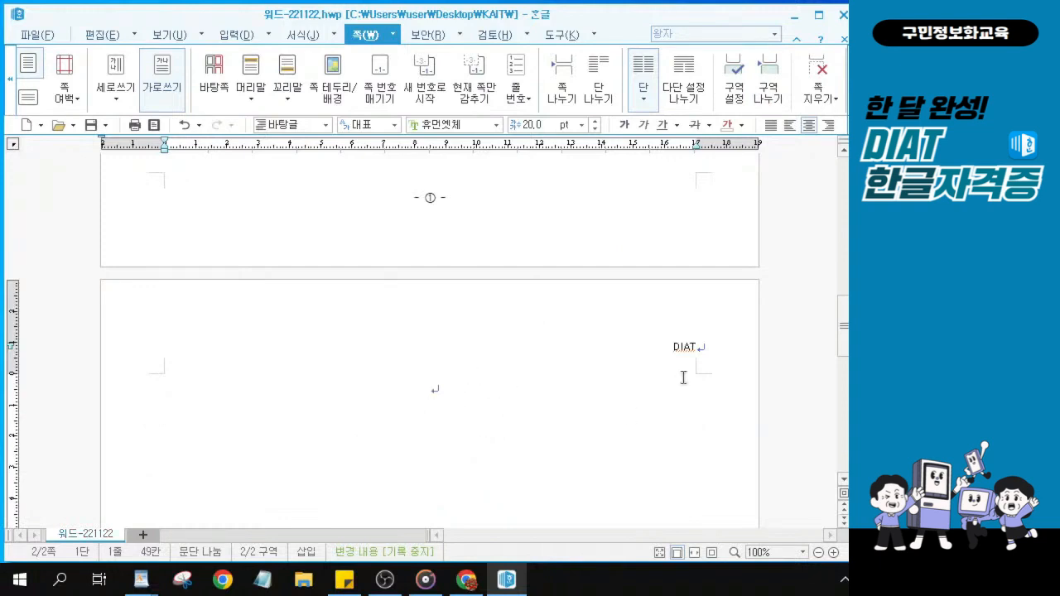
pyautogui.click(694, 101)
pyautogui.press('ctrl')
pyautogui.press('ctrl')
pyautogui.press('ctrl')
pyautogui.press('ctrl')
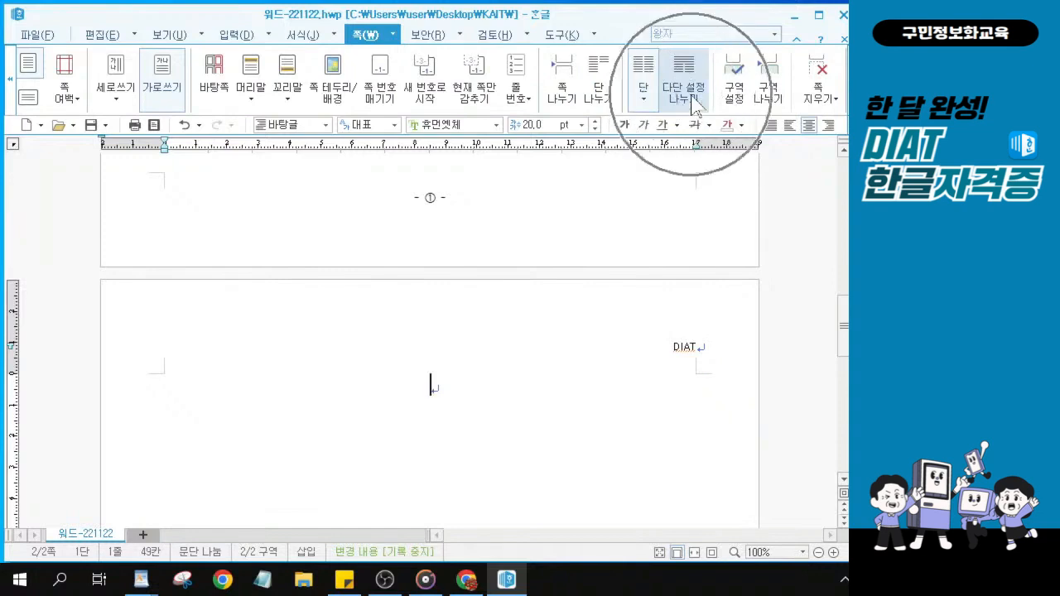
pyautogui.press('ctrl')
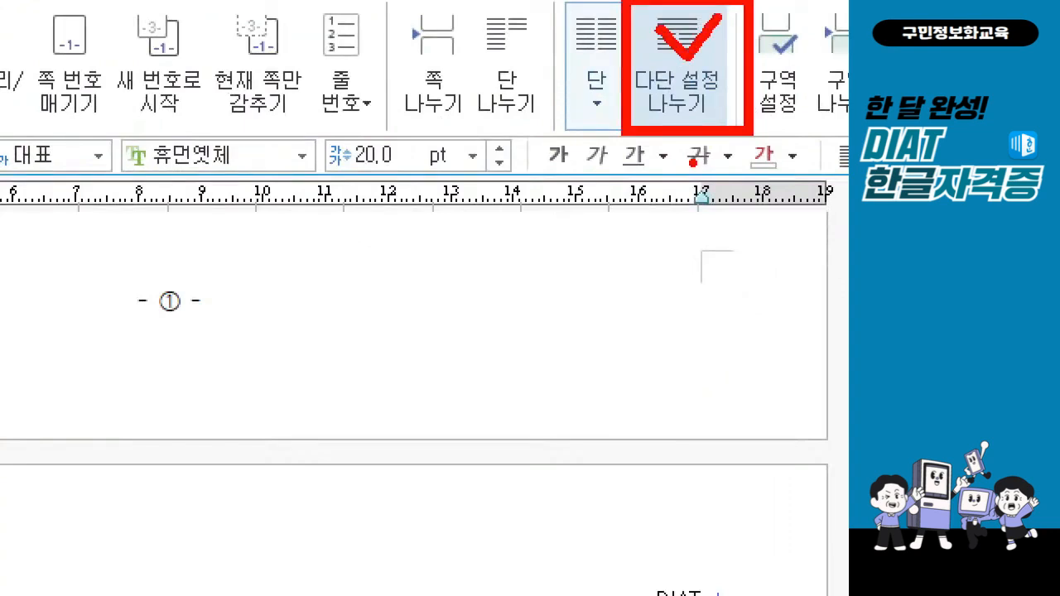
pyautogui.click(680, 98)
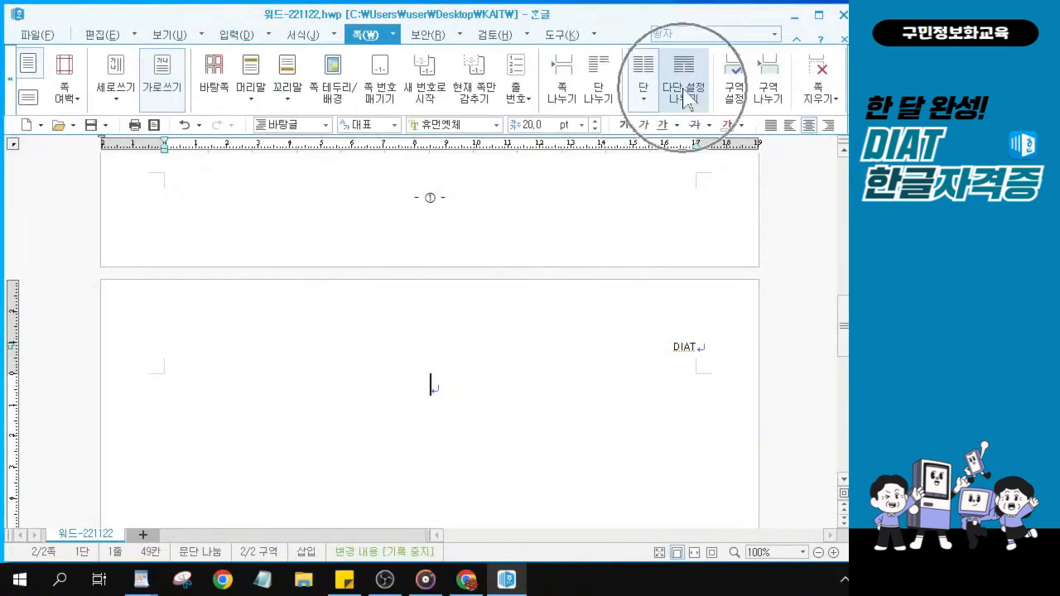
pyautogui.click(684, 96)
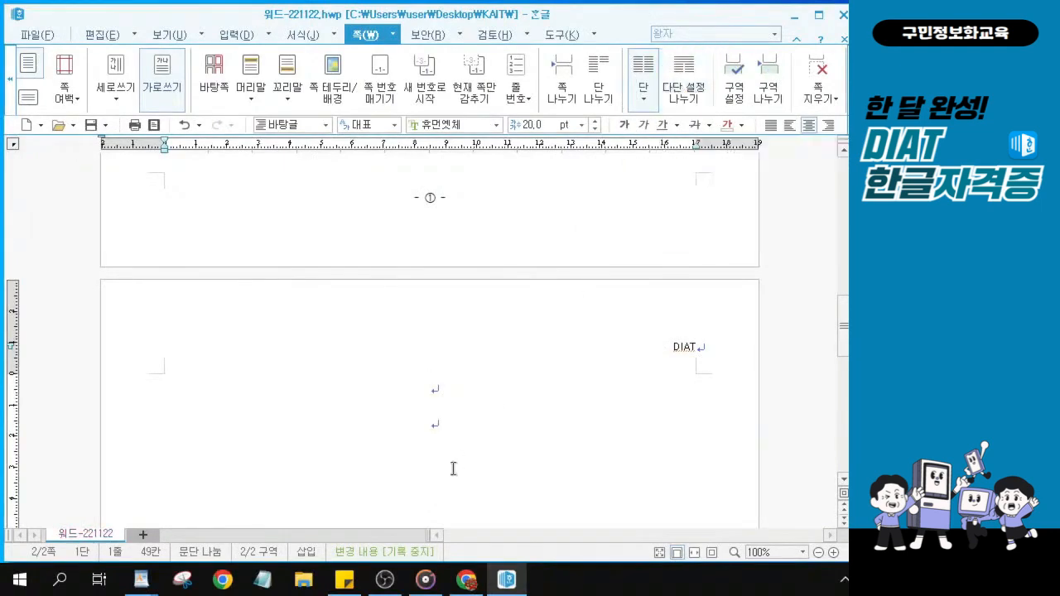
# Set the area below the division on page 2 to two columns.
pyautogui.press('ctrl')
pyautogui.press('ctrl')
pyautogui.press('ctrl')
pyautogui.press('ctrl')
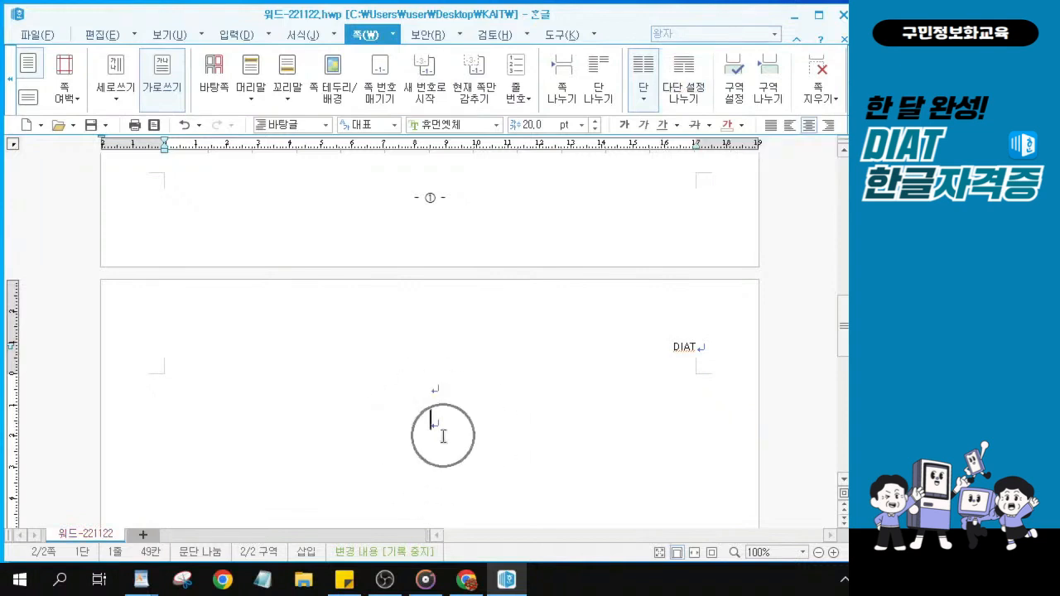
pyautogui.click(642, 100)
pyautogui.press('ctrl')
pyautogui.press('ctrl')
pyautogui.press('ctrl')
pyautogui.press('ctrl')
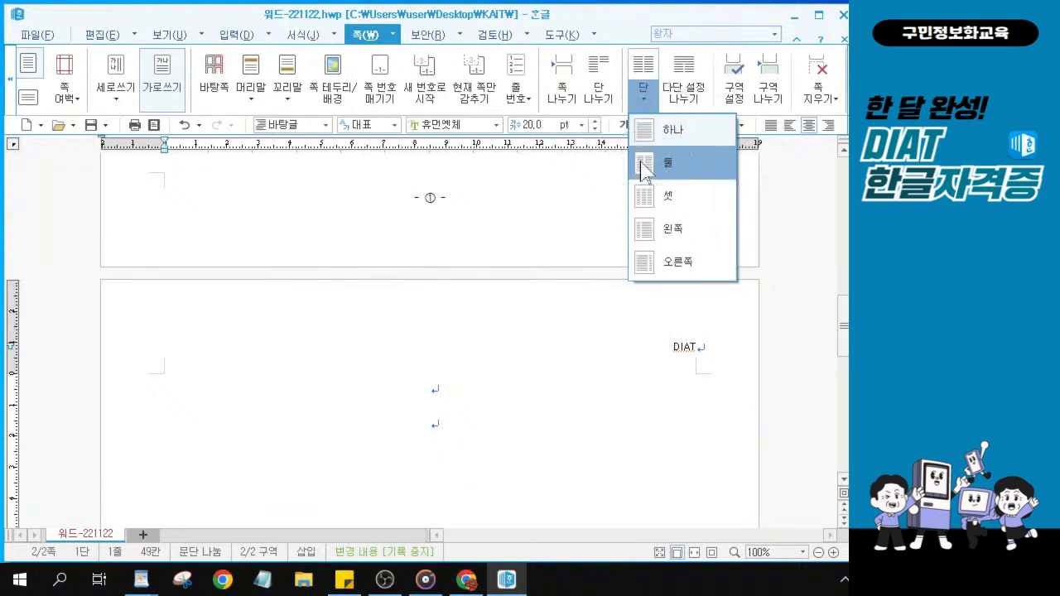
pyautogui.press('ctrl')
pyautogui.click(644, 166)
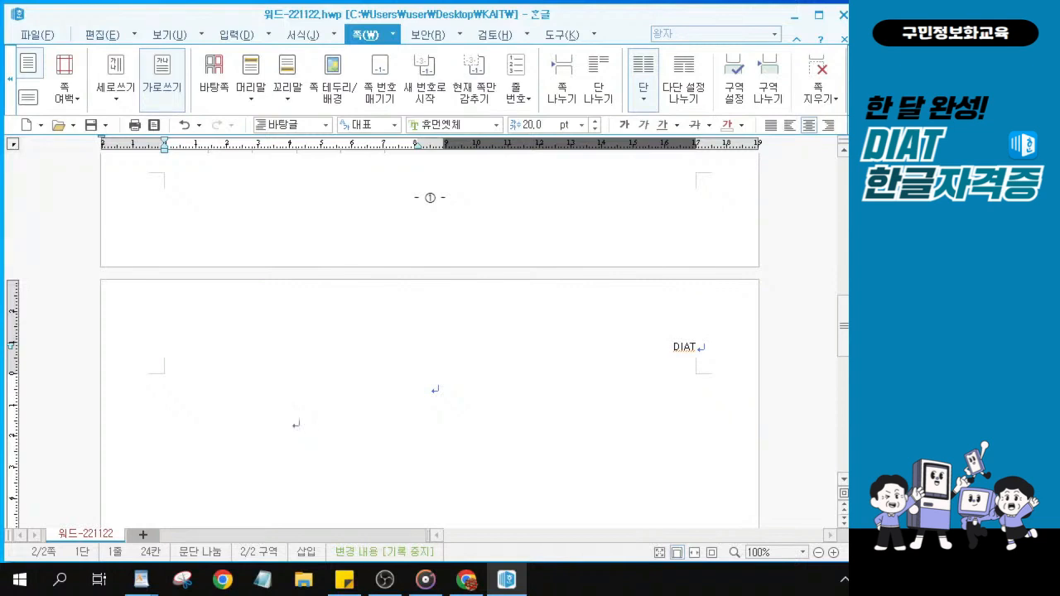
# Return to the empty line in the two-column area and save the document.
pyautogui.hotkey('alt', 'Tab')
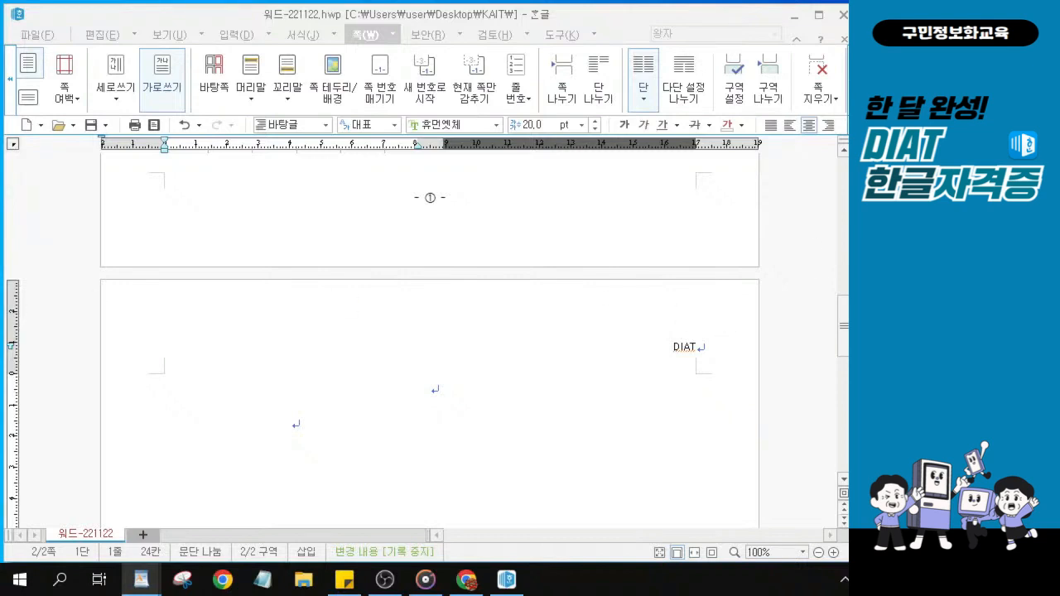
pyautogui.click(295, 424)
pyautogui.click(311, 430)
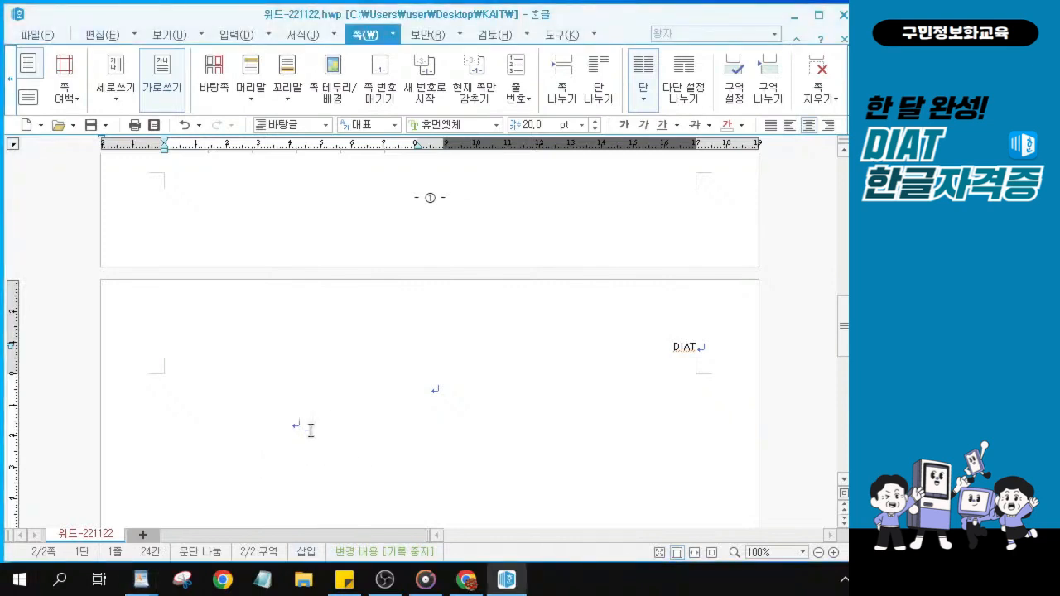
pyautogui.click(309, 430)
pyautogui.click(310, 430)
pyautogui.press('ctrl')
pyautogui.press('ctrl')
pyautogui.press('ctrl')
pyautogui.press('ctrl')
pyautogui.hotkey('ctrl', 's')
# Justify the empty paragraph in the two-column area and save the document.
pyautogui.press('ctrl')
pyautogui.press('ctrl')
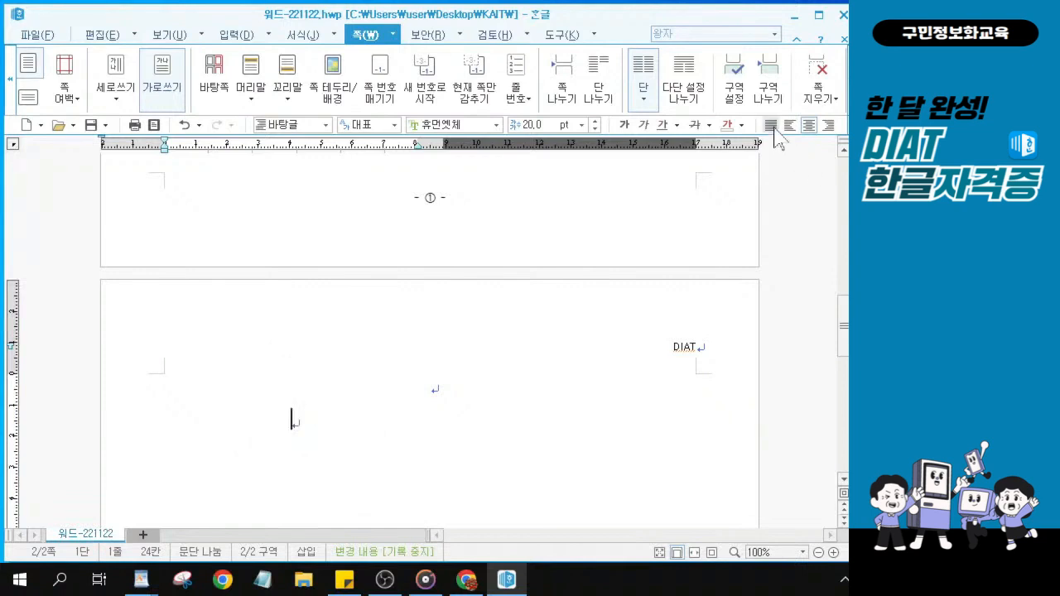
pyautogui.press('ctrl')
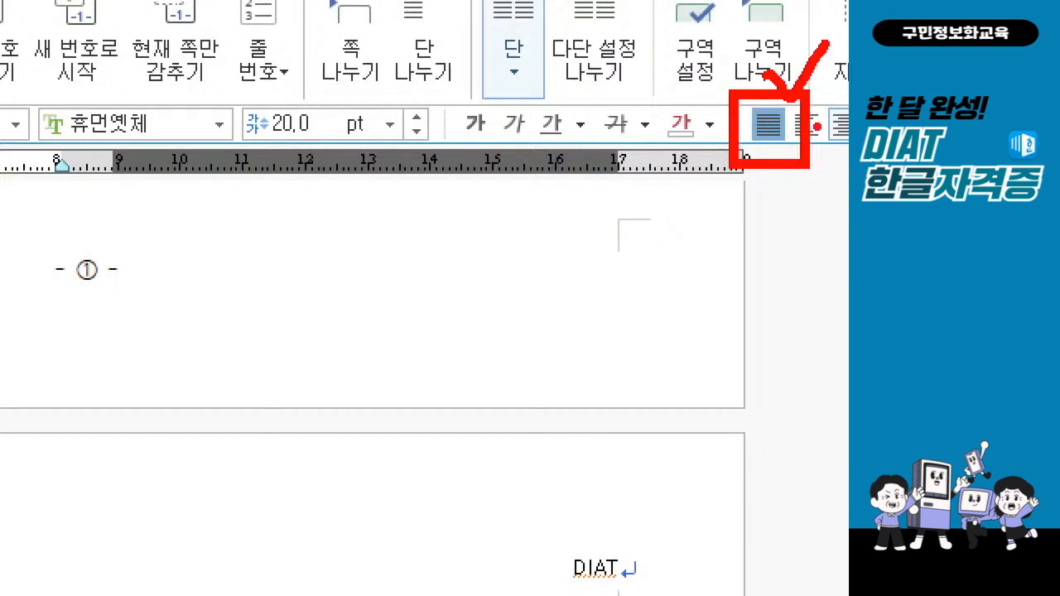
pyautogui.moveTo(748, 152); pyautogui.dragTo(787, 152)
pyautogui.click(294, 419)
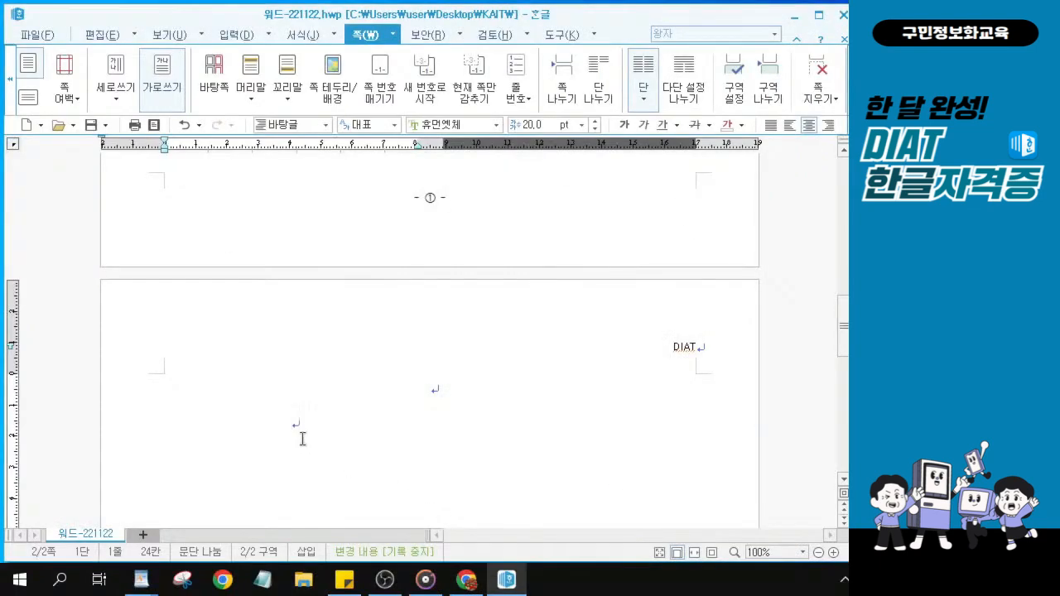
pyautogui.click(771, 126)
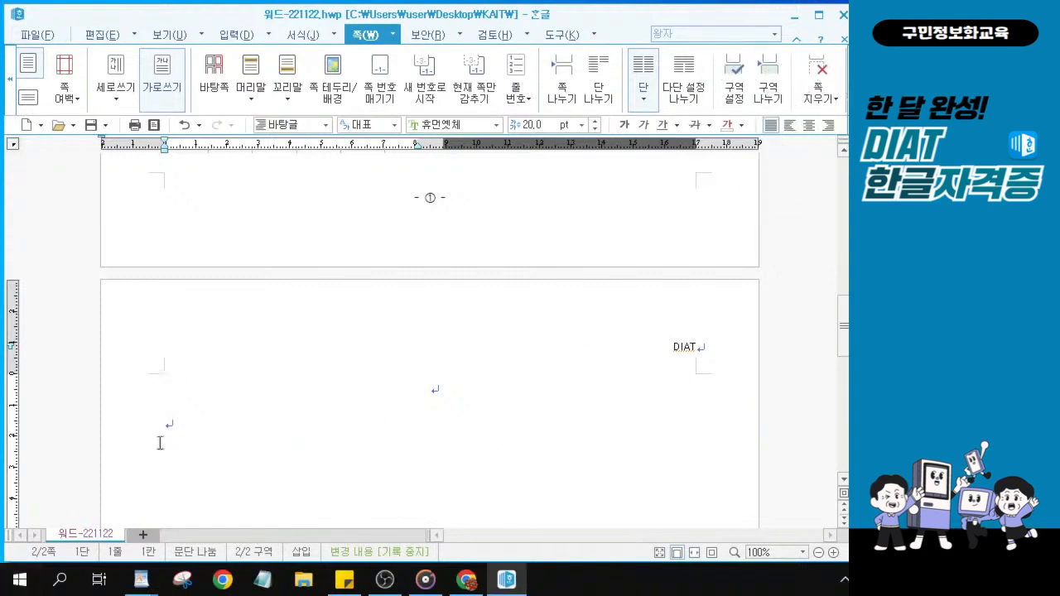
pyautogui.hotkey('ctrl', 's')
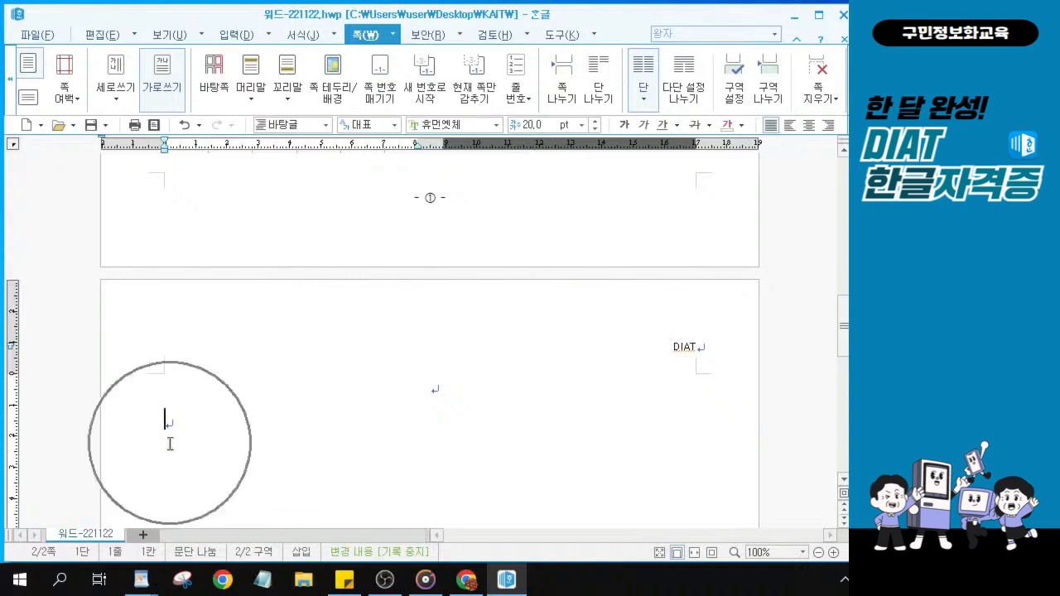
# Insert the document file 모의고사3회_문제2본문 at the start of the two-column area on page 2, without keeping its source formatting.
pyautogui.scroll(-2, 170, 443)
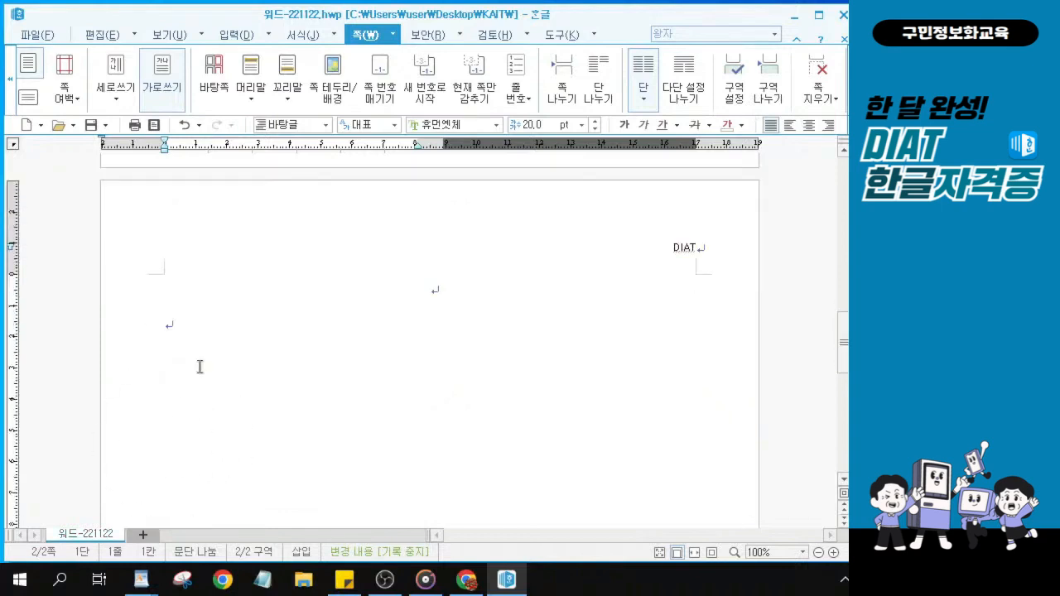
pyautogui.press('ctrl')
pyautogui.press('ctrl')
pyautogui.click(176, 327)
pyautogui.click(269, 35)
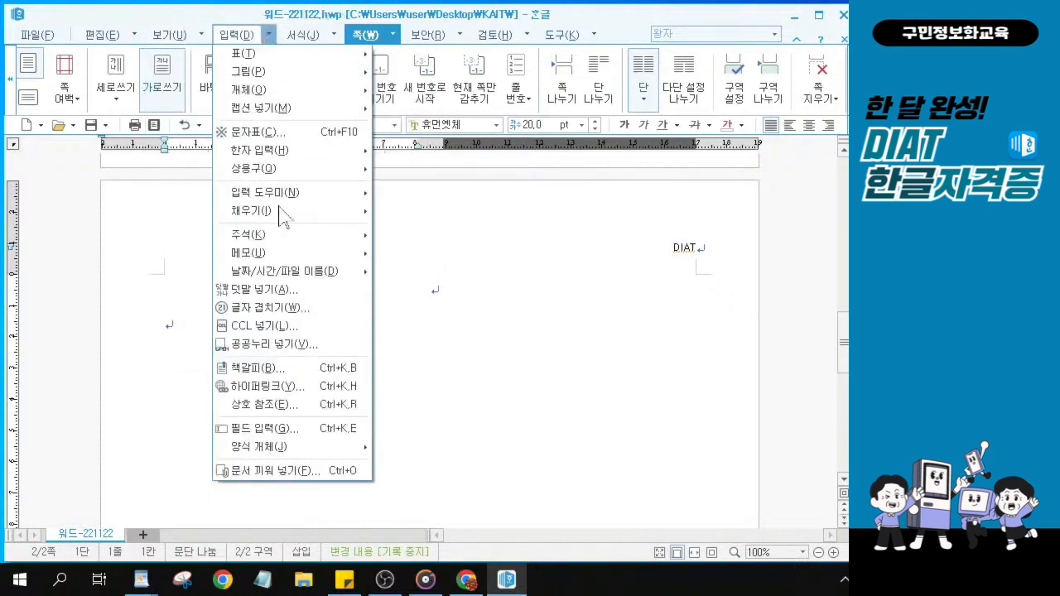
pyautogui.click(315, 474)
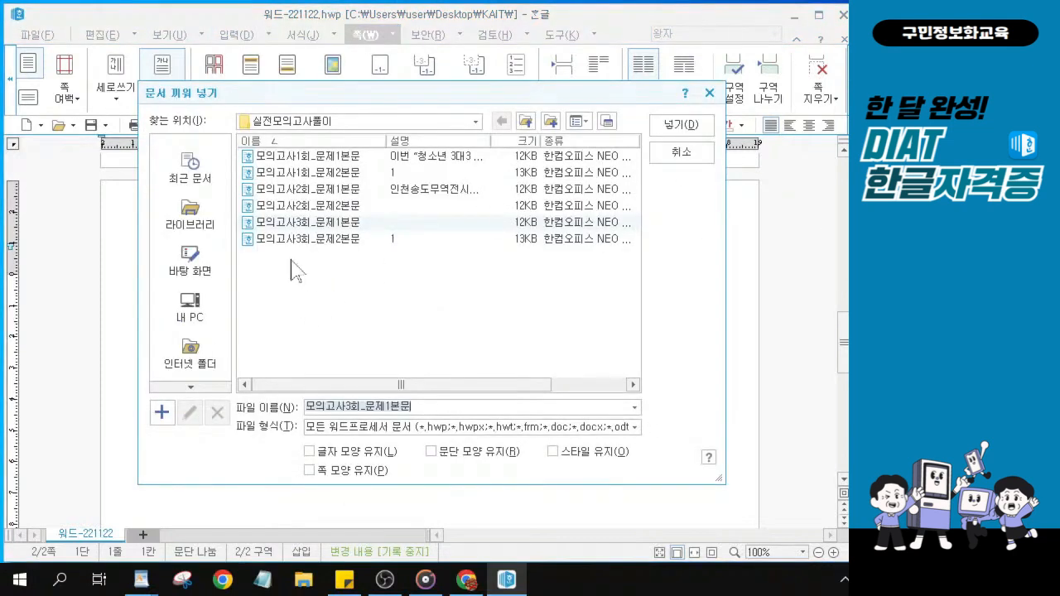
pyautogui.click(309, 240)
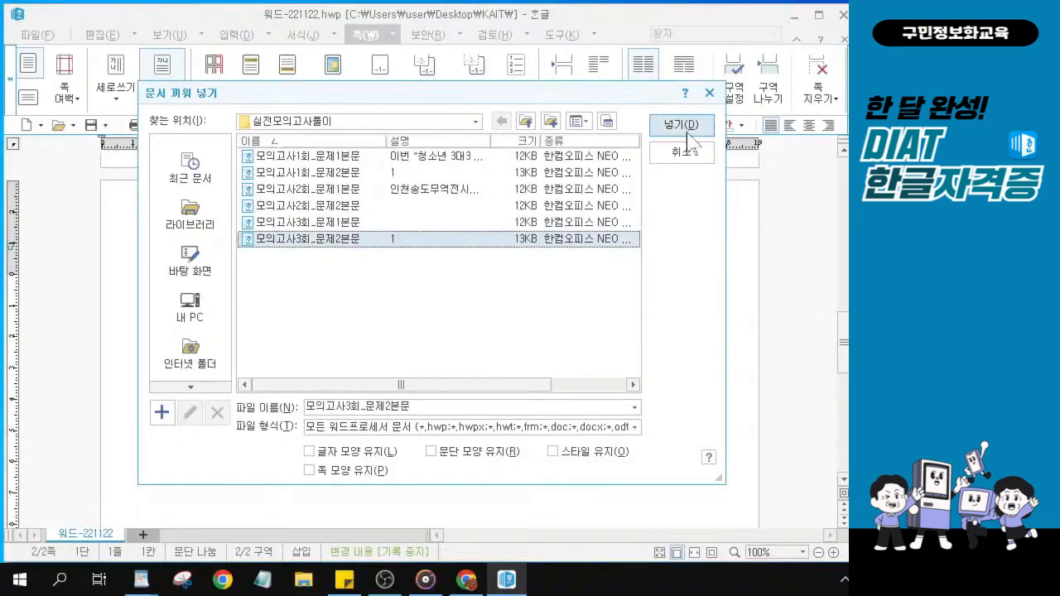
pyautogui.click(689, 131)
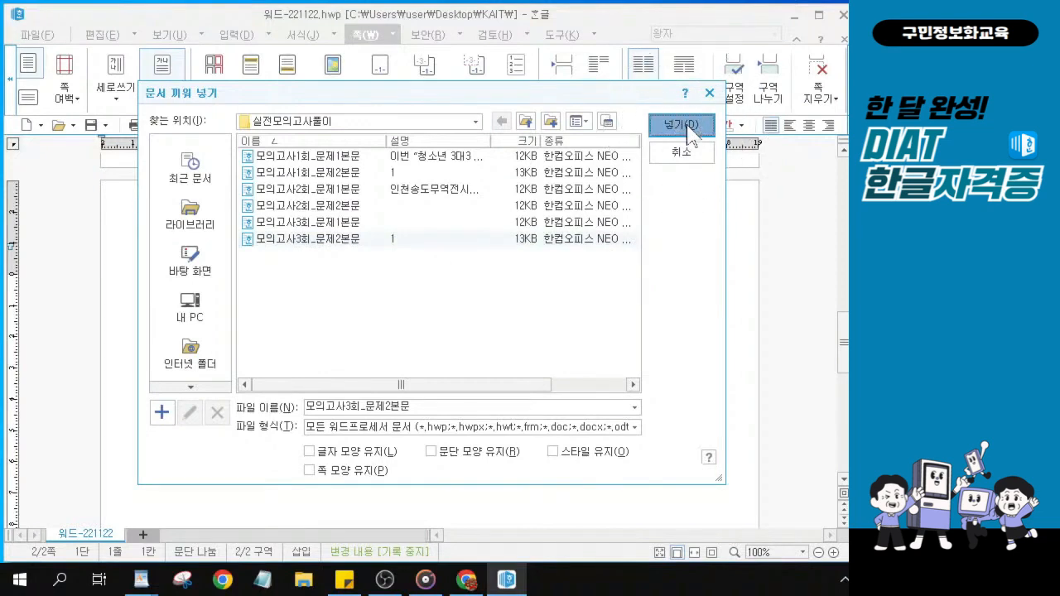
pyautogui.click(689, 131)
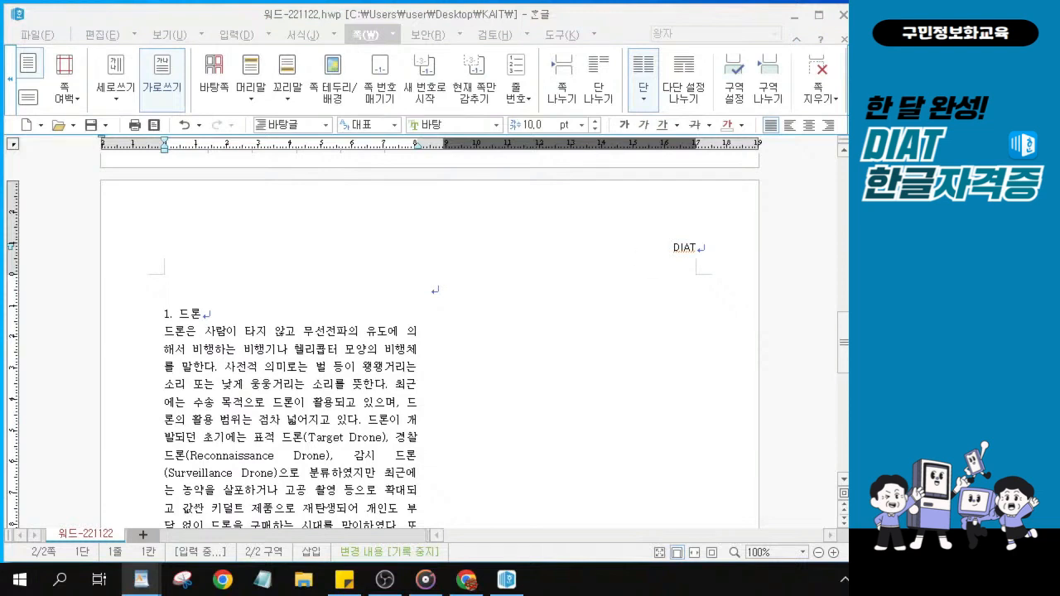
# Examine the inserted paragraph under the heading "1. 드론" at an enlarged view, highlighting its opening sentences.
pyautogui.scroll(-1, 429, 348)
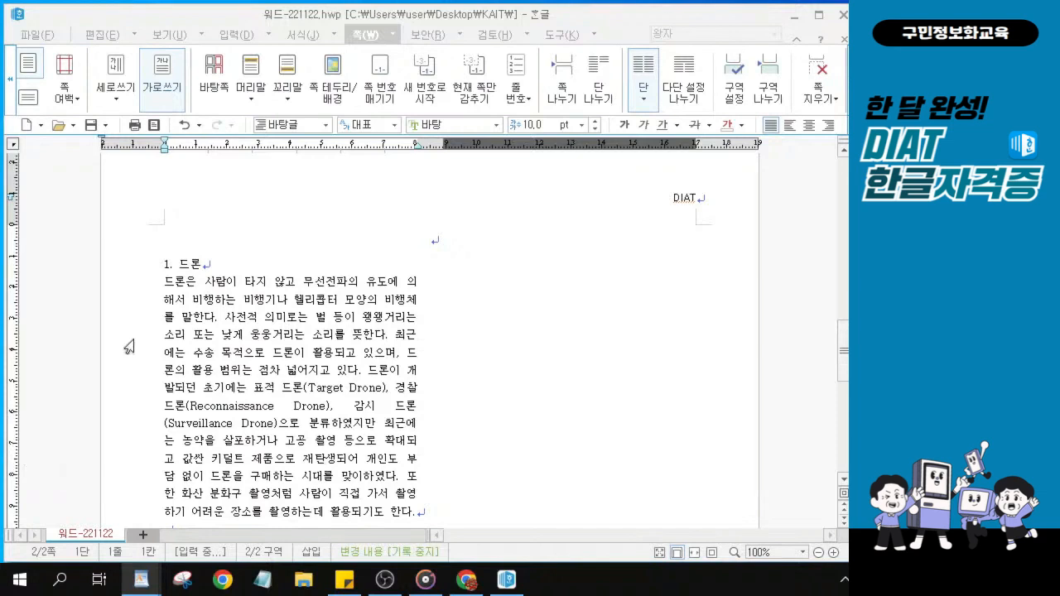
pyautogui.keyDown('ctrl'); pyautogui.scroll(7, 302, 365); pyautogui.keyUp('ctrl')
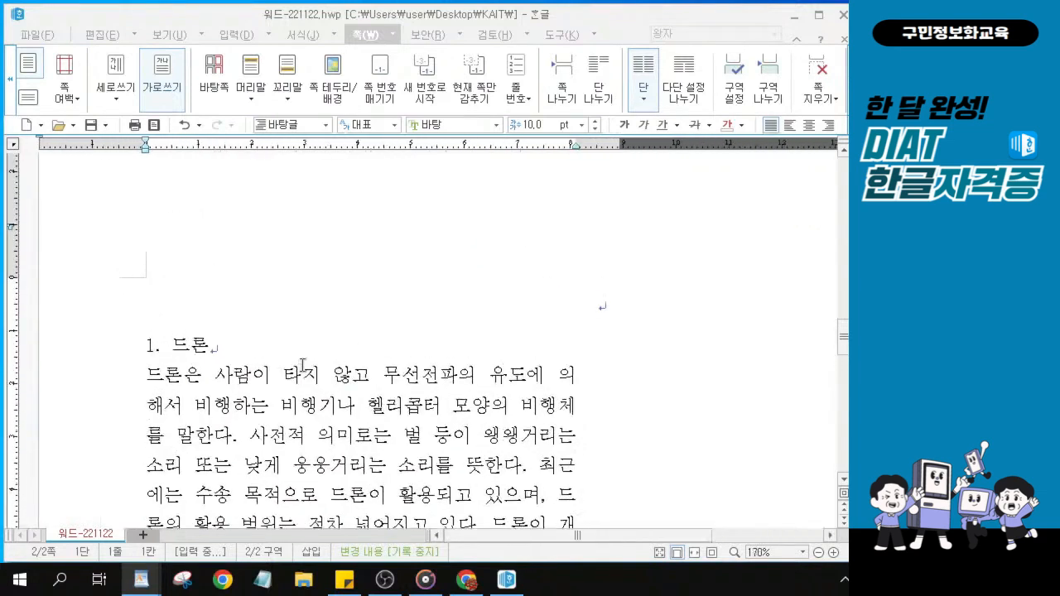
pyautogui.scroll(-1, 398, 429)
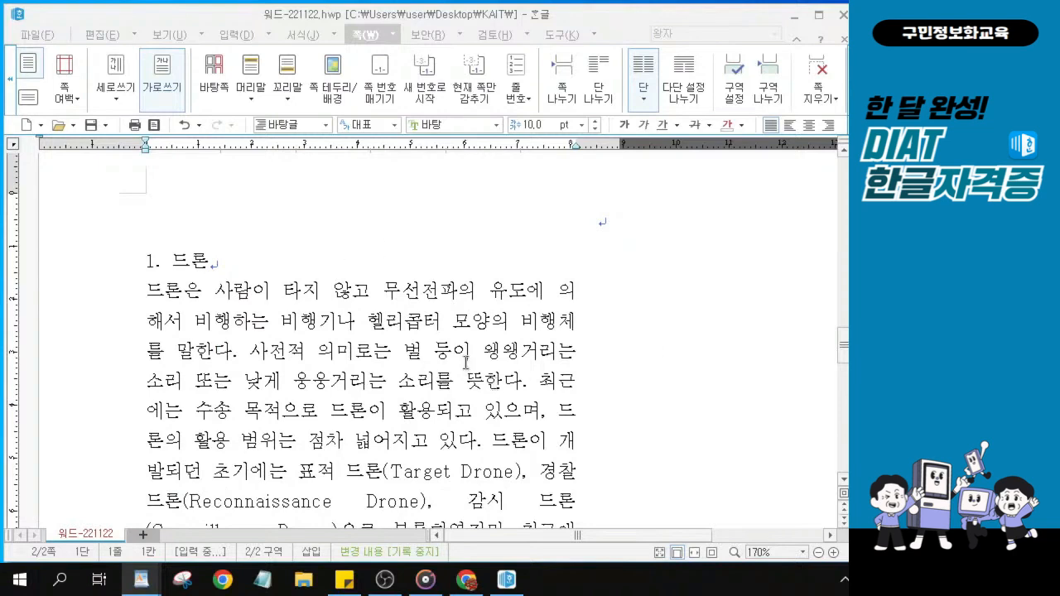
pyautogui.keyDown('ctrl'); pyautogui.scroll(2, 450, 383); pyautogui.keyUp('ctrl')
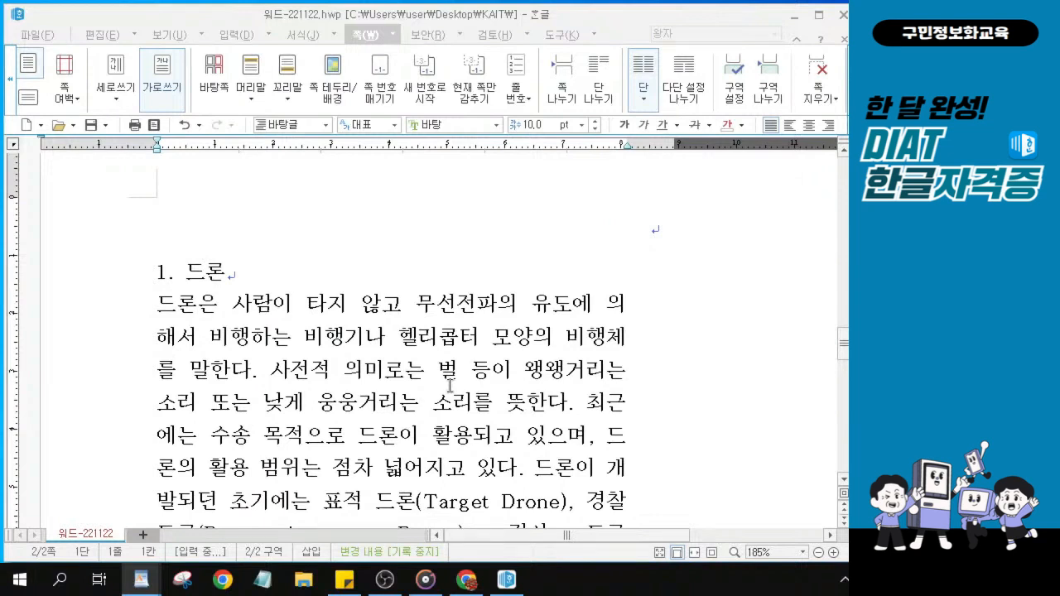
pyautogui.click(280, 314)
pyautogui.moveTo(176, 305); pyautogui.dragTo(527, 474)
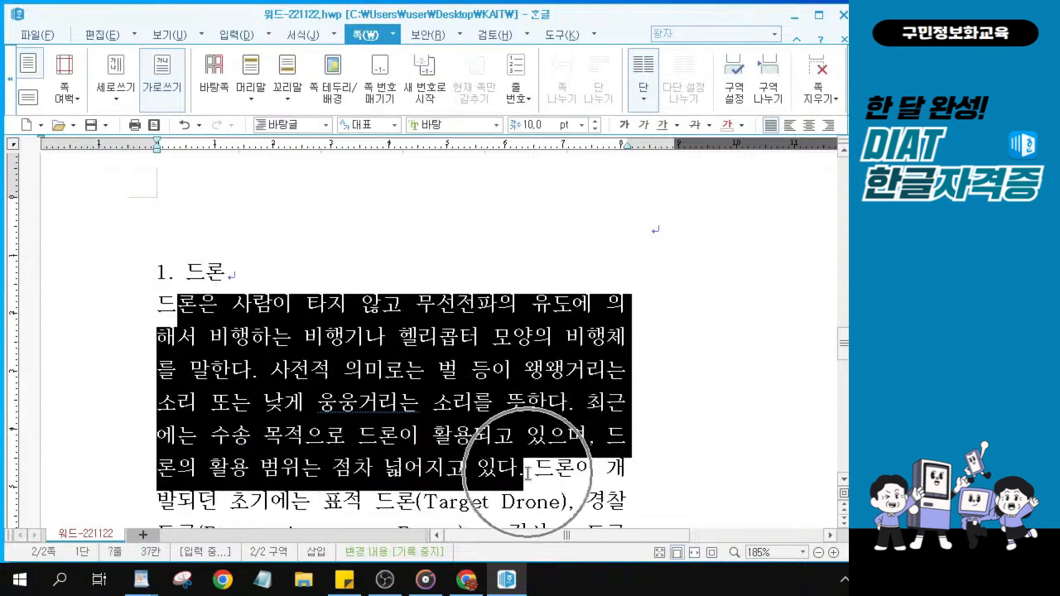
pyautogui.scroll(-2, 529, 468)
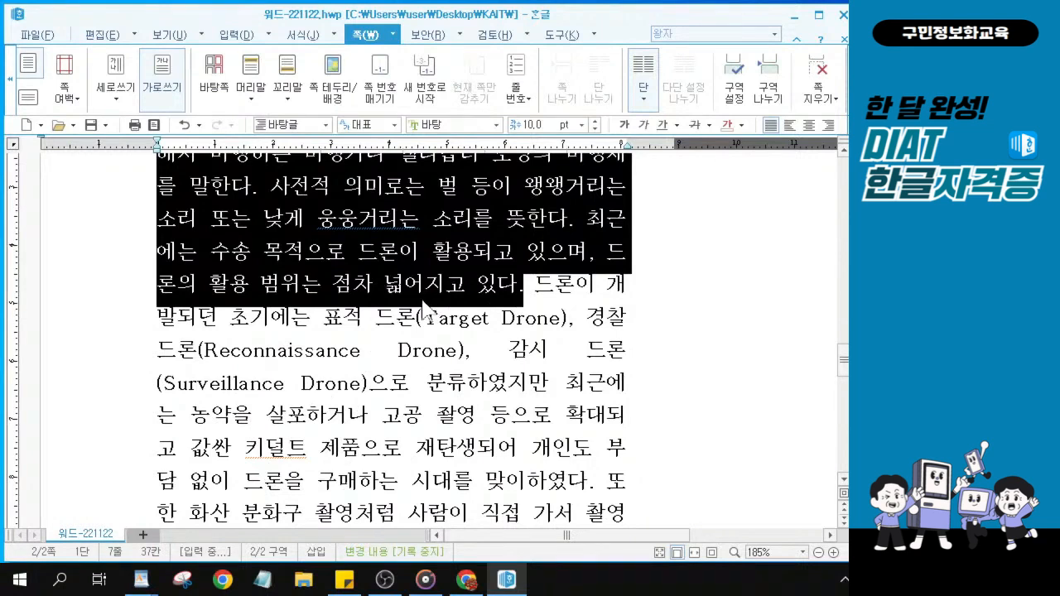
pyautogui.scroll(1, 427, 308)
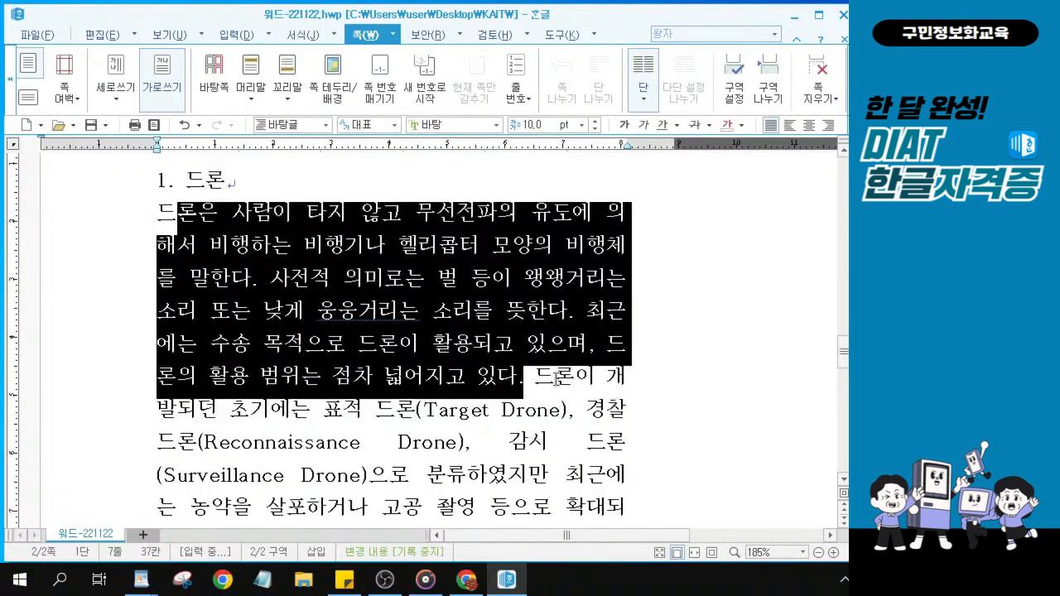
# Look up the word 범위 in the paragraph under "1. 드론" in the Korean dictionary.
pyautogui.click(354, 367)
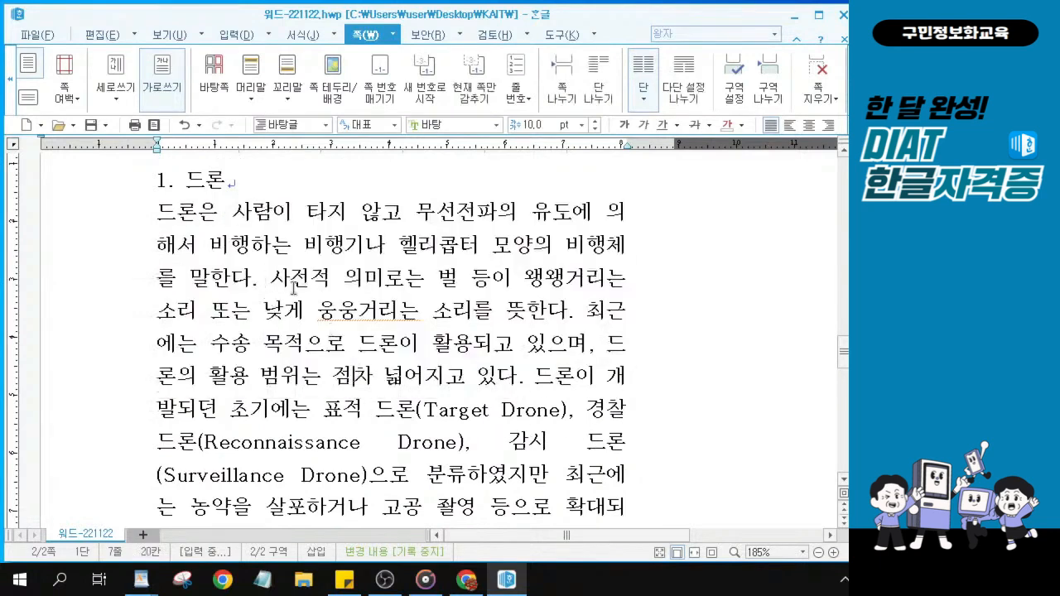
pyautogui.click(285, 282)
pyautogui.moveTo(262, 377); pyautogui.dragTo(299, 379)
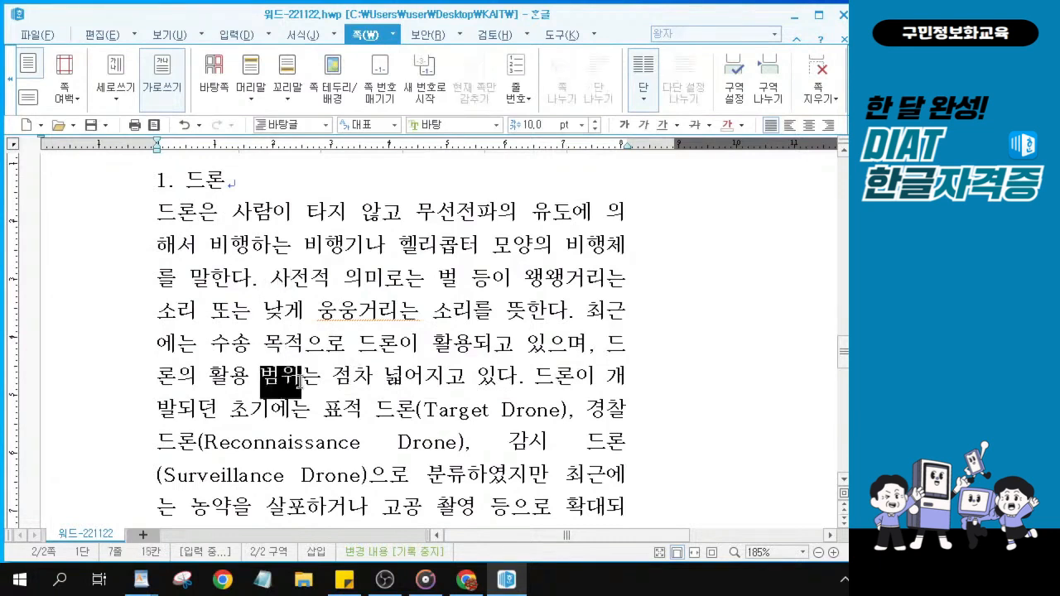
pyautogui.press('F12')
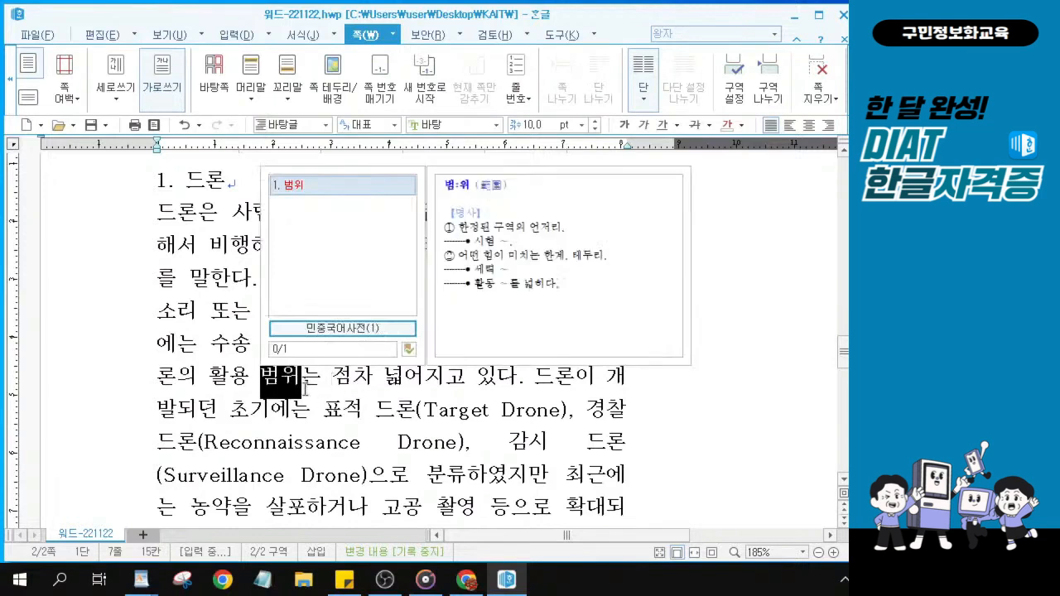
pyautogui.press('Escape')
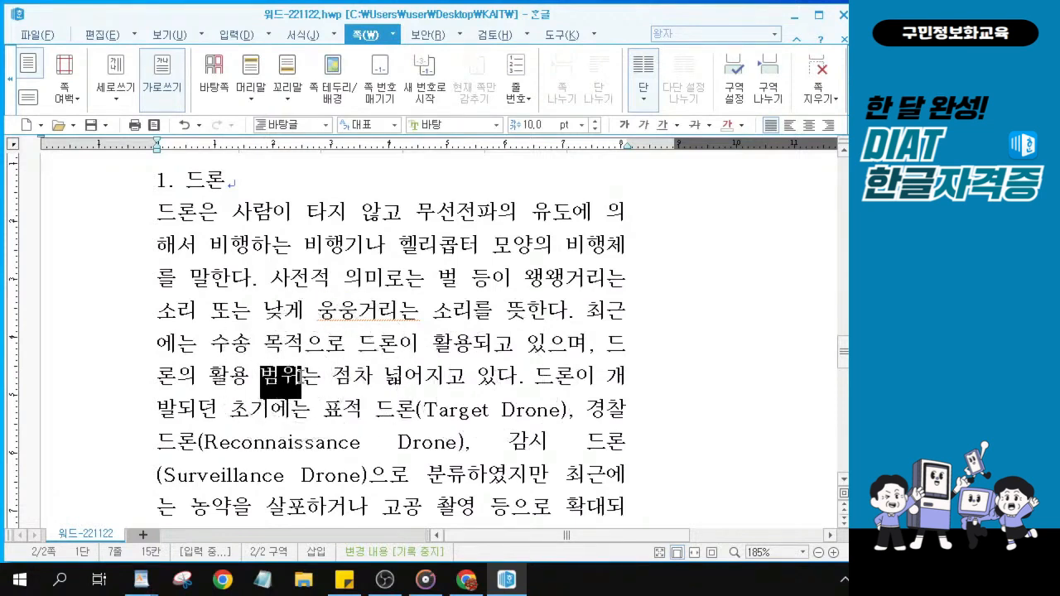
pyautogui.click(299, 377)
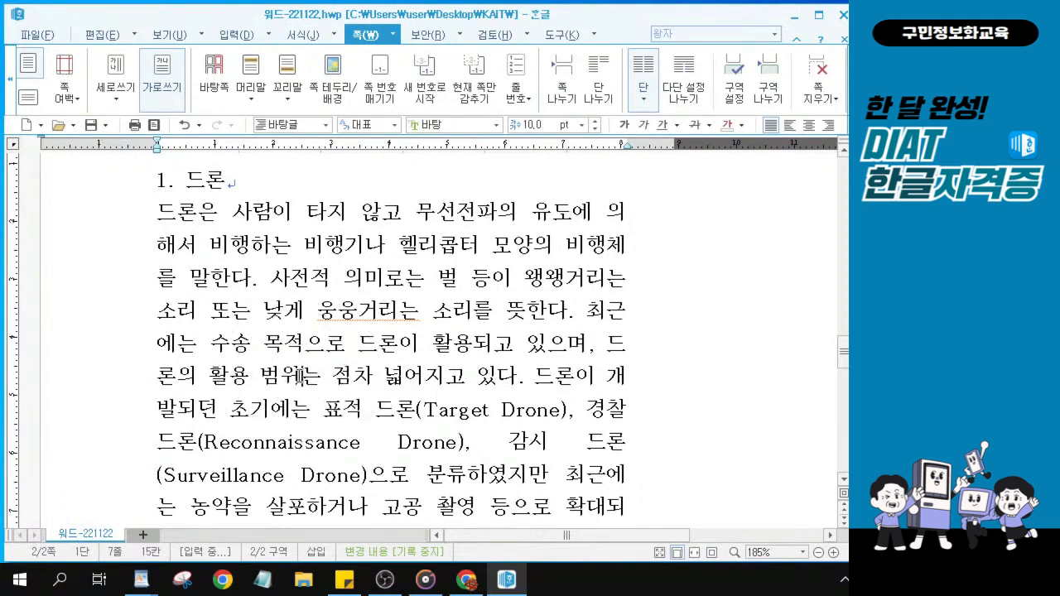
# Convert the word 범위 under "1. 드론" to the Hanja 範圍, using the 한글(漢字) input format.
pyautogui.hotkey('shift', 'Left')
pyautogui.hotkey('shift', 'Left')
pyautogui.press('F9')
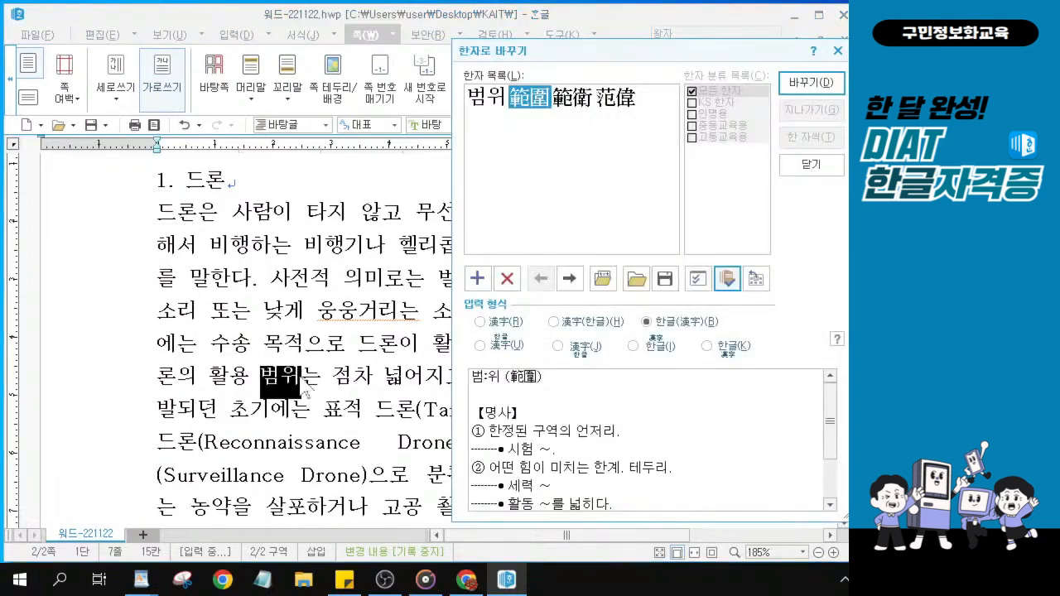
pyautogui.click(533, 126)
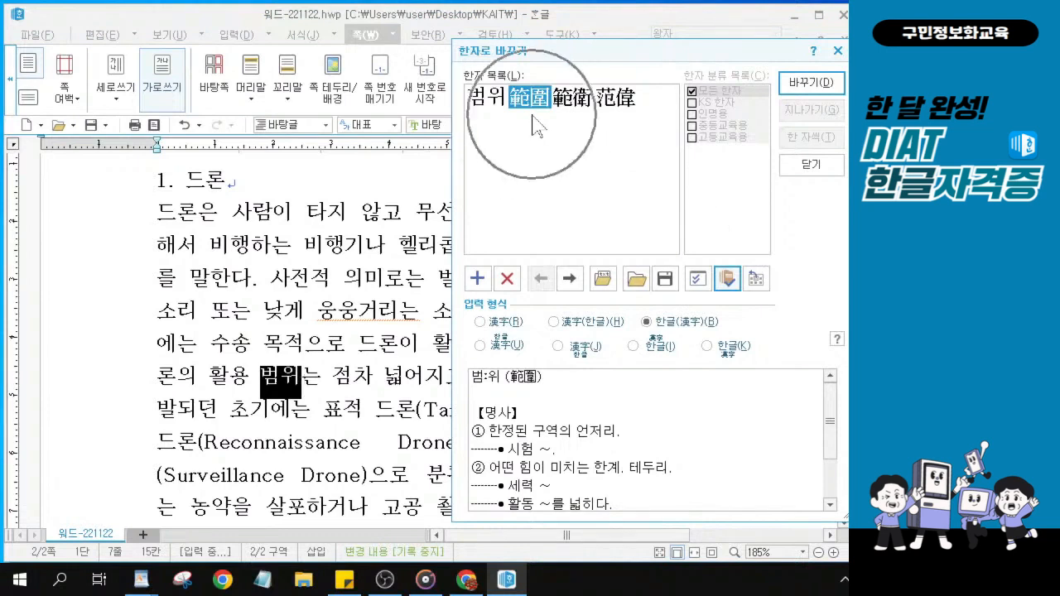
pyautogui.click(533, 125)
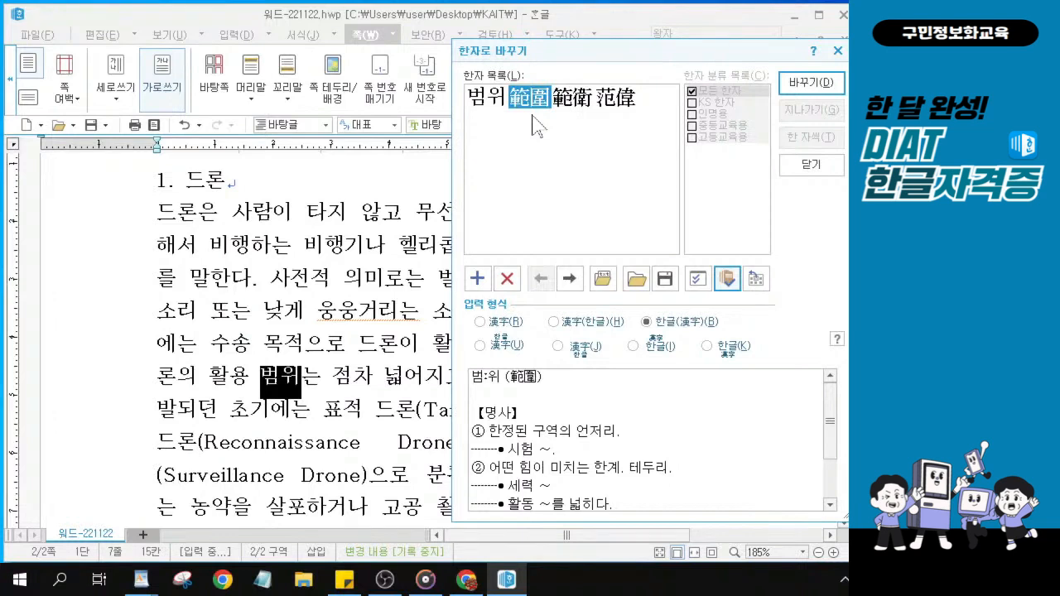
pyautogui.click(533, 106)
pyautogui.moveTo(614, 58); pyautogui.dragTo(483, 51)
pyautogui.click(544, 316)
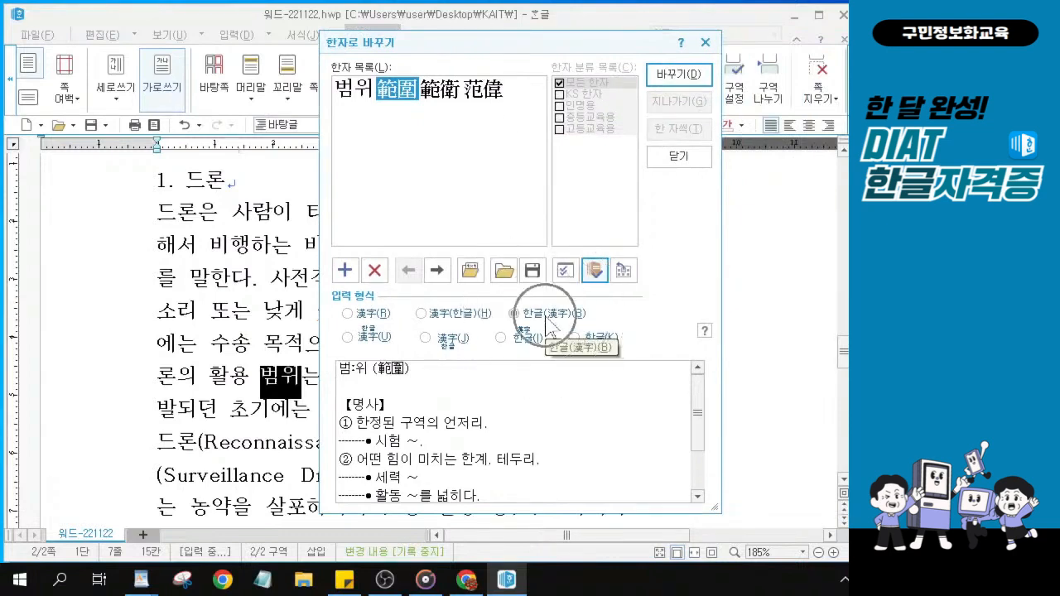
pyautogui.click(545, 320)
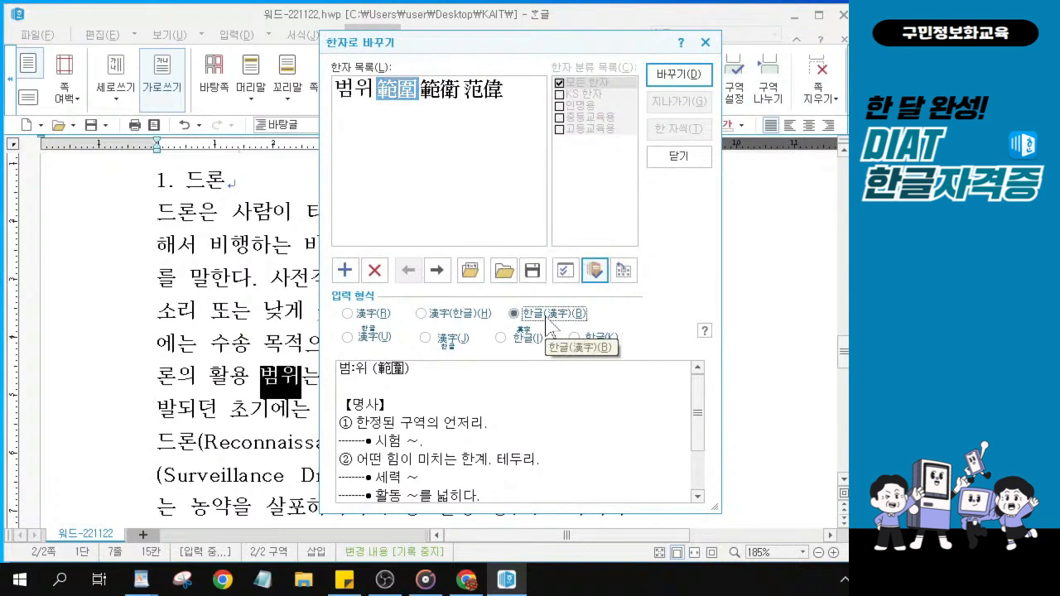
pyautogui.click(546, 317)
pyautogui.click(391, 84)
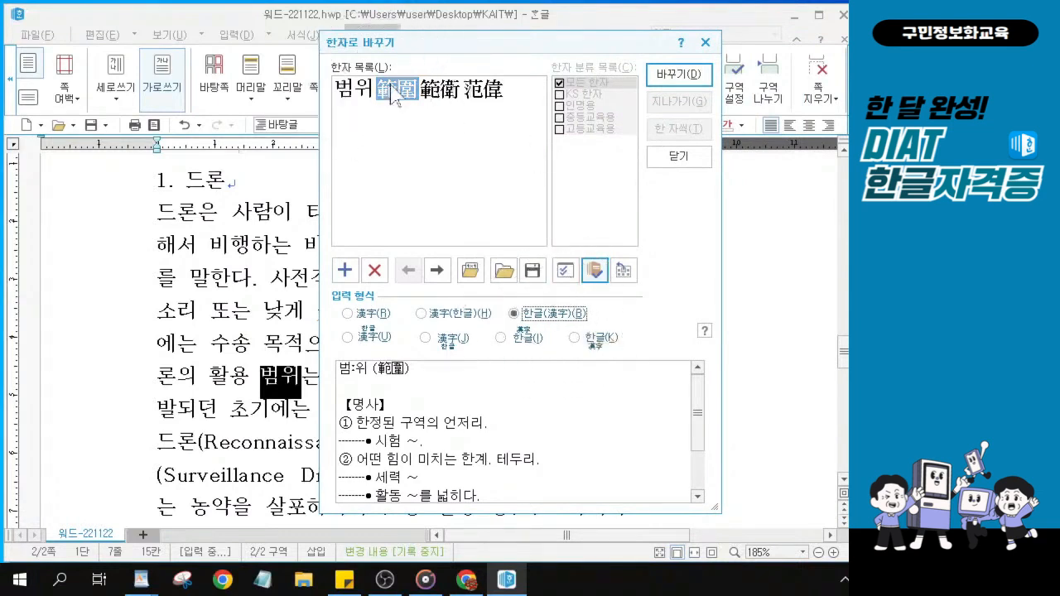
pyautogui.click(679, 77)
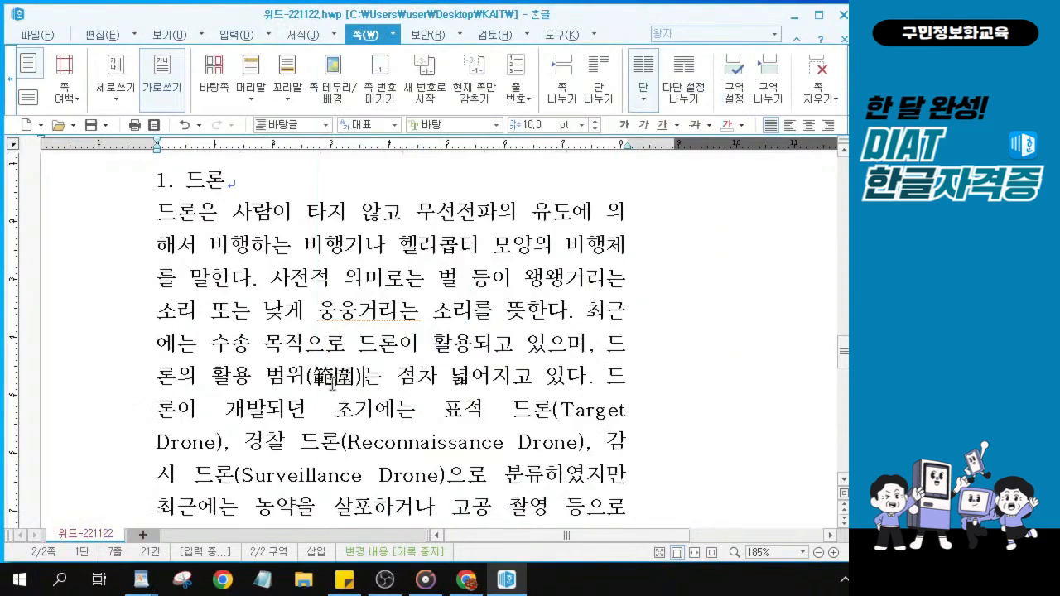
pyautogui.moveTo(262, 375); pyautogui.dragTo(361, 379)
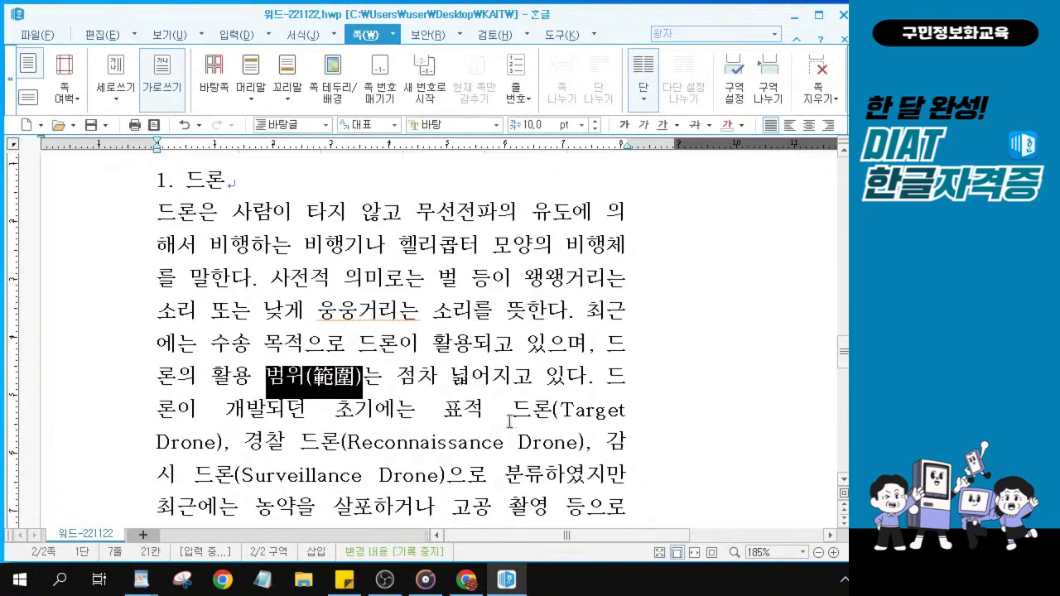
pyautogui.press('Escape')
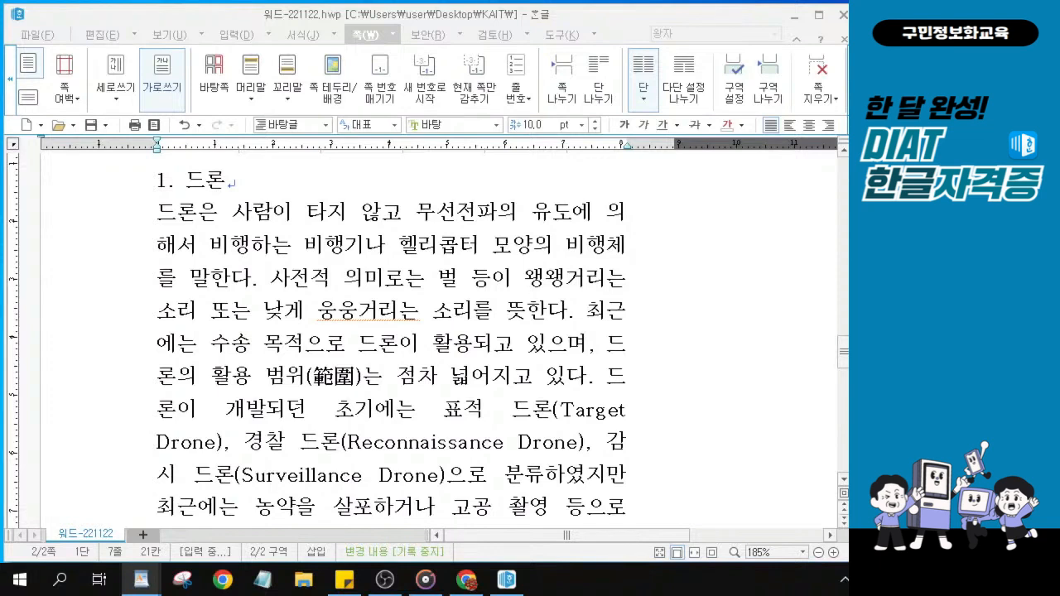
# Look up the word 제약 in the first sentence under "2. 드론의 한계" in the Korean dictionary.
pyautogui.scroll(-5, 263, 297)
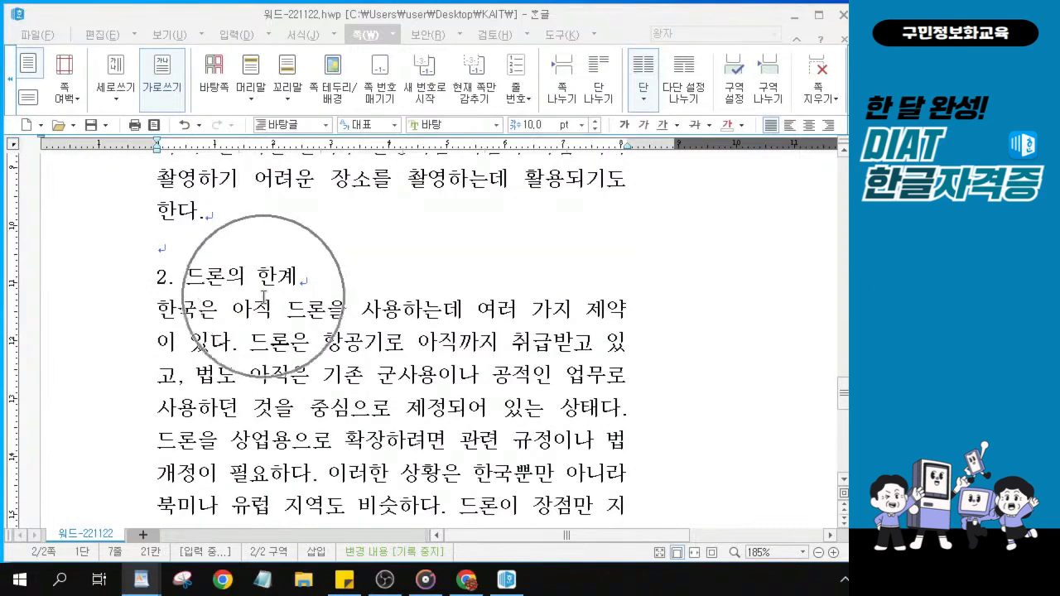
pyautogui.moveTo(178, 310); pyautogui.dragTo(586, 310)
pyautogui.click(625, 312)
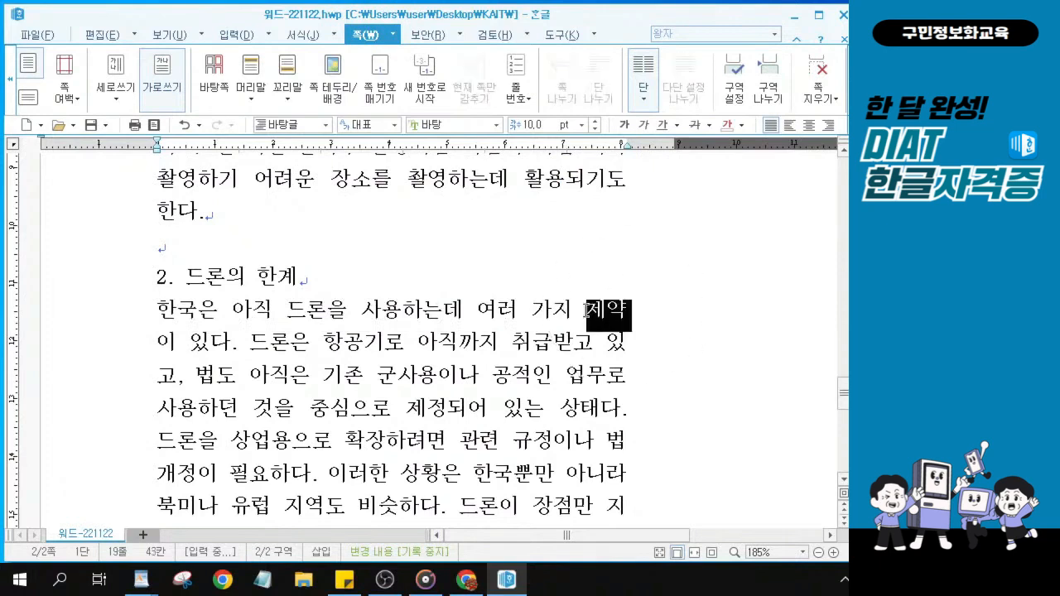
pyautogui.press('ctrl')
pyautogui.press('ctrl')
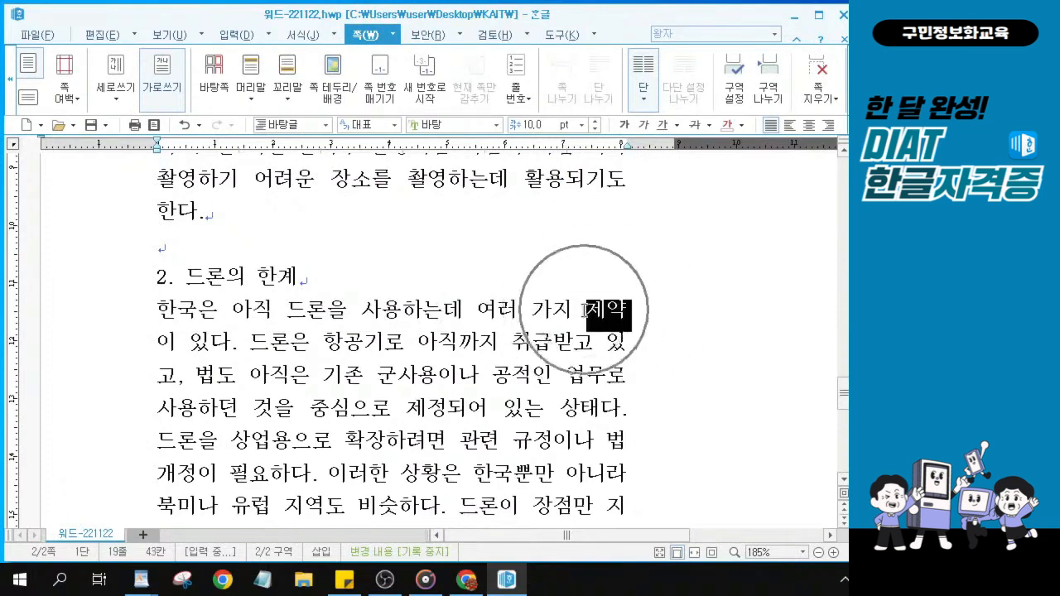
pyautogui.press('F9')
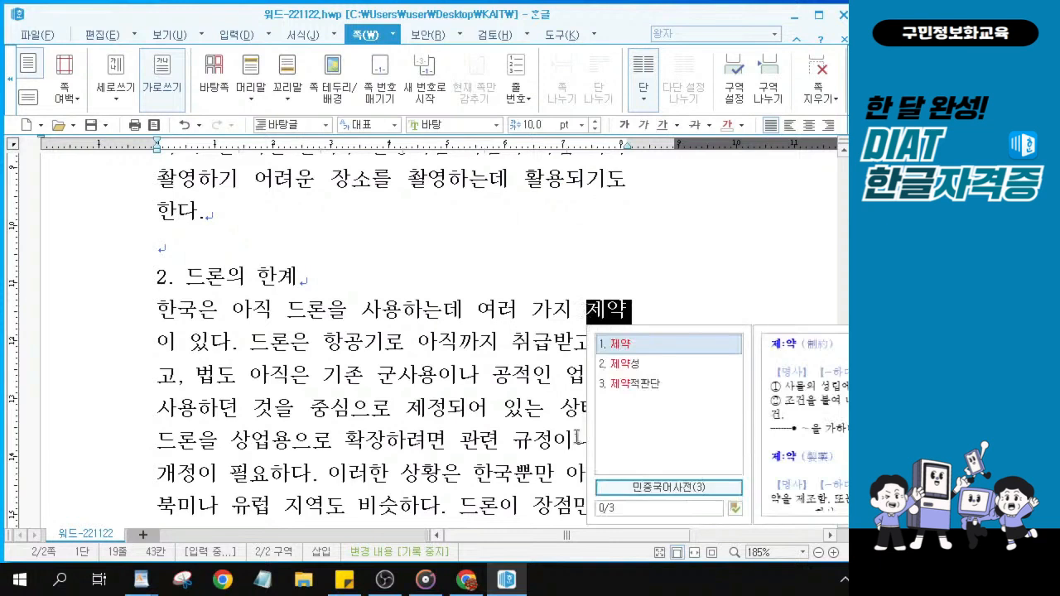
pyautogui.press('Escape')
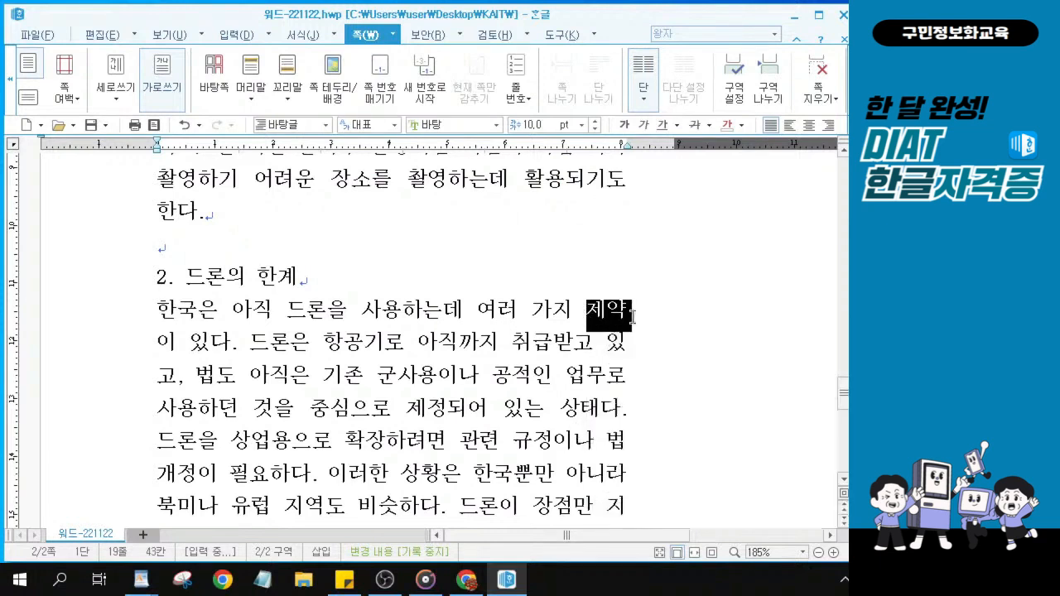
# Convert the word 제약 under "2. 드론의 한계" to the Hanja 制約, using the 한글(漢字) input format.
pyautogui.press('ctrl')
pyautogui.press('ctrl')
pyautogui.press('F9')
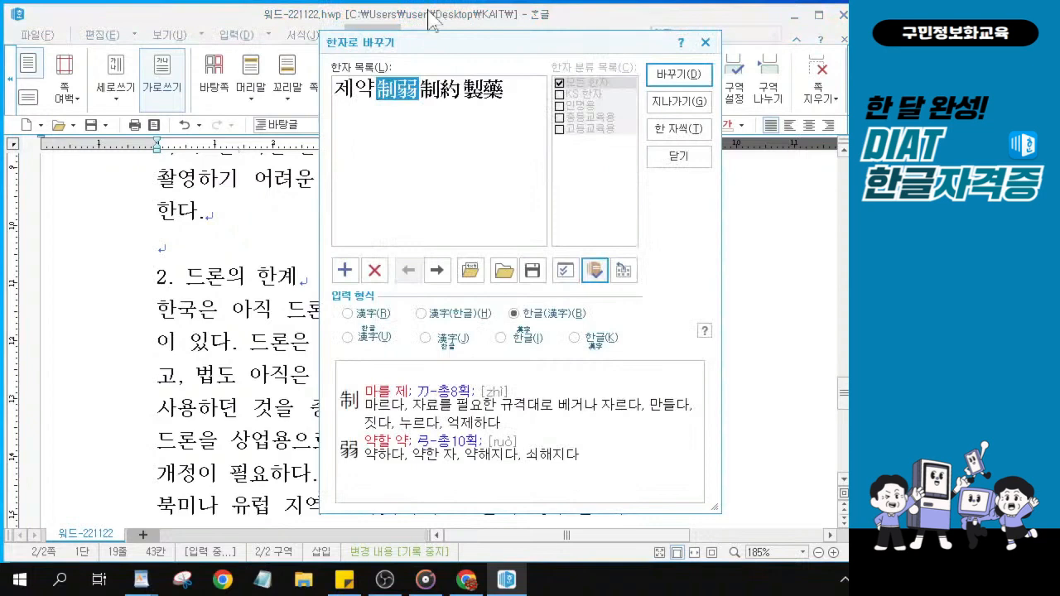
pyautogui.moveTo(443, 55); pyautogui.dragTo(371, 61)
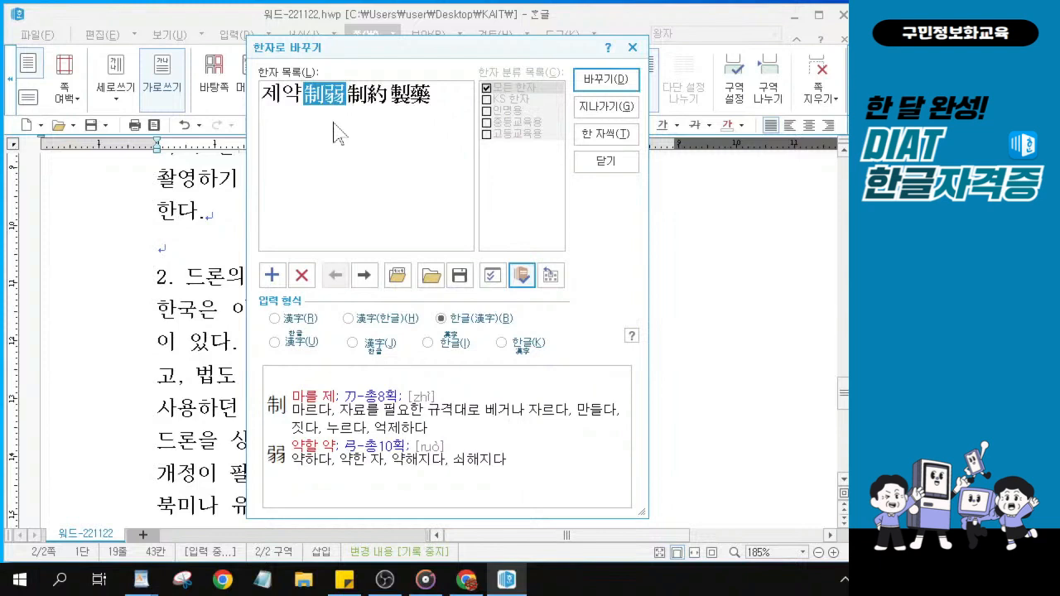
pyautogui.click(367, 106)
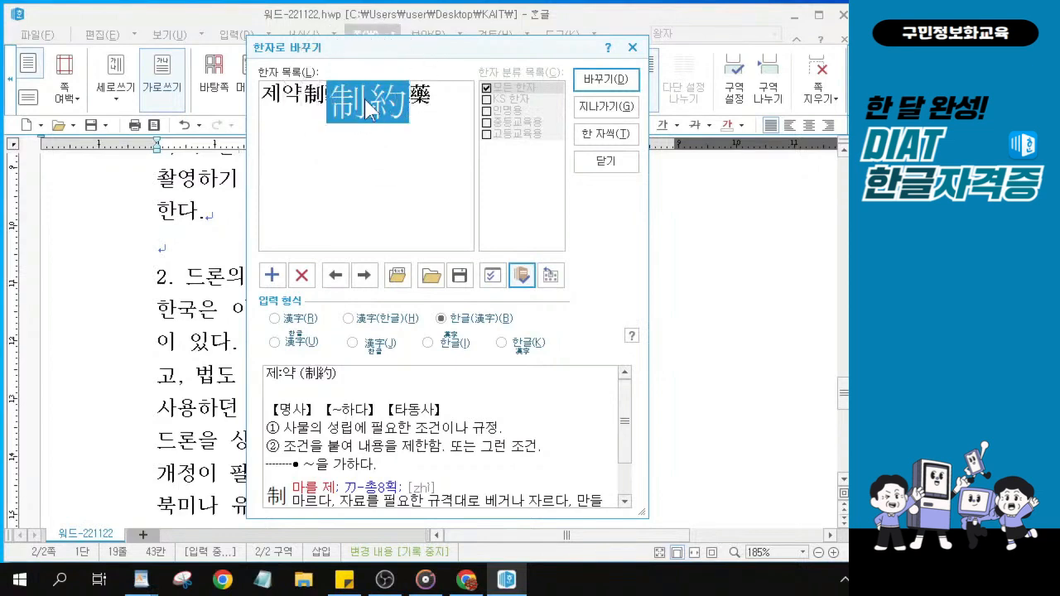
pyautogui.press('alt')
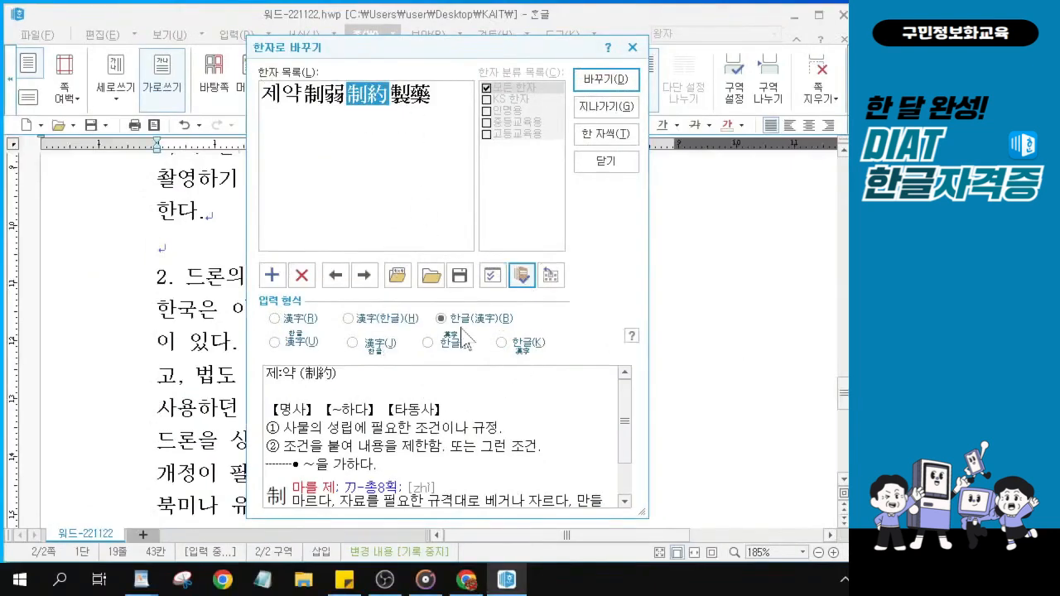
pyautogui.click(610, 80)
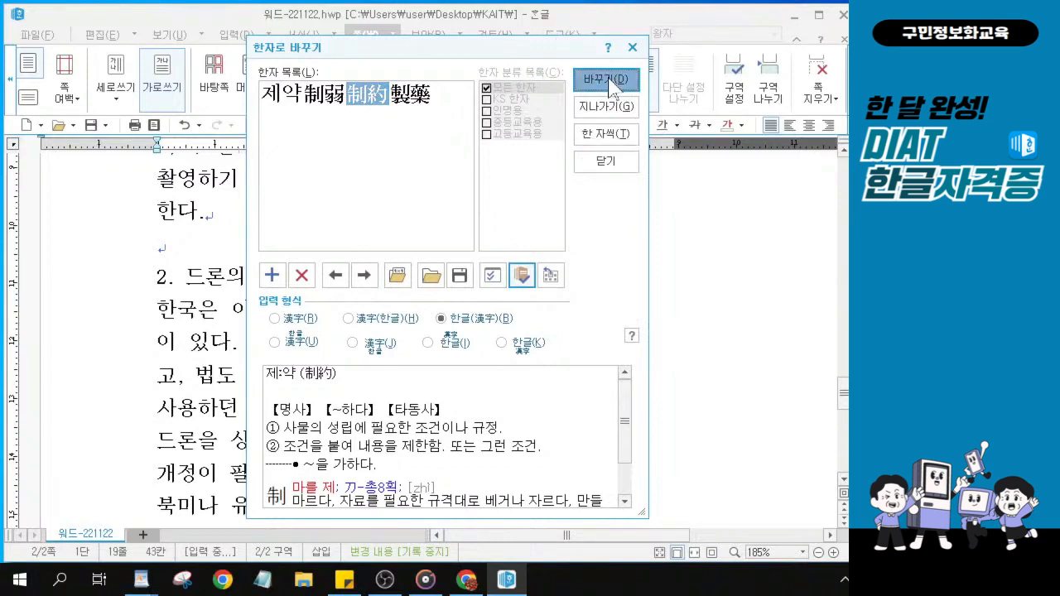
pyautogui.click(610, 80)
pyautogui.hotkey('alt', 'Tab')
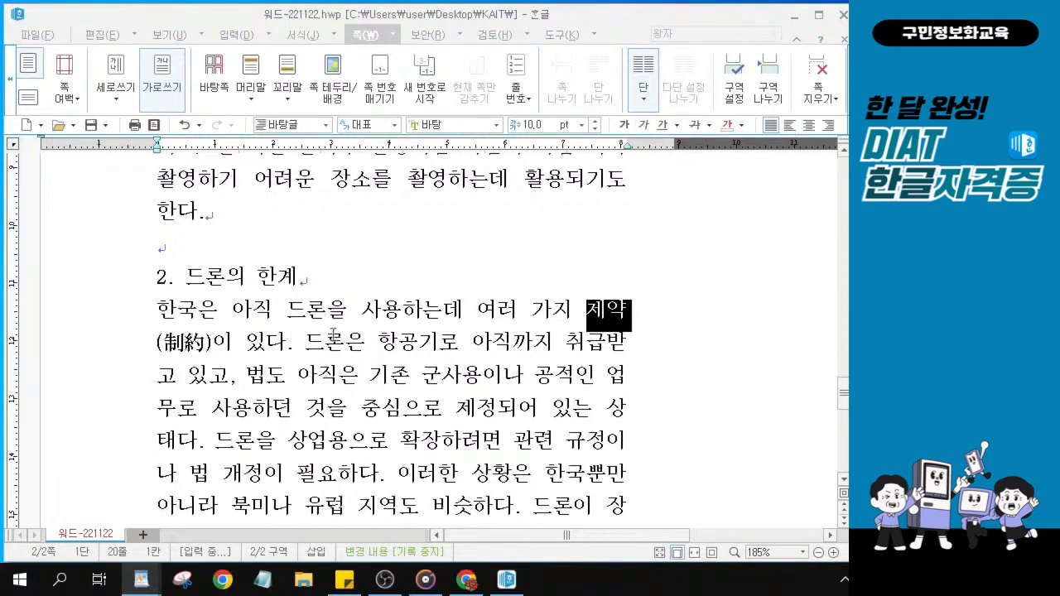
# Examine the second and third sentences under "2. 드론의 한계", highlighting each in turn, and enlarge the view to 210%.
pyautogui.click(294, 356)
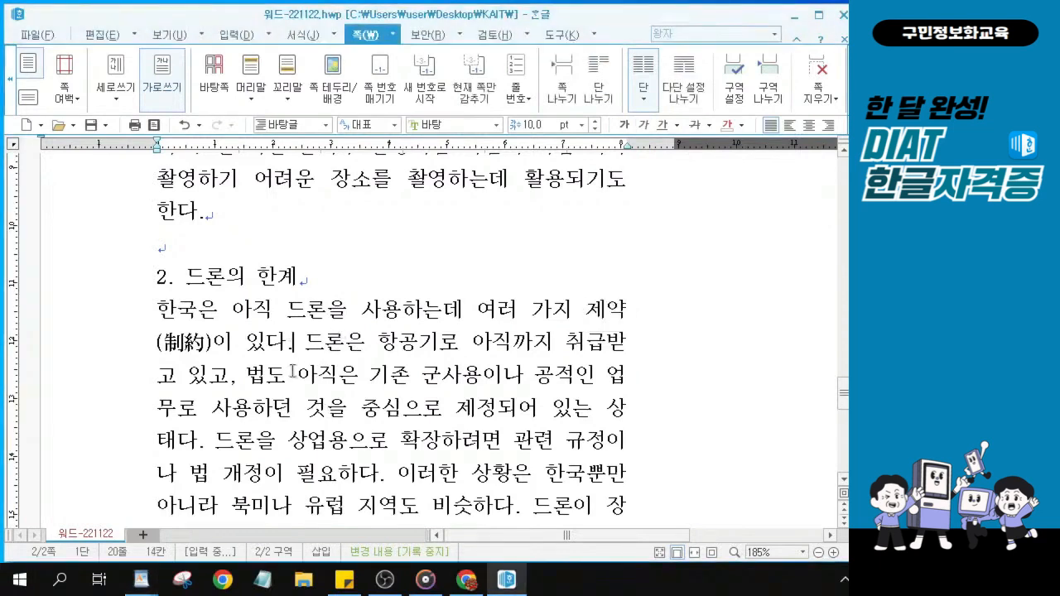
pyautogui.moveTo(305, 346); pyautogui.dragTo(207, 447)
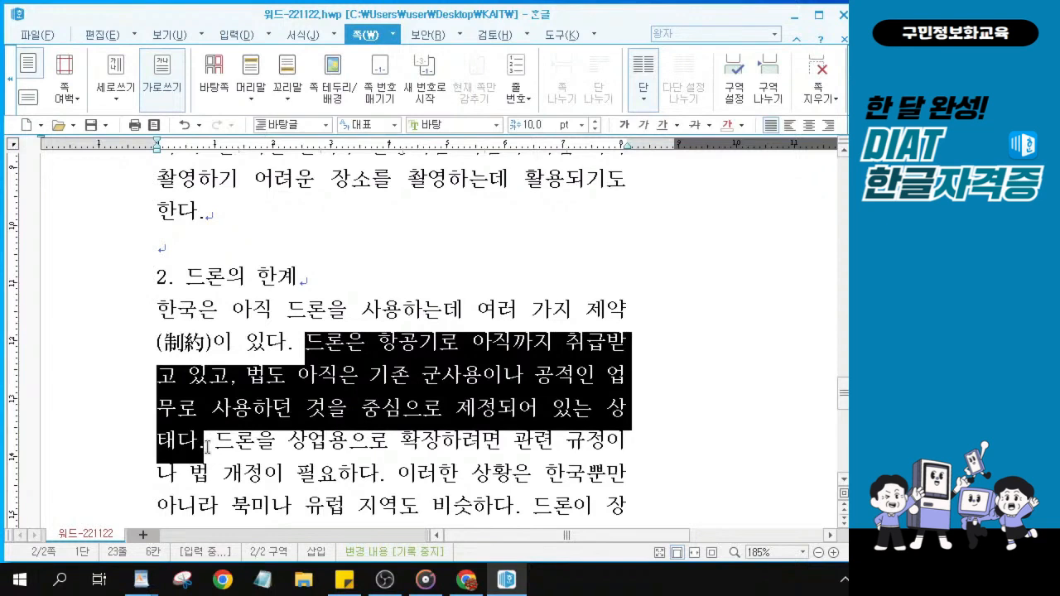
pyautogui.press('ctrl')
pyautogui.press('ctrl')
pyautogui.press('ctrl')
pyautogui.moveTo(217, 443); pyautogui.dragTo(379, 478)
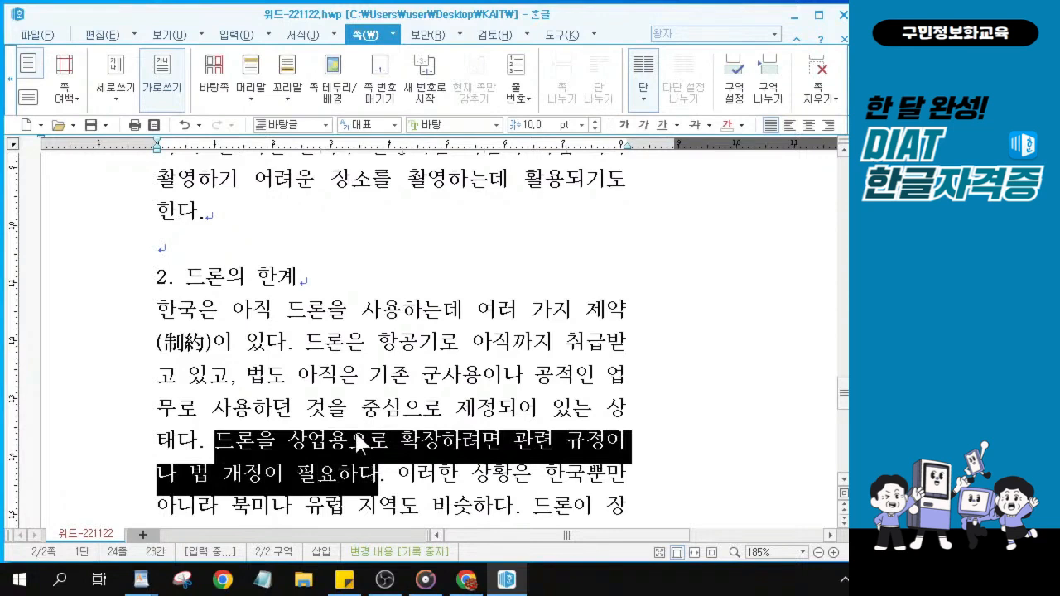
pyautogui.scroll(-1, 358, 444)
pyautogui.keyDown('ctrl'); pyautogui.scroll(2, 365, 420); pyautogui.keyUp('ctrl')
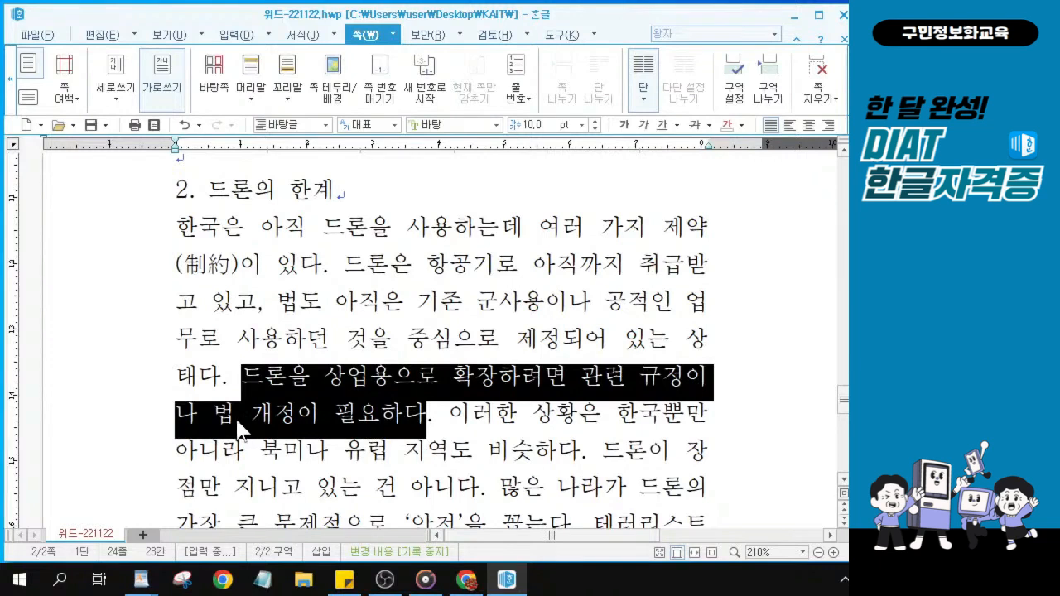
# Look up the word 개정 in the phrase "법 개정이 필요하다" in the Korean dictionary.
pyautogui.click(296, 420)
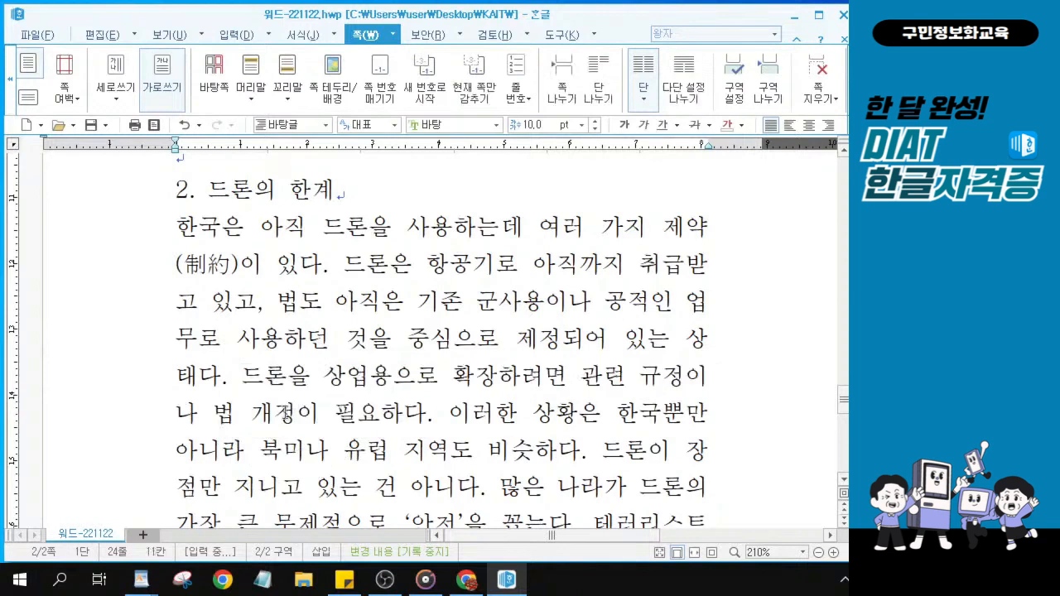
pyautogui.moveTo(297, 414); pyautogui.dragTo(248, 412)
pyautogui.press('F9')
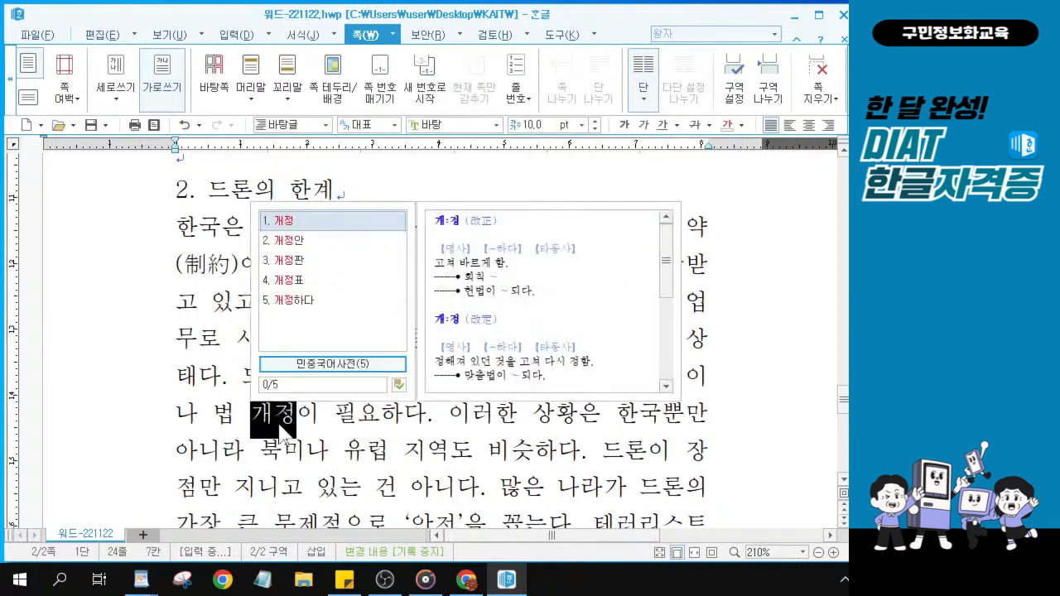
pyautogui.press('Escape')
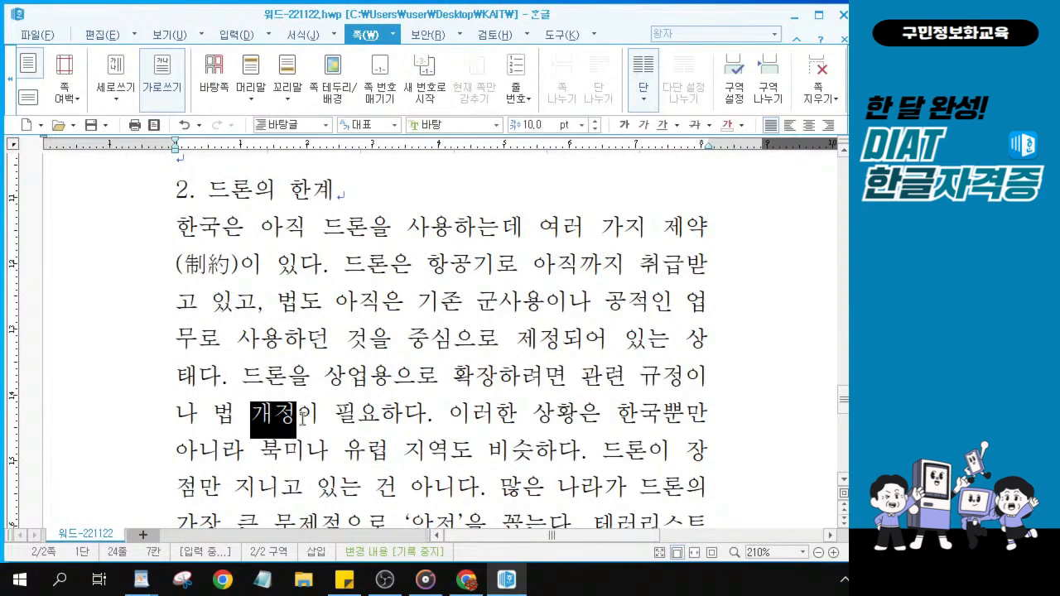
# Convert the word 개정 in the phrase "법 개정이 필요하다" to the Hanja 改正, using the 한글(漢字) input format.
pyautogui.click(294, 416)
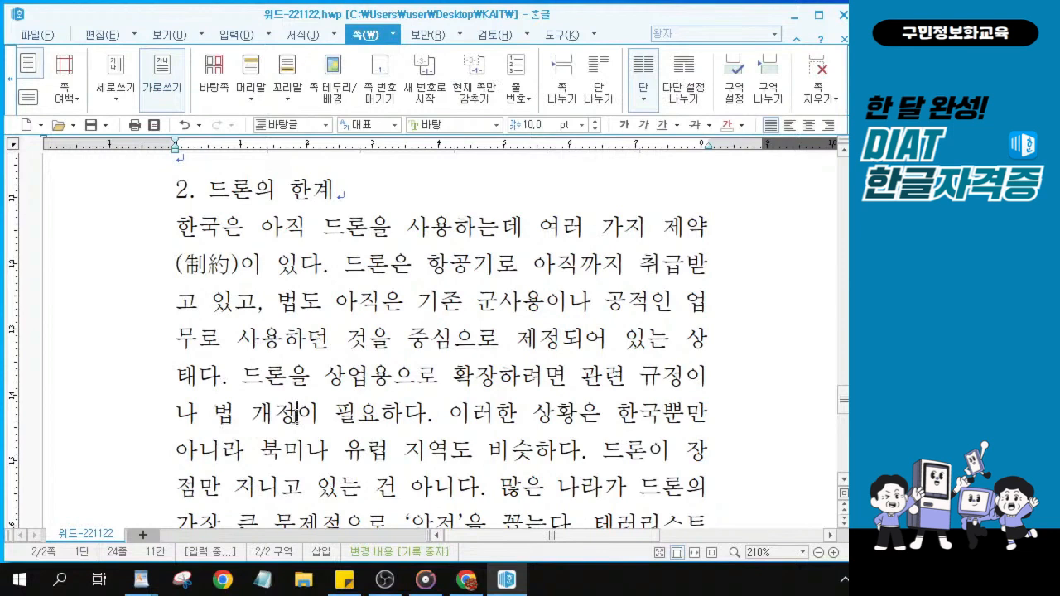
pyautogui.doubleClick(295, 416)
pyautogui.press('F9')
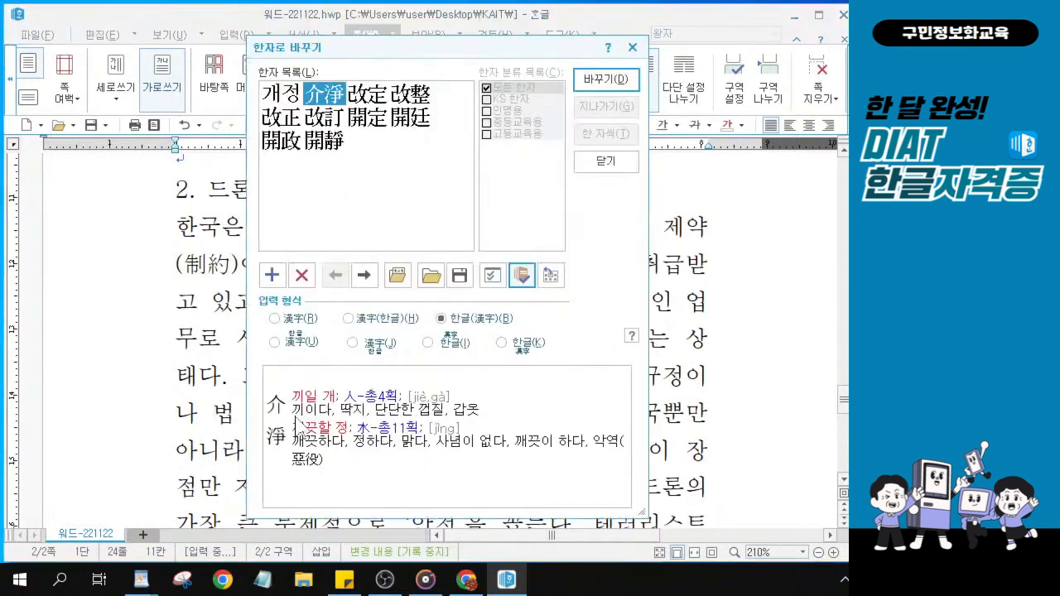
pyautogui.moveTo(389, 48); pyautogui.dragTo(494, 55)
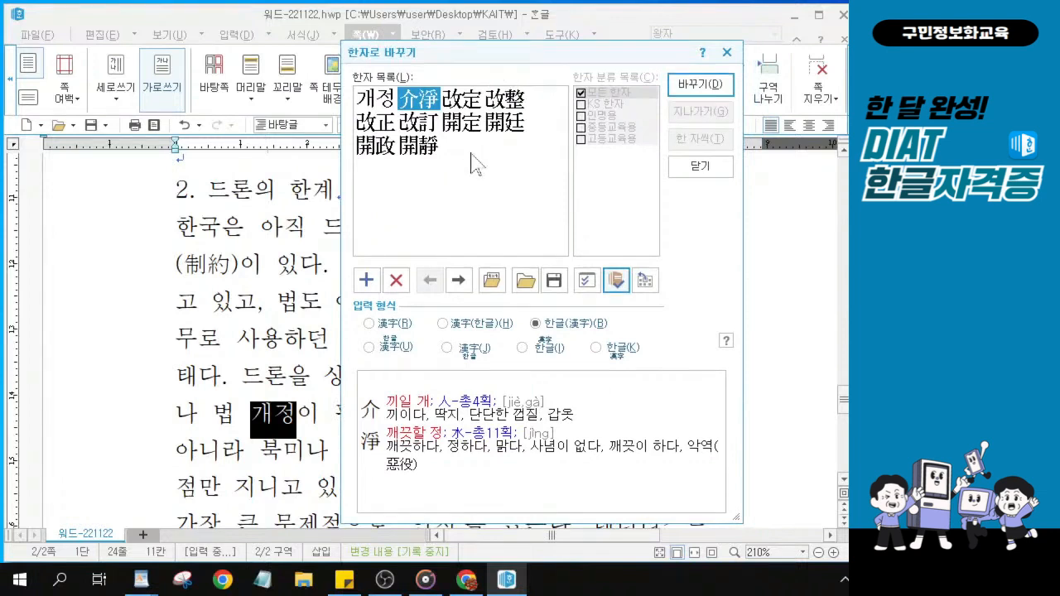
pyautogui.click(381, 125)
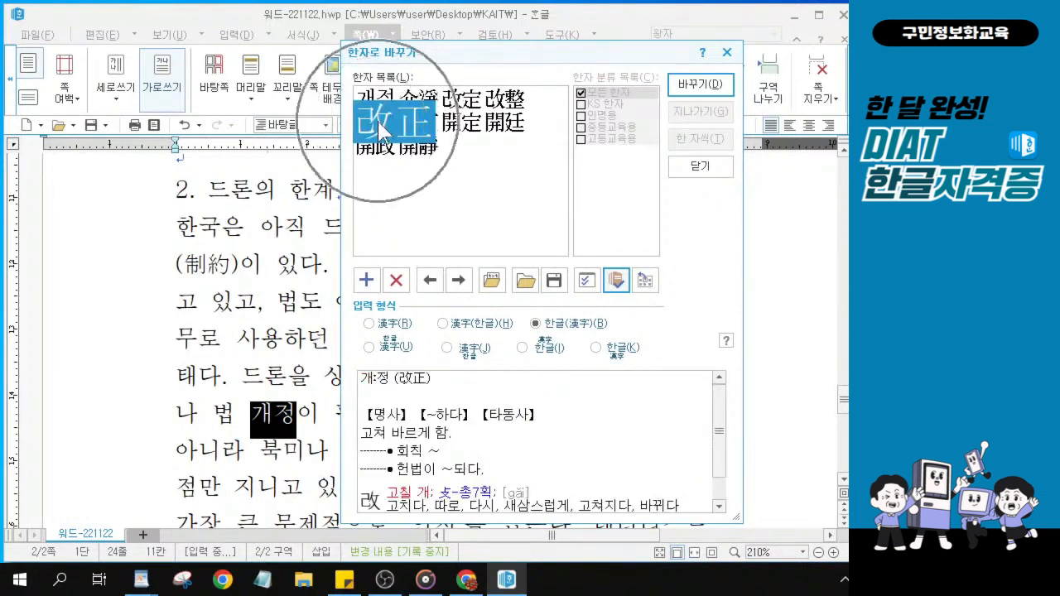
pyautogui.click(388, 132)
pyautogui.press('alt')
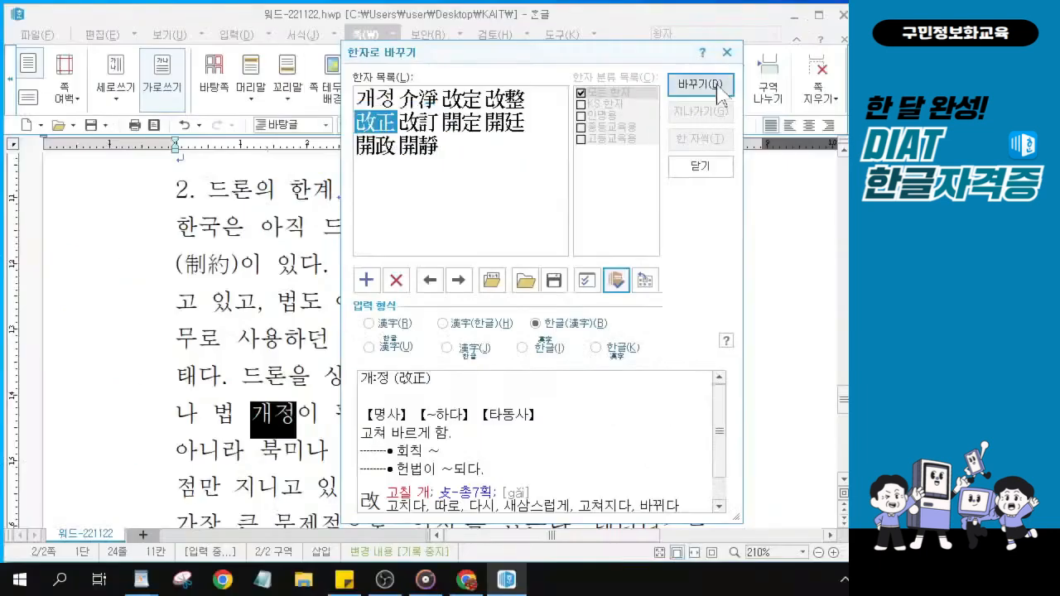
pyautogui.click(704, 86)
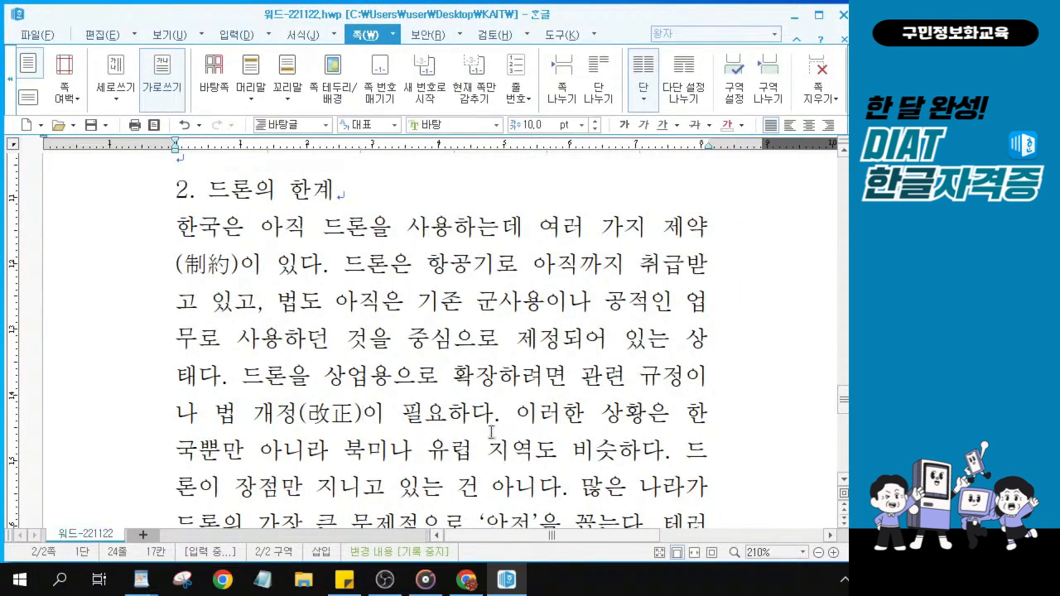
# Examine the sentences from "이러한 상황은" through "위협도 늘어난다" under "2. 드론의 한계", highlighting each in turn.
pyautogui.scroll(-3, 517, 414)
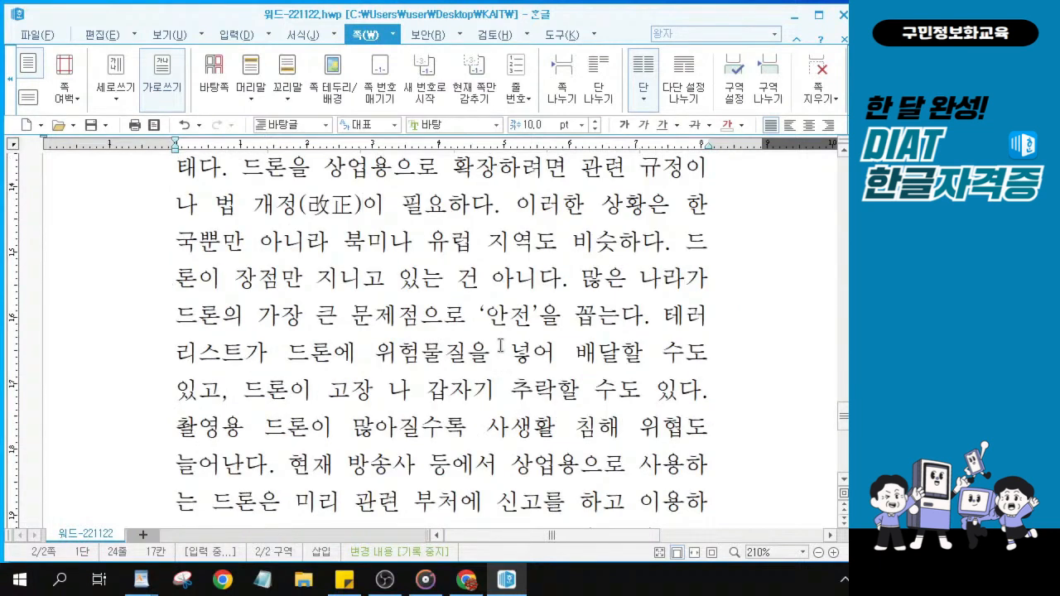
pyautogui.click(495, 365)
pyautogui.click(287, 428)
pyautogui.moveTo(265, 428); pyautogui.dragTo(462, 425)
pyautogui.moveTo(262, 207); pyautogui.dragTo(666, 242)
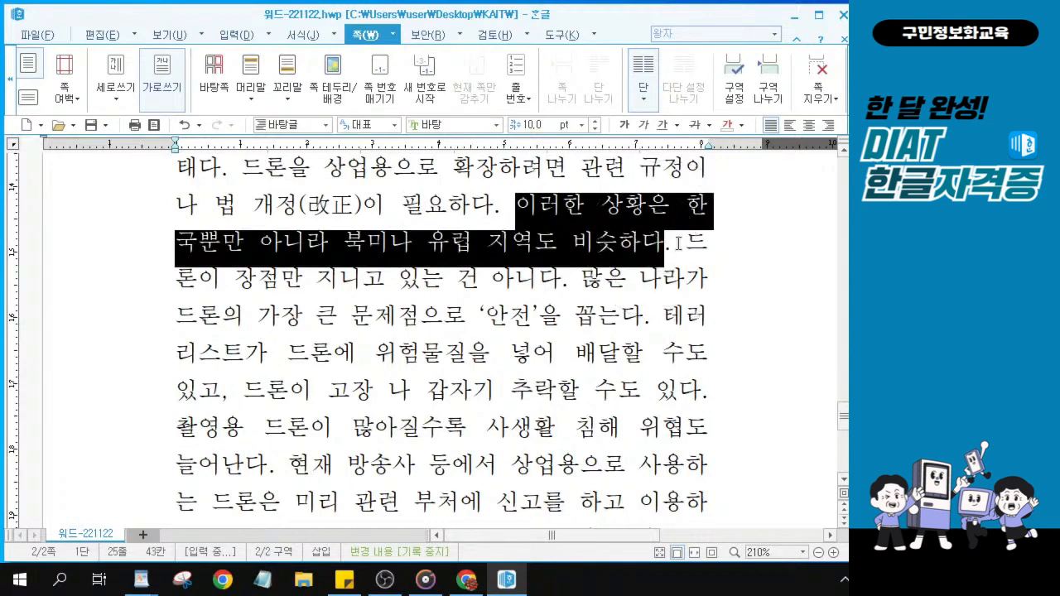
pyautogui.moveTo(685, 242); pyautogui.dragTo(573, 284)
pyautogui.click(589, 282)
pyautogui.moveTo(590, 282); pyautogui.dragTo(645, 319)
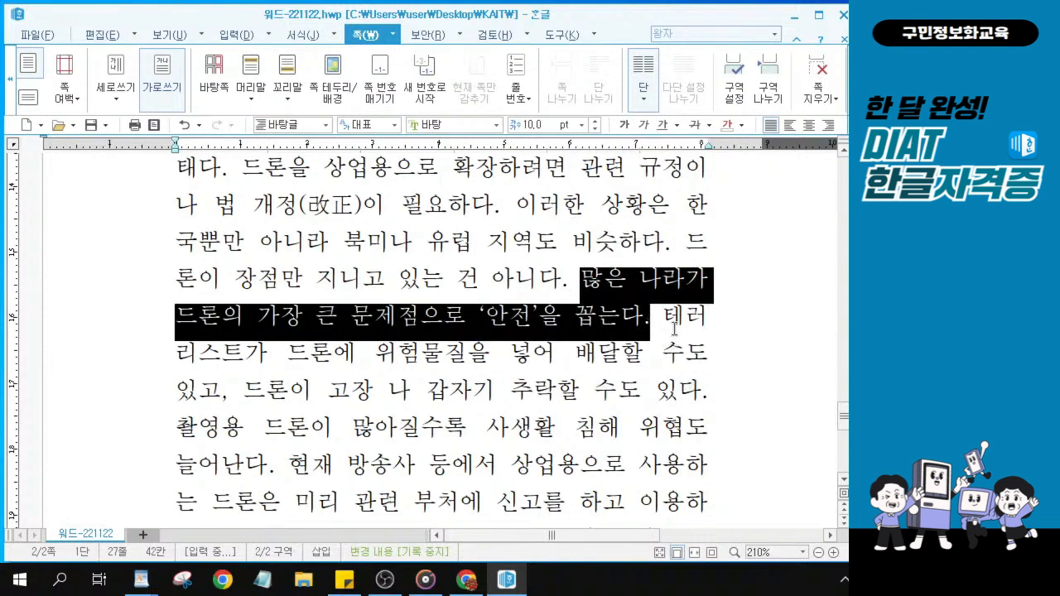
pyautogui.click(667, 321)
pyautogui.click(667, 321)
pyautogui.moveTo(667, 320); pyautogui.dragTo(692, 393)
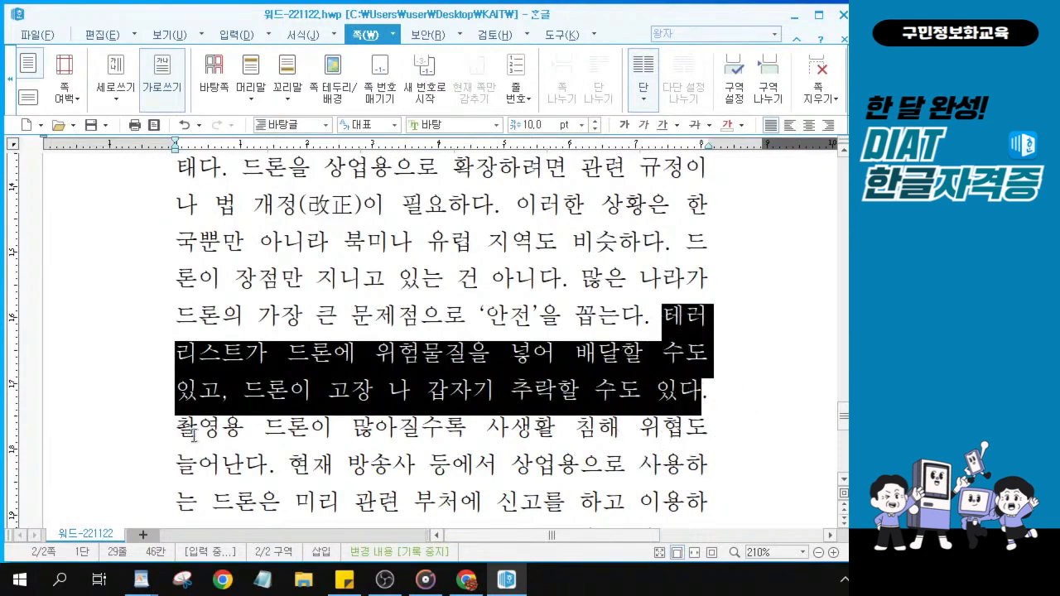
pyautogui.moveTo(177, 428); pyautogui.dragTo(279, 475)
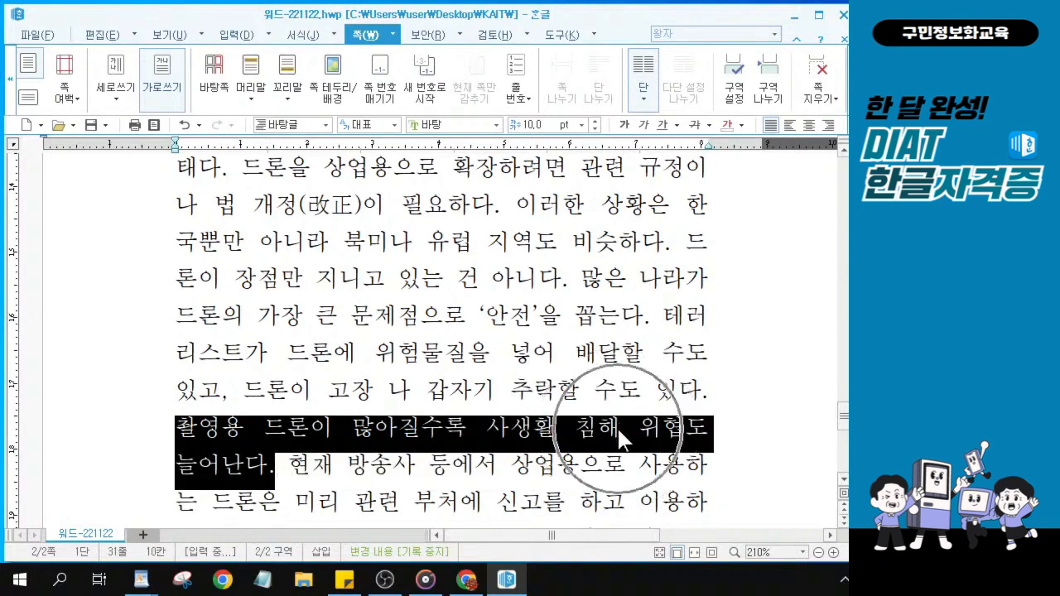
# Look up the word 침해 in the phrase "사생활 침해 위협도" in the Korean dictionary.
pyautogui.scroll(-1, 619, 438)
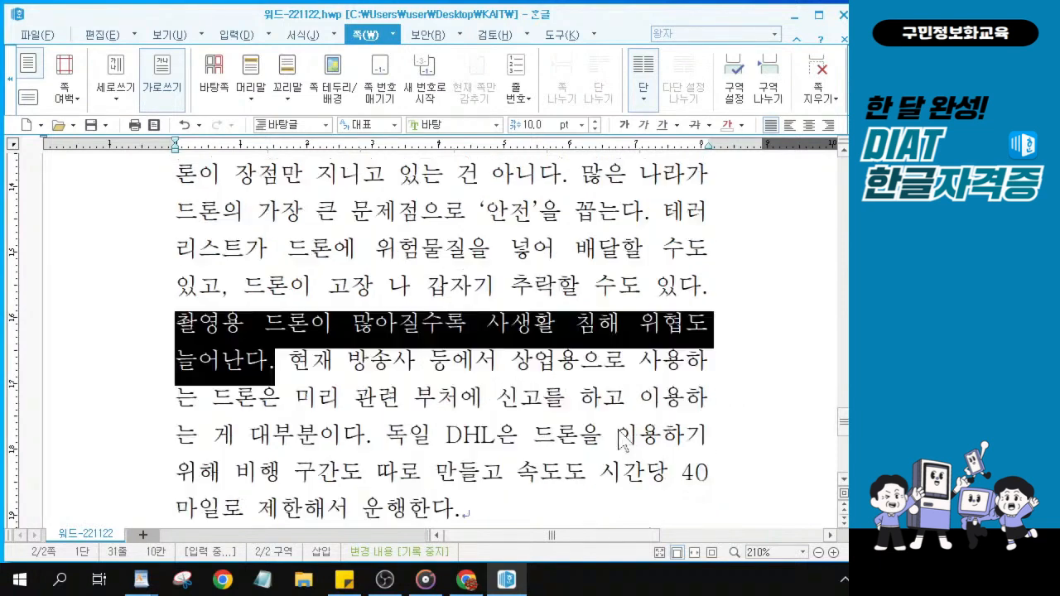
pyautogui.click(619, 321)
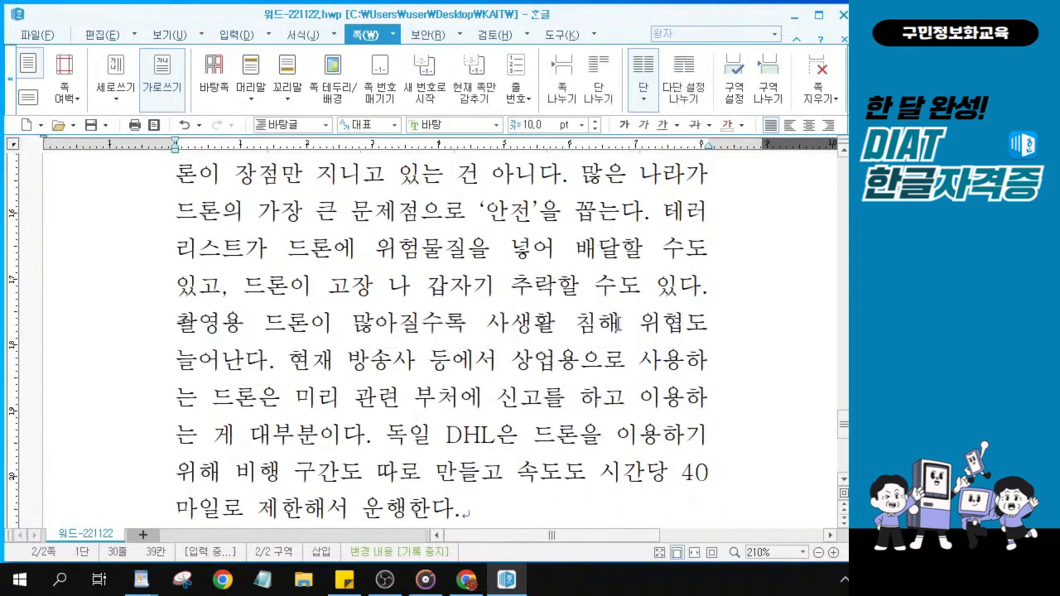
pyautogui.press('F9')
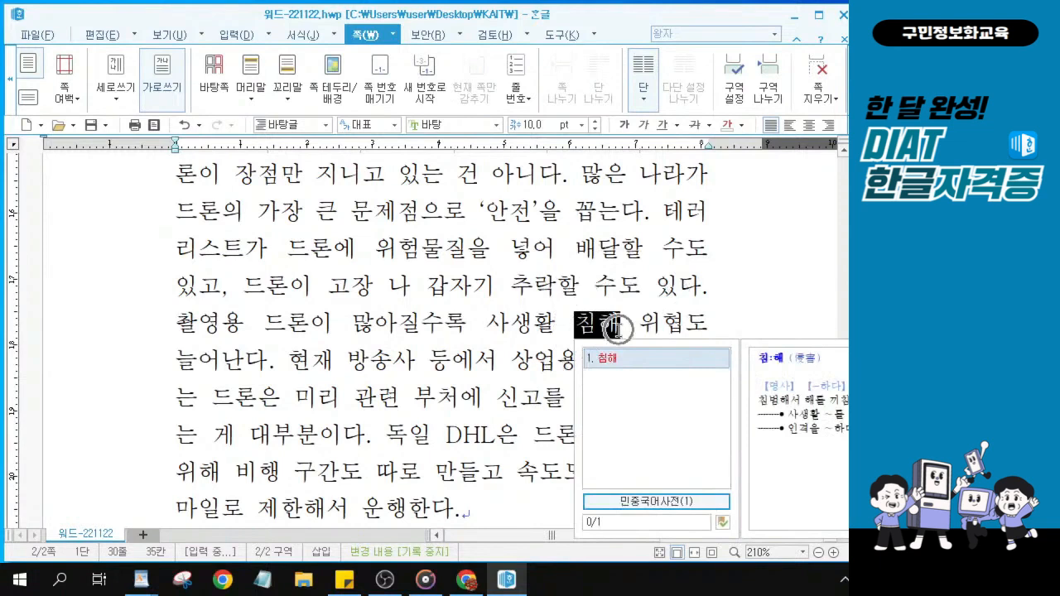
pyautogui.press('Escape')
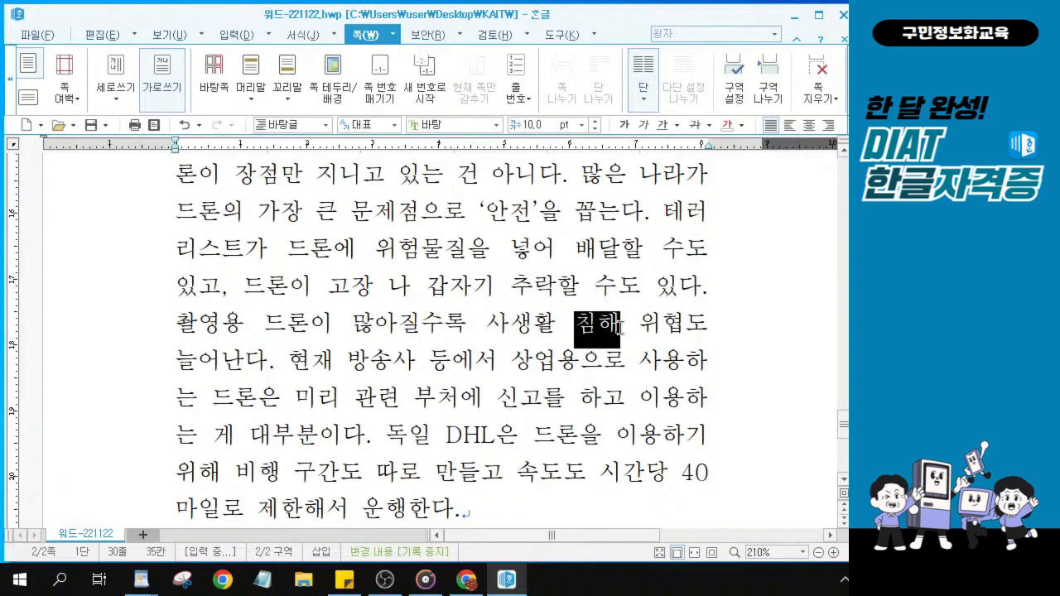
# Convert the word 침해 after "사생활" to the Hanja 侵害, using the 한글(漢字) input format.
pyautogui.press('F9')
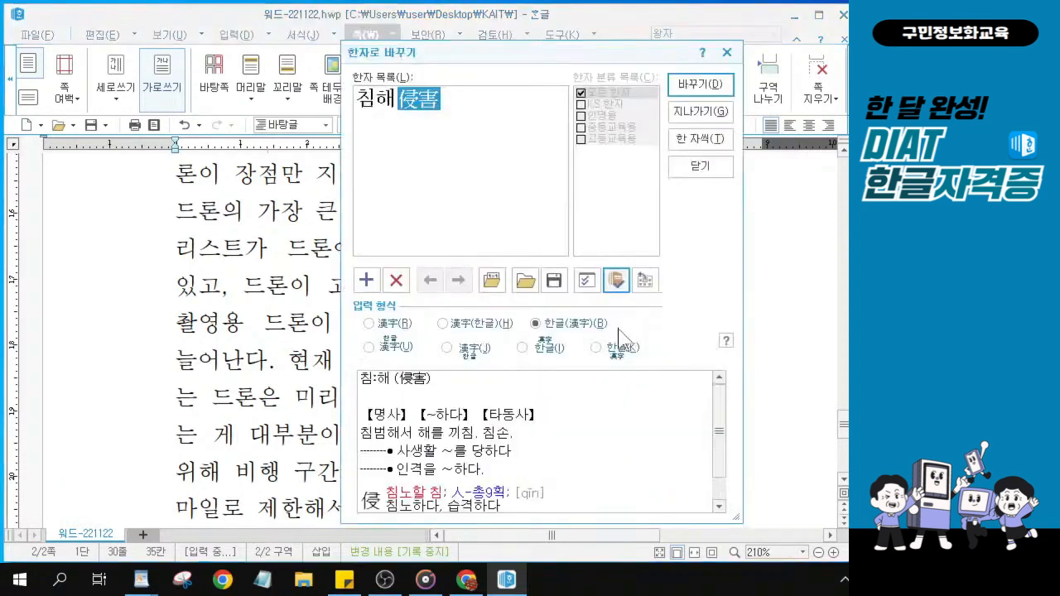
pyautogui.moveTo(482, 52); pyautogui.dragTo(243, 47)
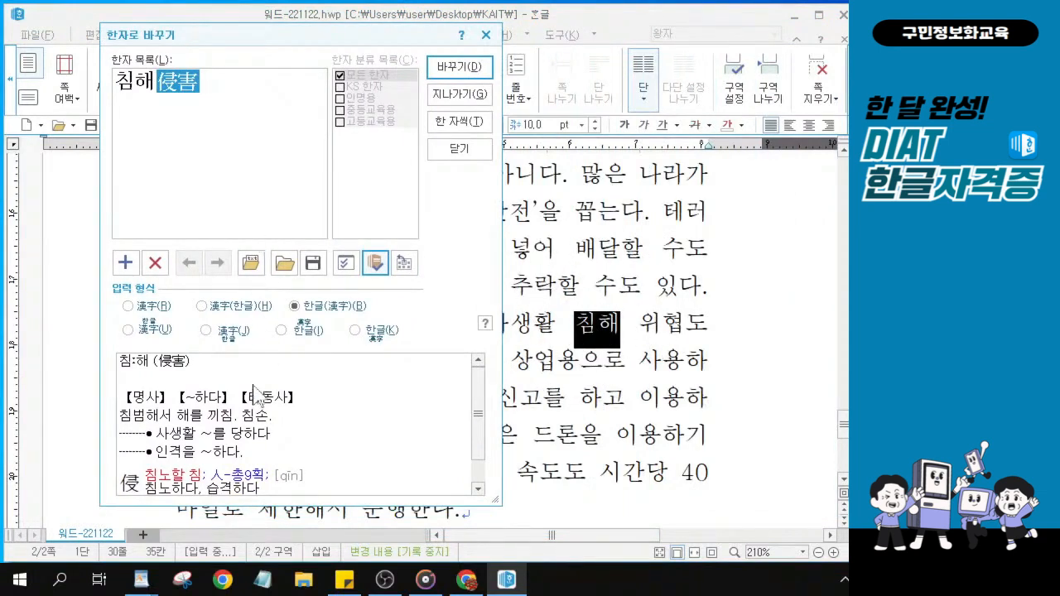
pyautogui.click(467, 73)
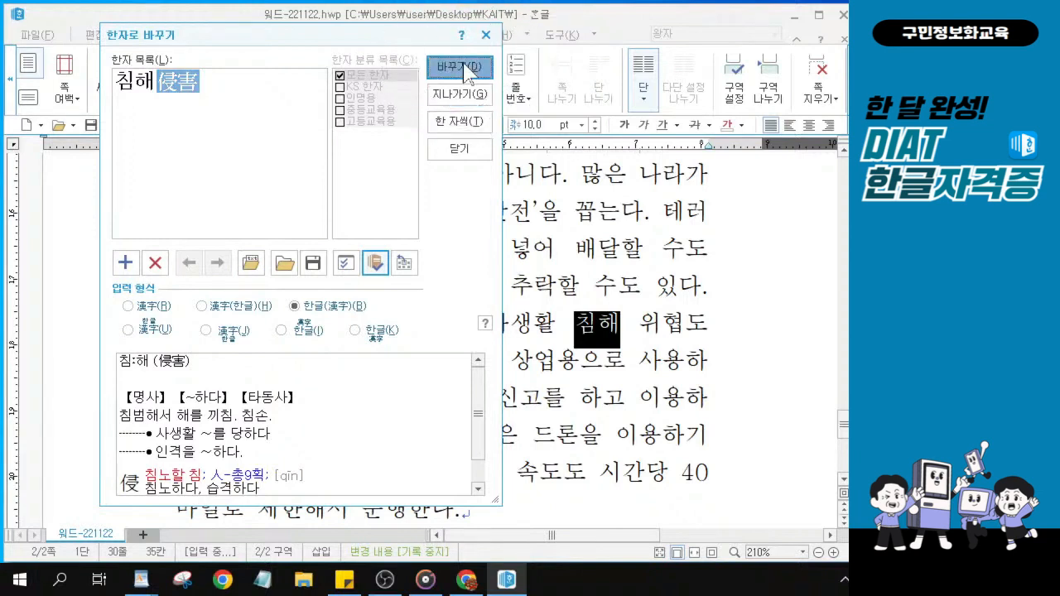
pyautogui.click(469, 73)
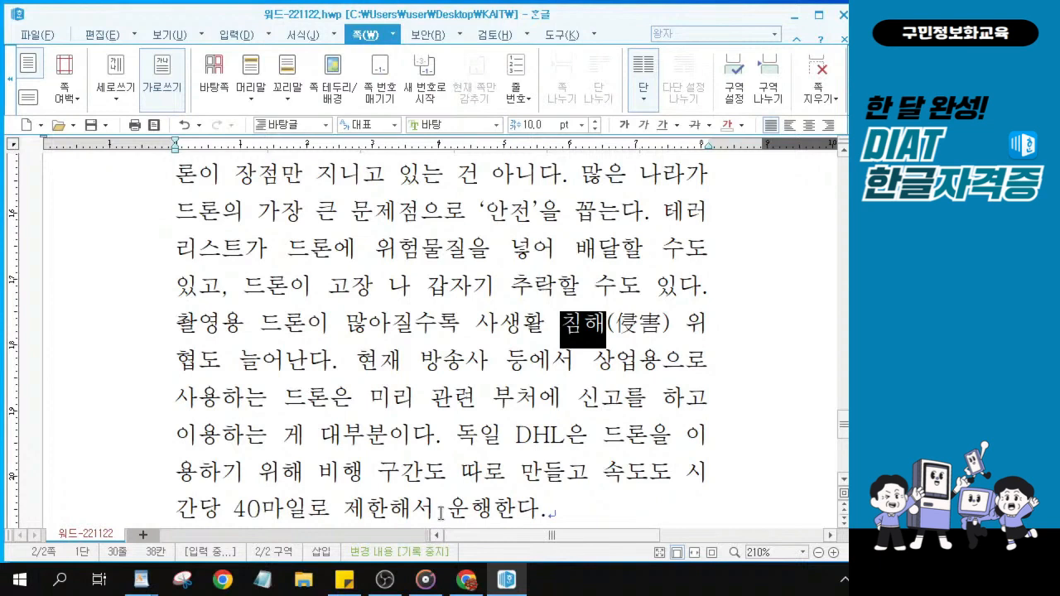
# Look up the word 비행 in the last sentence's phrase "비행 구간도" in the Korean dictionary.
pyautogui.scroll(-1, 442, 518)
pyautogui.press('ctrl')
pyautogui.press('ctrl')
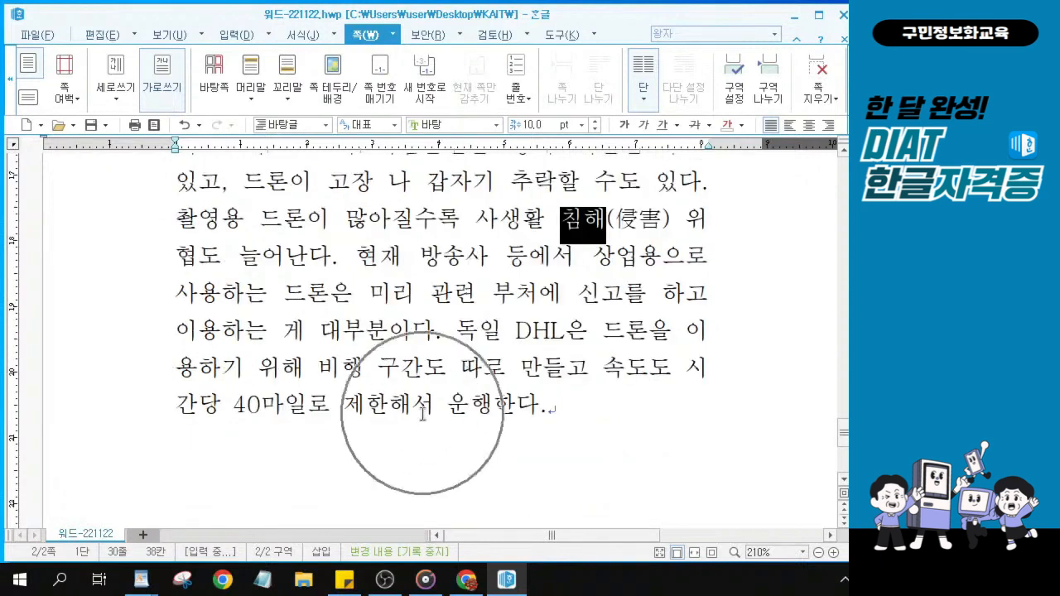
pyautogui.press('ctrl')
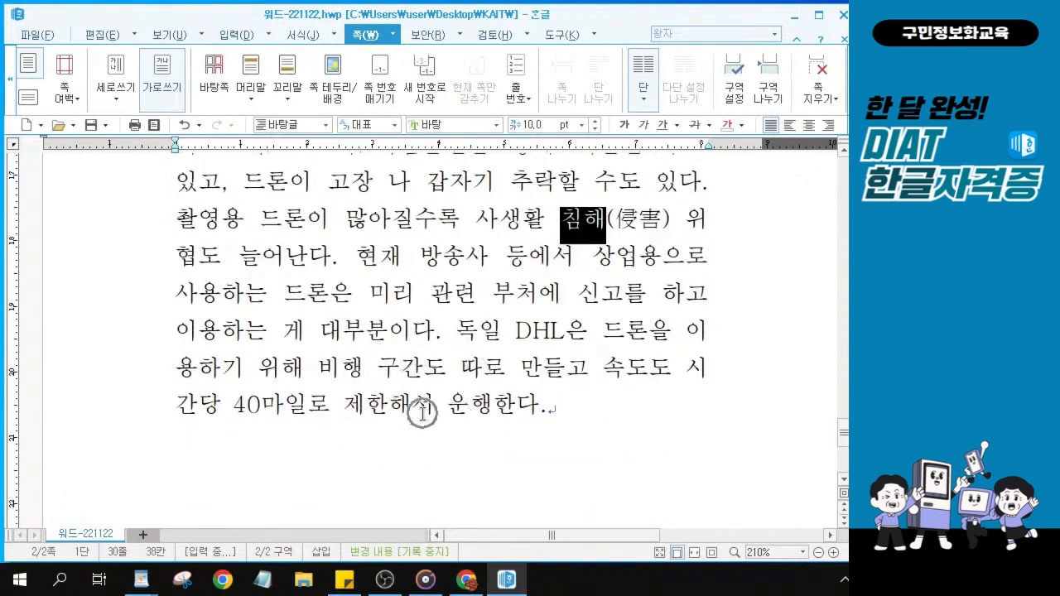
pyautogui.click(341, 404)
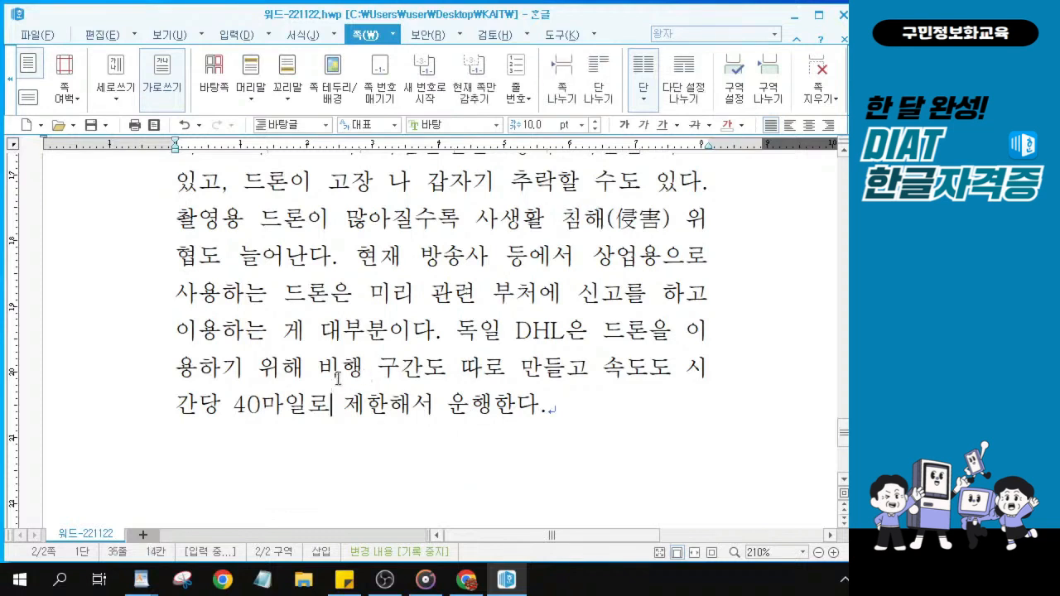
pyautogui.moveTo(317, 367); pyautogui.dragTo(364, 367)
pyautogui.press('F12')
pyautogui.press('ctrl')
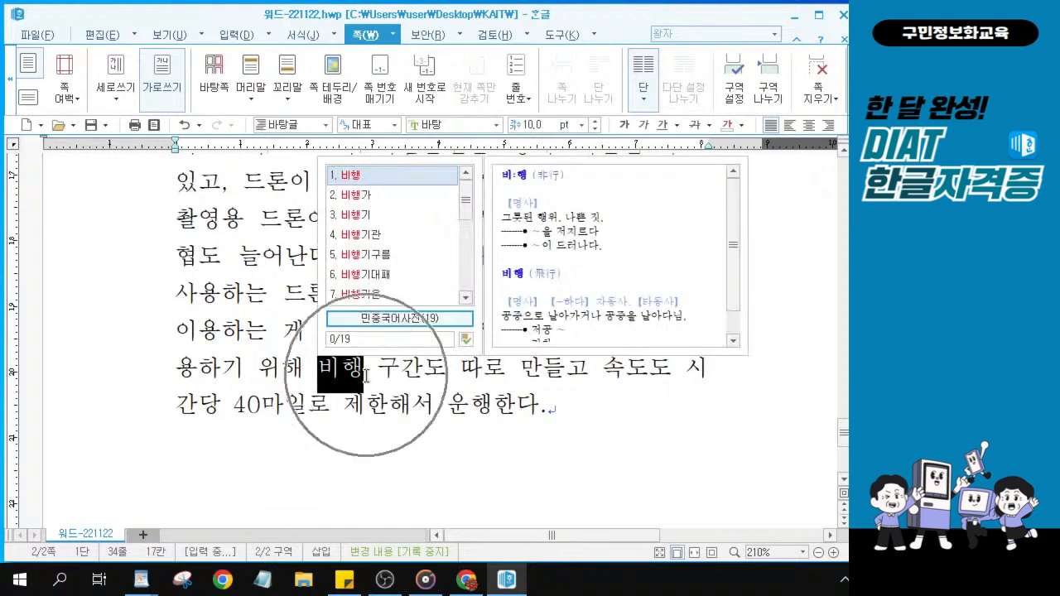
pyautogui.press('Escape')
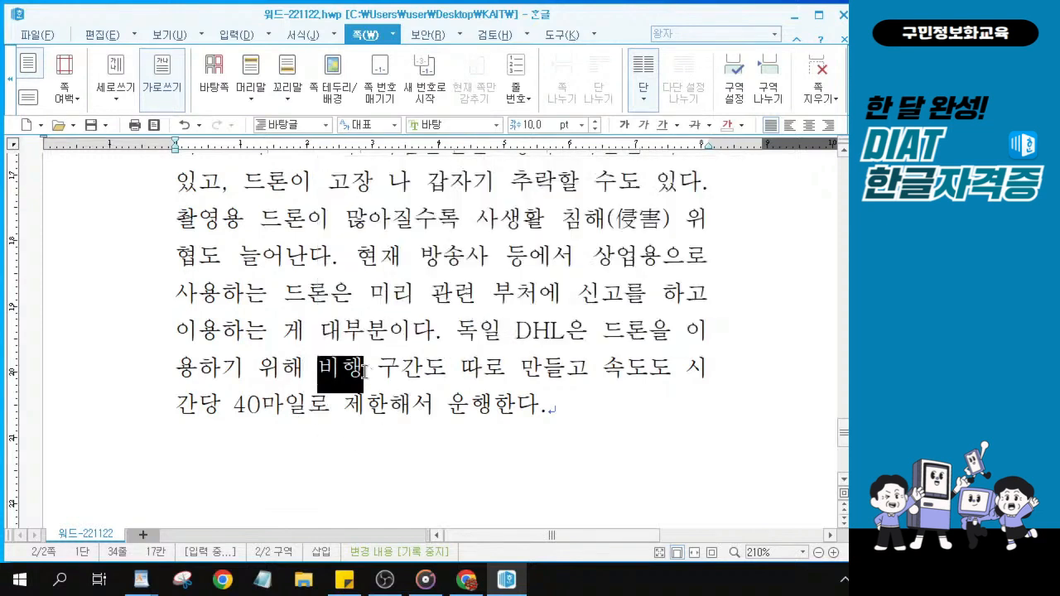
pyautogui.click(364, 370)
pyautogui.hotkey('shift', 'Left')
pyautogui.hotkey('shift', 'Left')
pyautogui.press('F12')
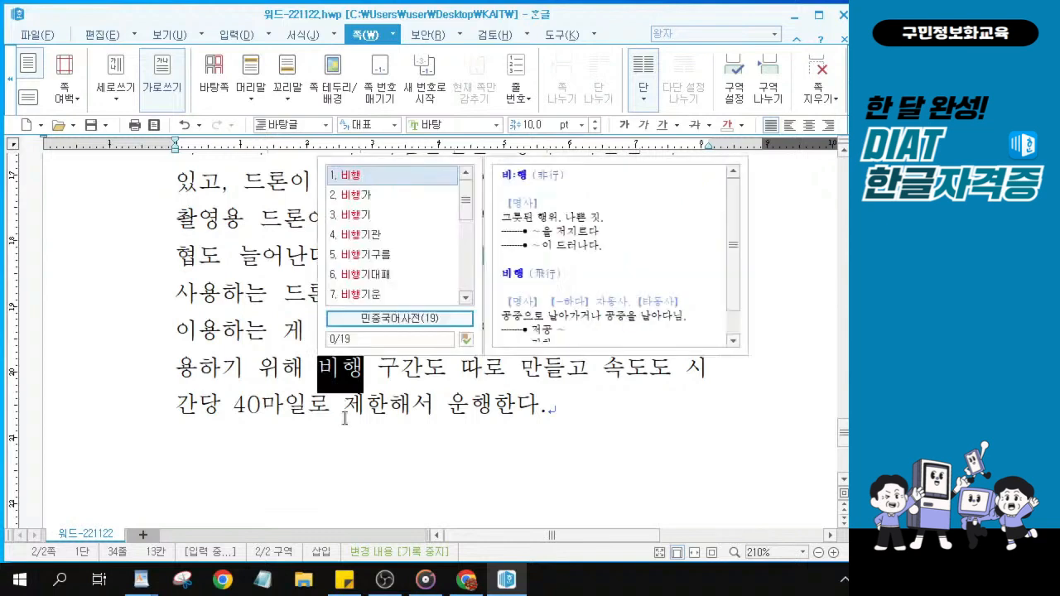
pyautogui.click(366, 391)
# Convert the word 비행 in the last sentence to the Hanja 飛行, using the 한글(漢字) input format.
pyautogui.click(366, 372)
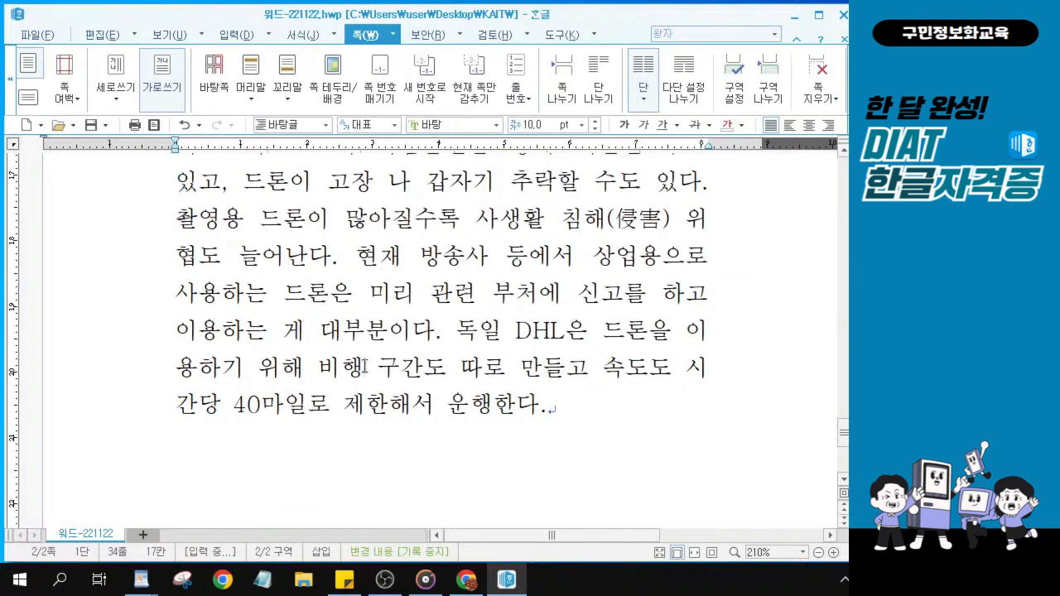
pyautogui.press('F9')
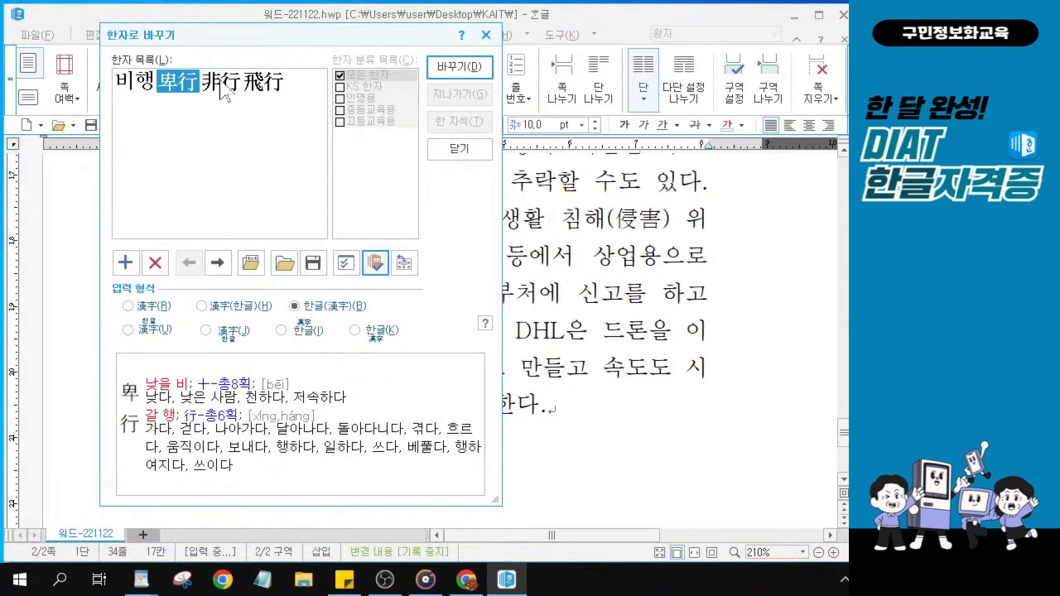
pyautogui.click(263, 90)
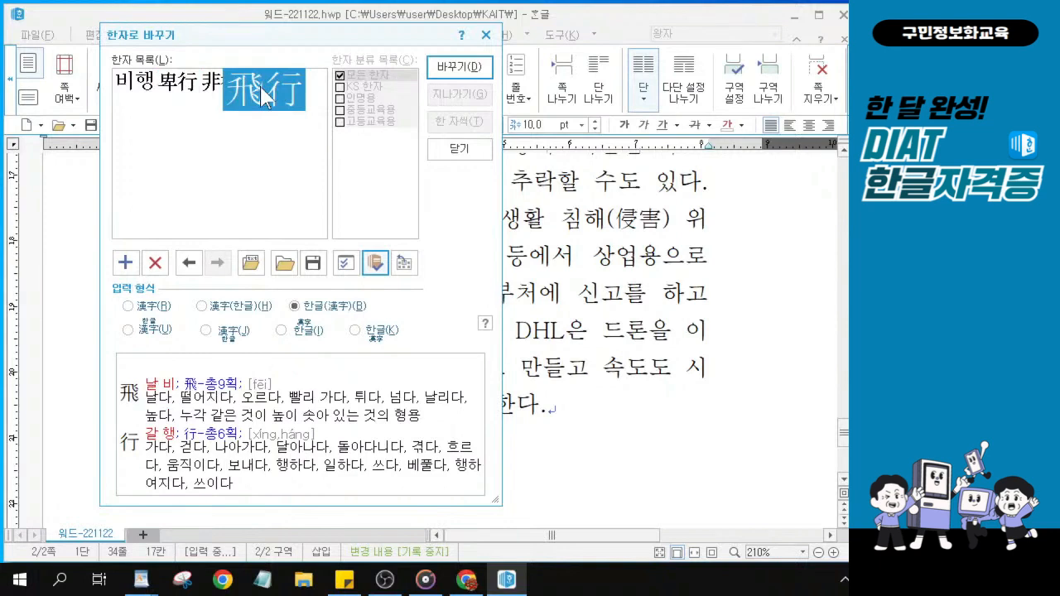
pyautogui.click(261, 87)
pyautogui.click(264, 92)
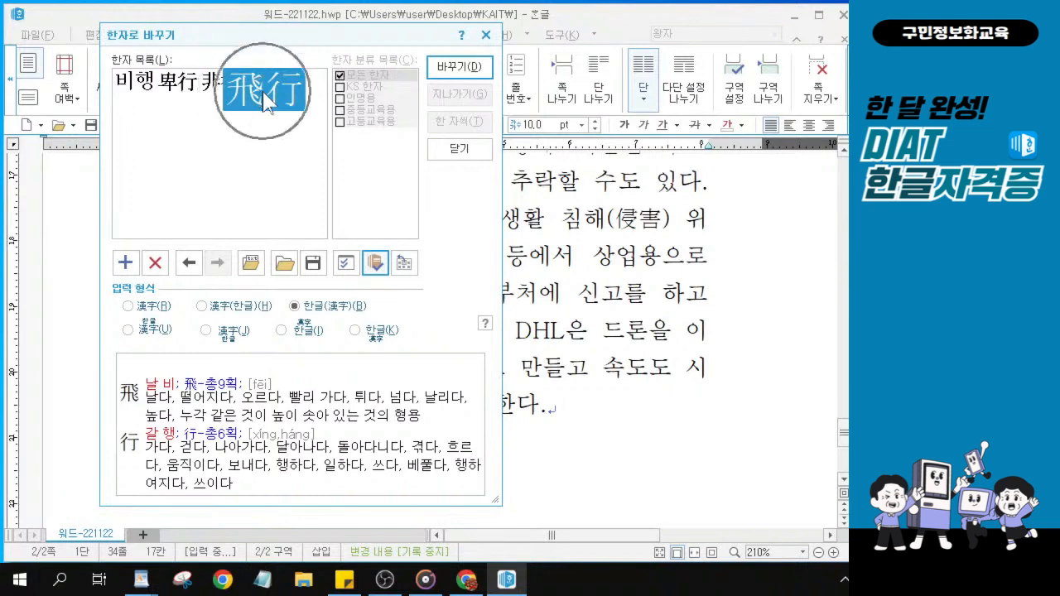
pyautogui.press('alt')
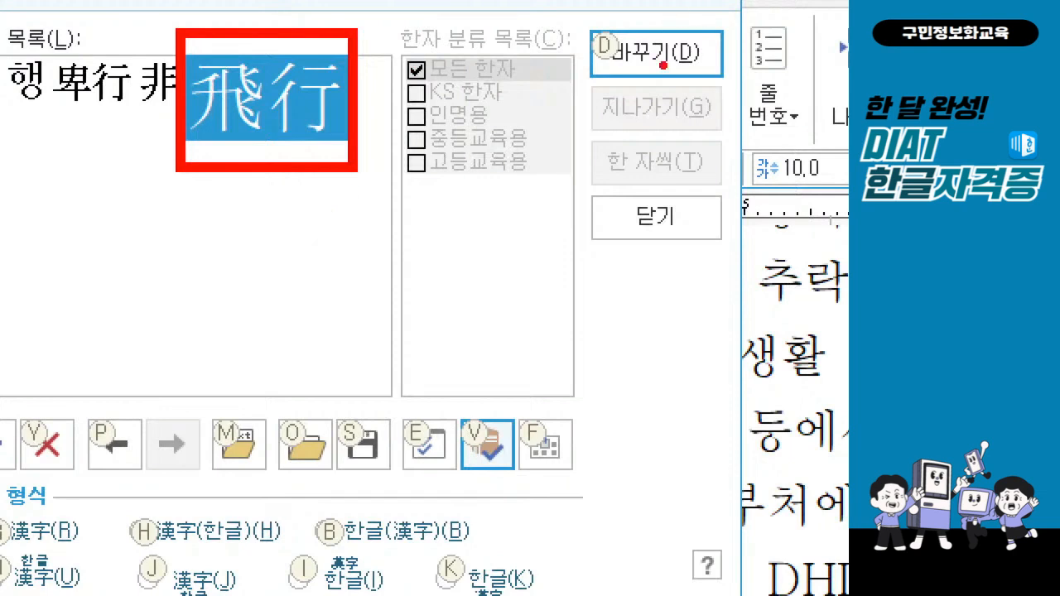
pyautogui.press('Escape')
pyautogui.press('ctrl')
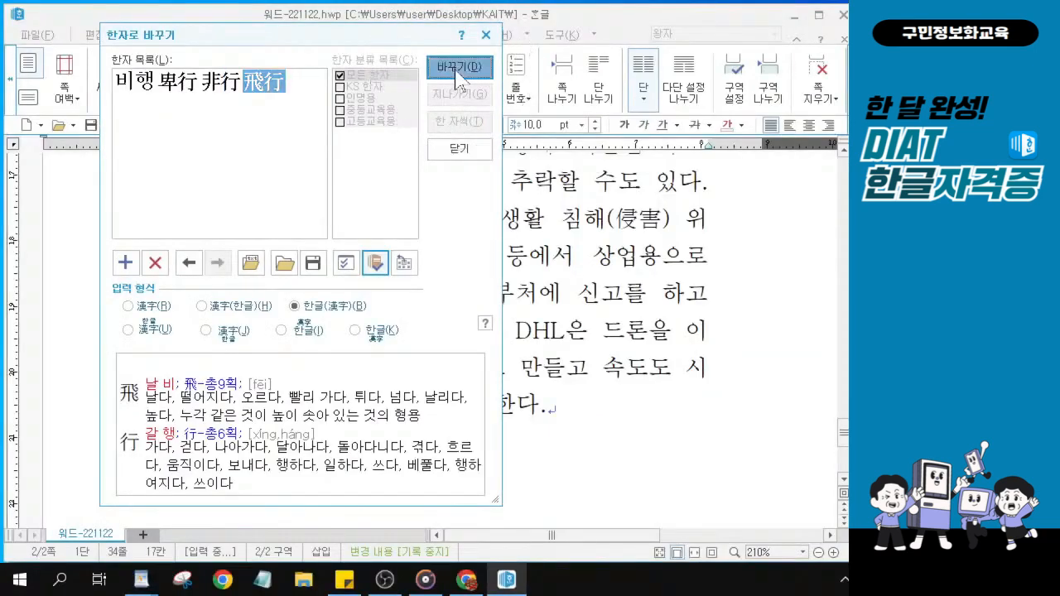
pyautogui.click(458, 68)
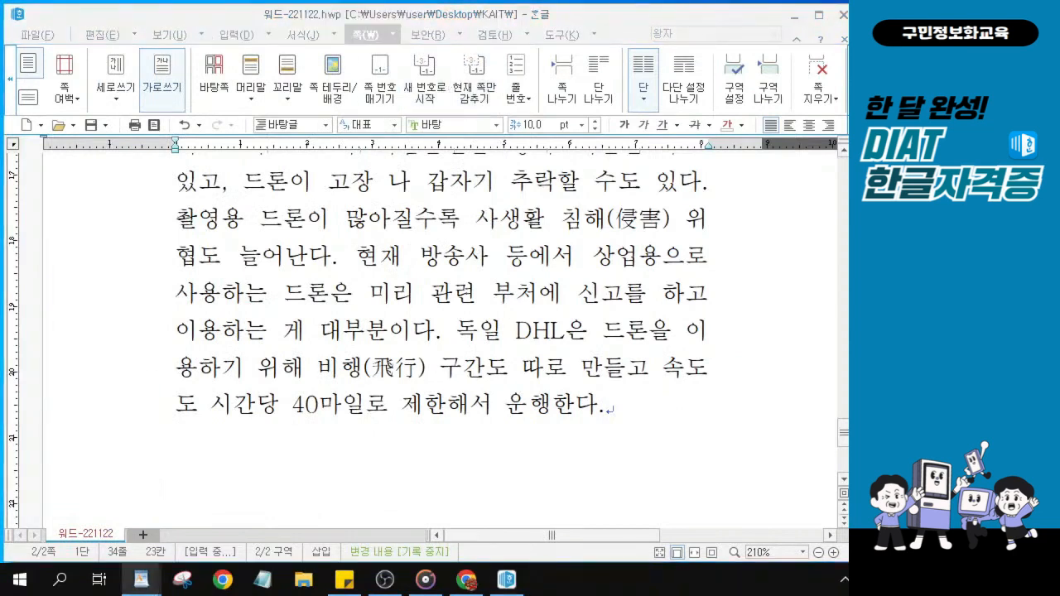
# Check the converted word 비행(飛行) and return to the heading "2. 드론의 한계", placing the cursor in it.
pyautogui.moveTo(319, 367)
pyautogui.mouseDown()
pyautogui.moveTo(429, 364)
pyautogui.moveTo(335, 368)
pyautogui.mouseUp()
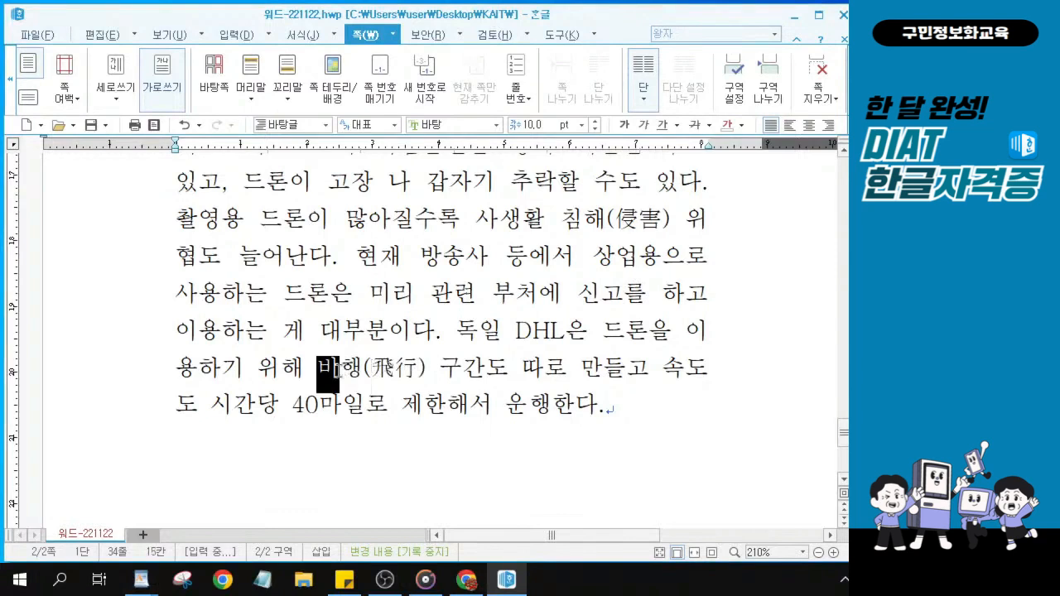
pyautogui.click(338, 367)
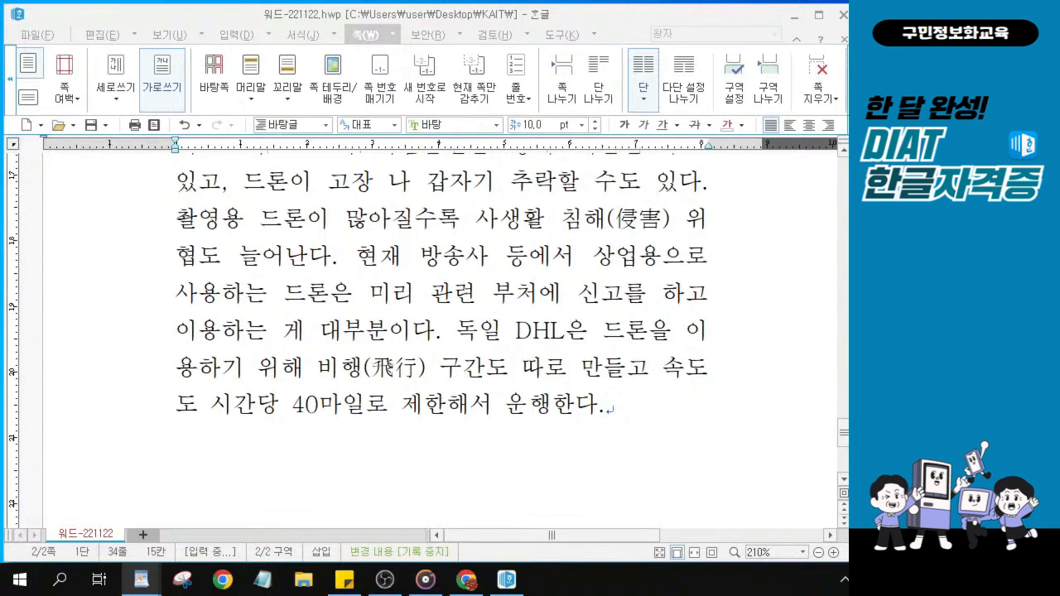
pyautogui.scroll(5, 363, 222)
pyautogui.click(253, 190)
pyautogui.scroll(1, 288, 200)
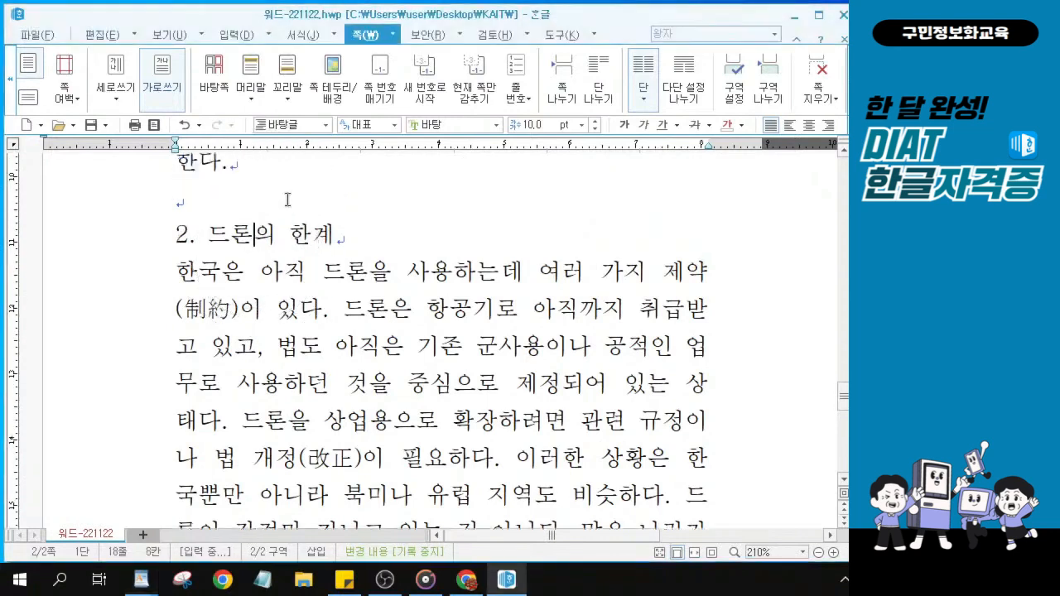
# Set the font of the heading "2. 드론의 한계" to 궁서체.
pyautogui.moveTo(336, 235); pyautogui.dragTo(156, 241)
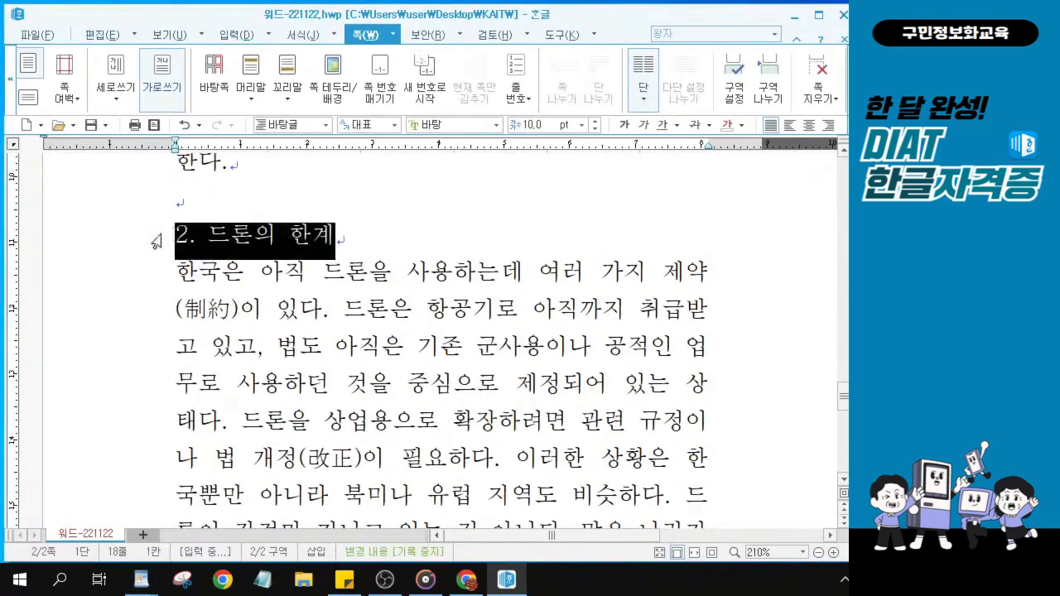
pyautogui.click(347, 244)
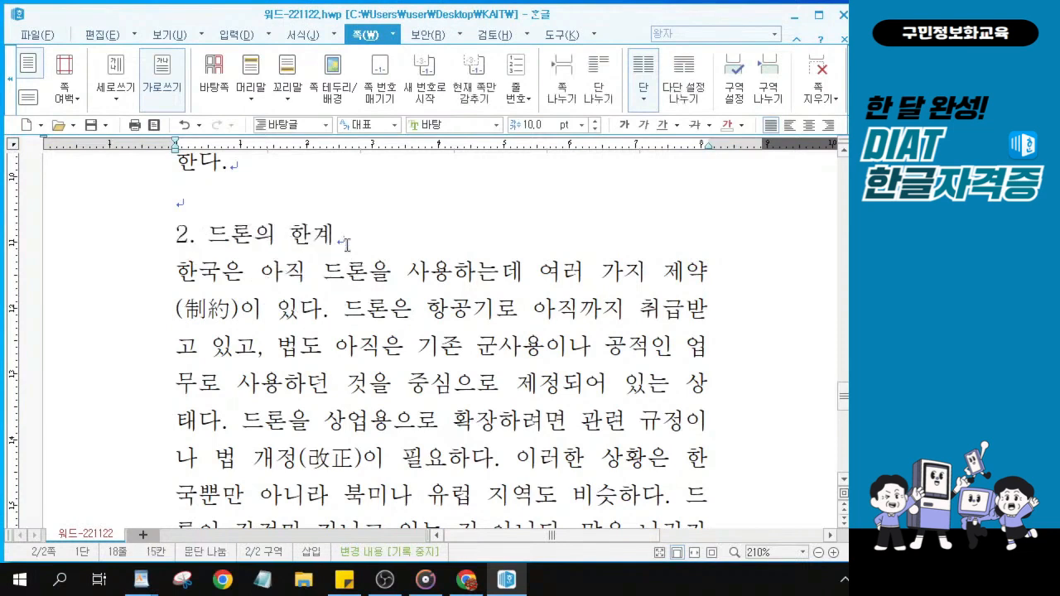
pyautogui.moveTo(335, 235); pyautogui.dragTo(177, 236)
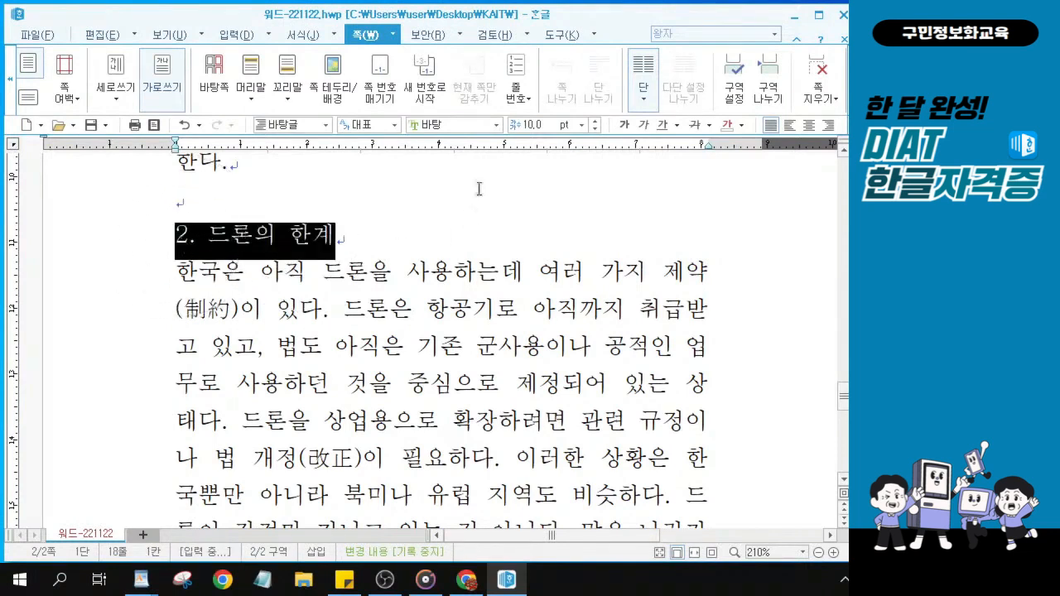
pyautogui.click(439, 126)
pyautogui.write('궁')
pyautogui.press('BackSpace')
pyautogui.press('BackSpace')
pyautogui.write('궁')
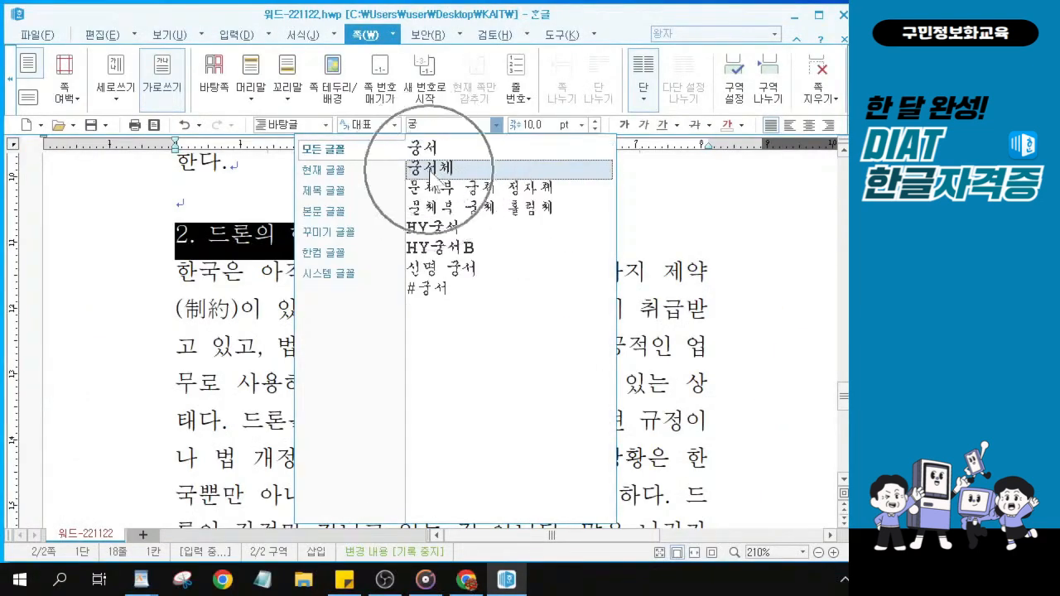
pyautogui.click(432, 170)
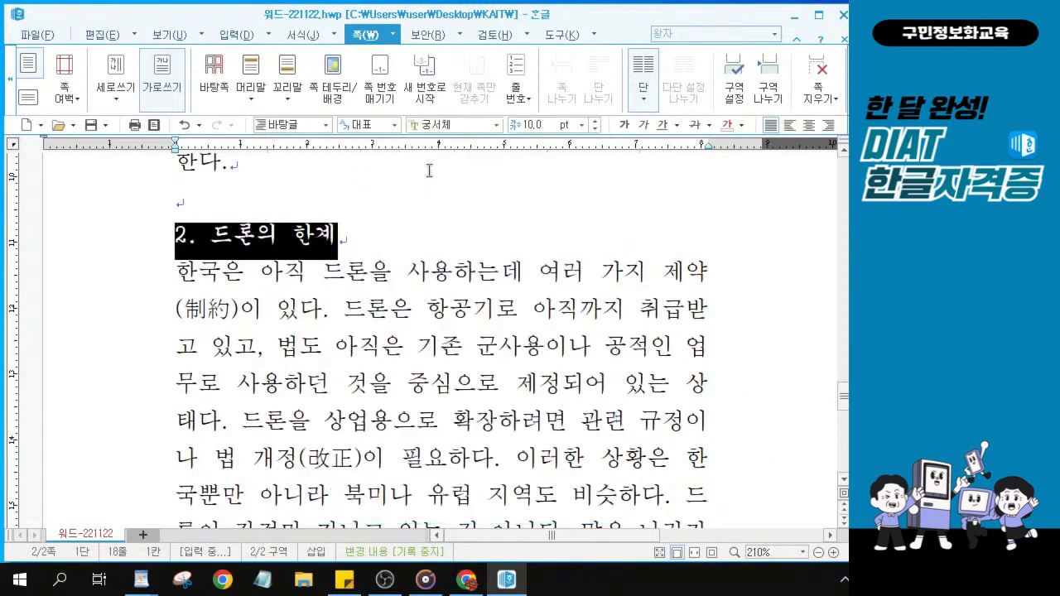
# Set the heading "2. 드론의 한계" to 12 pt and make it bold.
pyautogui.click(594, 122)
pyautogui.click(594, 122)
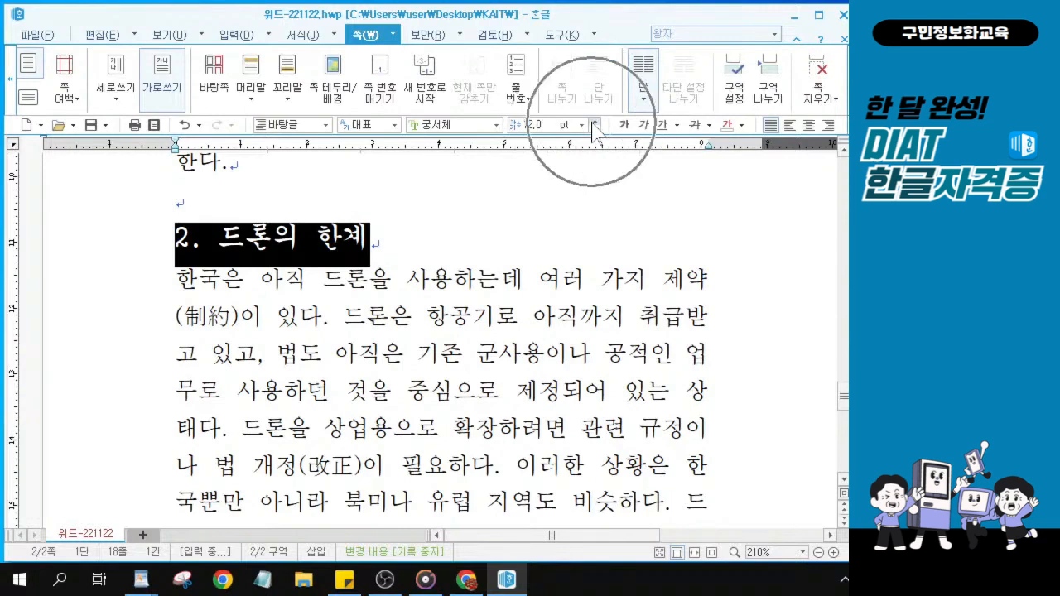
pyautogui.click(626, 126)
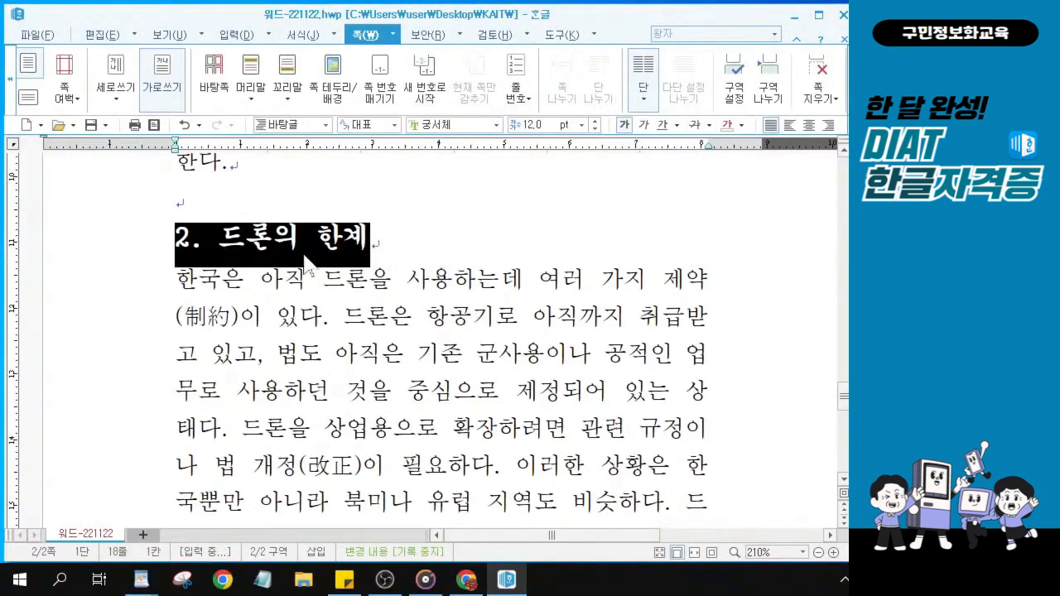
# Set the font of the first heading "1. 드론" to 궁서체.
pyautogui.scroll(5, 305, 263)
pyautogui.scroll(3, 306, 264)
pyautogui.scroll(-2, 307, 265)
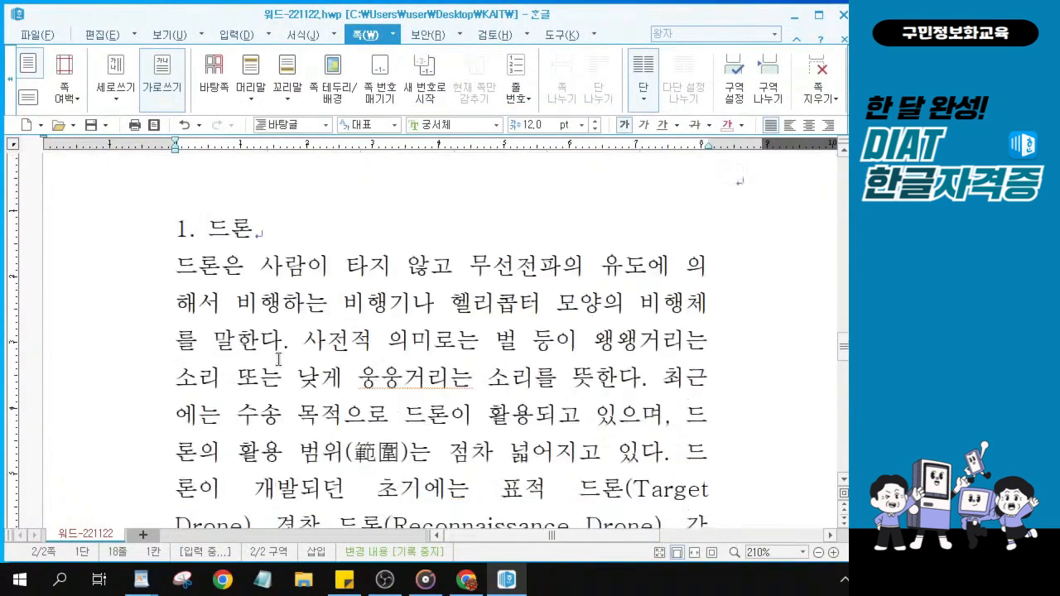
pyautogui.click(289, 232)
pyautogui.press('BackSpace')
pyautogui.moveTo(253, 236); pyautogui.dragTo(137, 220)
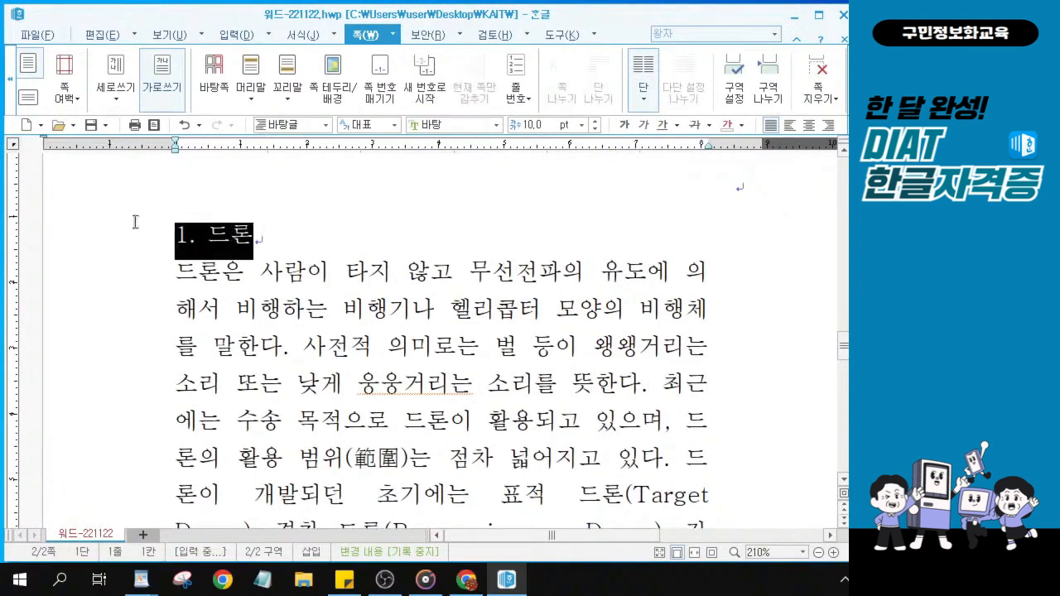
pyautogui.hotkey('alt', 'Tab')
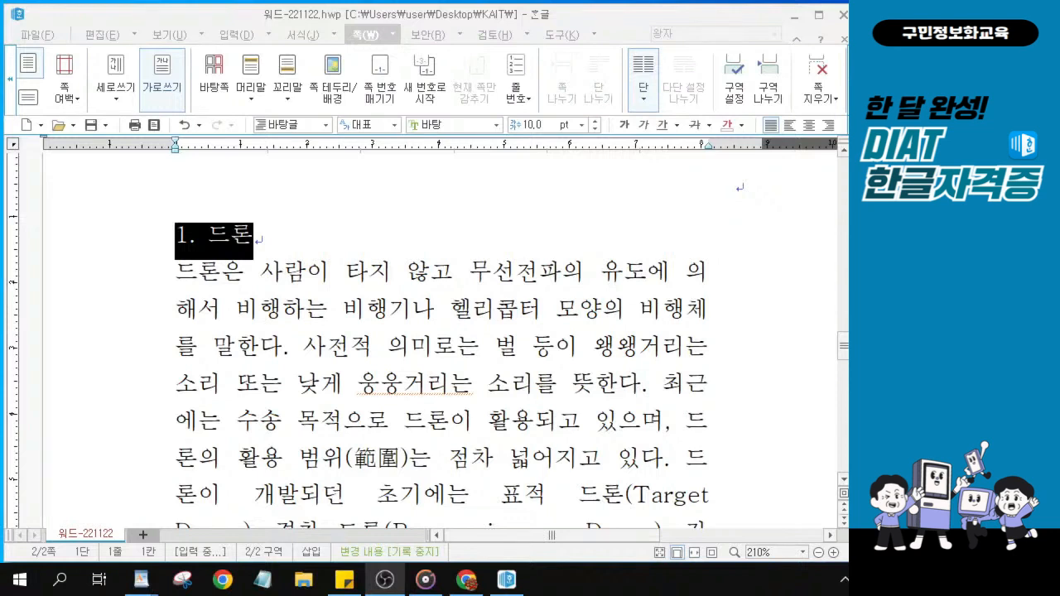
pyautogui.press('ctrl')
pyautogui.press('ctrl')
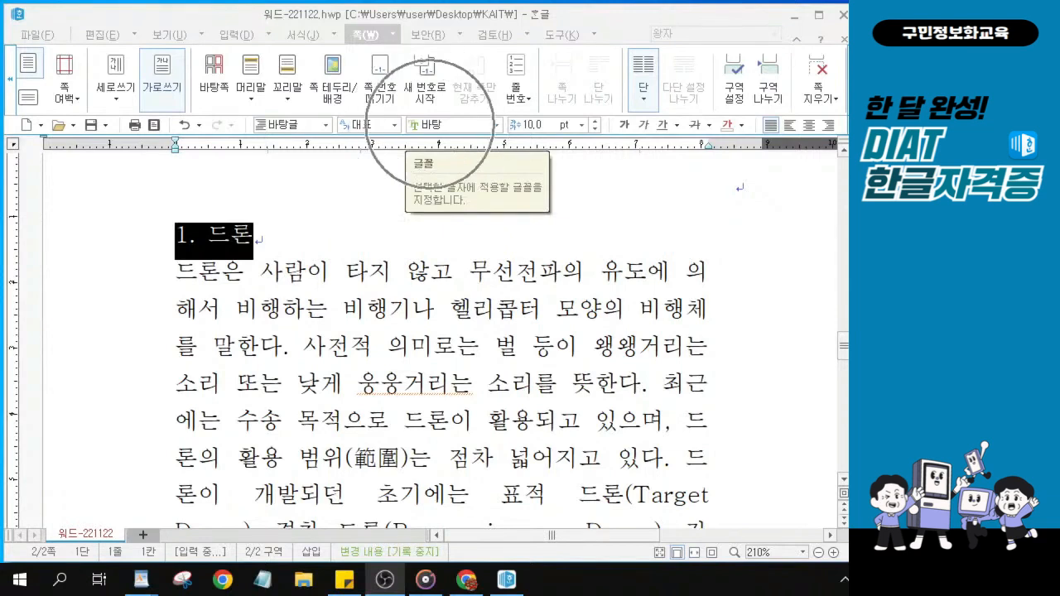
pyautogui.click(422, 124)
pyautogui.press('ctrl')
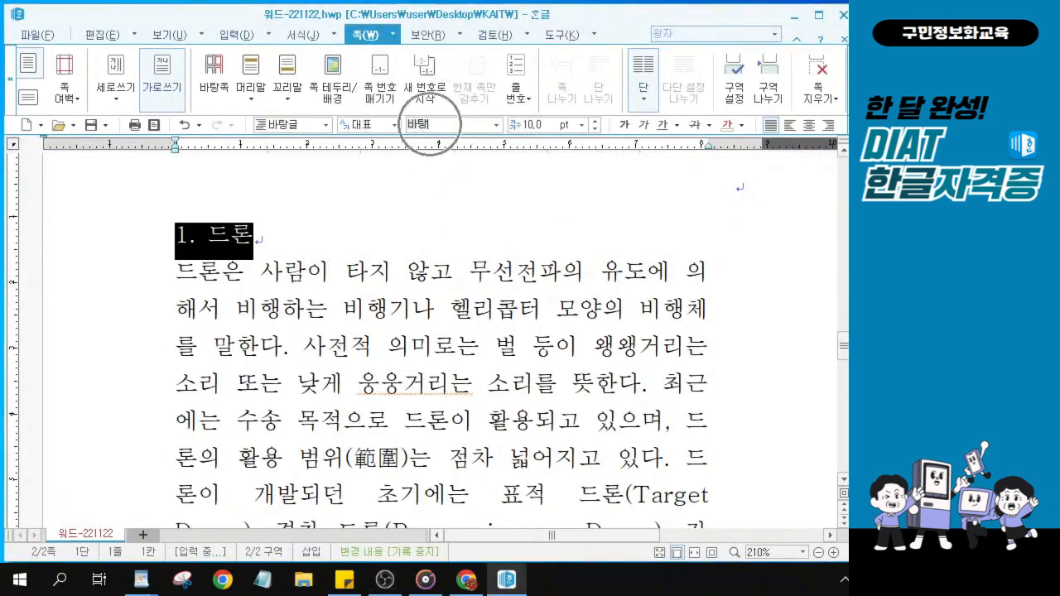
pyautogui.write('궁')
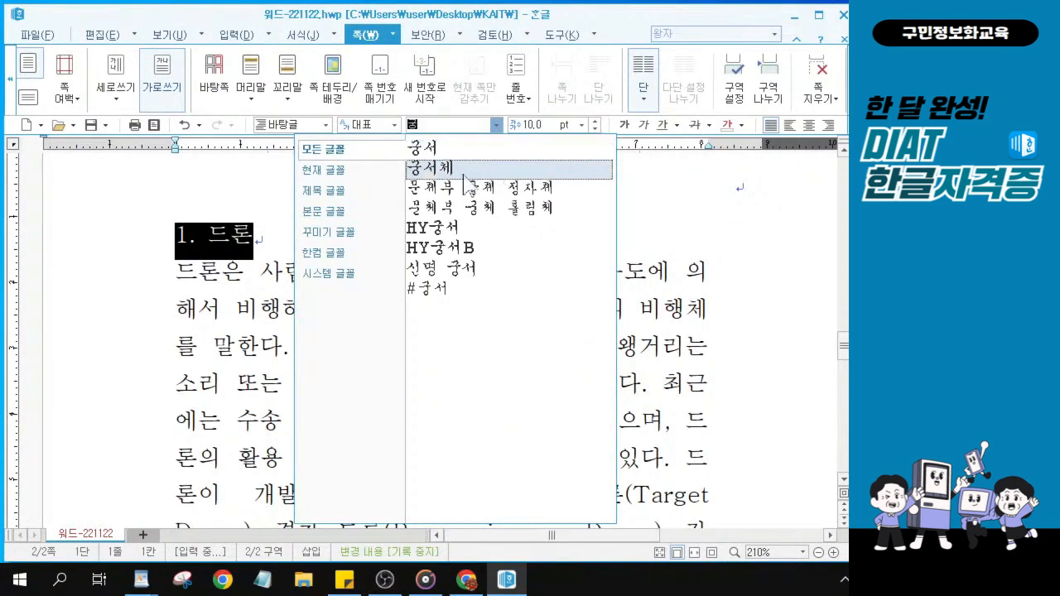
pyautogui.press('ctrl')
pyautogui.press('ctrl')
pyautogui.press('ctrl')
pyautogui.press('ctrl')
pyautogui.click(452, 170)
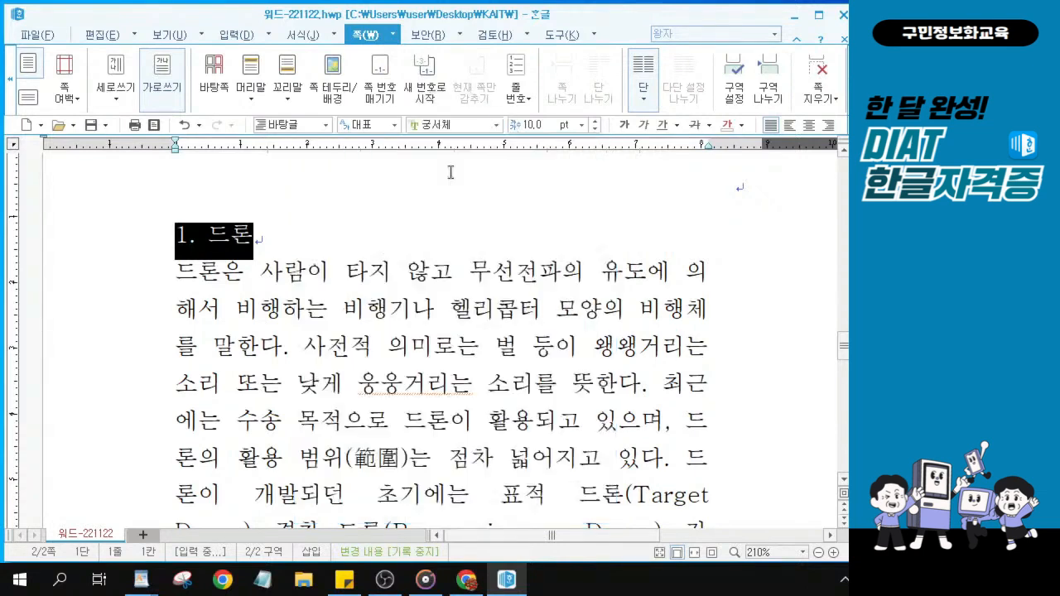
# Set the heading "1. 드론" to 12 pt and make it bold.
pyautogui.click(595, 121)
pyautogui.click(595, 120)
pyautogui.click(624, 124)
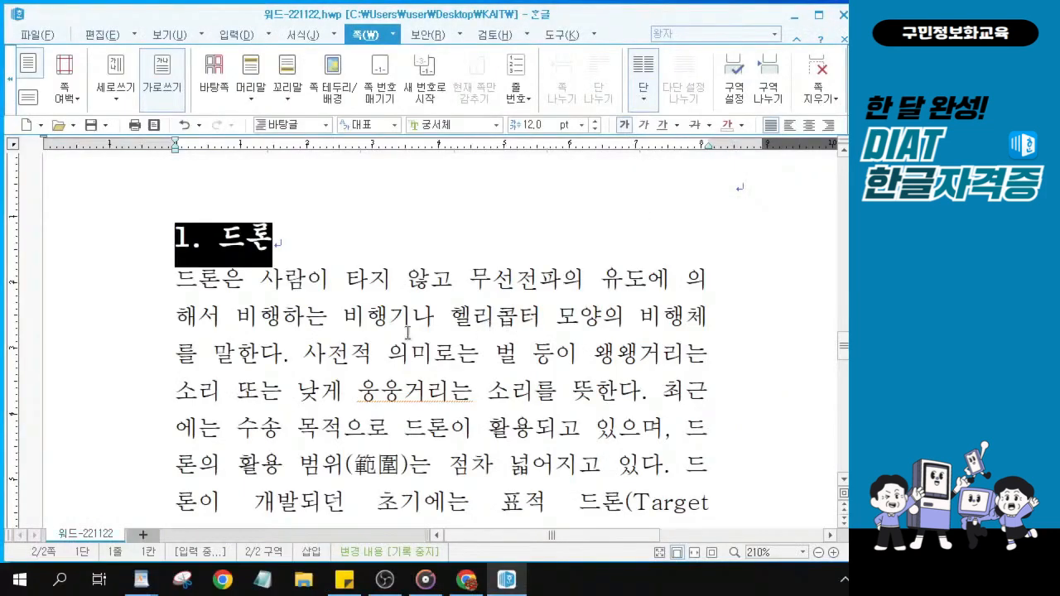
# Correct the word 경찰 before "드론(Reconnaissance Drone)" in the first paragraph to 정찰.
pyautogui.click(141, 580)
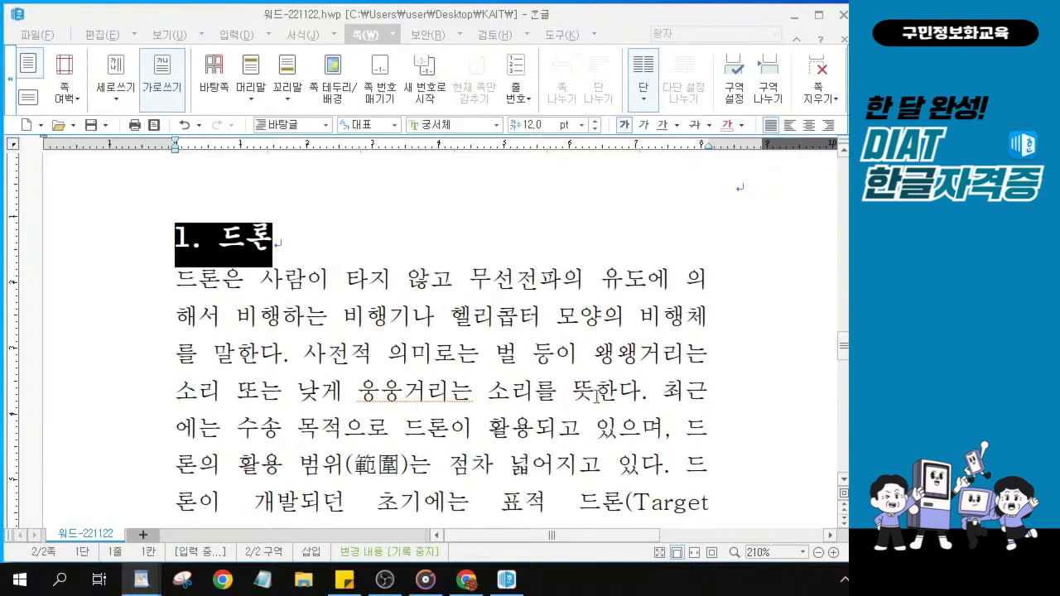
pyautogui.click(585, 422)
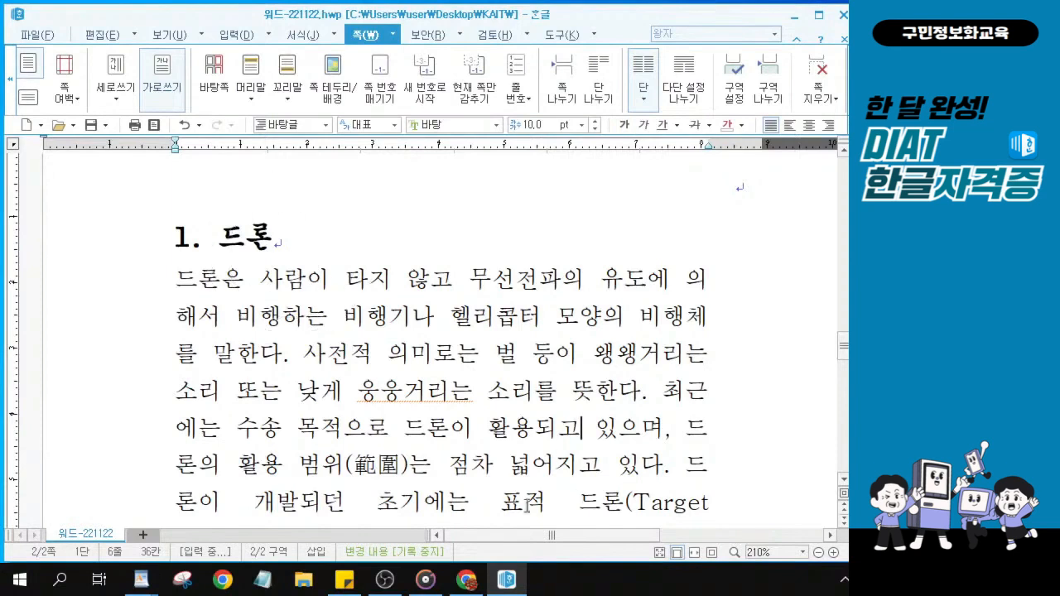
pyautogui.scroll(-2, 542, 485)
pyautogui.moveTo(523, 399); pyautogui.dragTo(629, 448)
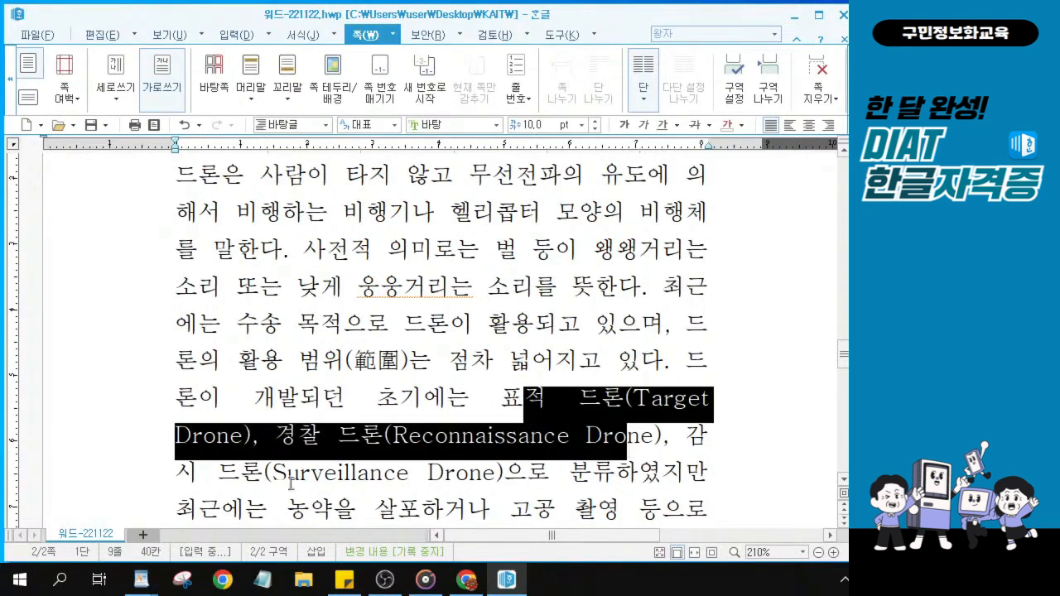
pyautogui.click(291, 444)
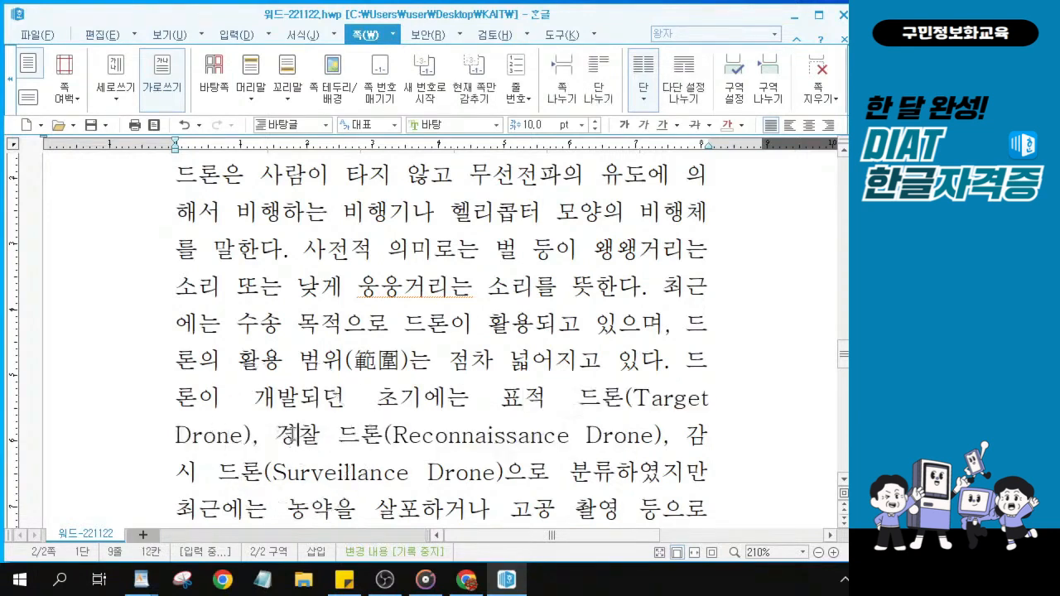
pyautogui.moveTo(271, 435); pyautogui.dragTo(381, 437)
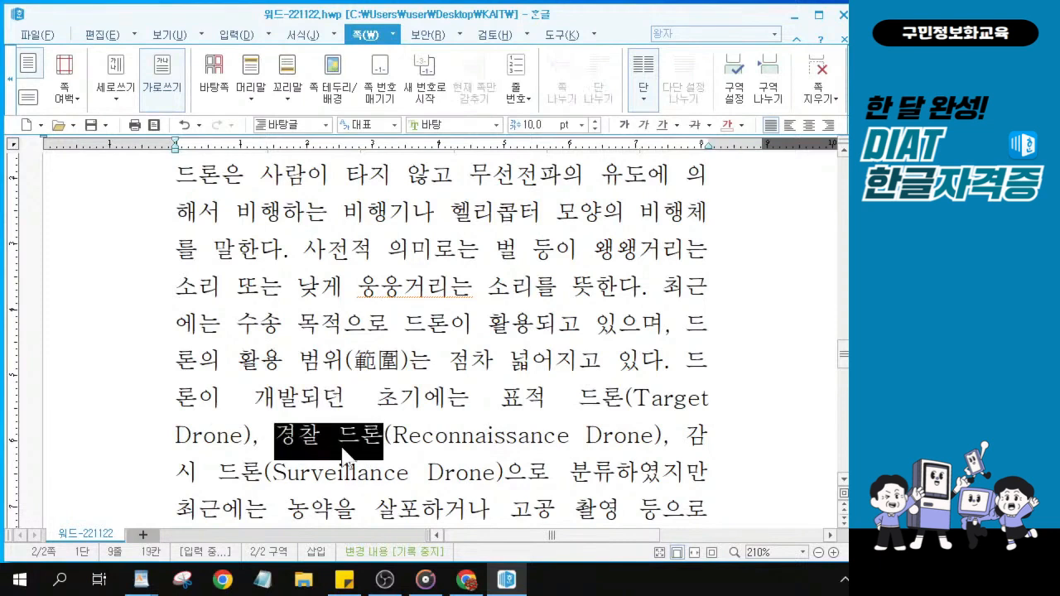
pyautogui.press('ctrl')
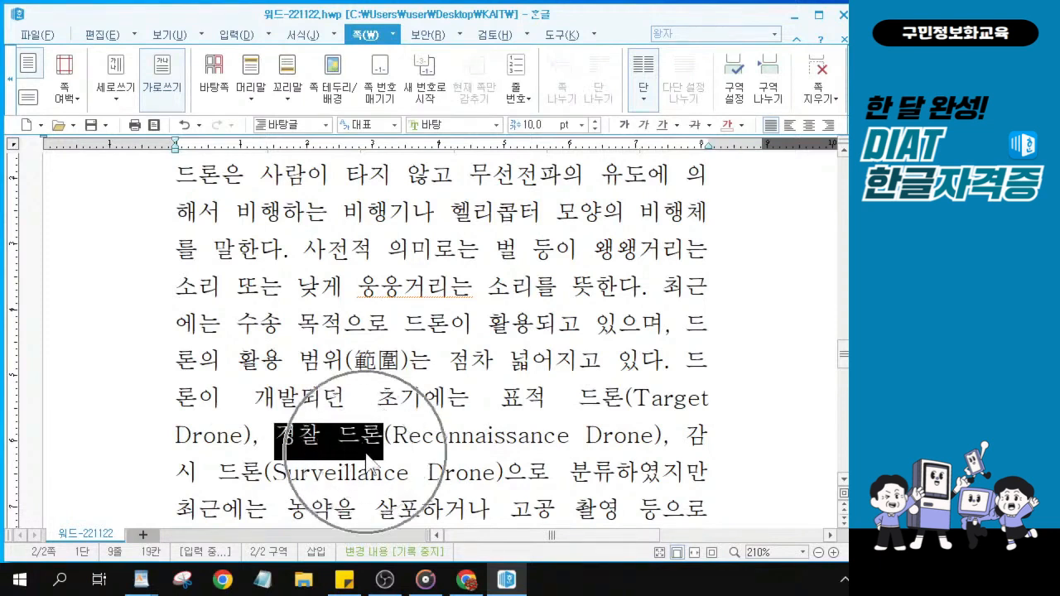
pyautogui.press('ctrl')
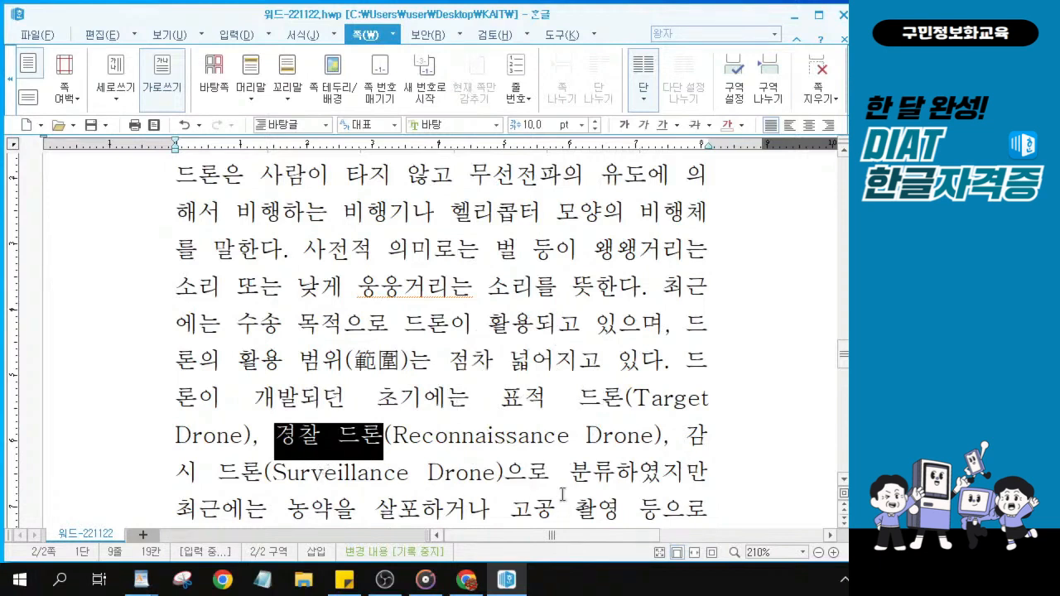
pyautogui.press('ctrl')
pyautogui.click(297, 437)
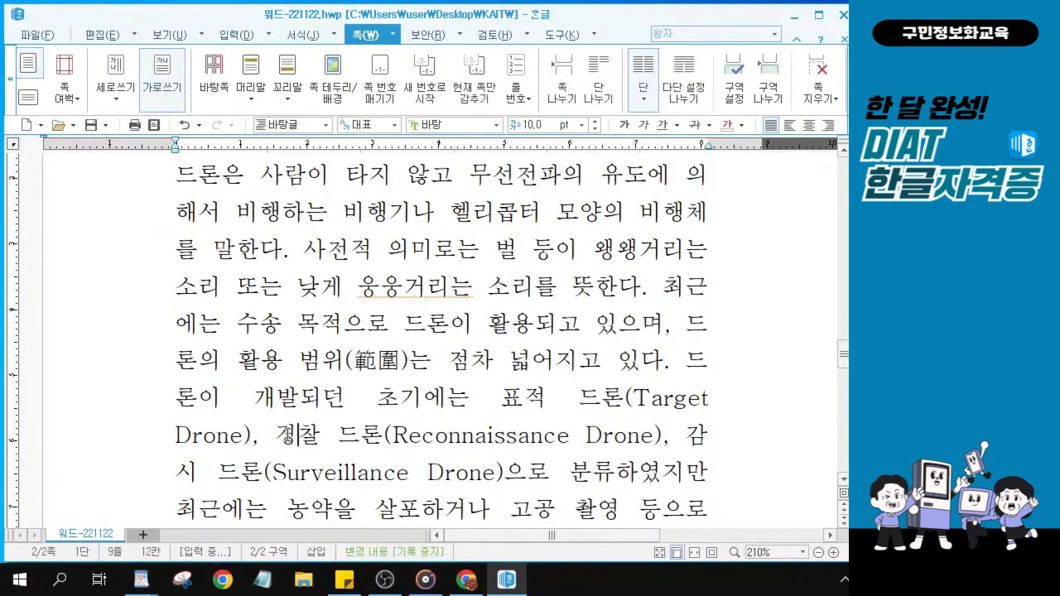
pyautogui.moveTo(291, 437); pyautogui.dragTo(284, 439)
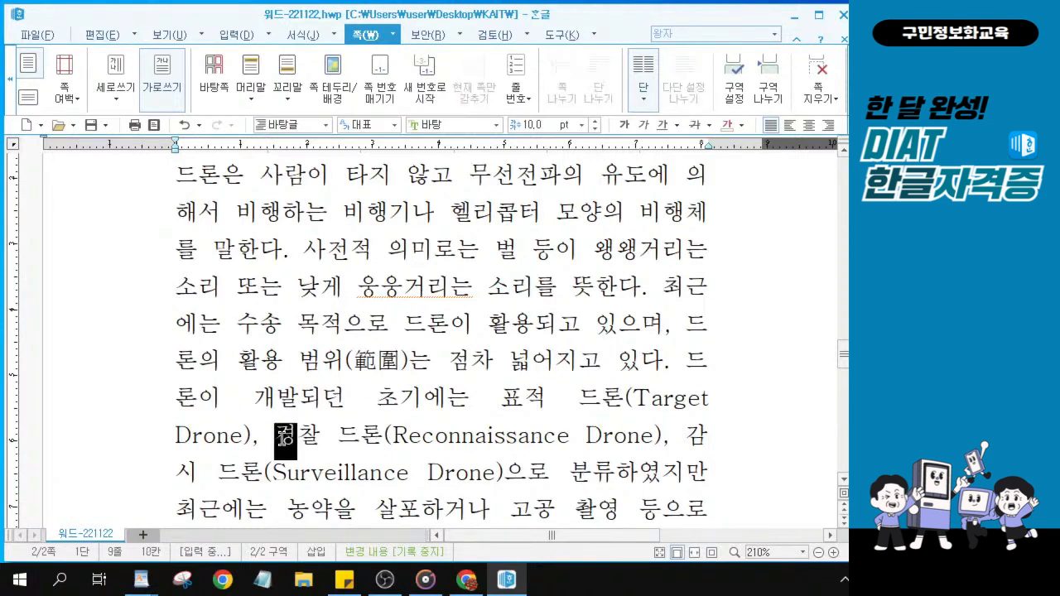
pyautogui.press('F9')
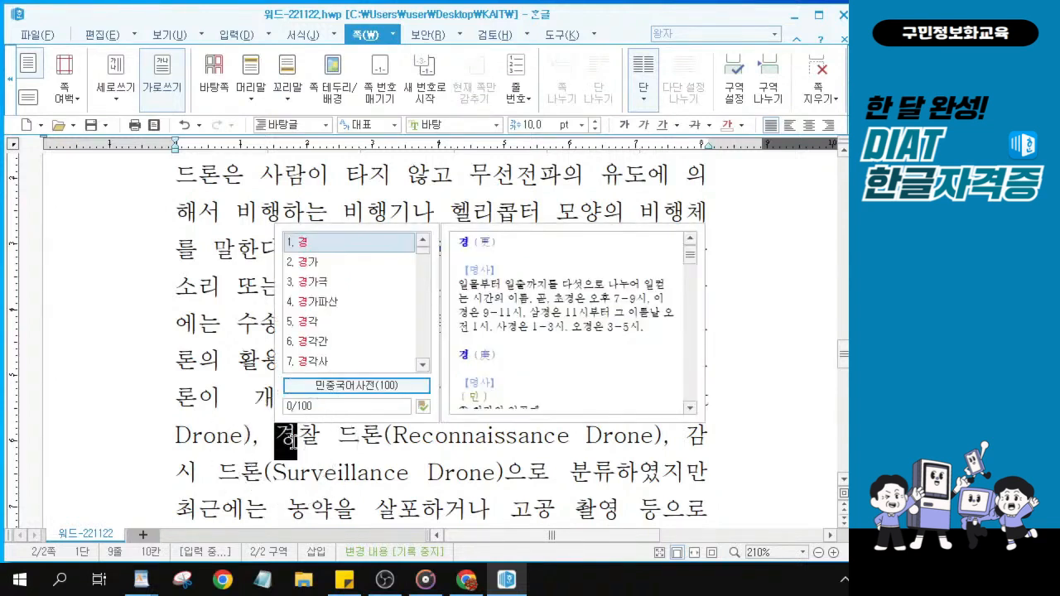
pyautogui.press('Escape')
pyautogui.write('정')
pyautogui.hotkey('ctrl', '1')
pyautogui.click(311, 440)
pyautogui.moveTo(225, 389); pyautogui.dragTo(297, 475)
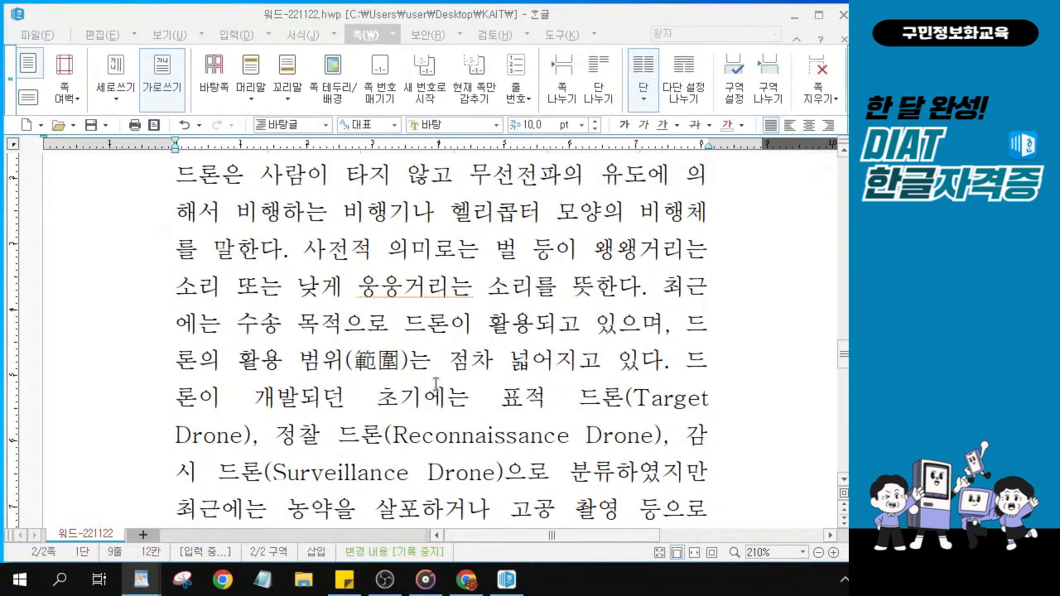
# Move the word 항공기로 with its trailing space after 아직까지 in section 2, so it reads "드론은 아직까지 항공기로 취급받고".
pyautogui.scroll(-4, 436, 384)
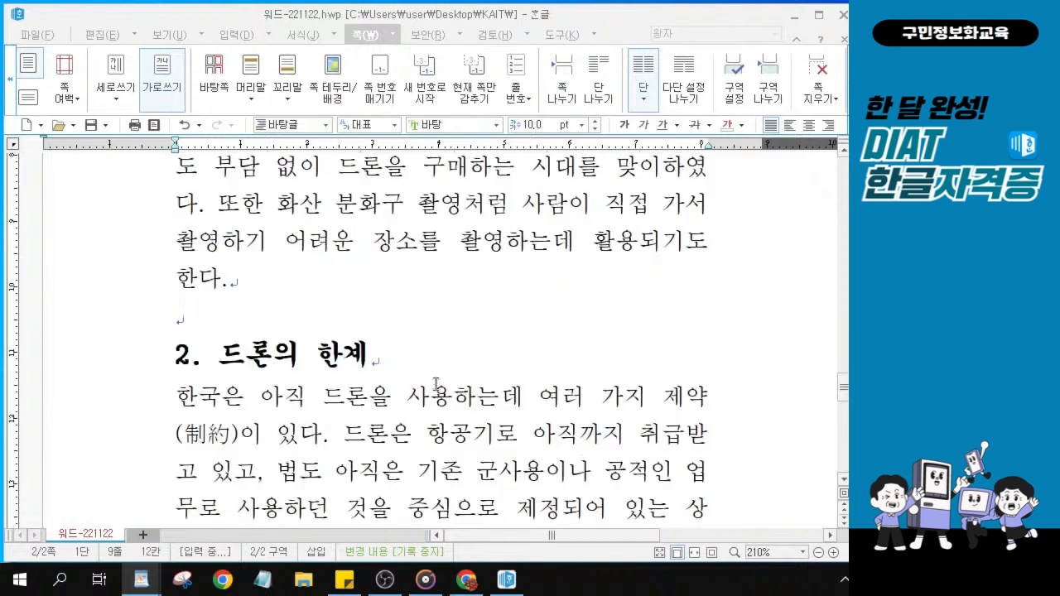
pyautogui.click(201, 361)
pyautogui.press('ctrl')
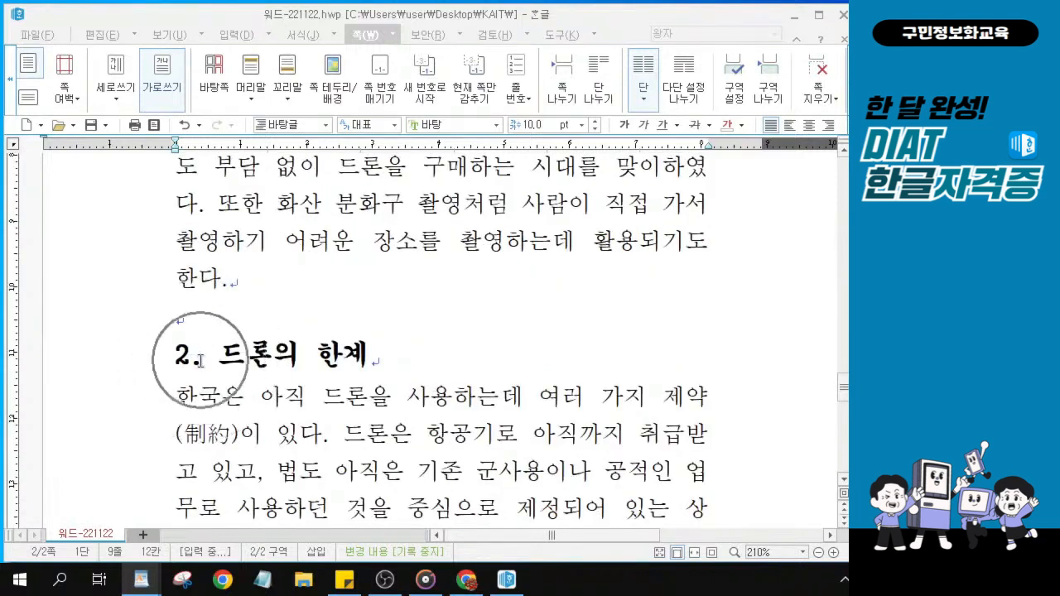
pyautogui.press('ctrl')
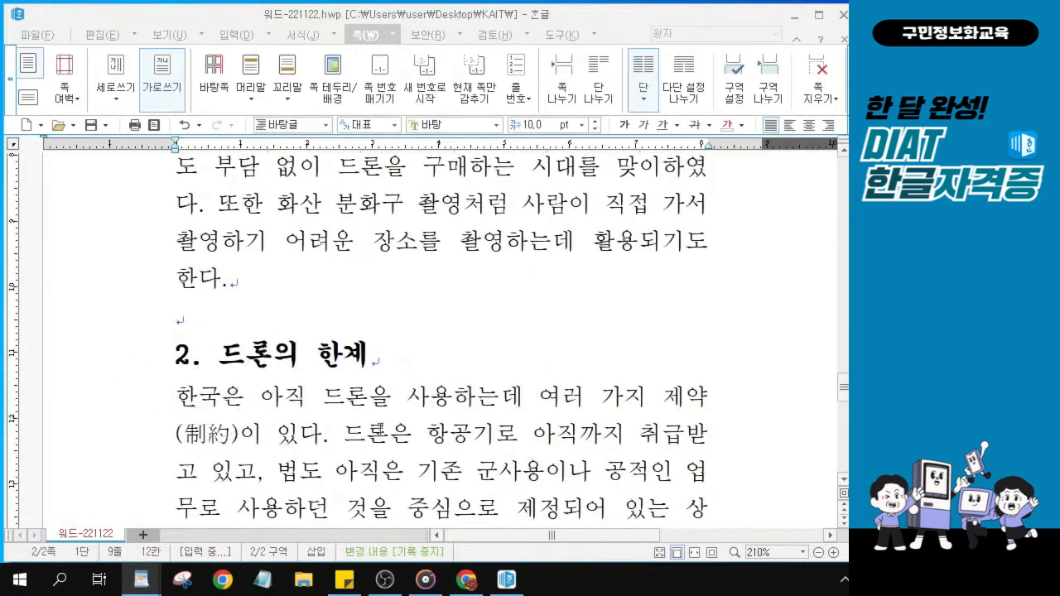
pyautogui.moveTo(428, 434); pyautogui.dragTo(620, 432)
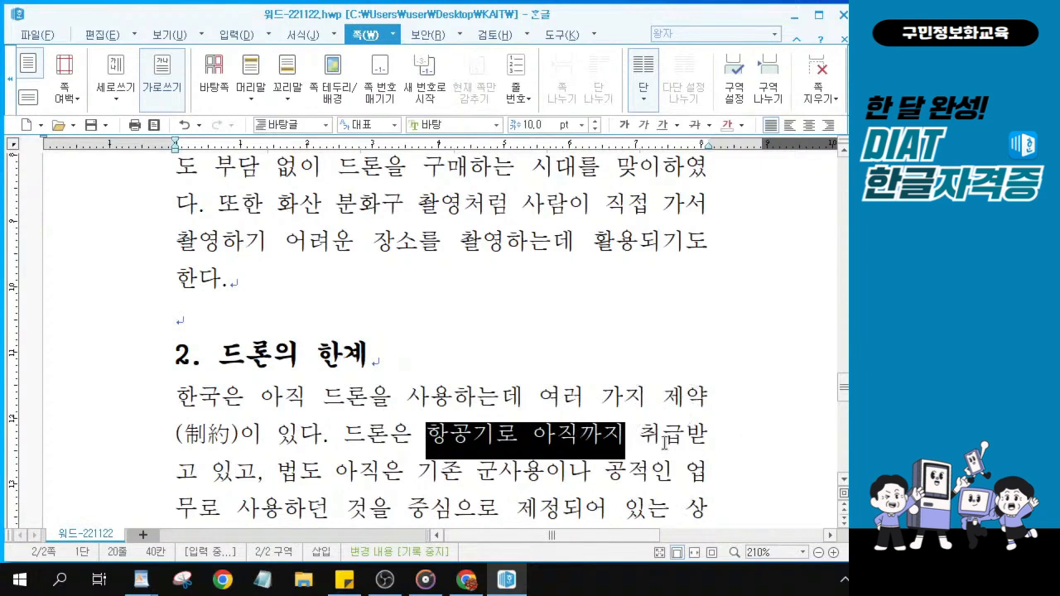
pyautogui.click(431, 435)
pyautogui.moveTo(443, 435); pyautogui.dragTo(530, 436)
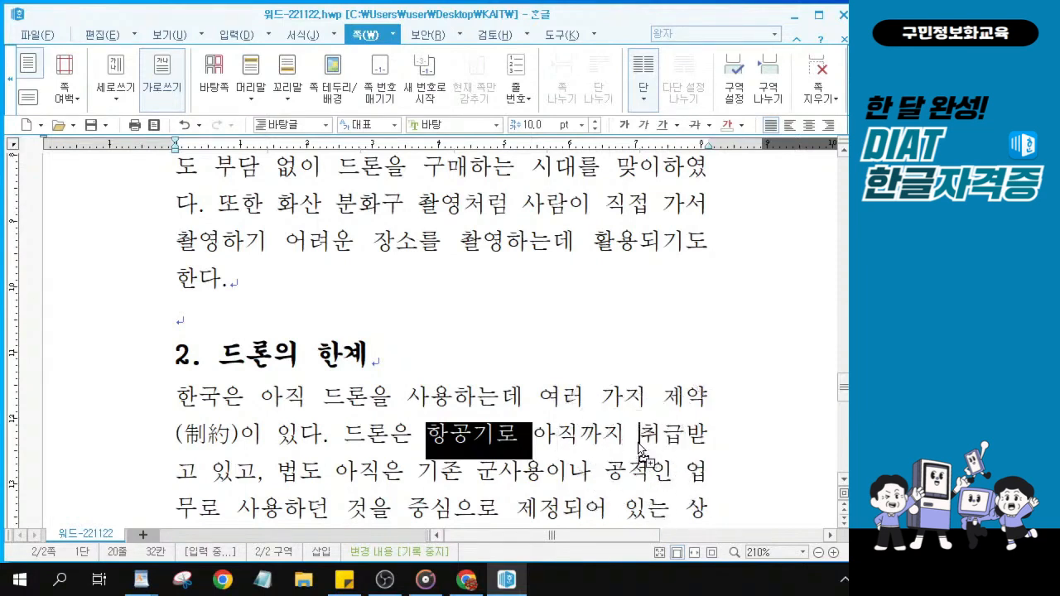
pyautogui.moveTo(640, 452); pyautogui.dragTo(640, 451)
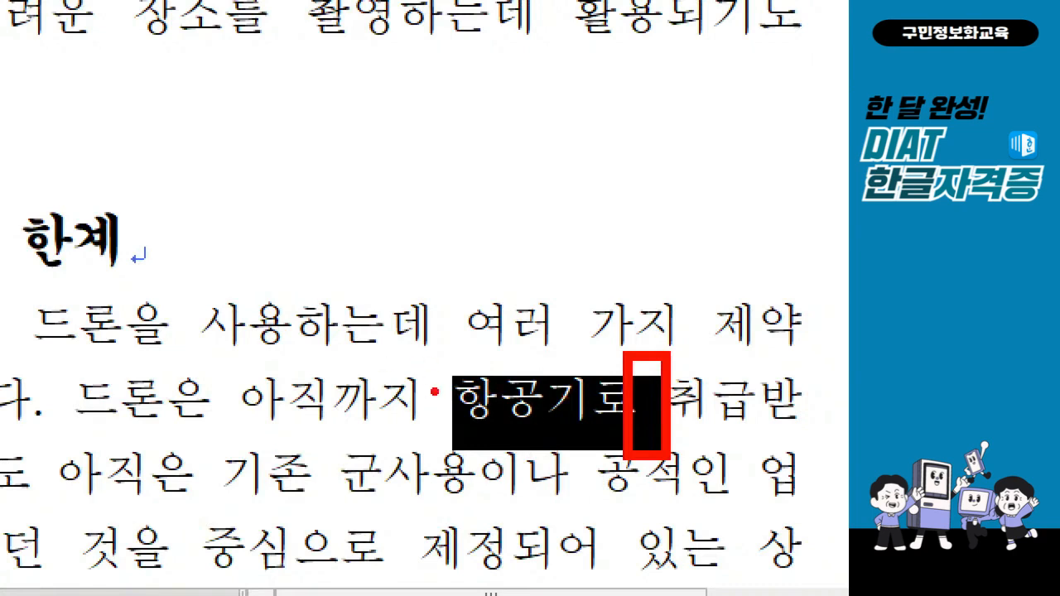
pyautogui.moveTo(414, 358)
pyautogui.mouseDown()
pyautogui.moveTo(432, 382)
pyautogui.moveTo(487, 326)
pyautogui.mouseUp()
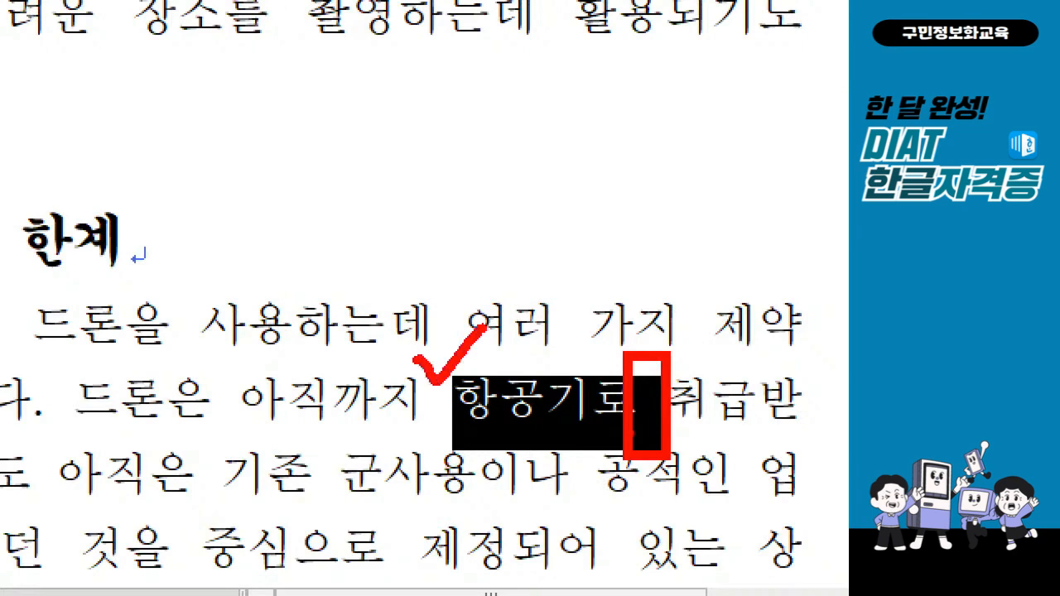
pyautogui.moveTo(636, 341)
pyautogui.mouseDown()
pyautogui.moveTo(642, 334)
pyautogui.moveTo(656, 365)
pyautogui.moveTo(700, 333)
pyautogui.mouseUp()
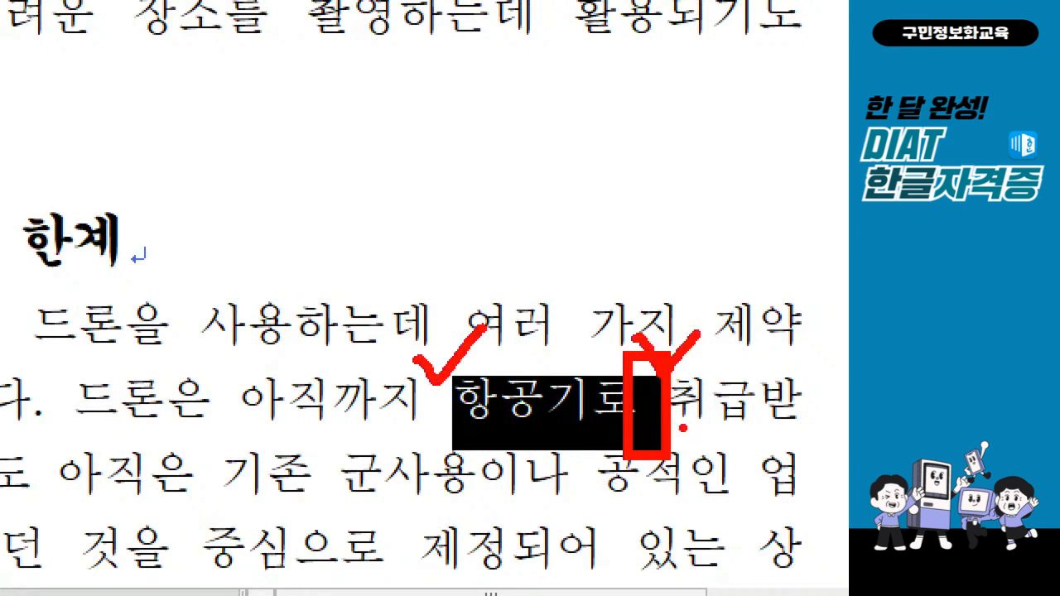
pyautogui.press('Escape')
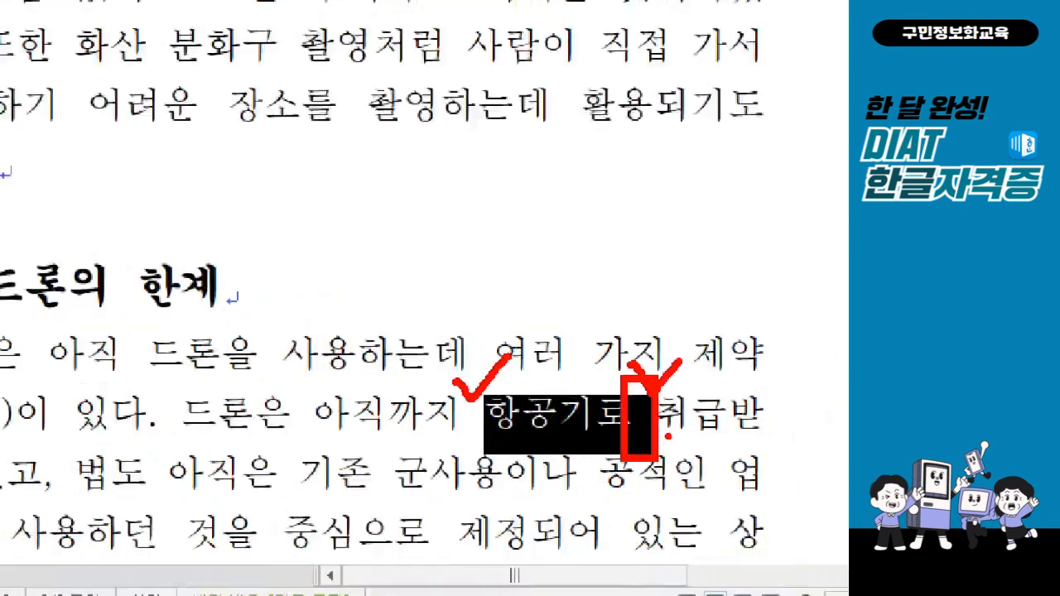
pyautogui.hotkey('alt', 'Tab')
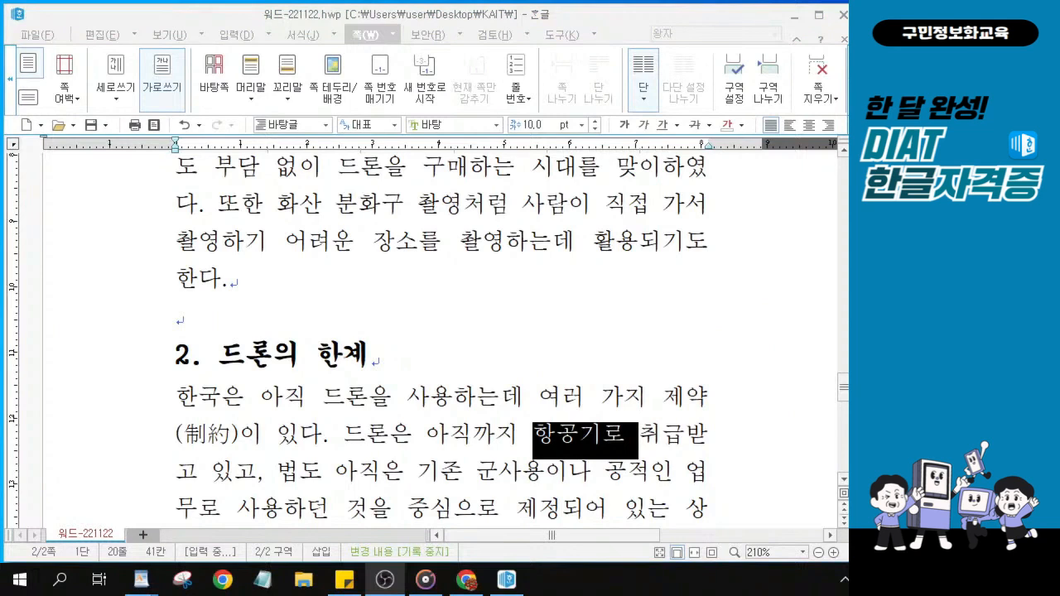
pyautogui.scroll(-2, 553, 386)
pyautogui.scroll(1, 553, 387)
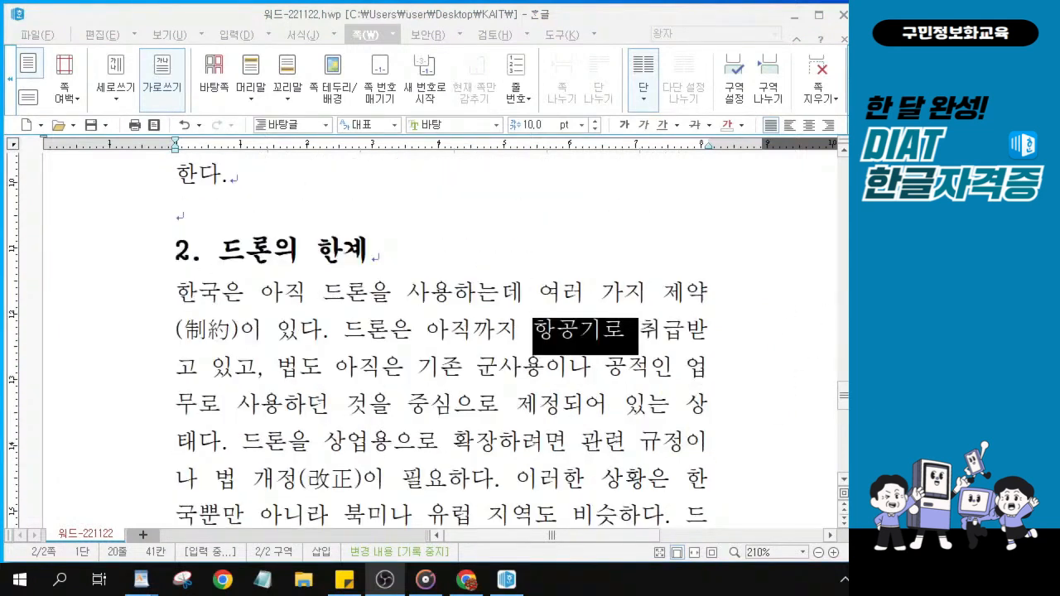
pyautogui.hotkey('alt', 'Tab')
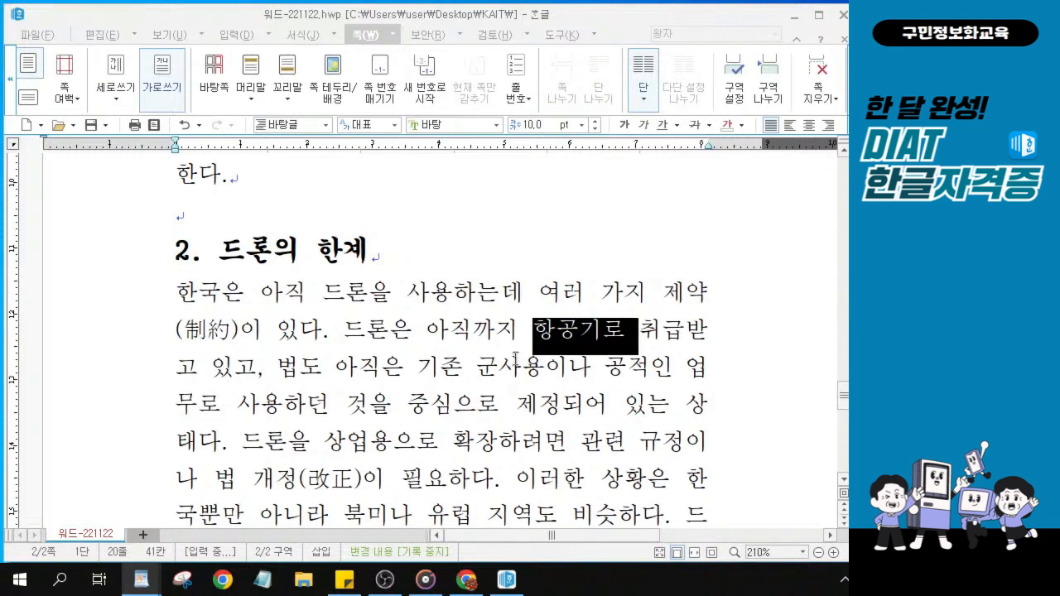
# Draw a text box about 50 mm wide and 15 mm high at the empty title line above the heading "1. 드론".
pyautogui.click(494, 365)
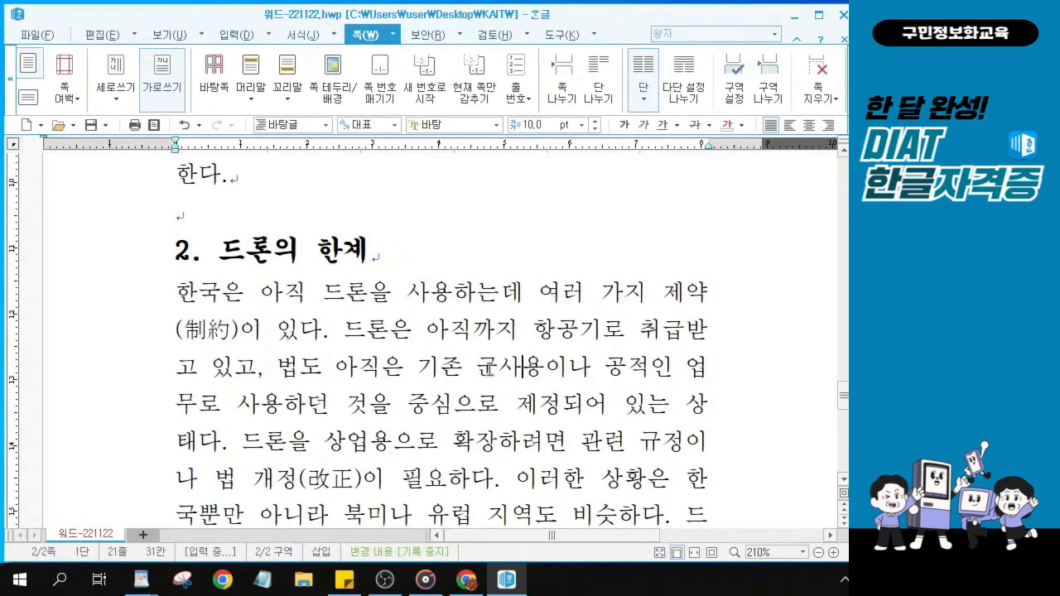
pyautogui.scroll(10, 489, 368)
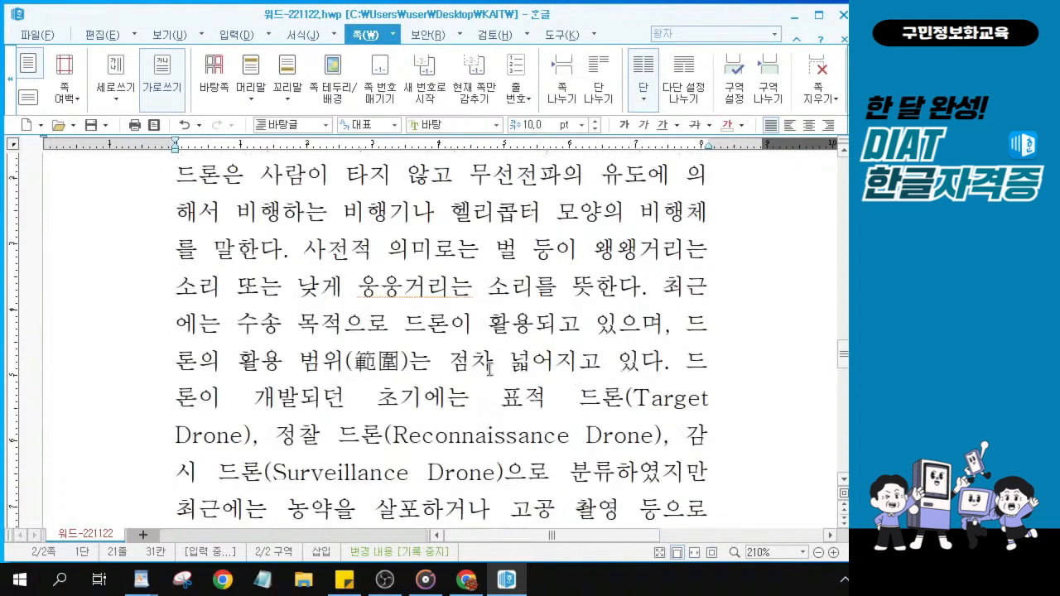
pyautogui.scroll(-2, 489, 369)
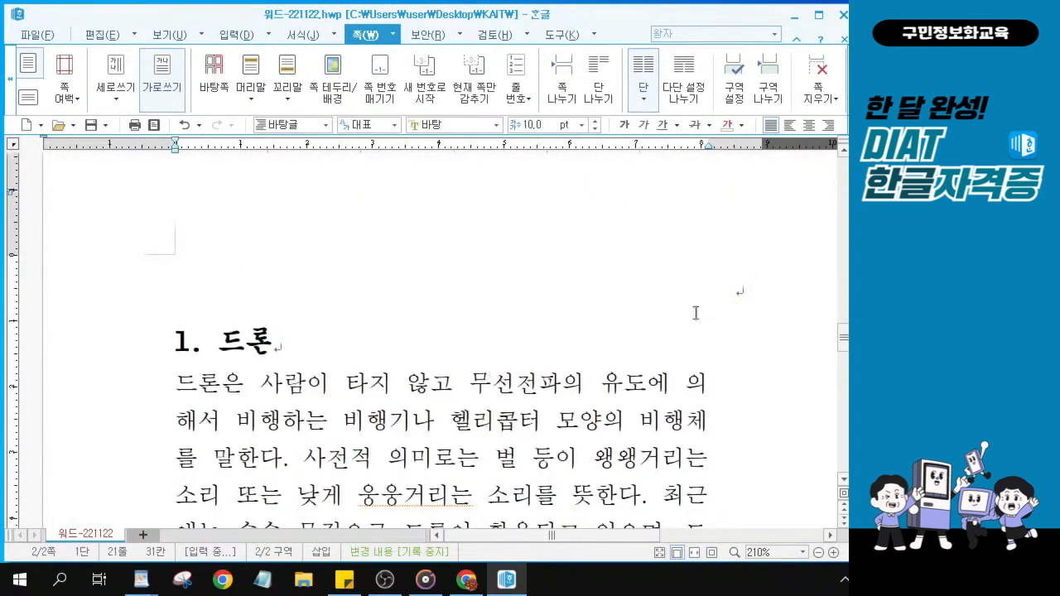
pyautogui.doubleClick(739, 288)
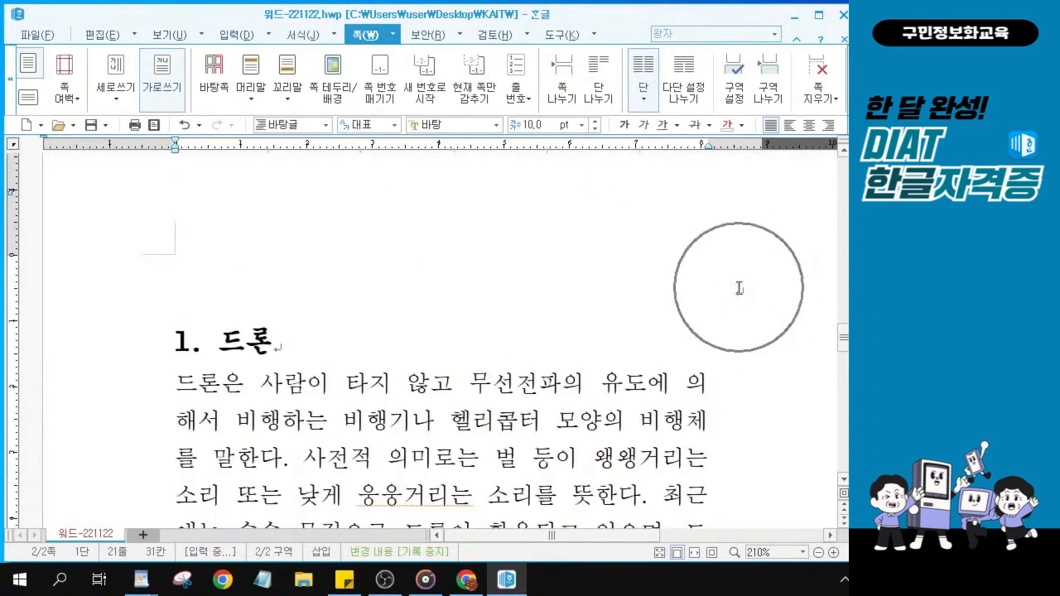
pyautogui.click(741, 291)
pyautogui.press('ctrl')
pyautogui.press('ctrl')
pyautogui.press('ctrl')
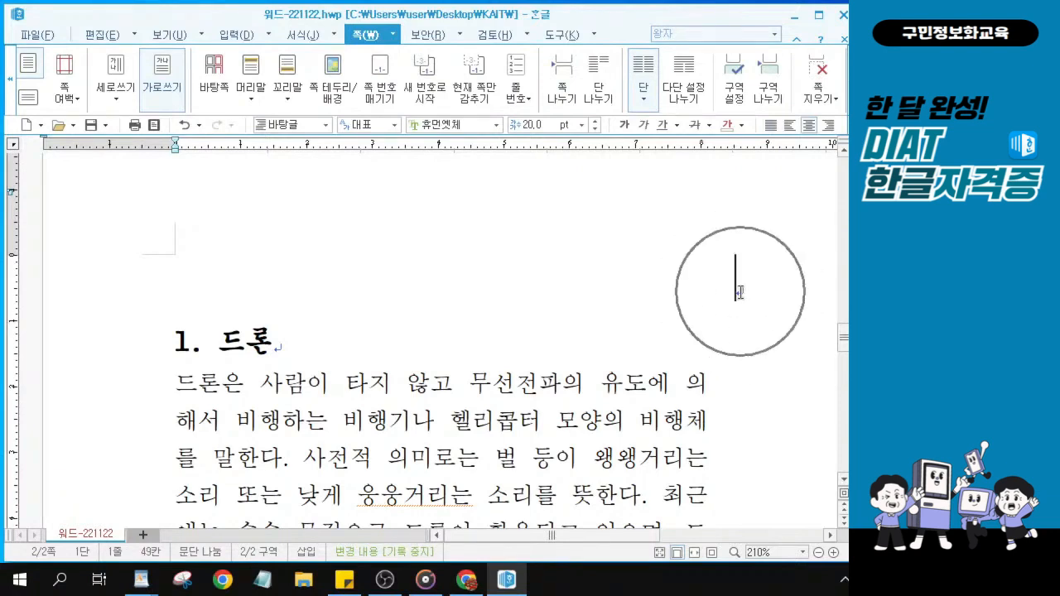
pyautogui.press('ctrl')
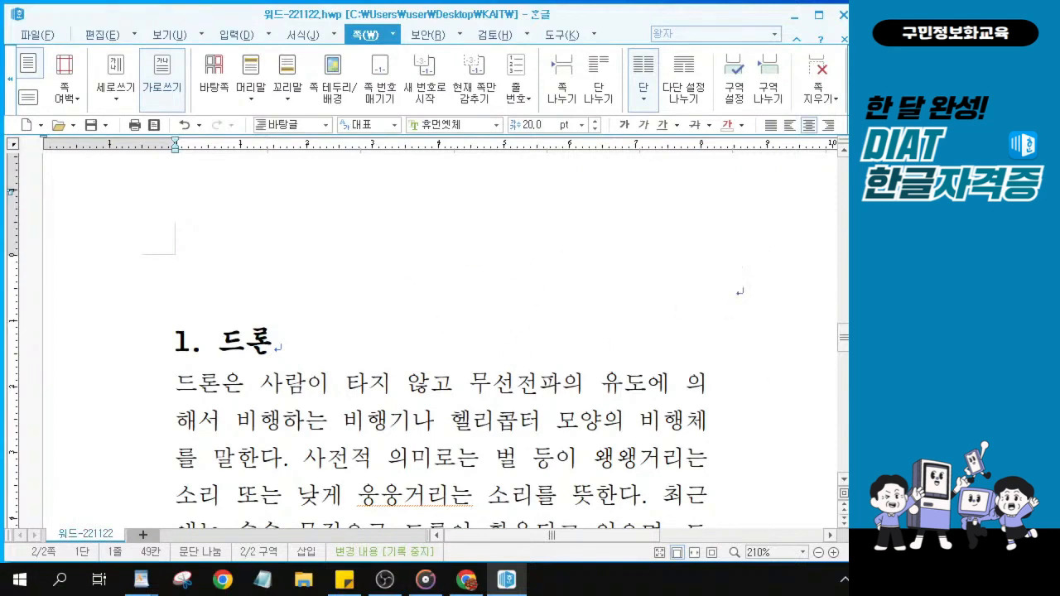
pyautogui.hotkey('alt', 'Tab')
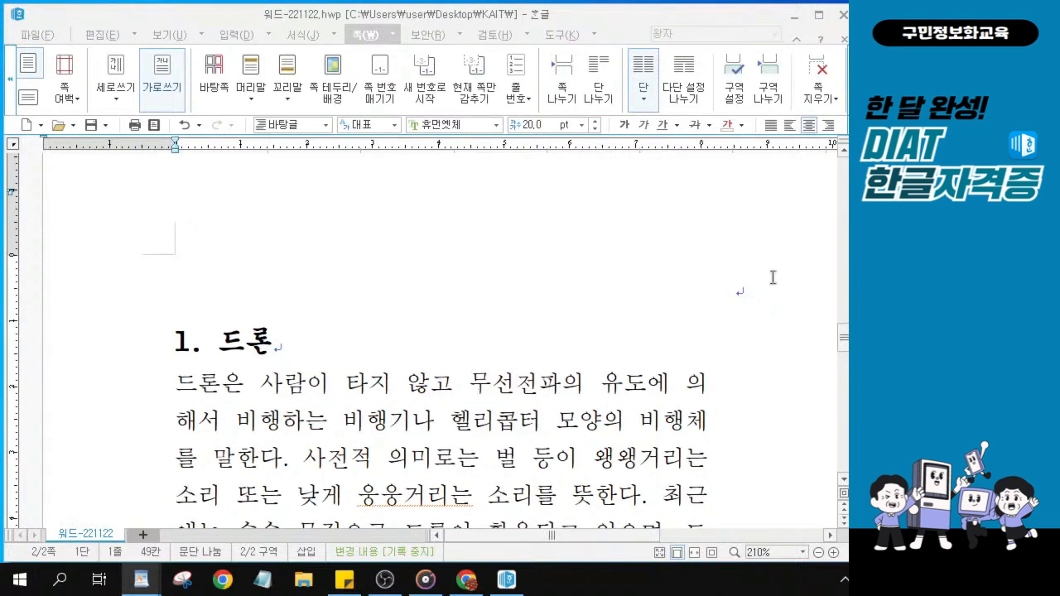
pyautogui.click(757, 287)
pyautogui.click(236, 35)
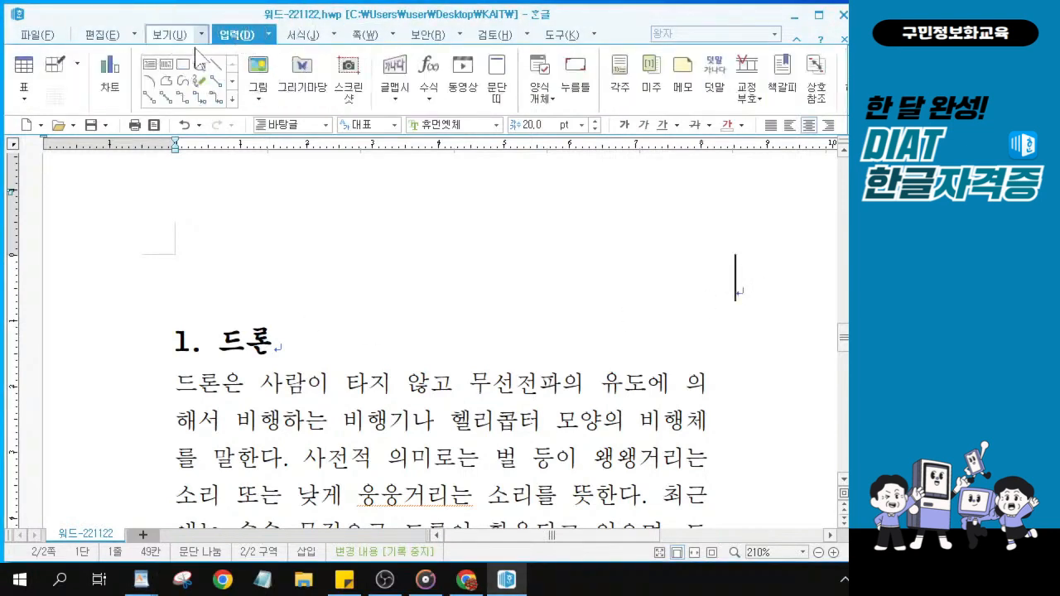
pyautogui.click(150, 71)
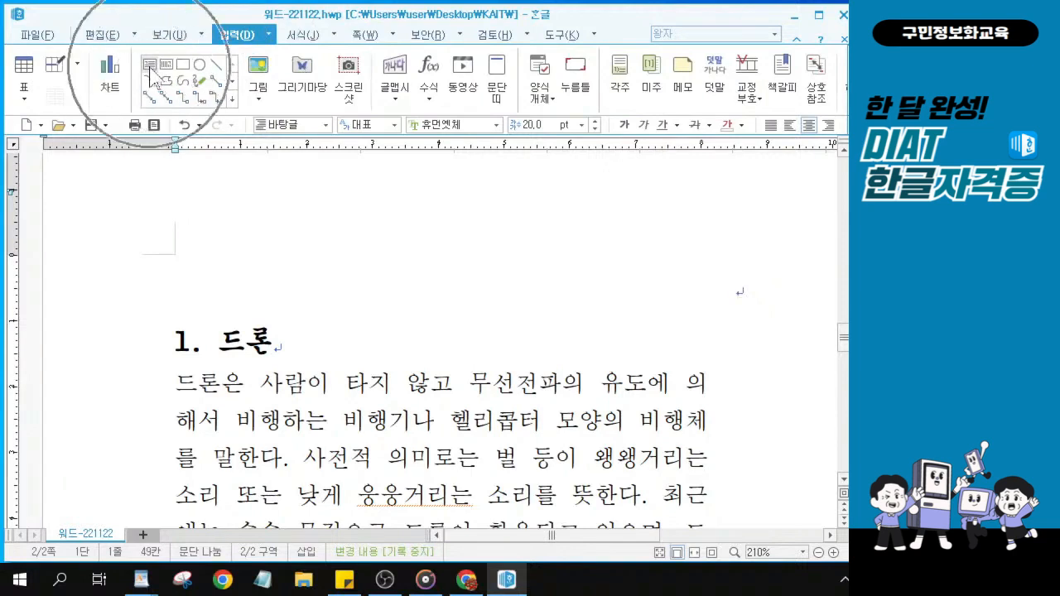
pyautogui.click(150, 71)
pyautogui.click(150, 72)
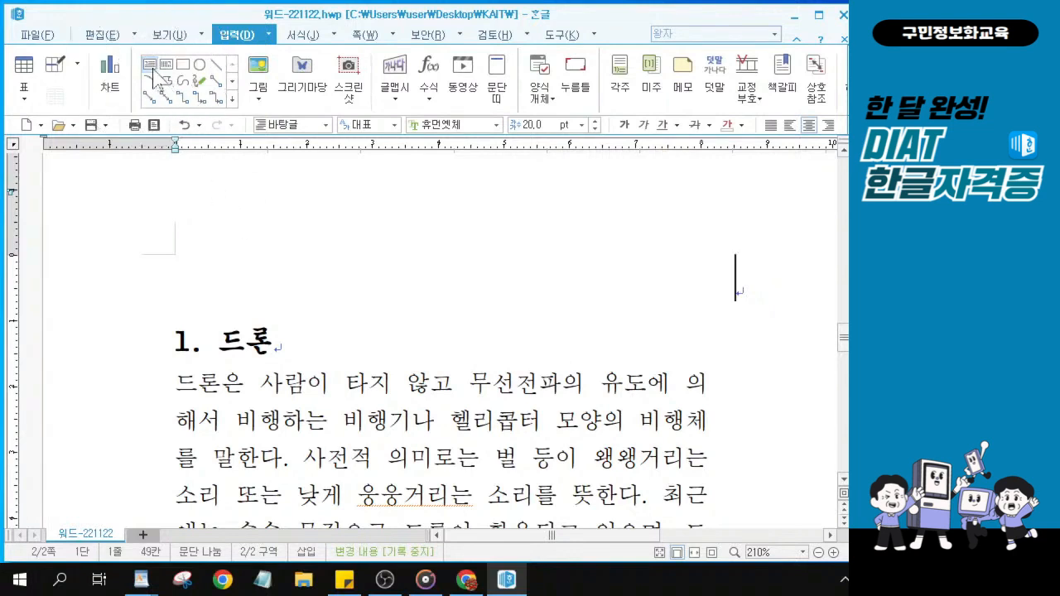
pyautogui.click(150, 71)
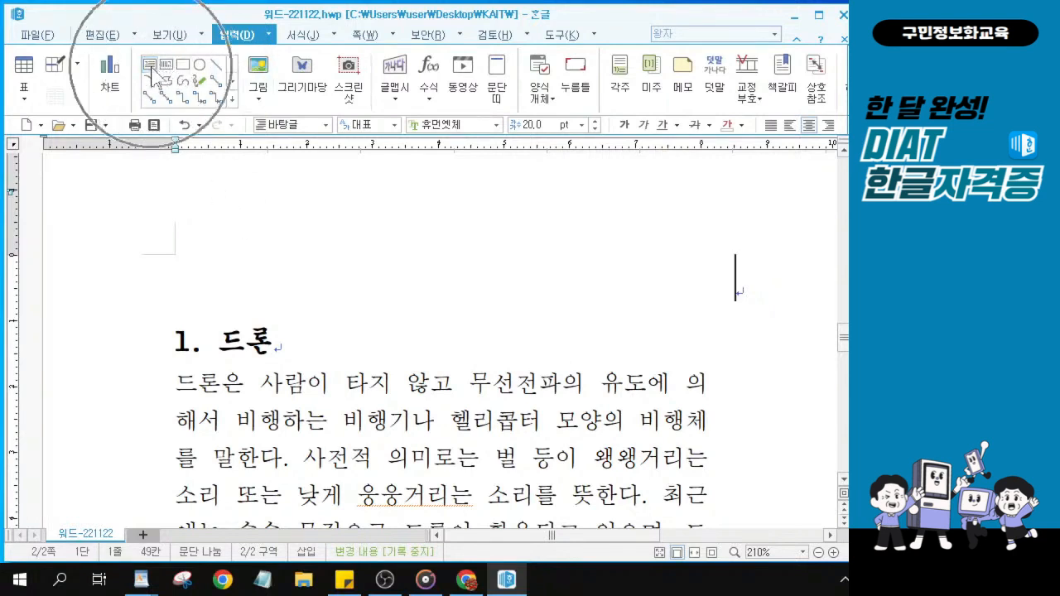
pyautogui.moveTo(405, 222); pyautogui.dragTo(745, 310)
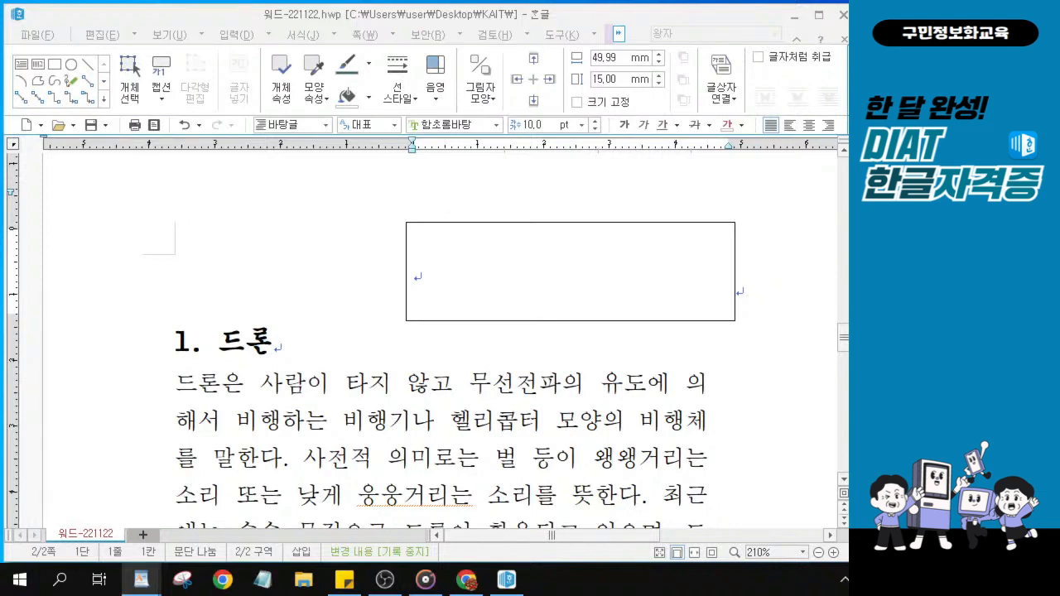
# Set the text box to 50 mm wide and 12 mm high in its object properties and enable 글자처럼 취급.
pyautogui.click(506, 307)
pyautogui.click(501, 222)
pyautogui.press('ctrl')
pyautogui.press('ctrl')
pyautogui.press('ctrl')
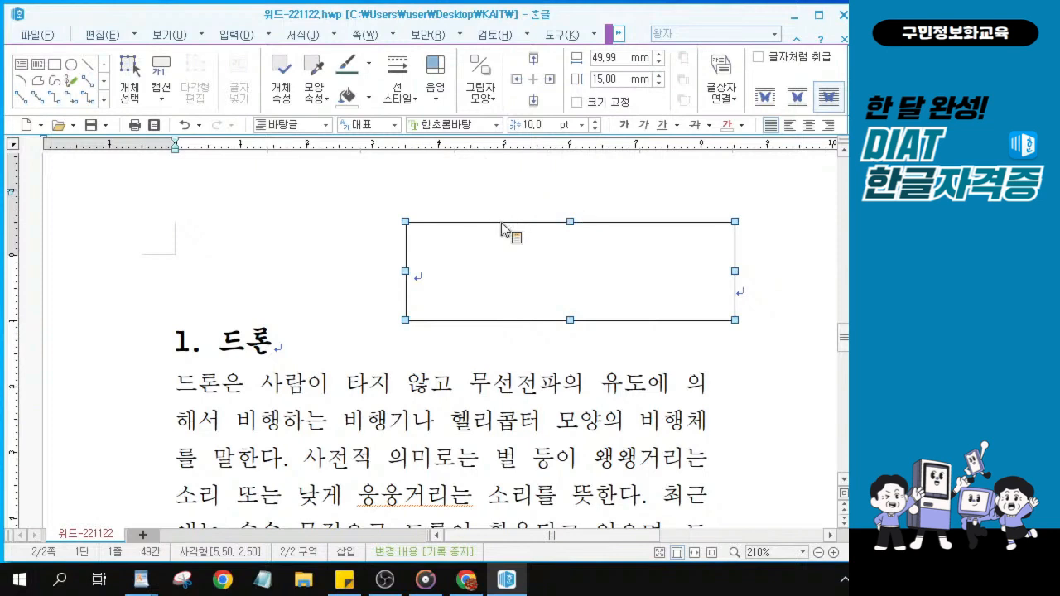
pyautogui.click(405, 274)
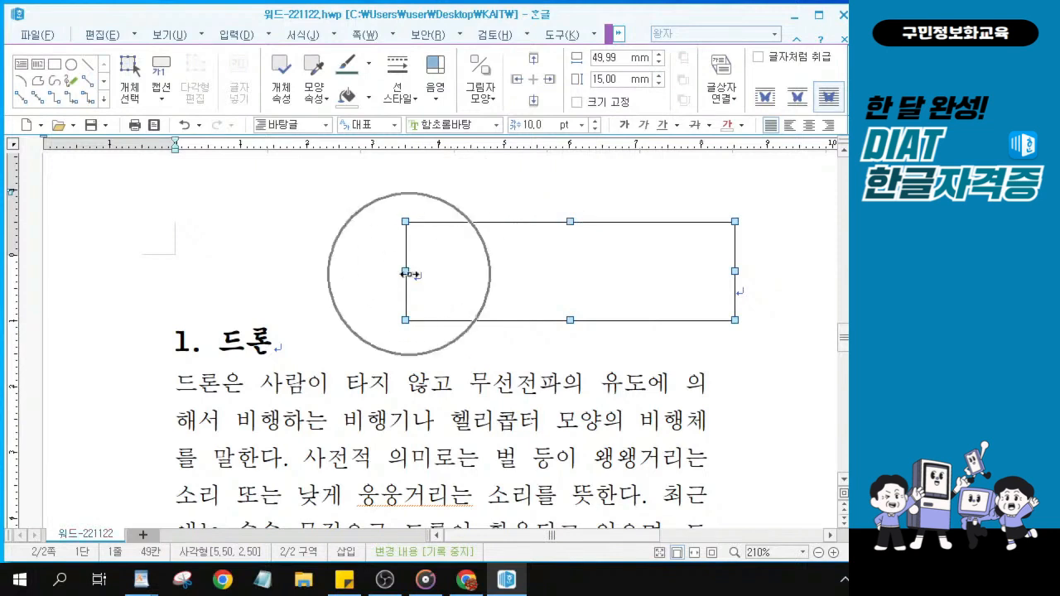
pyautogui.doubleClick(498, 231)
pyautogui.moveTo(321, 86); pyautogui.dragTo(228, 130)
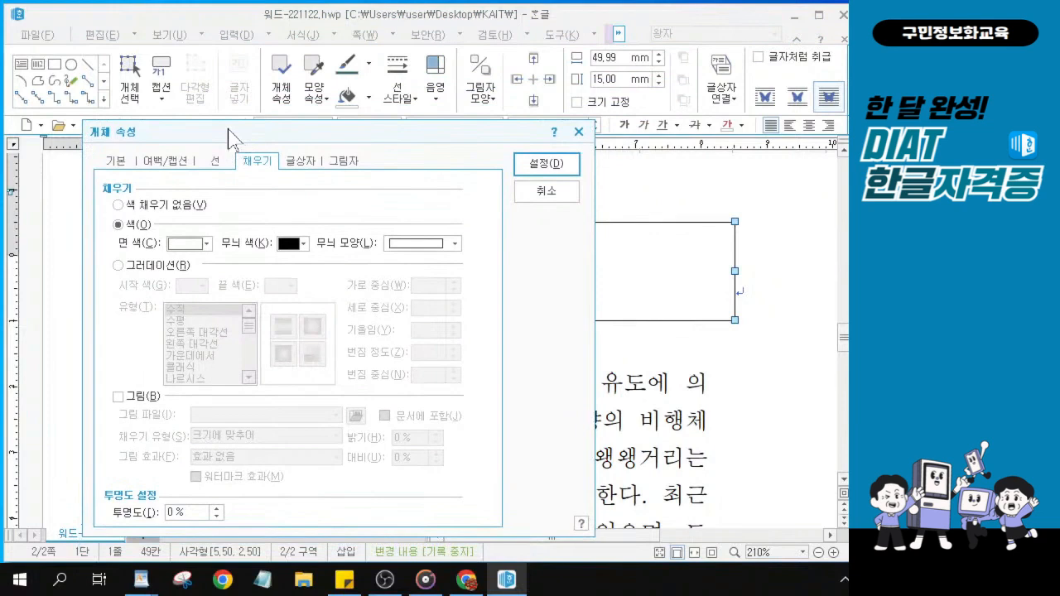
pyautogui.press('alt')
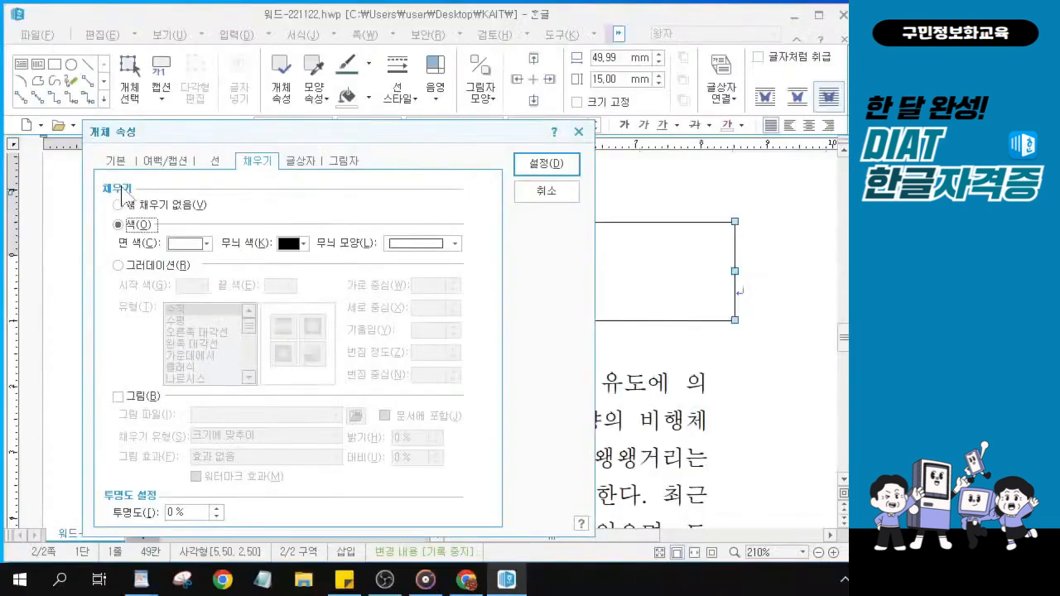
pyautogui.click(231, 188)
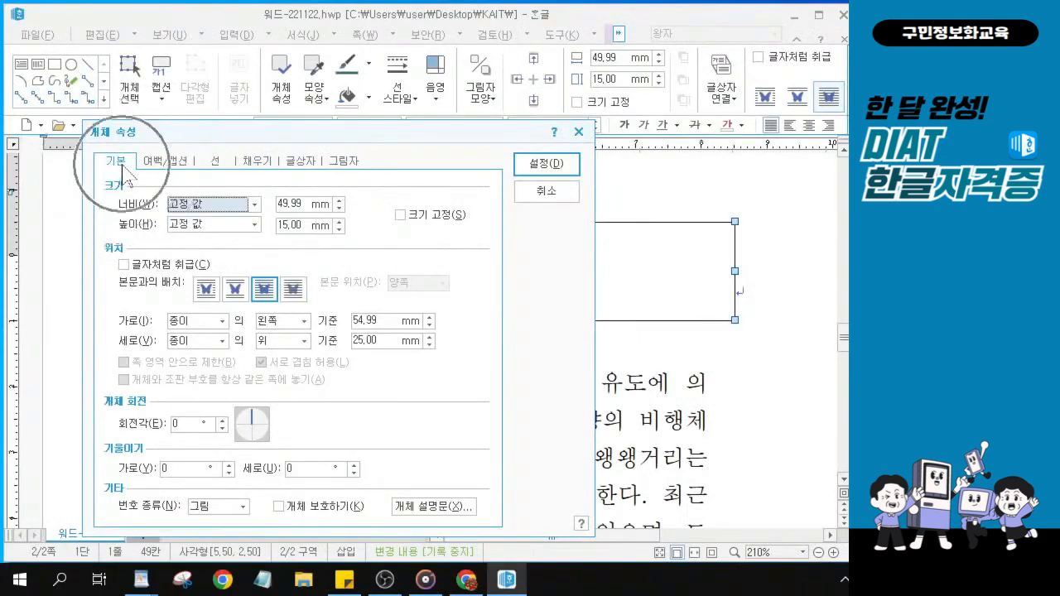
pyautogui.click(307, 208)
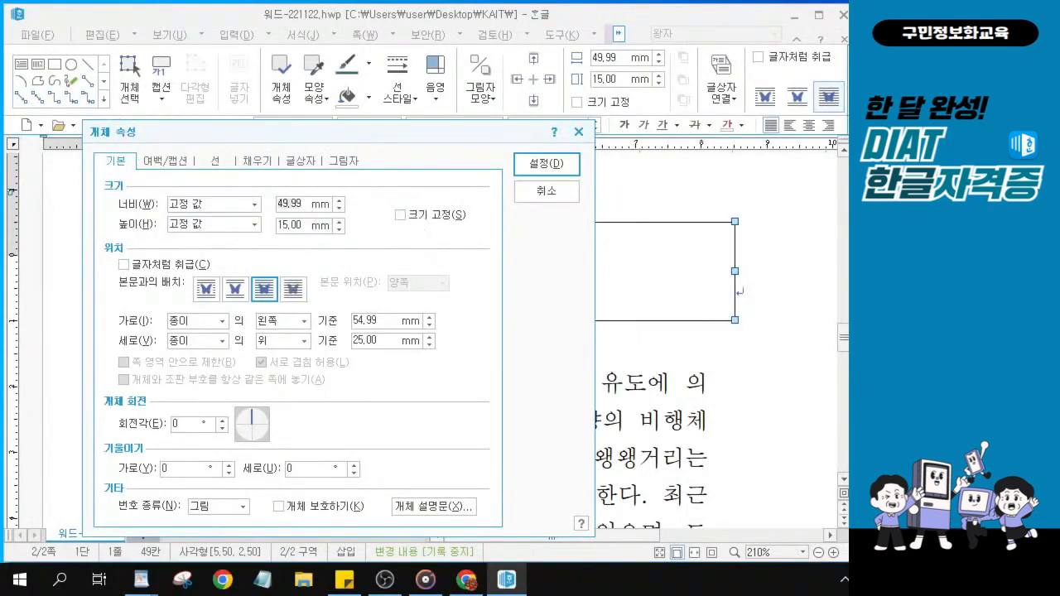
pyautogui.write('50')
pyautogui.press('Tab')
pyautogui.write('12')
pyautogui.click(124, 264)
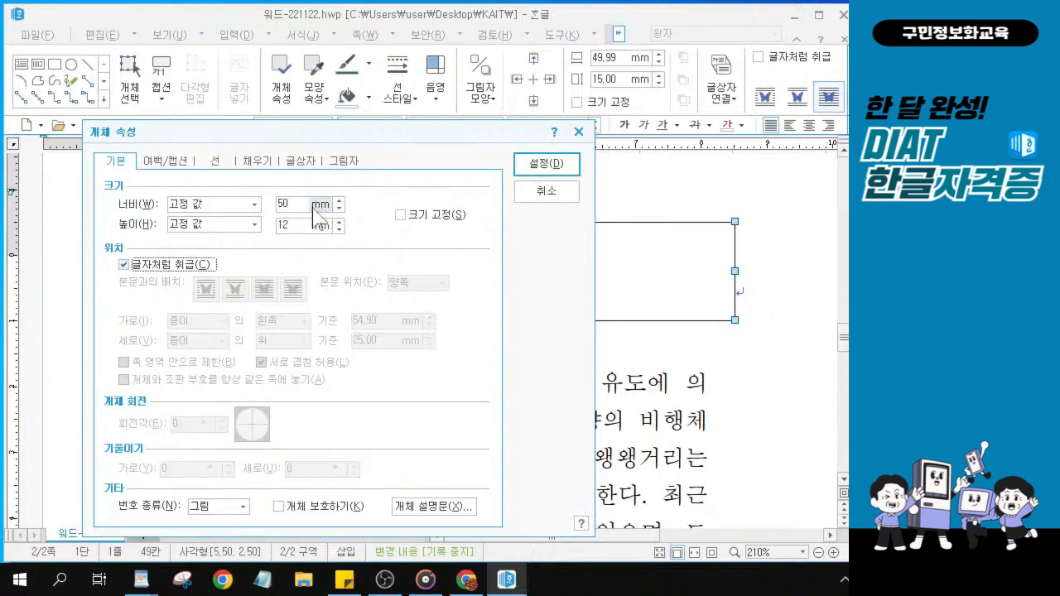
pyautogui.hotkey('alt', '1')
pyautogui.click(277, 191)
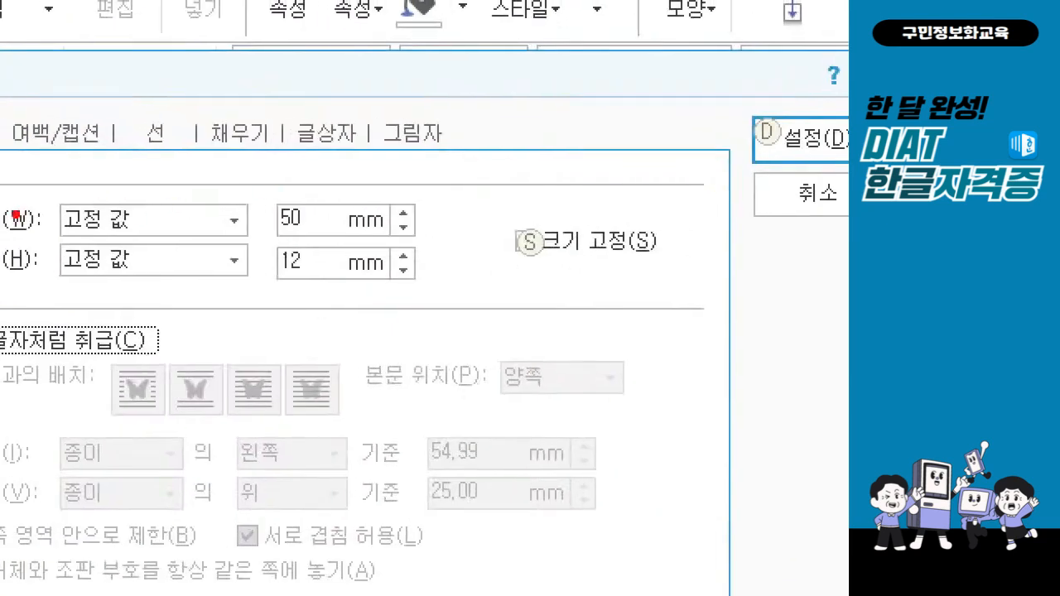
pyautogui.scroll(-1, 15, 213)
pyautogui.moveTo(267, 185); pyautogui.dragTo(335, 272)
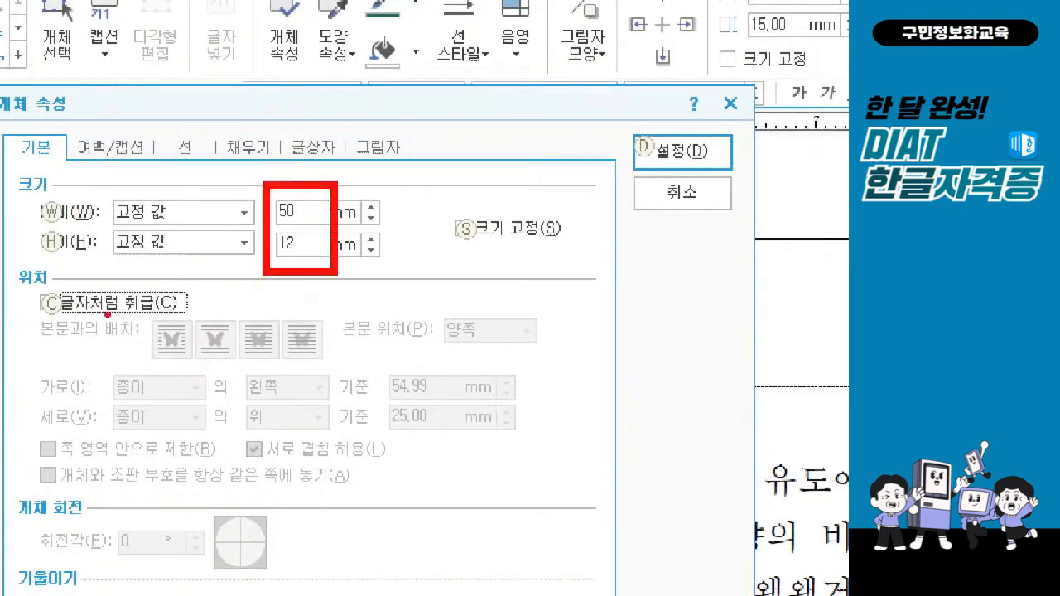
pyautogui.moveTo(35, 289); pyautogui.dragTo(64, 276)
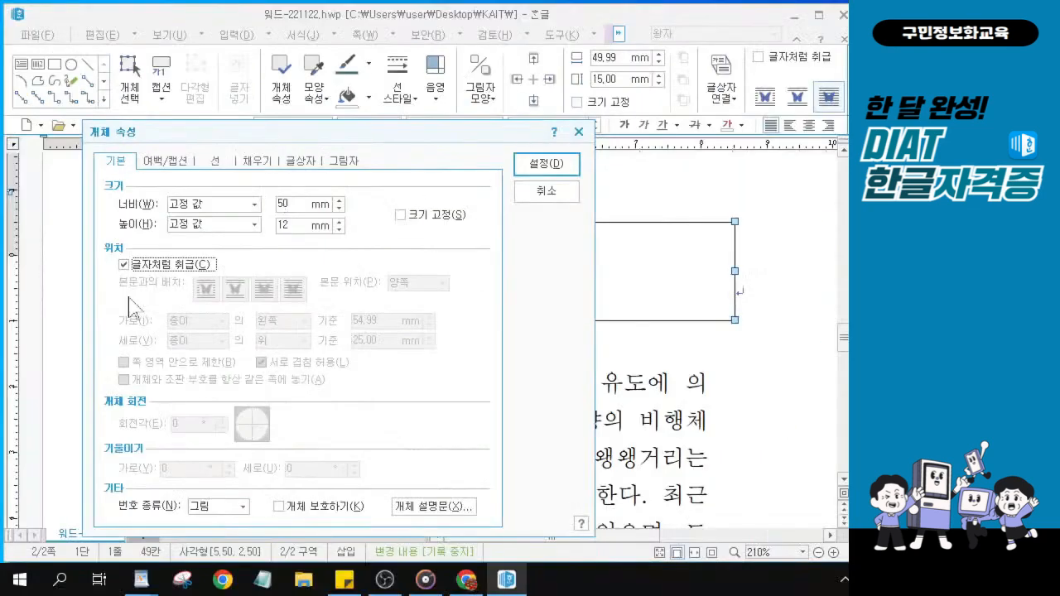
pyautogui.hotkey('alt', 'Tab')
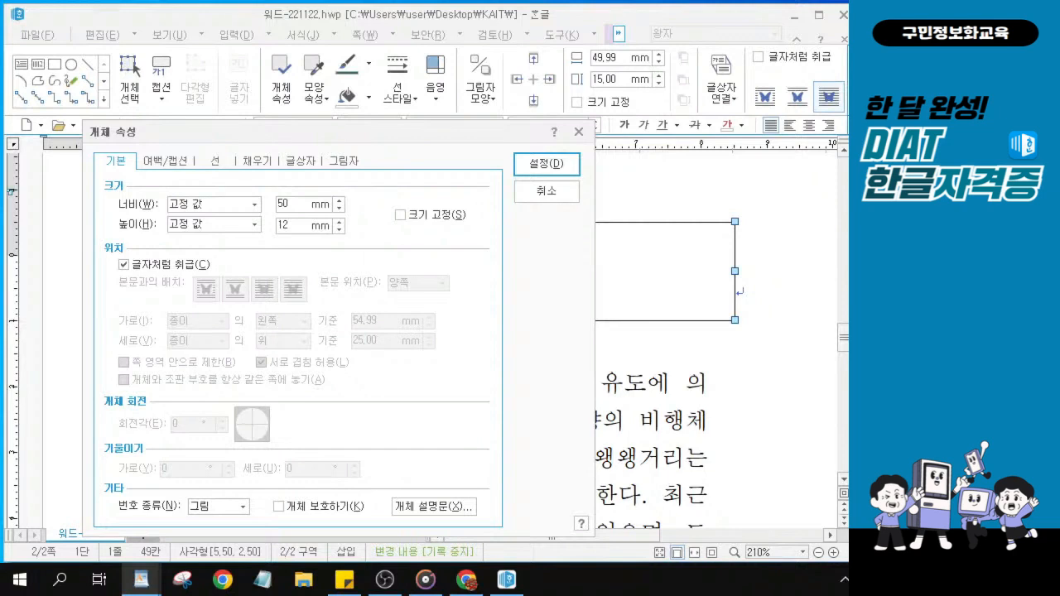
# Give the text box a double-line outline 1.00 mm thick with rounded corners (둥근 모양).
pyautogui.click(212, 162)
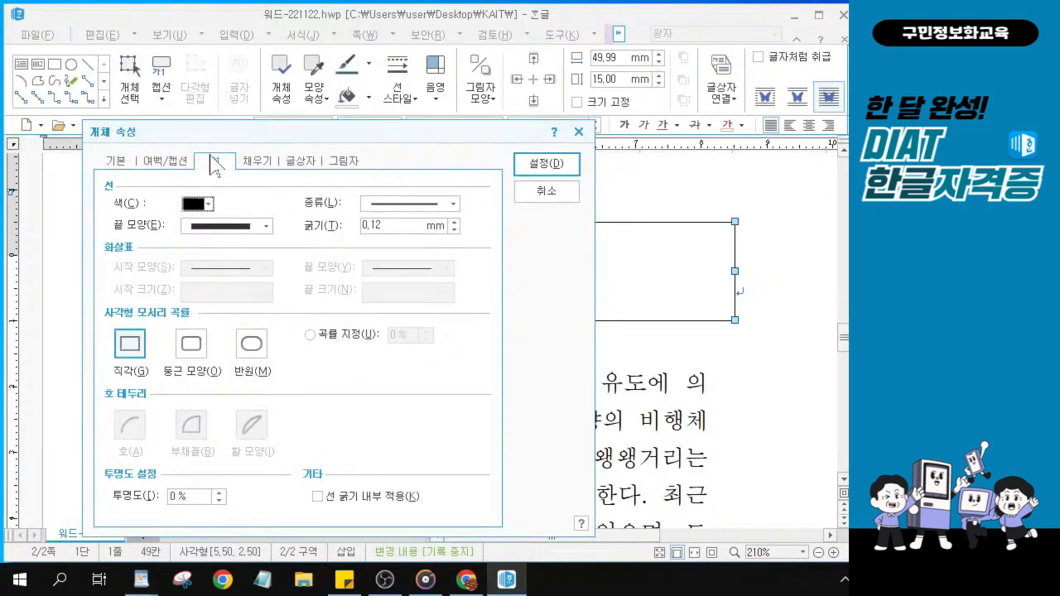
pyautogui.click(452, 204)
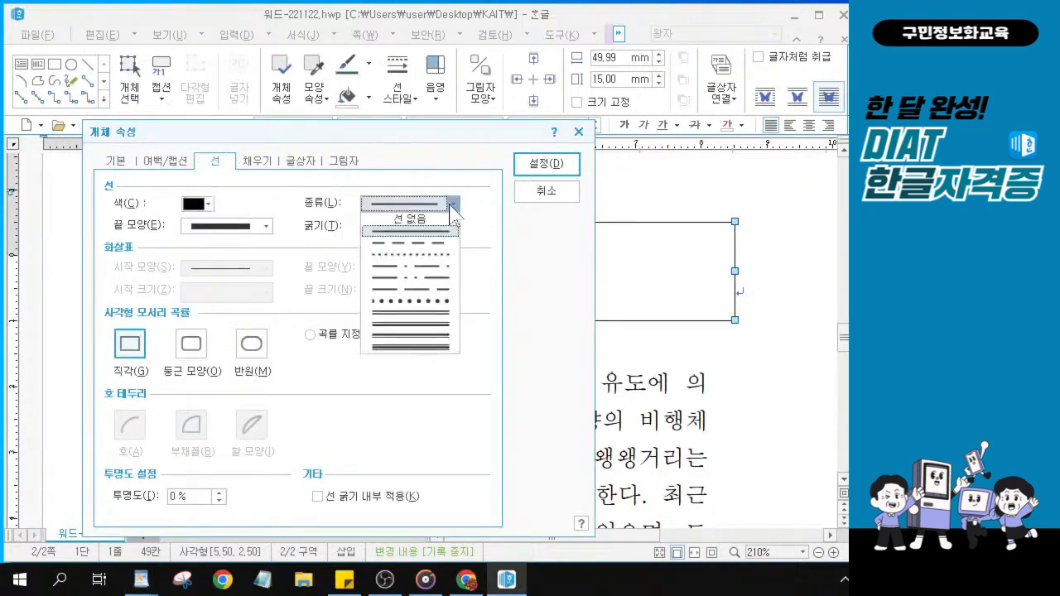
pyautogui.click(430, 313)
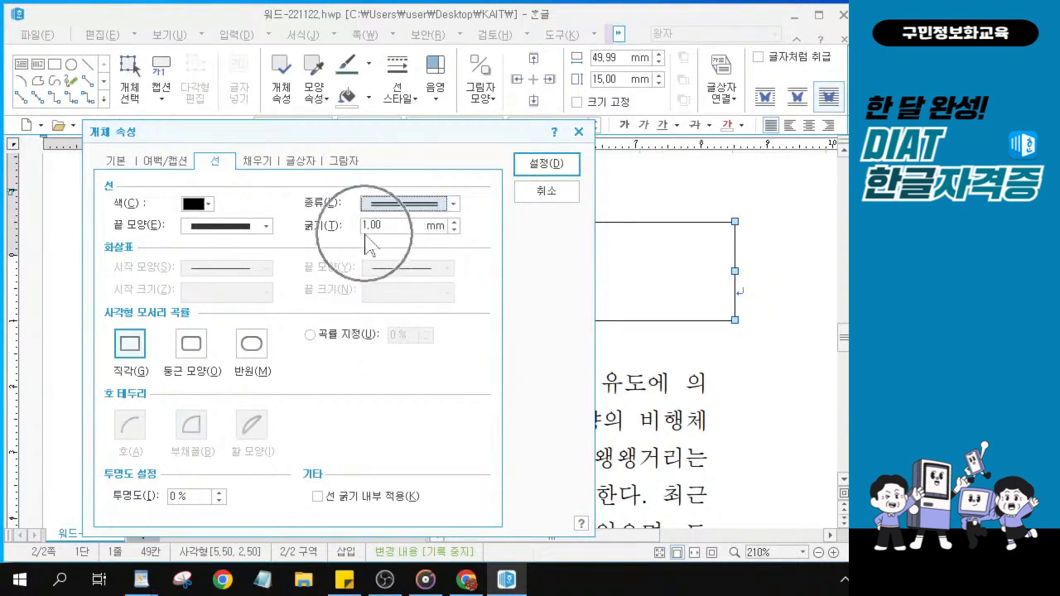
pyautogui.click(189, 346)
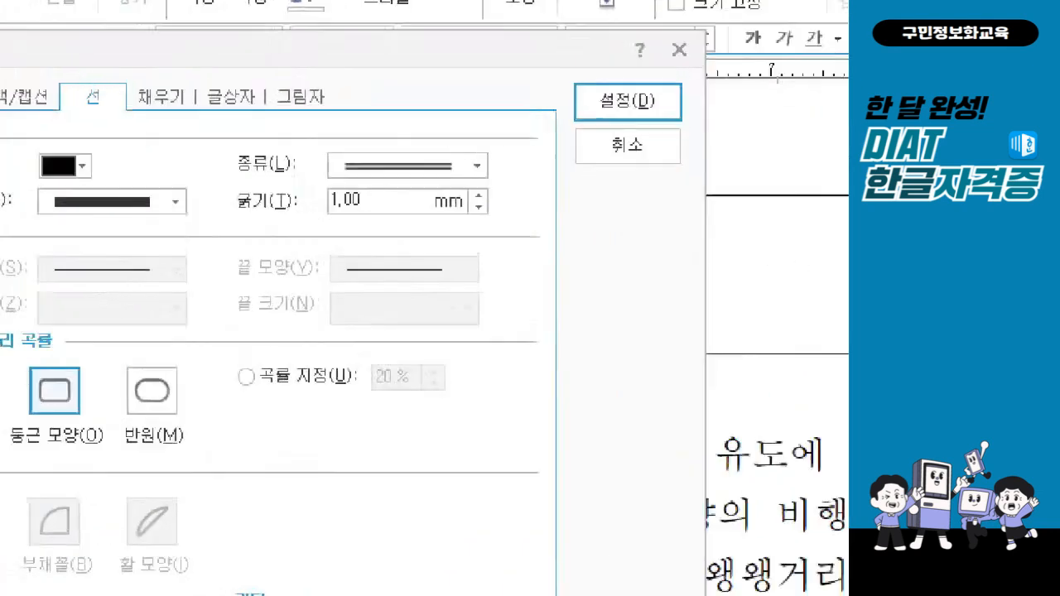
pyautogui.click(337, 227)
pyautogui.moveTo(351, 149); pyautogui.dragTo(647, 268)
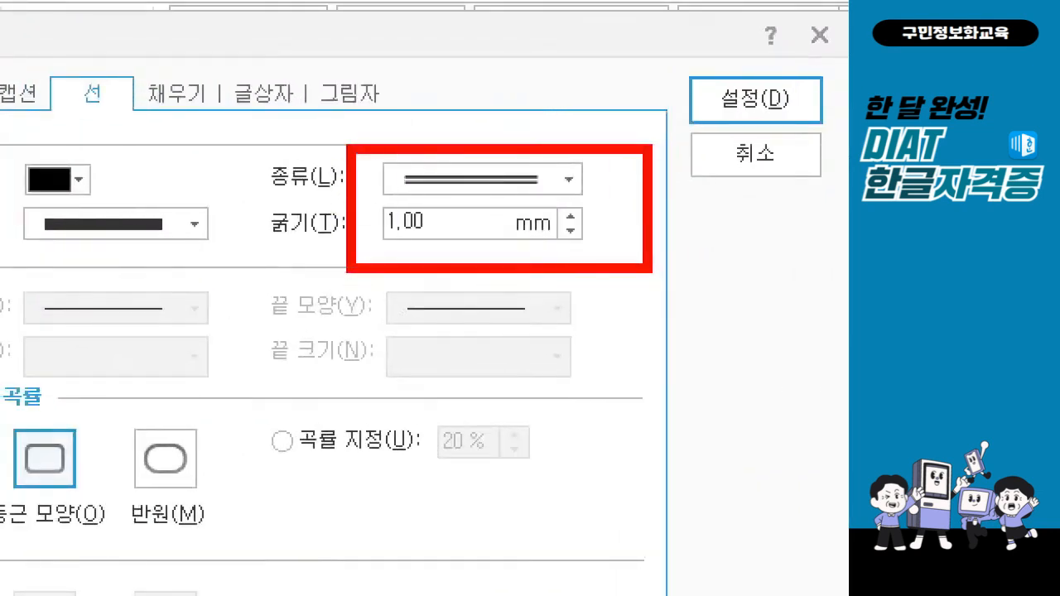
pyautogui.moveTo(0, 411)
pyautogui.mouseDown()
pyautogui.moveTo(57, 508)
pyautogui.moveTo(110, 508)
pyautogui.moveTo(111, 560)
pyautogui.moveTo(122, 562)
pyautogui.mouseUp()
pyautogui.moveTo(54, 432); pyautogui.dragTo(122, 408)
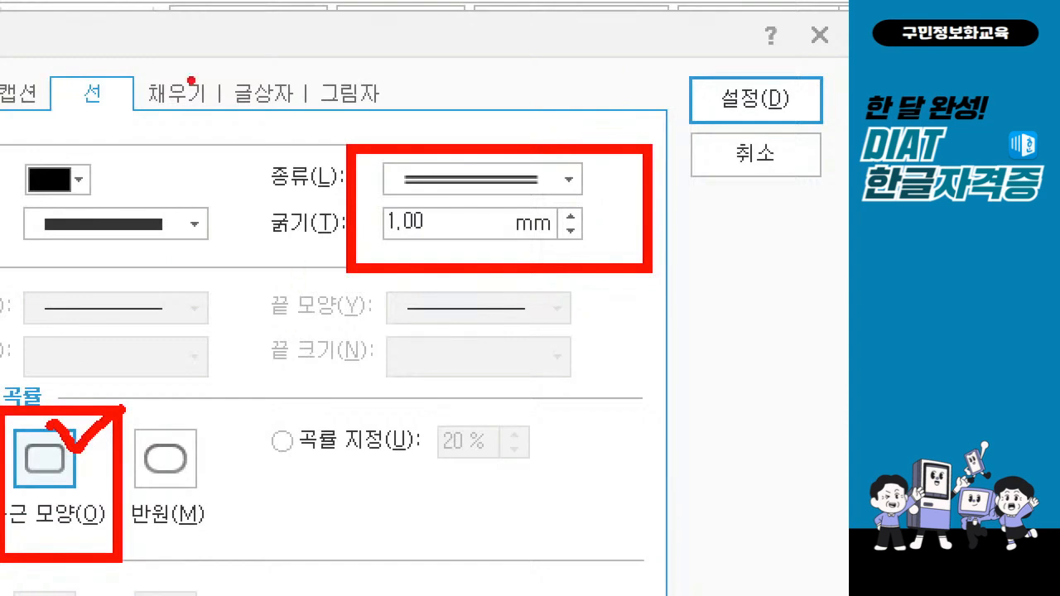
pyautogui.moveTo(172, 66)
pyautogui.mouseDown()
pyautogui.moveTo(197, 64)
pyautogui.moveTo(225, 40)
pyautogui.mouseUp()
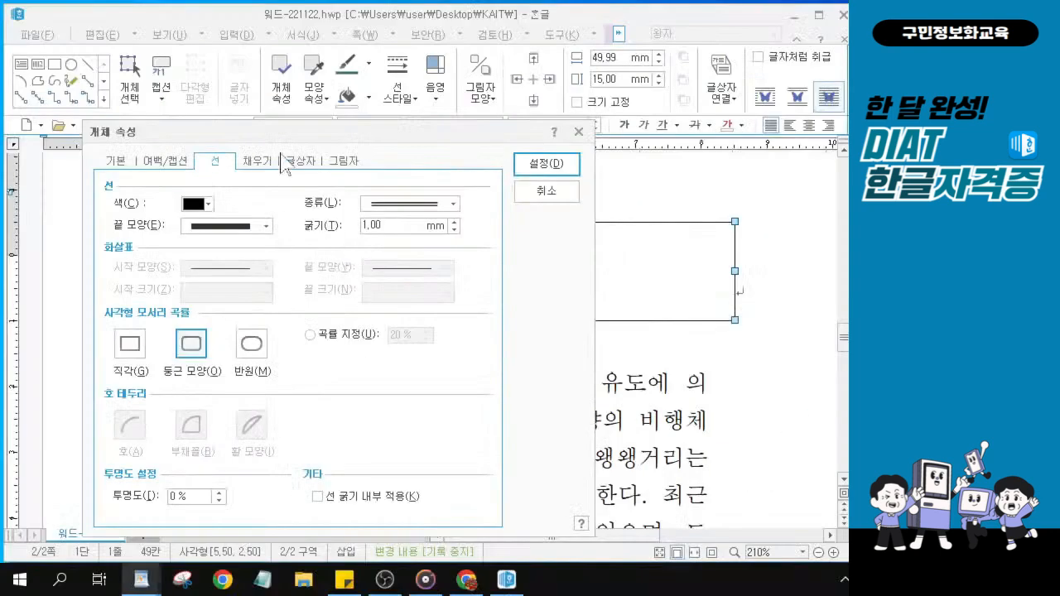
# Fill the title text box with a solid blue face color (면 색) and apply the object properties.
pyautogui.click(176, 94)
pyautogui.hotkey('ctrl', '1')
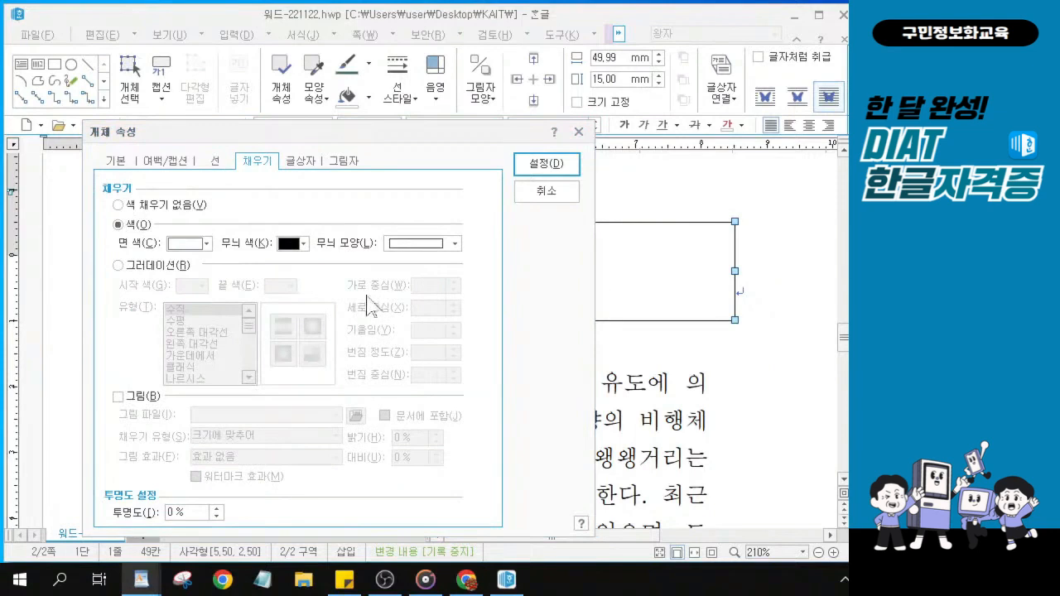
pyautogui.click(207, 243)
pyautogui.press('ctrl')
pyautogui.press('ctrl')
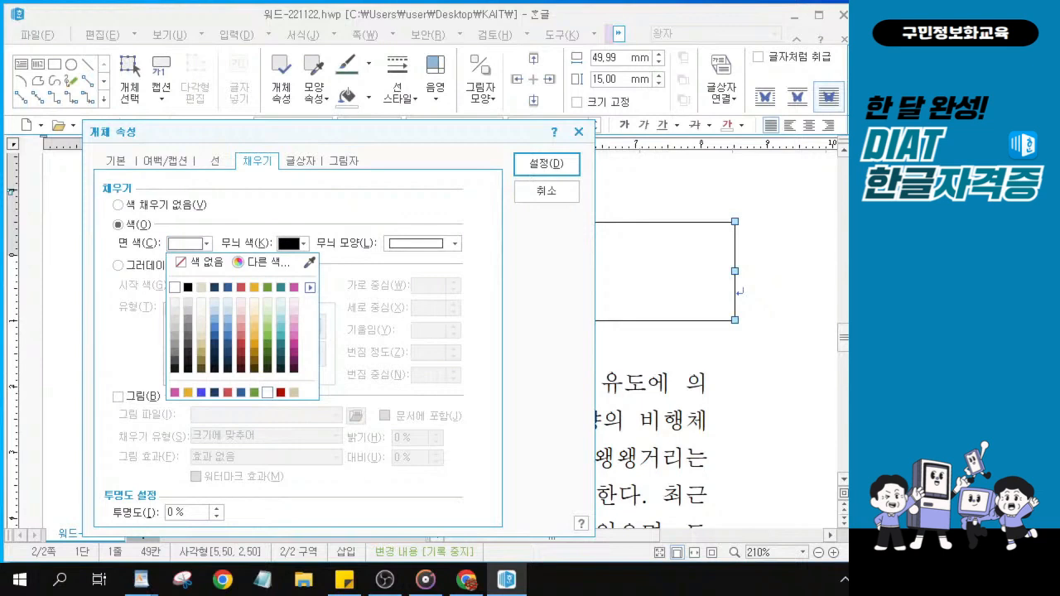
pyautogui.press('ctrl')
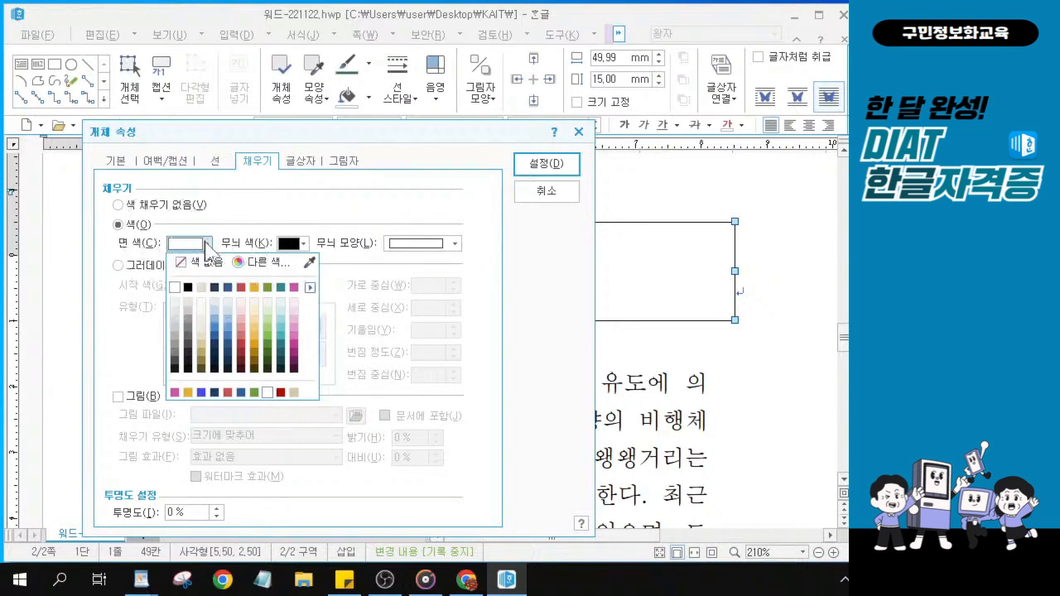
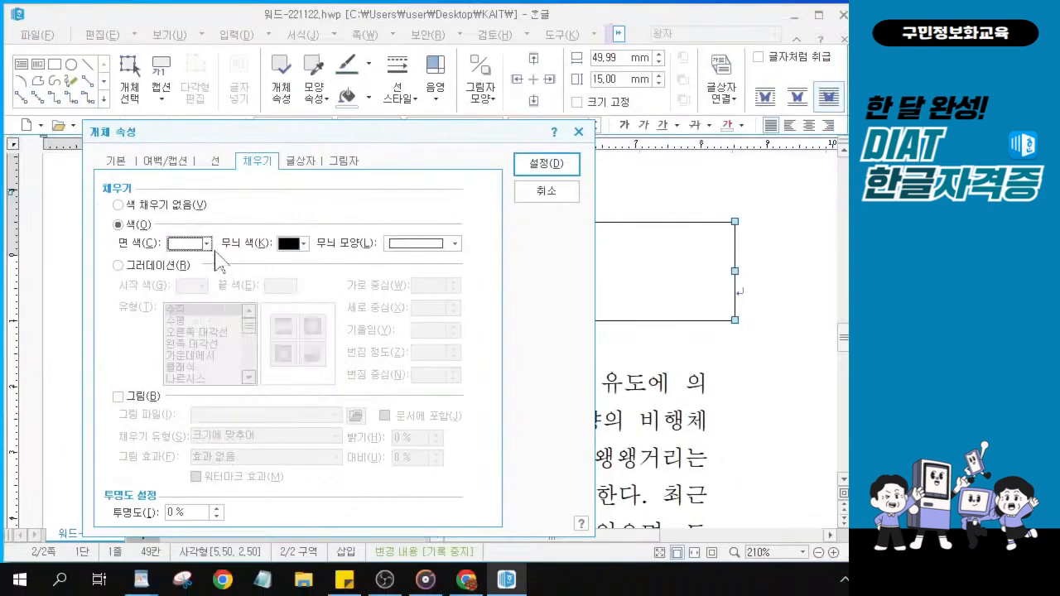
pyautogui.click(189, 199)
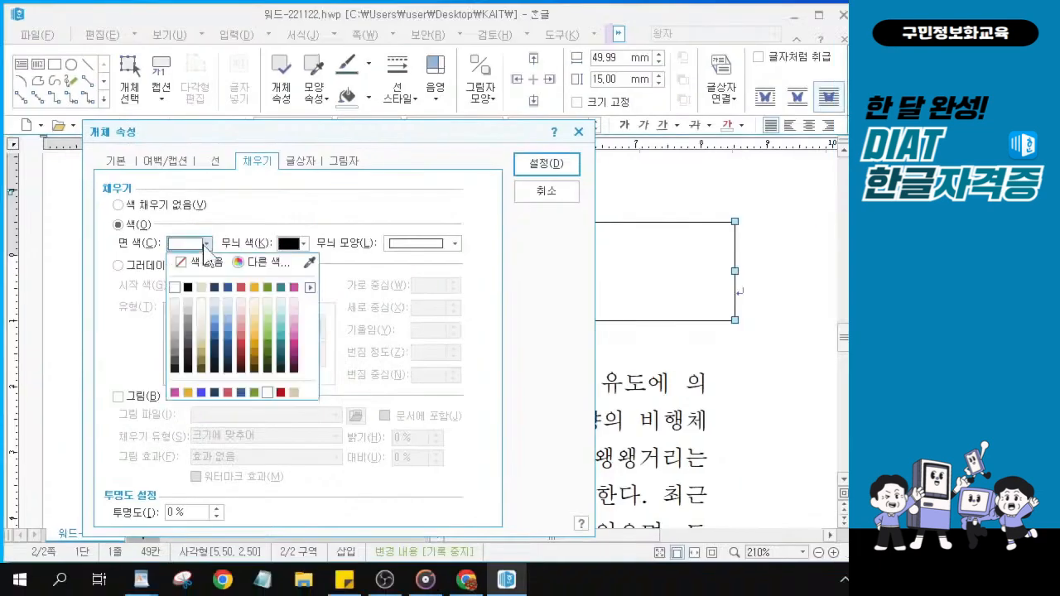
pyautogui.click(228, 288)
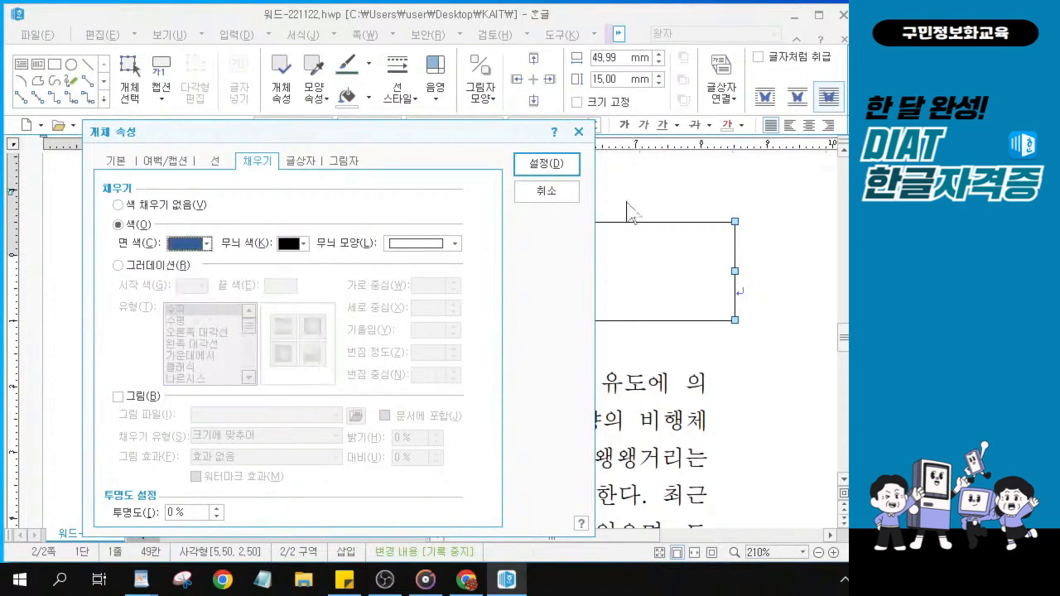
pyautogui.click(560, 168)
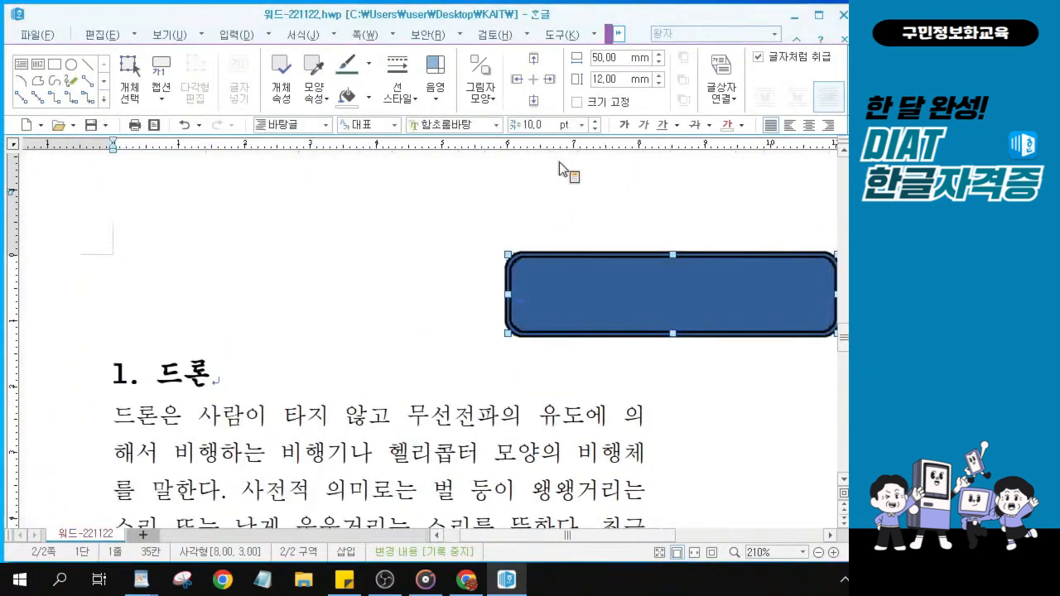
# Place the text cursor inside the blue title text box and set its font to 견고딕.
pyautogui.moveTo(662, 542); pyautogui.dragTo(710, 543)
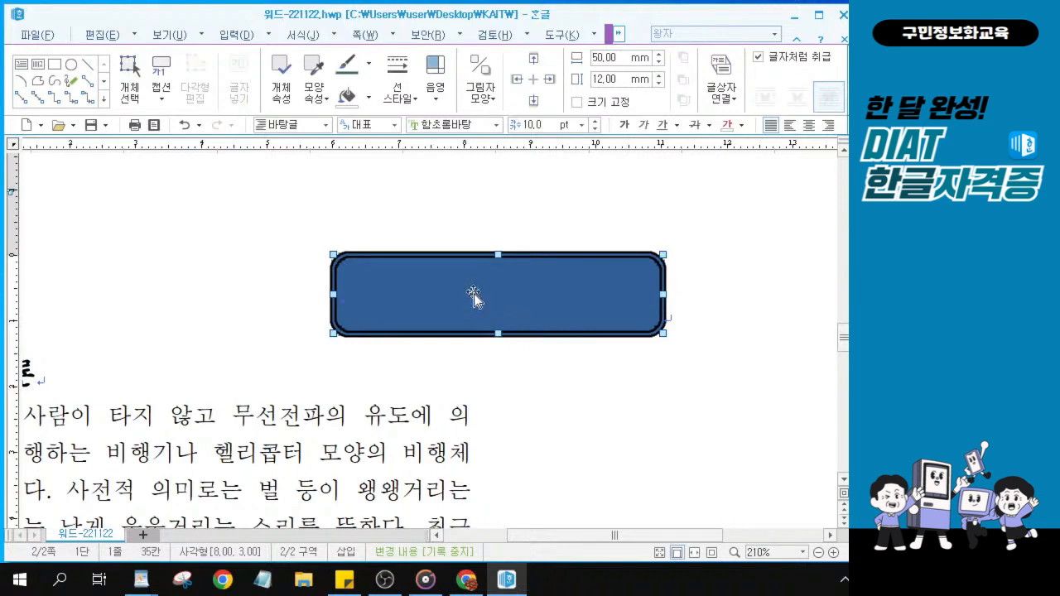
pyautogui.click(741, 305)
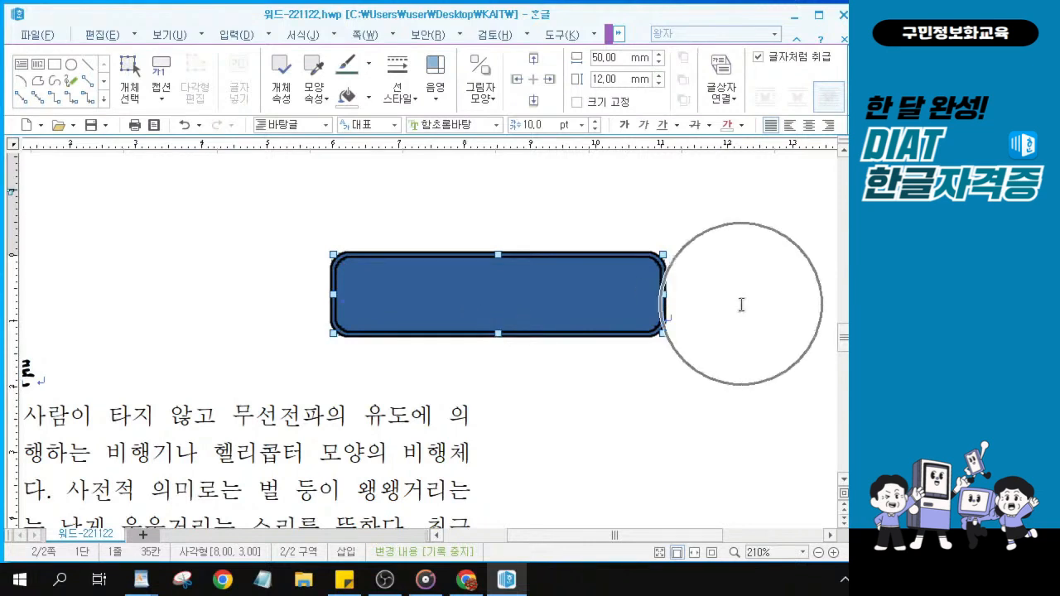
pyautogui.click(446, 290)
pyautogui.press('ctrl')
pyautogui.press('ctrl')
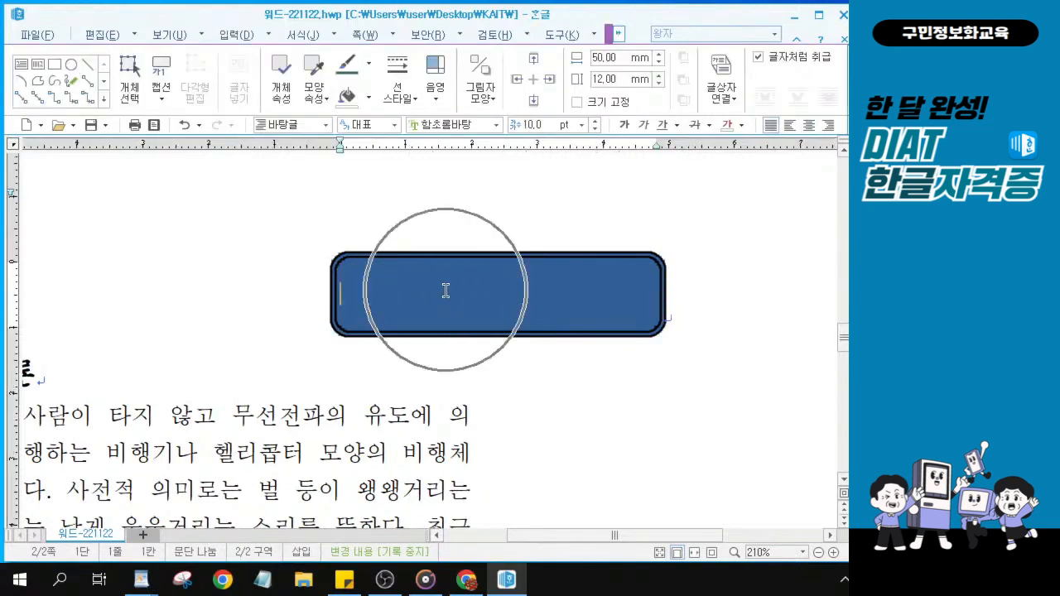
pyautogui.press('ctrl')
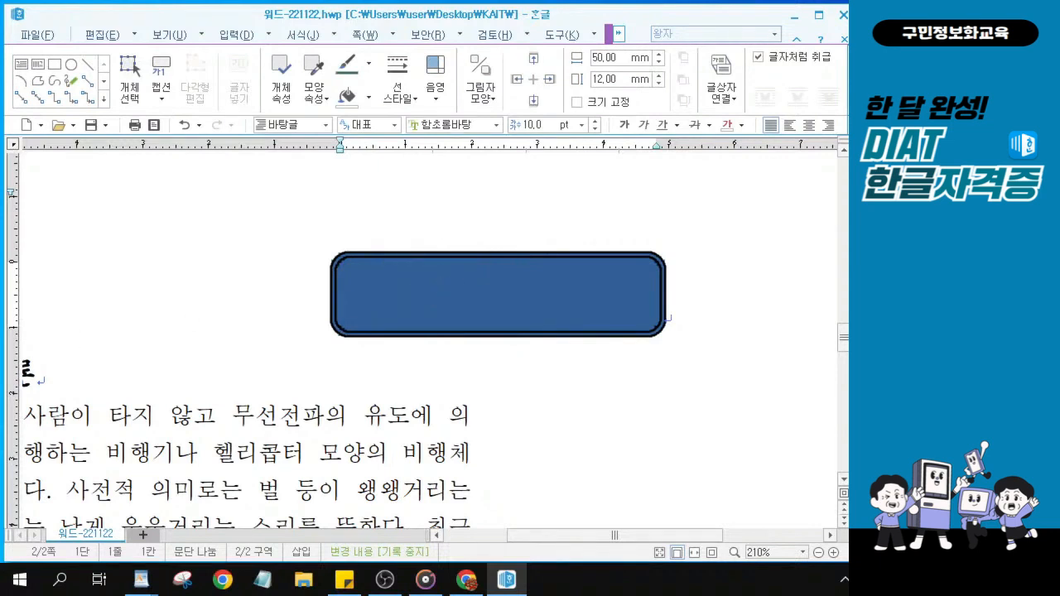
pyautogui.hotkey('alt', 'Tab')
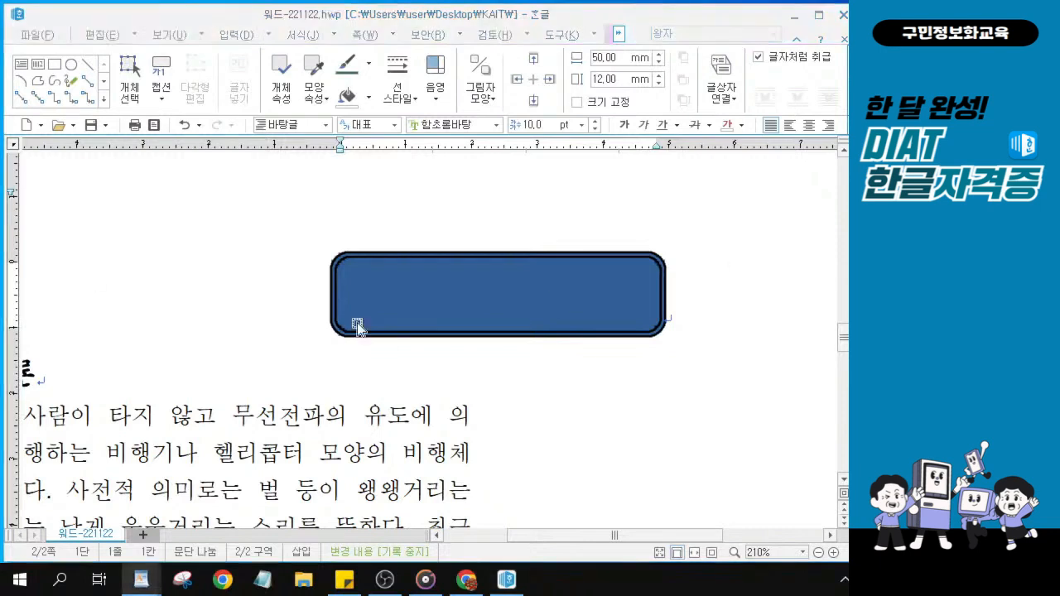
pyautogui.hotkey('alt', 'Tab')
pyautogui.click(458, 295)
pyautogui.click(461, 295)
pyautogui.hotkey('alt', 'Tab')
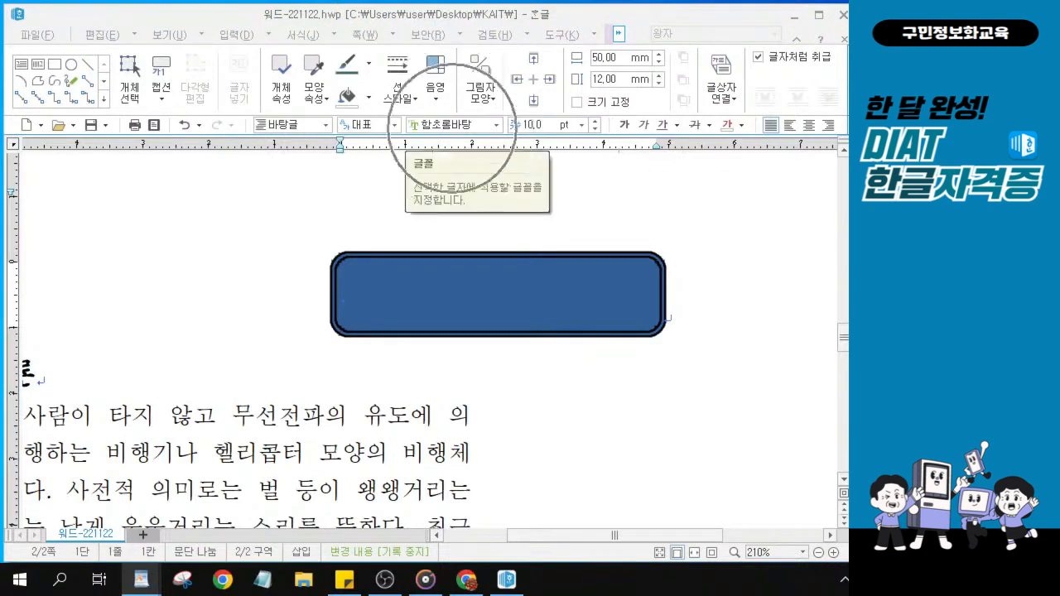
pyautogui.click(451, 125)
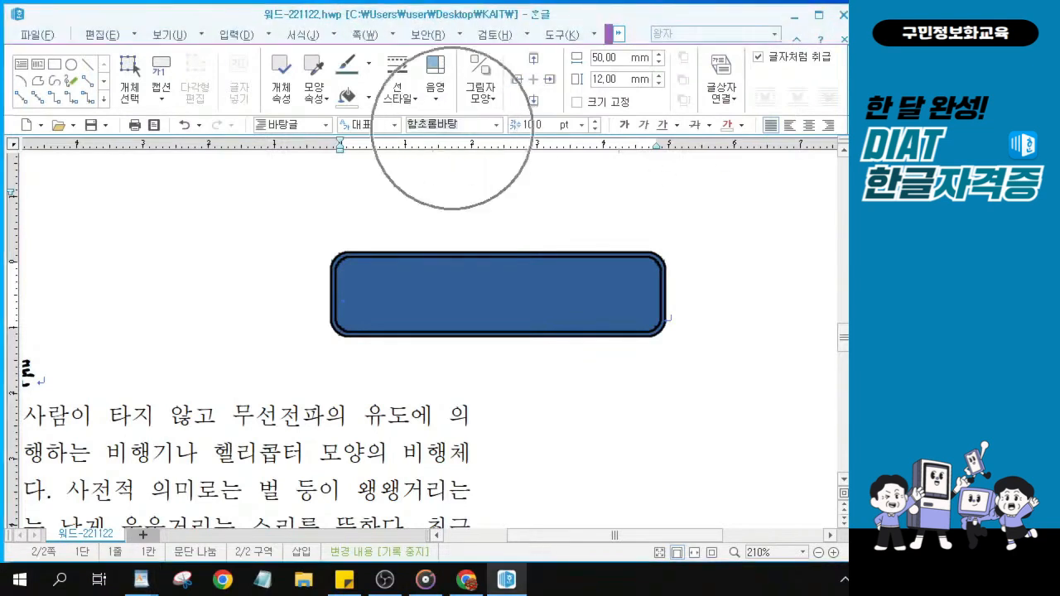
pyautogui.write('견')
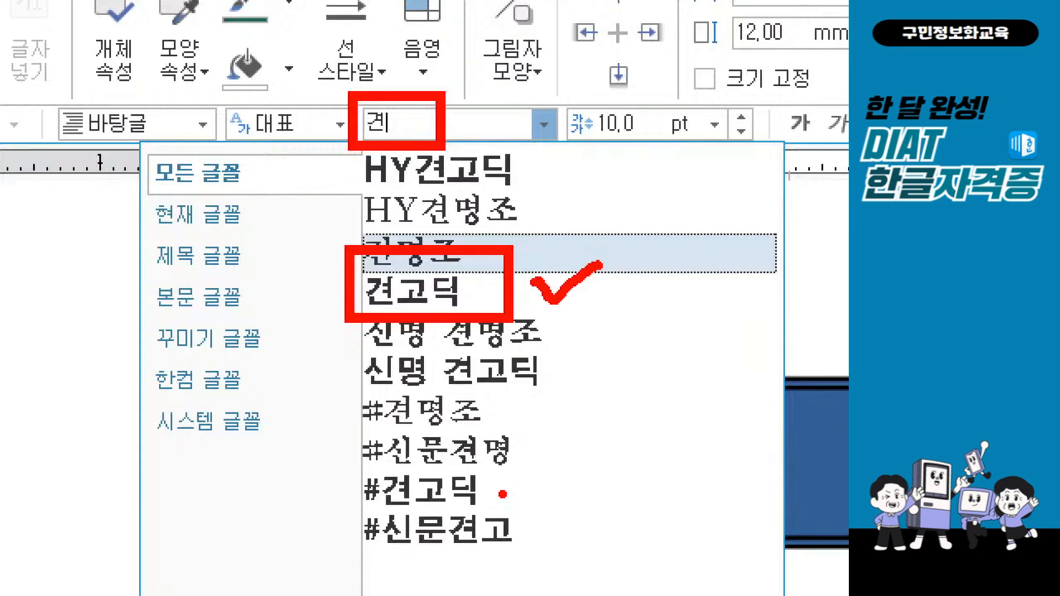
pyautogui.press('Escape')
pyautogui.click(458, 124)
pyautogui.write('견')
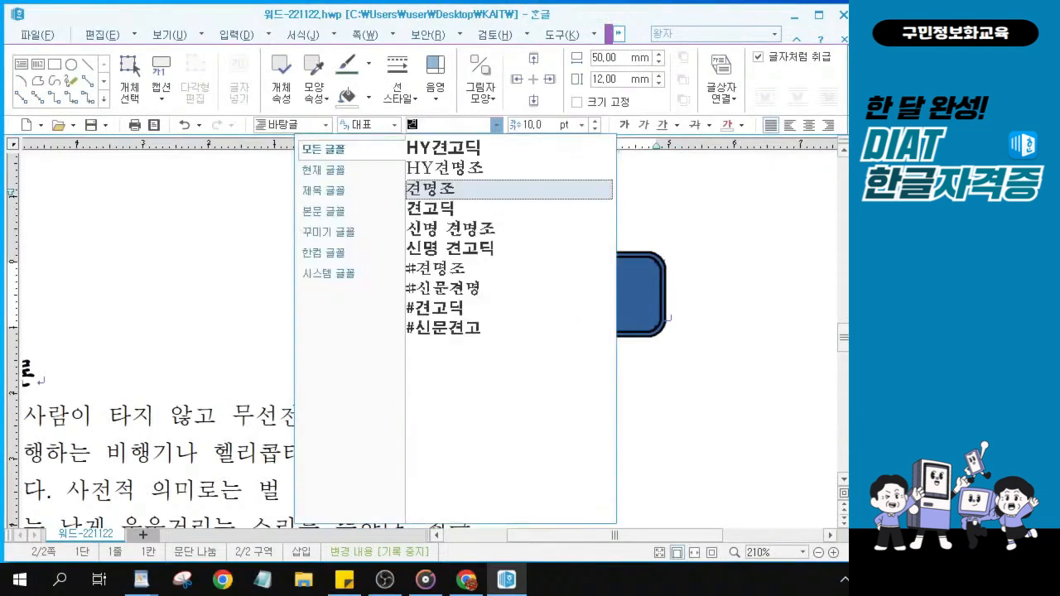
pyautogui.click(469, 212)
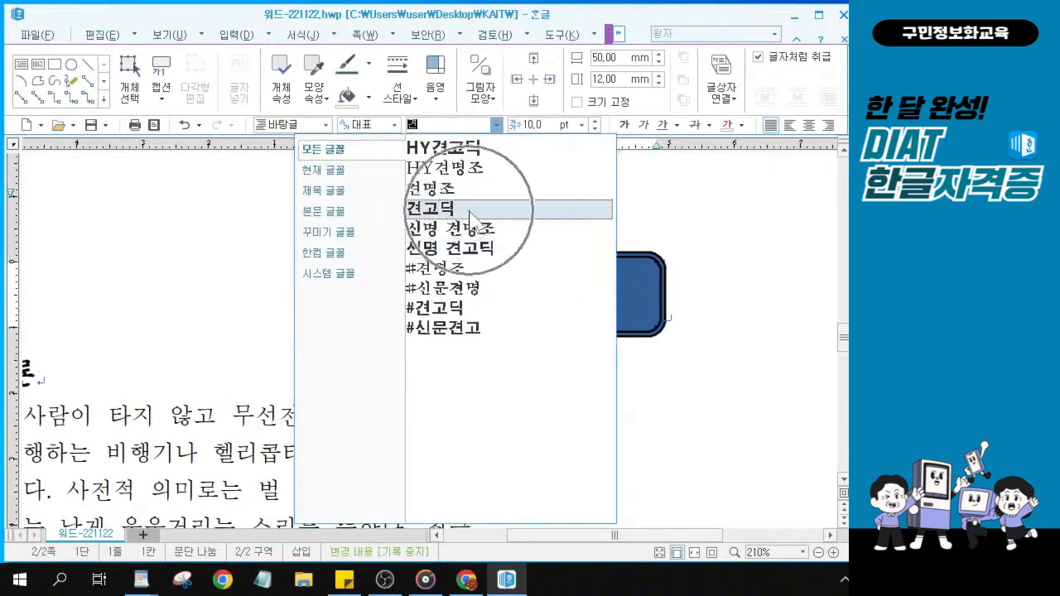
# Set the title text box's text format to 17 pt, bold and center-aligned.
pyautogui.hotkey('alt', 'Tab')
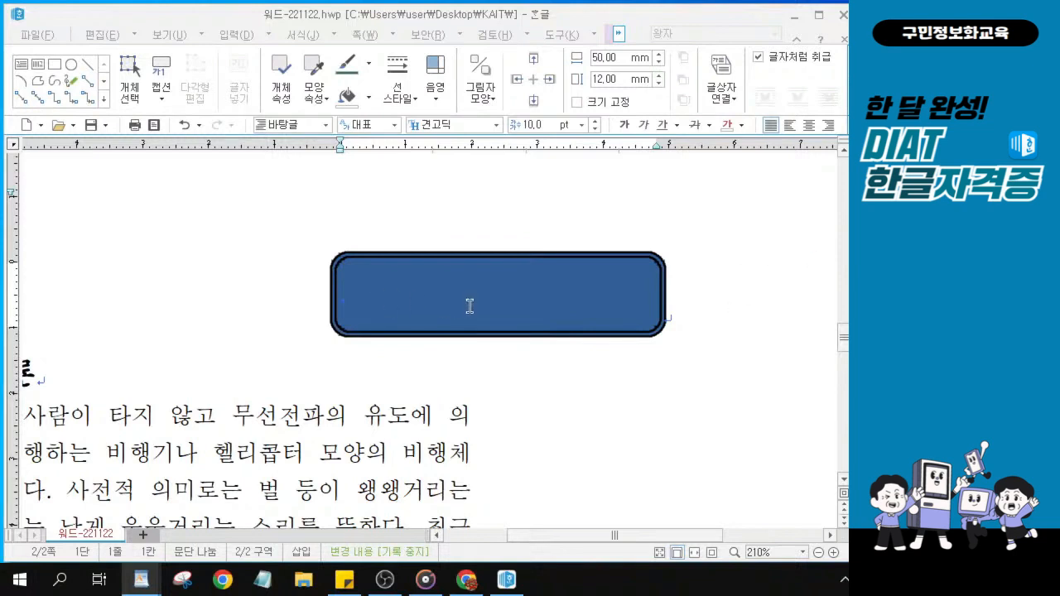
pyautogui.click(495, 297)
pyautogui.click(534, 125)
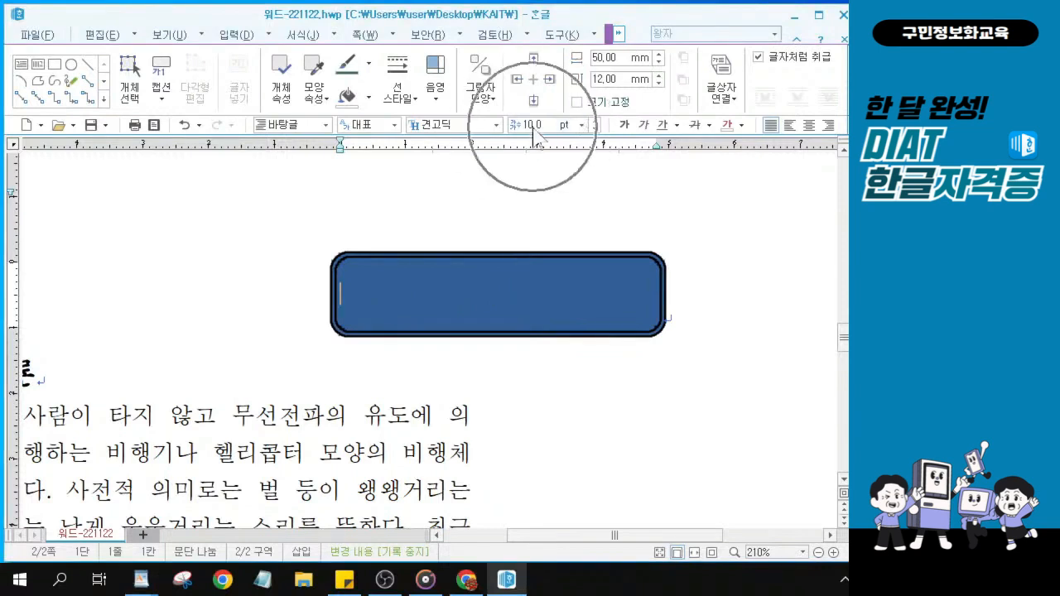
pyautogui.write('17')
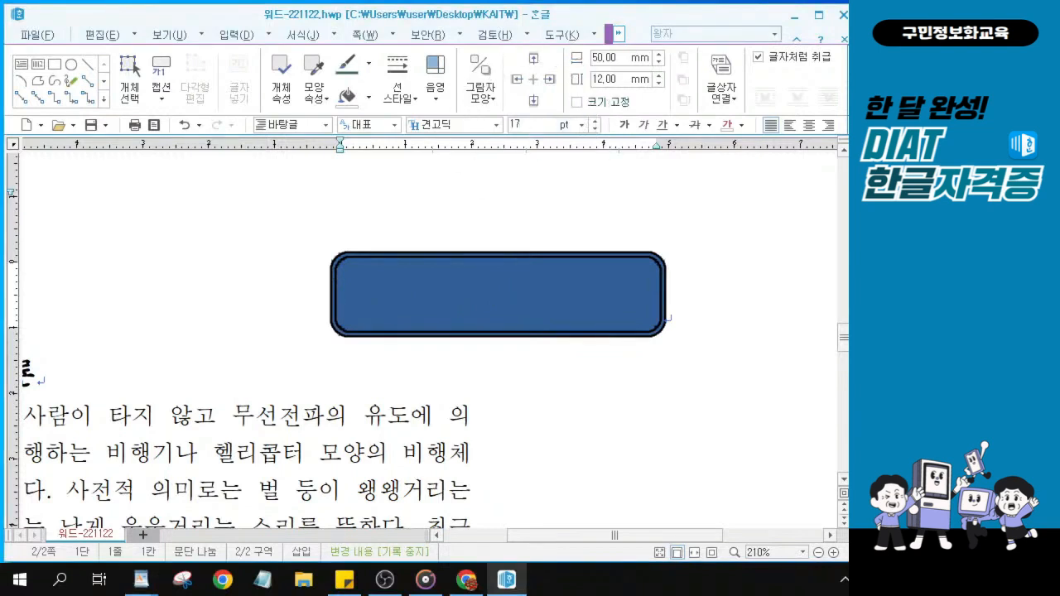
pyautogui.press('Return')
pyautogui.click(624, 125)
pyautogui.click(808, 125)
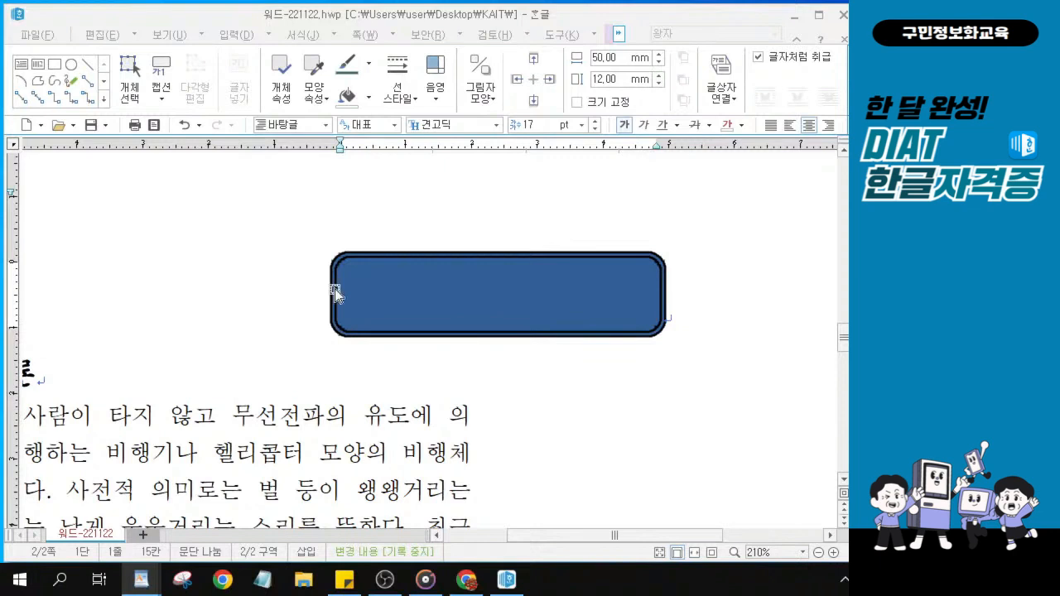
# Enter the title 드론(Drone) in the blue text box.
pyautogui.click(458, 295)
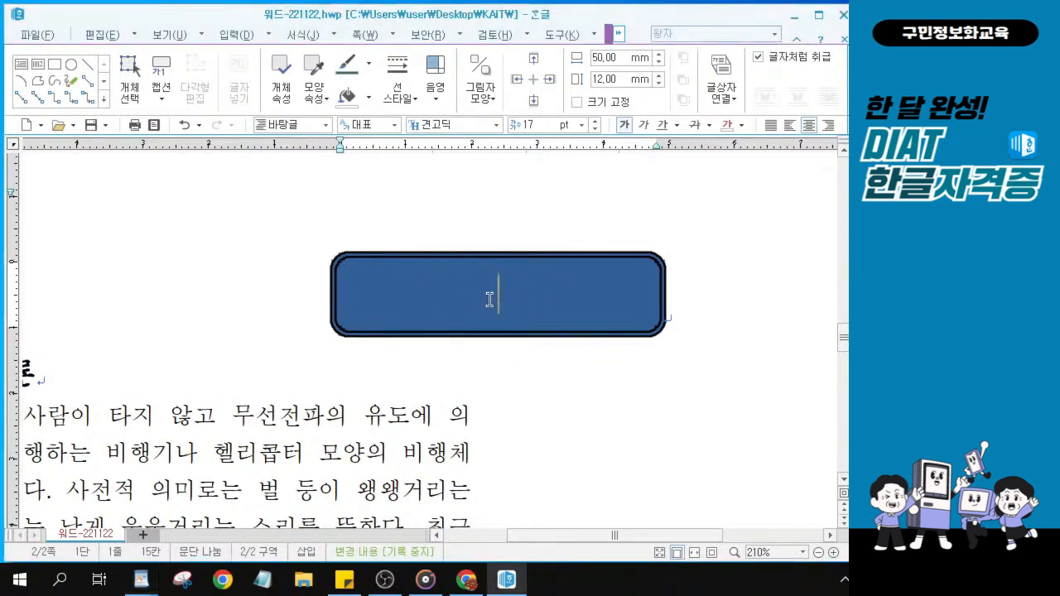
pyautogui.write('드로')
pyautogui.press('BackSpace')
pyautogui.write('ㅗㄹㄴ(')
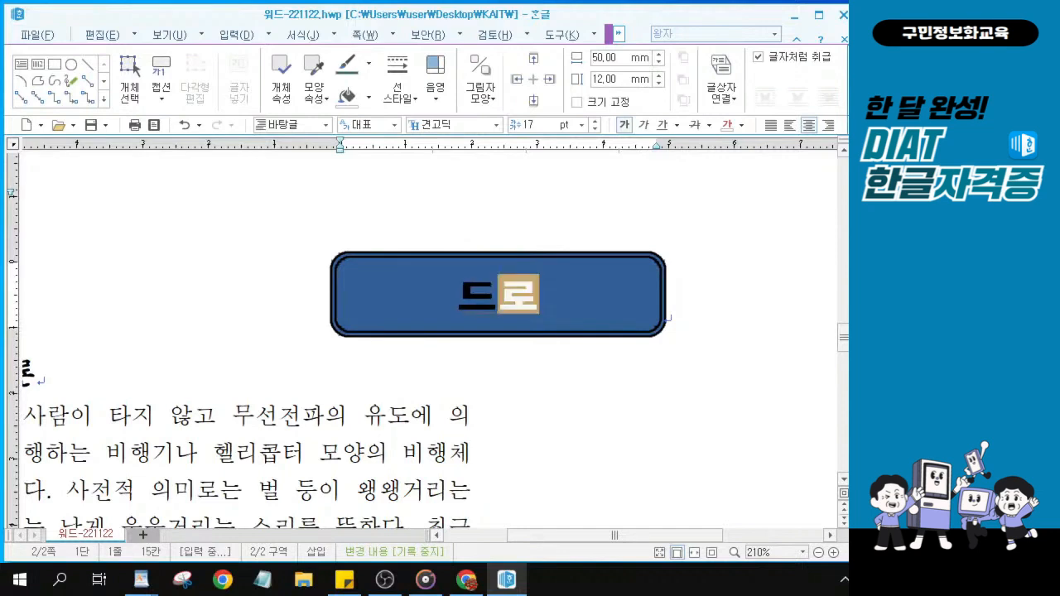
pyautogui.press('BackSpace')
pyautogui.press('BackSpace')
pyautogui.press('BackSpace')
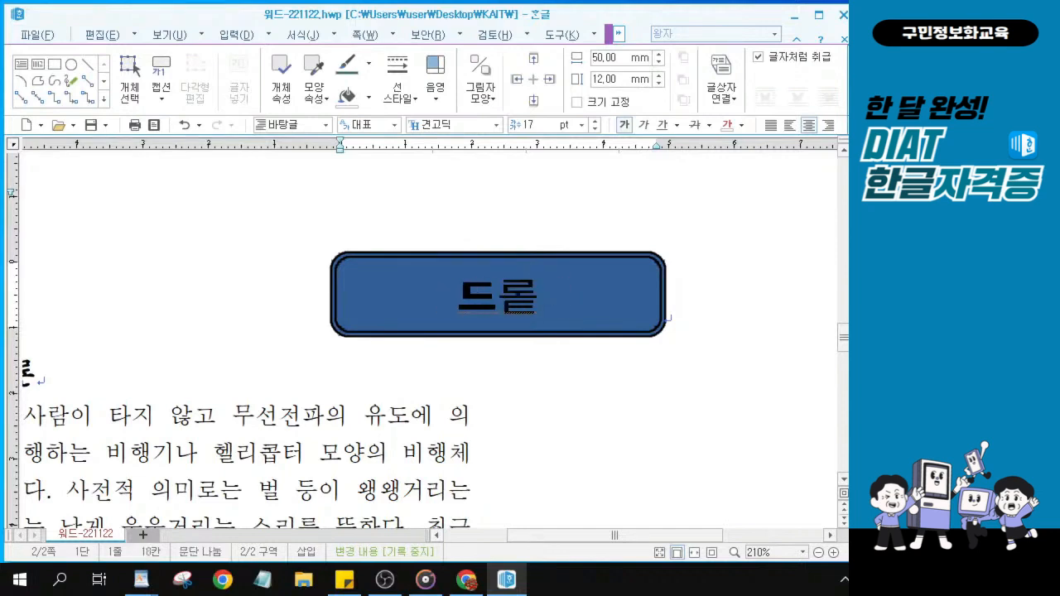
pyautogui.write('론')
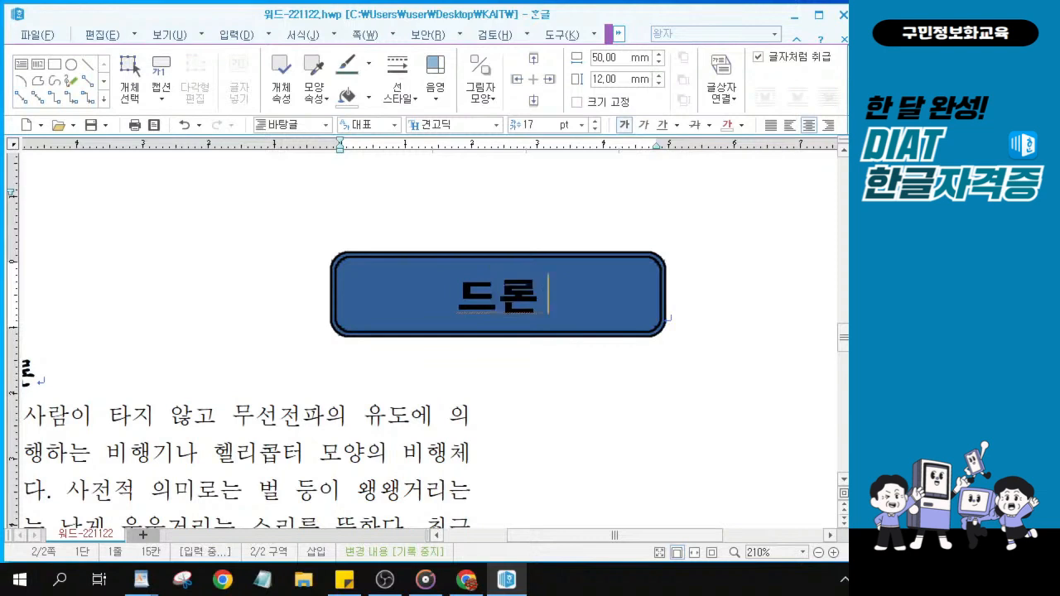
pyautogui.write('(D')
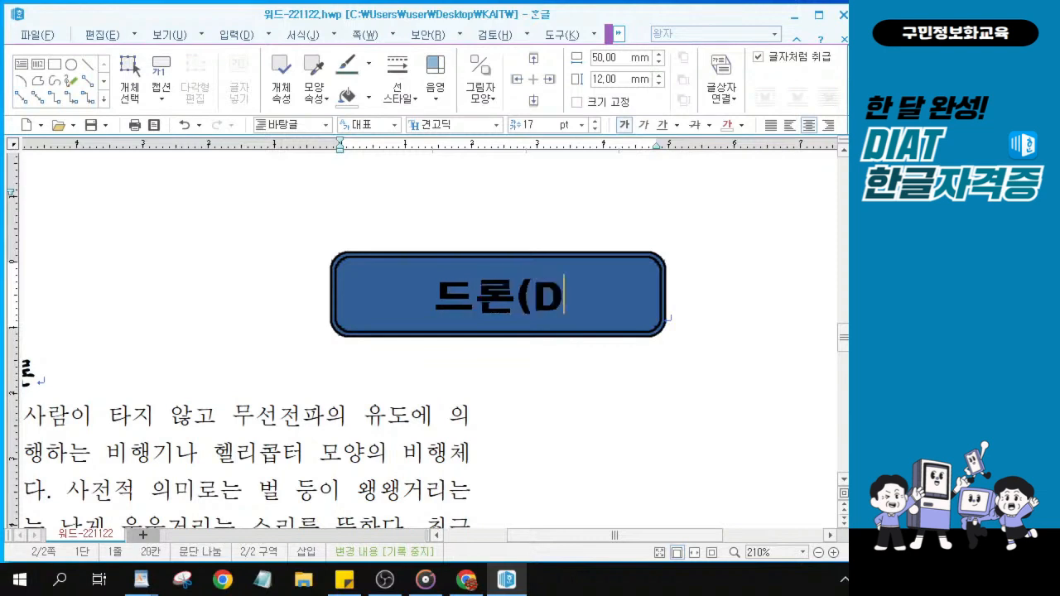
pyautogui.write('rone)')
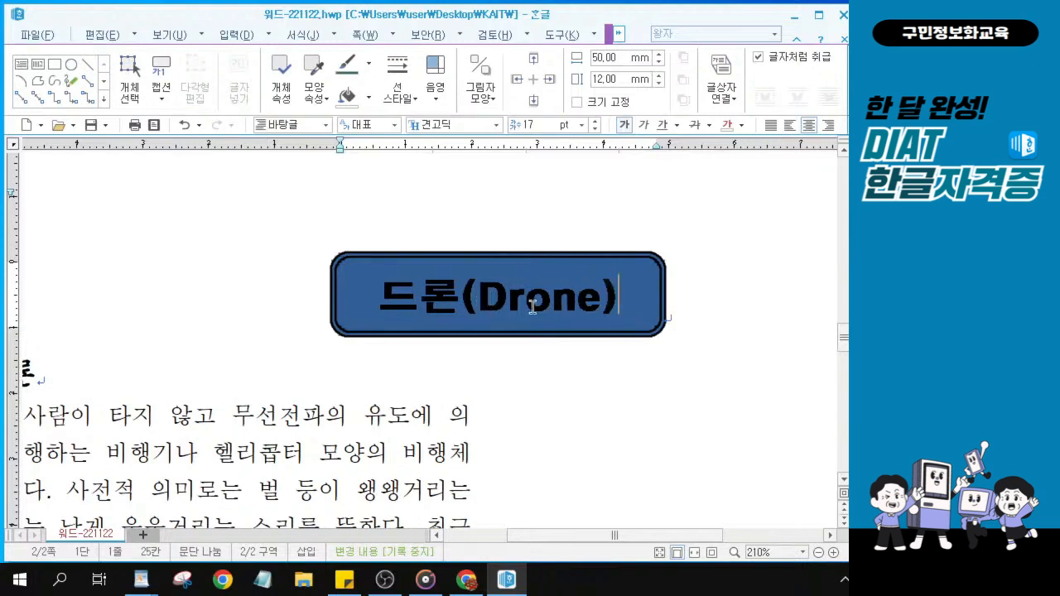
# Examine the title text box up close and its placement above the heading "1. 드론".
pyautogui.scroll(1, 706, 318)
pyautogui.scroll(10, 705, 318)
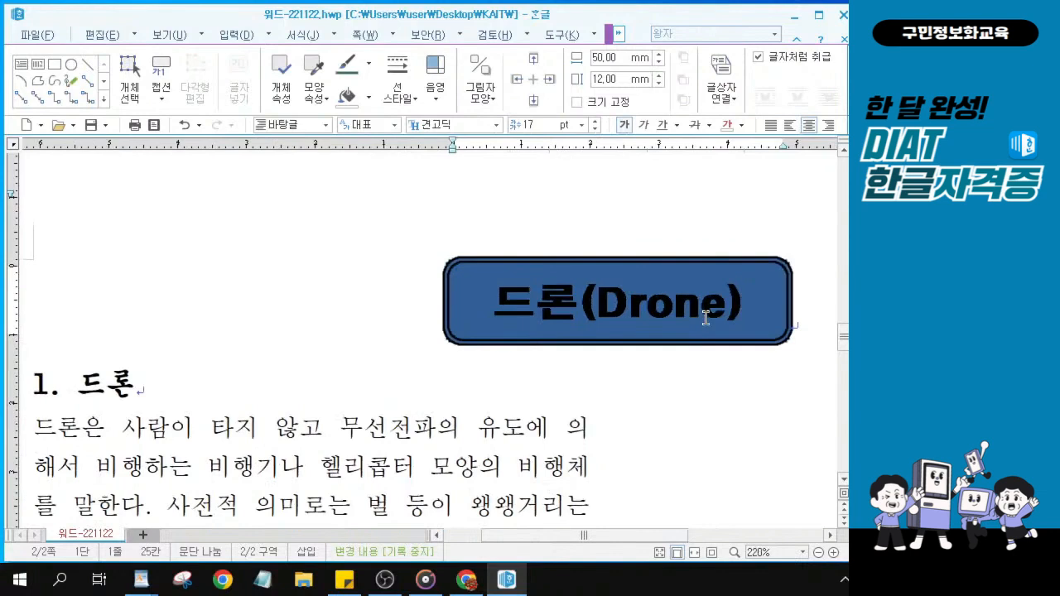
pyautogui.scroll(6, 711, 355)
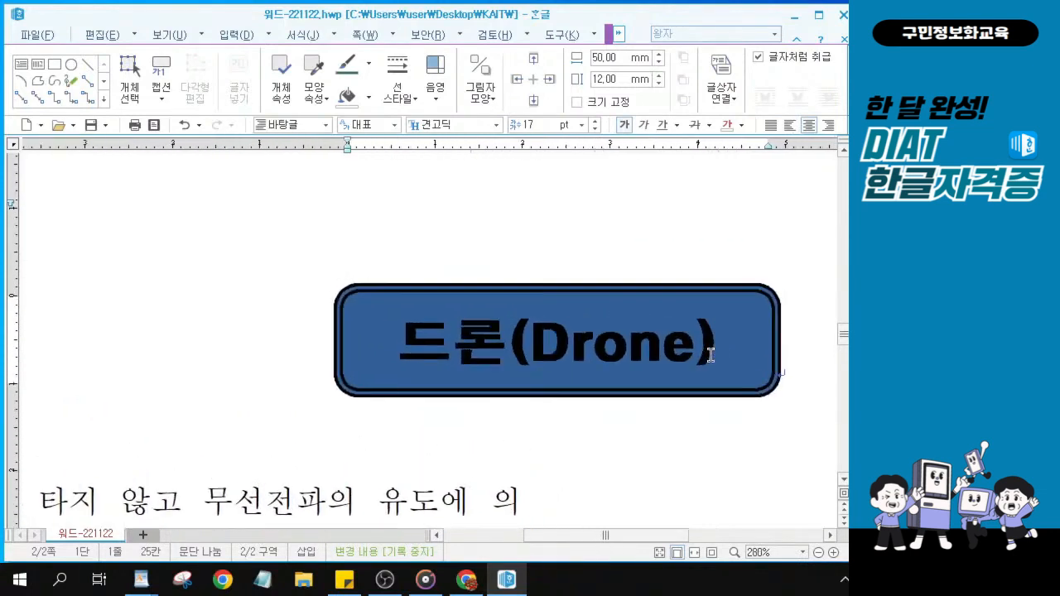
pyautogui.scroll(-2, 694, 458)
pyautogui.scroll(2, 694, 457)
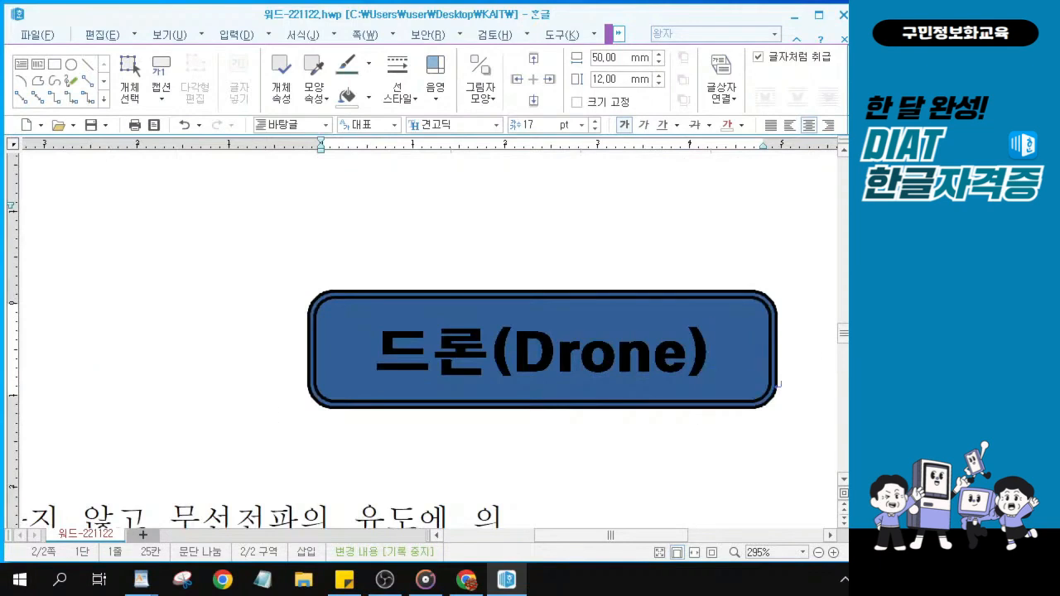
pyautogui.hotkey('alt', 'Tab')
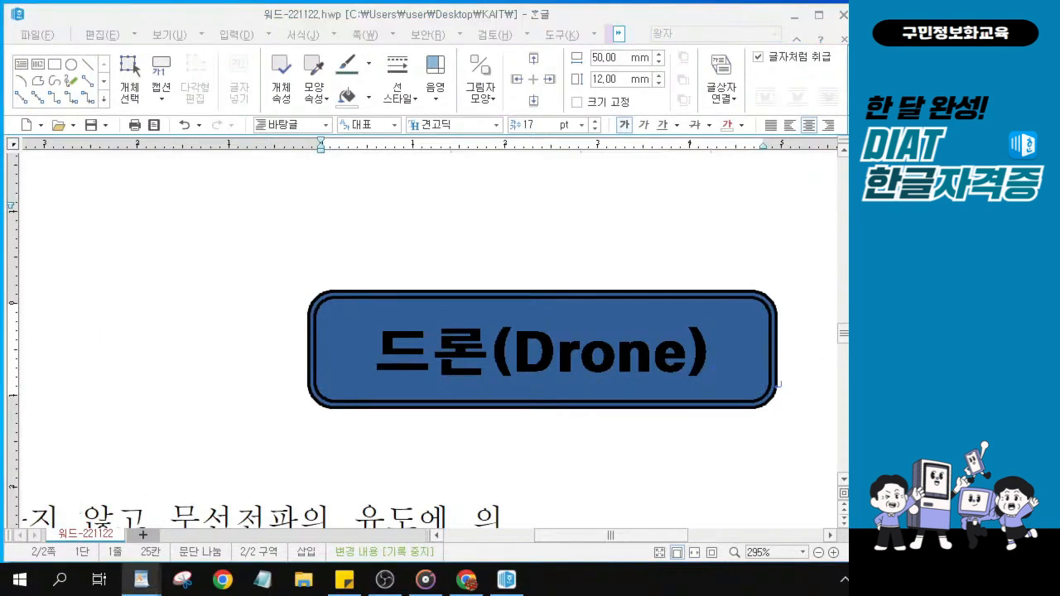
pyautogui.hotkey('alt', 'Tab')
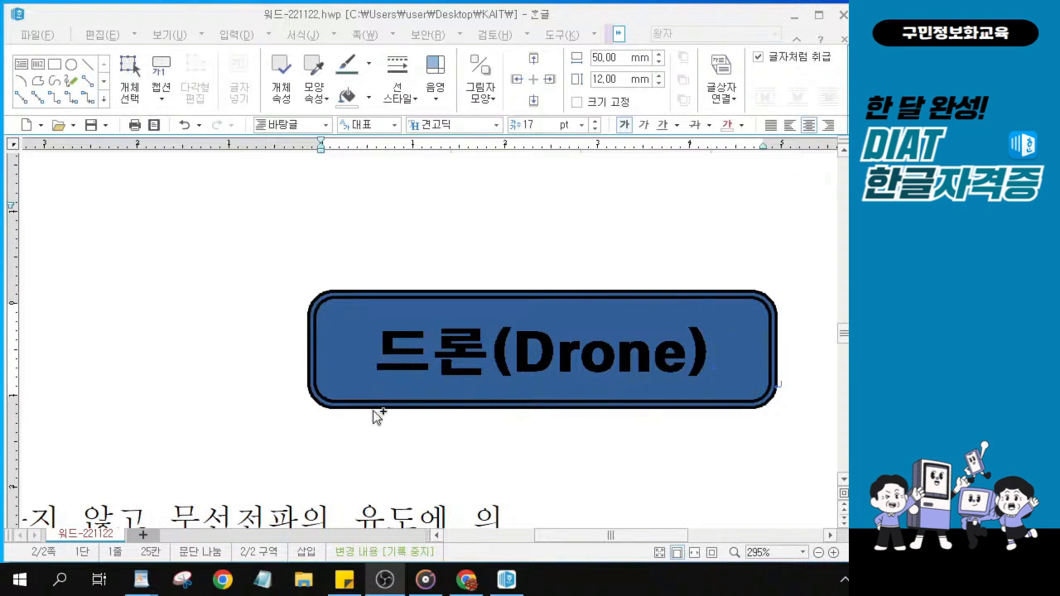
pyautogui.scroll(-2, 276, 382)
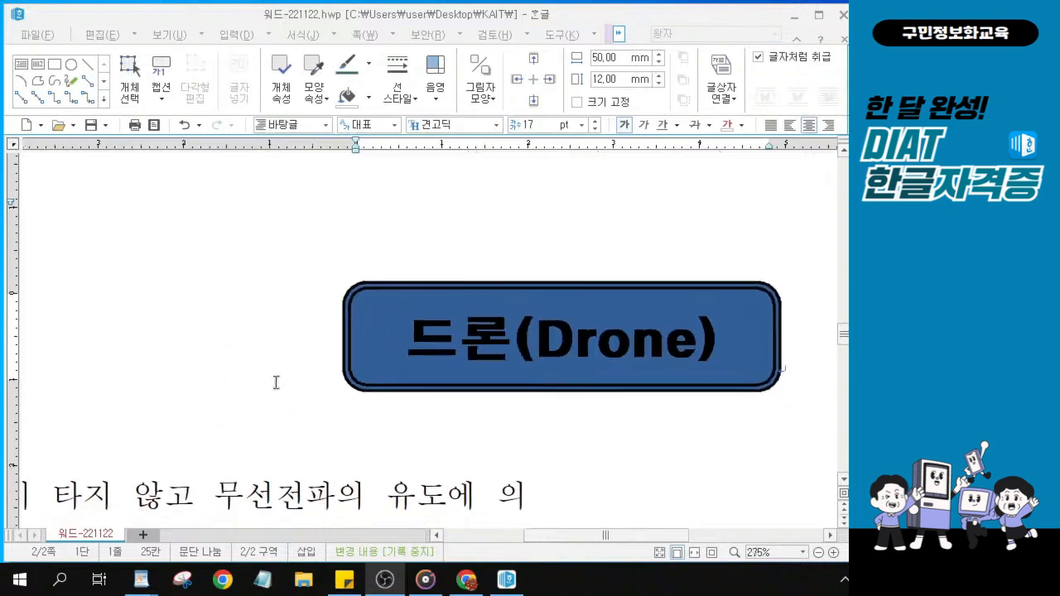
pyautogui.scroll(-5, 276, 382)
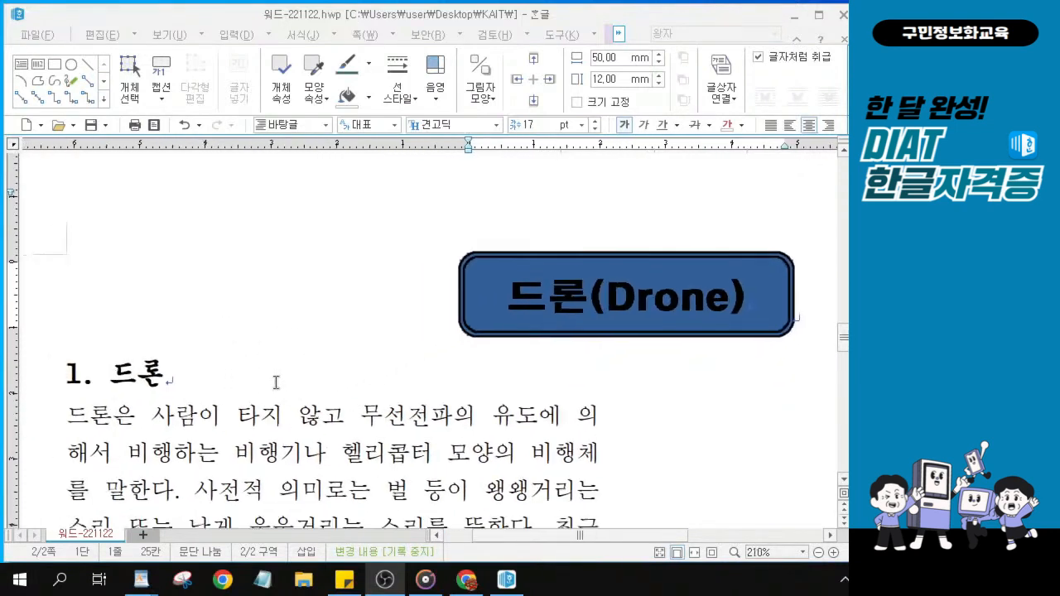
pyautogui.scroll(-1, 275, 381)
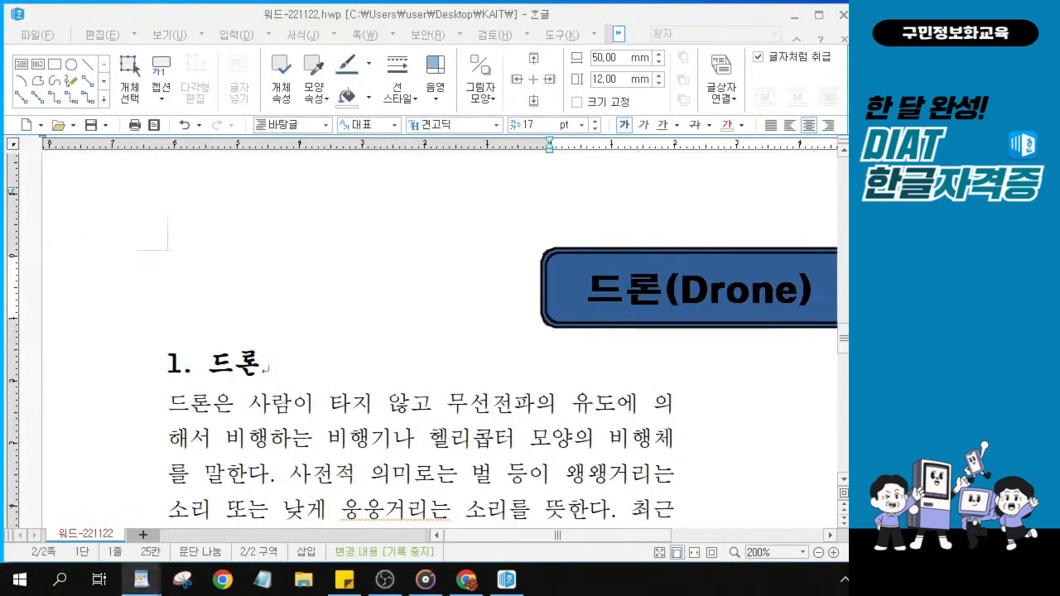
# Place the text cursor at the start of the body paragraph under the heading "1. 드론".
pyautogui.click(171, 405)
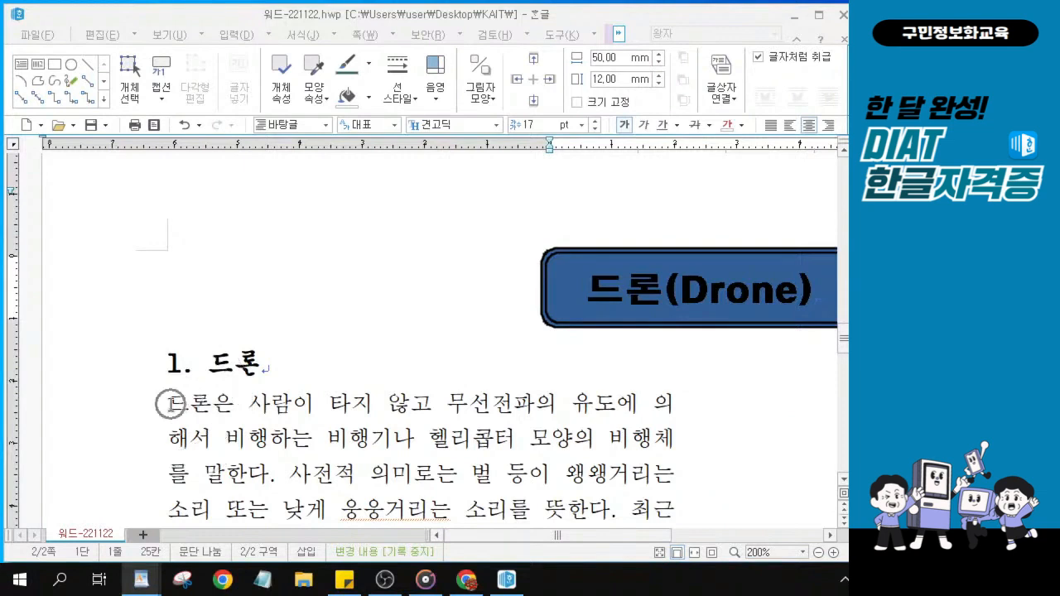
pyautogui.click(171, 404)
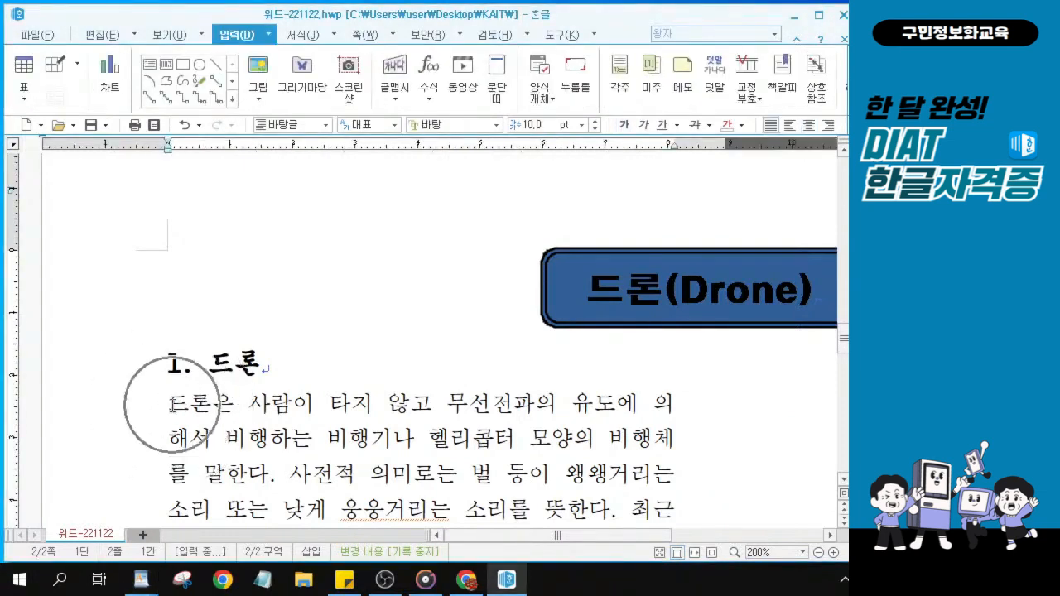
pyautogui.scroll(-3, 170, 404)
pyautogui.moveTo(170, 305); pyautogui.dragTo(291, 306)
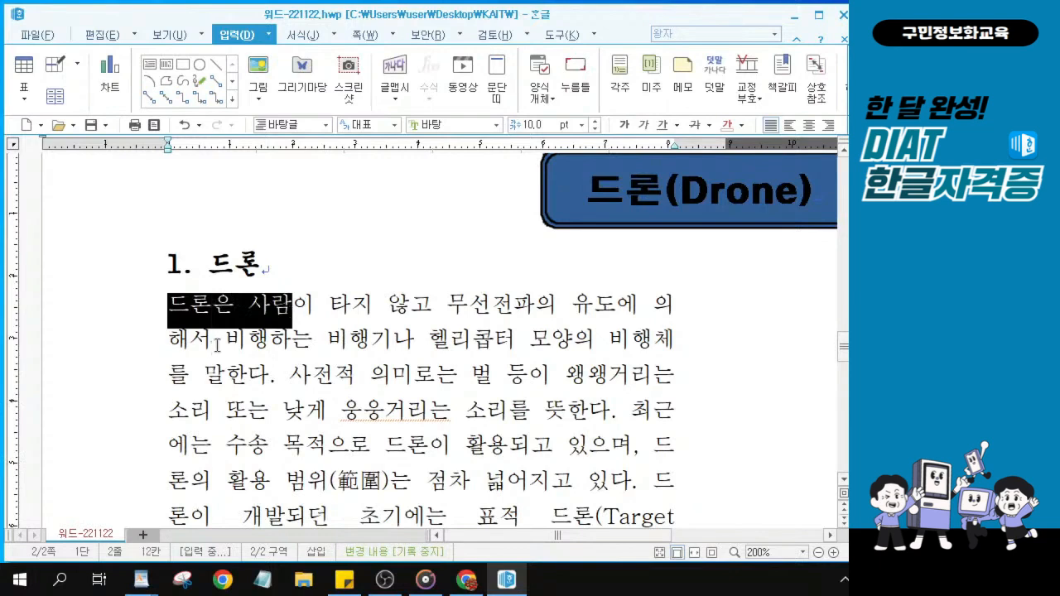
pyautogui.click(169, 303)
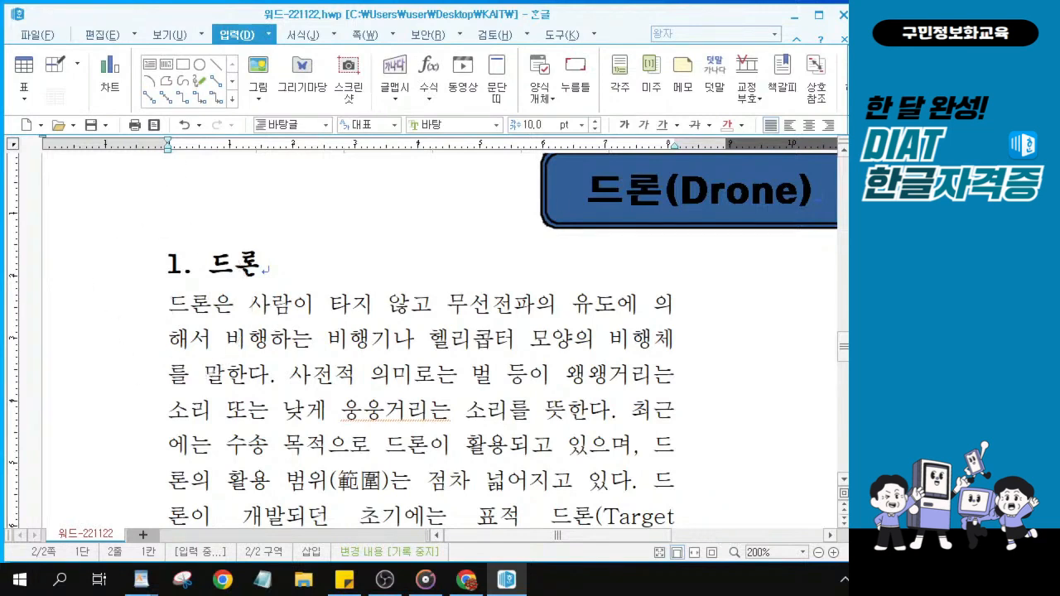
pyautogui.hotkey('alt', 'Tab')
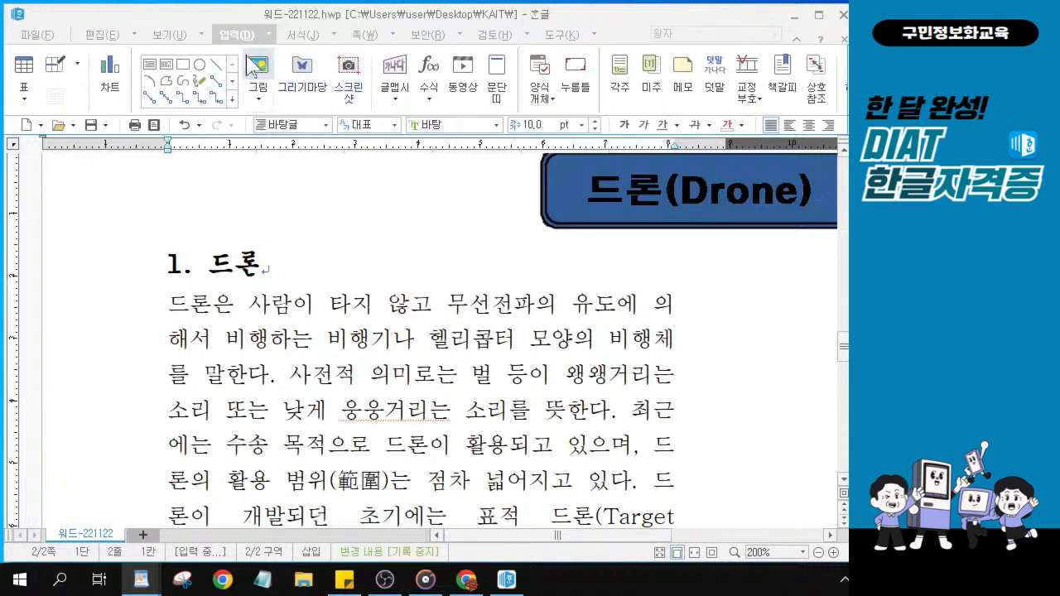
pyautogui.click(266, 72)
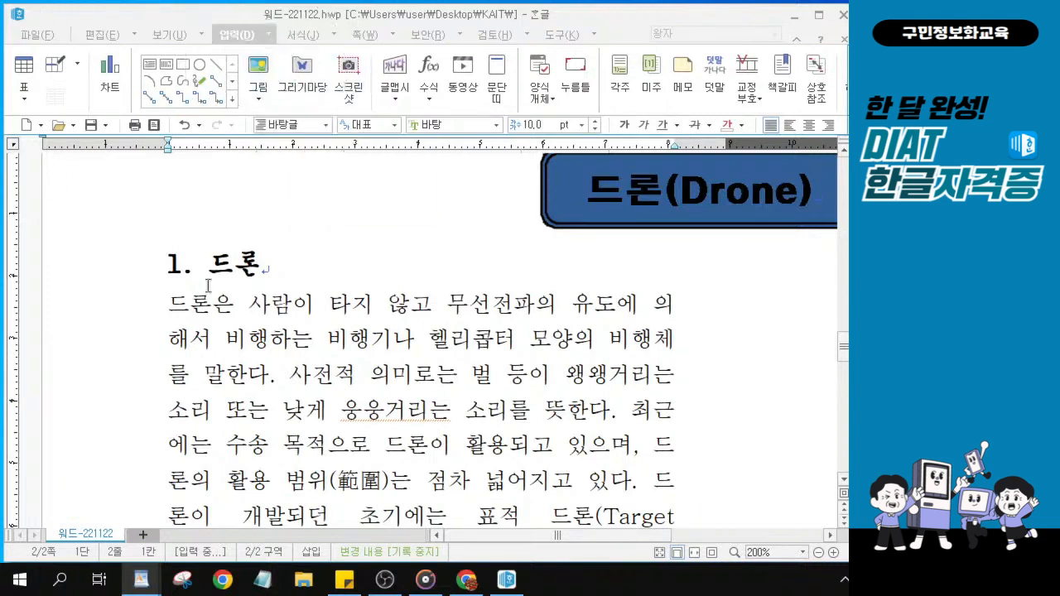
pyautogui.click(170, 307)
pyautogui.click(171, 307)
# Start inserting a picture from file and browse to the KAIT folder on the desktop.
pyautogui.click(262, 71)
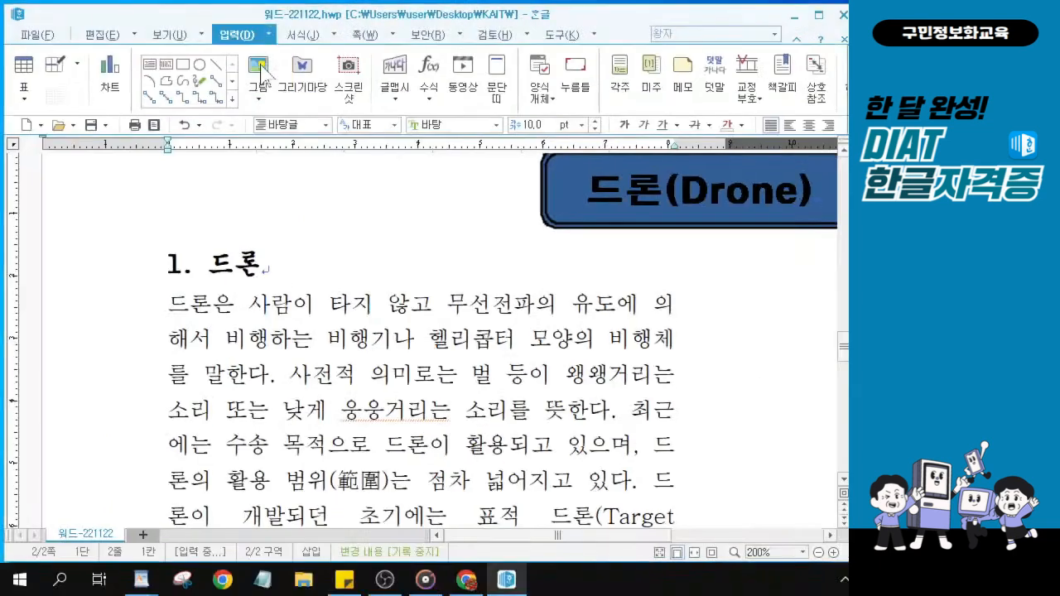
pyautogui.click(259, 68)
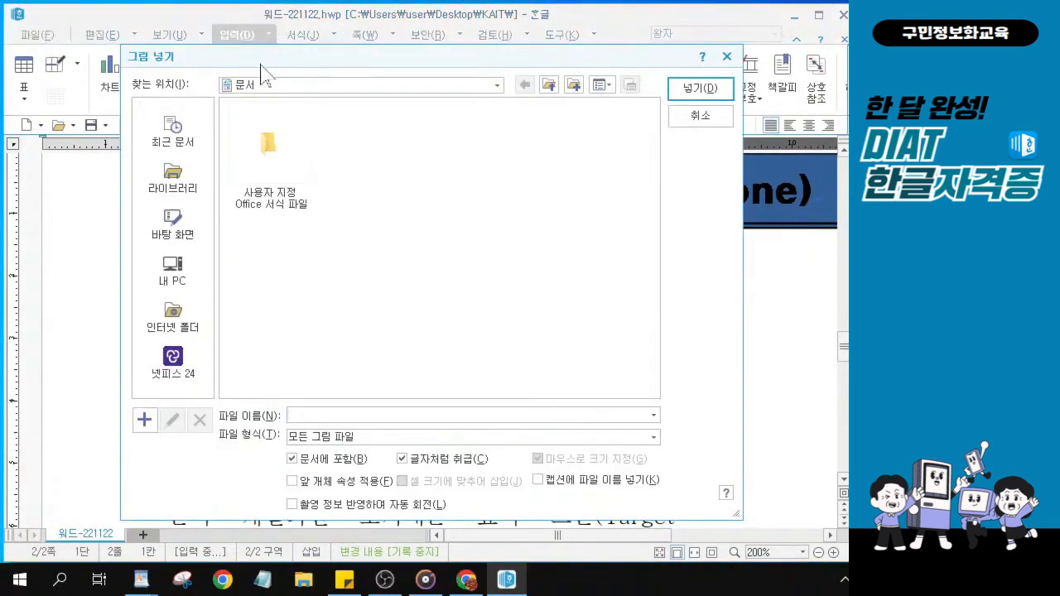
pyautogui.click(177, 219)
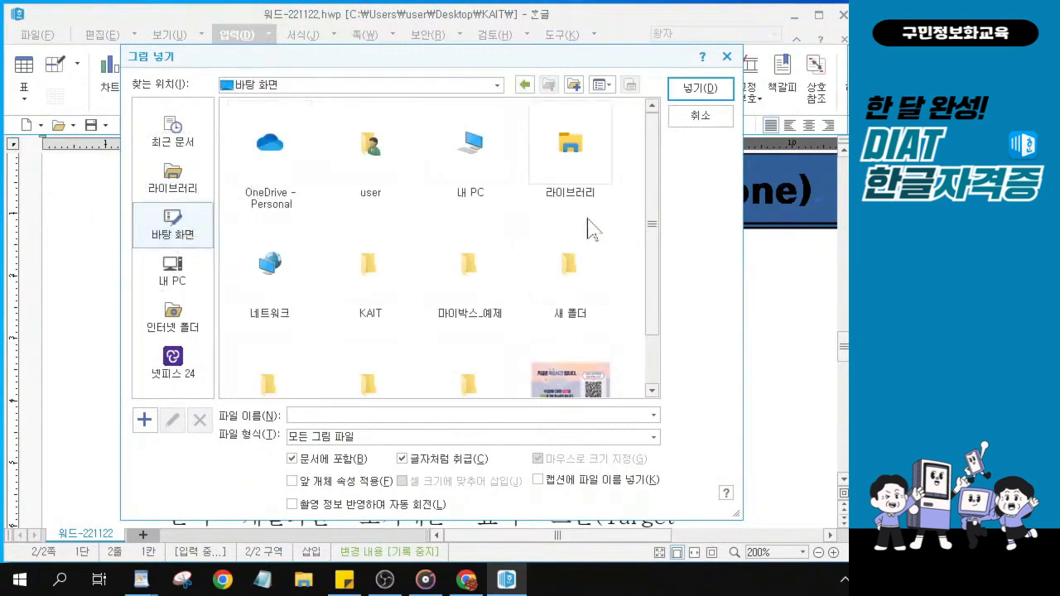
pyautogui.moveTo(654, 255); pyautogui.dragTo(669, 378)
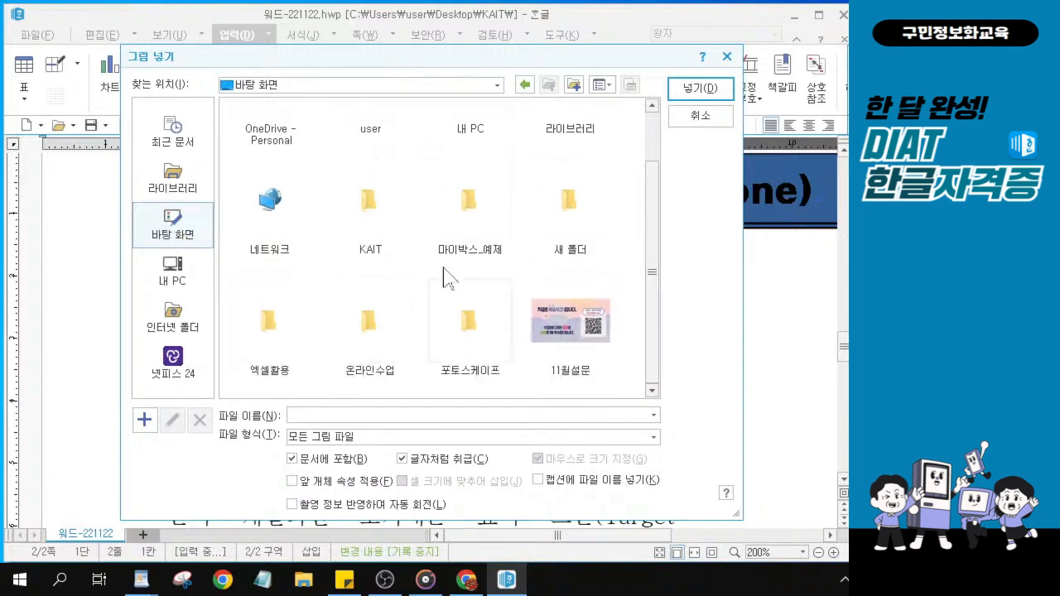
pyautogui.click(367, 216)
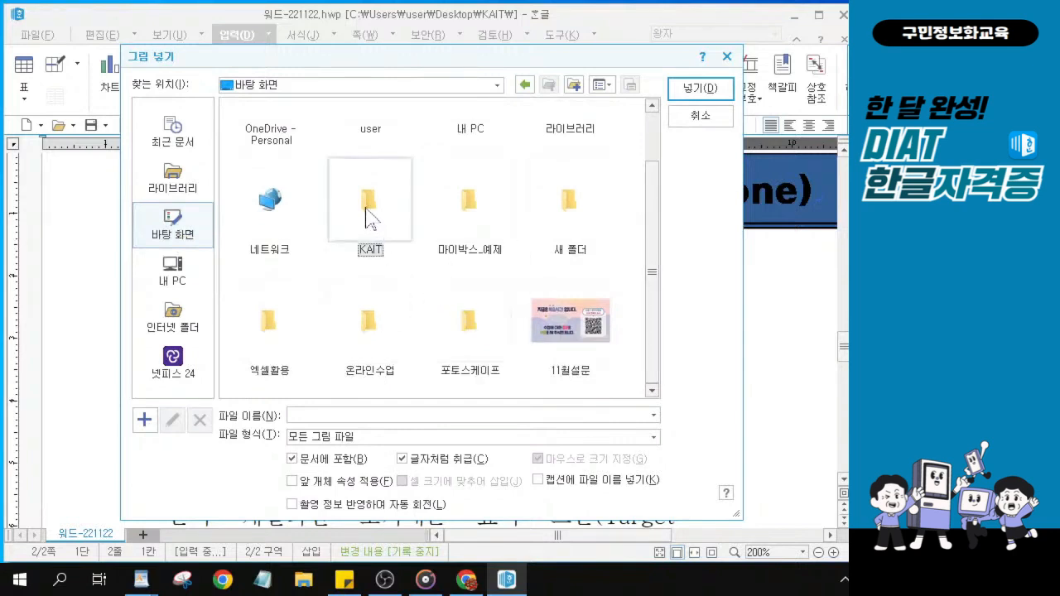
pyautogui.click(365, 209)
pyautogui.click(365, 209)
pyautogui.doubleClick(367, 217)
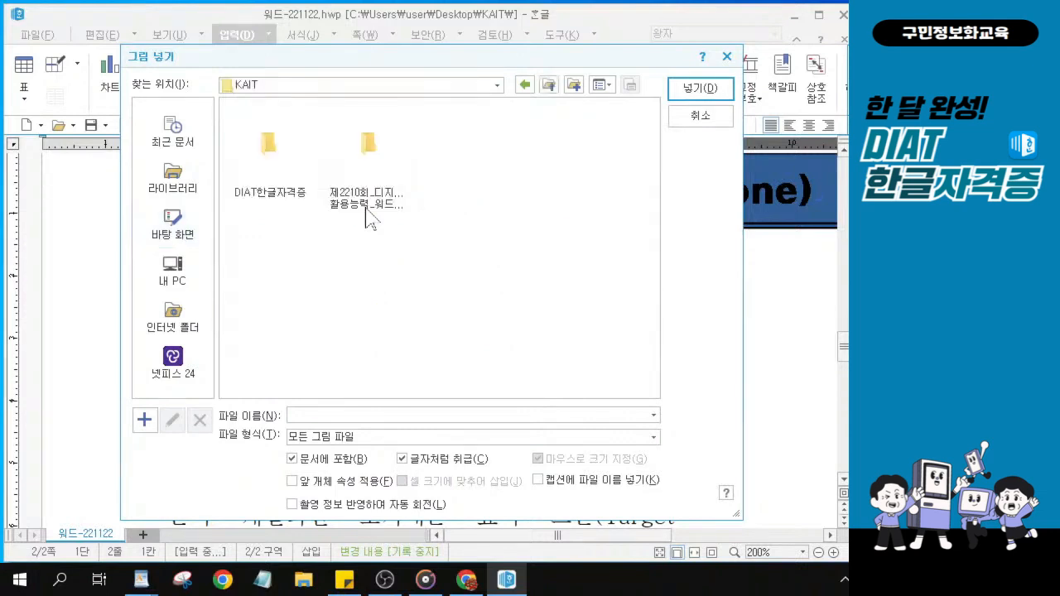
# Open the 실전모의고사풀이 folder inside DIAT한글자격증 as the picture source.
pyautogui.click(262, 145)
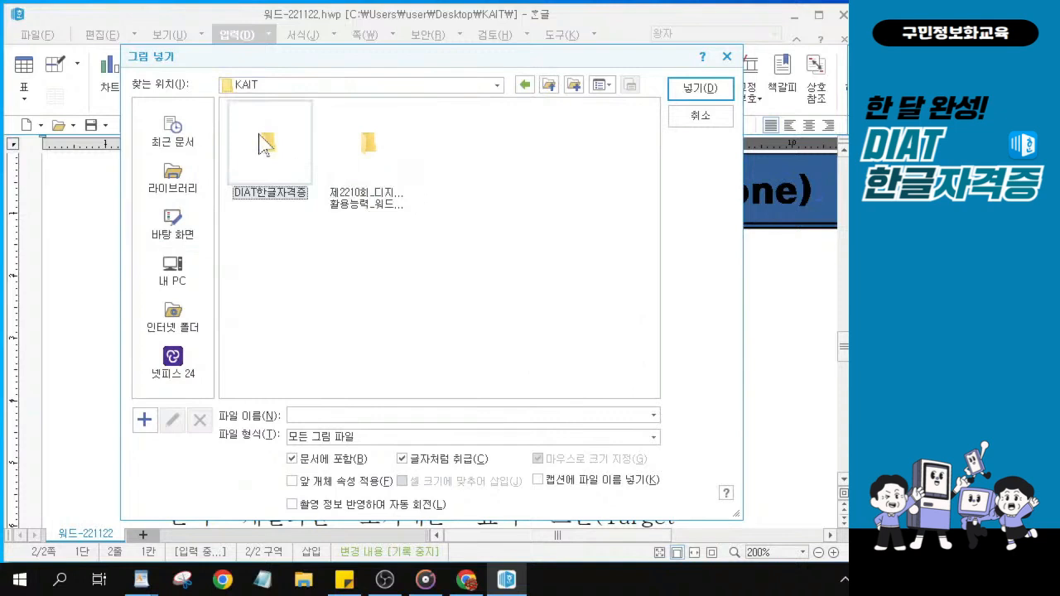
pyautogui.click(259, 135)
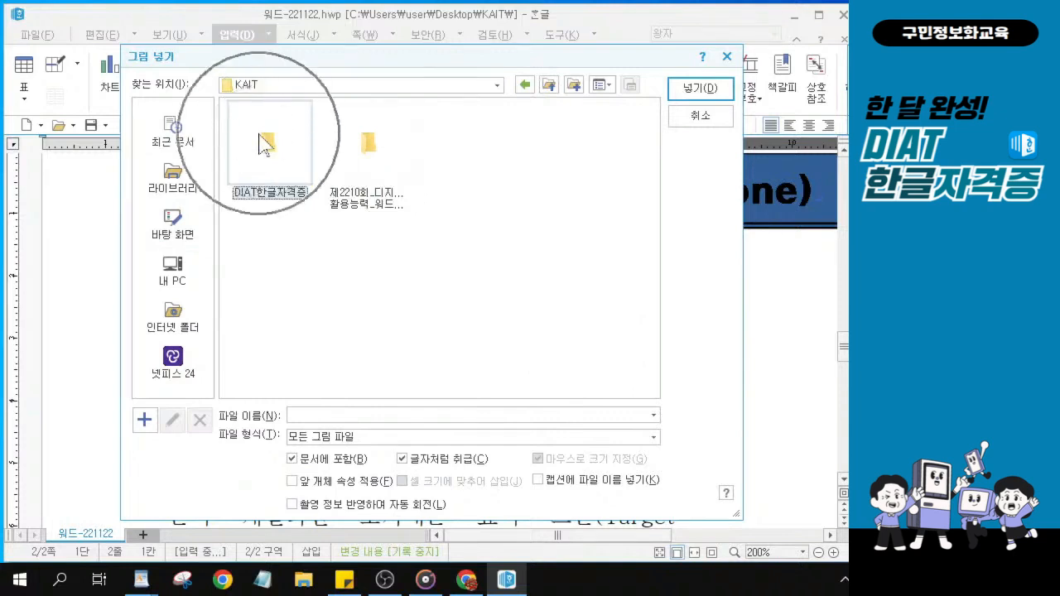
pyautogui.click(259, 135)
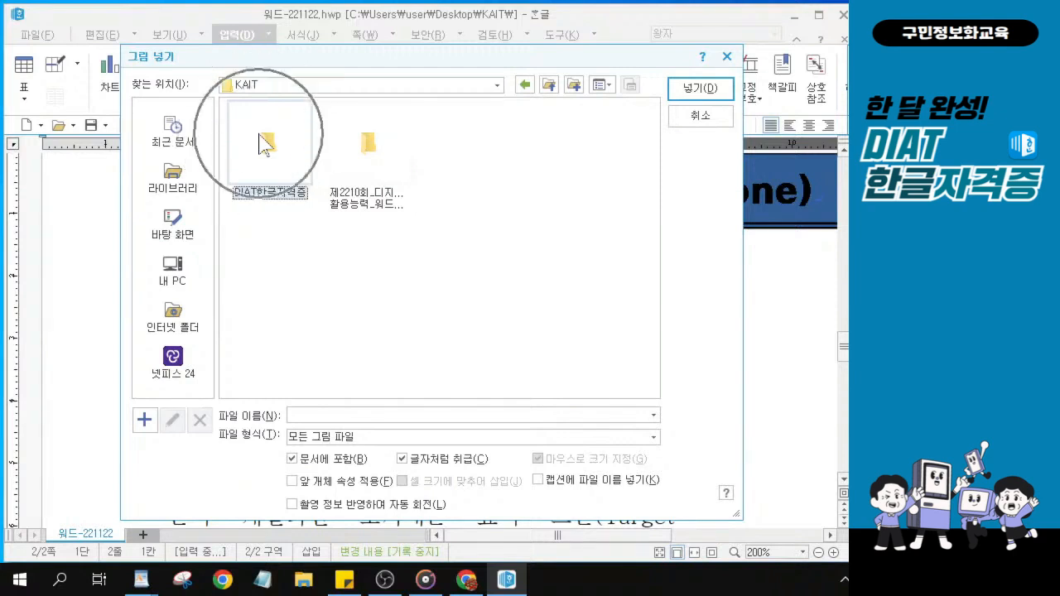
pyautogui.doubleClick(260, 135)
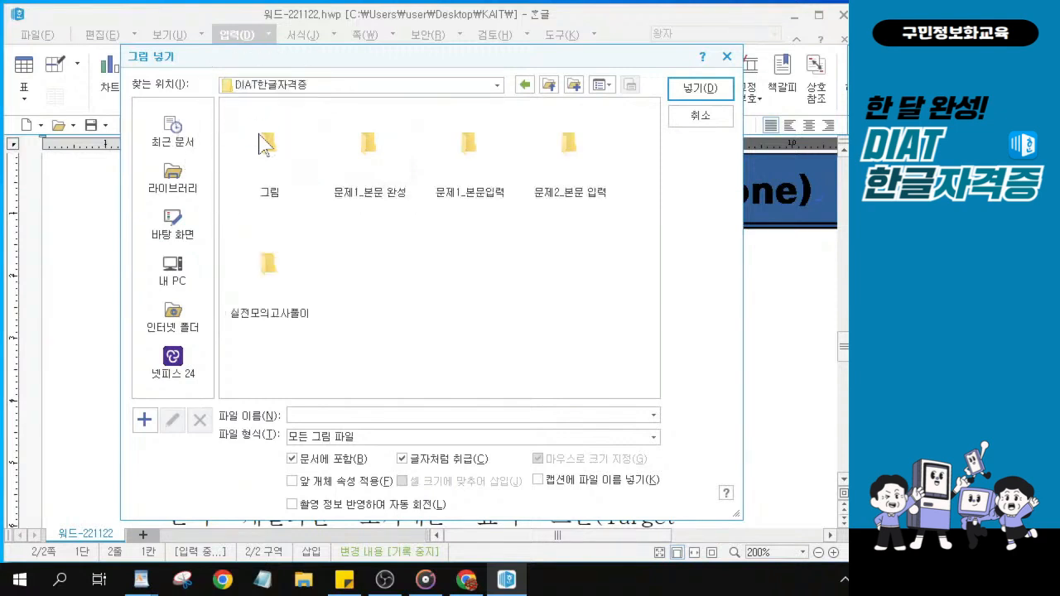
pyautogui.click(253, 302)
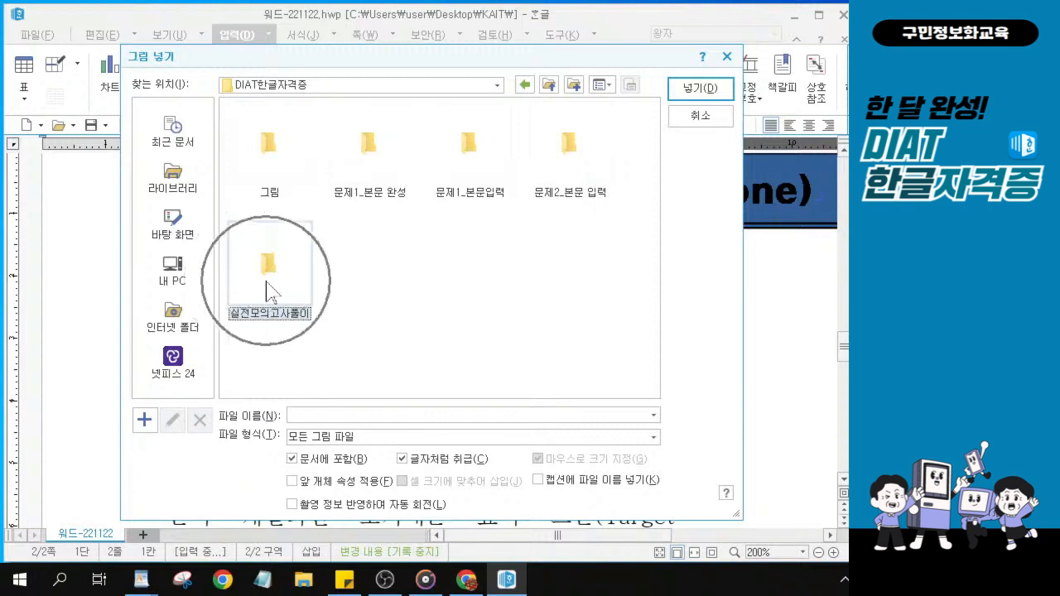
pyautogui.doubleClick(266, 283)
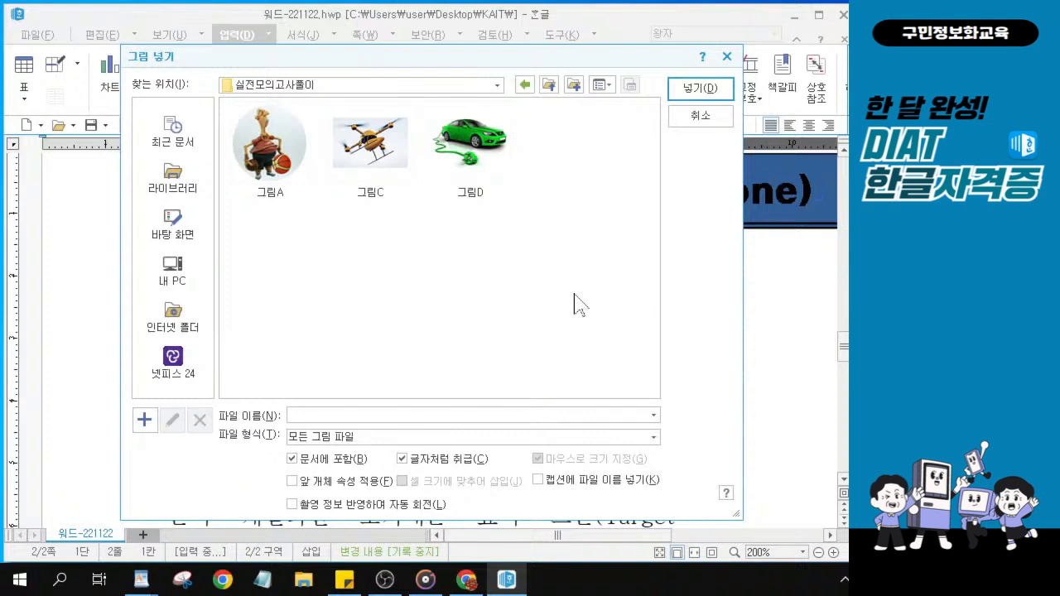
# Insert the drone picture 그림C at the text cursor.
pyautogui.click(380, 141)
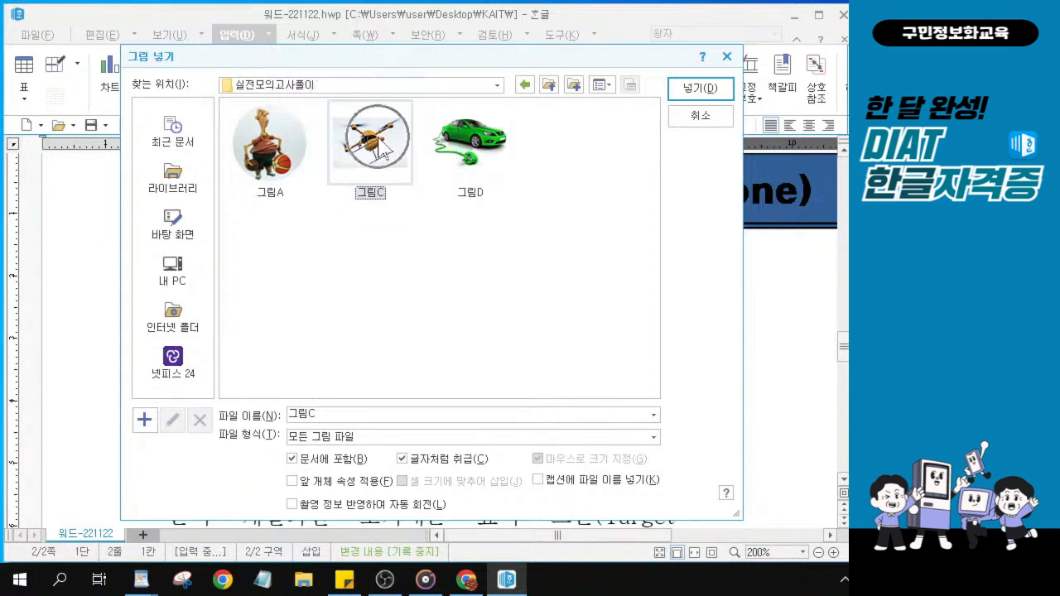
pyautogui.press('ctrl')
pyautogui.press('ctrl')
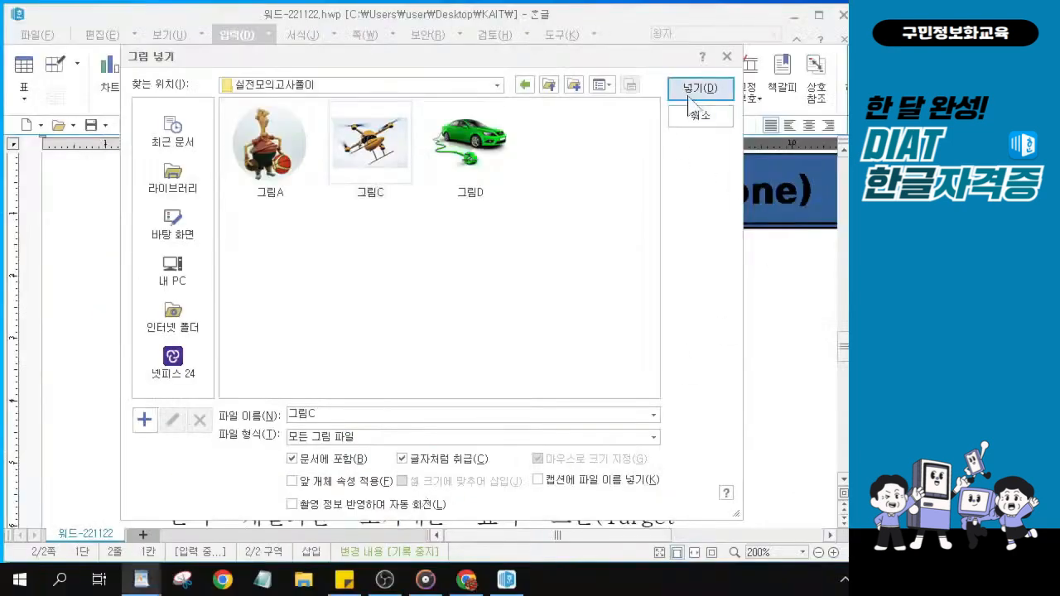
pyautogui.click(695, 93)
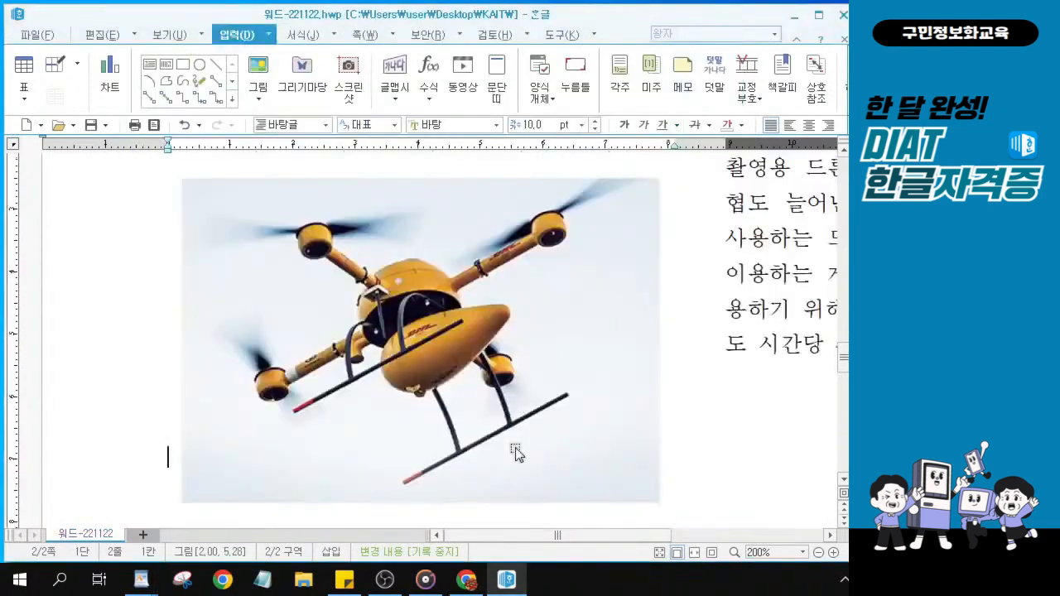
# Open the drone picture's object properties and set its width to 40 mm and height to 30 mm.
pyautogui.scroll(-2, 465, 374)
pyautogui.scroll(-8, 464, 373)
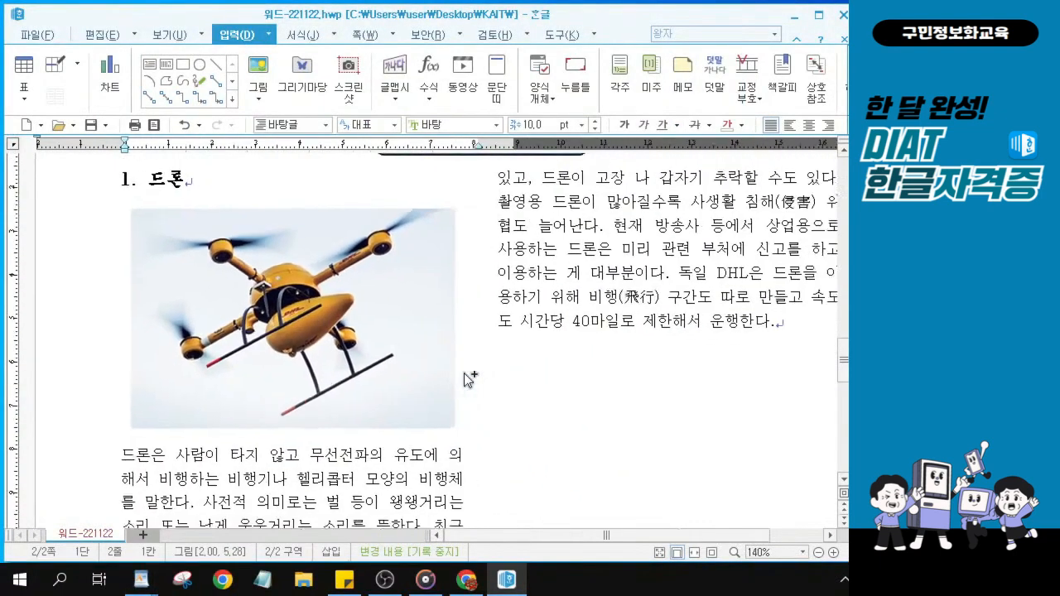
pyautogui.scroll(-3, 464, 373)
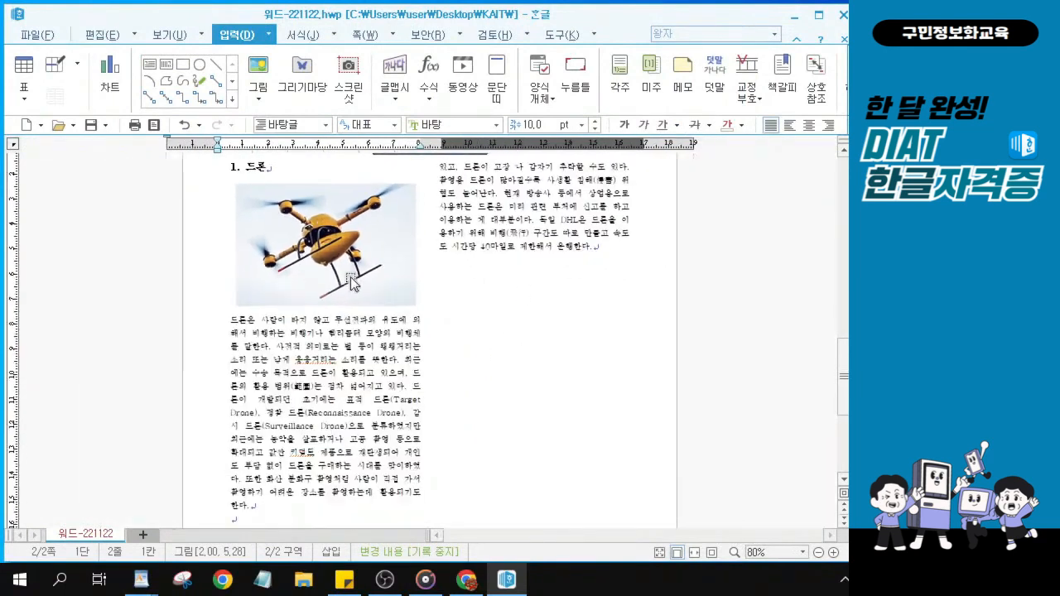
pyautogui.click(313, 240)
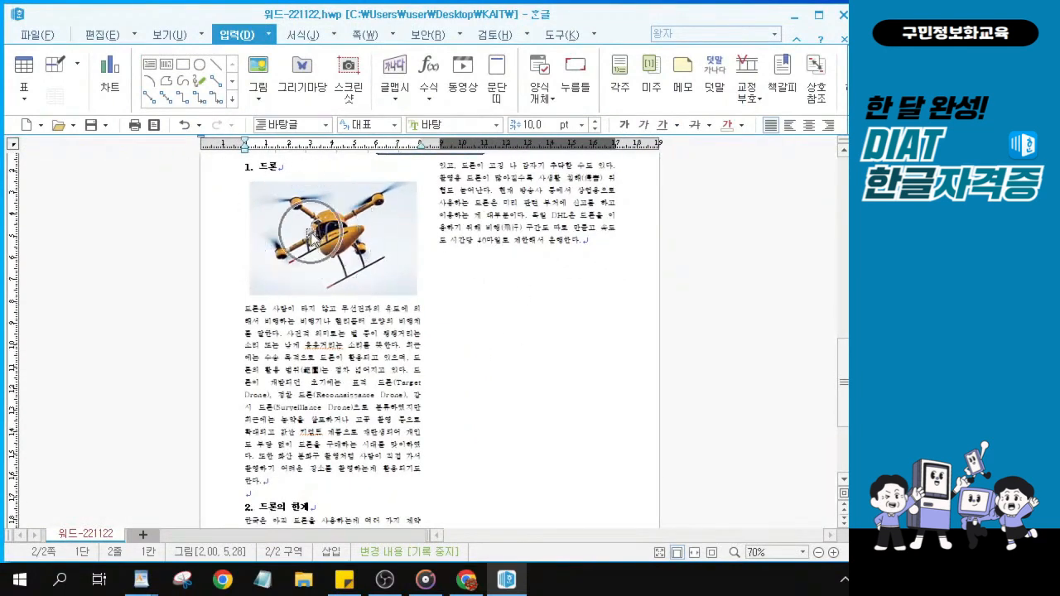
pyautogui.click(313, 239)
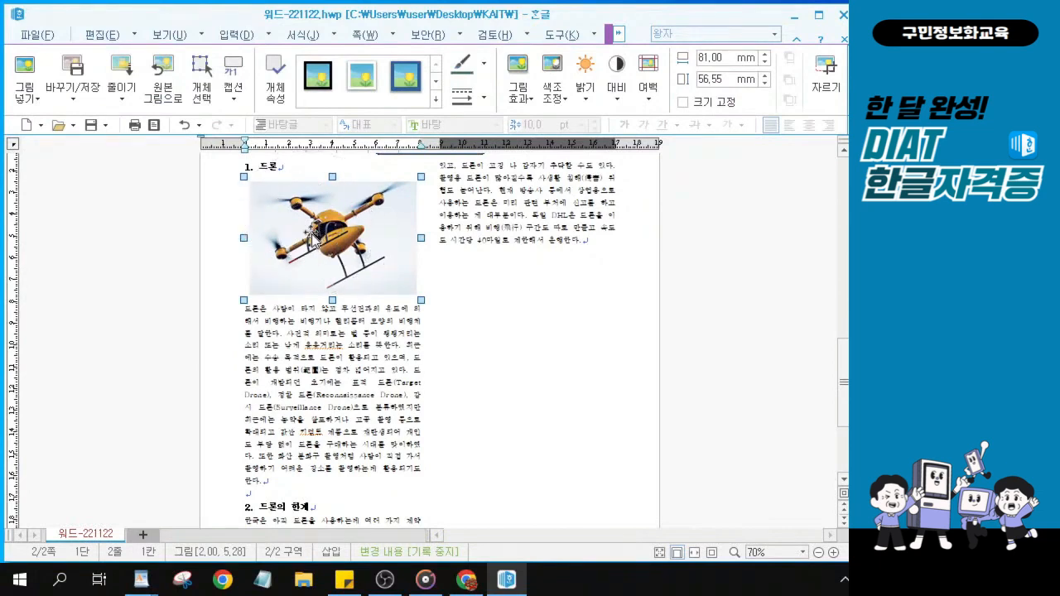
pyautogui.doubleClick(313, 239)
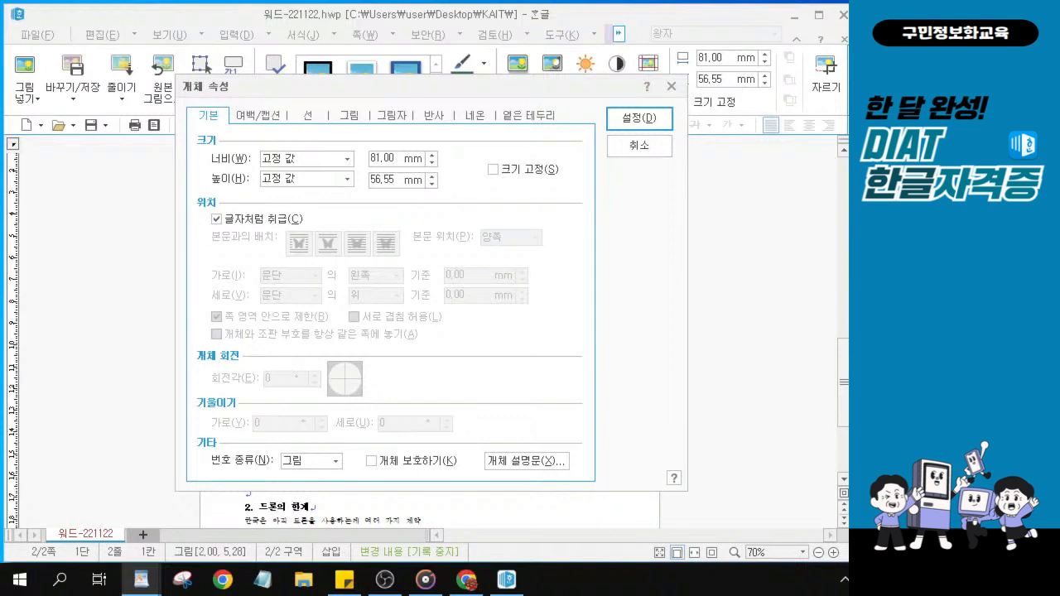
pyautogui.moveTo(399, 157); pyautogui.dragTo(275, 136)
pyautogui.write('40')
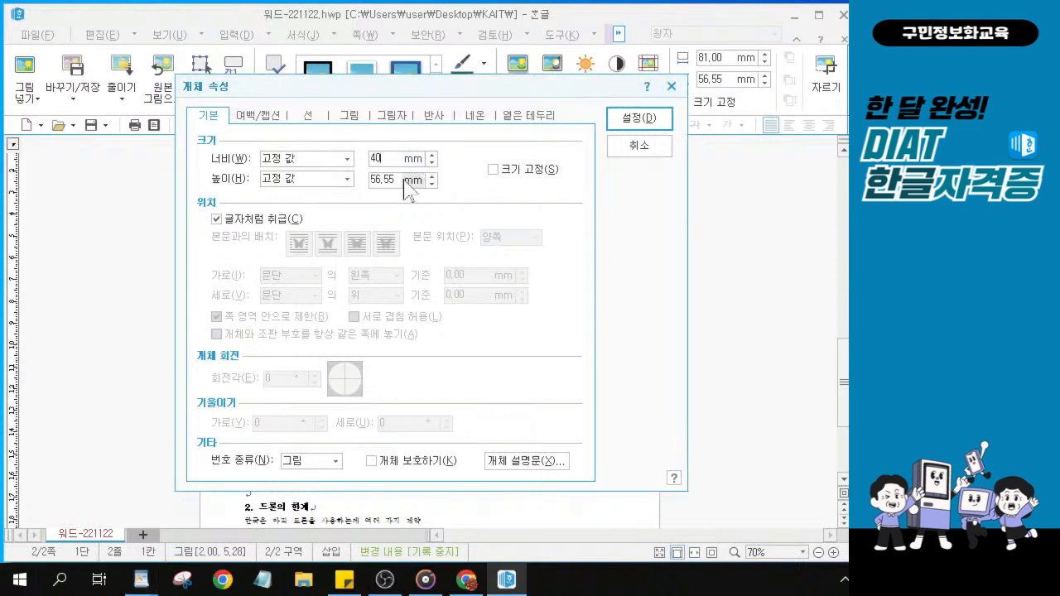
pyautogui.moveTo(404, 180); pyautogui.dragTo(190, 166)
pyautogui.write('30')
# Turn off 글자처럼 취급 for the picture, wrap text around it, and base its horizontal and vertical positions on 쪽.
pyautogui.click(218, 221)
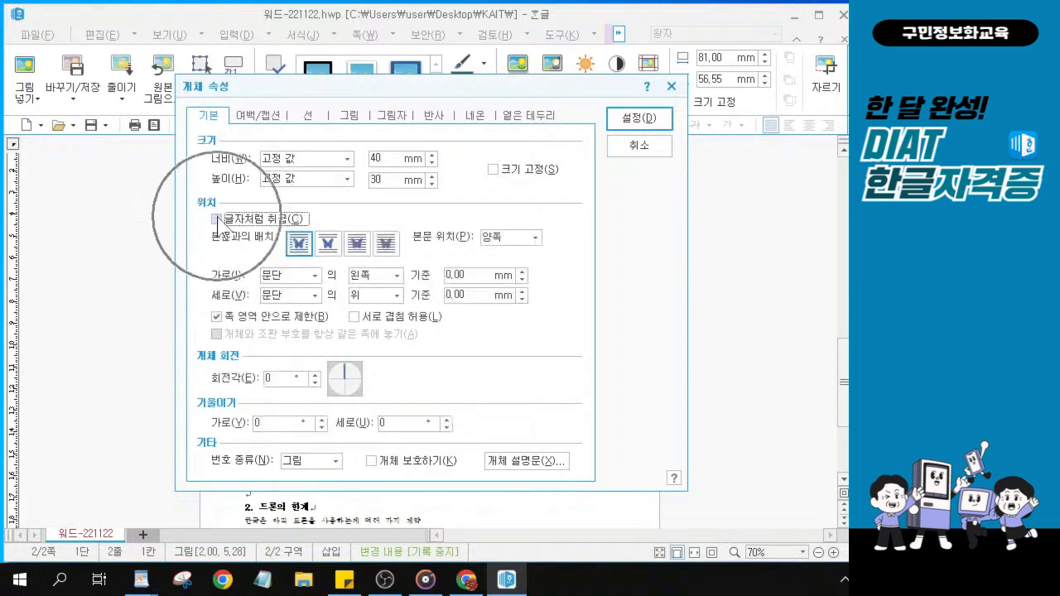
pyautogui.click(297, 248)
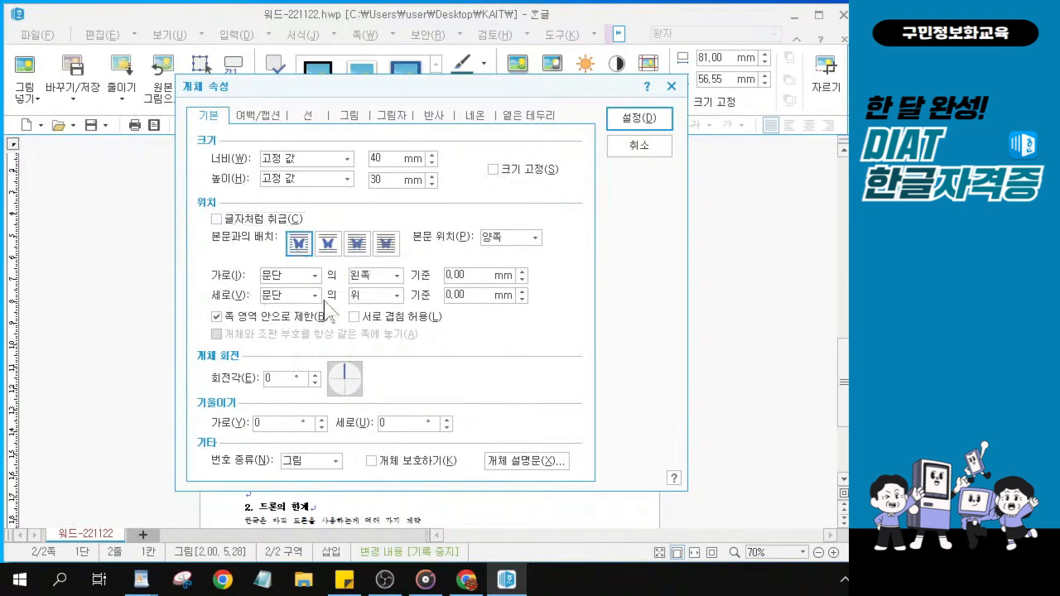
pyautogui.click(286, 275)
pyautogui.click(272, 305)
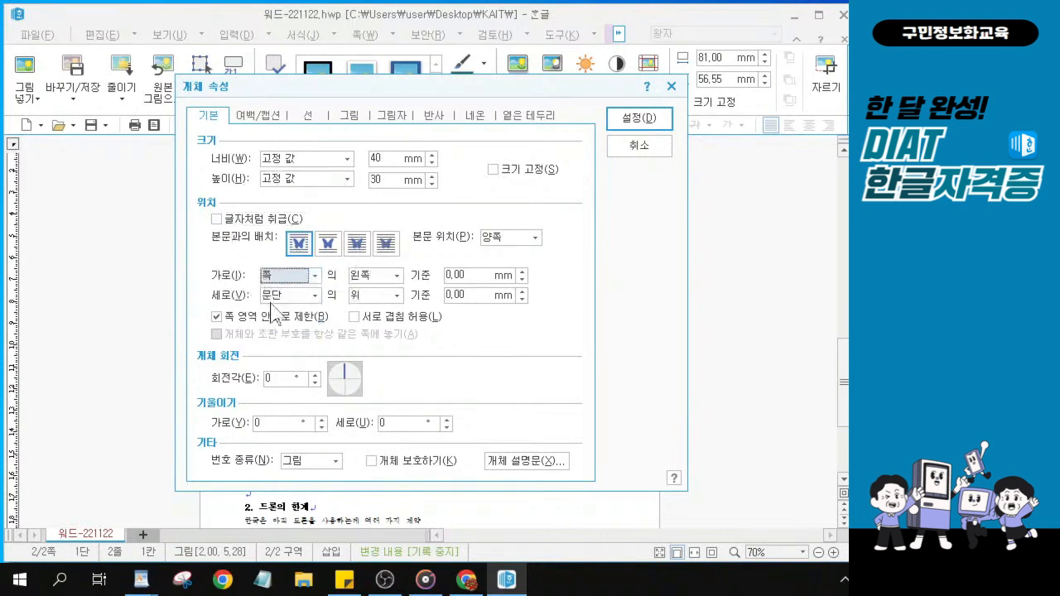
pyautogui.click(314, 295)
pyautogui.click(271, 323)
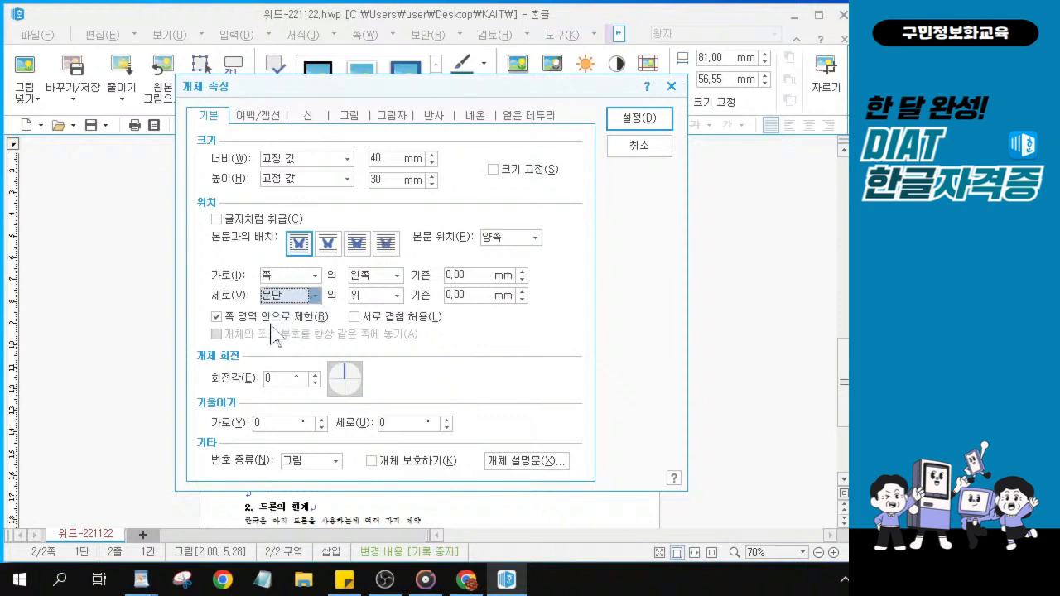
# Set the picture's vertical position to 24 mm from the top of the page.
pyautogui.click(471, 295)
pyautogui.moveTo(471, 295); pyautogui.dragTo(154, 256)
pyautogui.write('24')
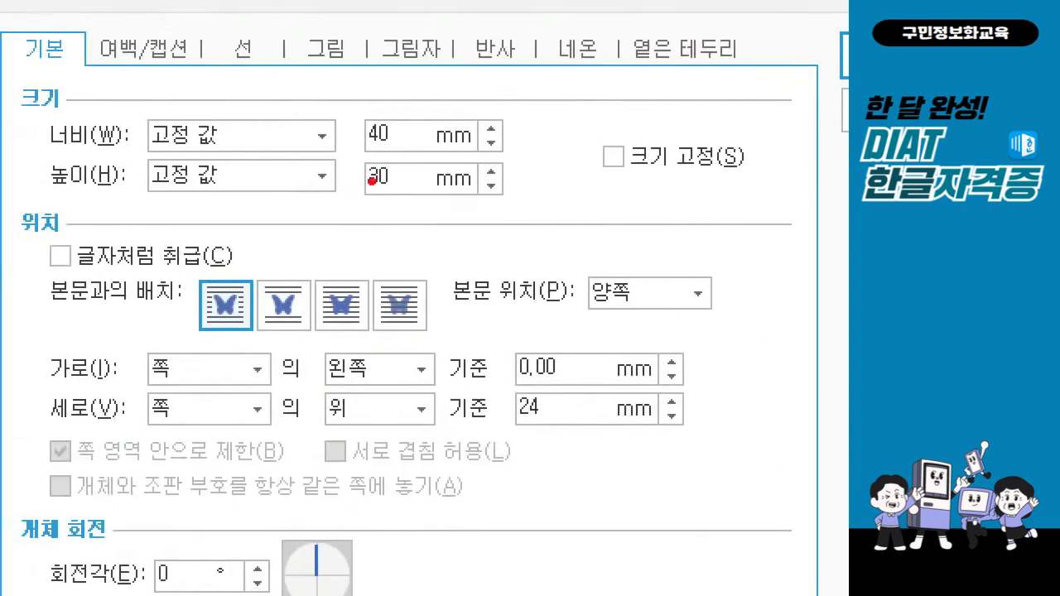
pyautogui.moveTo(348, 100); pyautogui.dragTo(520, 207)
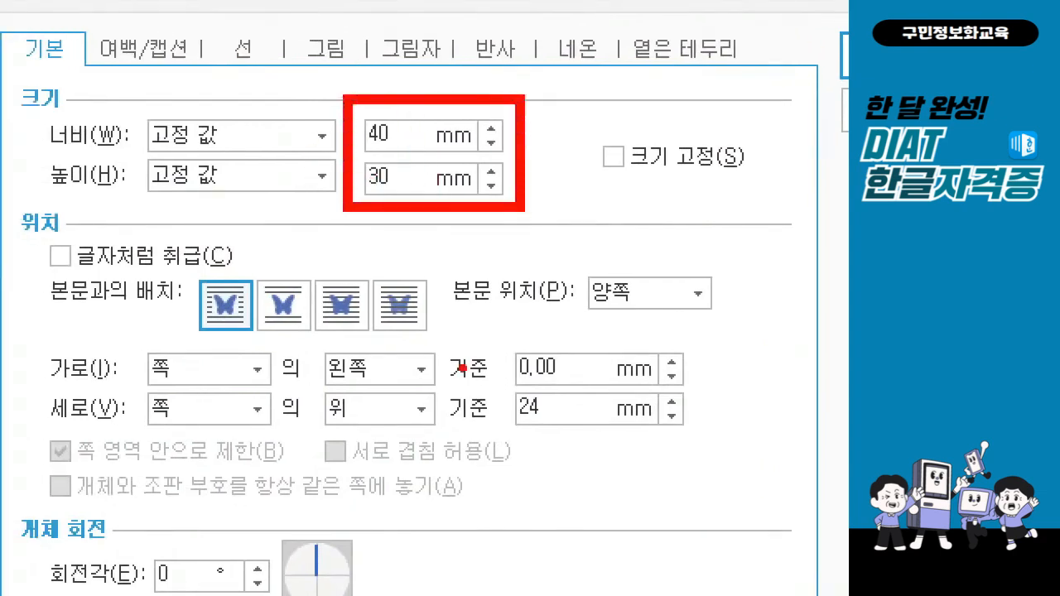
pyautogui.moveTo(32, 235)
pyautogui.mouseDown()
pyautogui.moveTo(101, 278)
pyautogui.moveTo(248, 288)
pyautogui.moveTo(257, 266)
pyautogui.mouseUp()
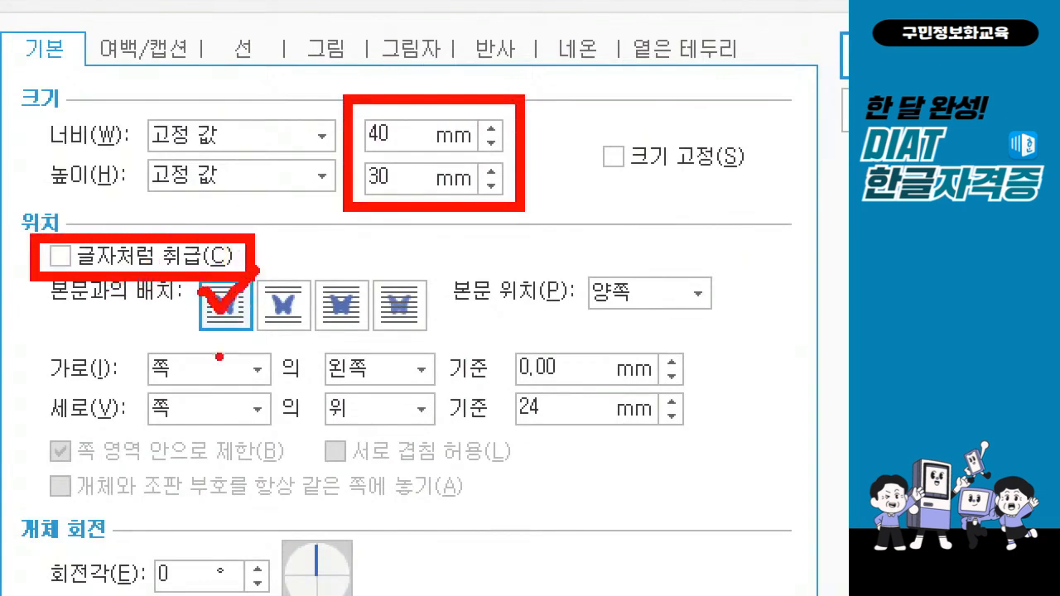
pyautogui.moveTo(133, 333); pyautogui.dragTo(278, 449)
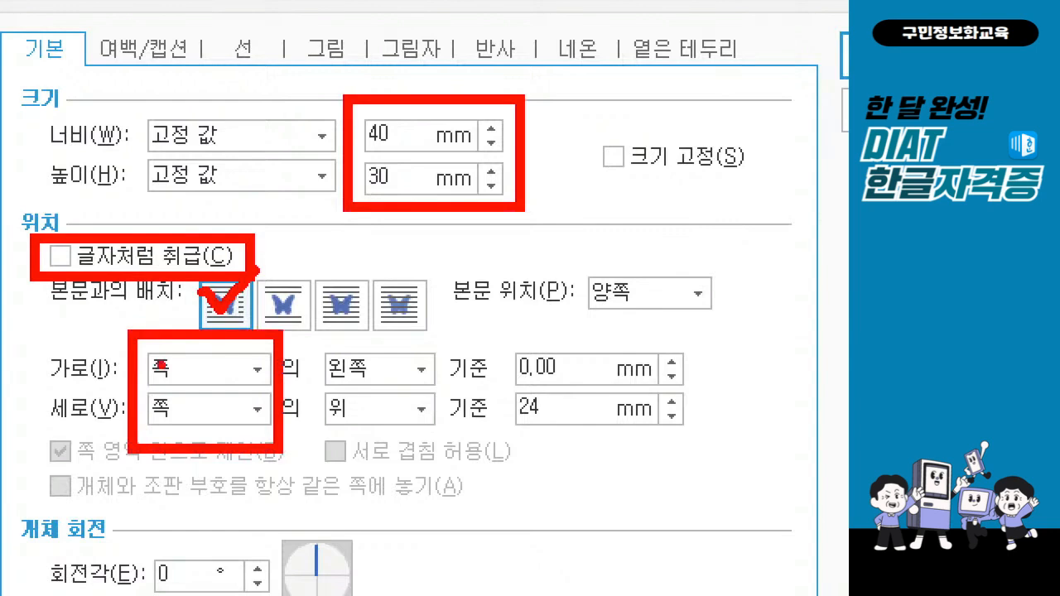
# Apply the drone picture's size, text wrapping and 쪽-based position settings.
pyautogui.moveTo(496, 372); pyautogui.dragTo(702, 448)
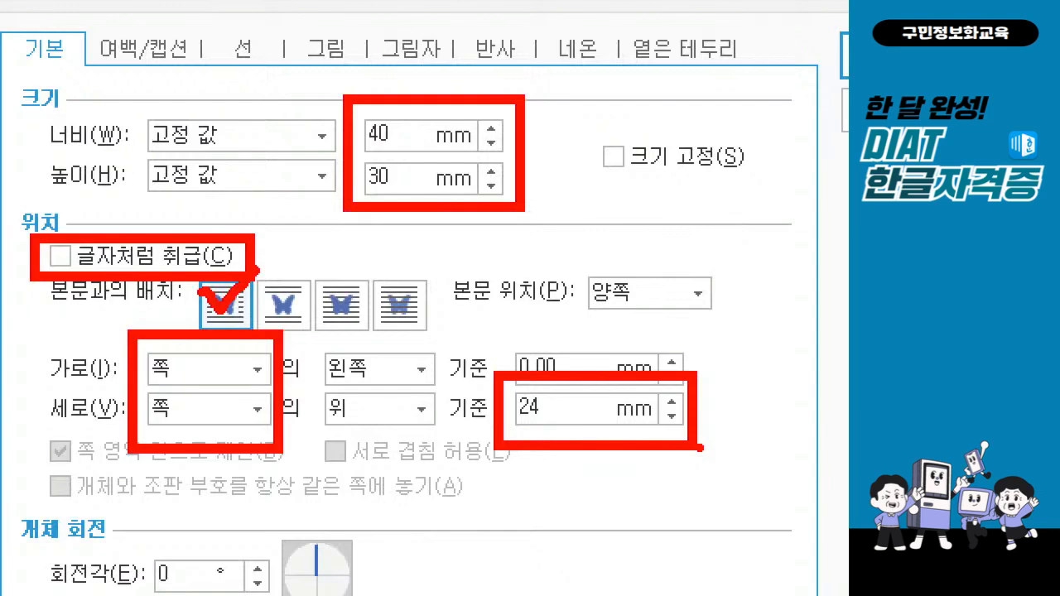
pyautogui.moveTo(328, 429); pyautogui.dragTo(358, 429)
pyautogui.moveTo(334, 383); pyautogui.dragTo(372, 382)
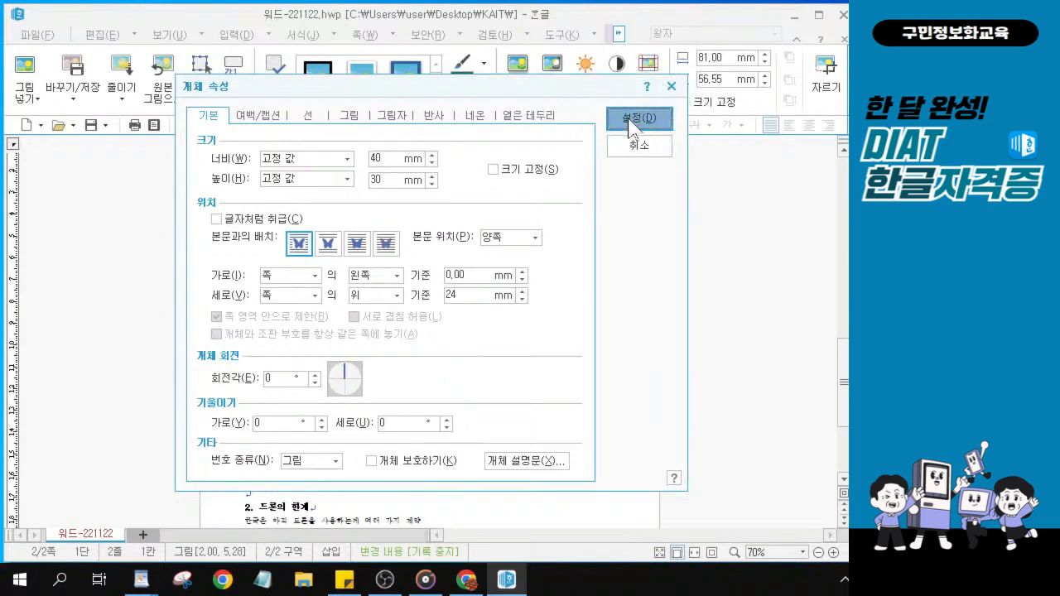
pyautogui.click(630, 124)
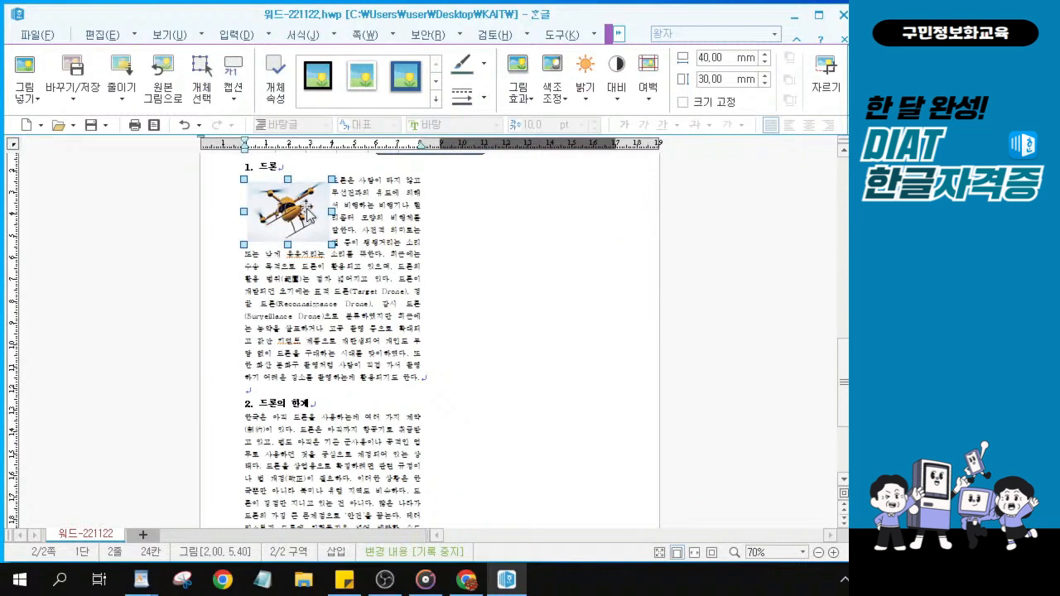
pyautogui.scroll(1, 308, 211)
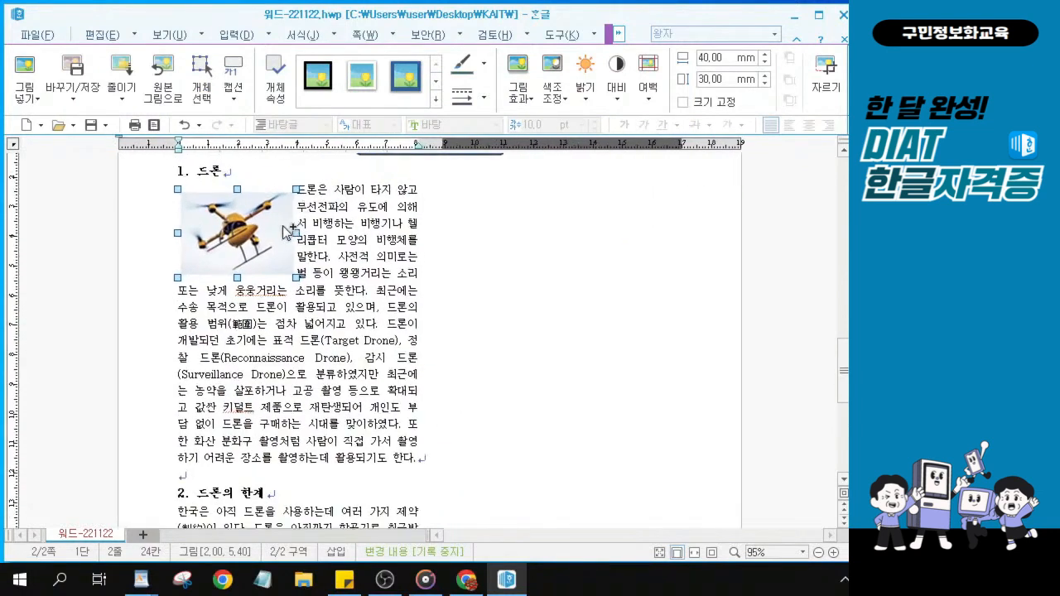
pyautogui.scroll(1, 285, 232)
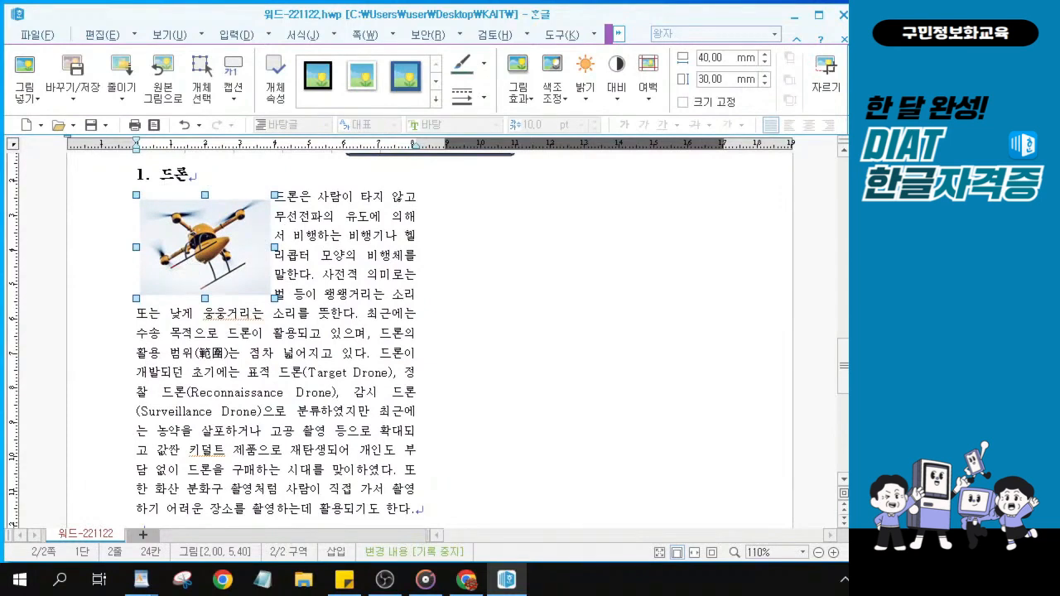
# Find the closing sentence about 독일 DHL in the section 2. 드론의 한계.
pyautogui.hotkey('alt', 'Tab')
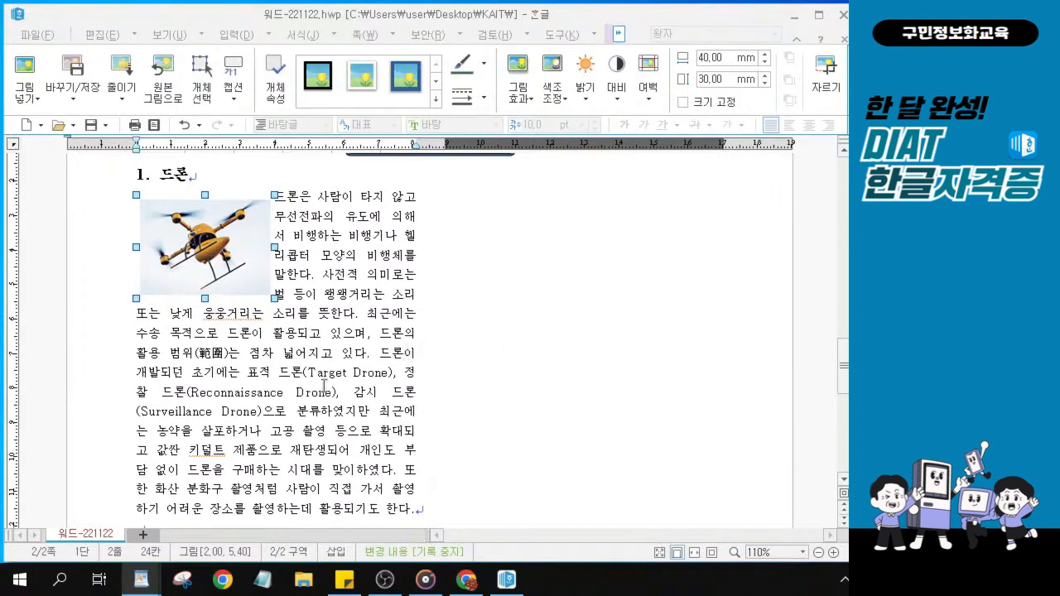
pyautogui.scroll(-5, 325, 386)
pyautogui.scroll(-3, 316, 334)
pyautogui.click(241, 269)
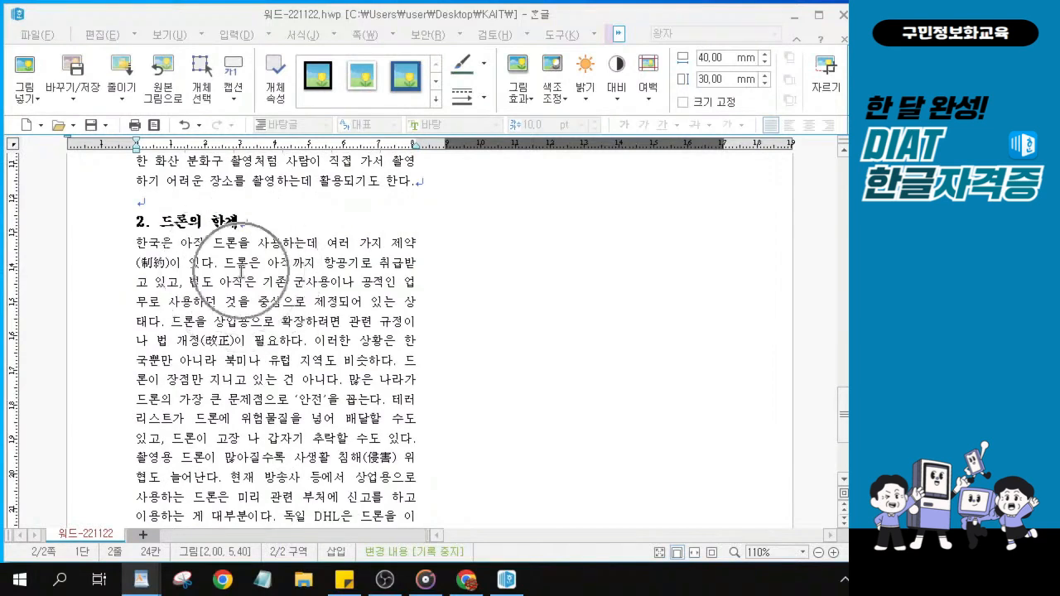
pyautogui.scroll(-2, 273, 344)
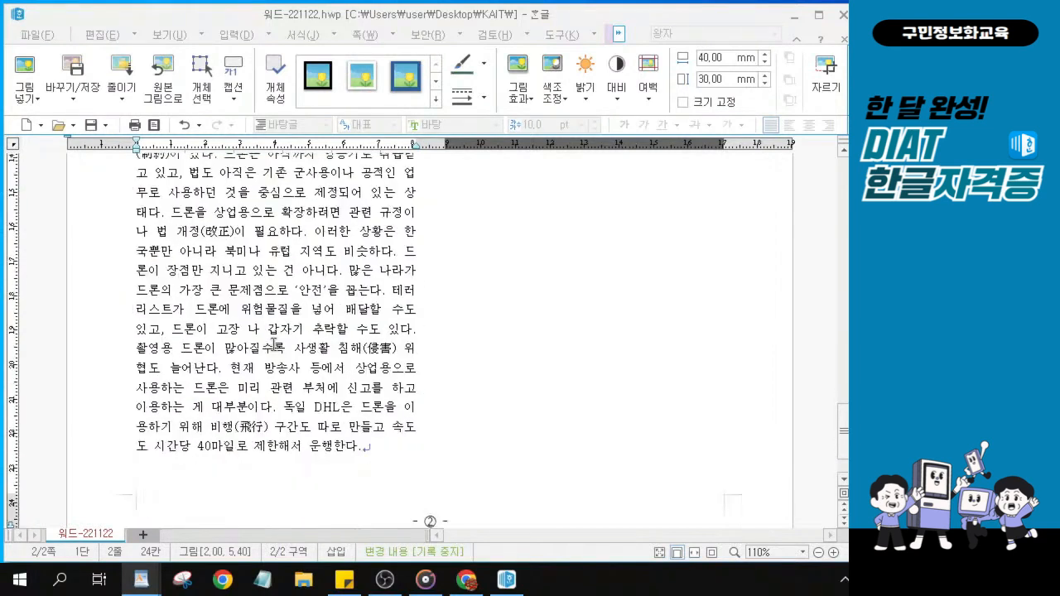
pyautogui.click(289, 418)
pyautogui.scroll(3, 289, 416)
pyautogui.scroll(3, 289, 416)
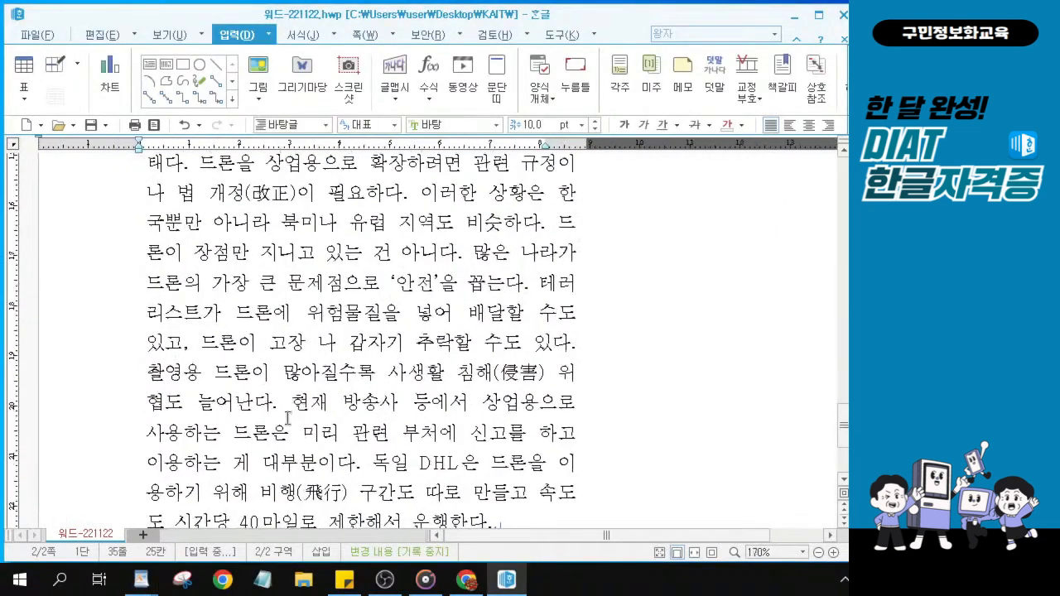
pyautogui.scroll(-2, 452, 326)
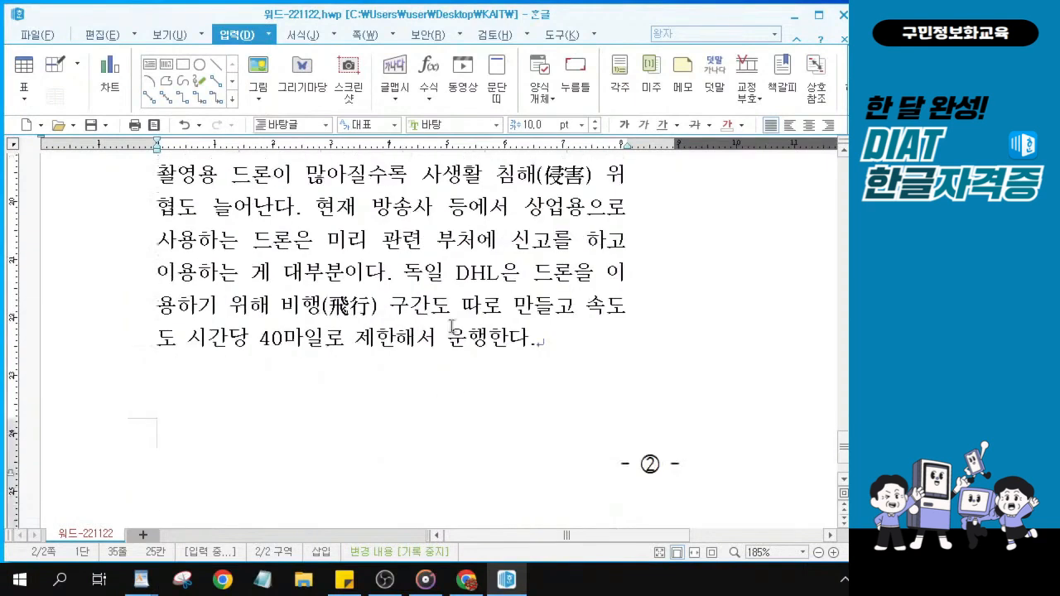
pyautogui.scroll(2, 452, 327)
pyautogui.scroll(-2, 406, 367)
pyautogui.moveTo(405, 276); pyautogui.dragTo(620, 345)
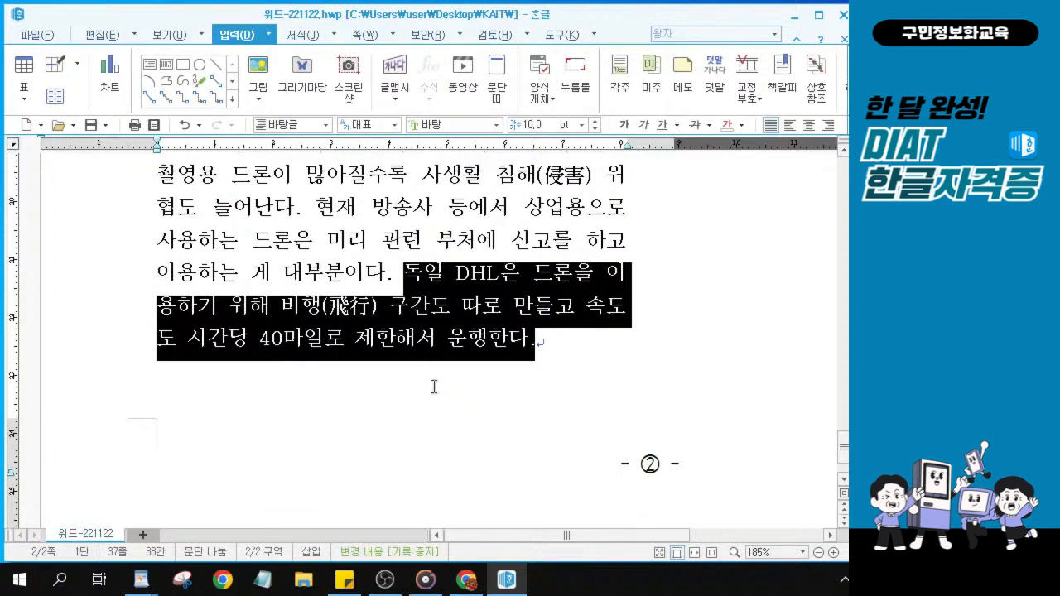
# Place the text cursor inside the word DHL, between H and L, in the closing sentence.
pyautogui.click(487, 280)
pyautogui.click(485, 274)
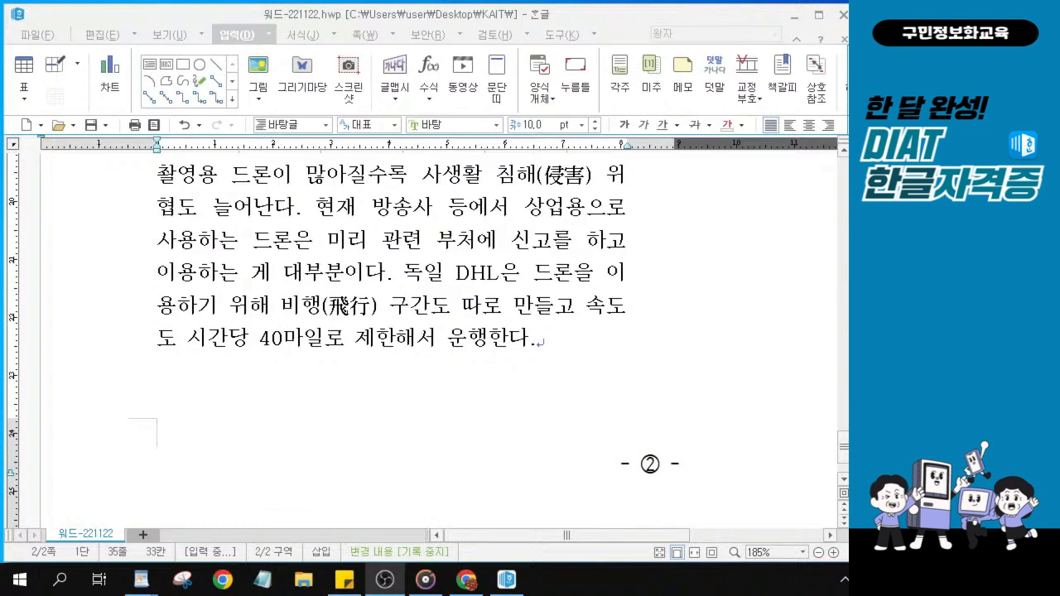
pyautogui.click(498, 274)
pyautogui.click(480, 277)
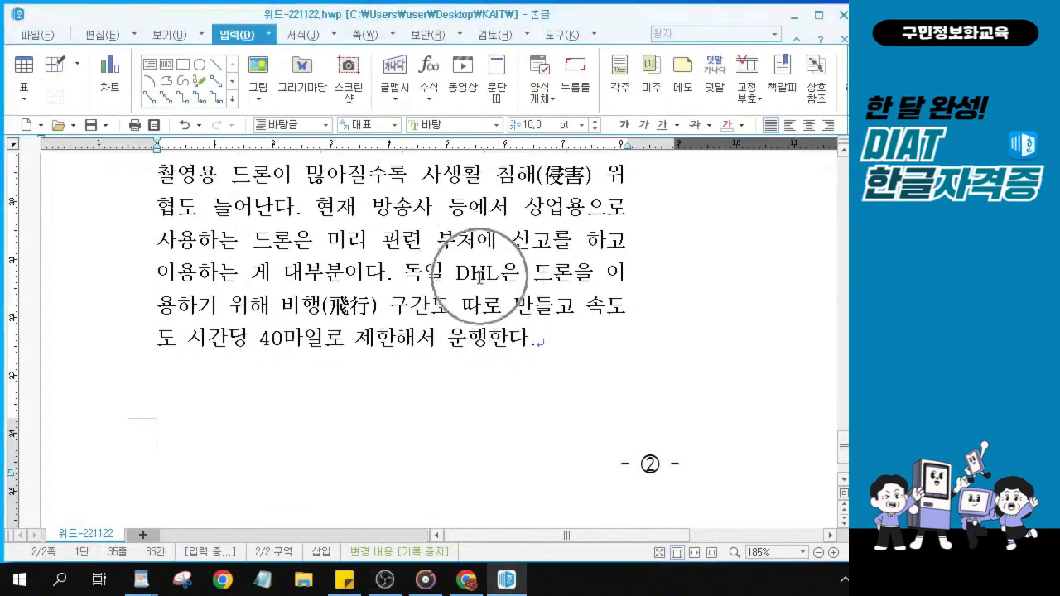
pyautogui.scroll(2, 480, 278)
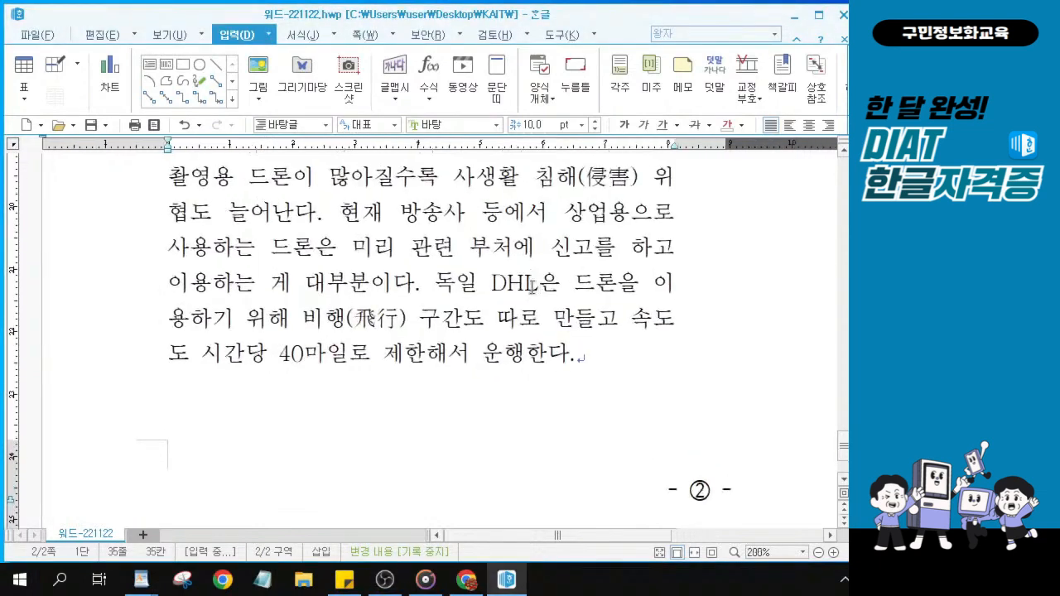
pyautogui.scroll(2, 531, 286)
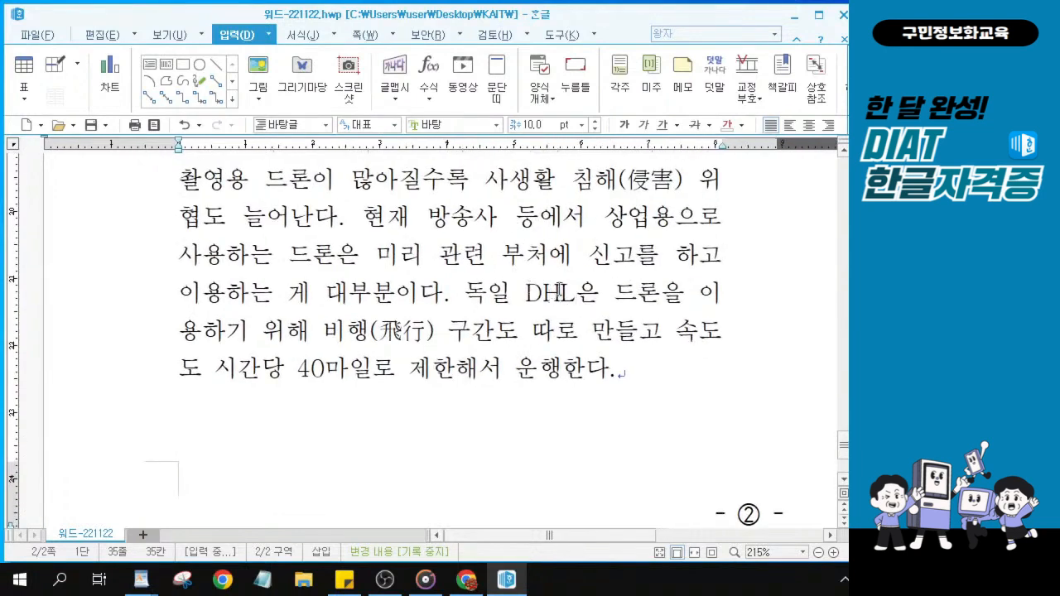
pyautogui.click(561, 293)
pyautogui.press('ctrl')
pyautogui.press('ctrl')
pyautogui.press('ctrl')
pyautogui.press('ctrl')
pyautogui.press('ctrl')
pyautogui.press('ctrl')
pyautogui.press('ctrl')
pyautogui.press('ctrl')
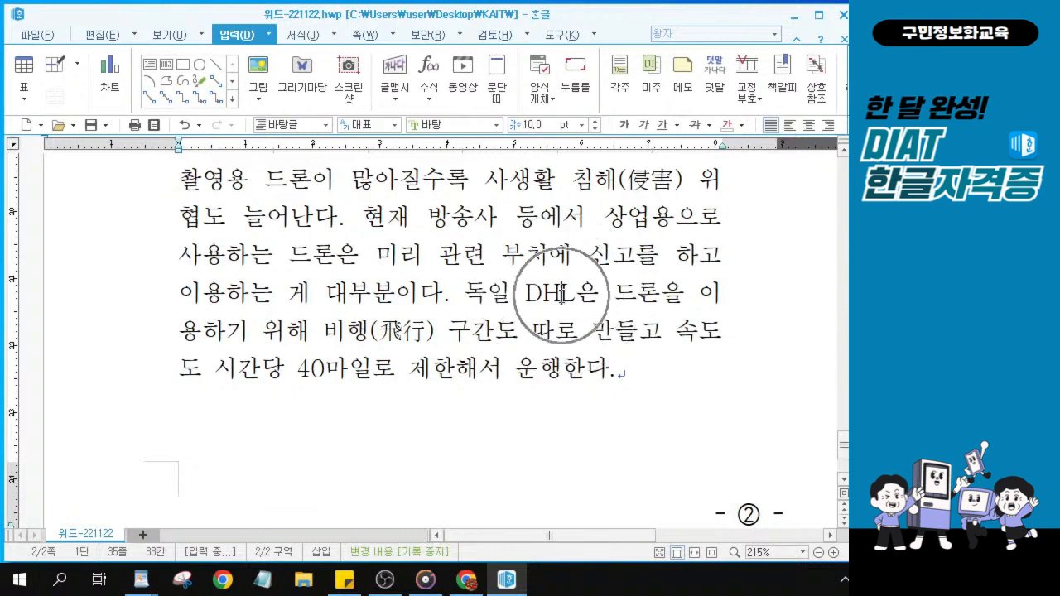
pyautogui.hotkey('ctrl', '1')
pyautogui.click(561, 296)
pyautogui.moveTo(545, 260)
pyautogui.mouseDown()
pyautogui.moveTo(557, 277)
pyautogui.moveTo(616, 217)
pyautogui.mouseUp()
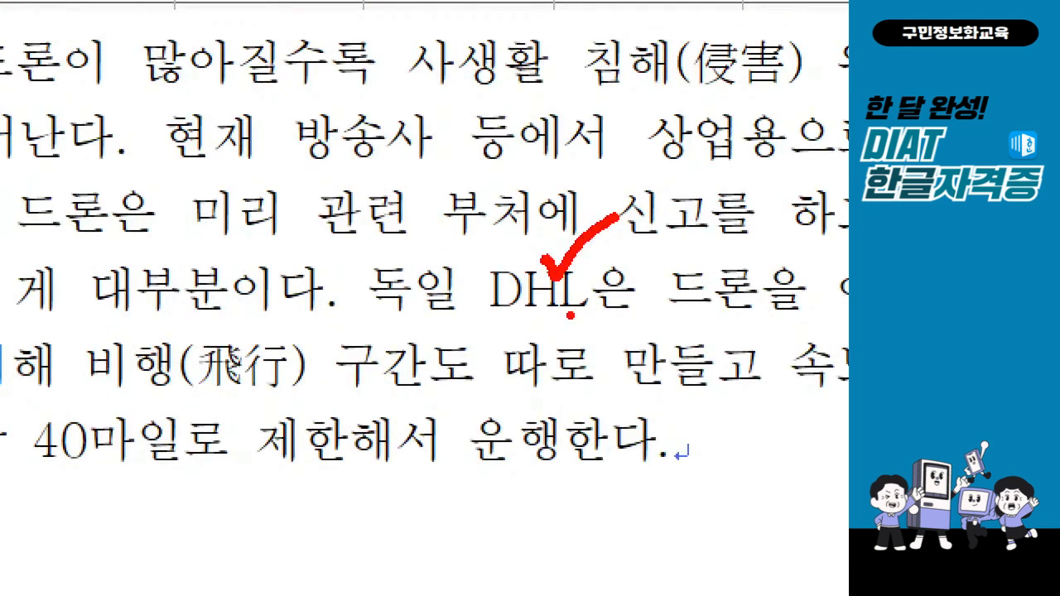
pyautogui.press('Escape')
# Insert a footnote at the text cursor inside the word DHL.
pyautogui.press('ctrl')
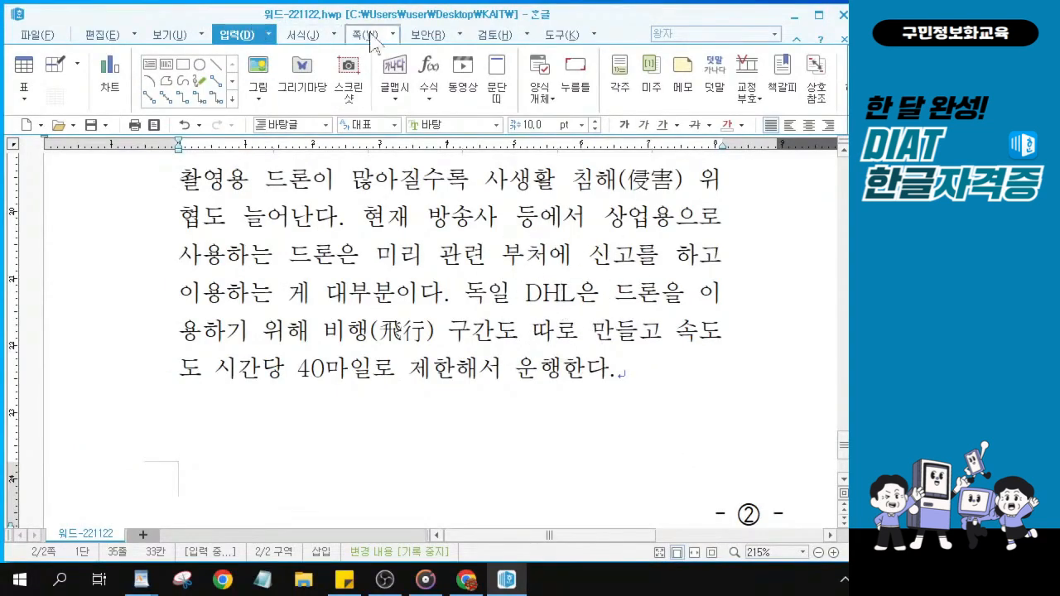
pyautogui.press('ctrl')
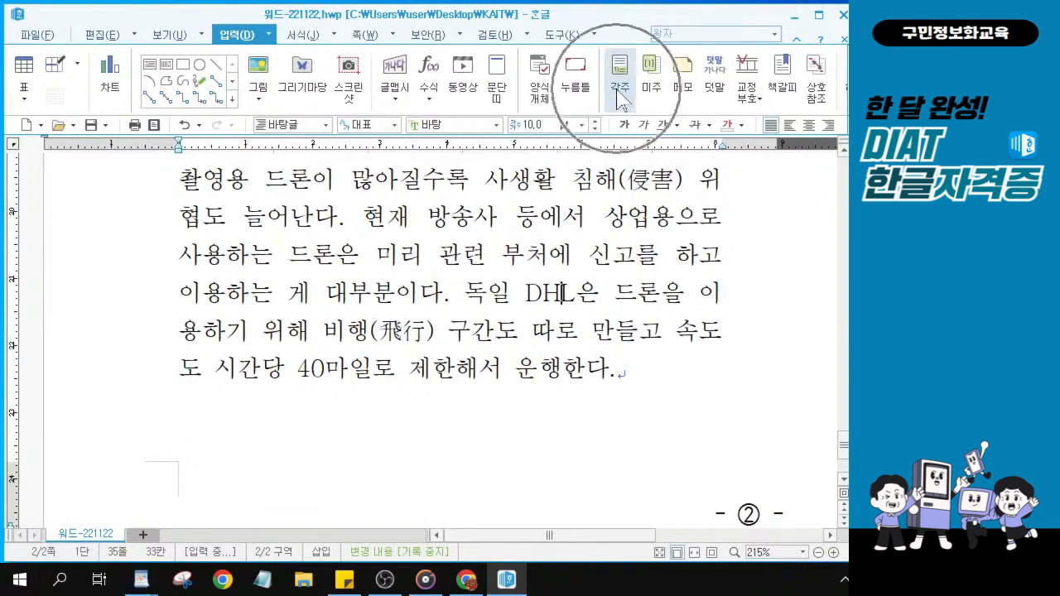
pyautogui.press('ctrl')
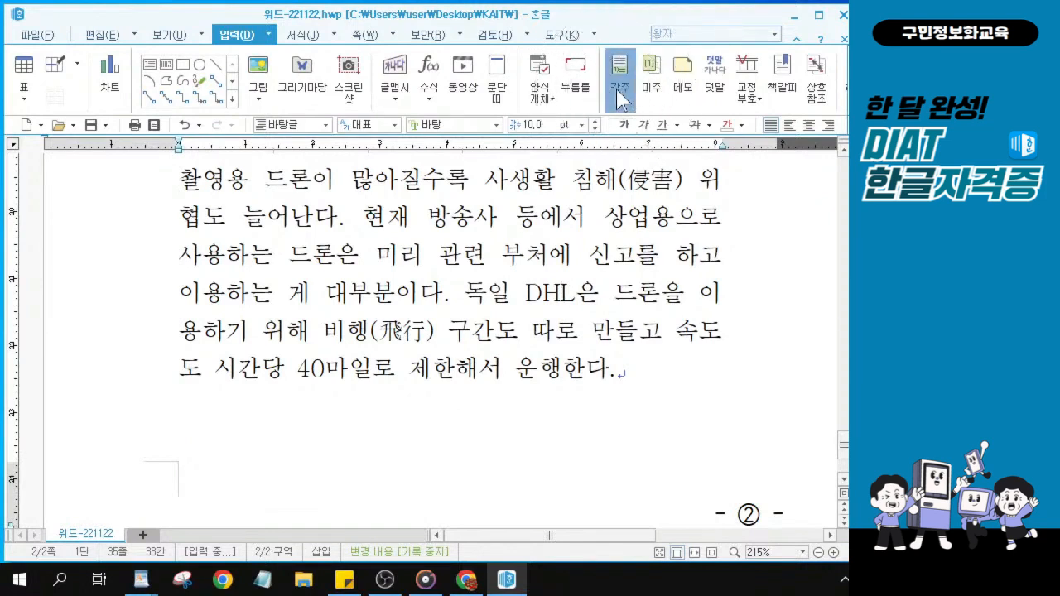
pyautogui.press('ctrl')
pyautogui.press('ctrl')
pyautogui.click(623, 106)
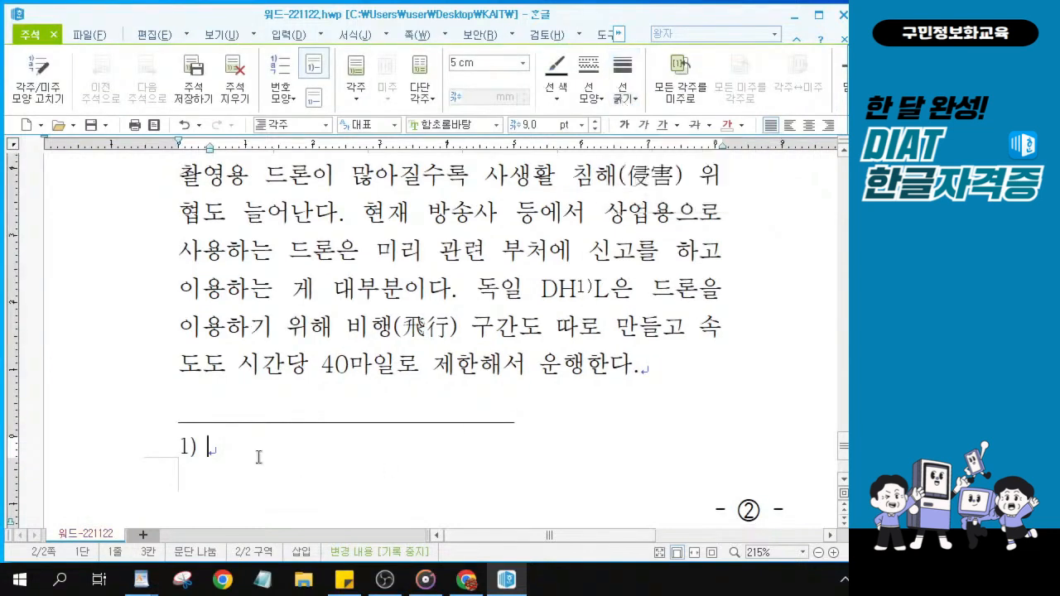
# Enter the footnote text 독일에 본사를 둔 세계적인 종합물류기업.
pyautogui.write('ehrdlfdp 본살를 ')
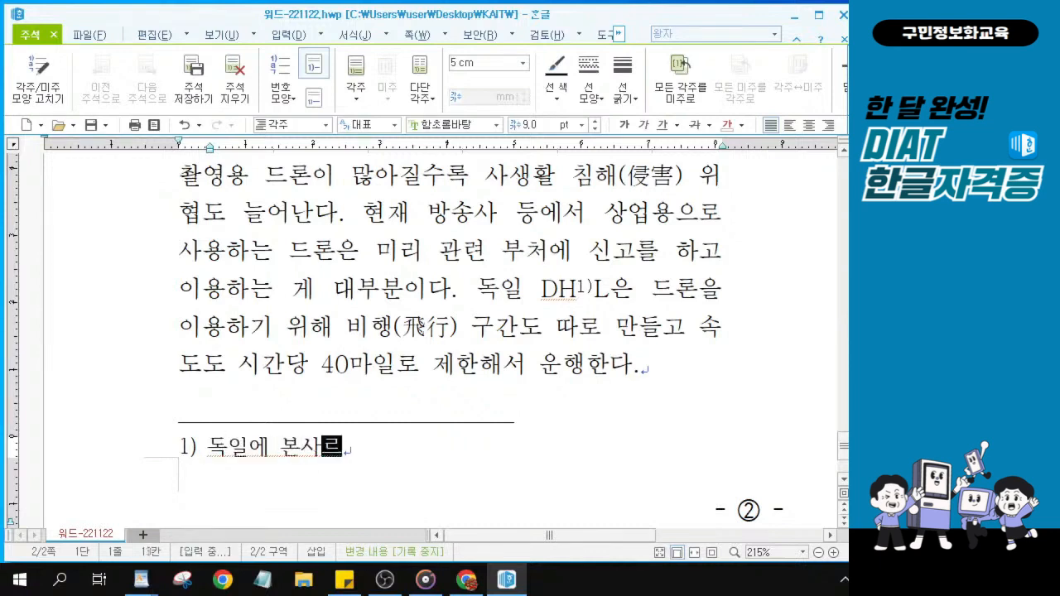
pyautogui.write('둔 ')
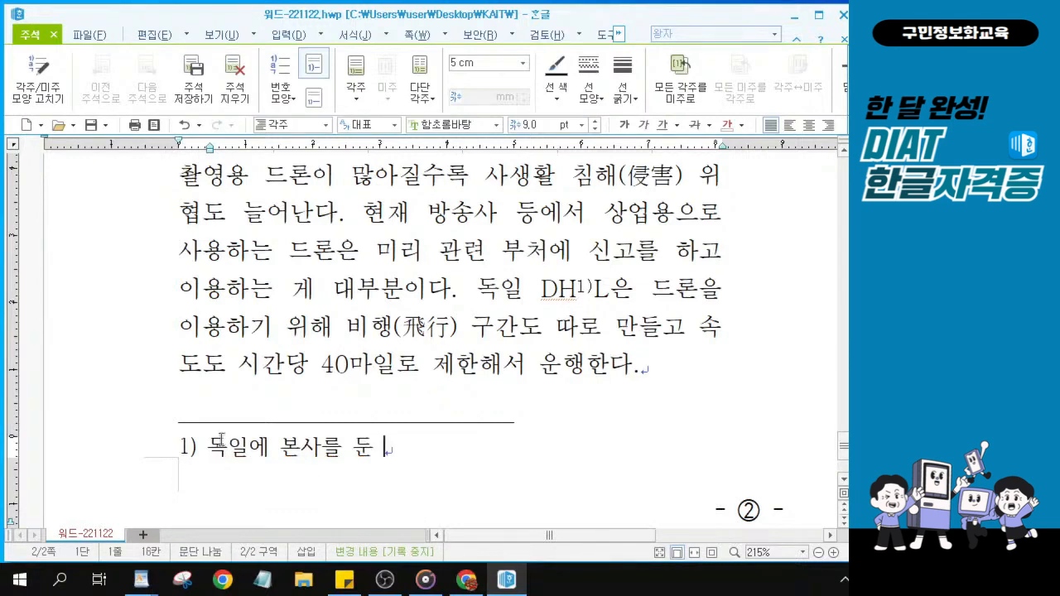
pyautogui.write('세')
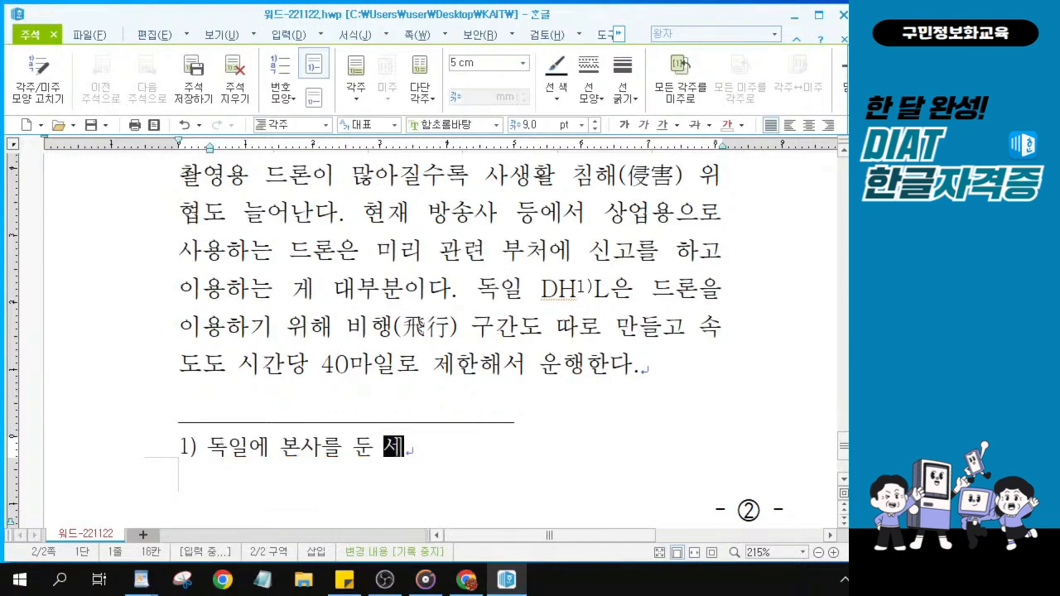
pyautogui.write('계적인')
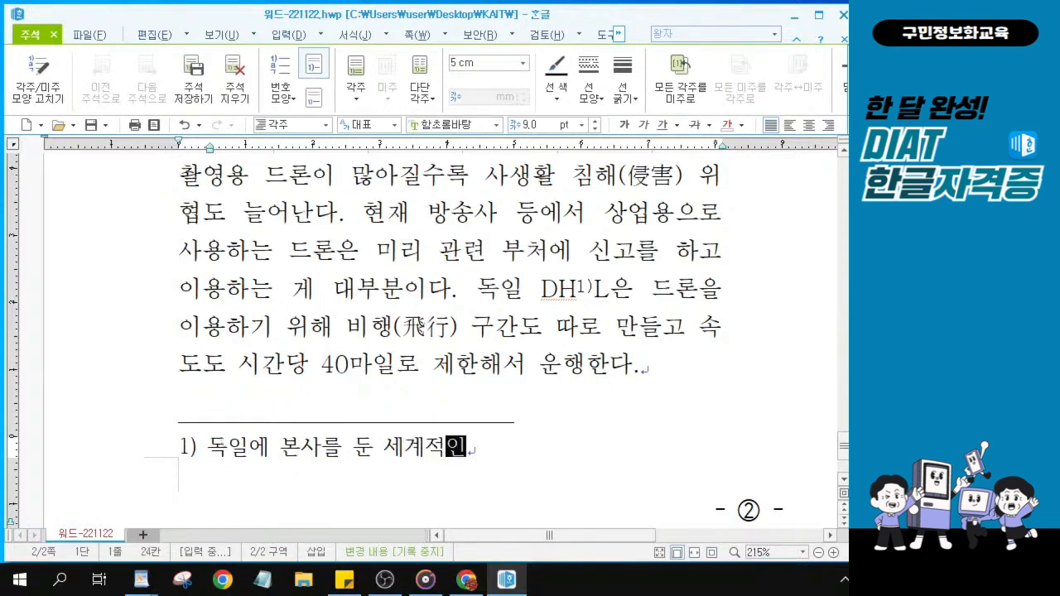
pyautogui.write(' 종하ㅂ물')
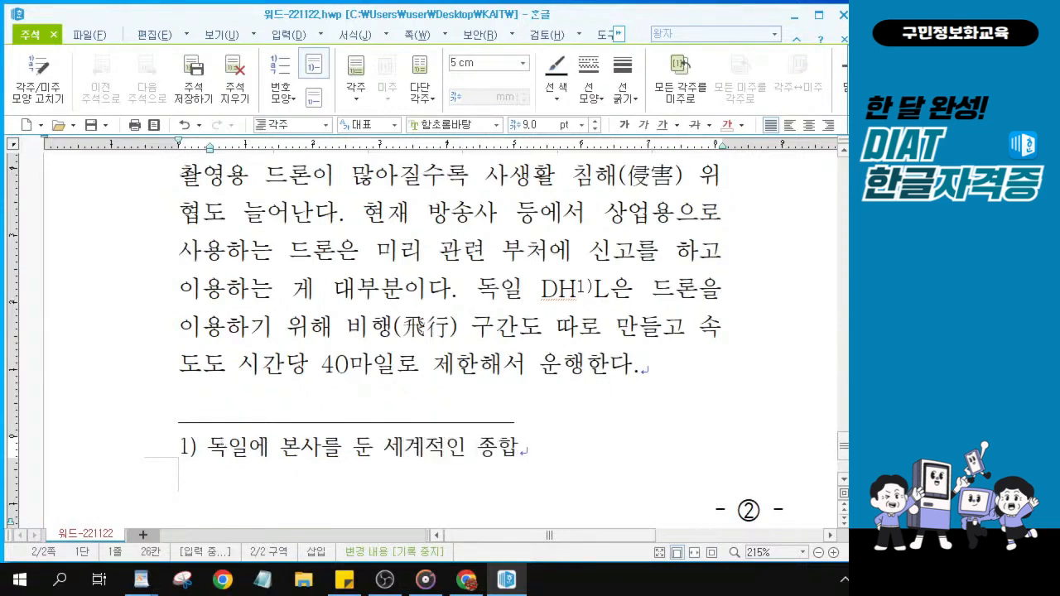
pyautogui.write('류기어')
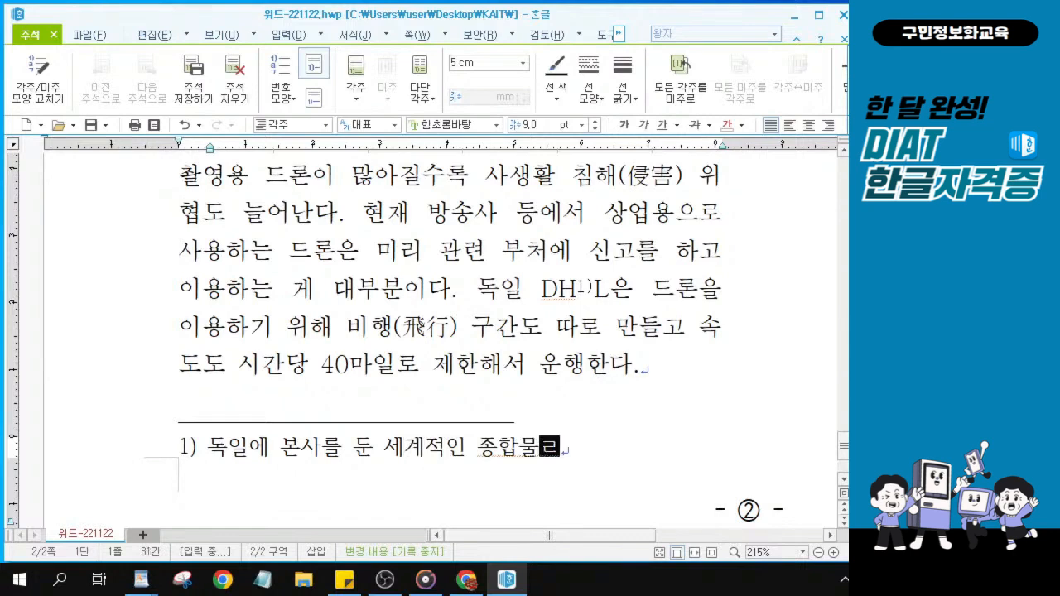
pyautogui.write('ㅂ')
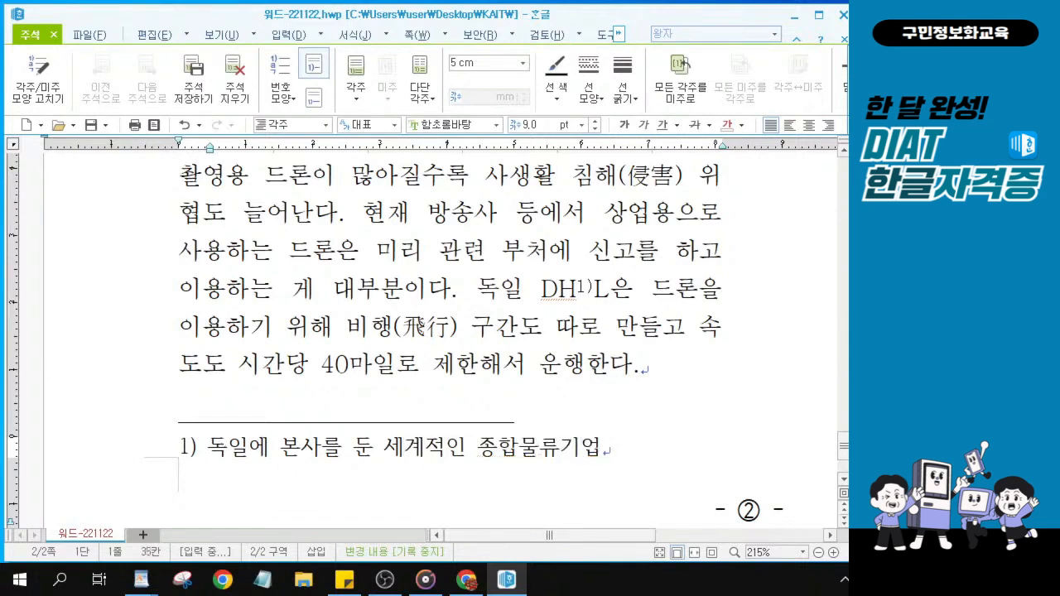
# Examine the footnote text and its number format beneath the separator line up close.
pyautogui.hotkey('alt', 'Tab')
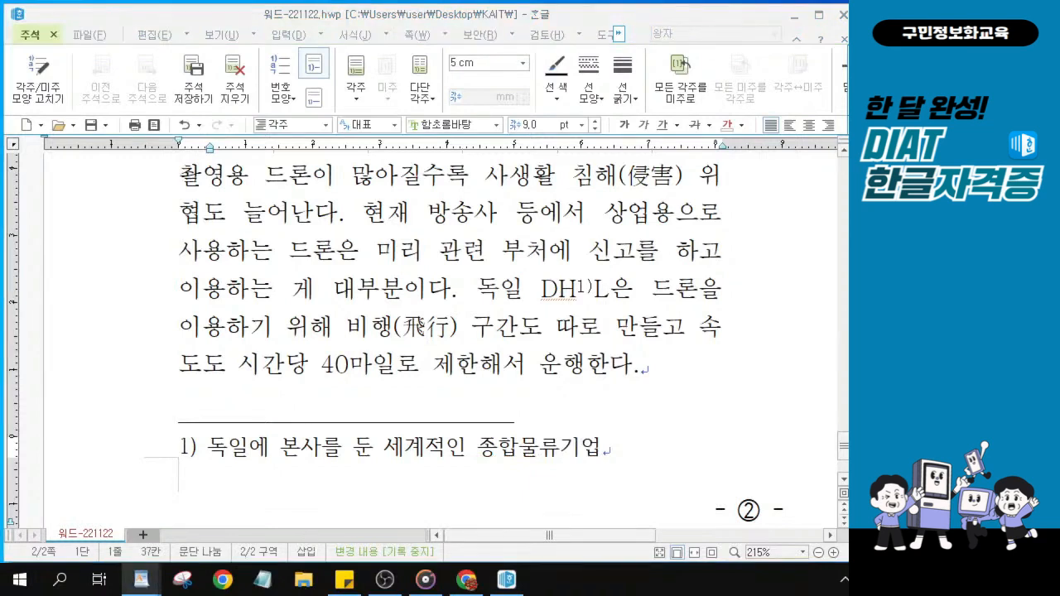
pyautogui.scroll(2, 515, 439)
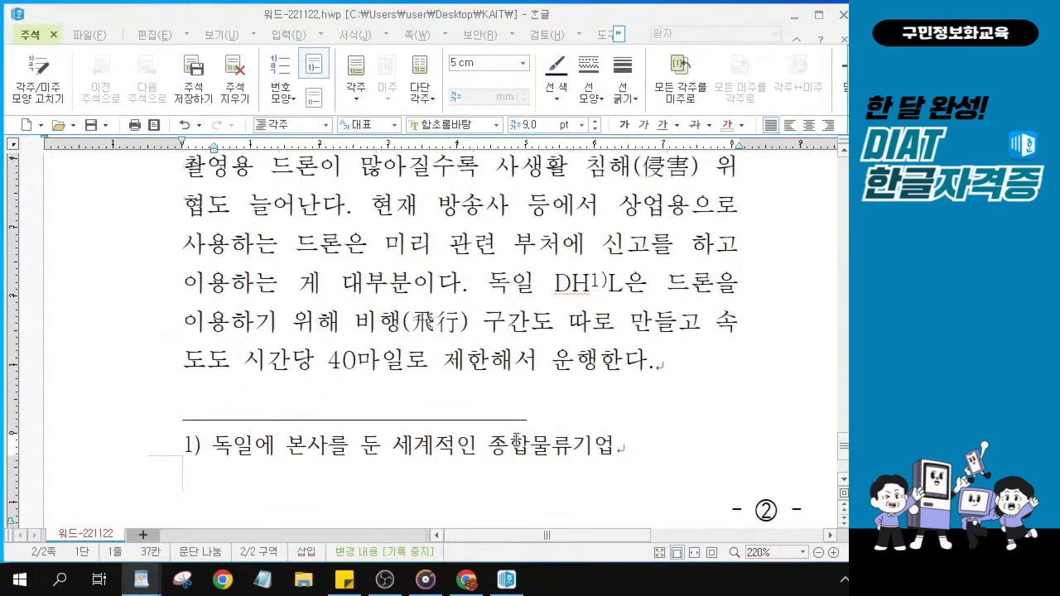
pyautogui.scroll(3, 515, 439)
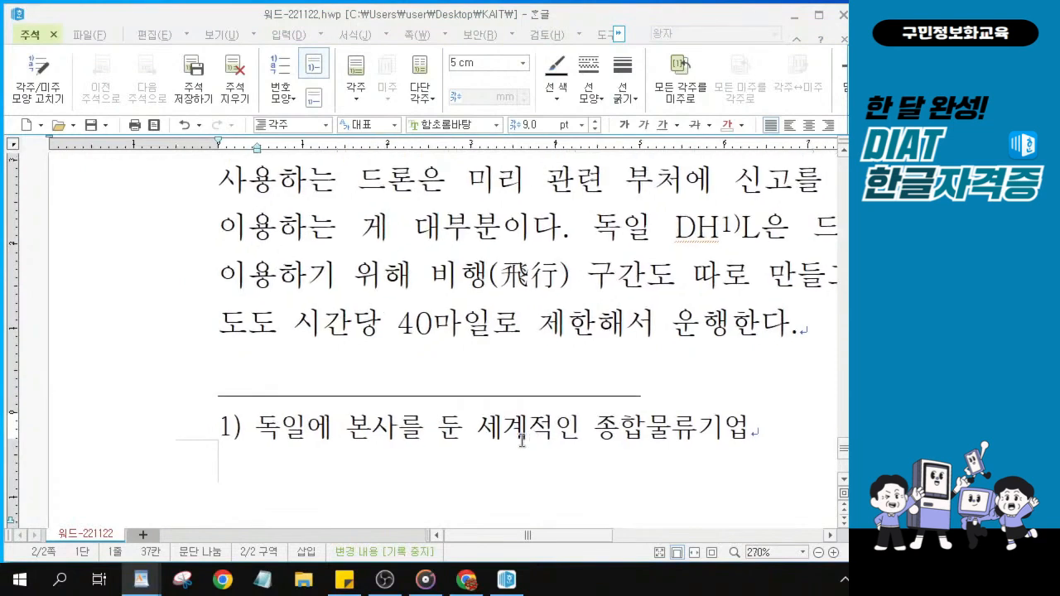
pyautogui.scroll(1, 522, 441)
pyautogui.moveTo(584, 540); pyautogui.dragTo(612, 543)
pyautogui.scroll(1, 607, 489)
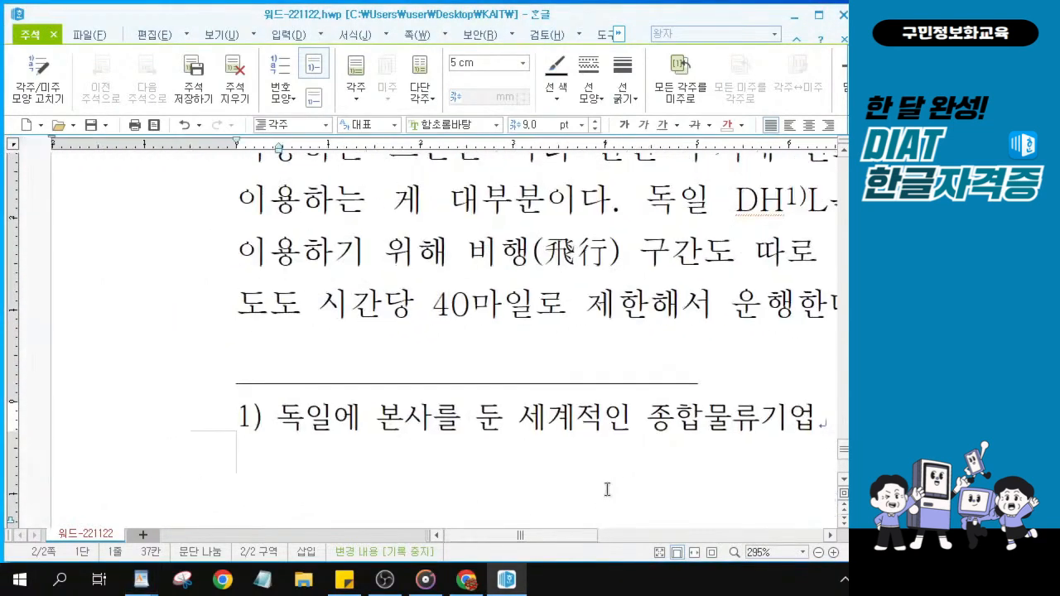
pyautogui.scroll(1, 607, 490)
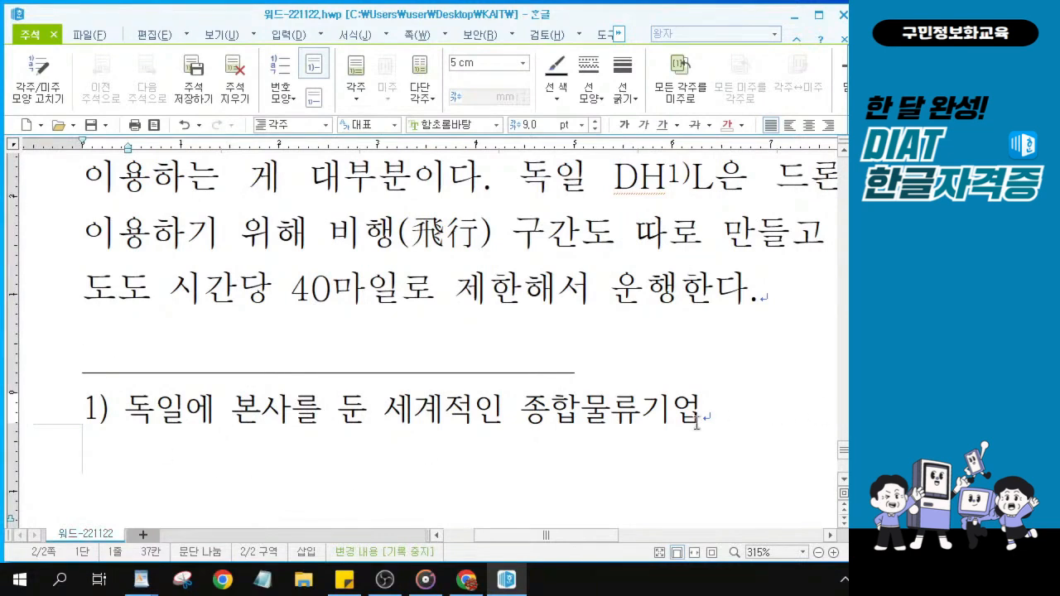
pyautogui.scroll(2, 617, 450)
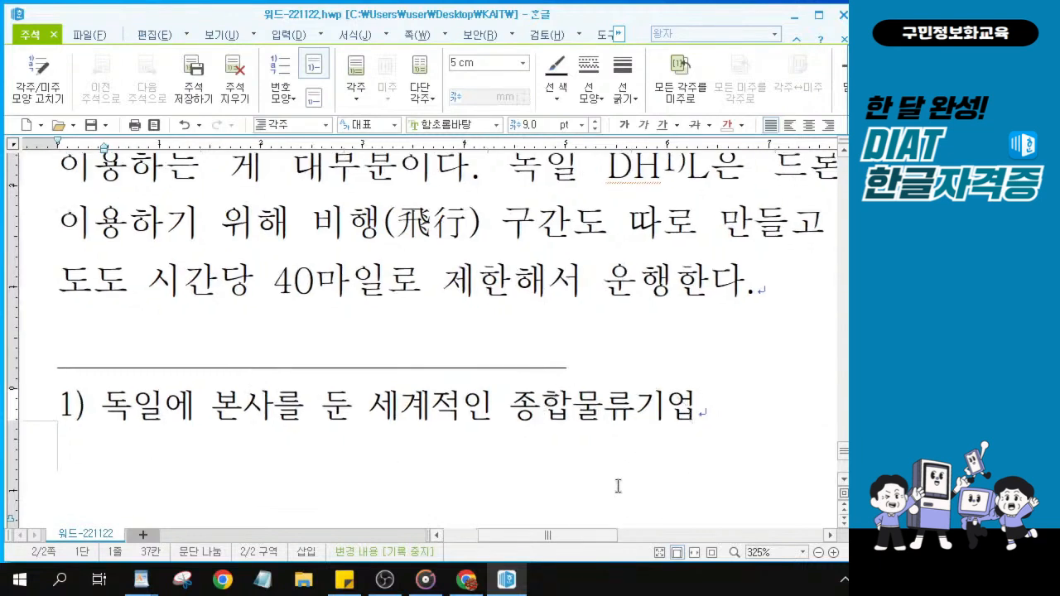
# Change the font of the whole footnote line, including its number, to 굴림체.
pyautogui.moveTo(594, 536); pyautogui.dragTo(590, 540)
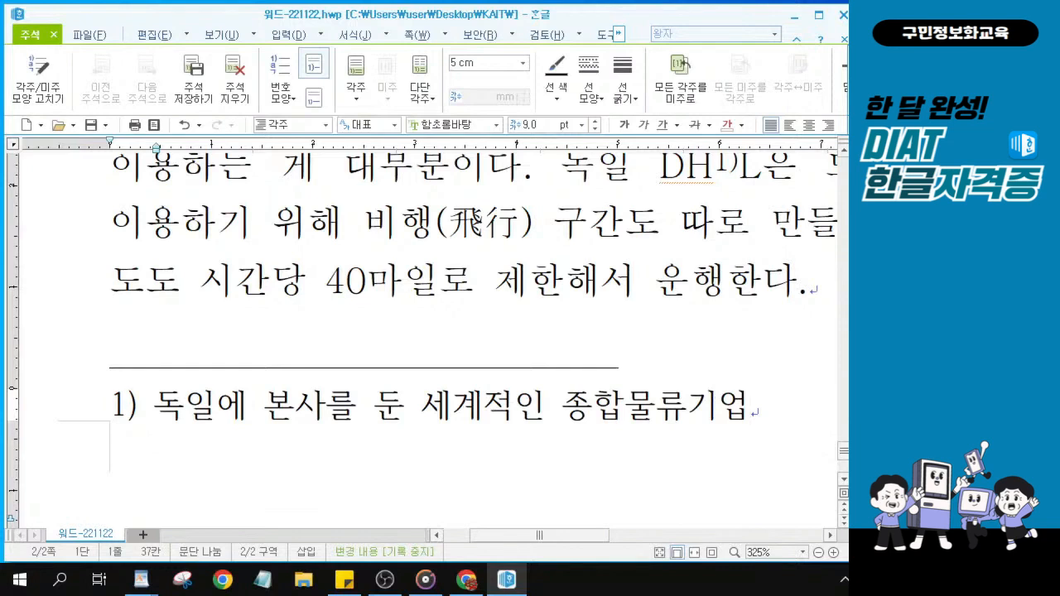
pyautogui.hotkey('alt', 'Tab')
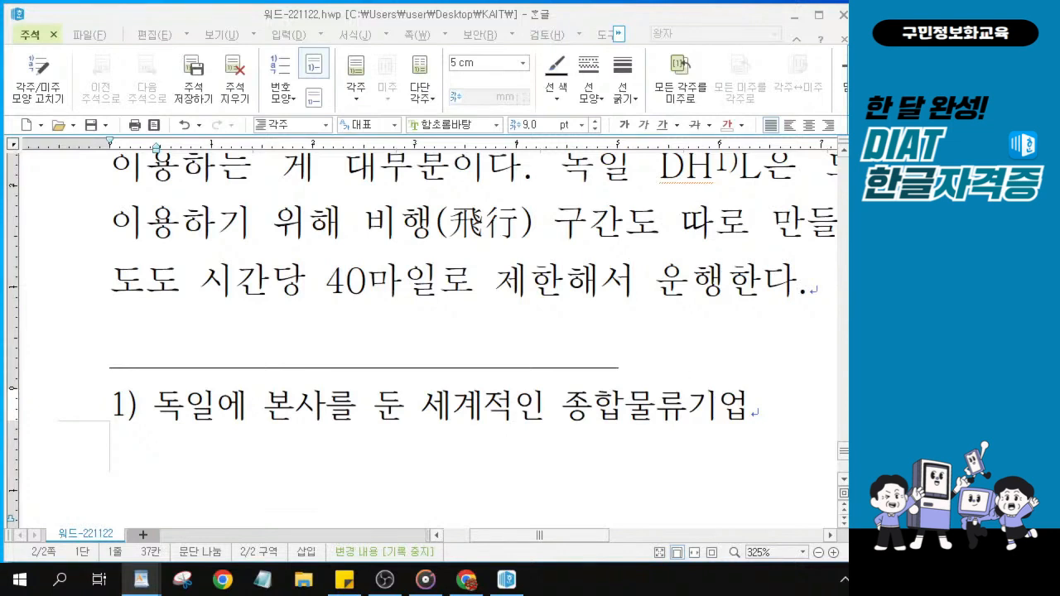
pyautogui.click(754, 406)
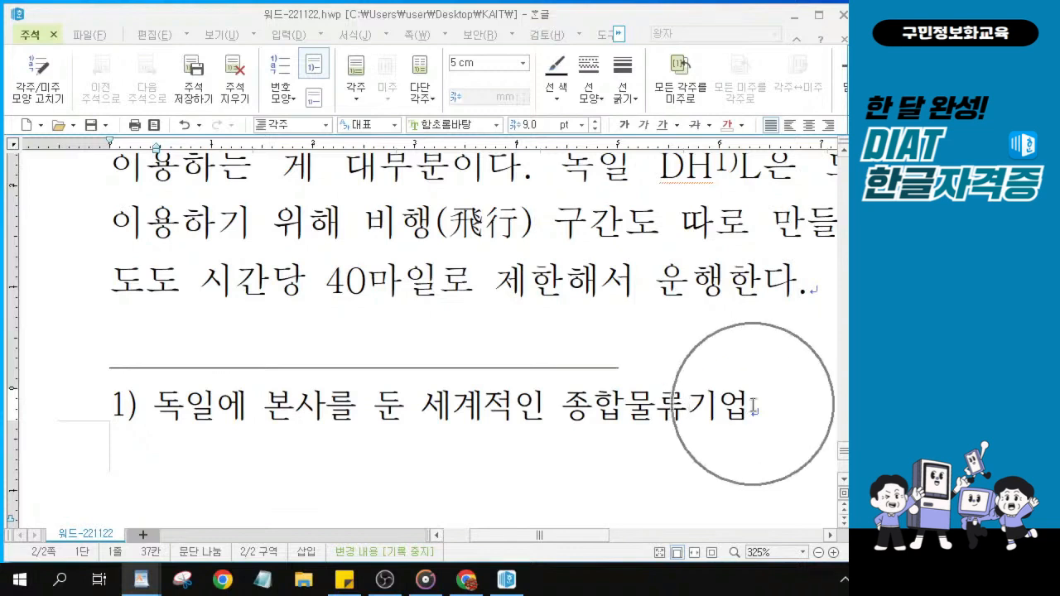
pyautogui.moveTo(754, 406); pyautogui.dragTo(108, 407)
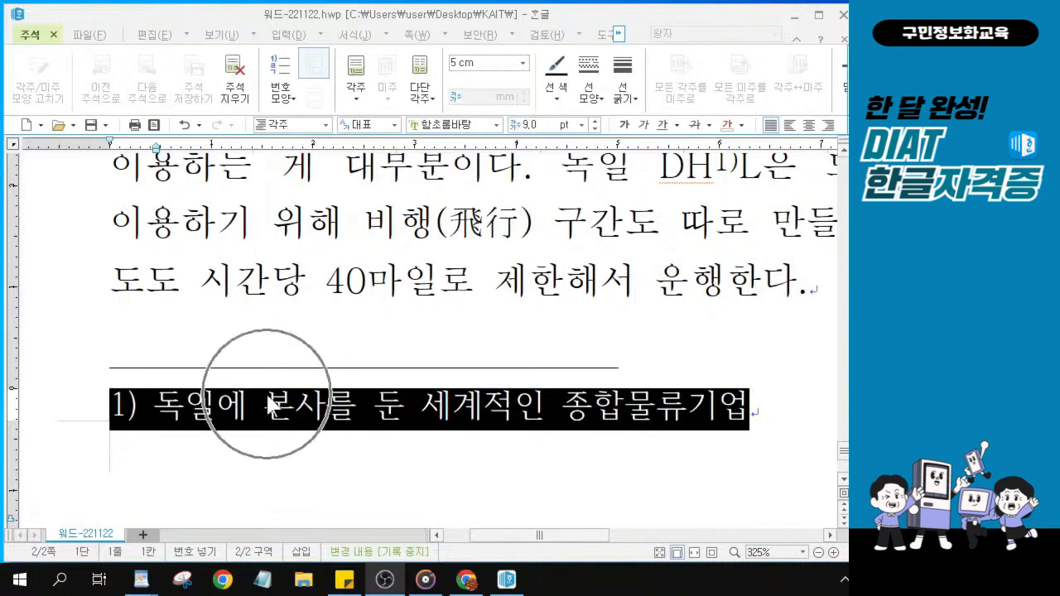
pyautogui.click(453, 126)
pyautogui.press('ctrl')
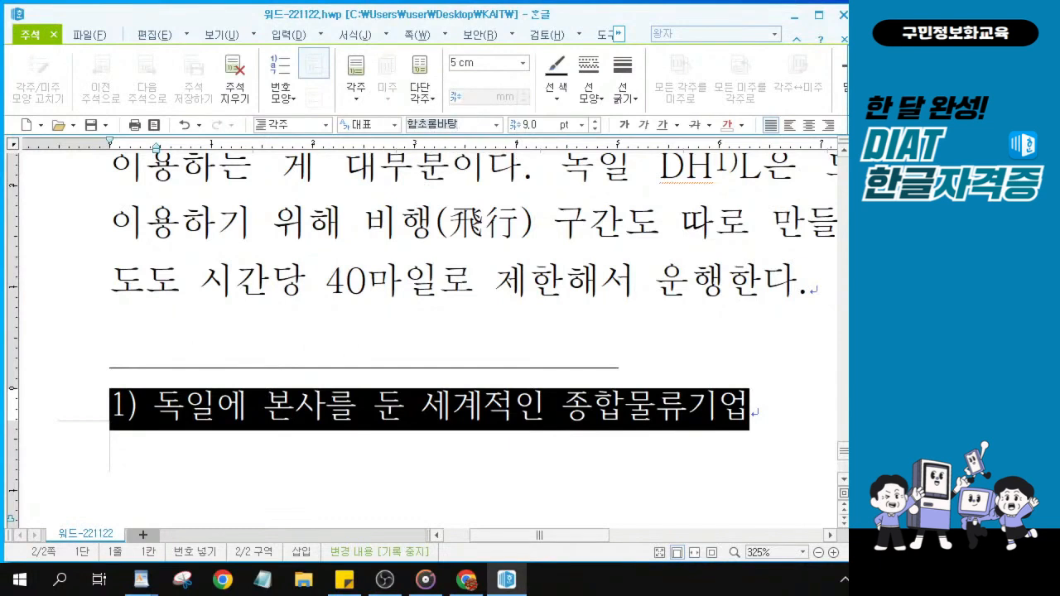
pyautogui.write('굴ㄹ')
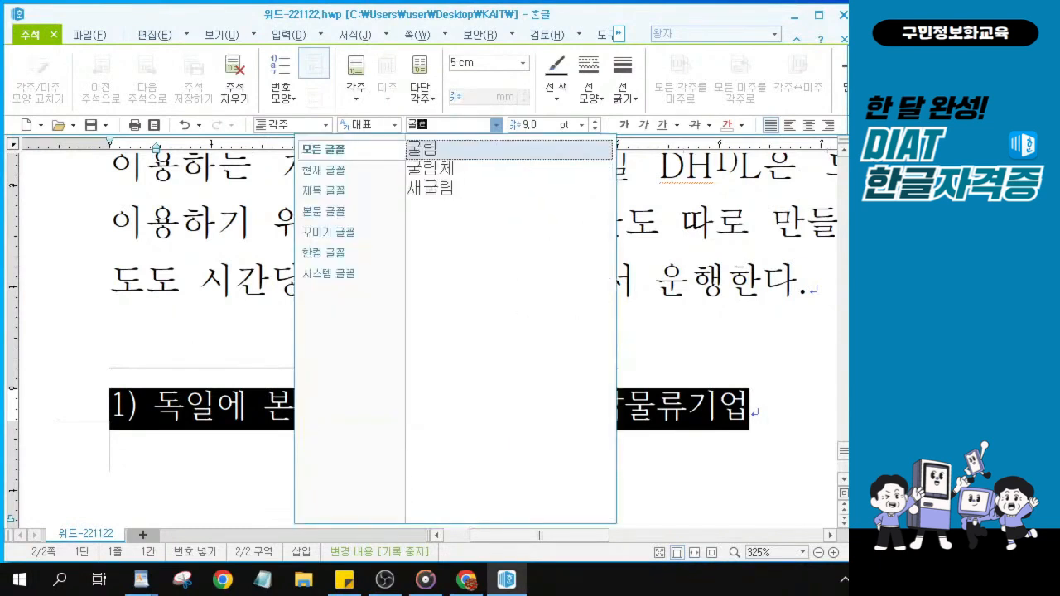
pyautogui.write('림ㅊㅔ')
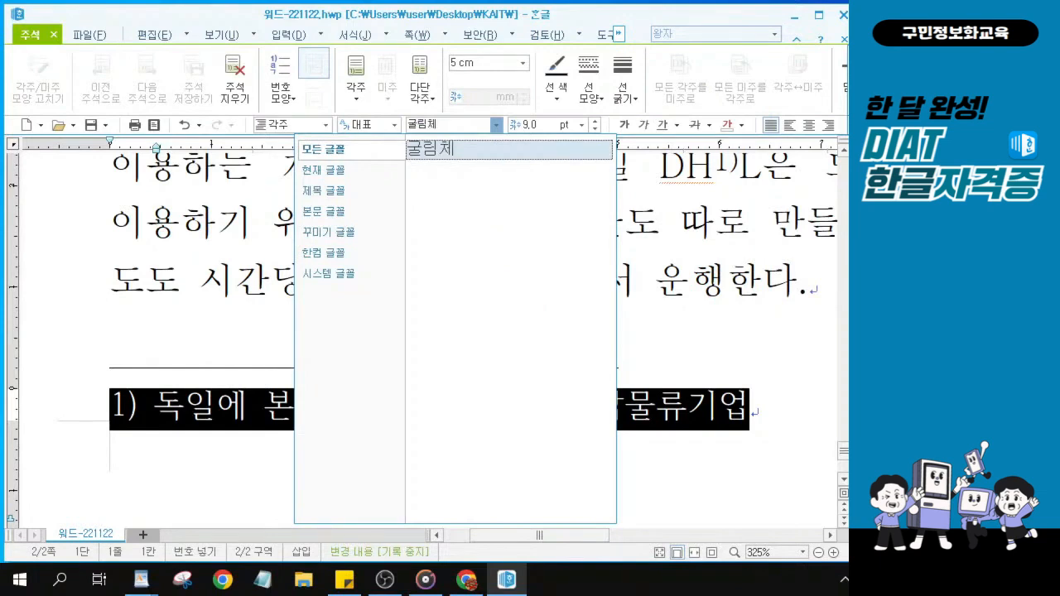
pyautogui.press('Return')
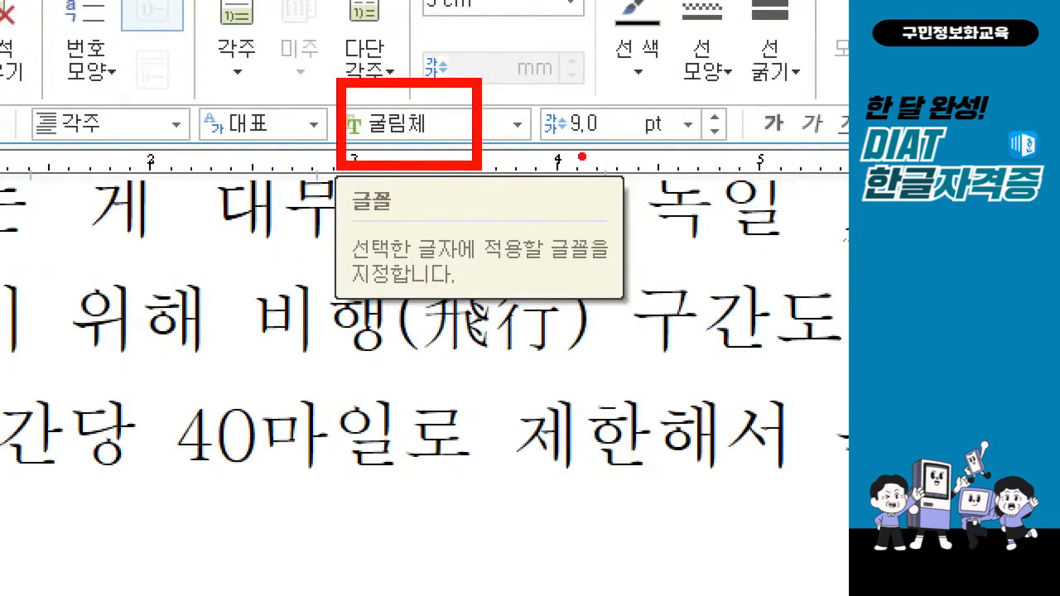
pyautogui.moveTo(568, 144); pyautogui.dragTo(626, 144)
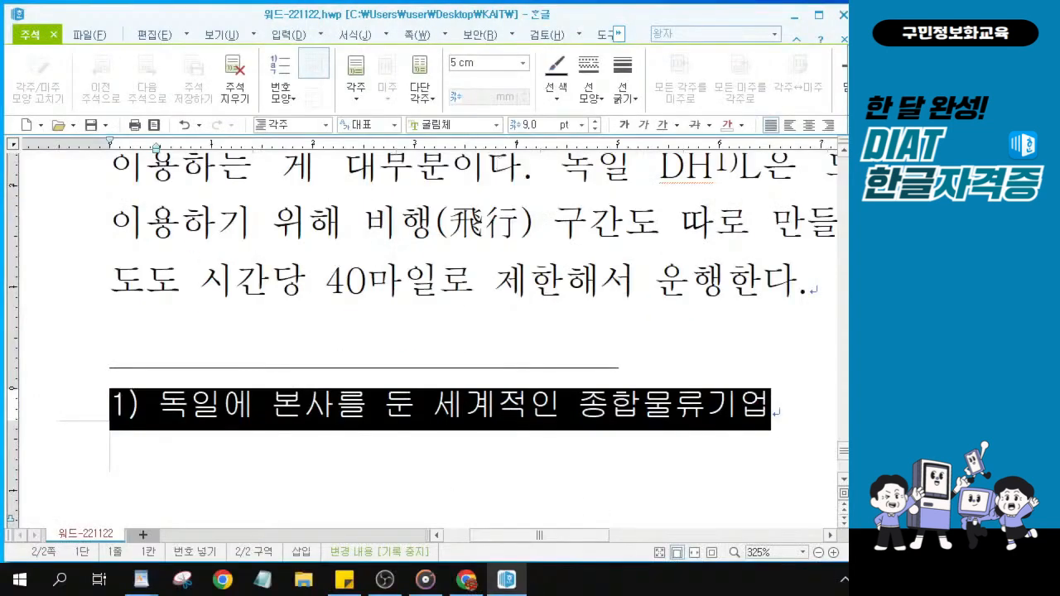
pyautogui.click(418, 411)
pyautogui.click(418, 411)
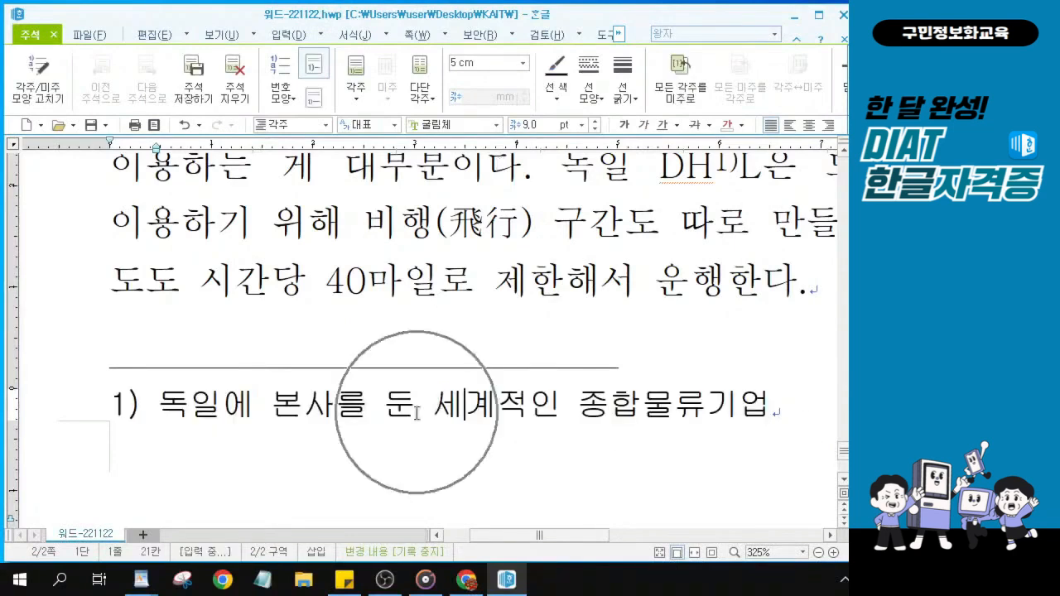
# Set the footnote number format to 가,나,다.
pyautogui.hotkey('alt', 'Tab')
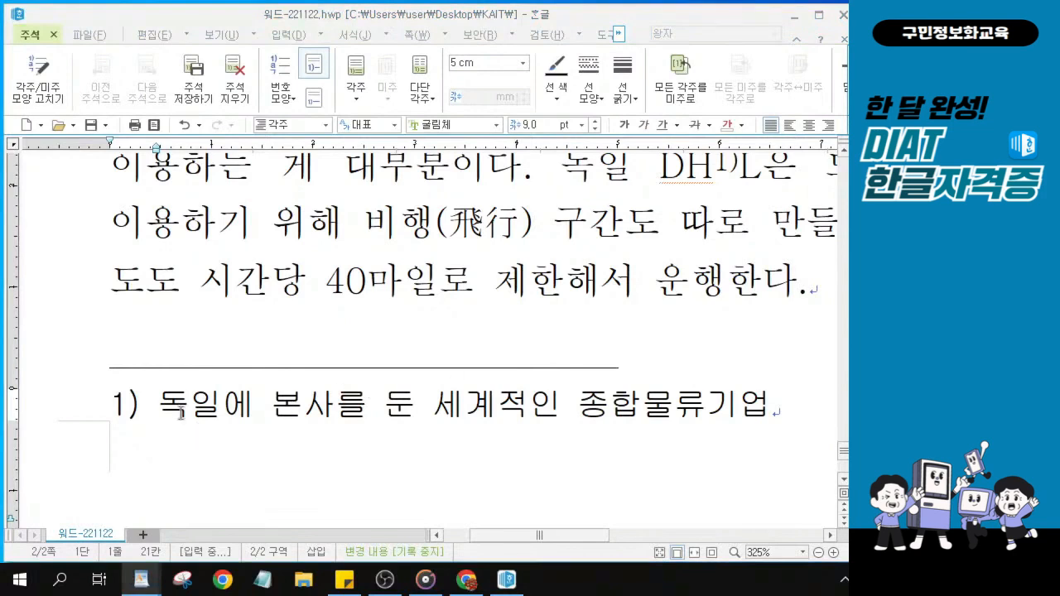
pyautogui.click(149, 406)
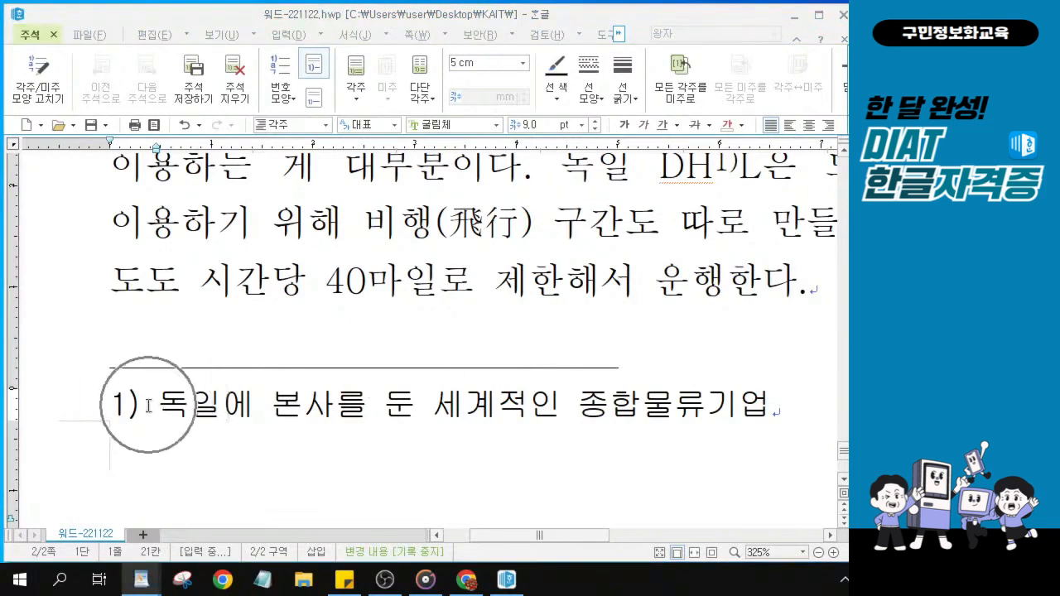
pyautogui.click(333, 410)
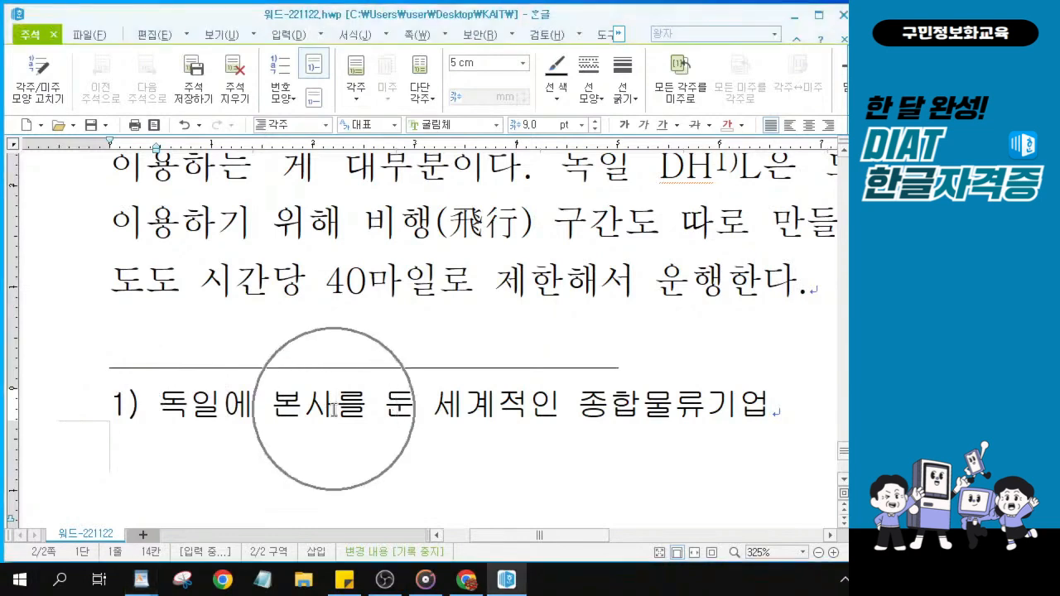
pyautogui.click(333, 409)
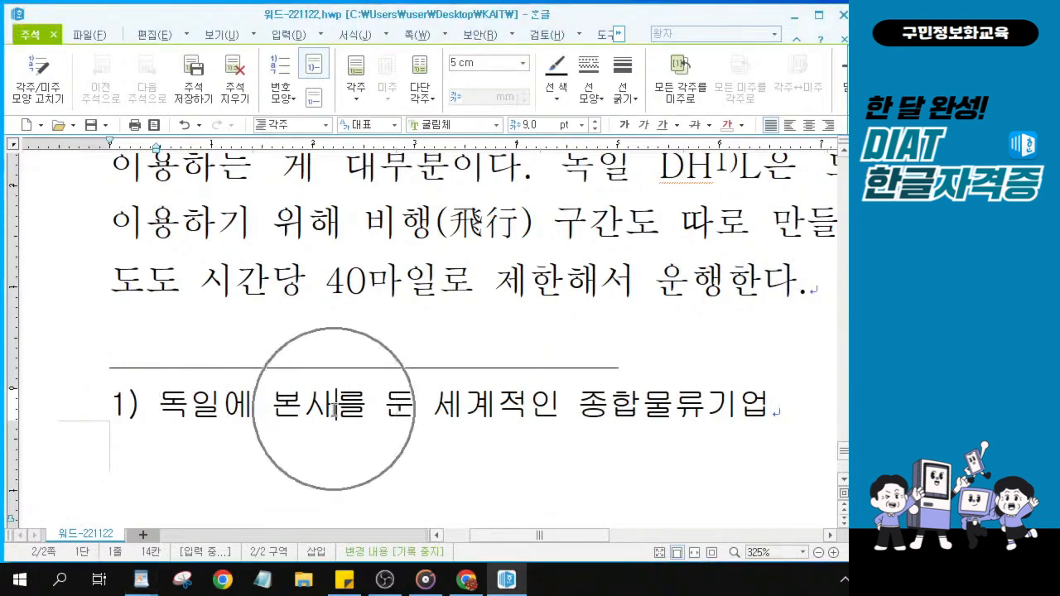
pyautogui.click(32, 104)
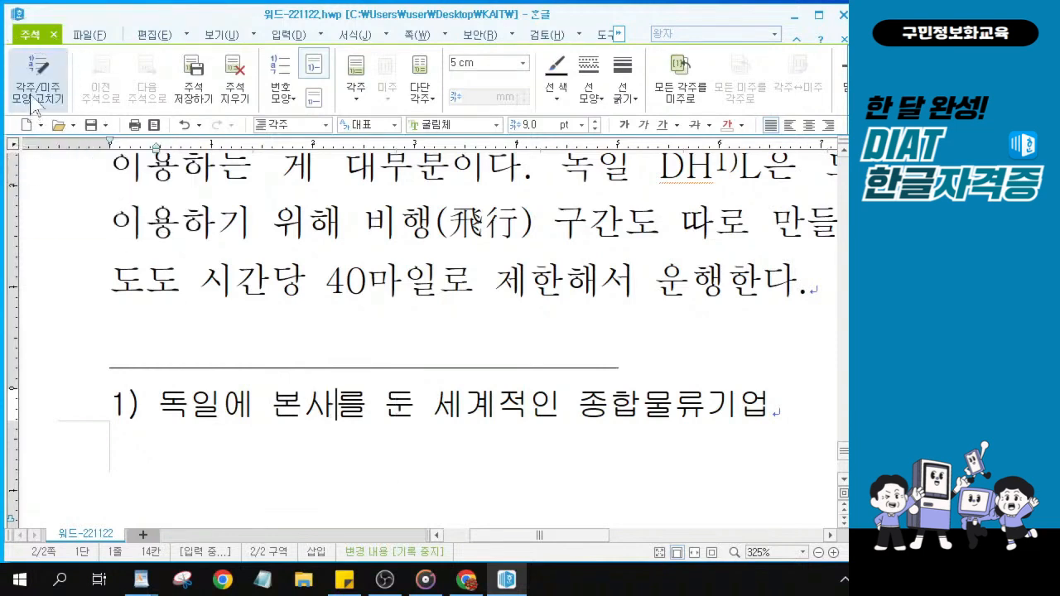
pyautogui.press('ctrl')
pyautogui.press('ctrl')
pyautogui.press('ctrl')
pyautogui.press('ctrl')
pyautogui.press('ctrl')
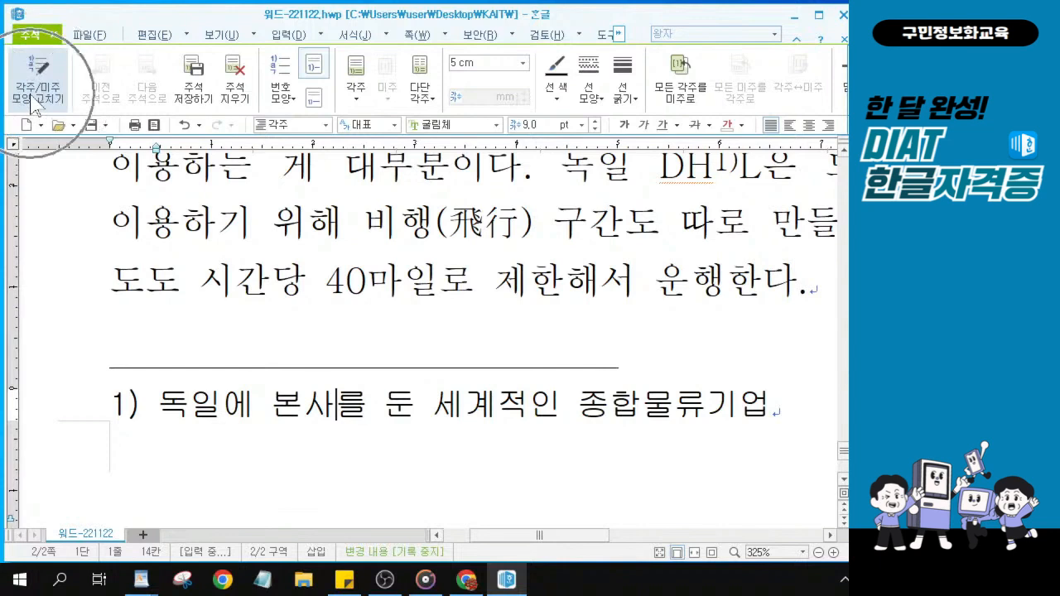
pyautogui.click(30, 96)
pyautogui.press('ctrl')
pyautogui.press('ctrl')
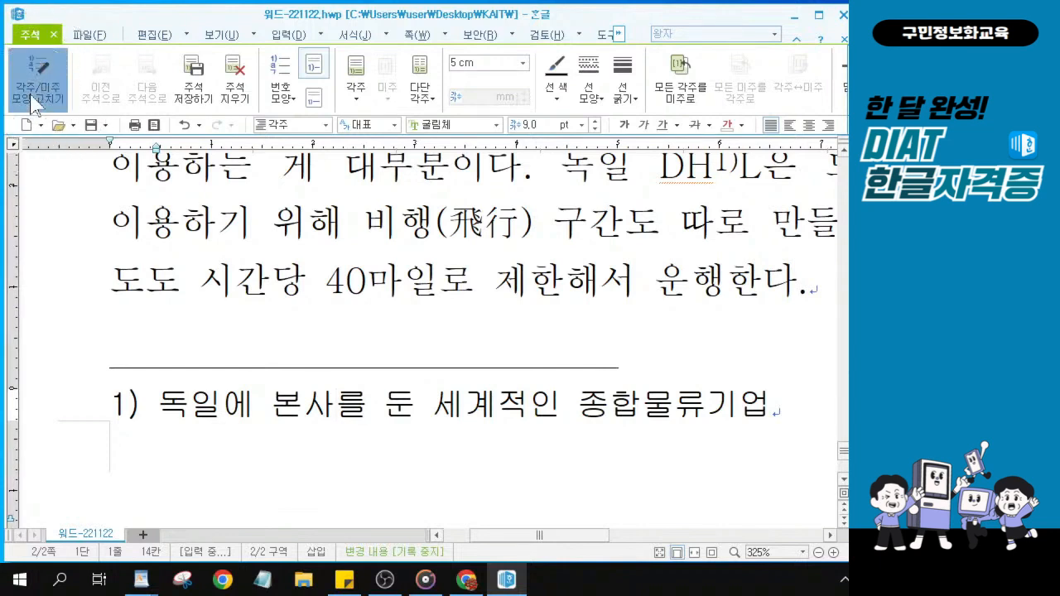
pyautogui.press('ctrl')
pyautogui.press('ctrl')
pyautogui.press('ctrl')
pyautogui.press('ctrl')
pyautogui.click(33, 103)
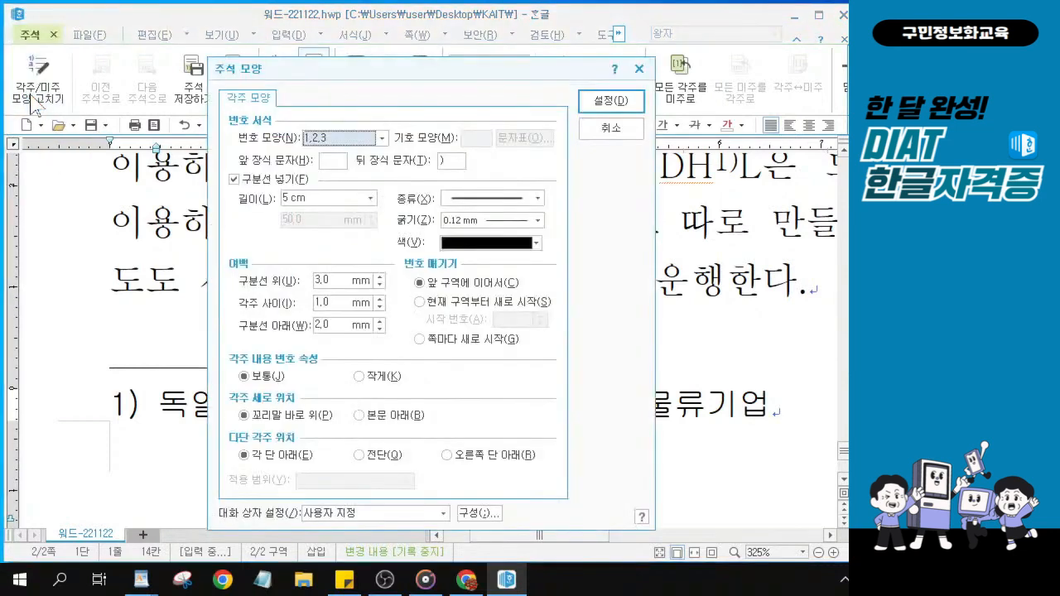
pyautogui.click(381, 138)
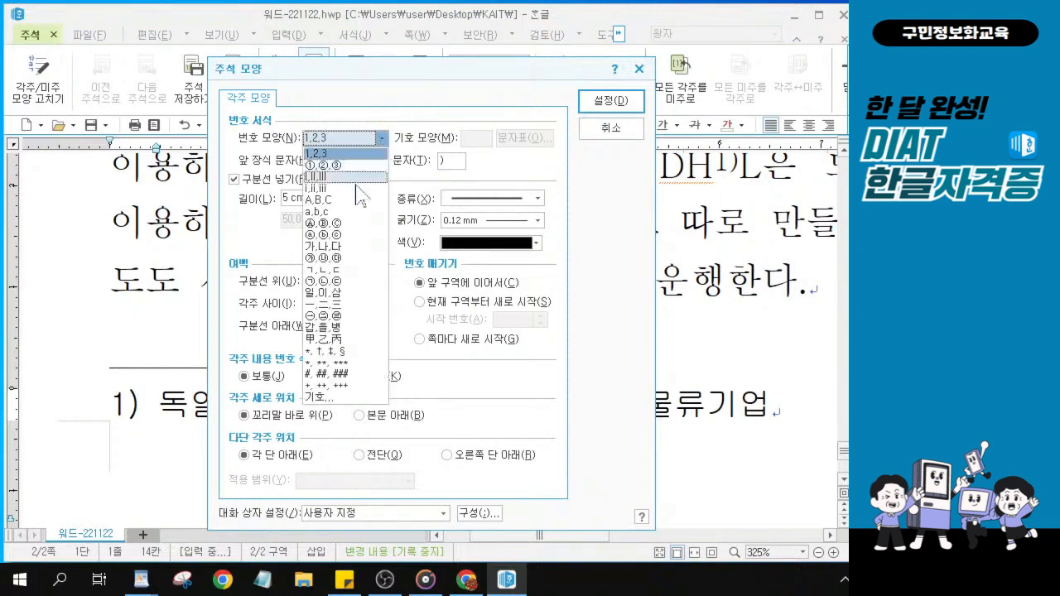
pyautogui.press('alt')
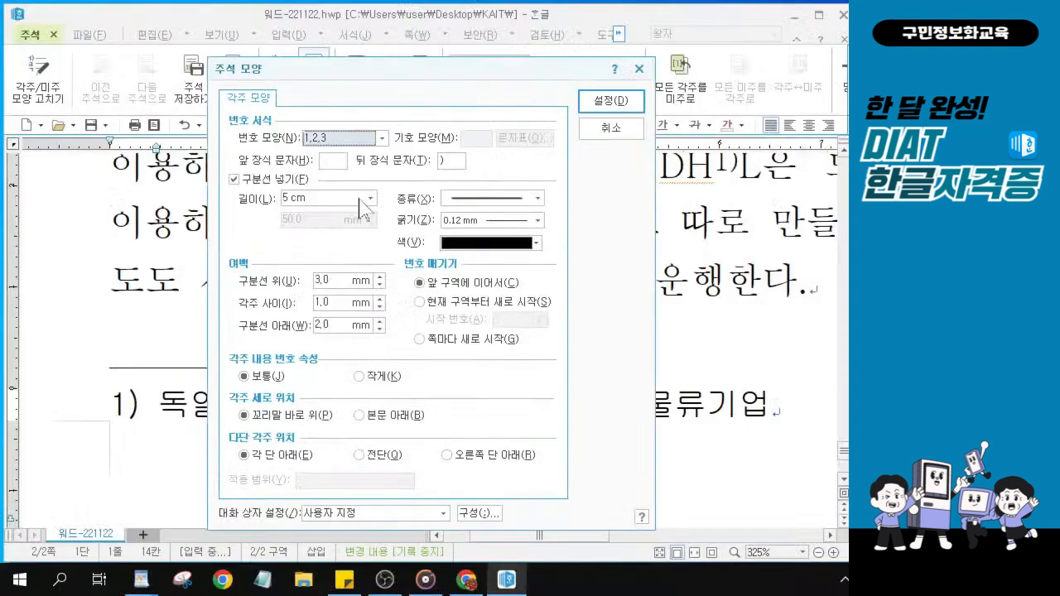
pyautogui.click(435, 17)
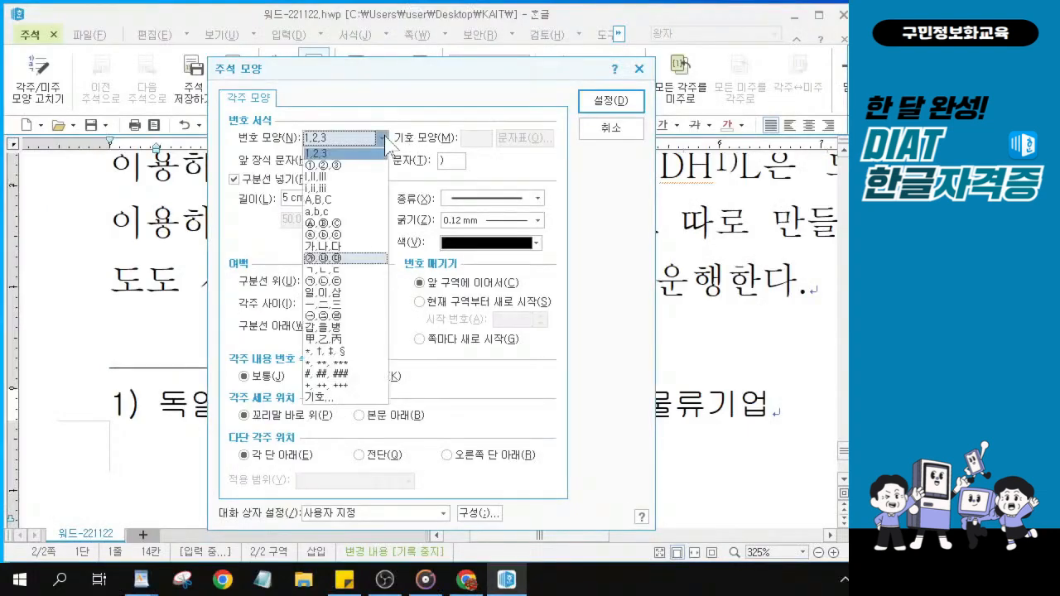
pyautogui.click(356, 246)
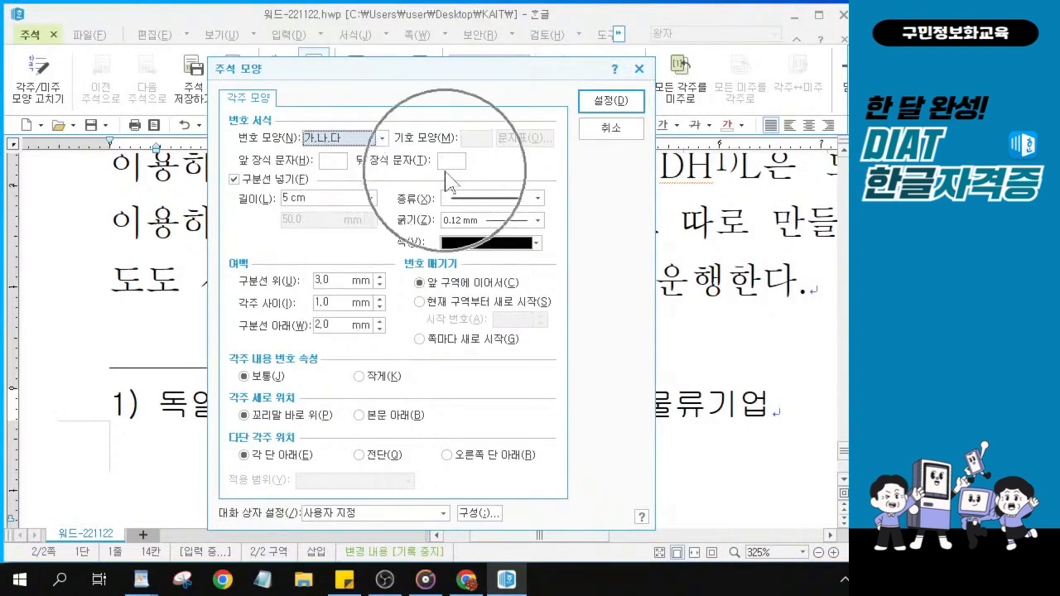
pyautogui.click(617, 108)
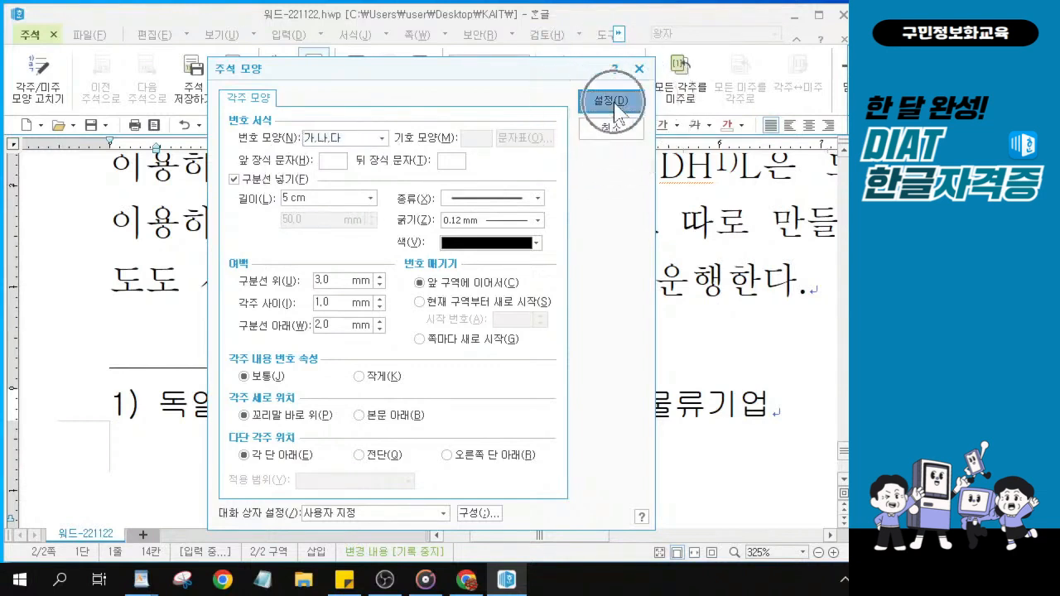
pyautogui.click(617, 108)
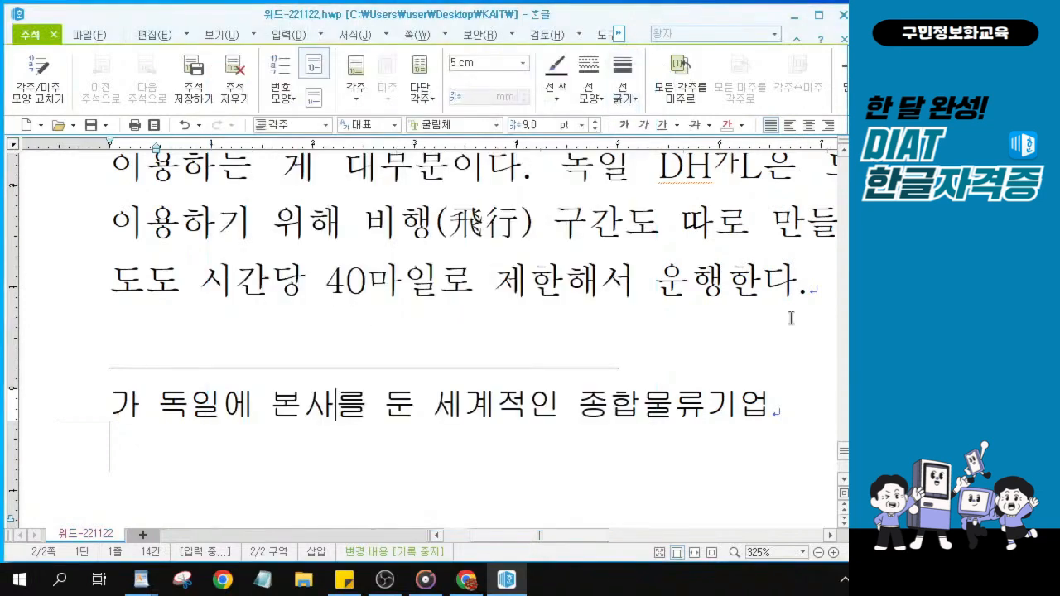
# Set the footnote number format to the circled ㉮,㉯,㉰ style and leave footnote editing.
pyautogui.click(845, 80)
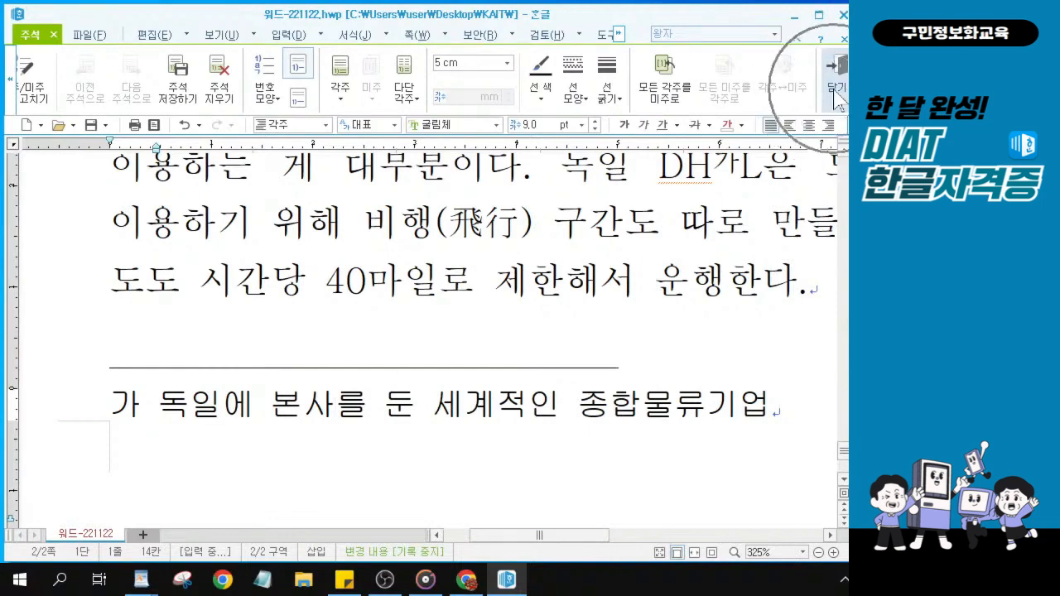
pyautogui.click(420, 403)
pyautogui.click(31, 83)
pyautogui.click(382, 138)
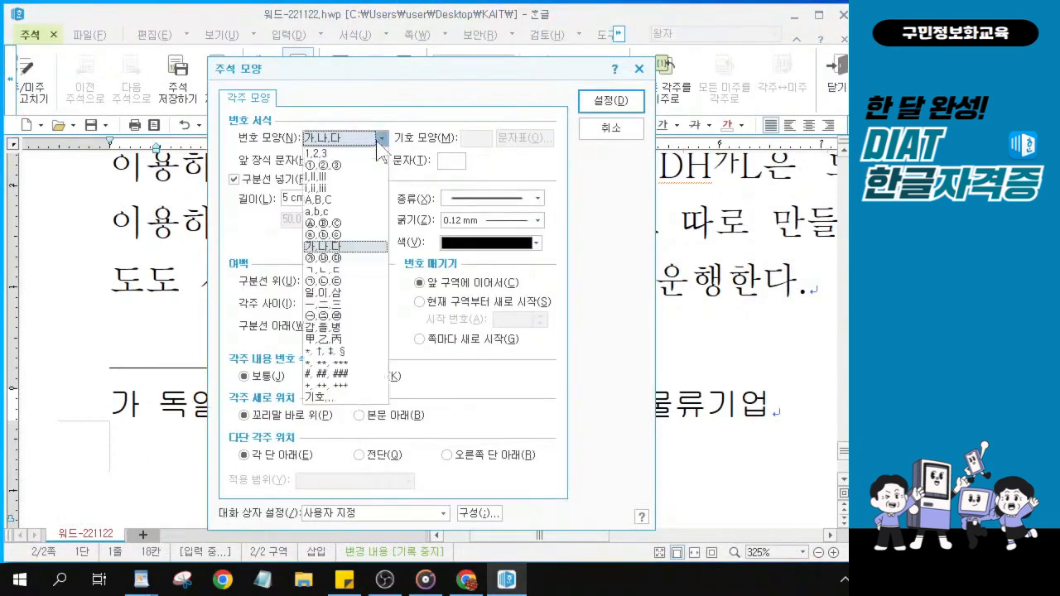
pyautogui.click(331, 258)
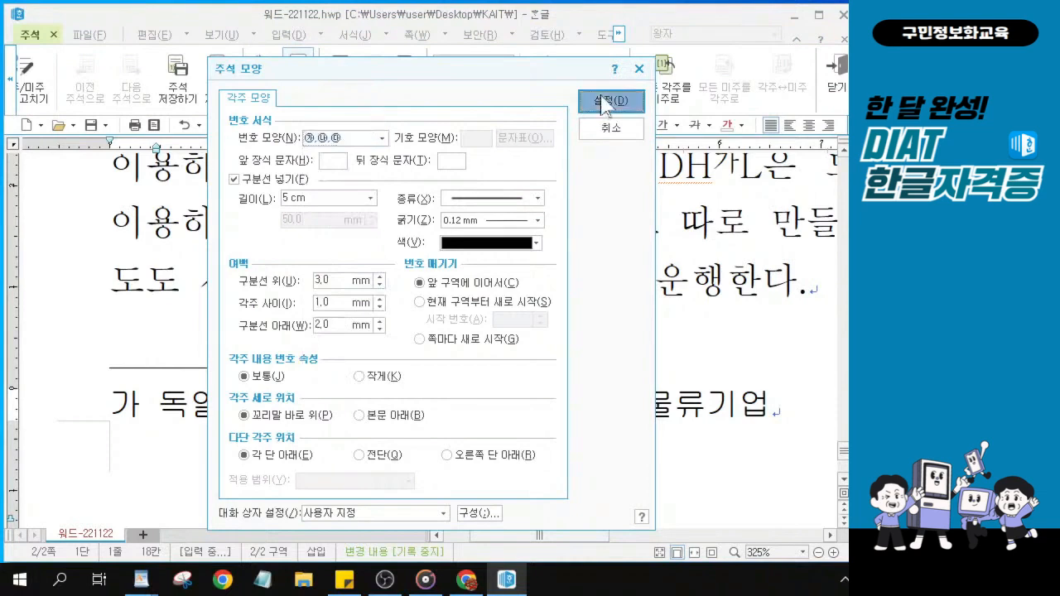
pyautogui.click(611, 100)
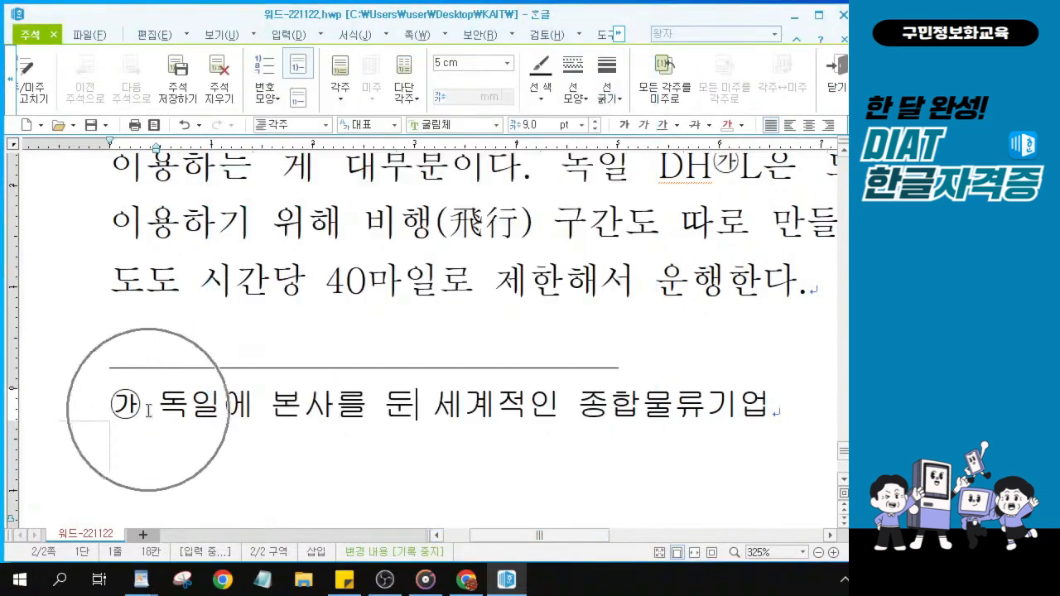
pyautogui.click(838, 83)
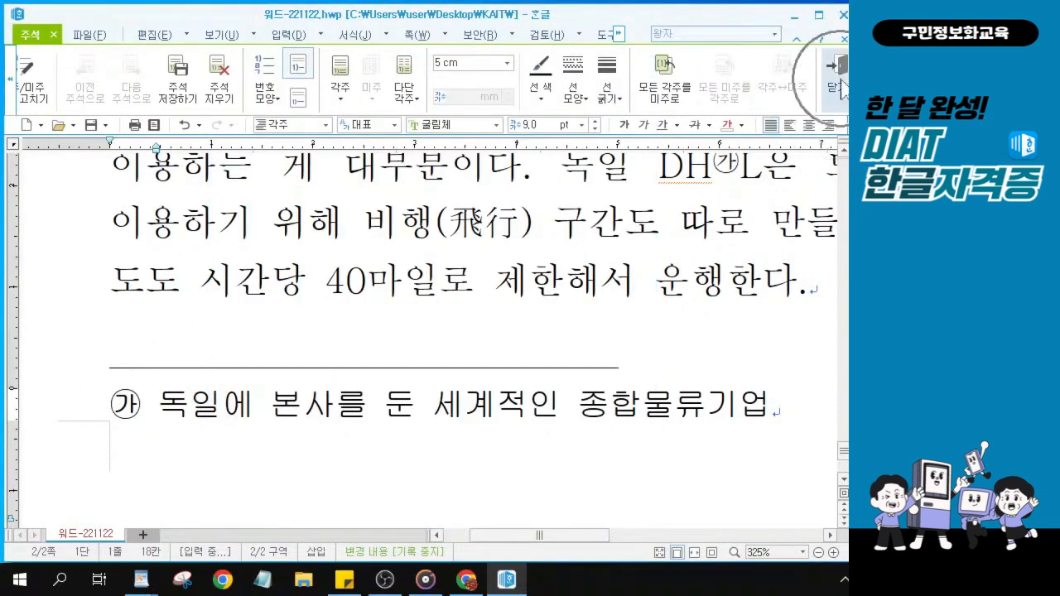
pyautogui.click(838, 83)
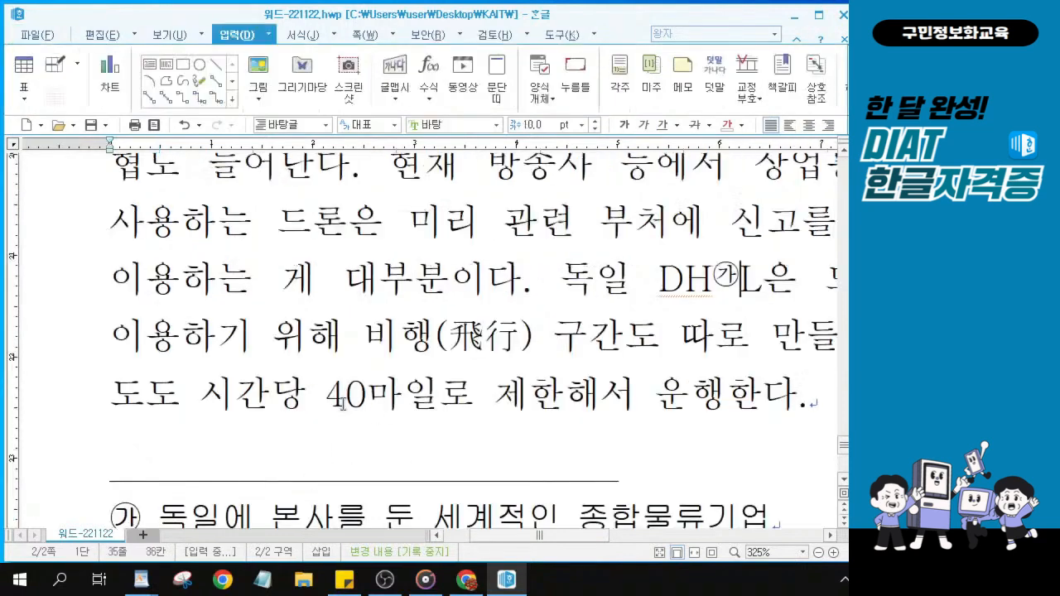
# Insert a column break after the final body sentence ending in 운행한다. to continue in the second column.
pyautogui.keyDown('ctrl'); pyautogui.scroll(-2, 344, 401); pyautogui.keyUp('ctrl')
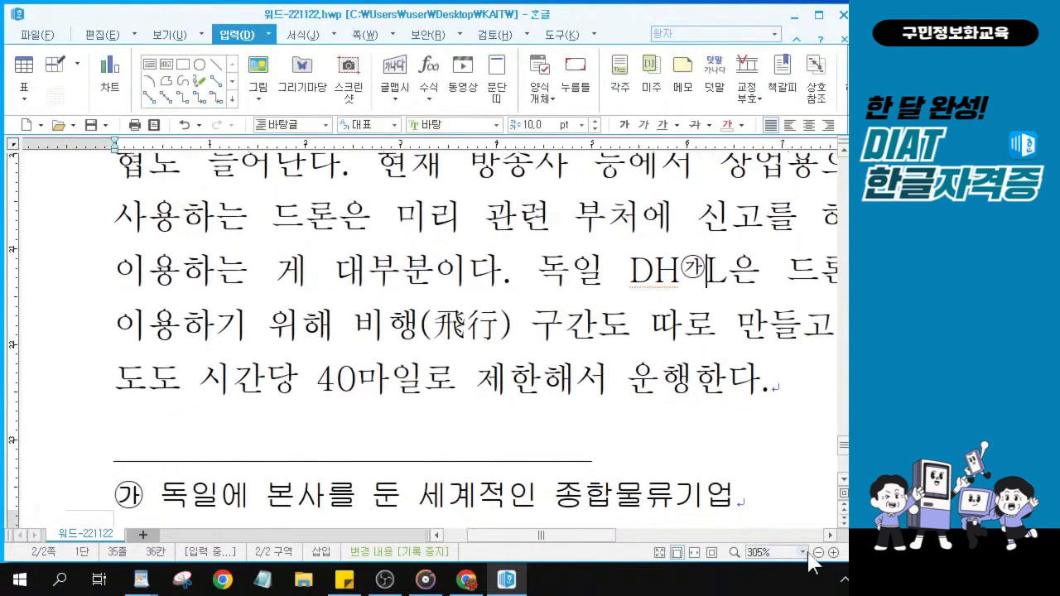
pyautogui.click(802, 552)
pyautogui.click(768, 461)
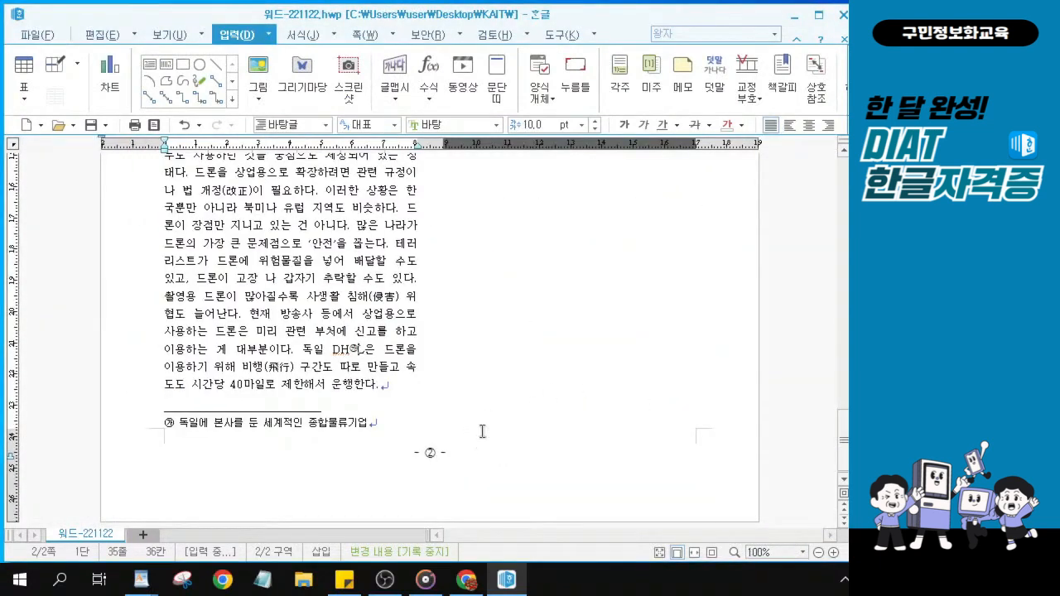
pyautogui.click(388, 386)
pyautogui.click(389, 386)
pyautogui.click(388, 385)
pyautogui.click(388, 385)
pyautogui.click(389, 385)
pyautogui.click(388, 386)
pyautogui.click(388, 385)
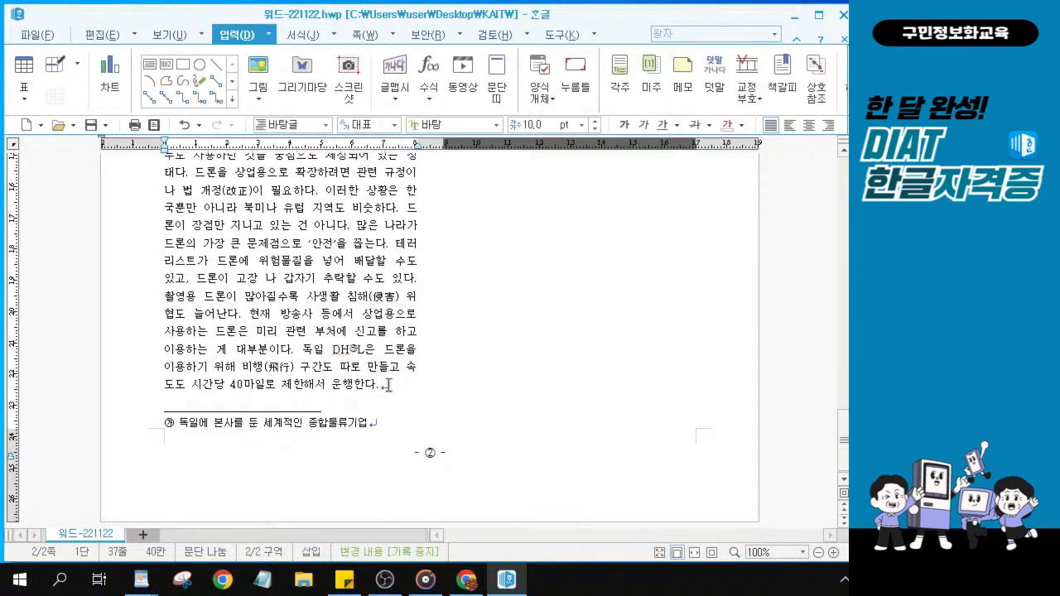
pyautogui.hotkey('ctrl', 'shift', 'Return')
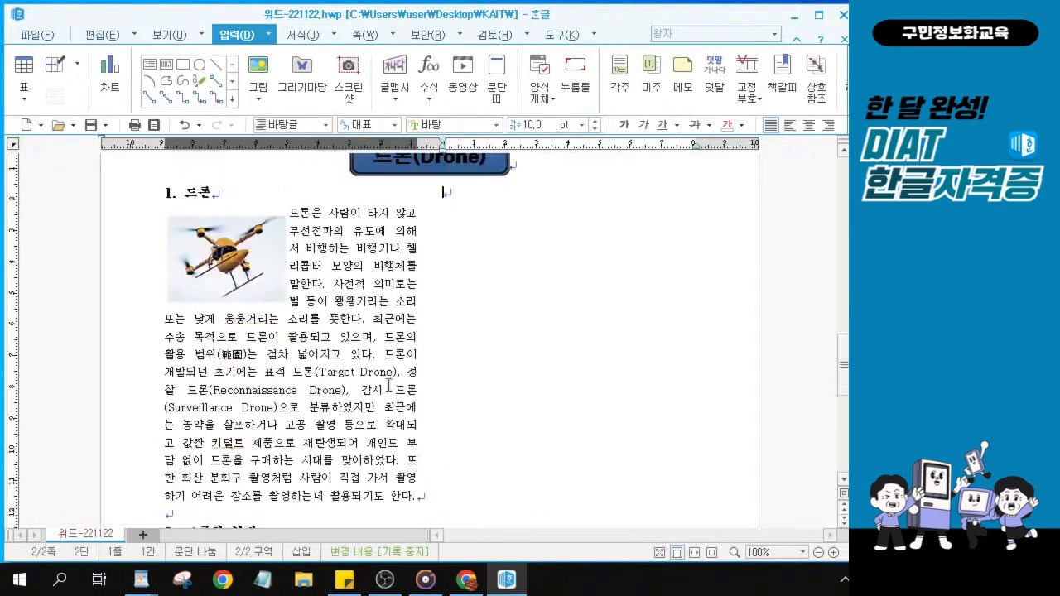
pyautogui.click(465, 201)
pyautogui.scroll(1, 466, 201)
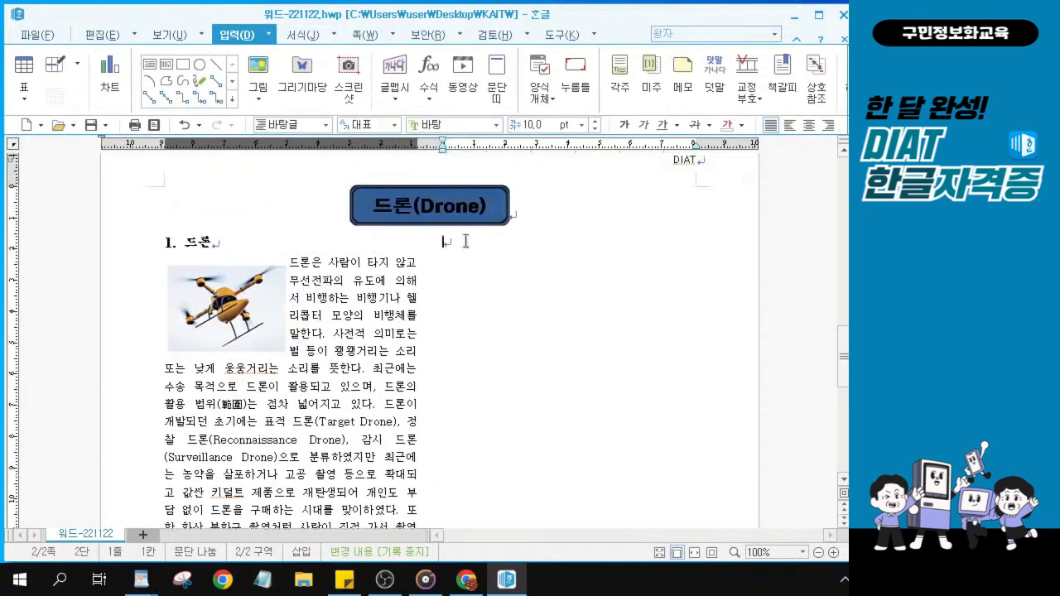
# Add an empty paragraph below the first line at the top of the second column.
pyautogui.click(466, 241)
pyautogui.hotkey('alt', 'Tab')
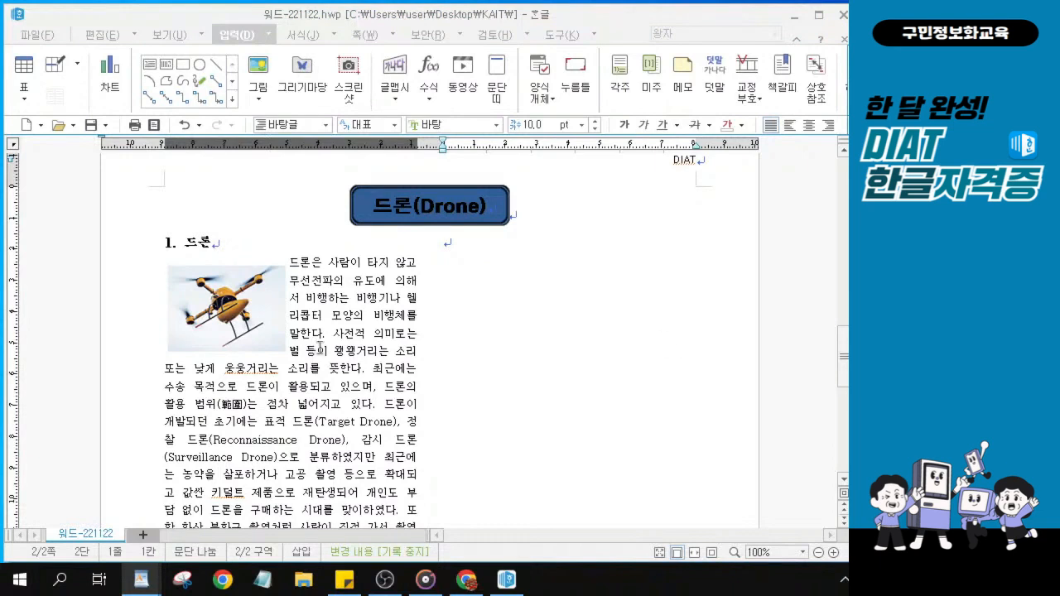
pyautogui.click(462, 243)
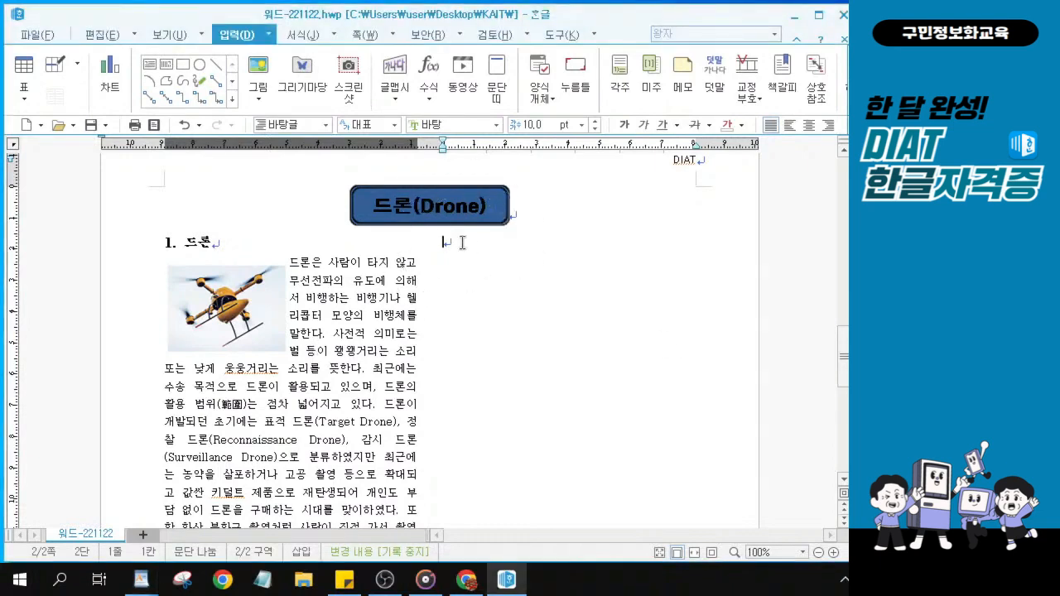
pyautogui.scroll(5, 462, 243)
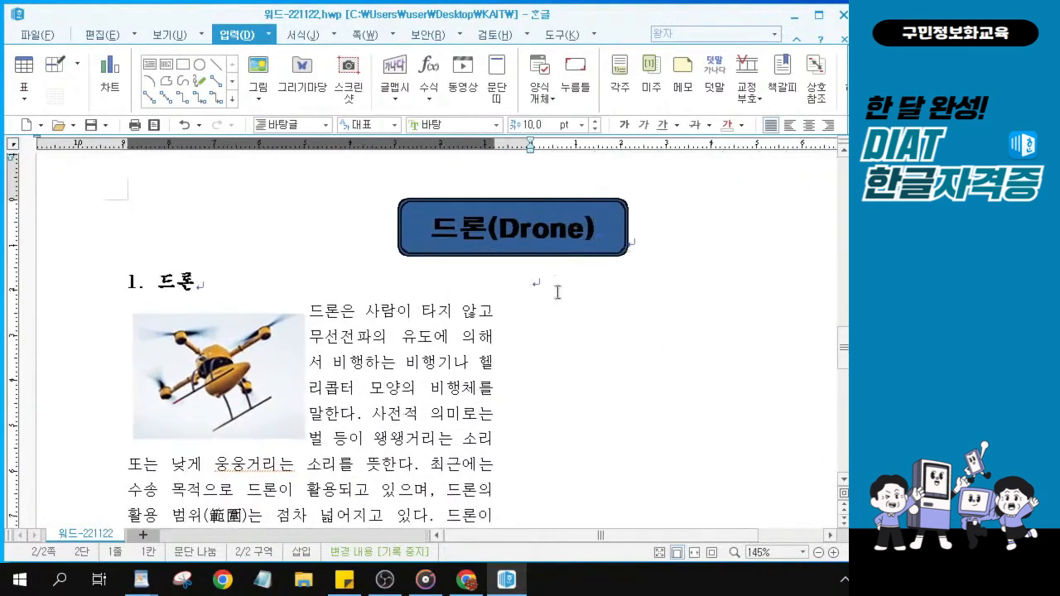
pyautogui.click(302, 373)
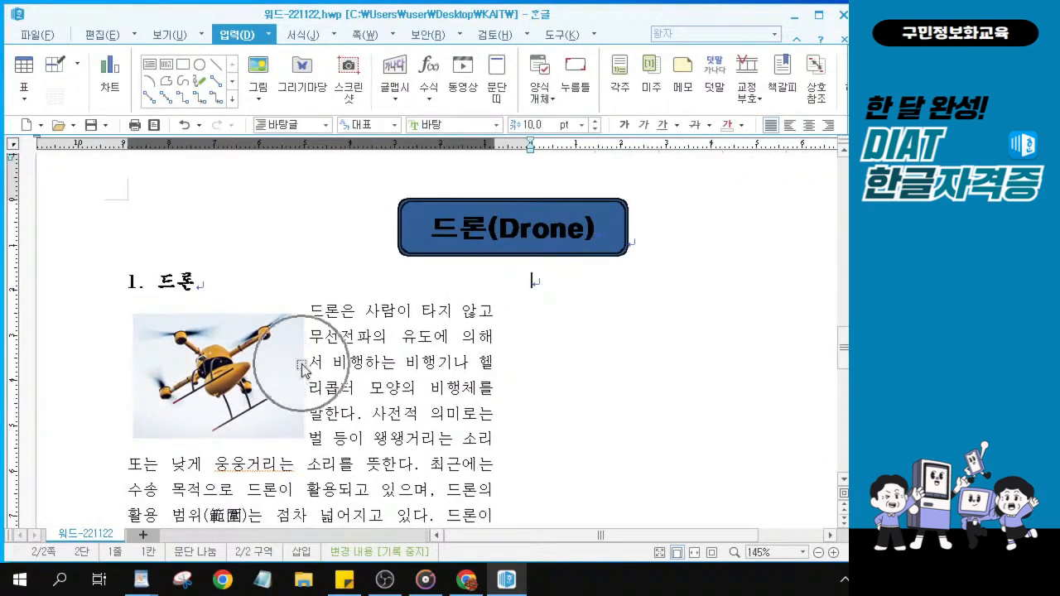
pyautogui.click(550, 280)
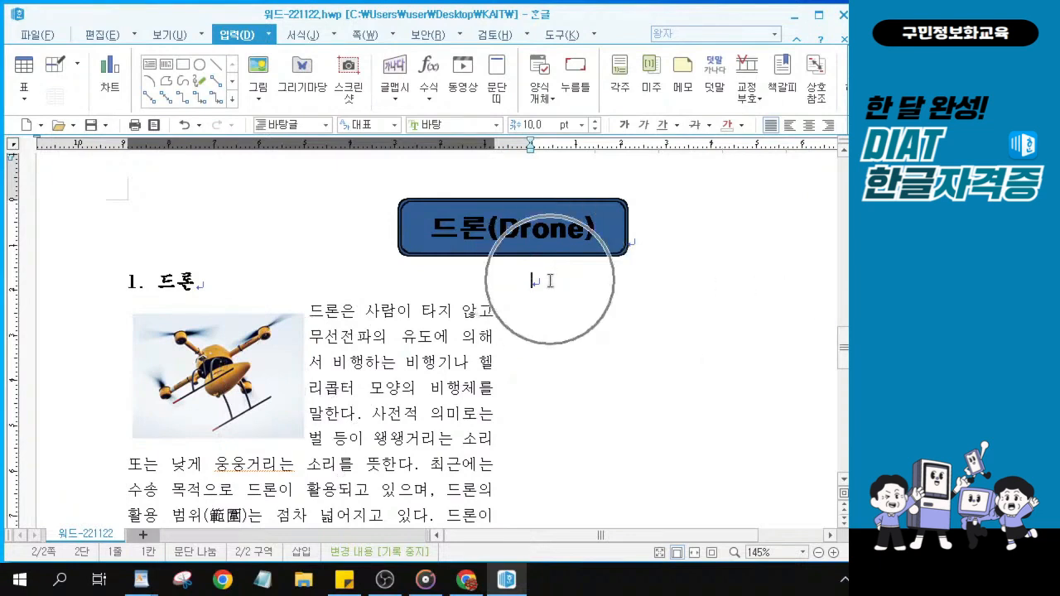
pyautogui.click(550, 280)
pyautogui.click(550, 280)
pyautogui.click(550, 280)
pyautogui.click(550, 280)
pyautogui.click(550, 280)
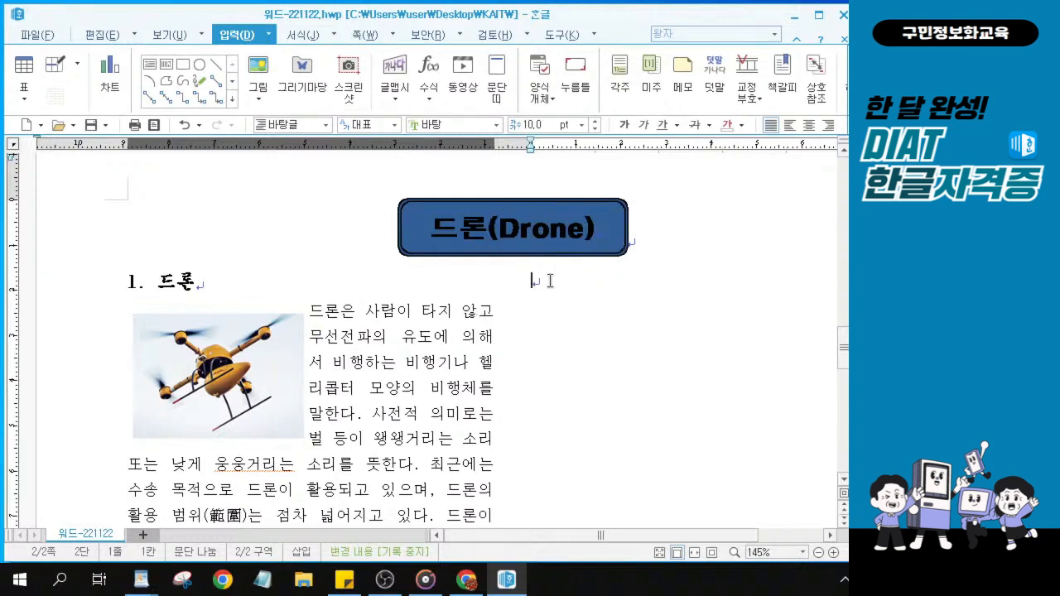
pyautogui.press('Return')
pyautogui.click(548, 320)
pyautogui.click(548, 320)
pyautogui.click(548, 320)
pyautogui.click(548, 320)
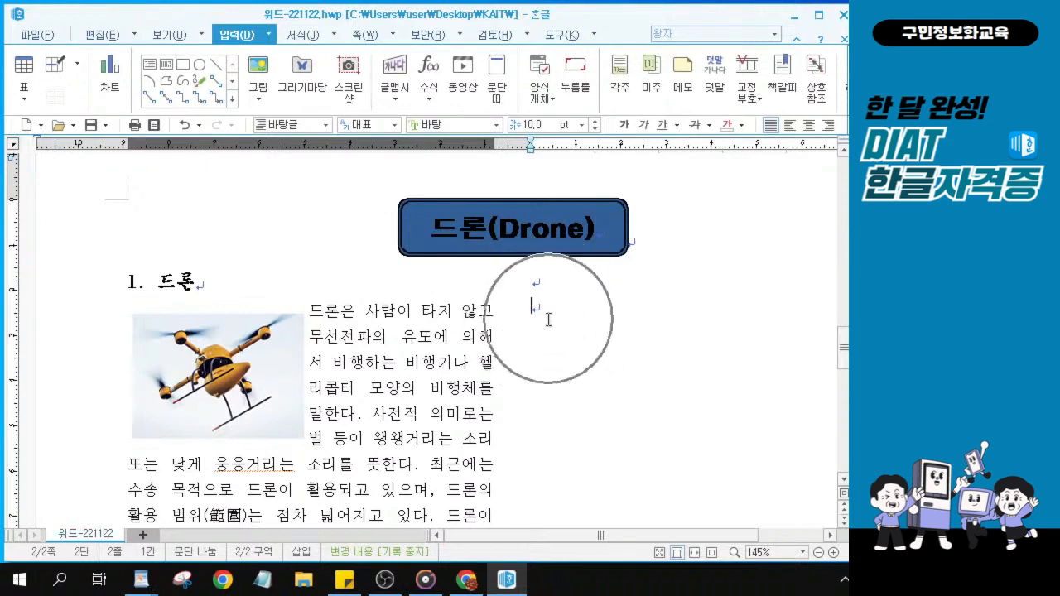
pyautogui.click(546, 319)
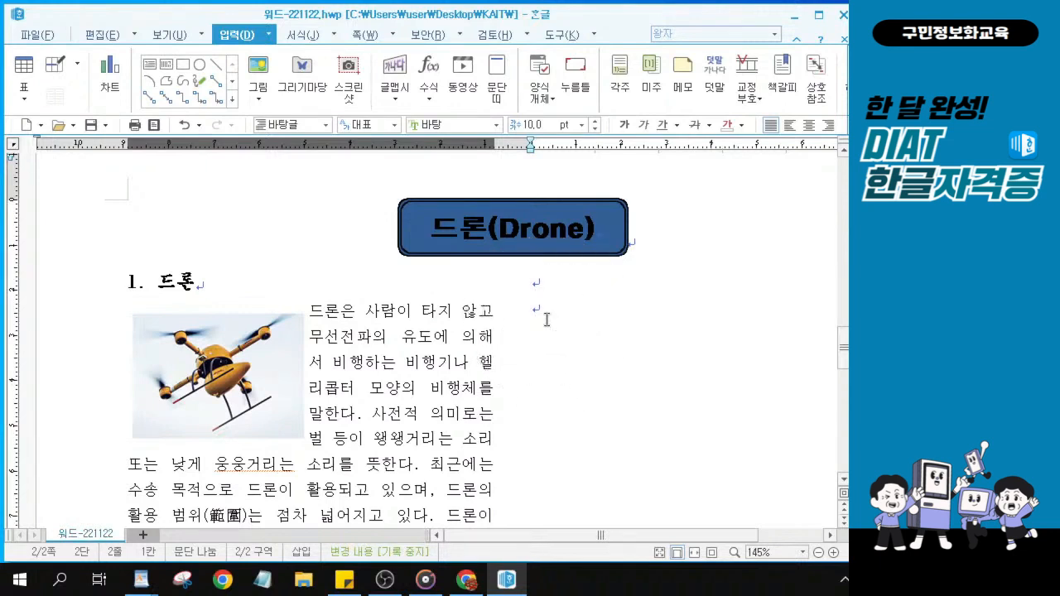
# Enter the title 무인이동체 시장전망 on the first line of the second column.
pyautogui.click(542, 280)
pyautogui.click(543, 280)
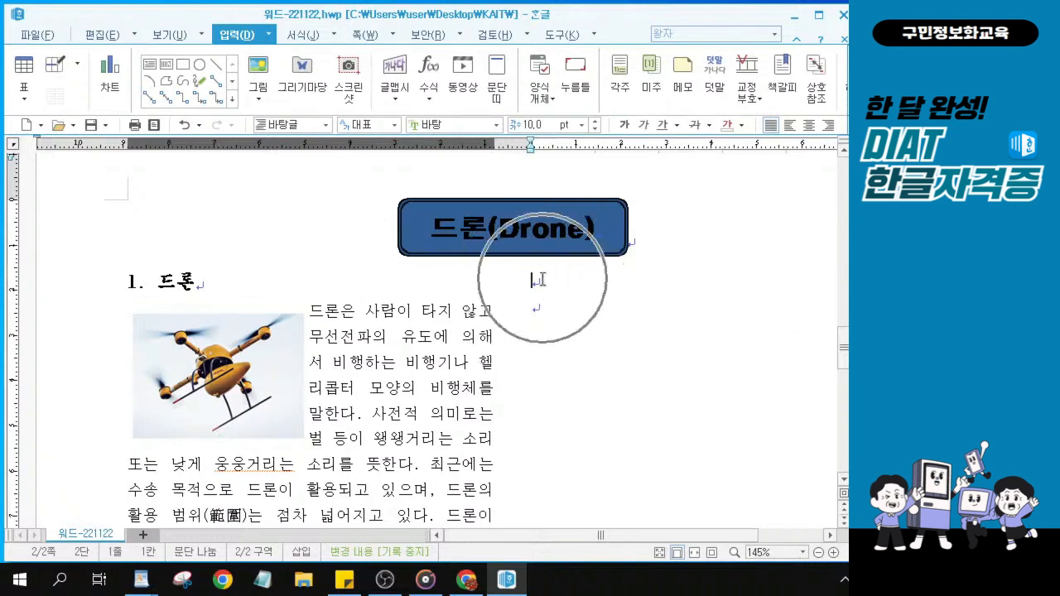
pyautogui.click(542, 281)
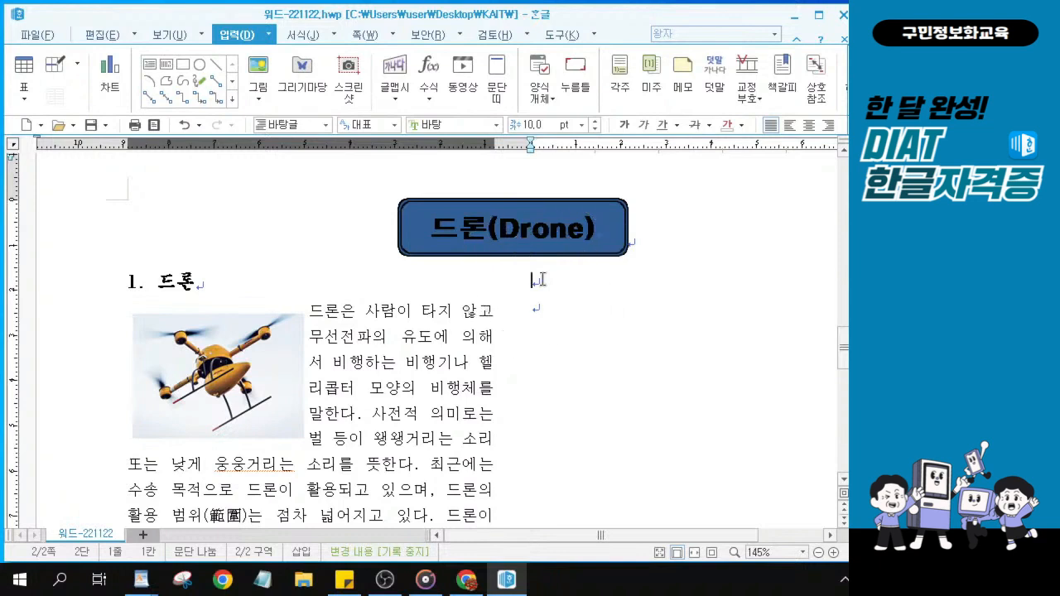
pyautogui.click(542, 281)
pyautogui.click(542, 281)
pyautogui.click(543, 281)
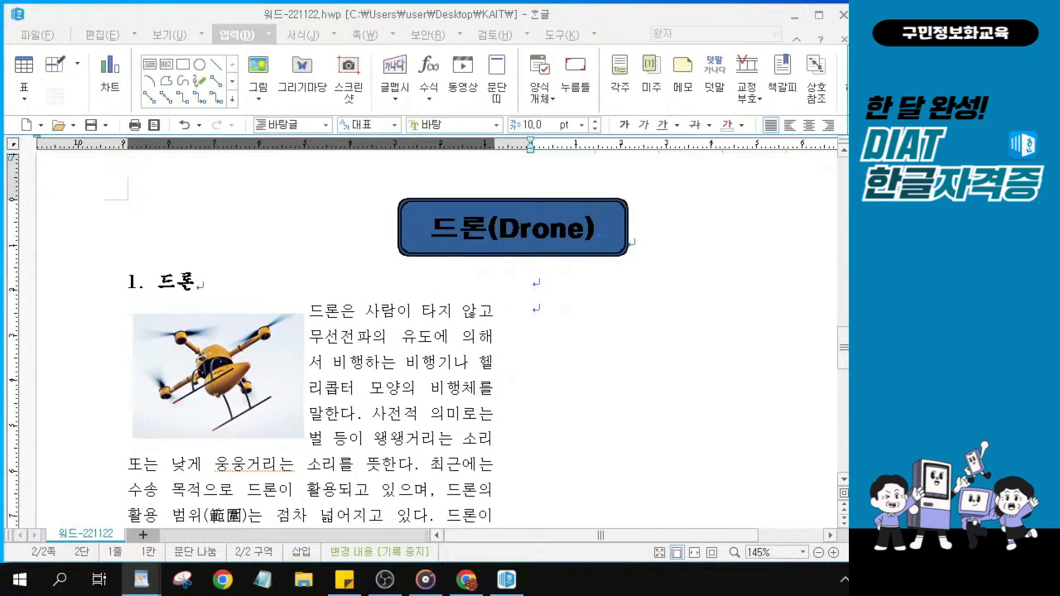
pyautogui.click(550, 286)
pyautogui.write('무')
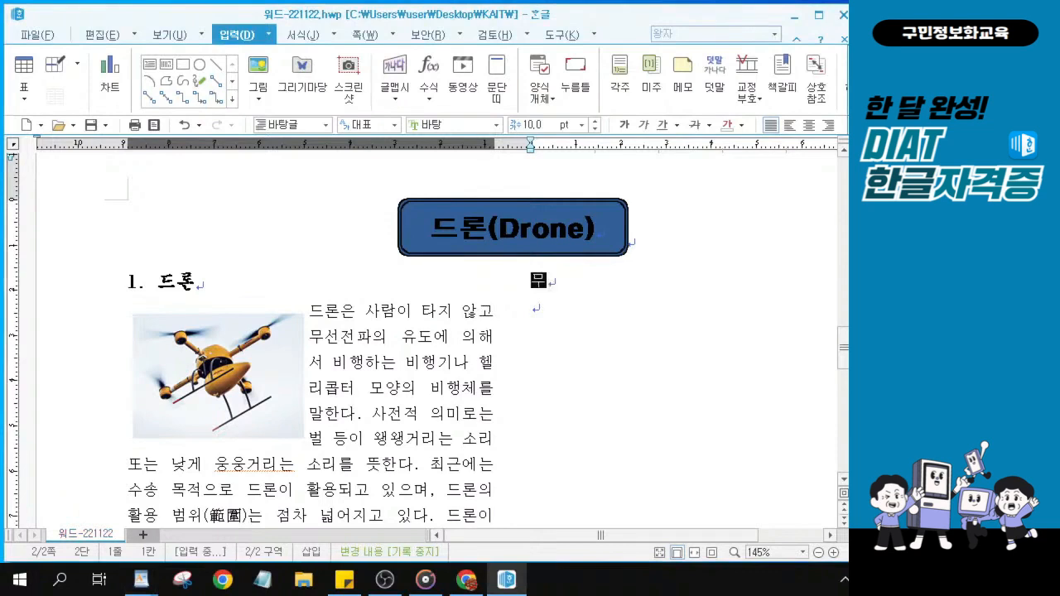
pyautogui.write('인이동체 ')
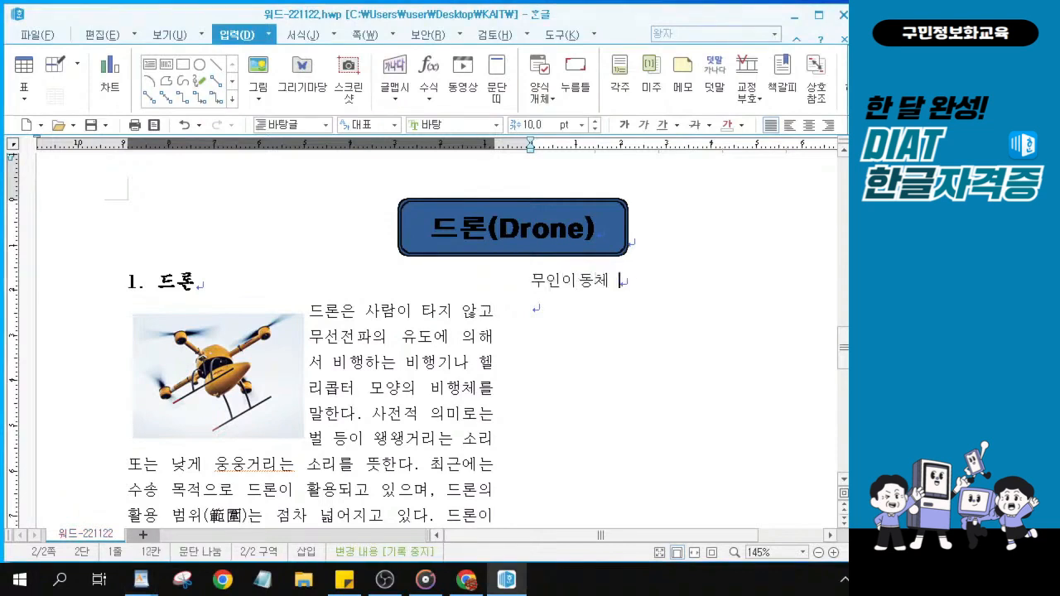
pyautogui.write('시장전망')
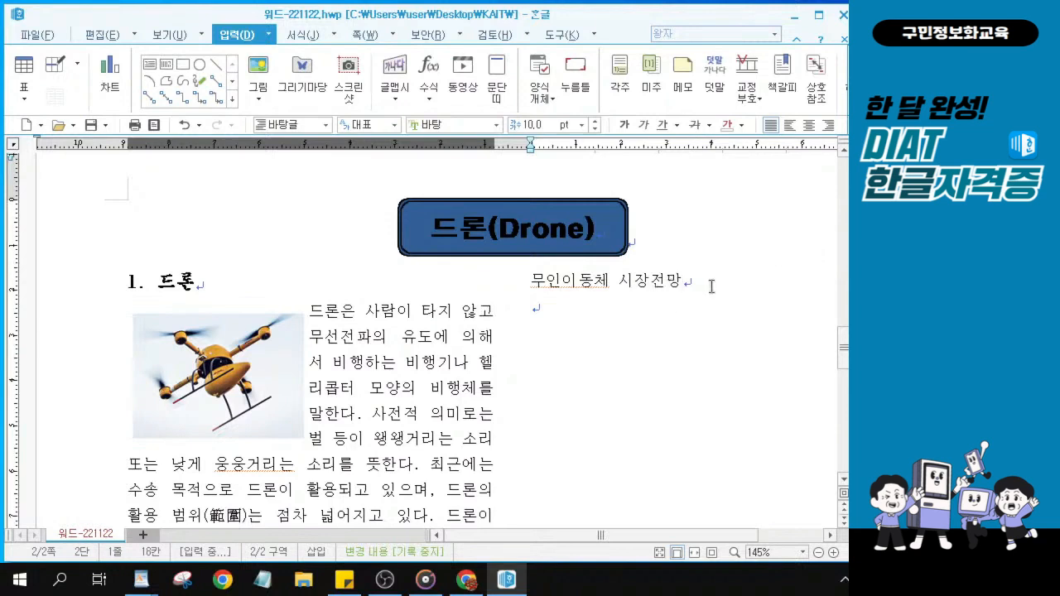
# Select the whole title text 무인이동체 시장전망 in the second column.
pyautogui.moveTo(621, 537); pyautogui.dragTo(689, 538)
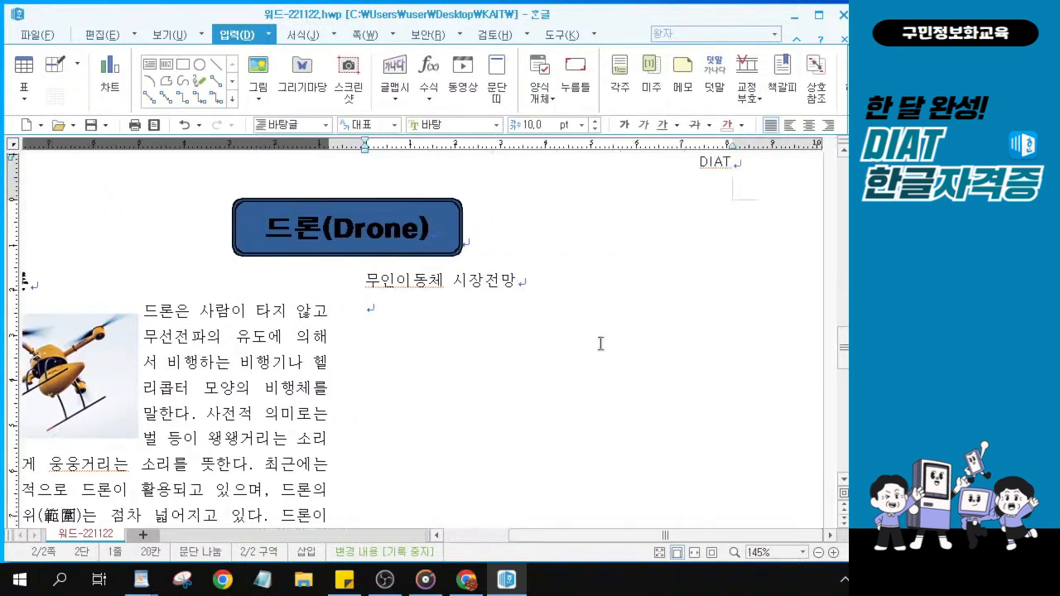
pyautogui.scroll(6, 600, 343)
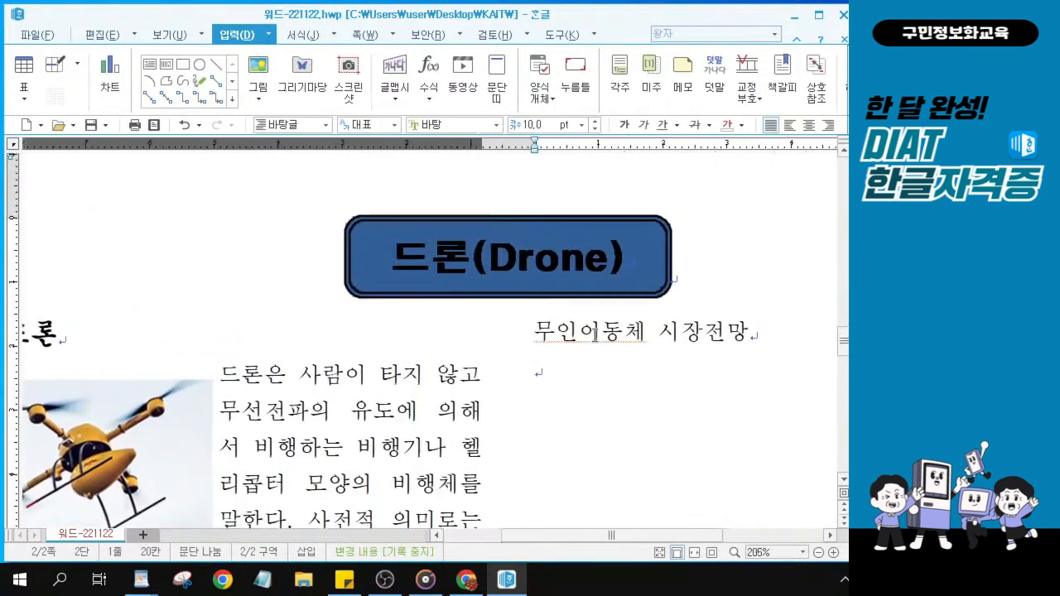
pyautogui.moveTo(607, 535); pyautogui.dragTo(664, 535)
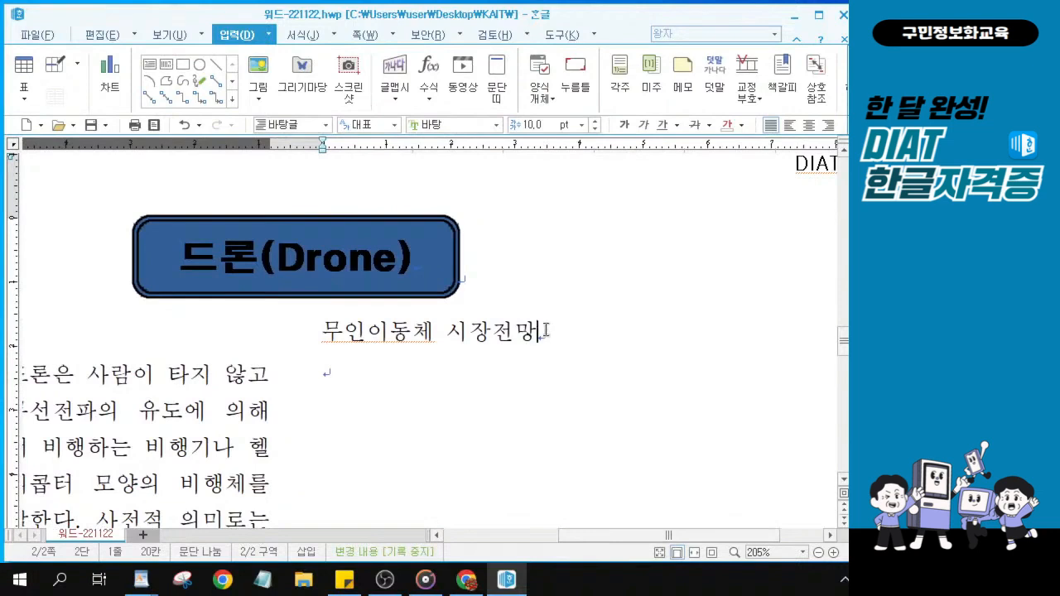
pyautogui.moveTo(543, 332); pyautogui.dragTo(323, 333)
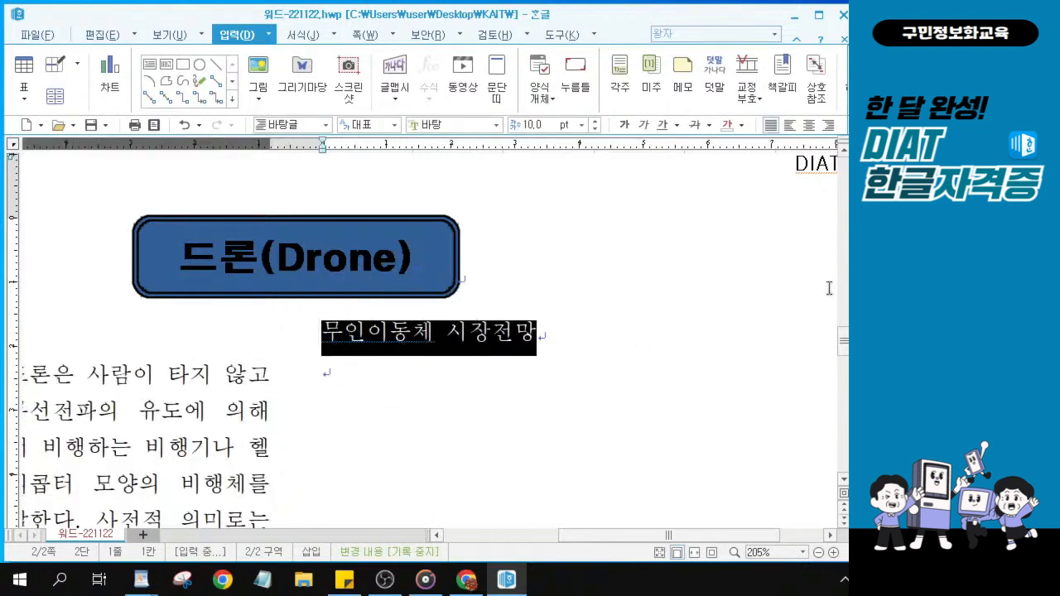
pyautogui.hotkey('alt', 'Tab')
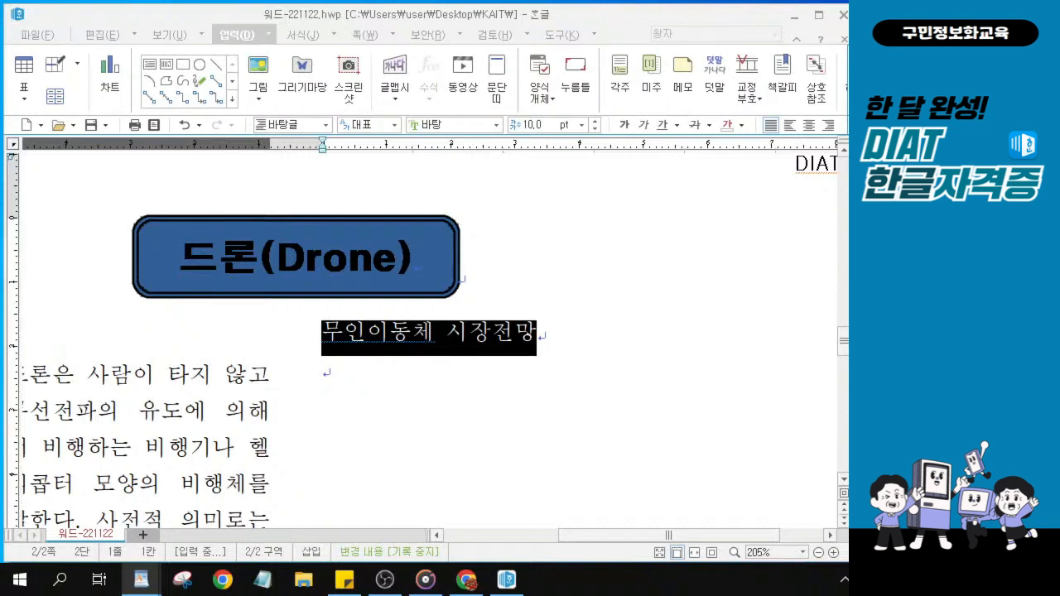
pyautogui.press('ctrl')
pyautogui.press('ctrl')
pyautogui.click(429, 125)
pyautogui.press('ctrl')
pyautogui.press('ctrl')
pyautogui.press('BackSpace')
pyautogui.press('BackSpace')
pyautogui.write('중')
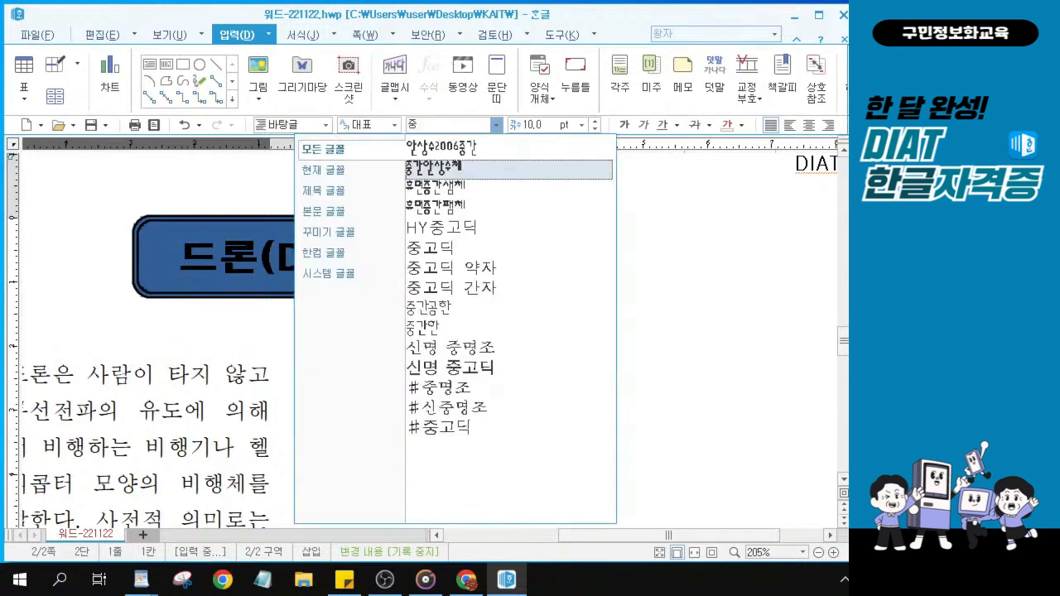
pyautogui.press('ctrl')
pyautogui.press('ctrl')
pyautogui.press('ctrl')
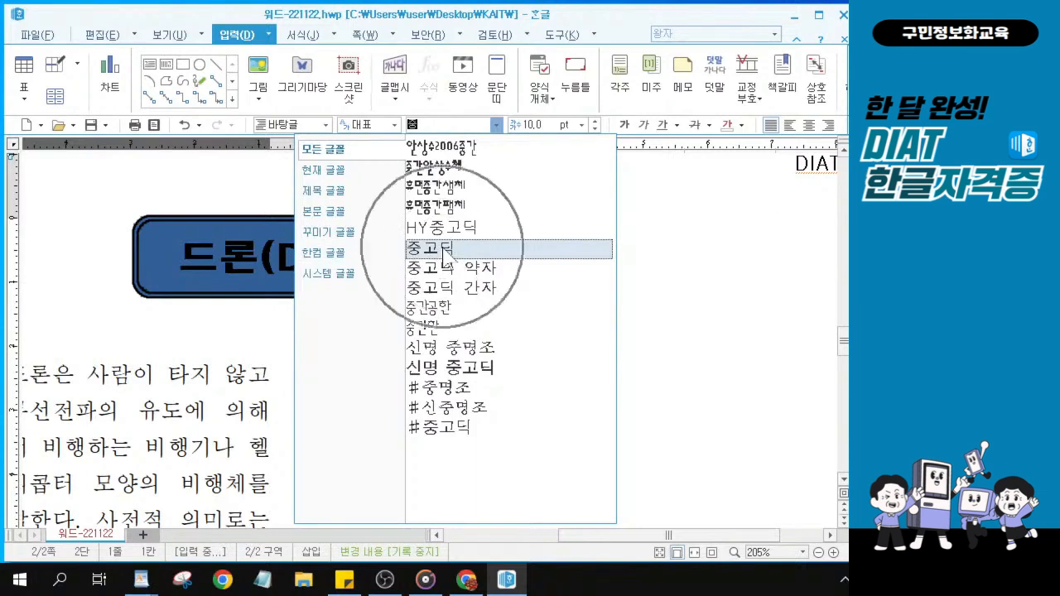
pyautogui.press('ctrl')
pyautogui.press('ctrl')
pyautogui.press('ctrl')
pyautogui.press('ctrl')
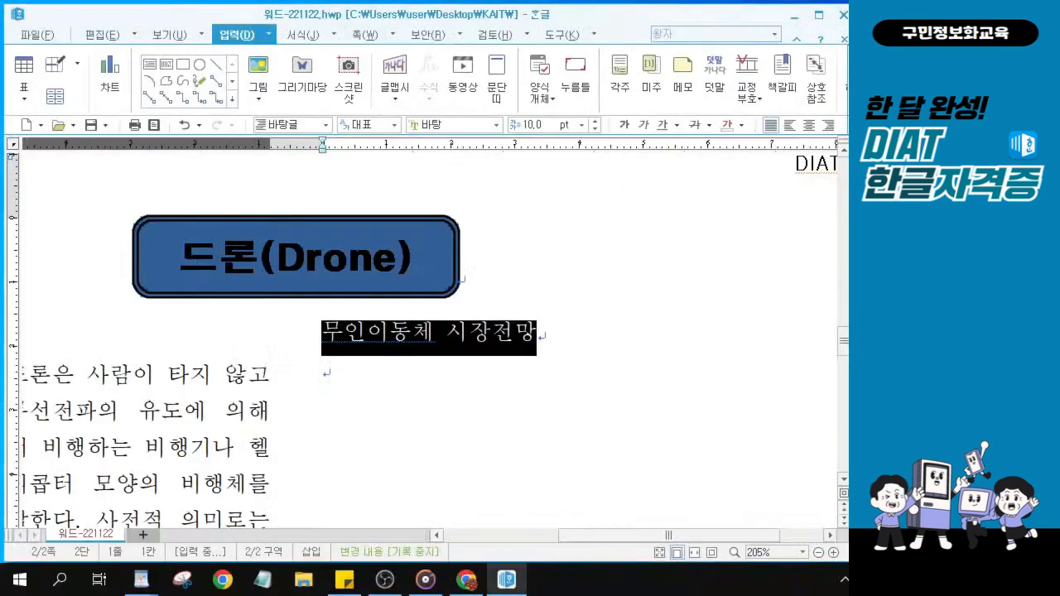
# Format the selected 무인이동체 시장전망 title as 중고딕, 12 pt, bold and center-aligned.
pyautogui.click(437, 127)
pyautogui.write('중')
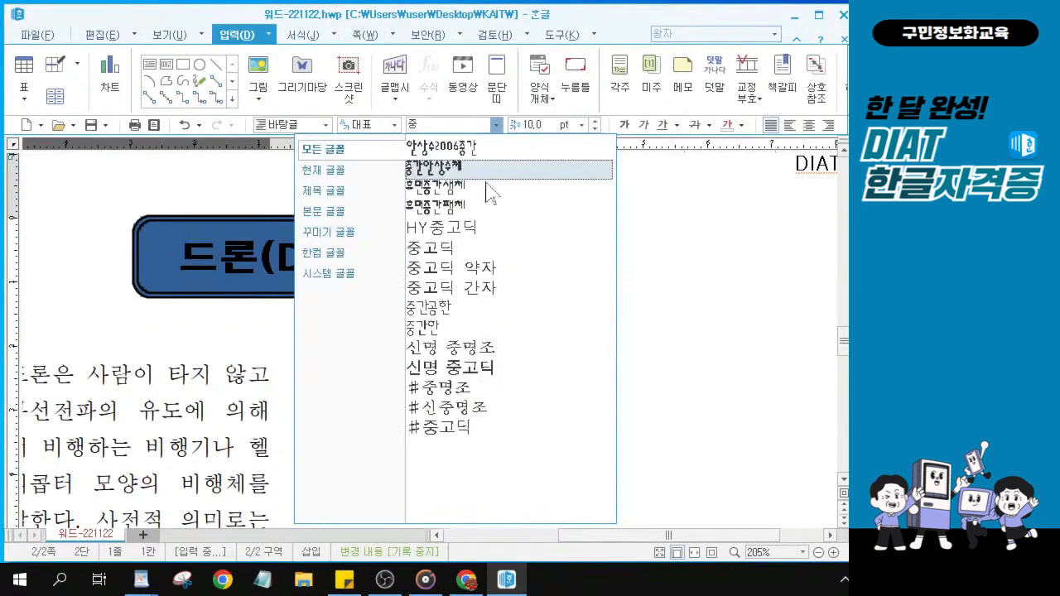
pyautogui.click(429, 249)
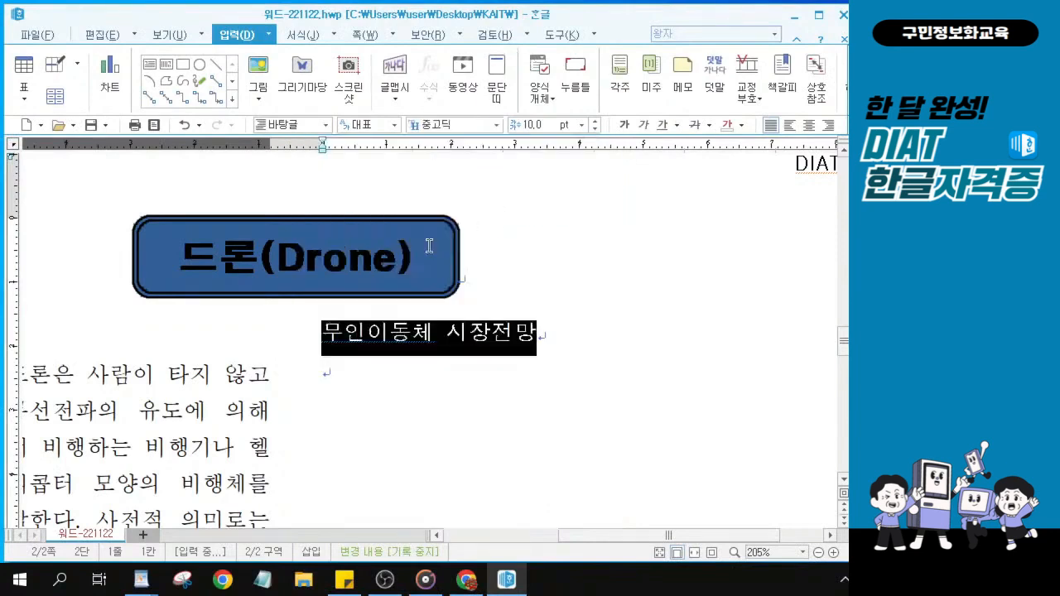
pyautogui.click(593, 124)
pyautogui.click(593, 124)
pyautogui.click(623, 125)
pyautogui.click(810, 125)
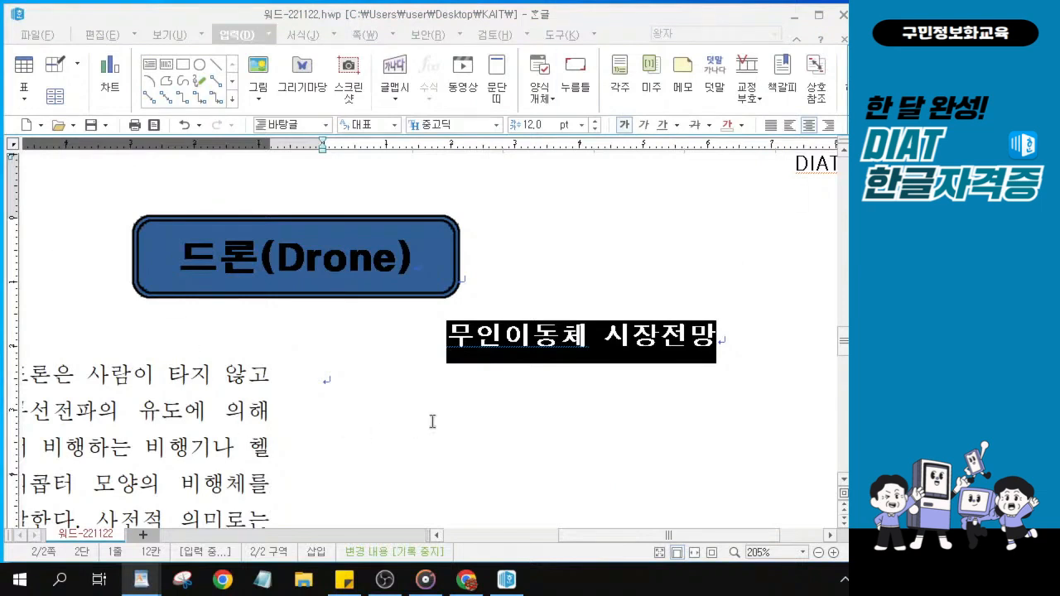
# Insert a table with 8 rows and 2 columns on the empty line below the 무인이동체 시장전망 title.
pyautogui.click(337, 385)
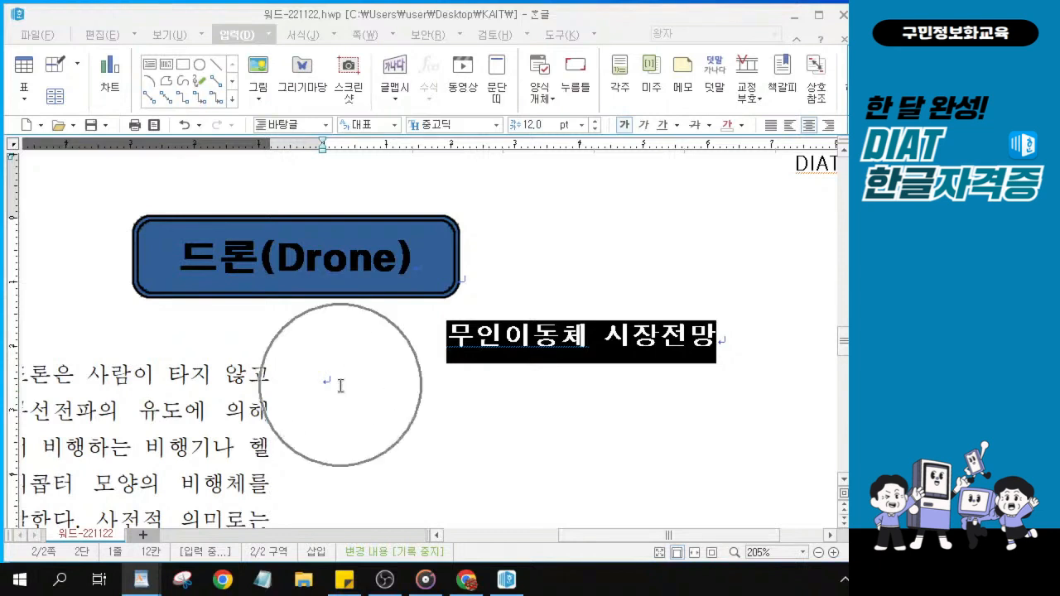
pyautogui.click(336, 386)
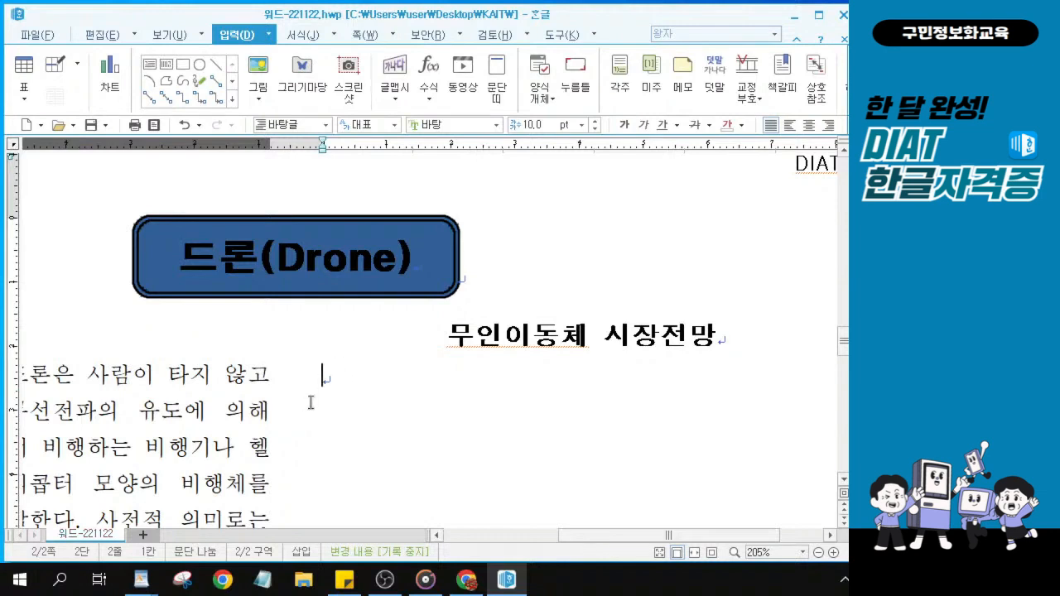
pyautogui.click(336, 381)
pyautogui.press('ctrl')
pyautogui.press('ctrl')
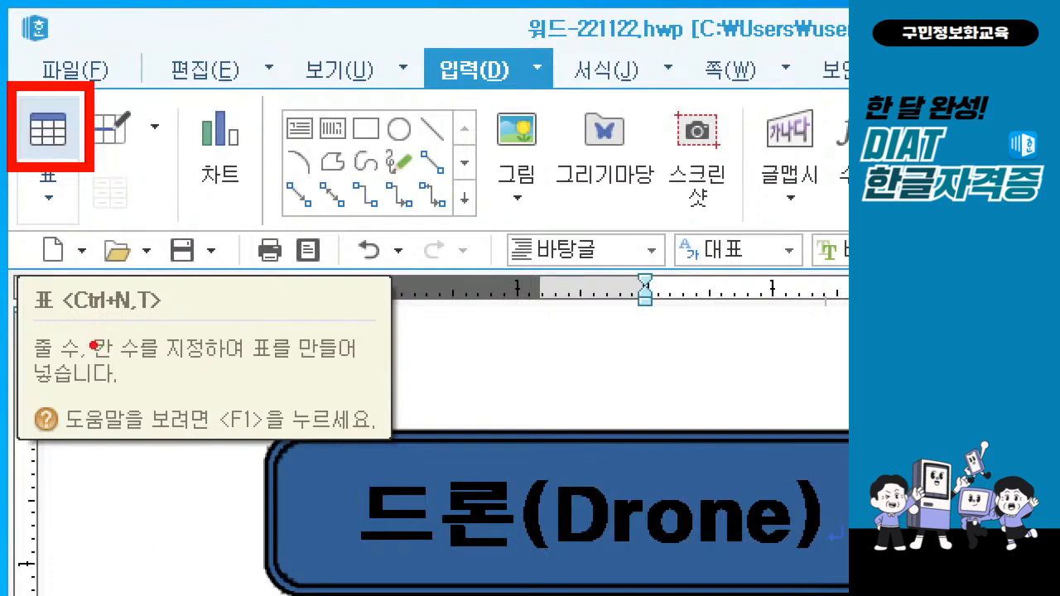
pyautogui.moveTo(73, 323)
pyautogui.mouseDown()
pyautogui.moveTo(165, 338)
pyautogui.moveTo(128, 266)
pyautogui.moveTo(50, 297)
pyautogui.moveTo(92, 332)
pyautogui.mouseUp()
pyautogui.moveTo(34, 93); pyautogui.dragTo(106, 63)
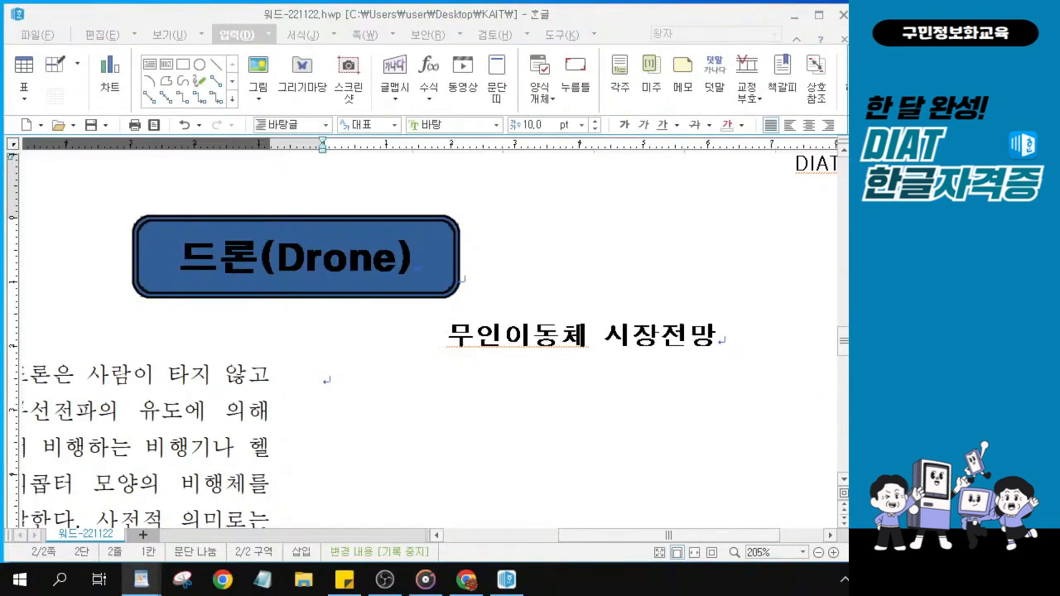
pyautogui.click(457, 380)
pyautogui.click(24, 68)
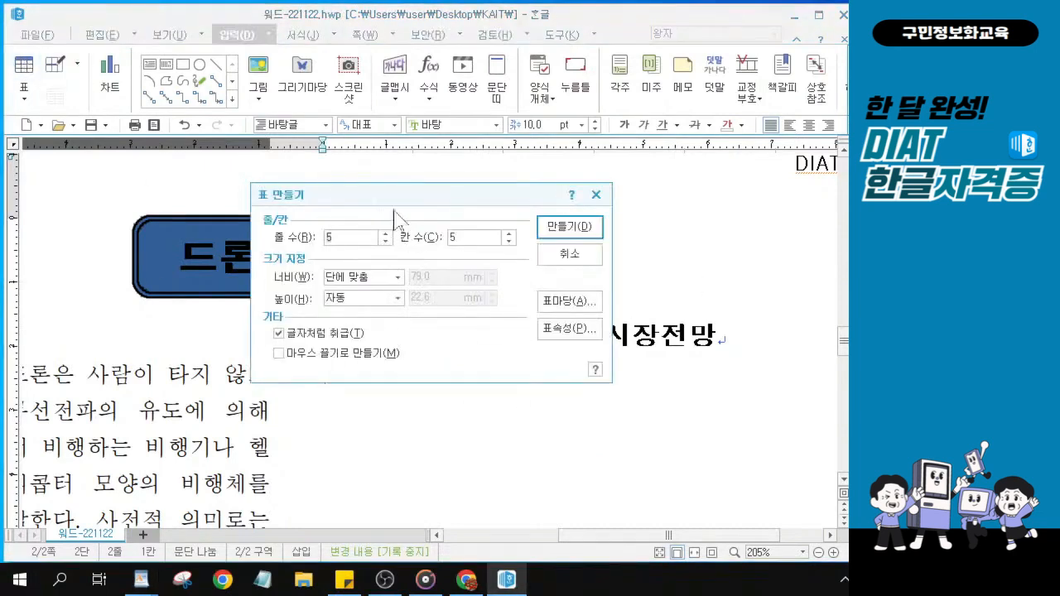
pyautogui.moveTo(396, 192); pyautogui.dragTo(407, 187)
pyautogui.doubleClick(362, 235)
pyautogui.write('8')
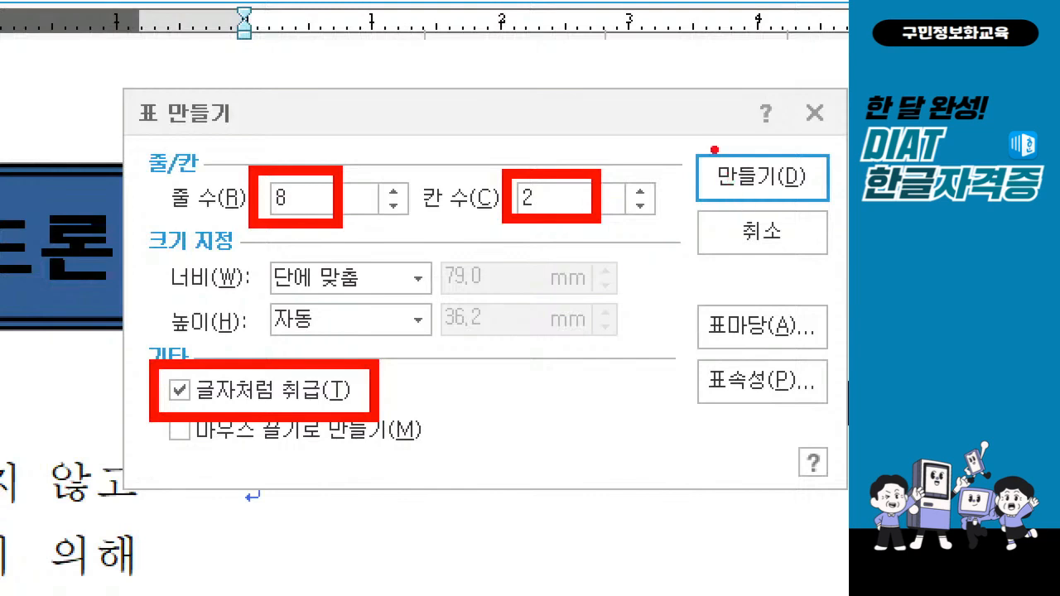
pyautogui.moveTo(694, 151); pyautogui.dragTo(759, 104)
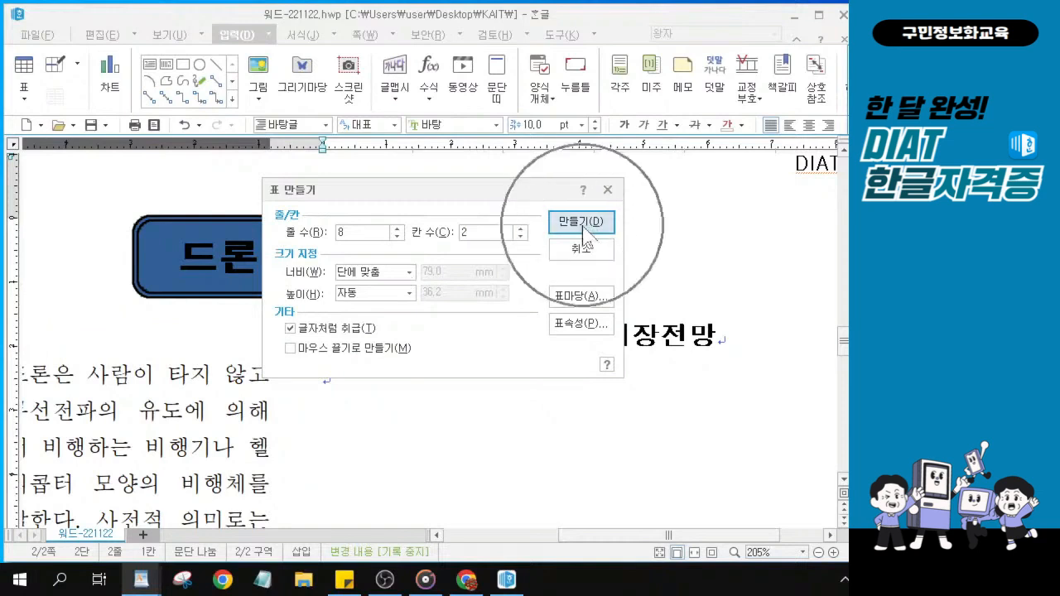
pyautogui.click(583, 227)
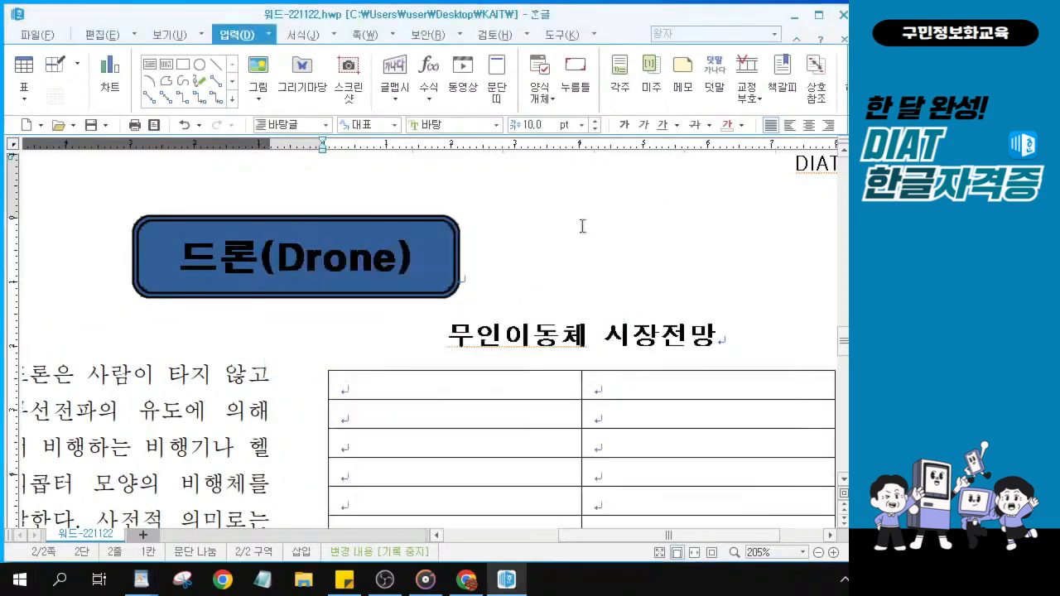
pyautogui.moveTo(603, 536); pyautogui.dragTo(630, 536)
pyautogui.scroll(-1, 482, 432)
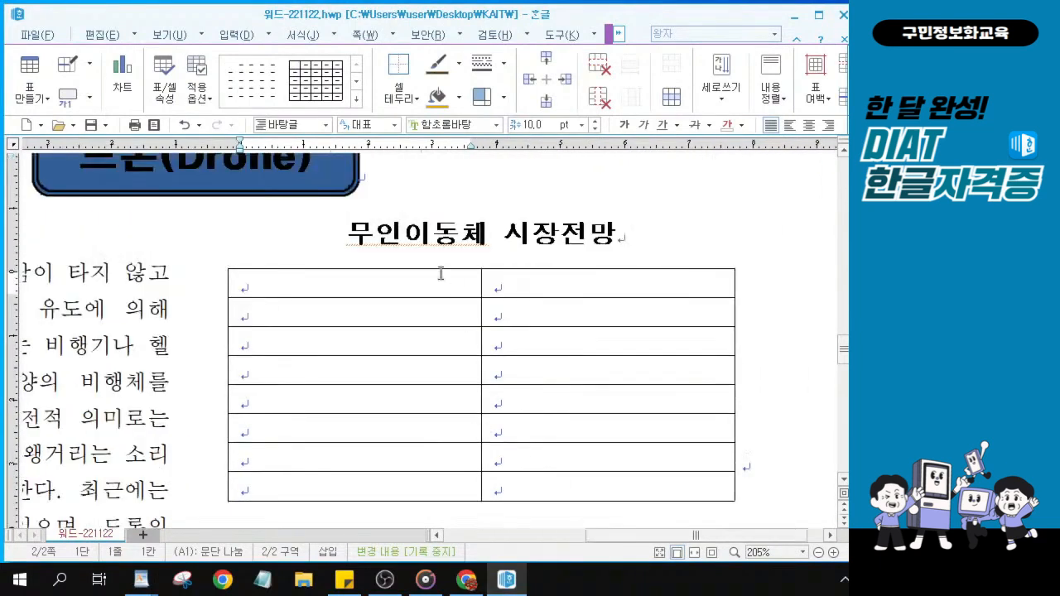
pyautogui.scroll(9, 380, 288)
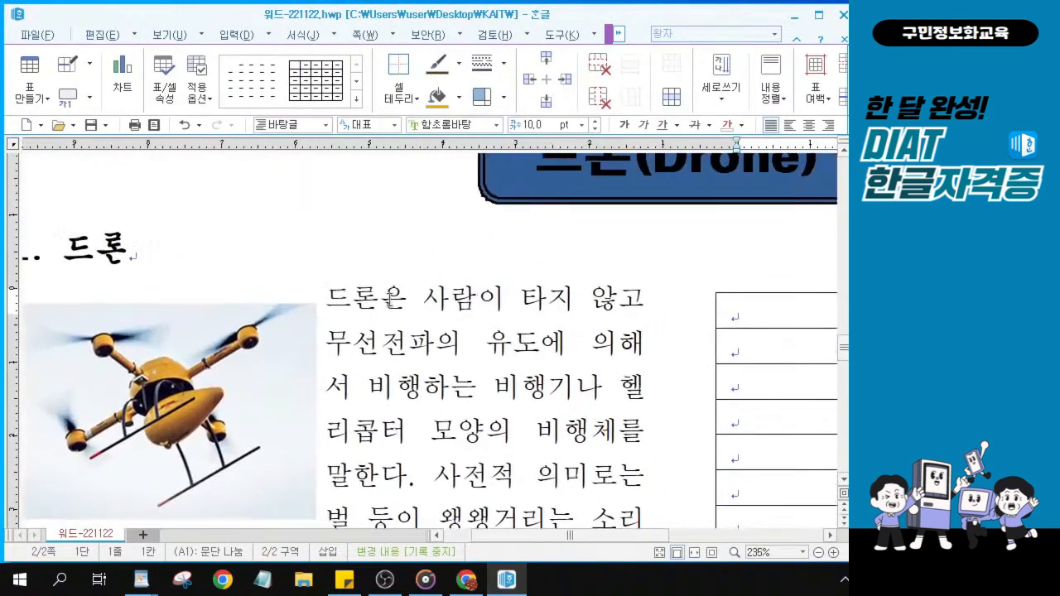
# Enter the column headings 종류 and 점유율(%) in the first row of the table below the 무인이동체 시장전망 title.
pyautogui.scroll(1, 389, 300)
pyautogui.moveTo(591, 537); pyautogui.dragTo(707, 566)
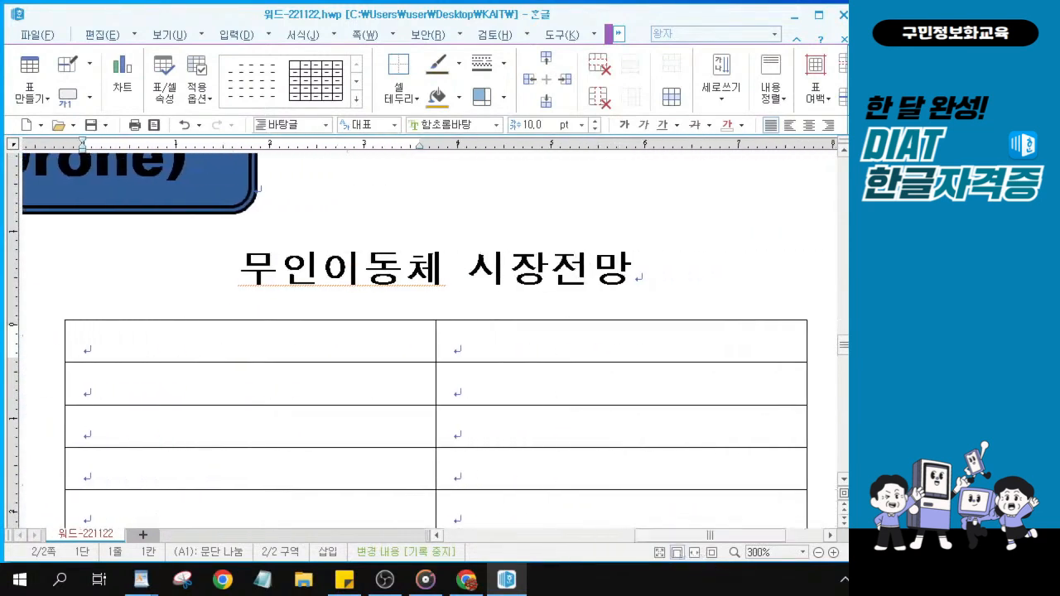
pyautogui.click(231, 344)
pyautogui.write('종류')
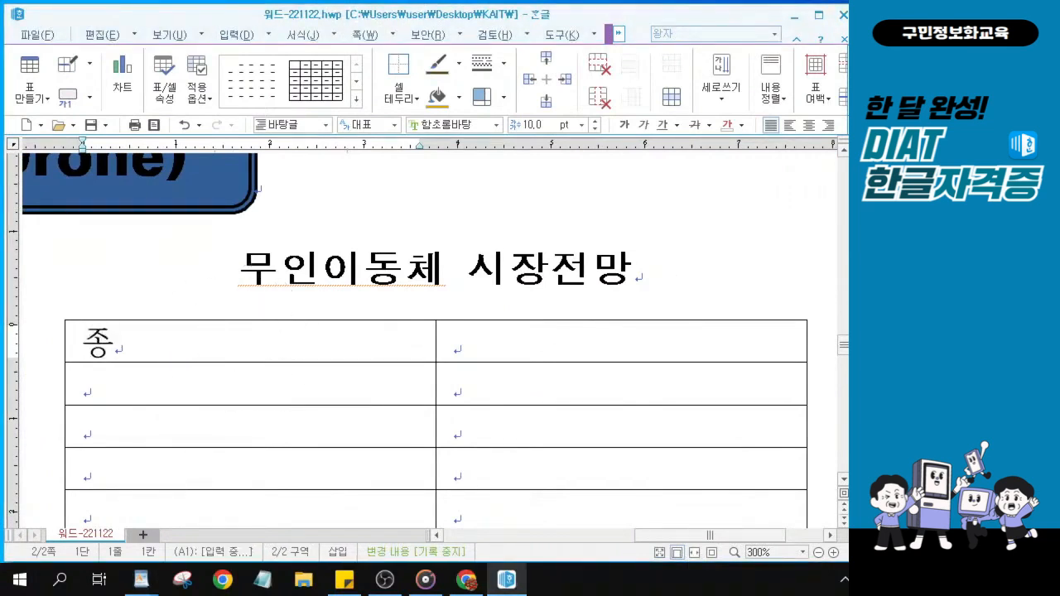
pyautogui.click(609, 350)
pyautogui.write('점')
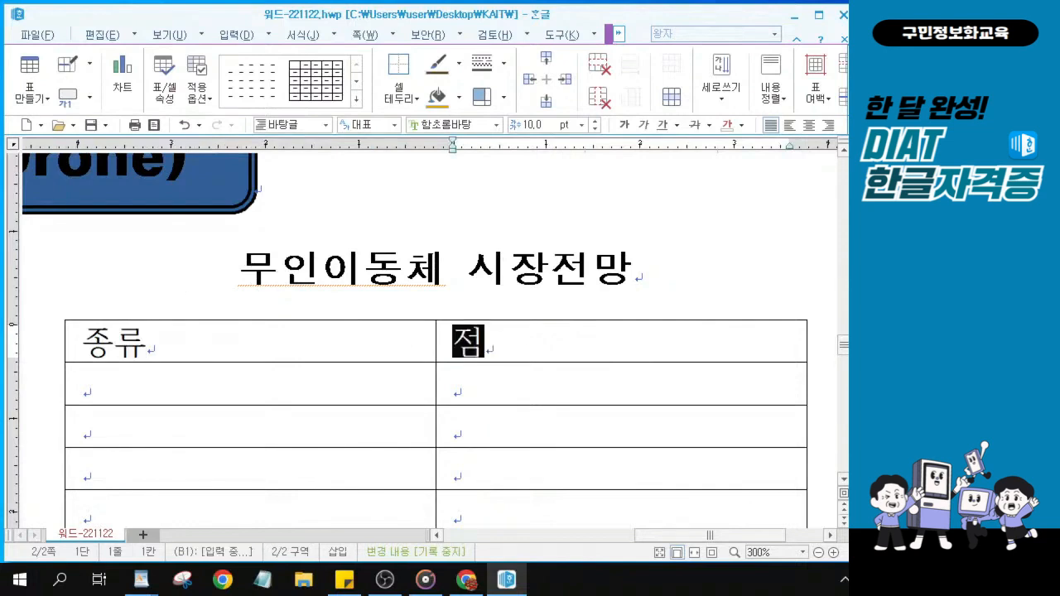
pyautogui.write('유율(')
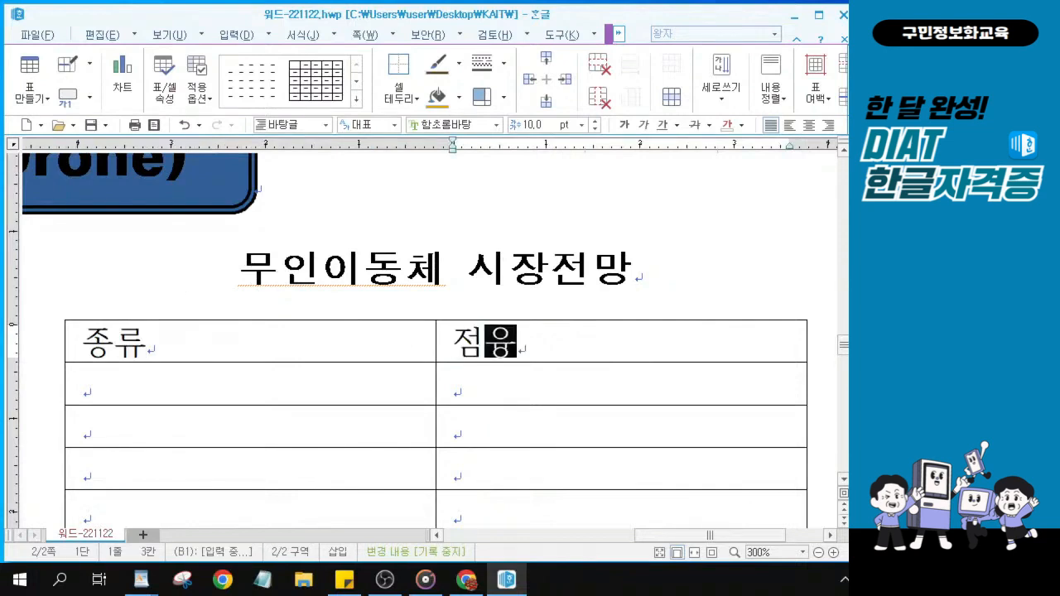
pyautogui.write('%)')
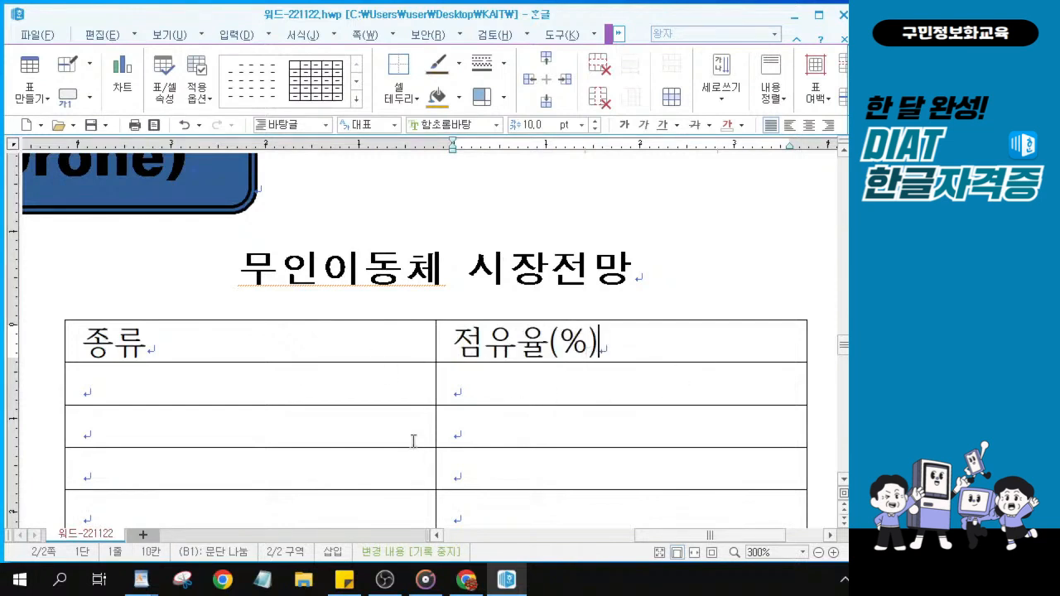
# Fill the table's second row with 자율주행자동차 under 종류 and 52 under 점유율(%).
pyautogui.scroll(-3, 414, 439)
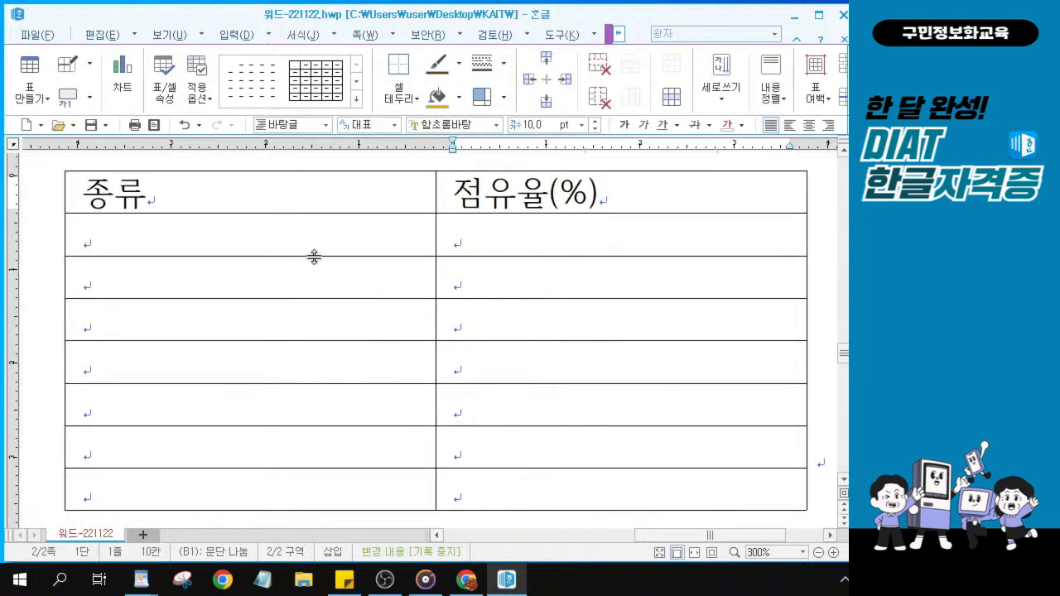
pyautogui.hotkey('alt', 'Tab')
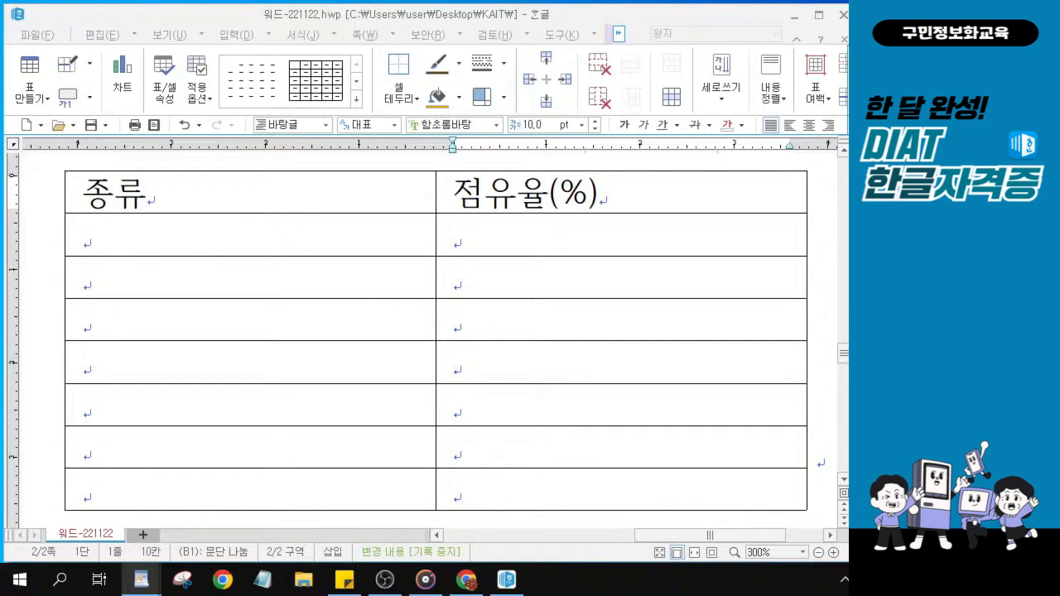
pyautogui.click(199, 228)
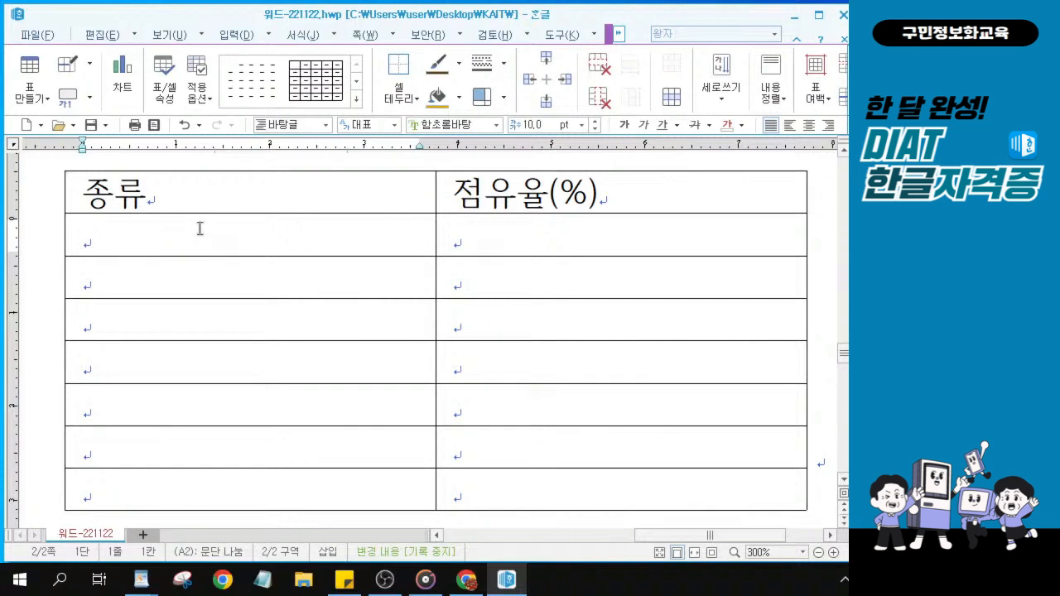
pyautogui.write('자율')
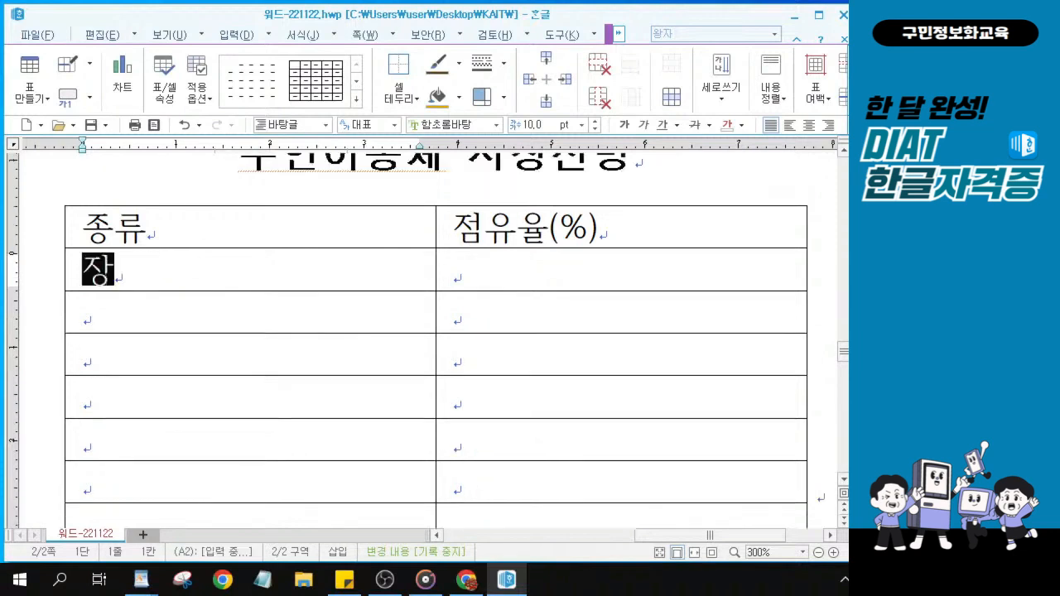
pyautogui.write('주')
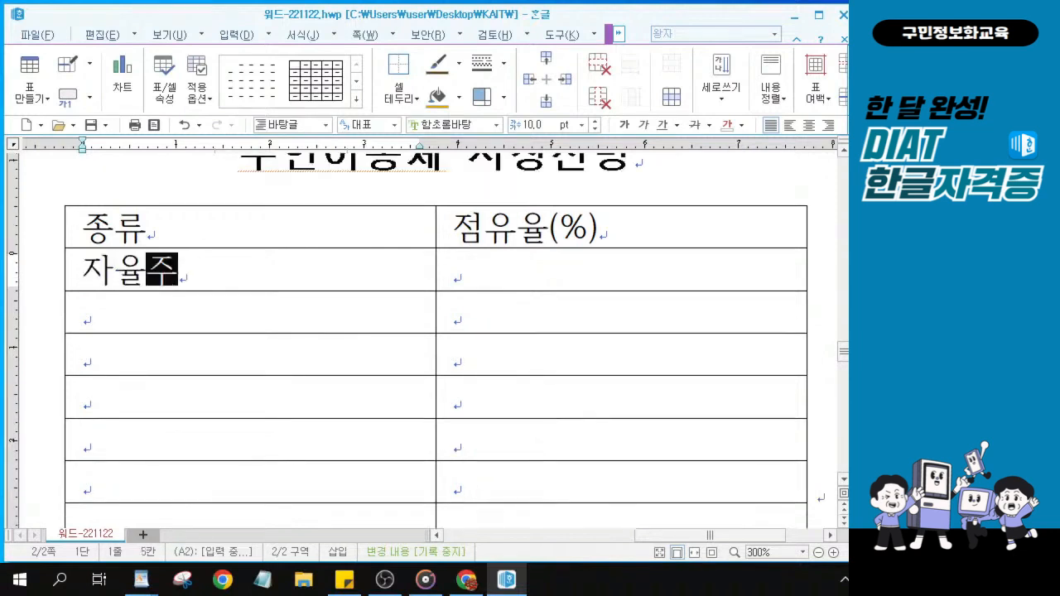
pyautogui.write('행ㅈ자동차')
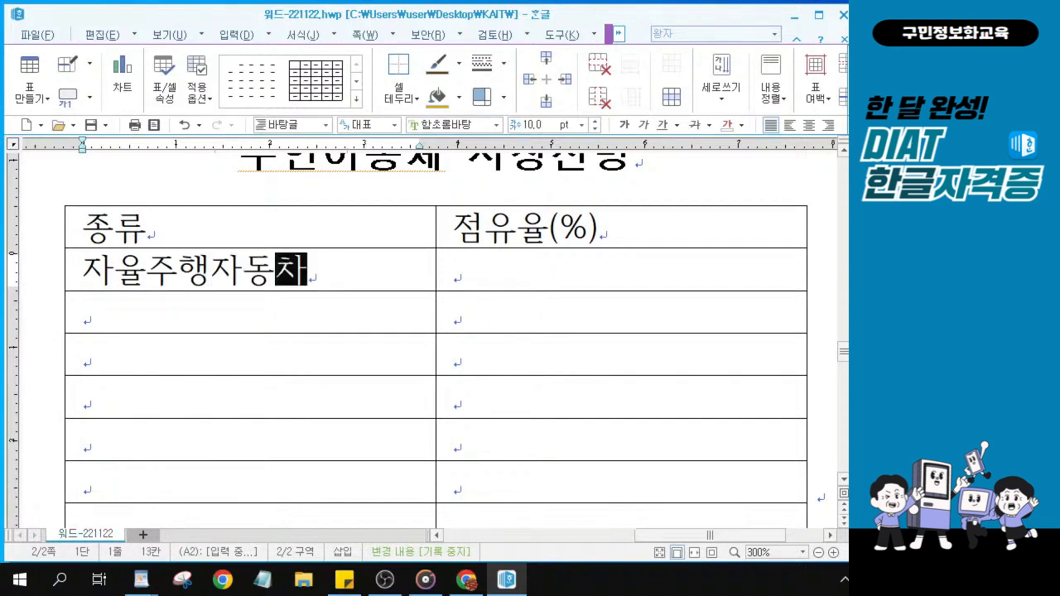
pyautogui.press('Tab')
pyautogui.write('52')
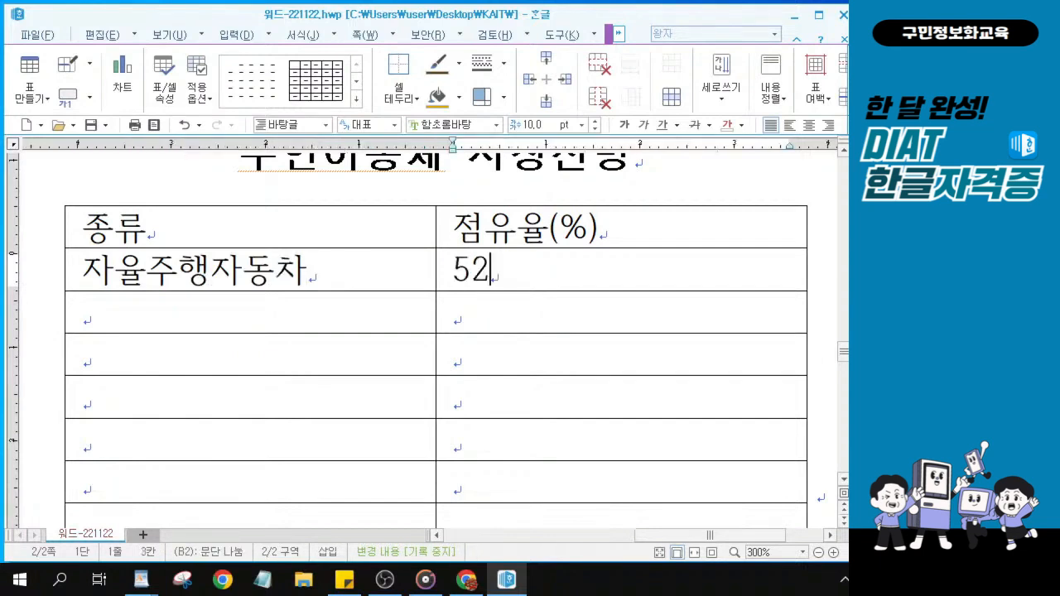
# Fill the table's third row with 무인 농기계 and the share 18.
pyautogui.press('Tab')
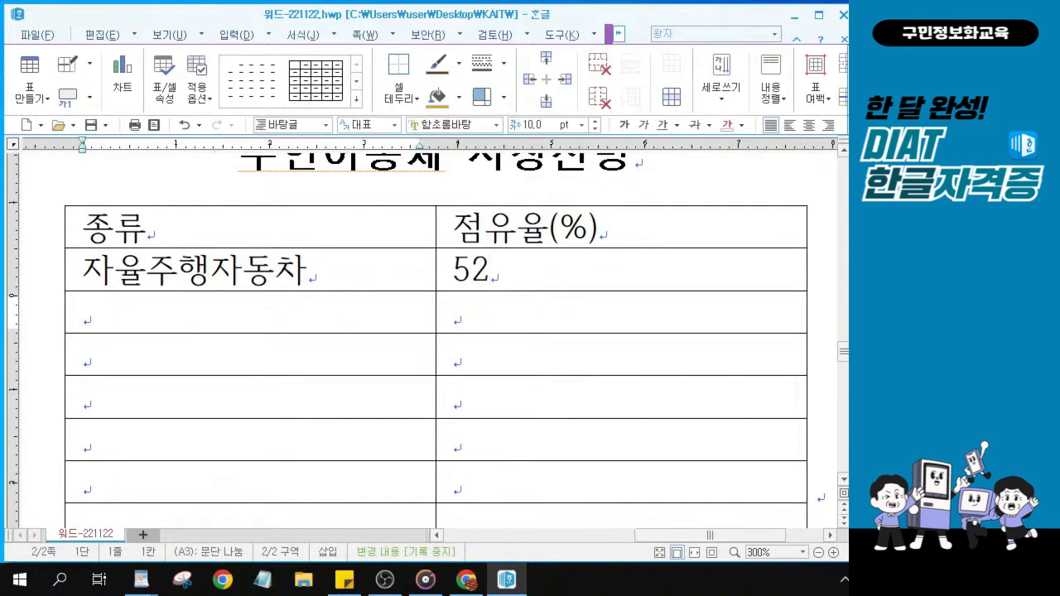
pyautogui.write('무인 ')
pyautogui.write('농기')
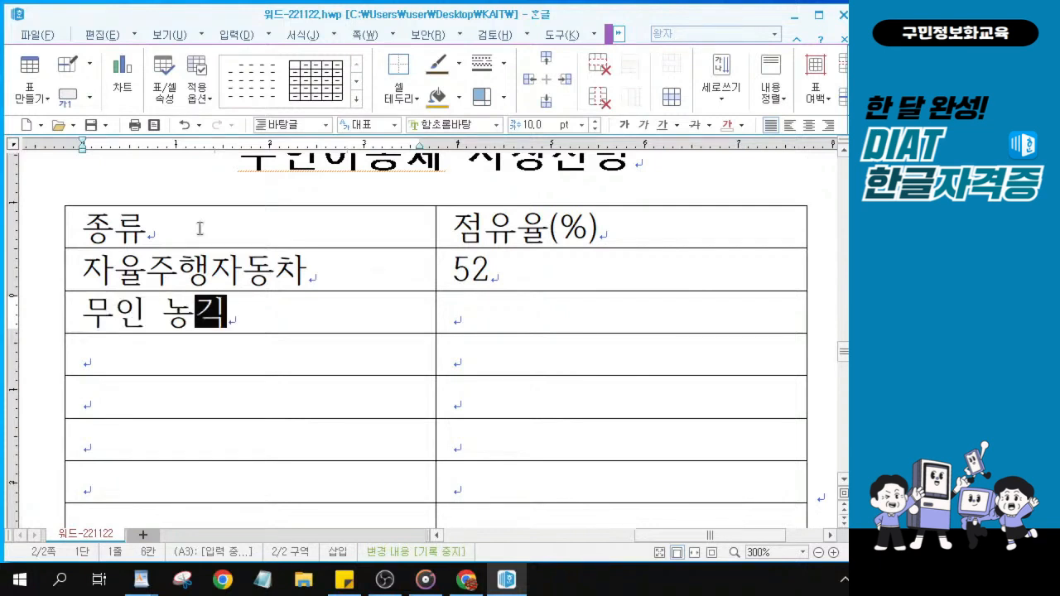
pyautogui.write('계')
pyautogui.press('Tab')
pyautogui.write('18')
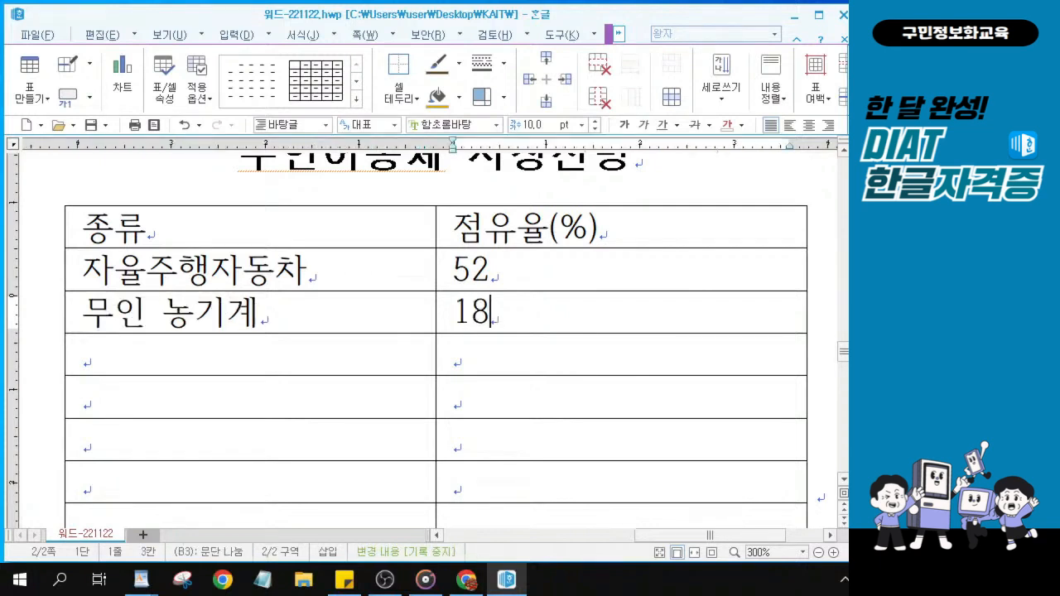
# Fill the table's fourth row with 군용 무인기 and the share 11.
pyautogui.press('Tab')
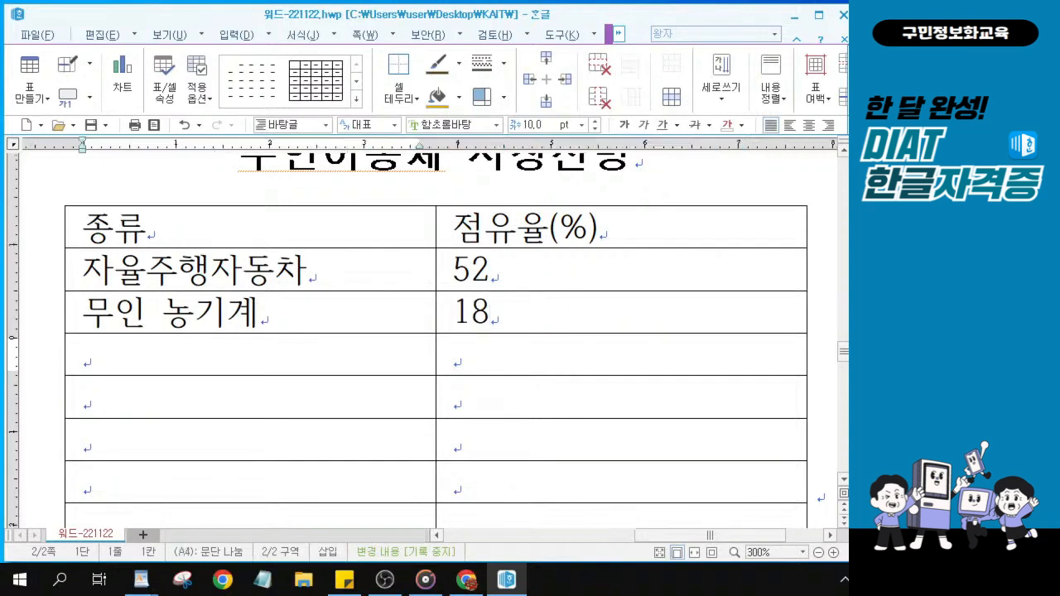
pyautogui.write('군용 ')
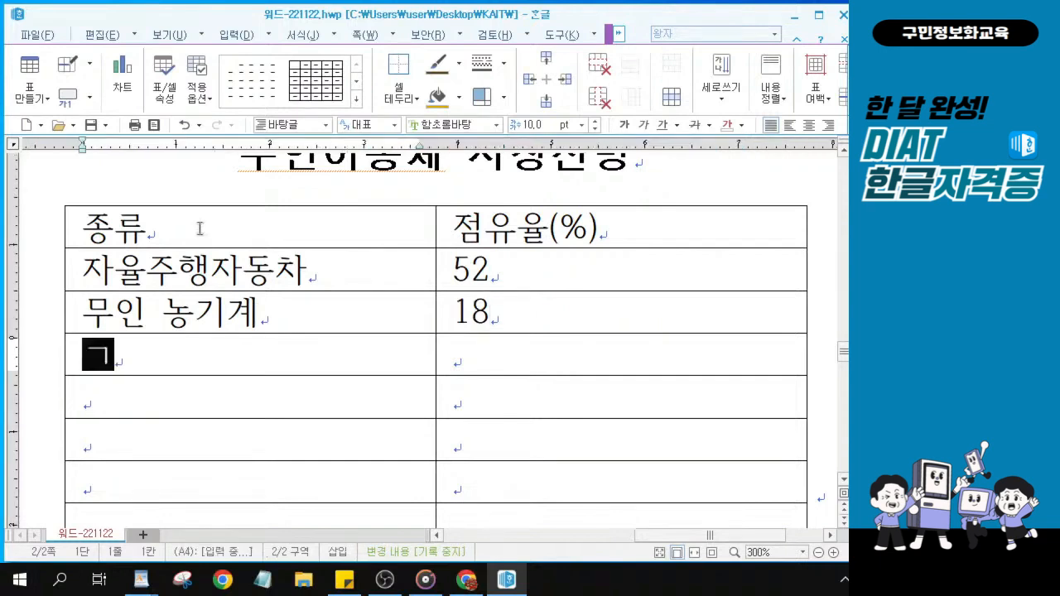
pyautogui.write('무인기')
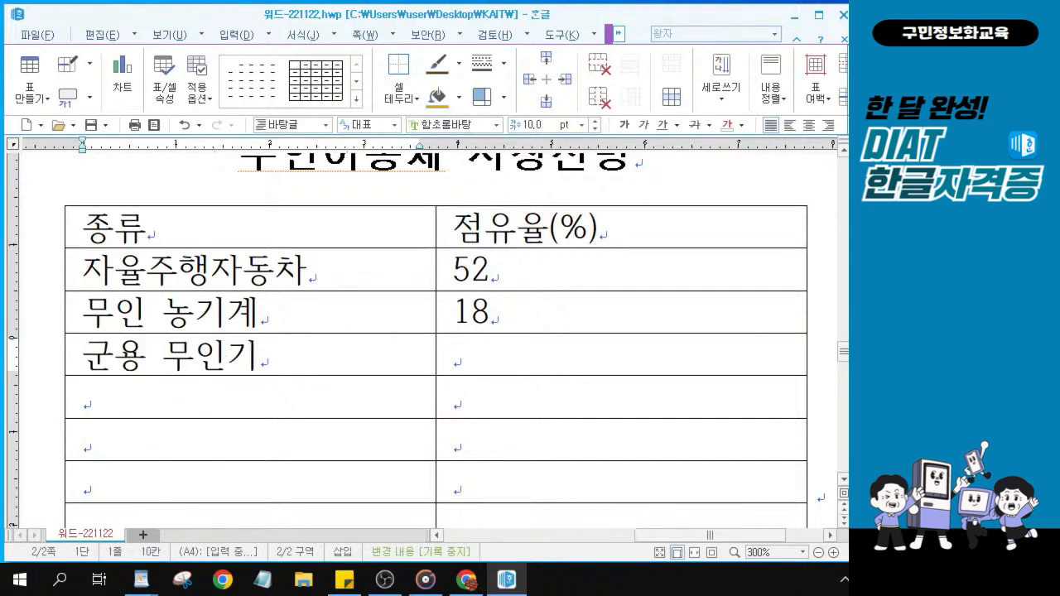
pyautogui.press('Tab')
pyautogui.write('11')
# Fill the table's fifth row with 민수 무인기 and the share 5.
pyautogui.press('Tab')
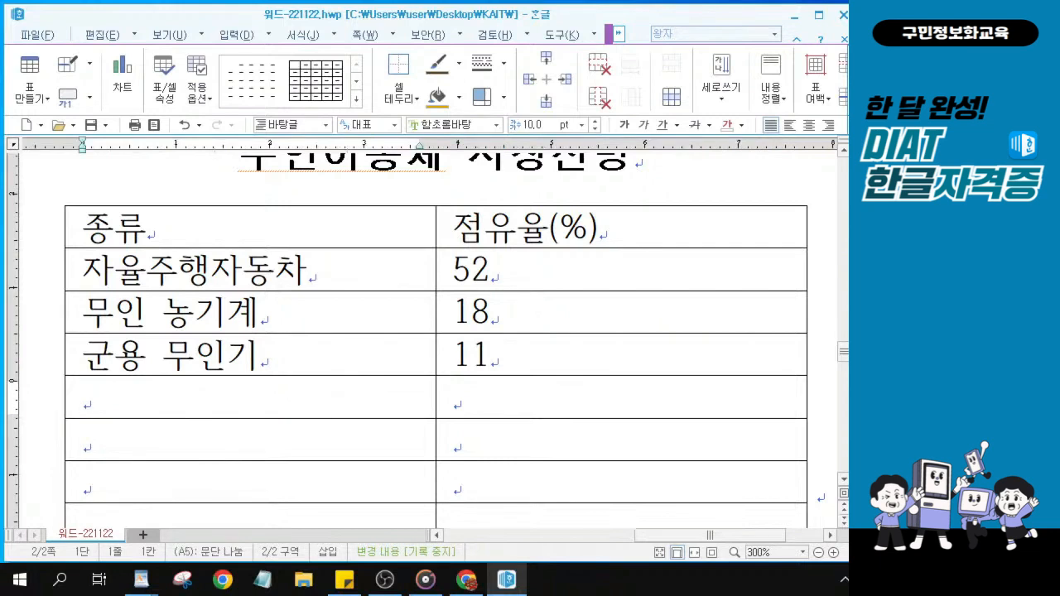
pyautogui.write('ㅁㅣㄴ수 무이')
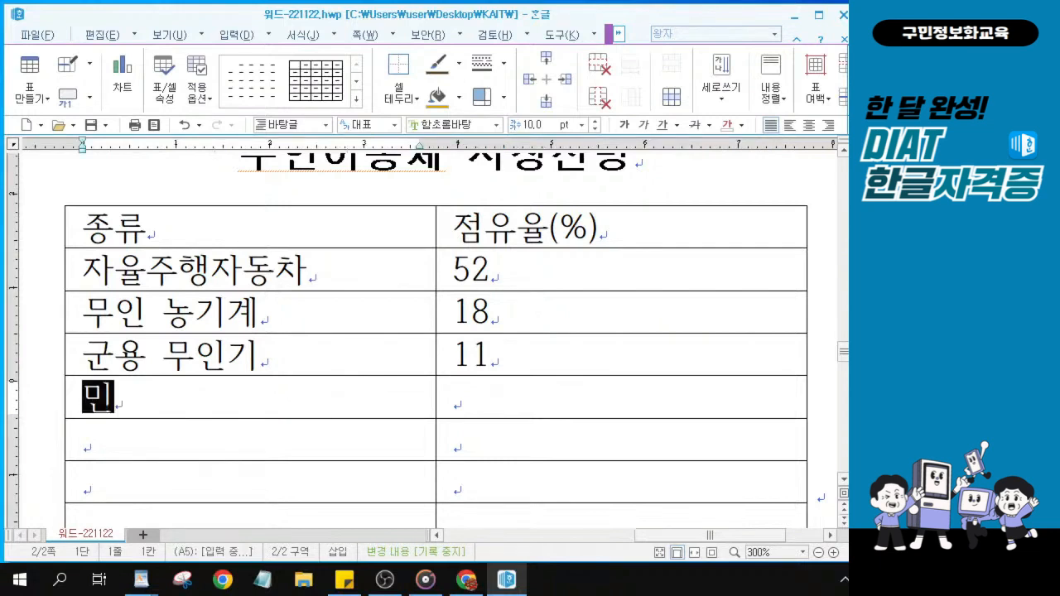
pyautogui.write('ㄴㄱㅣ')
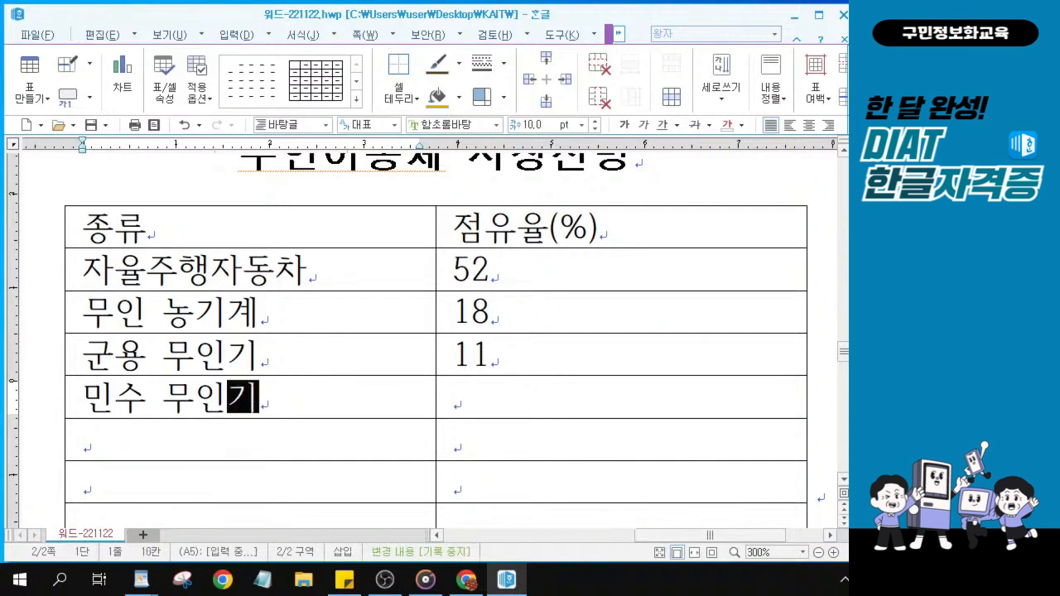
pyautogui.press('Tab')
pyautogui.write('5')
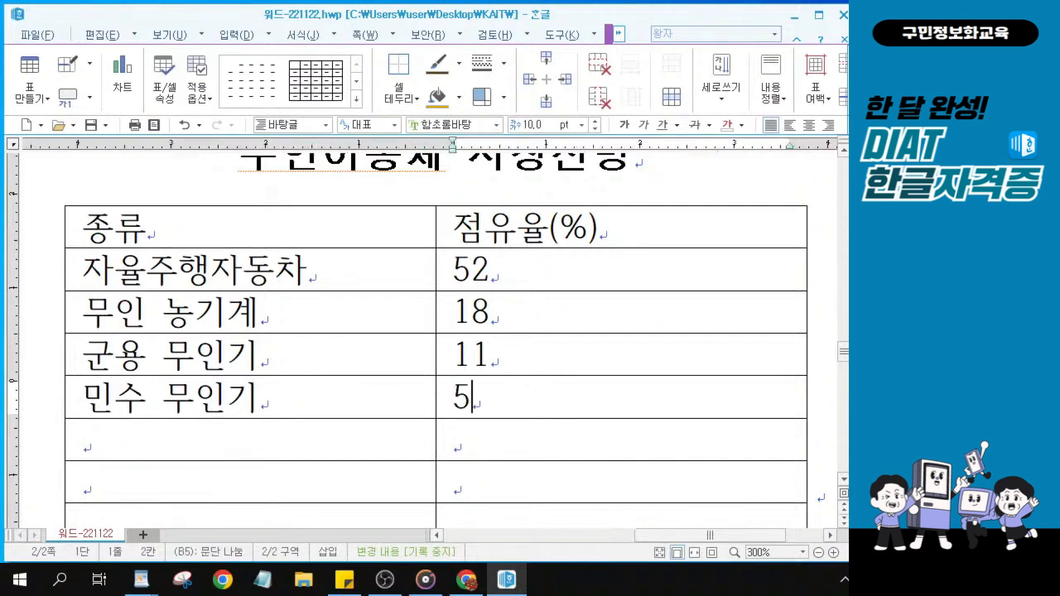
# Fill the table's sixth row with 소형드론 and the share 4.
pyautogui.press('Tab')
pyautogui.write('ㅅㅗㅎㅕㅇㄷㅡㄹㅗㄴ')
pyautogui.press('Tab')
pyautogui.write('4')
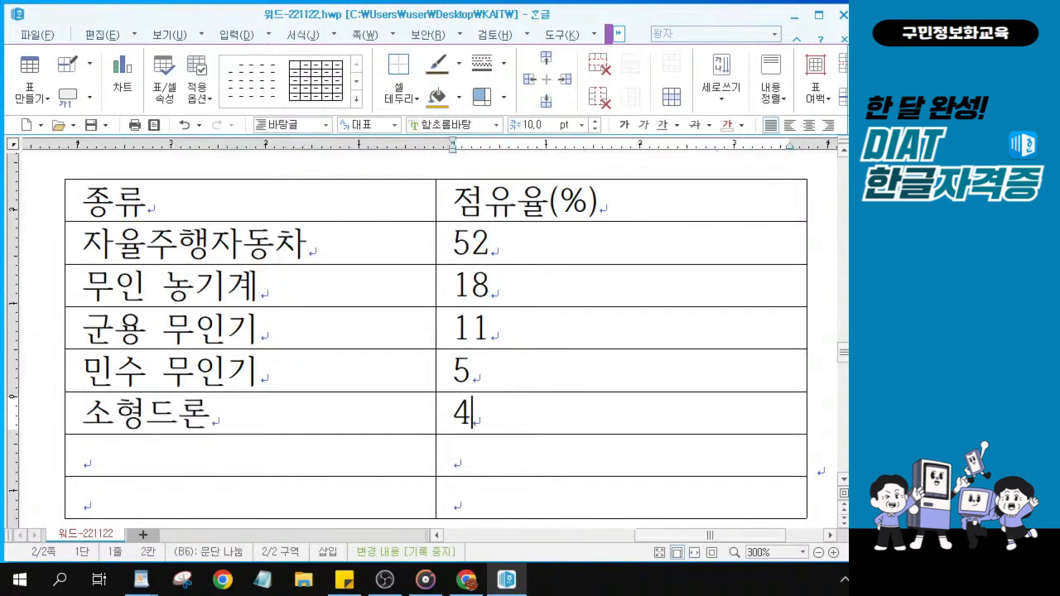
# Fill the table's seventh row with 수중 무인기 and the share 6.
pyautogui.press('Tab')
pyautogui.write('ㅅㅜㅈㅜㅇ ㅁㅜ')
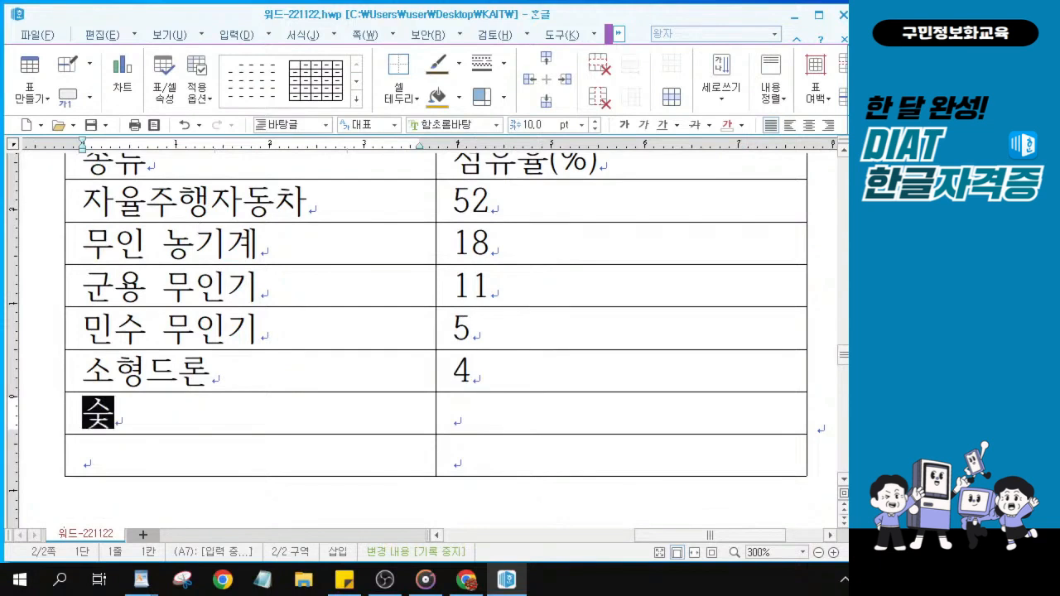
pyautogui.write('ㅇㅣㄴㄱㅣ')
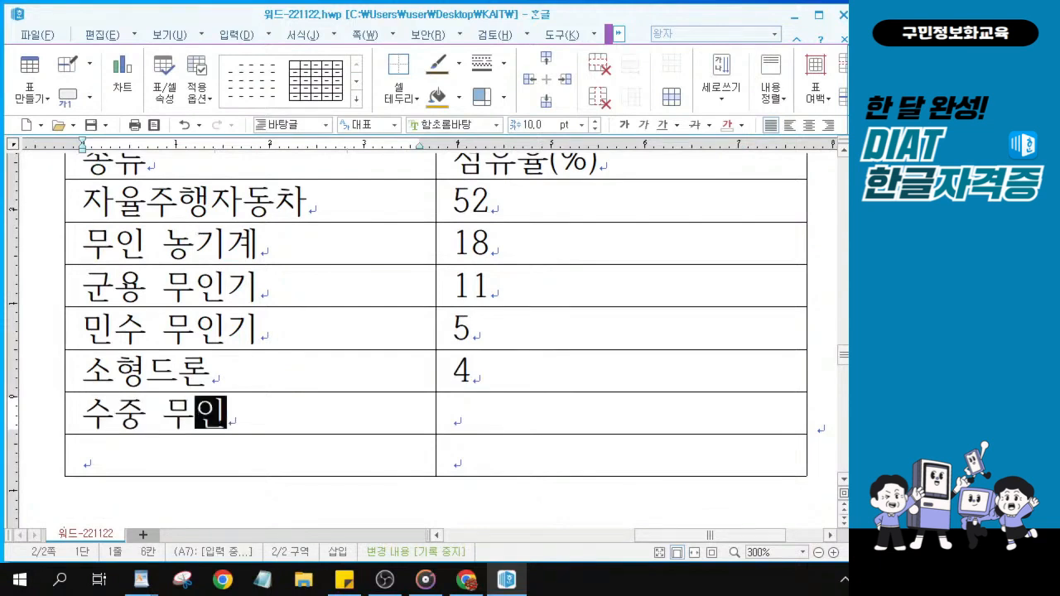
pyautogui.press('Tab')
pyautogui.write('6')
# Fill the table's last row with 기타 and the share 4.
pyautogui.press('Tab')
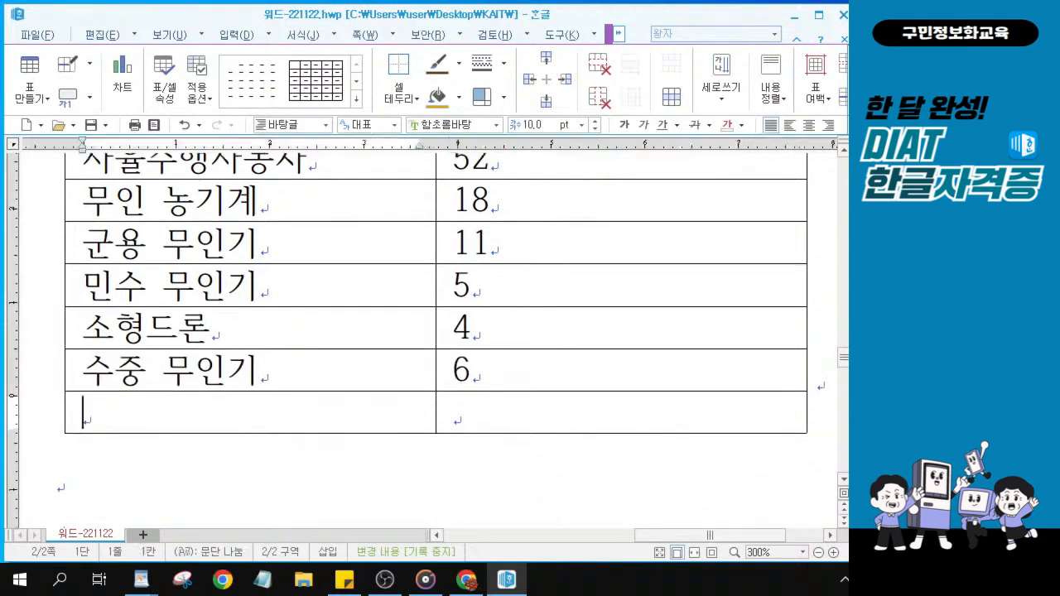
pyautogui.write('ㄷ')
pyautogui.press('BackSpace')
pyautogui.write('ㄱㅣㅌㅏ')
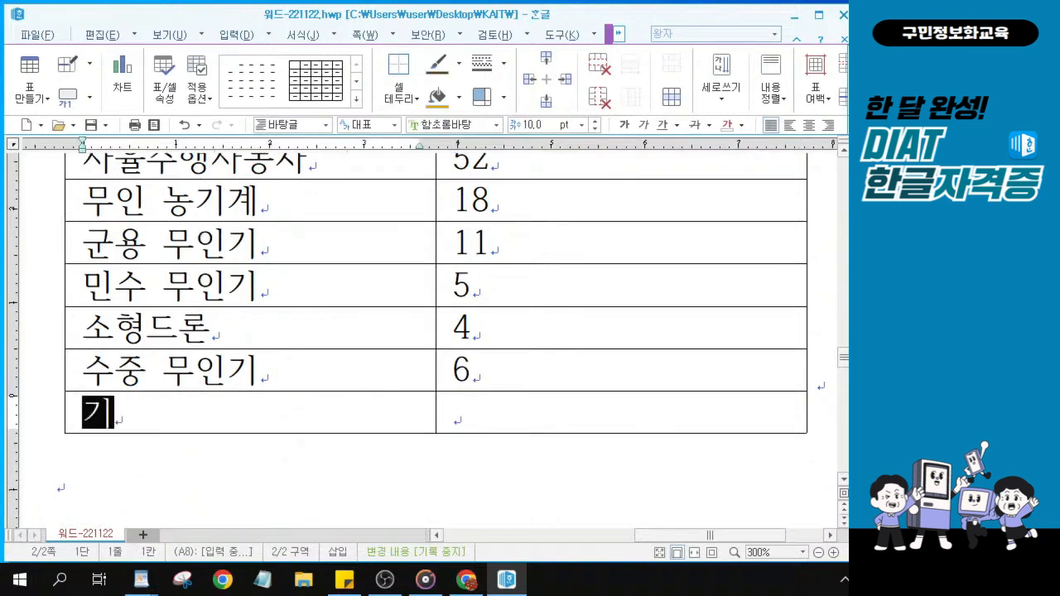
pyautogui.press('Tab')
pyautogui.write('4')
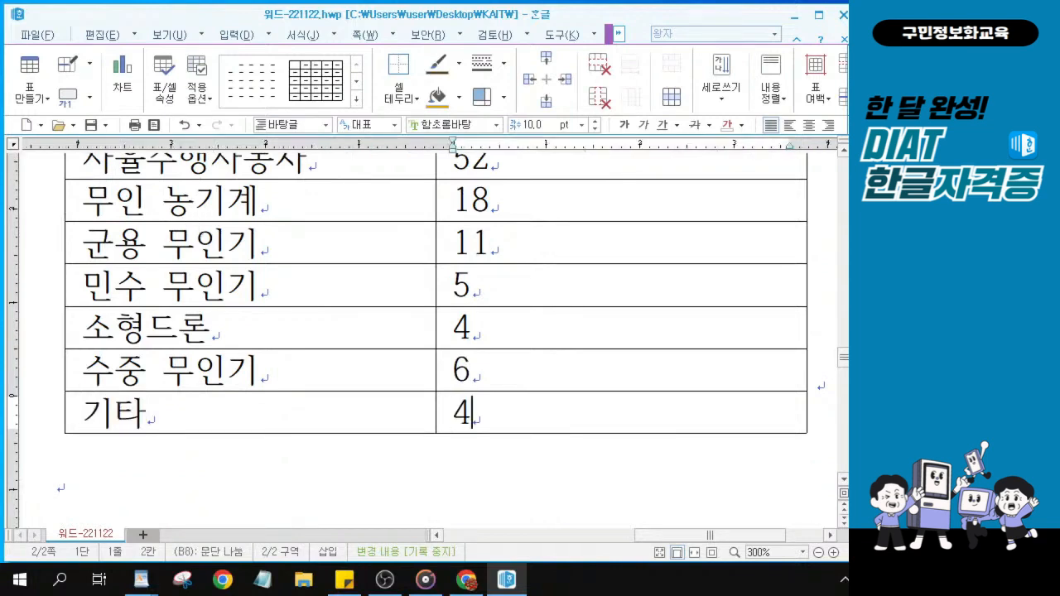
# Select both heading cells, 종류 and 점유율(%), in the table's first row.
pyautogui.scroll(3, 422, 315)
pyautogui.scroll(1, 672, 434)
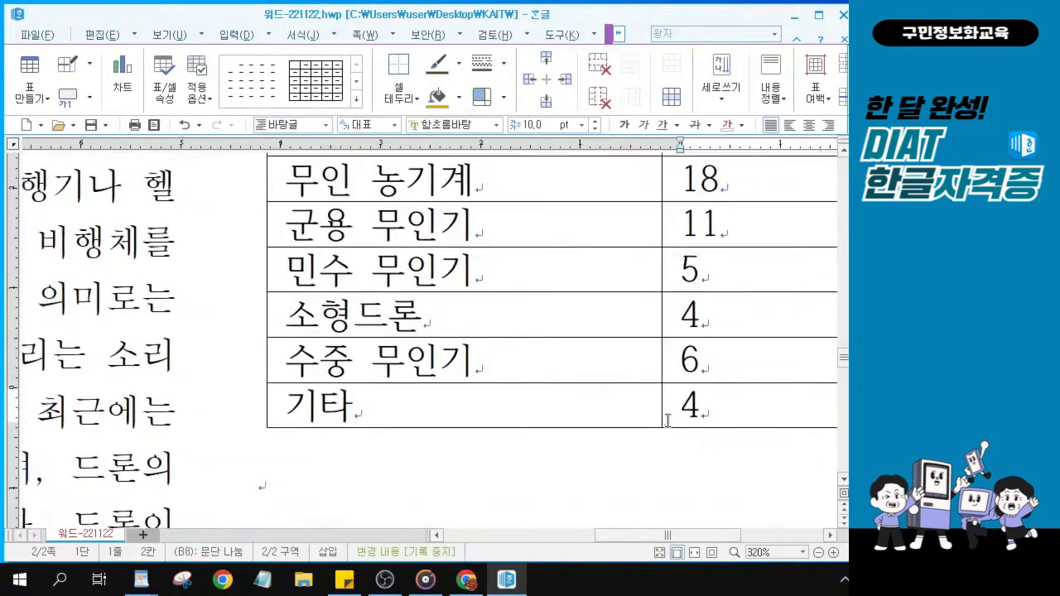
pyautogui.scroll(4, 667, 414)
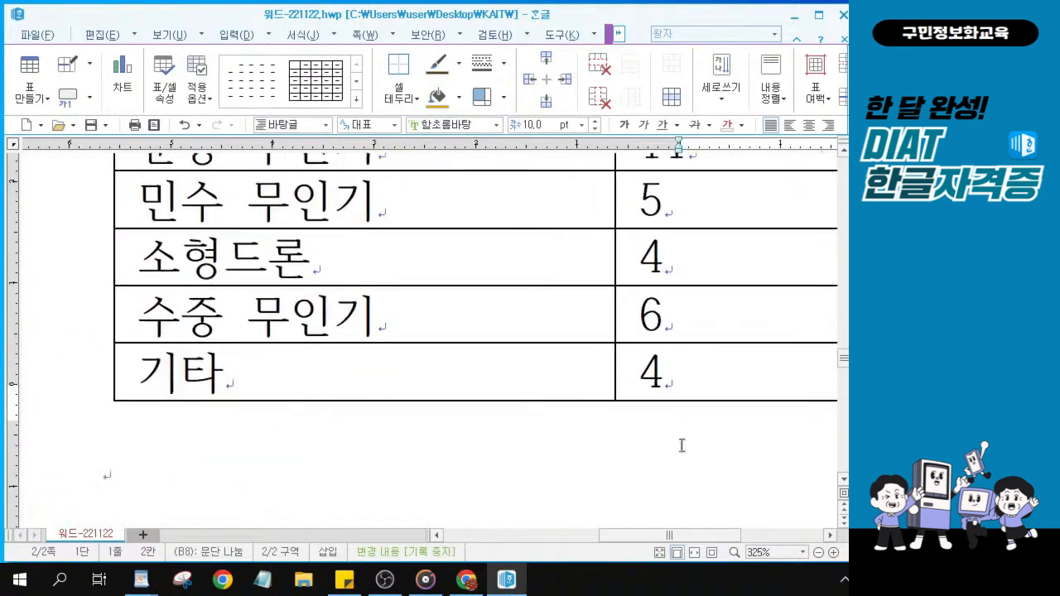
pyautogui.moveTo(700, 540)
pyautogui.mouseDown()
pyautogui.moveTo(738, 536)
pyautogui.moveTo(706, 537)
pyautogui.mouseUp()
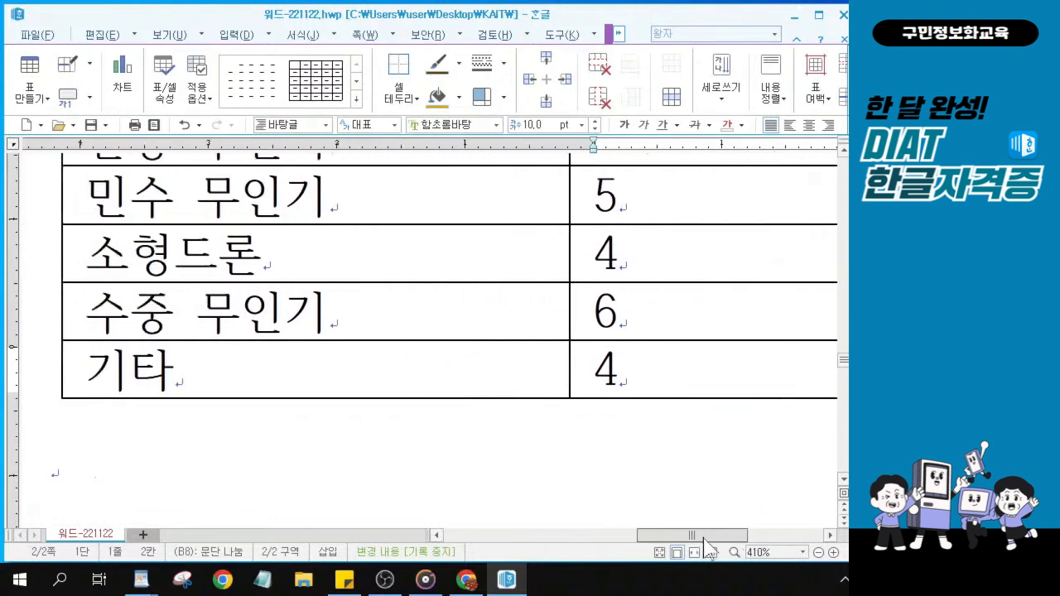
pyautogui.scroll(6, 663, 401)
pyautogui.scroll(-3, 663, 401)
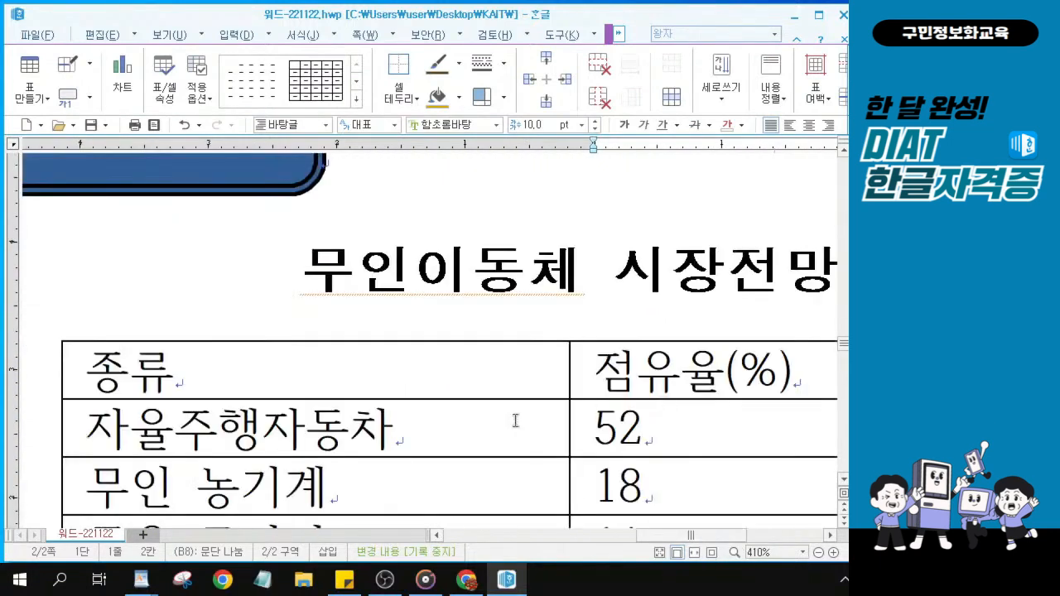
pyautogui.moveTo(330, 382); pyautogui.dragTo(746, 373)
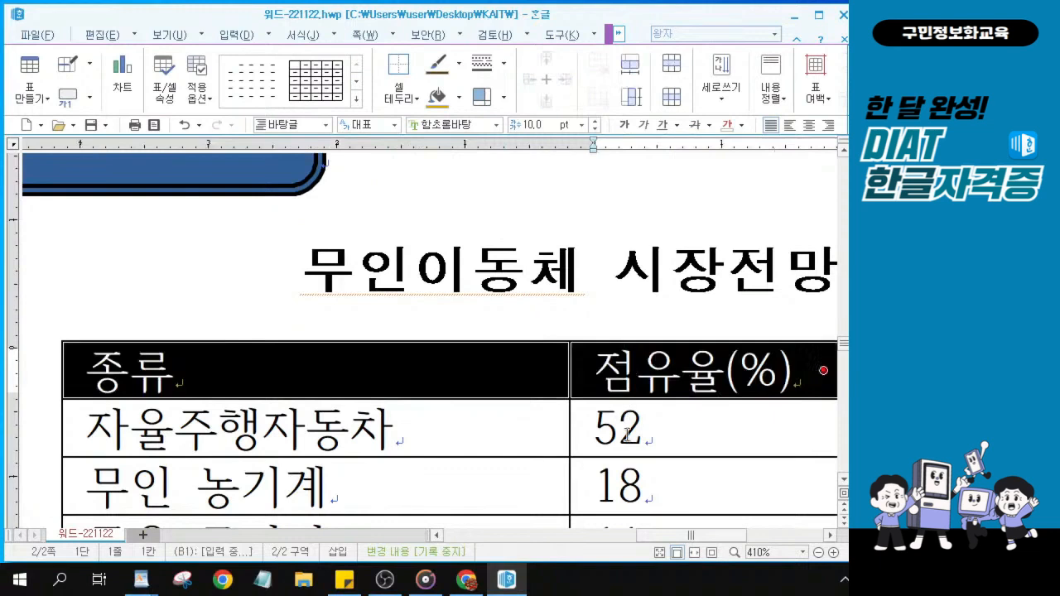
# Check the table's second to fifth rows, from 자율주행자동차 to 민수 무인기, by highlighting the category and share cells row by row.
pyautogui.scroll(-3, 649, 341)
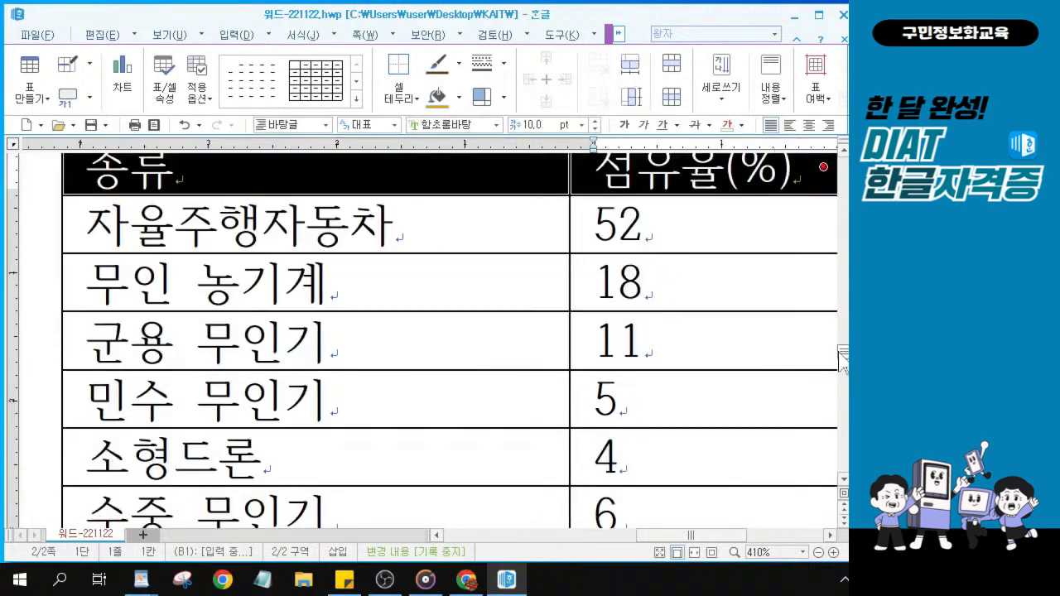
pyautogui.moveTo(844, 364); pyautogui.dragTo(844, 358)
pyautogui.moveTo(244, 245); pyautogui.dragTo(650, 254)
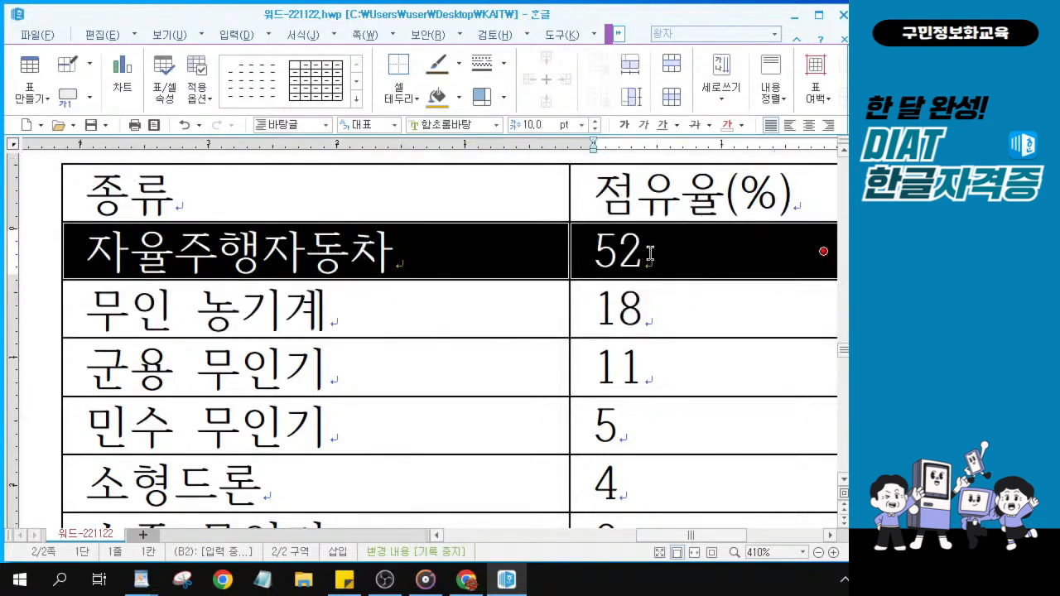
pyautogui.moveTo(118, 313); pyautogui.dragTo(652, 309)
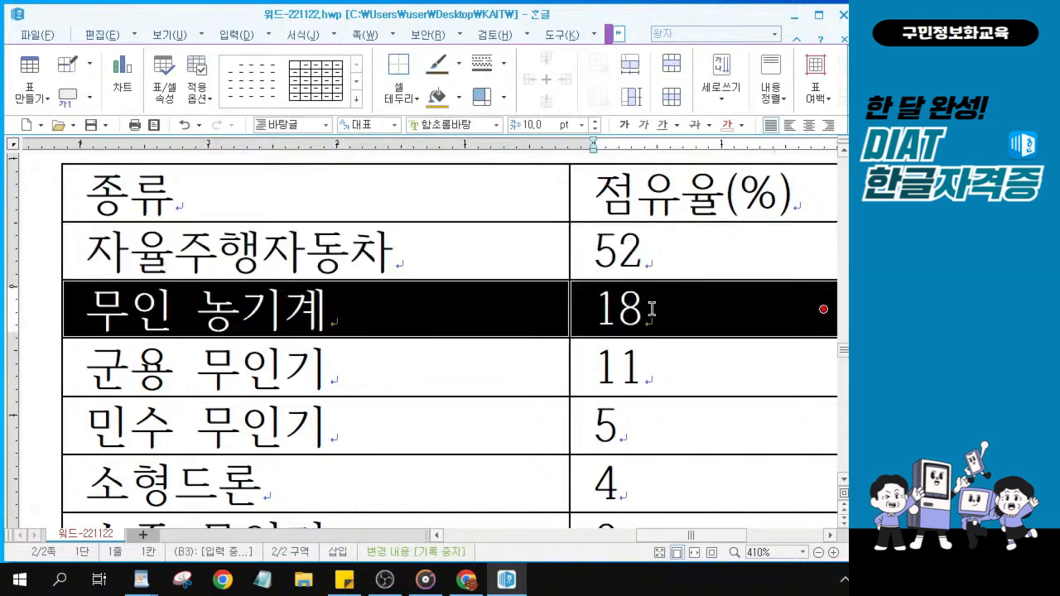
pyautogui.press('ctrl')
pyautogui.press('ctrl')
pyautogui.click(107, 365)
pyautogui.press('ctrl')
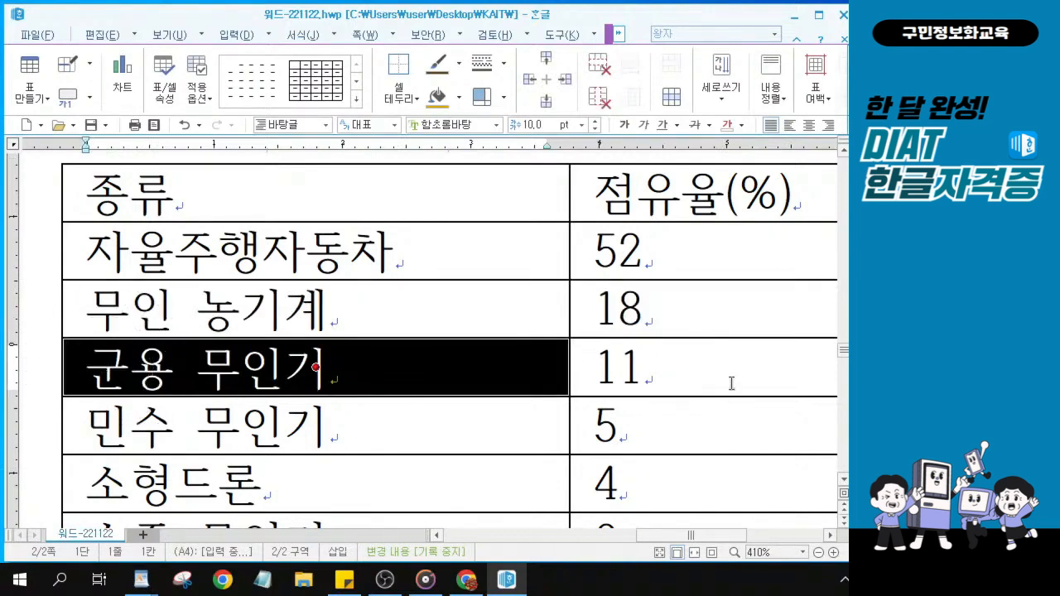
pyautogui.press('Right')
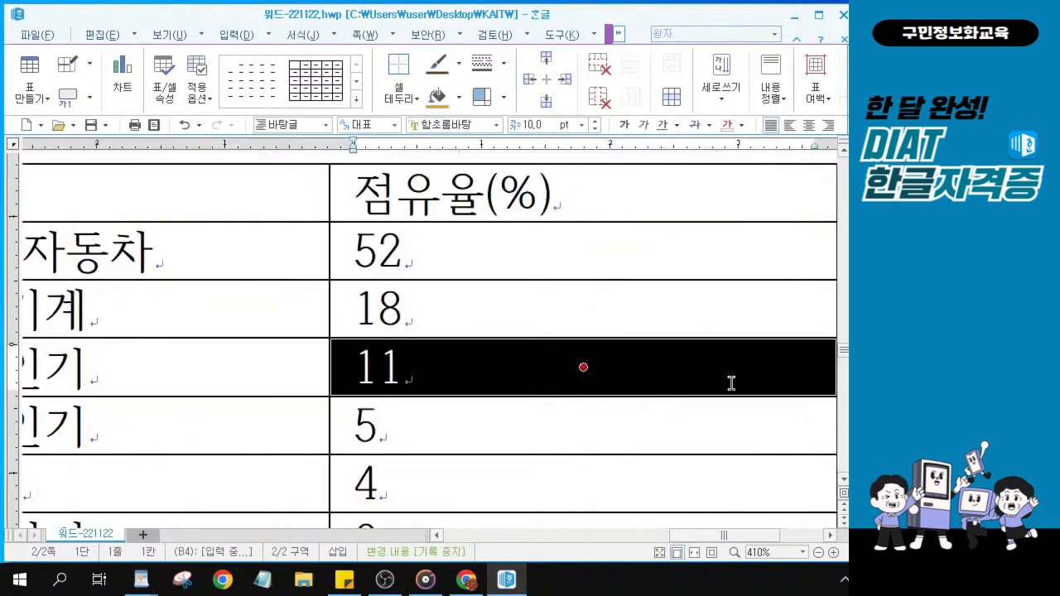
pyautogui.moveTo(697, 538); pyautogui.dragTo(668, 542)
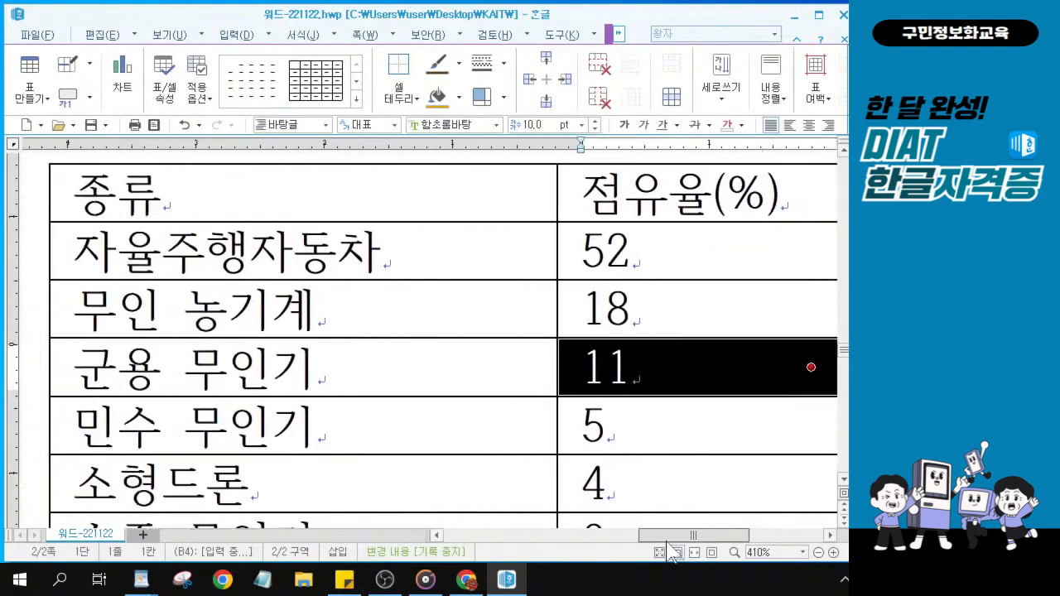
pyautogui.click(130, 429)
pyautogui.moveTo(130, 429); pyautogui.dragTo(660, 431)
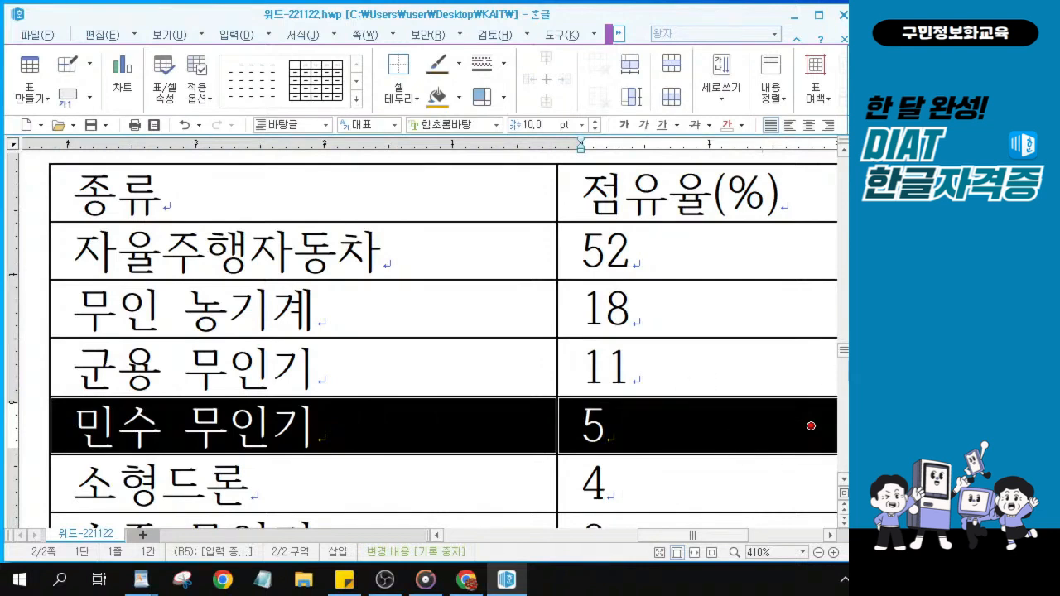
# Check the table's last three rows, 소형드론, 수중 무인기 and 기타, row by row, and review the whole table.
pyautogui.scroll(-1, 818, 472)
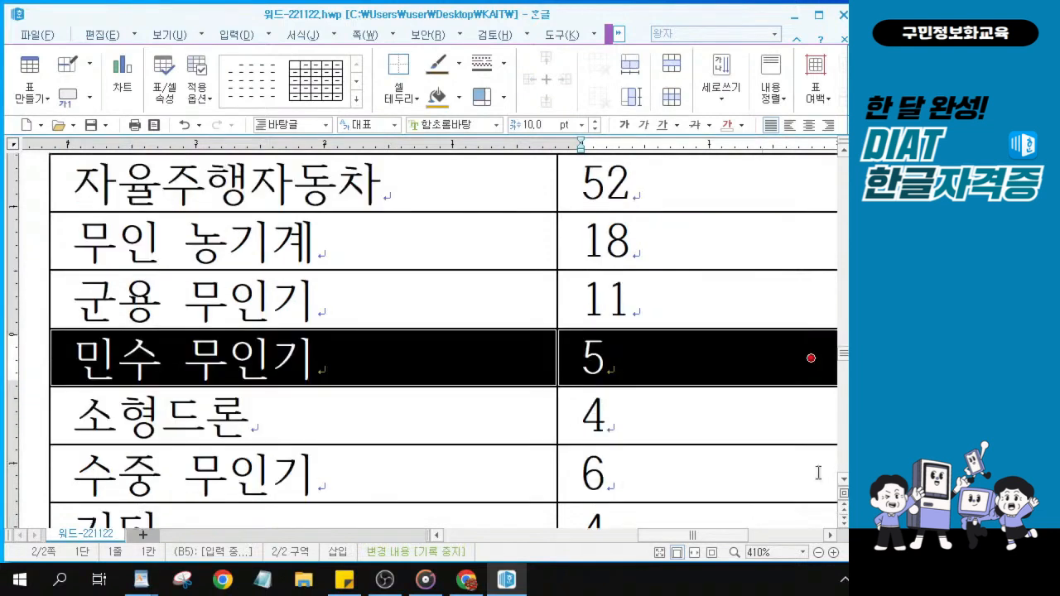
pyautogui.click(89, 415)
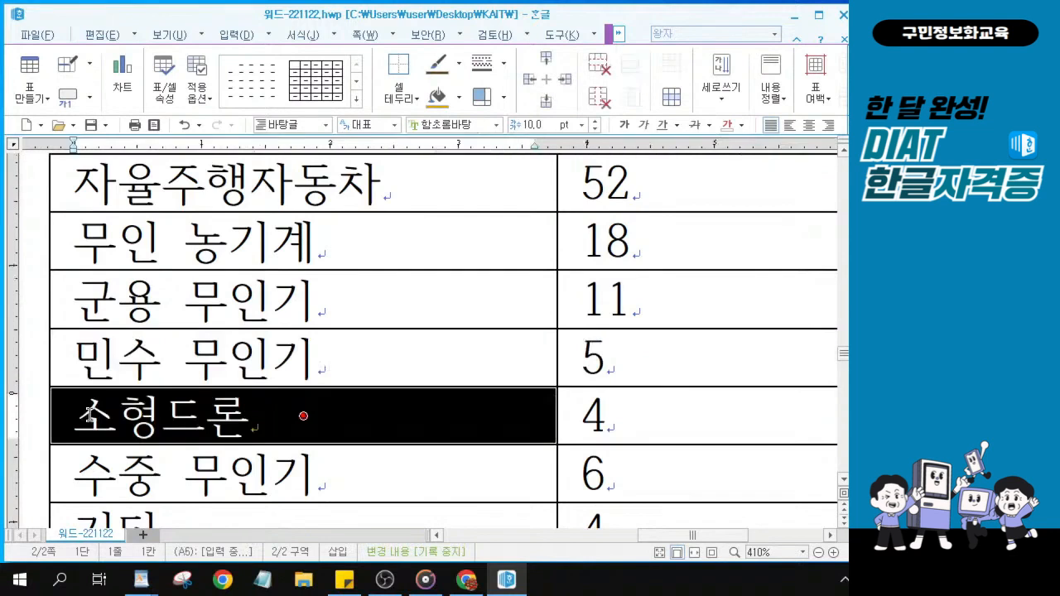
pyautogui.moveTo(89, 416); pyautogui.dragTo(585, 419)
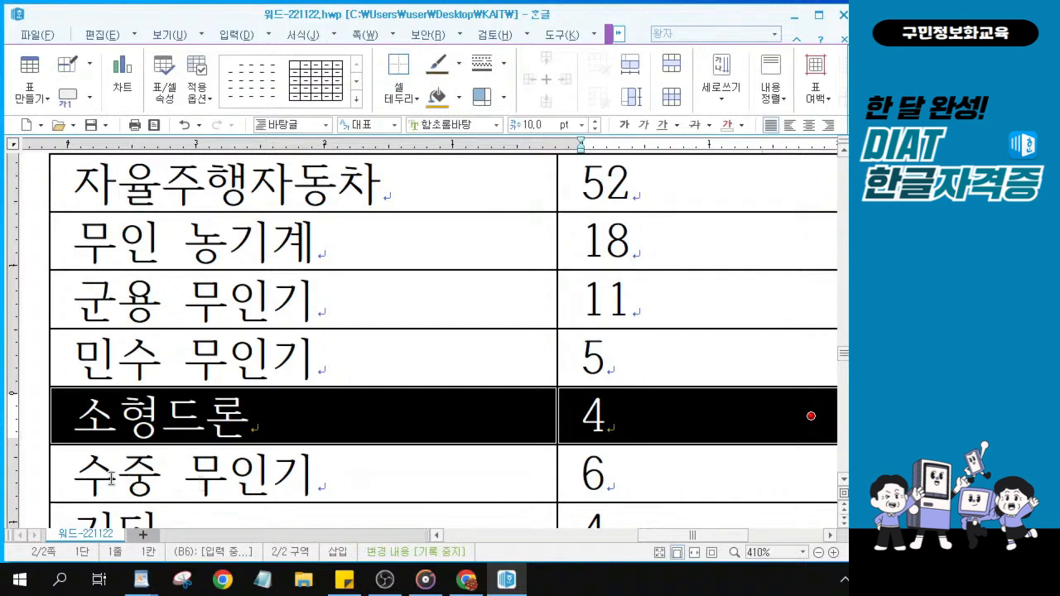
pyautogui.moveTo(110, 479); pyautogui.dragTo(649, 476)
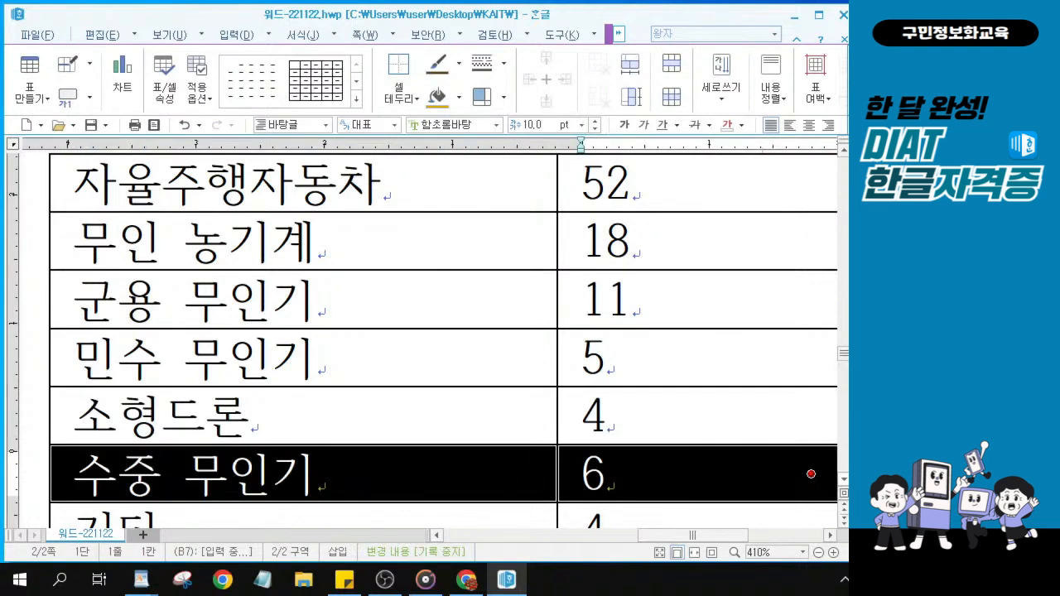
pyautogui.scroll(-1, 843, 490)
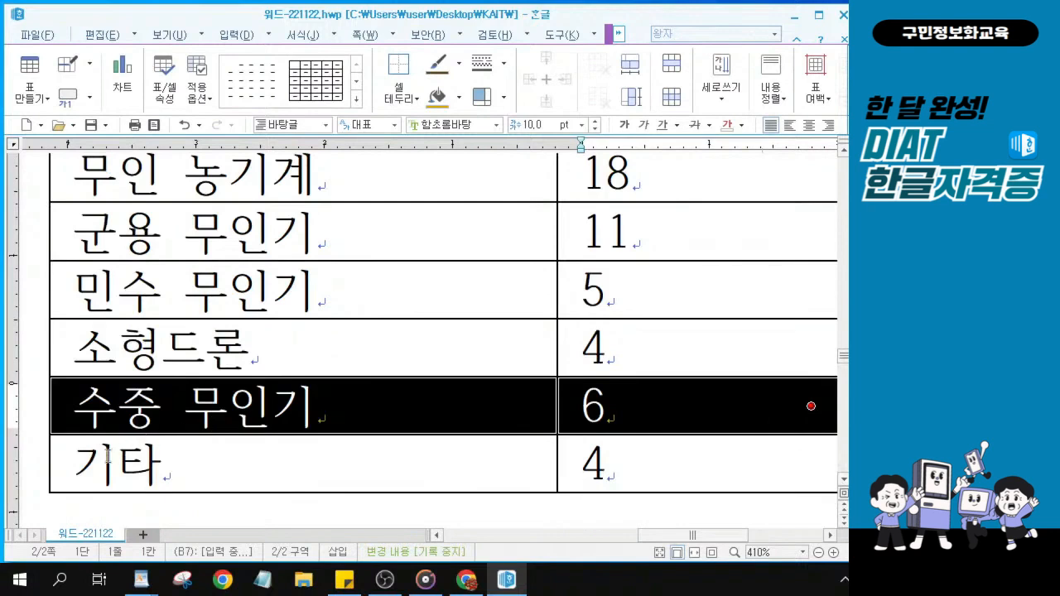
pyautogui.moveTo(87, 459); pyautogui.dragTo(635, 472)
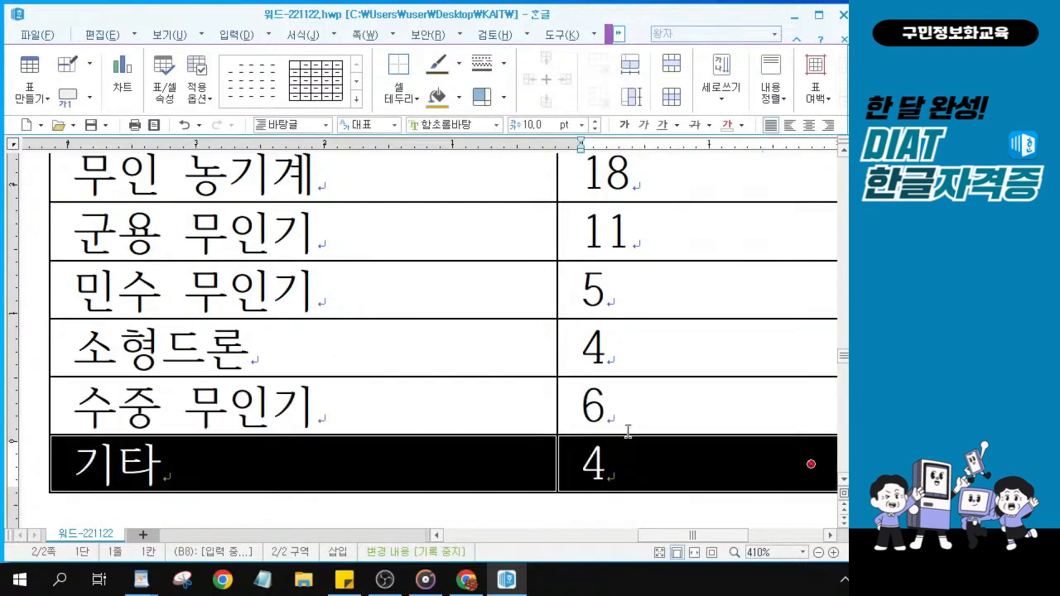
pyautogui.scroll(-1, 628, 431)
pyautogui.scroll(-5, 628, 431)
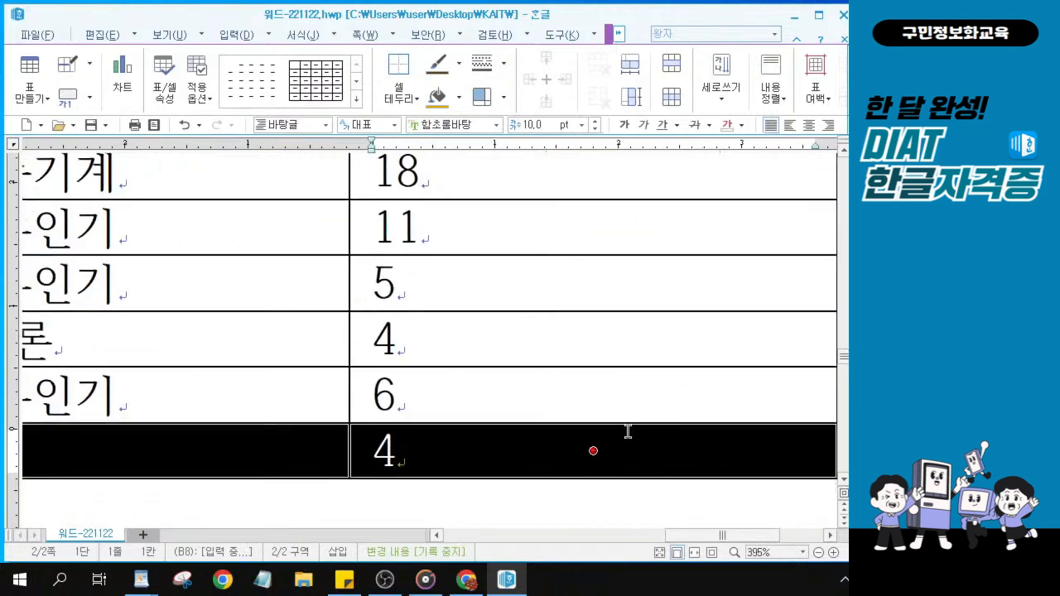
pyautogui.moveTo(690, 540); pyautogui.dragTo(648, 540)
pyautogui.moveTo(843, 356); pyautogui.dragTo(843, 354)
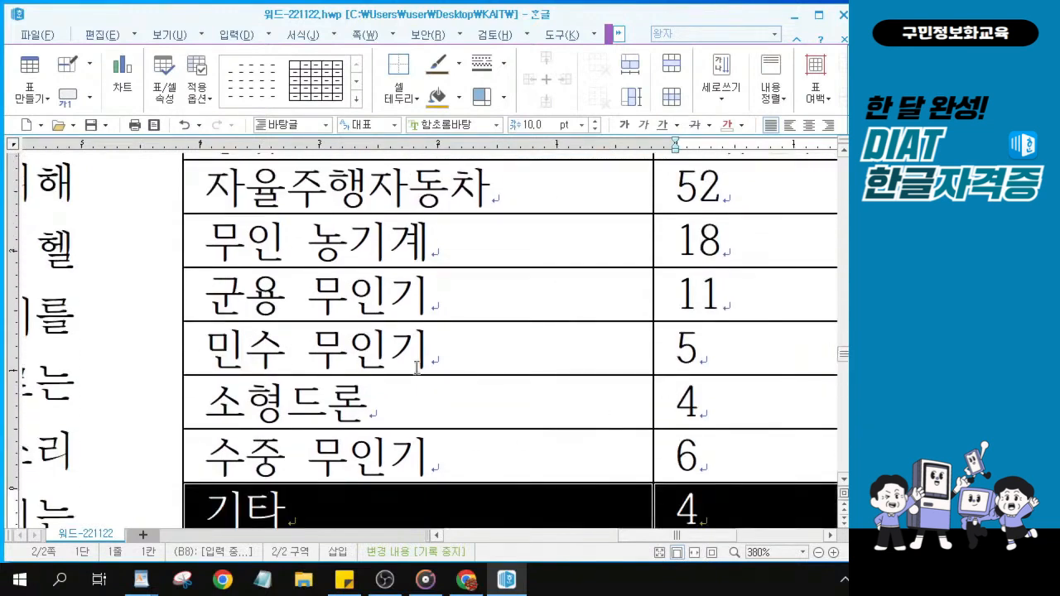
pyautogui.press('Escape')
pyautogui.scroll(6, 509, 372)
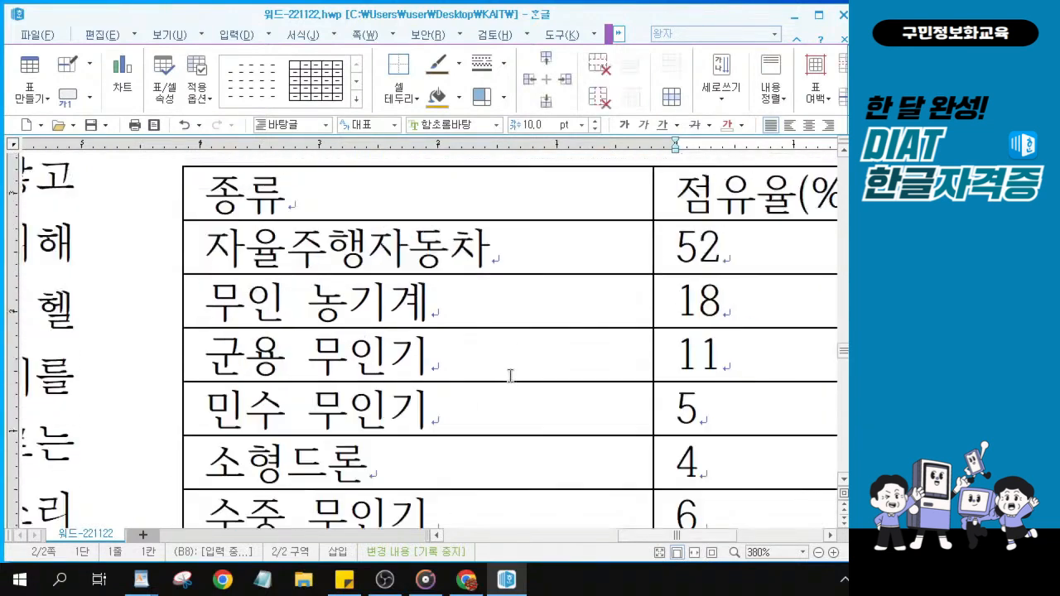
pyautogui.moveTo(844, 348); pyautogui.dragTo(845, 361)
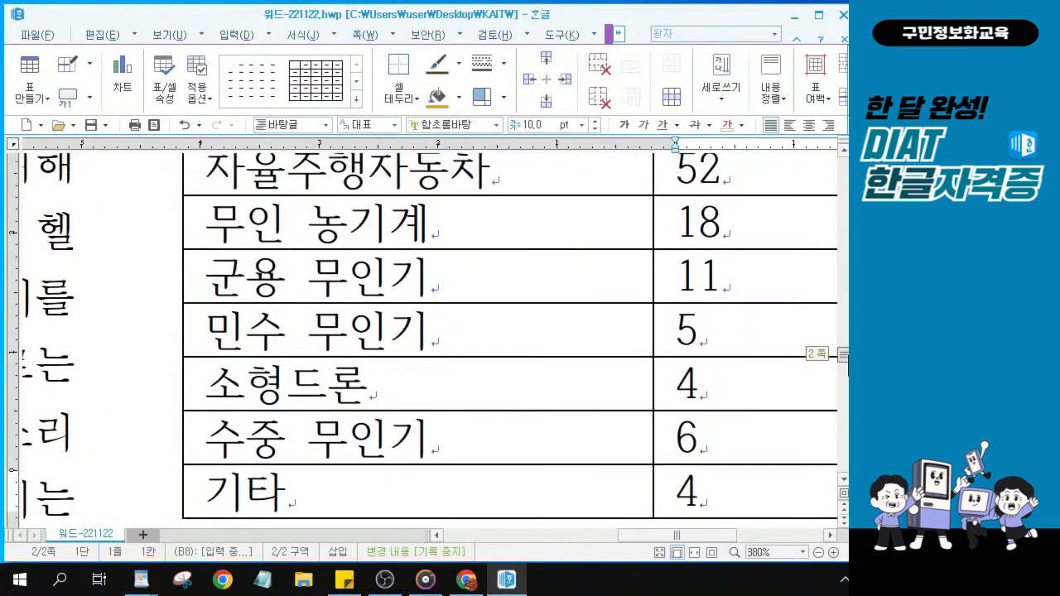
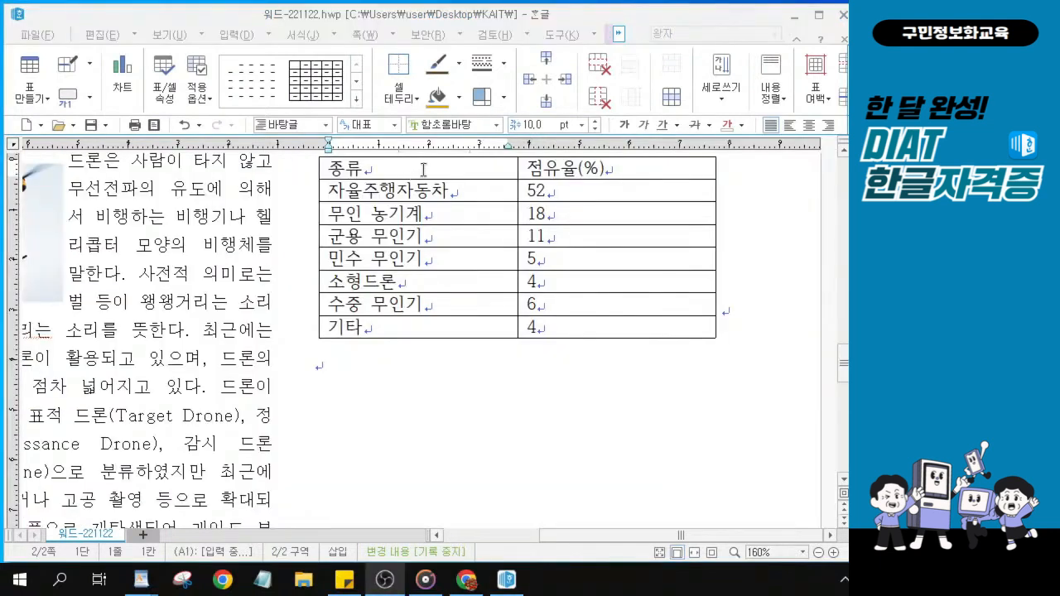
# Center the text in all cells of the table and set its font to 굴림체.
pyautogui.click(422, 170)
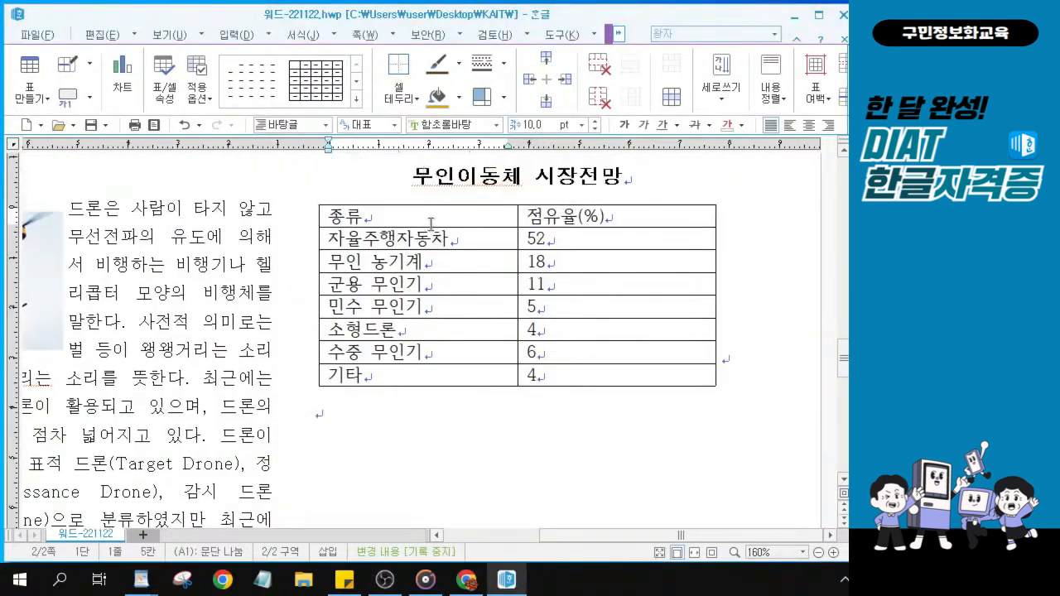
pyautogui.moveTo(431, 222); pyautogui.dragTo(588, 384)
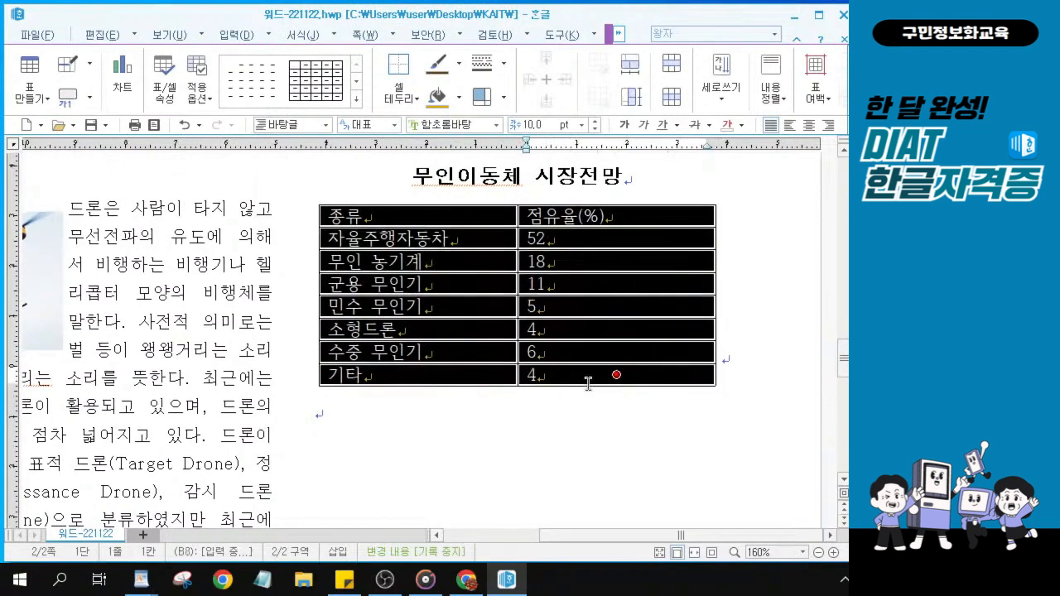
pyautogui.moveTo(414, 217); pyautogui.dragTo(618, 372)
pyautogui.click(809, 126)
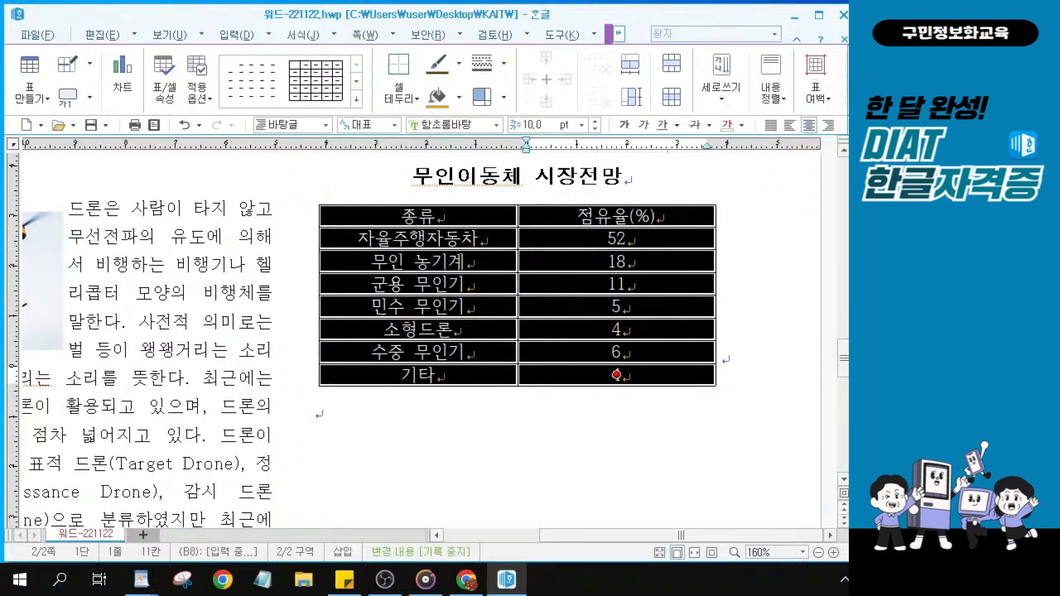
pyautogui.click(452, 126)
pyautogui.write('굴')
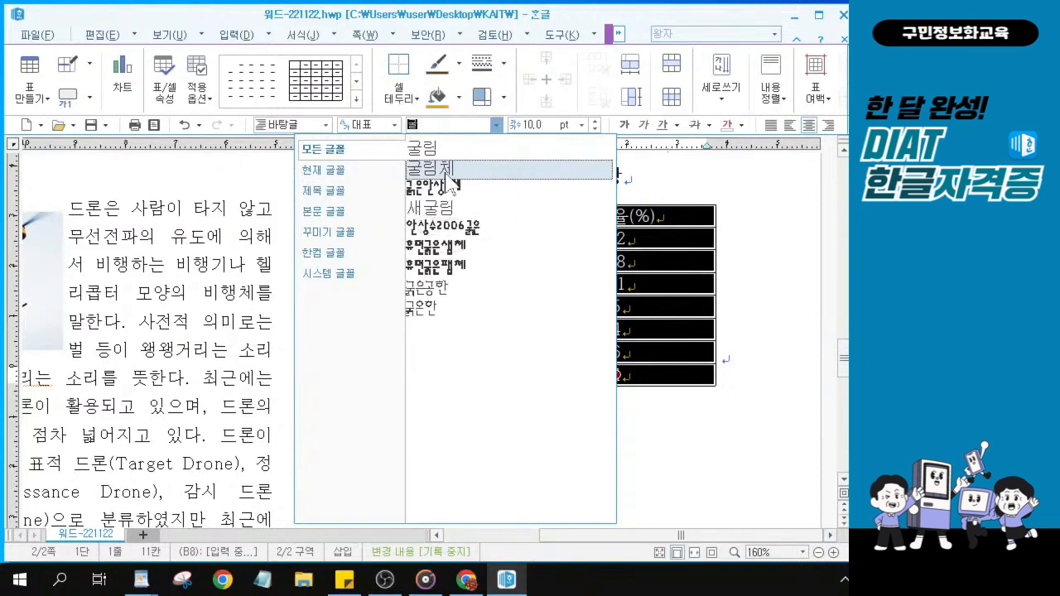
pyautogui.click(448, 174)
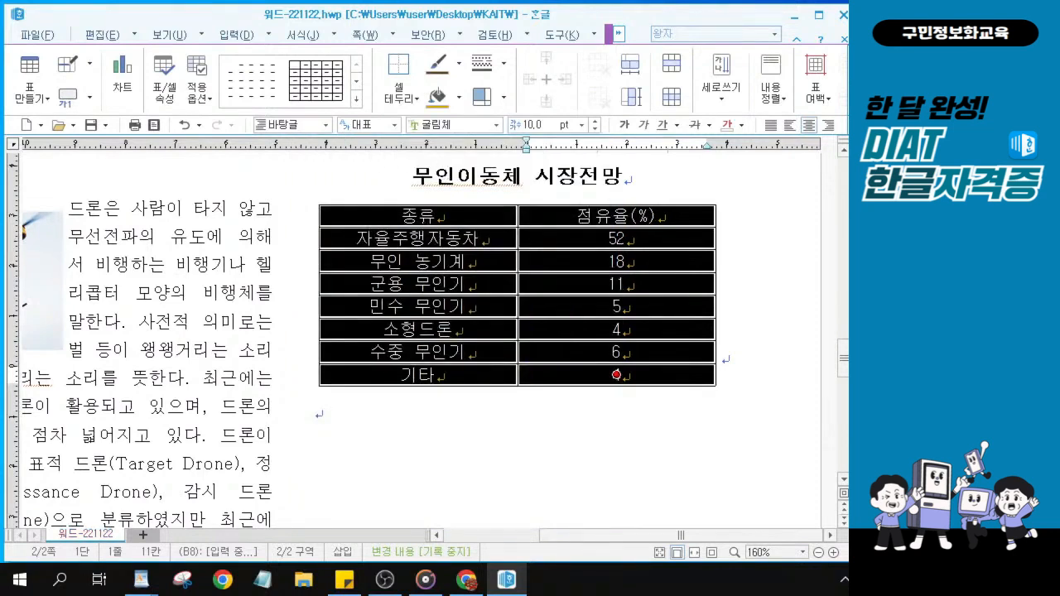
# Increase the height of all table rows by three increments so the 기타 row lines up with the body text line containing 감시 드론.
pyautogui.hotkey('alt', 'Tab')
pyautogui.hotkey('ctrl', 'Down')
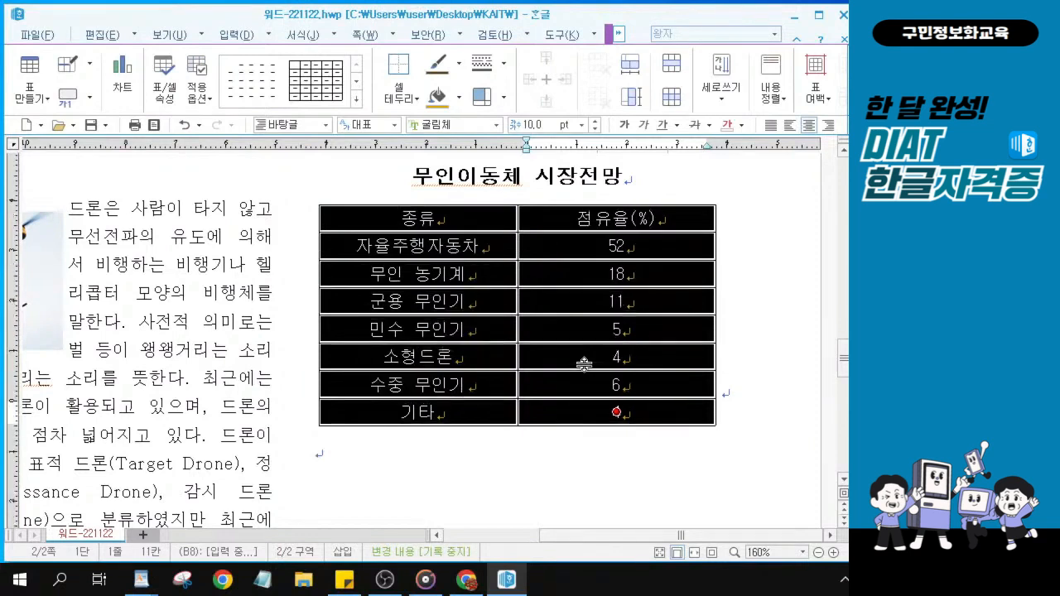
pyautogui.hotkey('ctrl', 'Down')
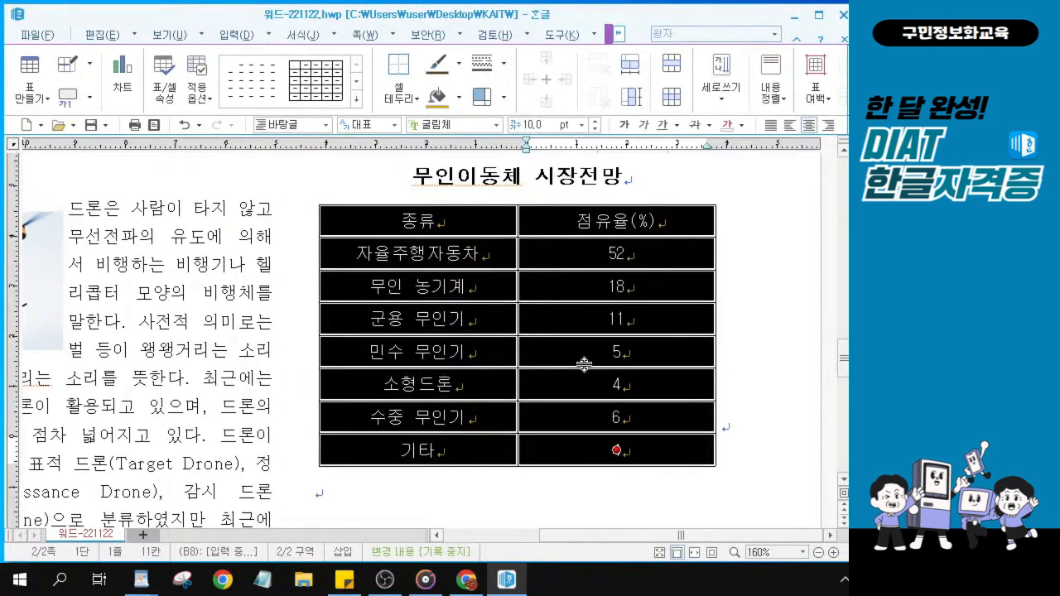
pyautogui.hotkey('ctrl', 'Down')
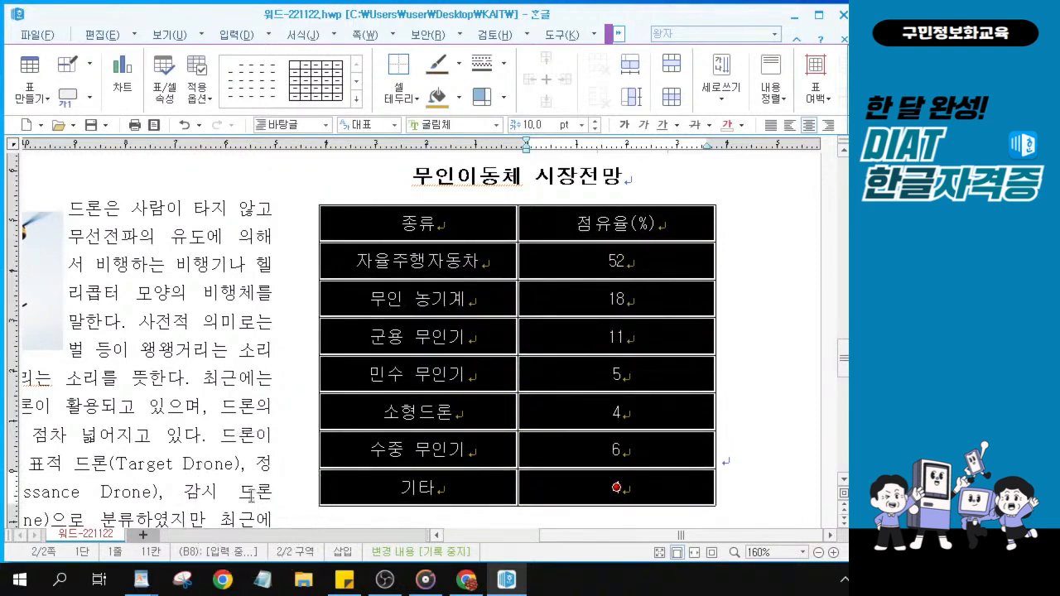
pyautogui.moveTo(189, 495); pyautogui.dragTo(268, 500)
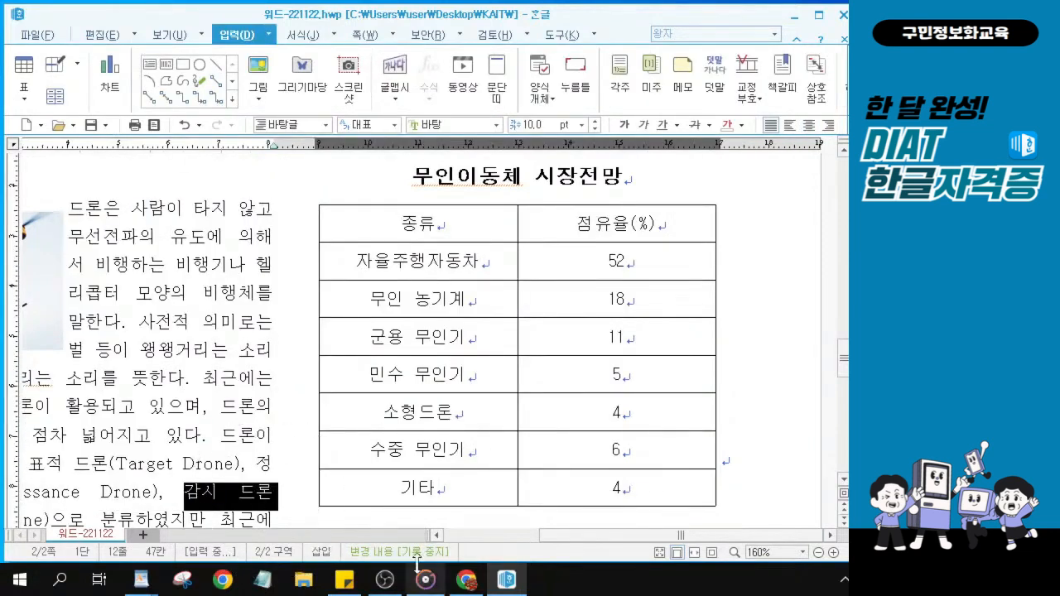
pyautogui.click(285, 488)
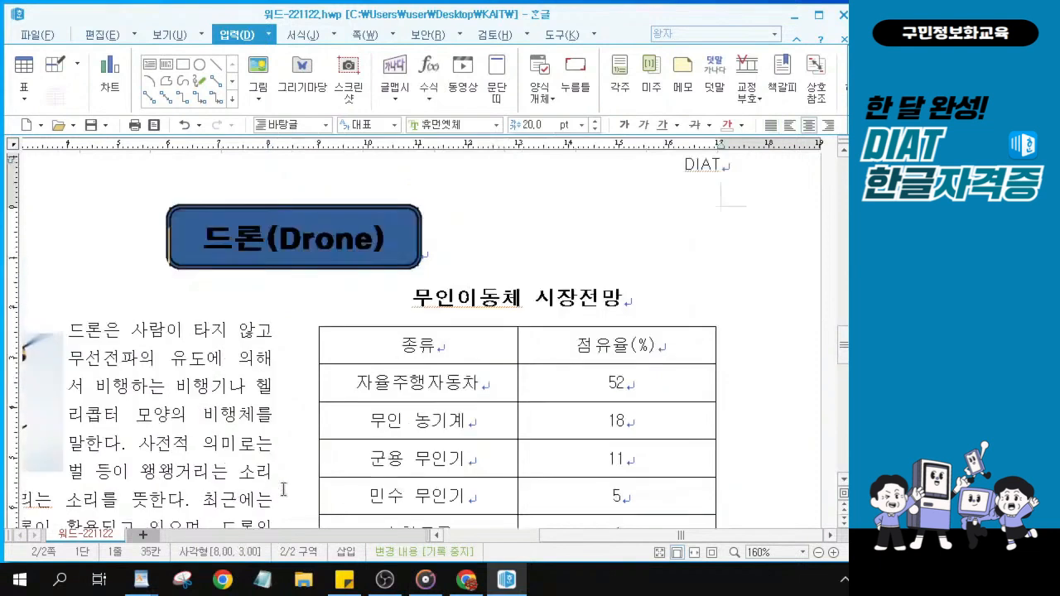
pyautogui.scroll(-3, 414, 401)
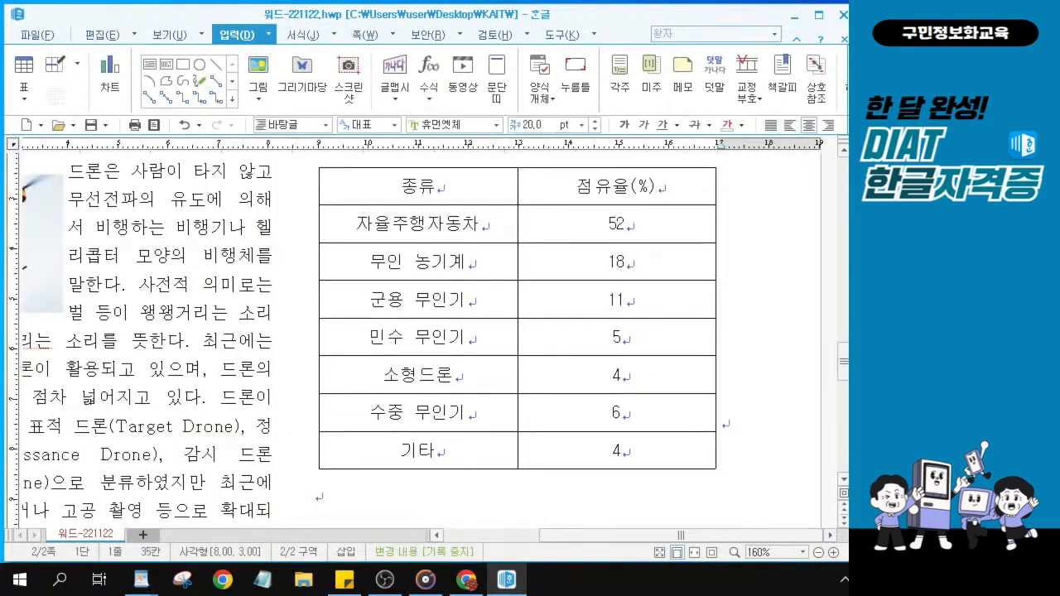
# Give the heading row cells, 종류 and 점유율(%), a 0.5 mm double-line bottom border.
pyautogui.hotkey('alt', 'Tab')
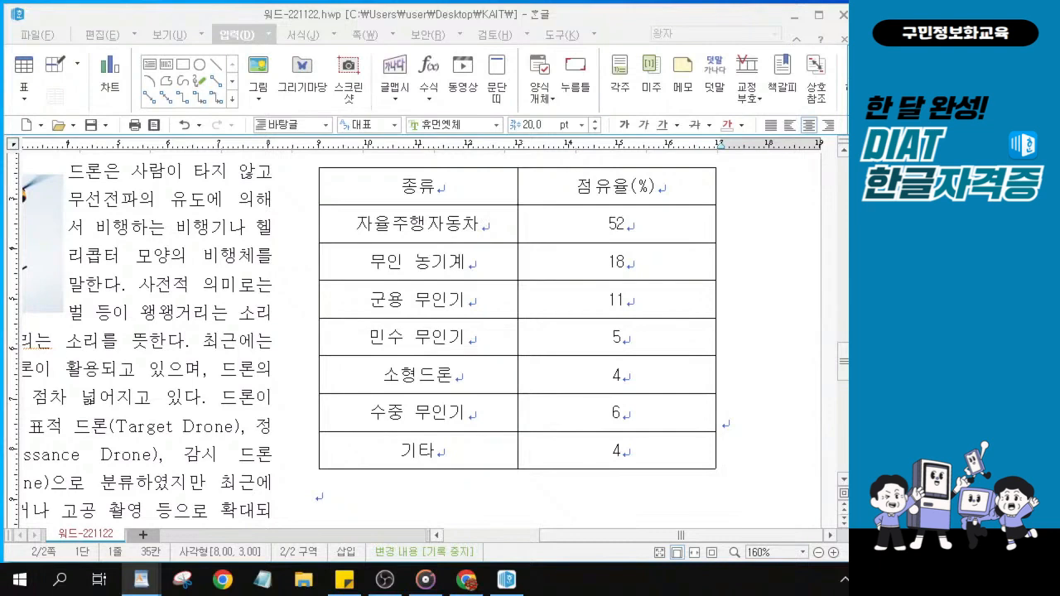
pyautogui.moveTo(438, 177); pyautogui.dragTo(605, 192)
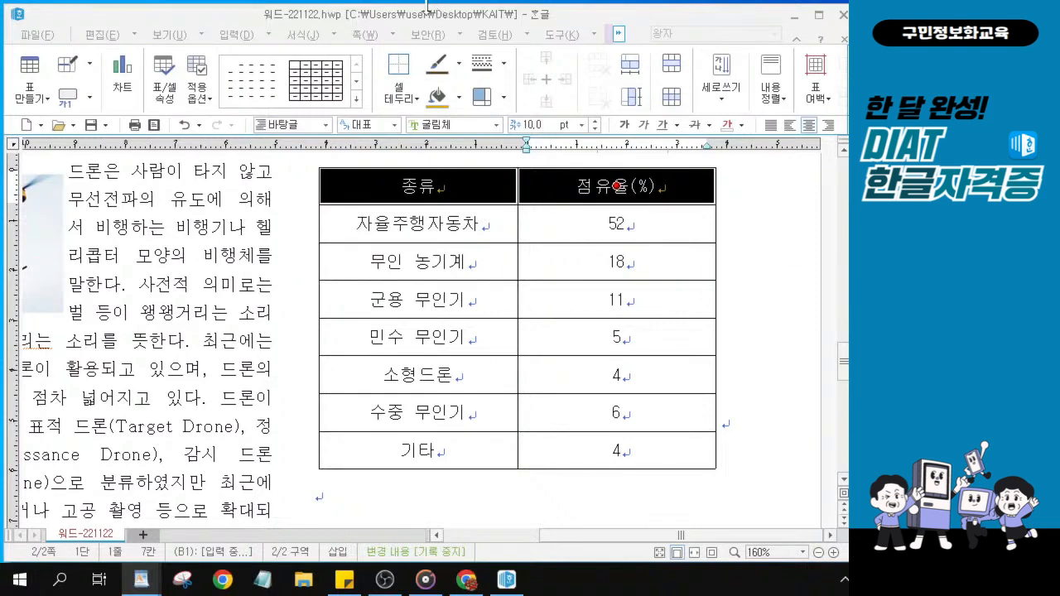
pyautogui.press('l')
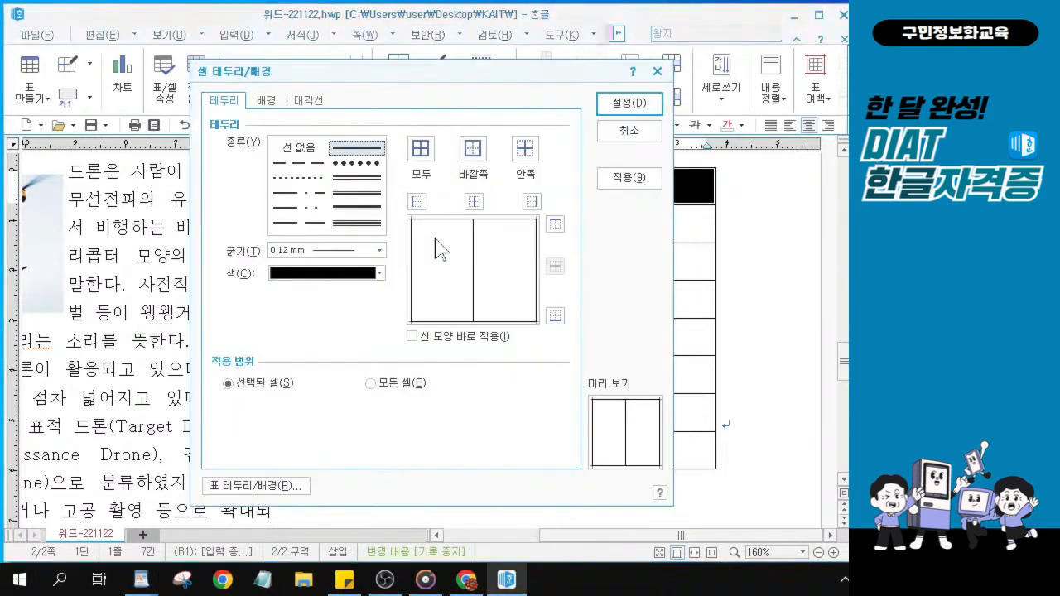
pyautogui.moveTo(489, 82); pyautogui.dragTo(382, 92)
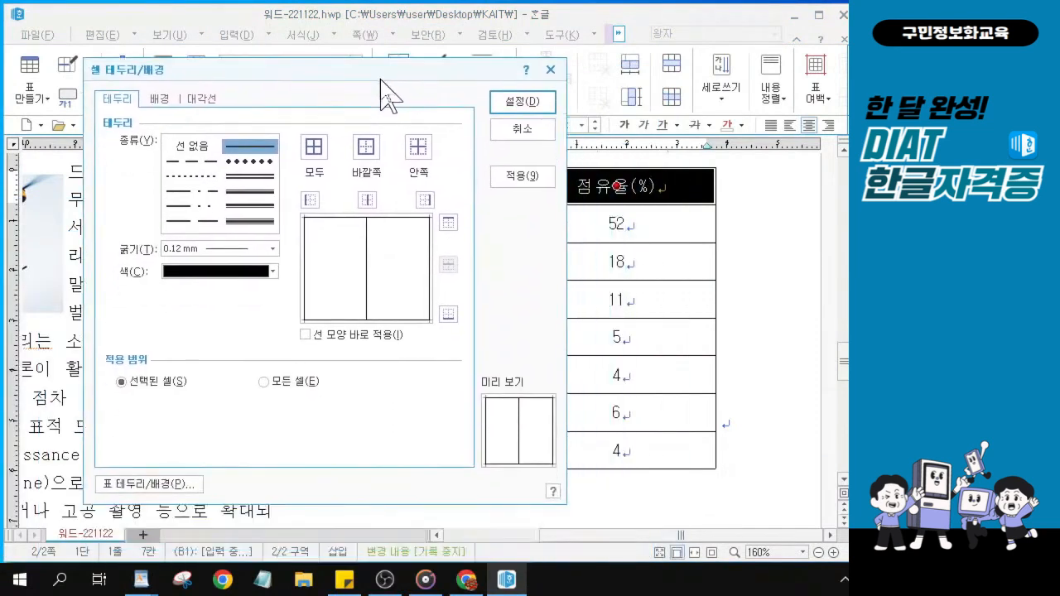
pyautogui.click(192, 176)
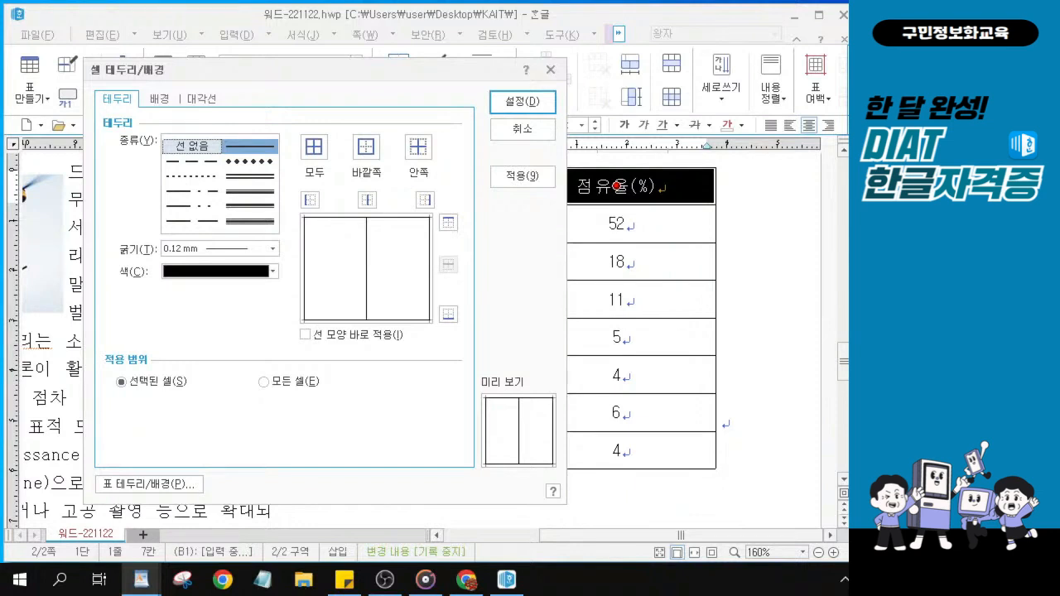
pyautogui.click(273, 249)
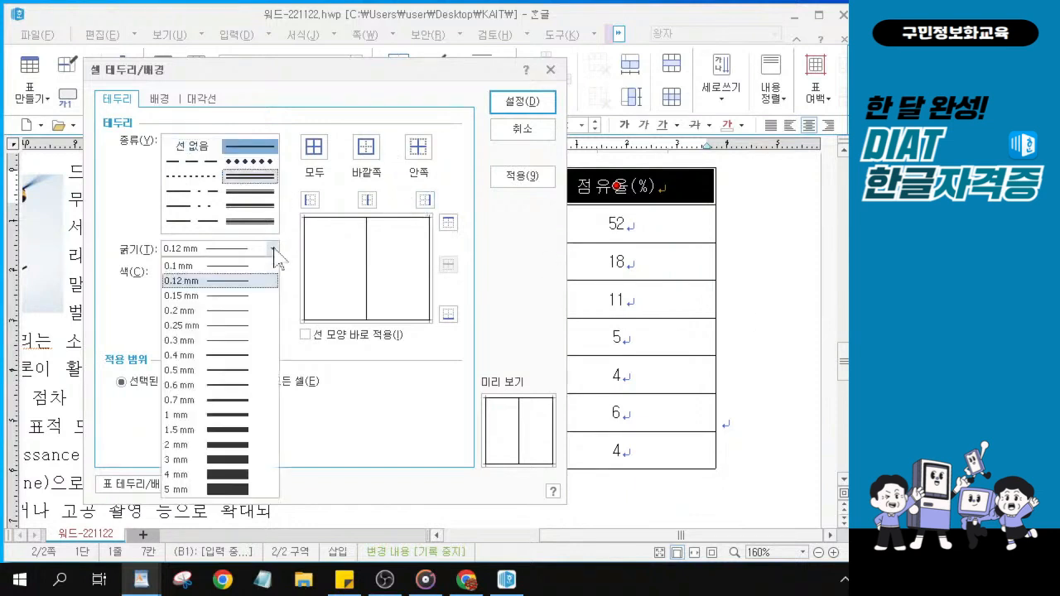
pyautogui.click(262, 179)
pyautogui.click(262, 179)
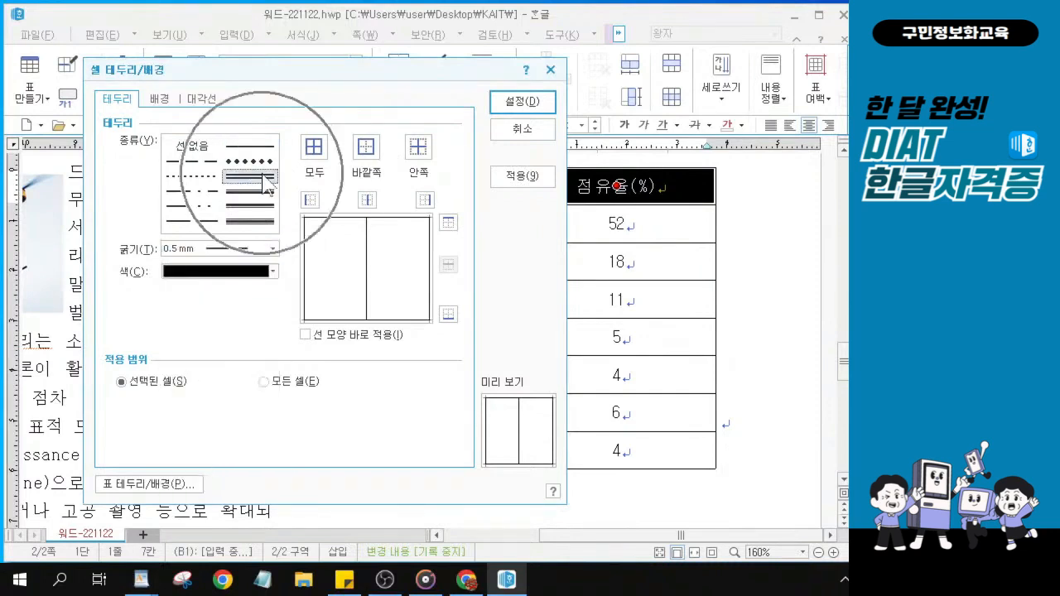
pyautogui.click(191, 251)
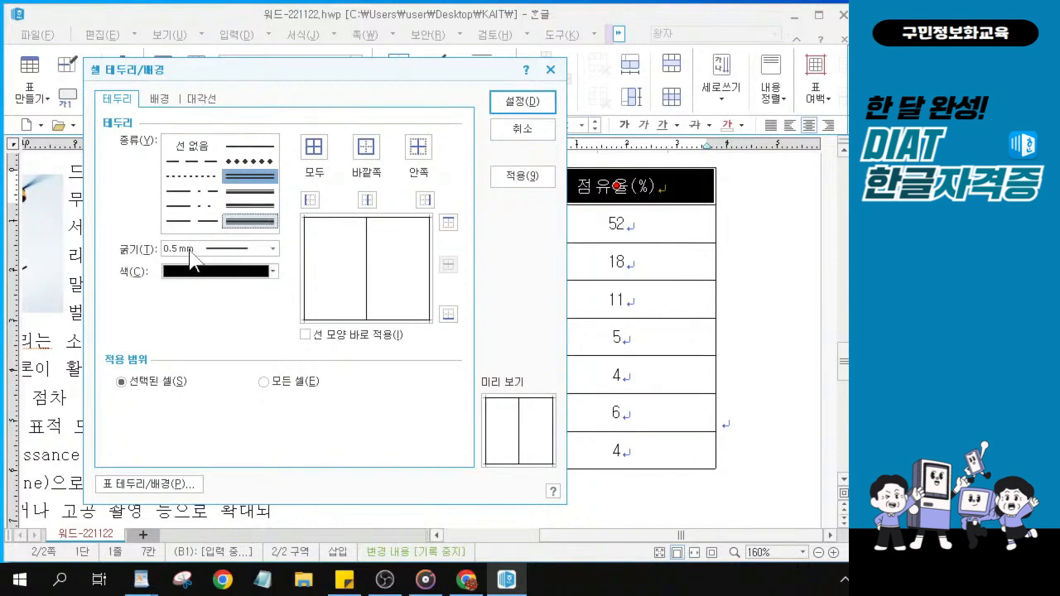
pyautogui.click(447, 319)
pyautogui.click(447, 316)
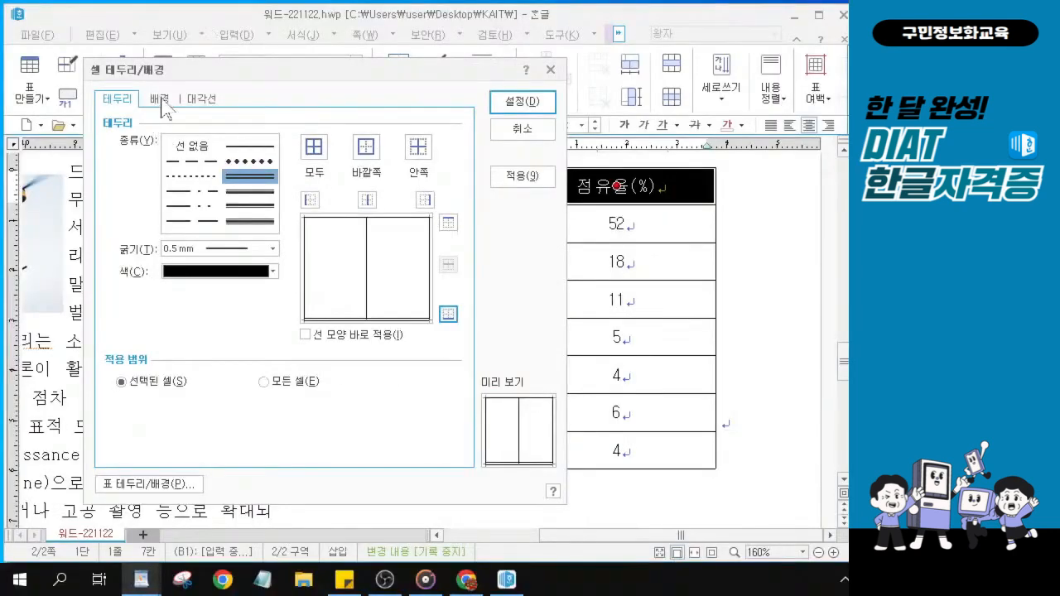
# Fill the heading row cells with the solid green theme colour and apply the border and background settings.
pyautogui.click(161, 101)
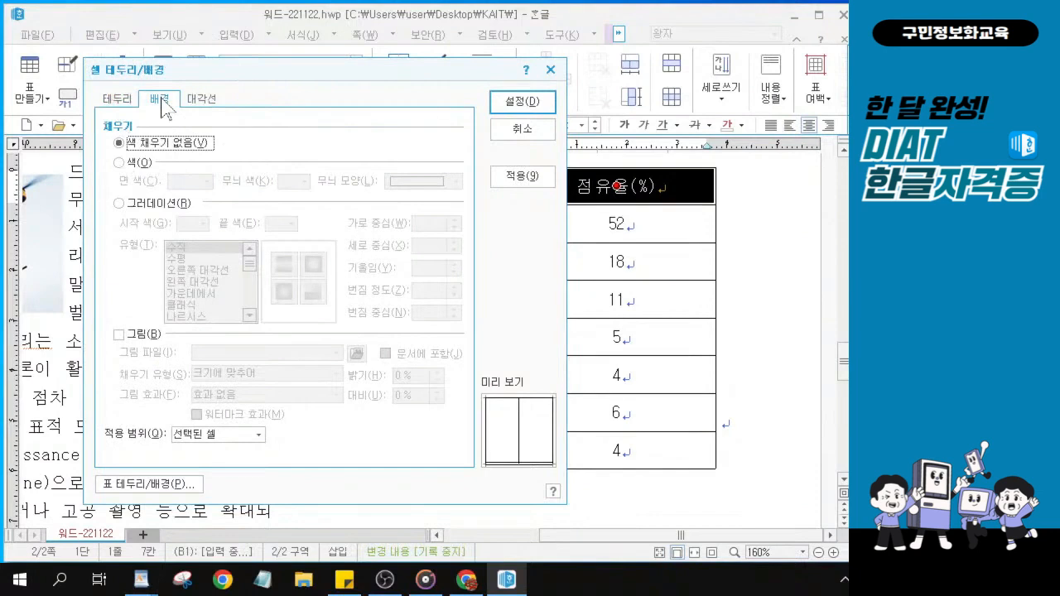
pyautogui.click(120, 164)
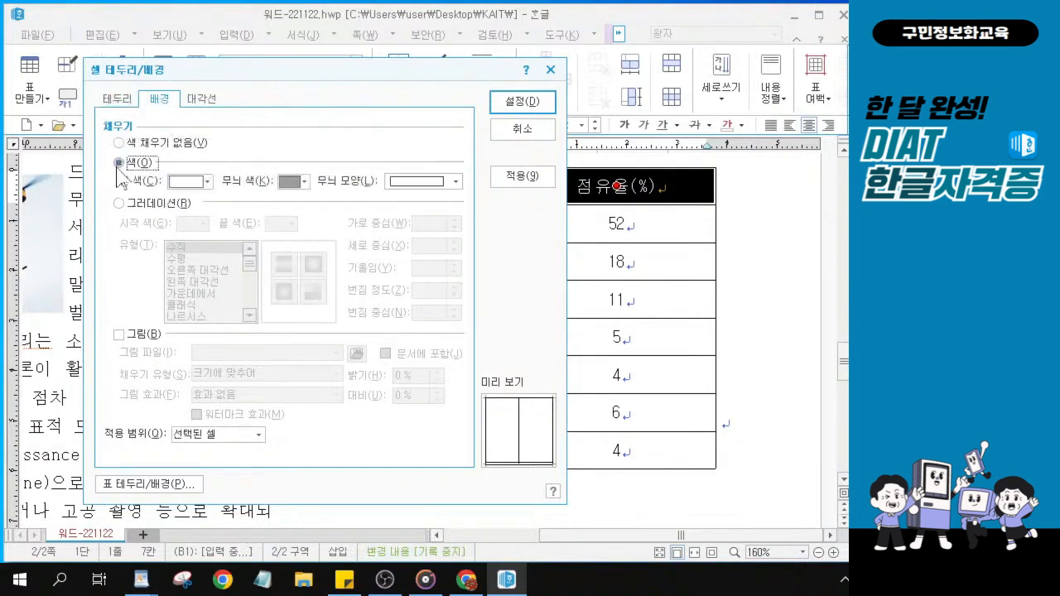
pyautogui.click(202, 183)
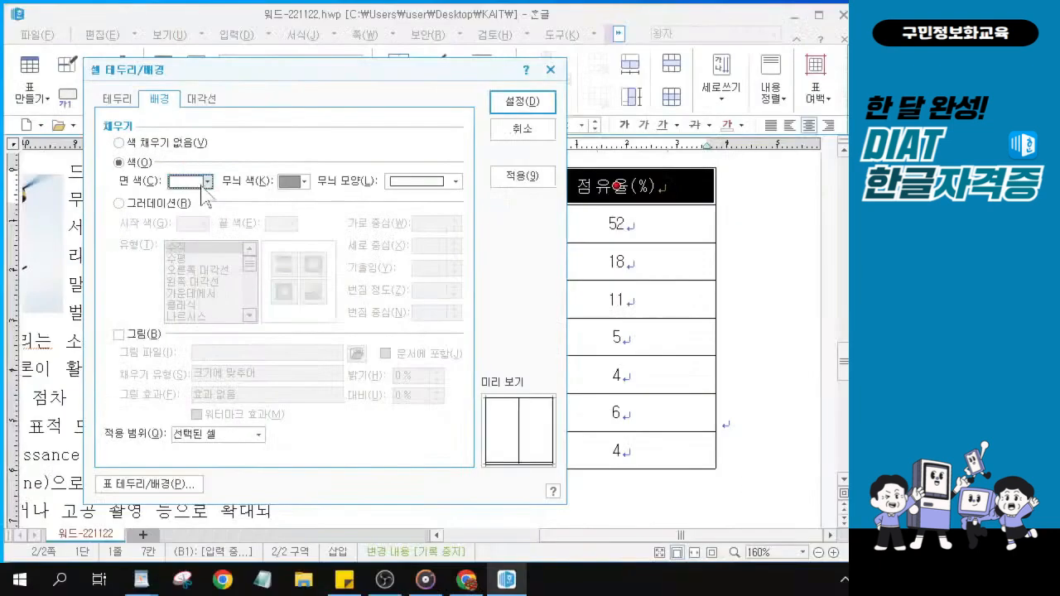
pyautogui.click(267, 217)
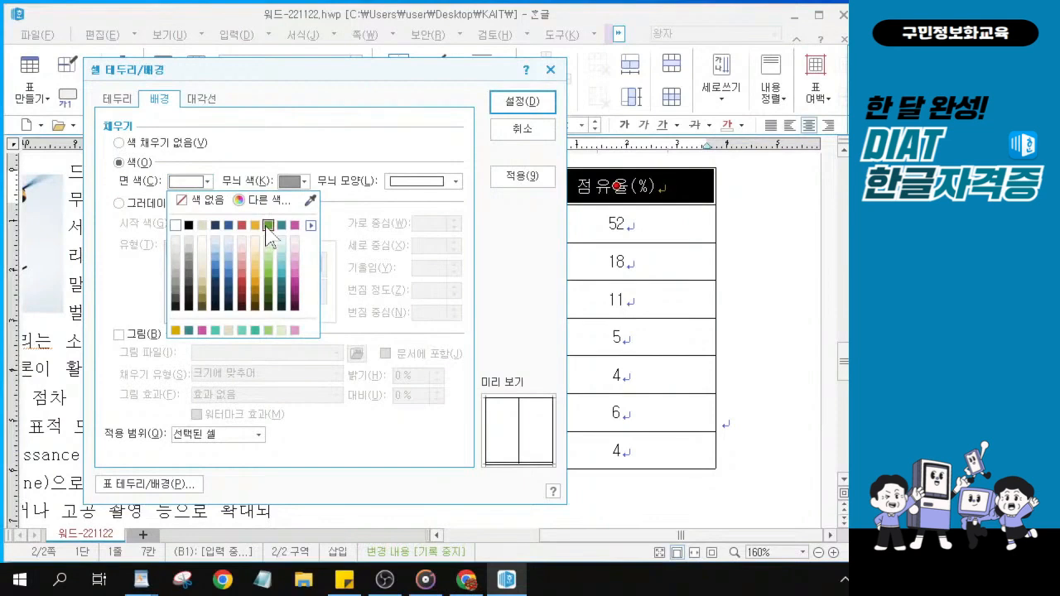
pyautogui.click(267, 226)
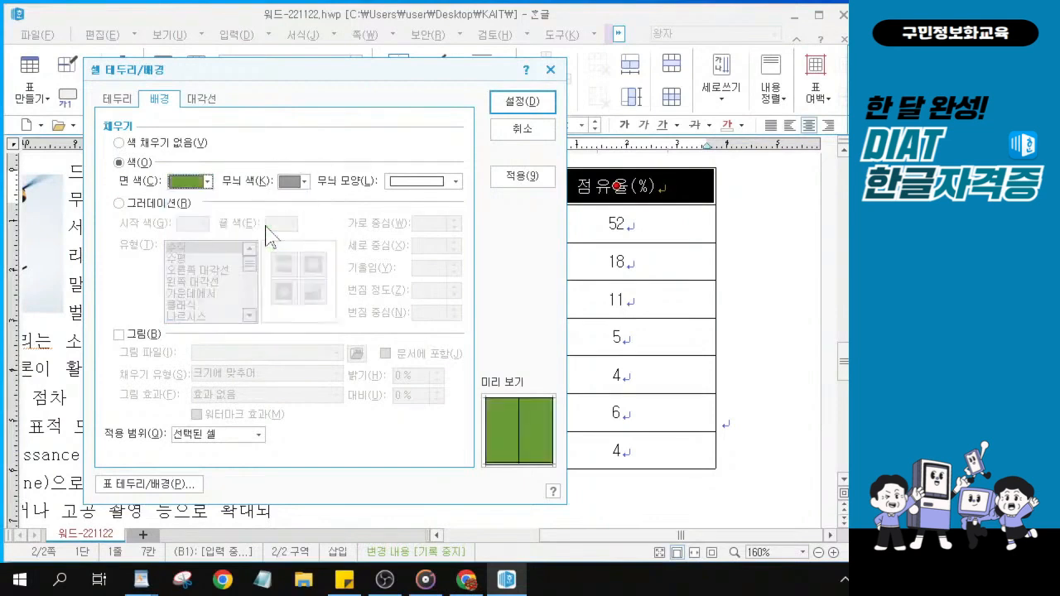
pyautogui.click(537, 106)
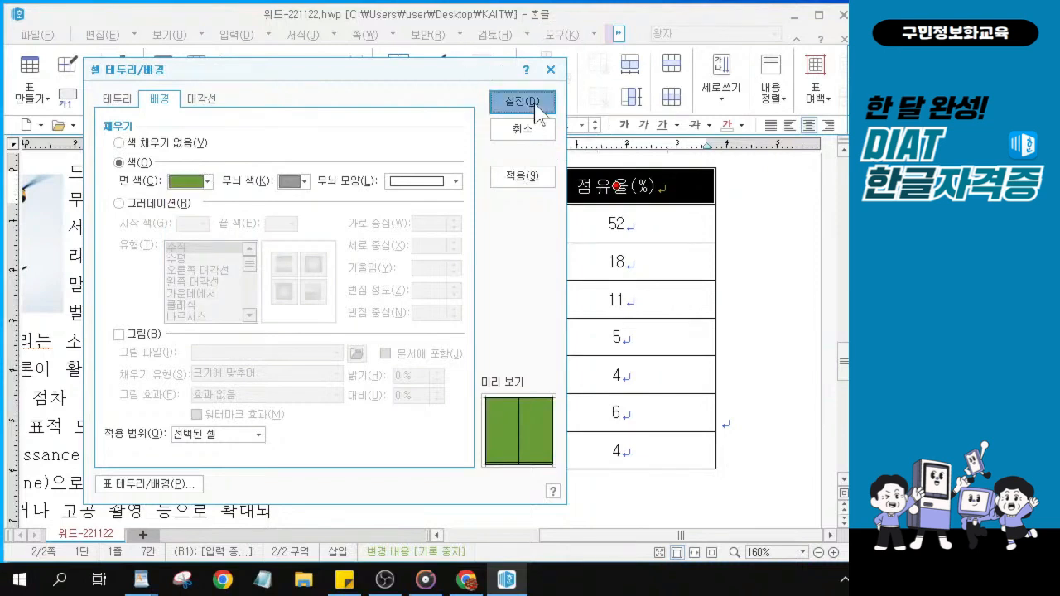
pyautogui.click(537, 106)
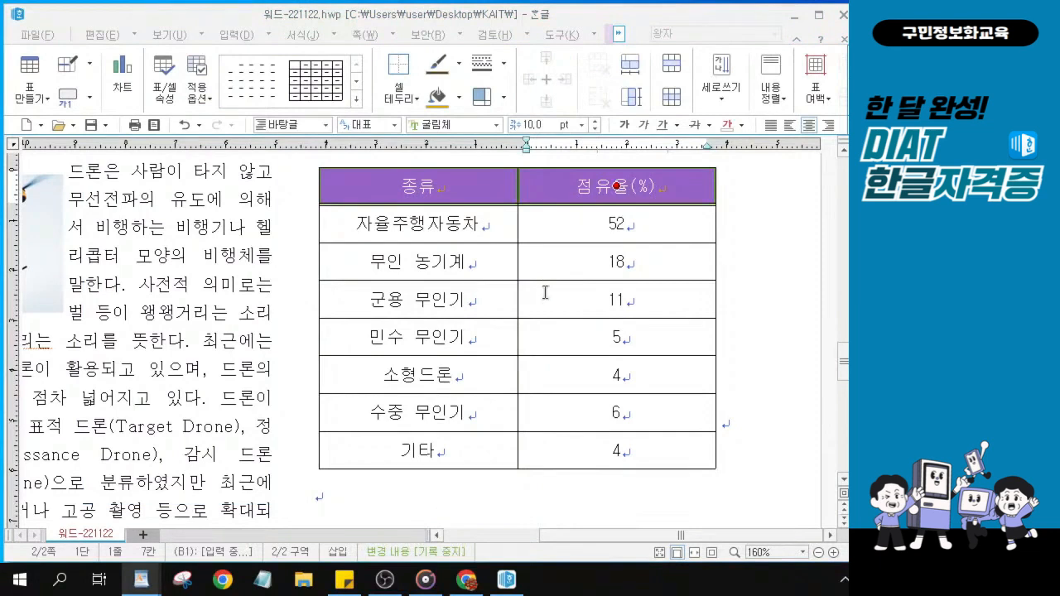
pyautogui.click(570, 263)
pyautogui.click(571, 267)
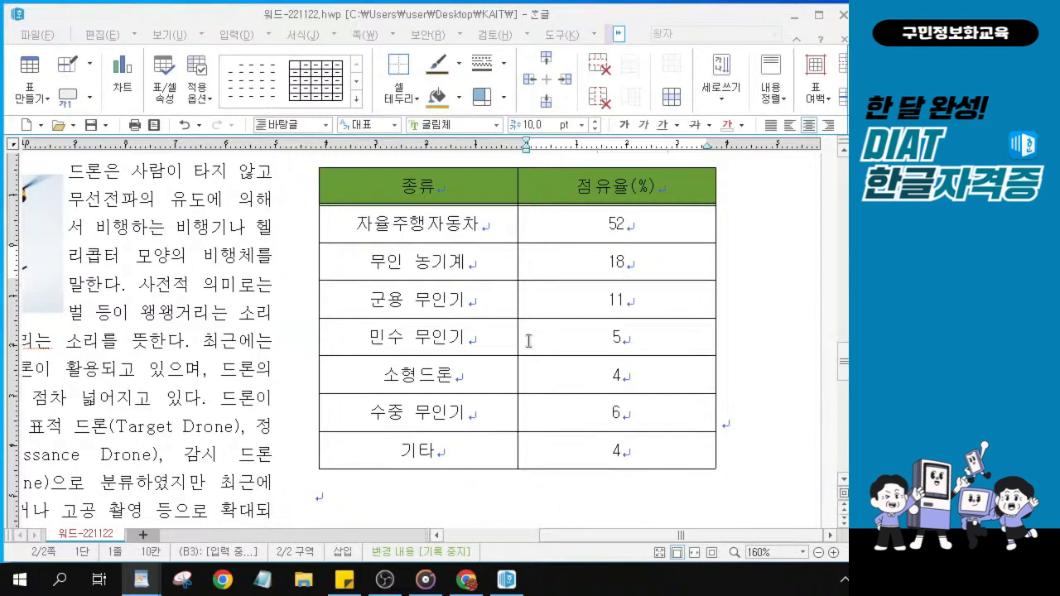
# Insert a chart based on all rows and both columns of the 종류 and 점유율(%) table.
pyautogui.click(404, 187)
pyautogui.moveTo(404, 186); pyautogui.dragTo(616, 450)
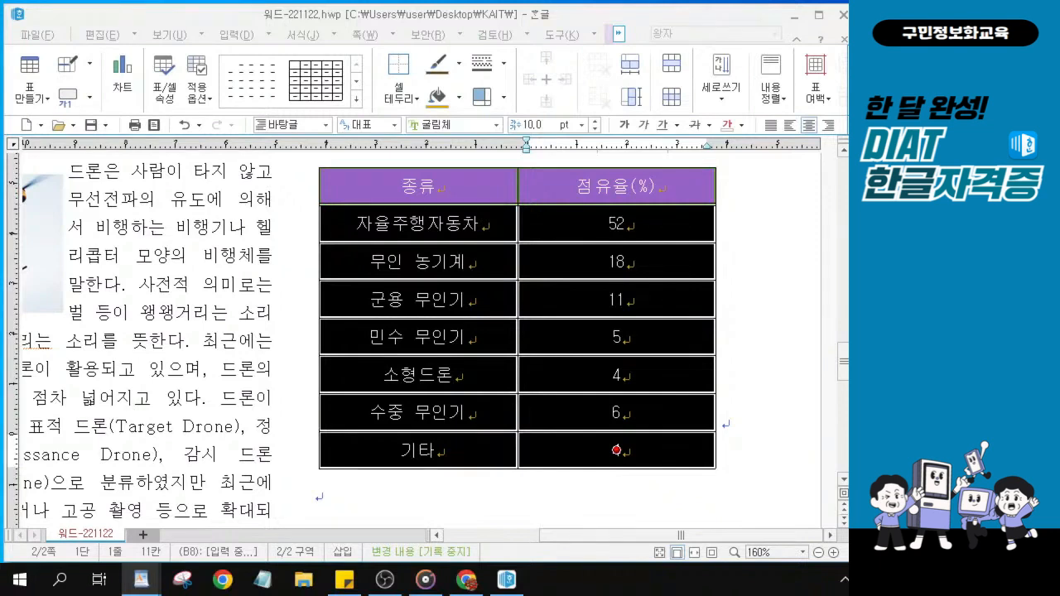
pyautogui.click(438, 215)
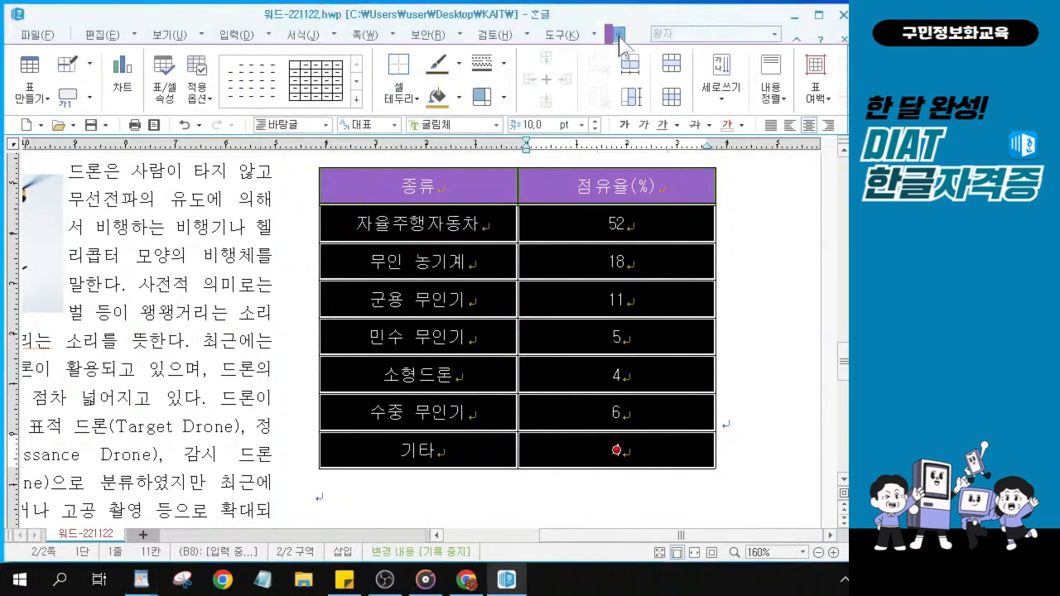
pyautogui.click(611, 34)
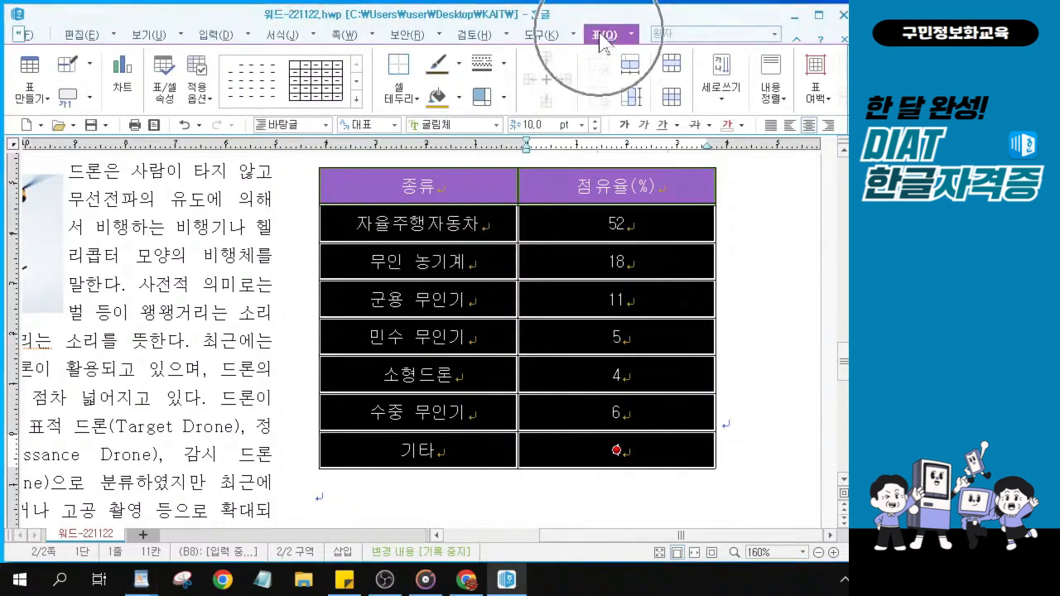
pyautogui.click(135, 83)
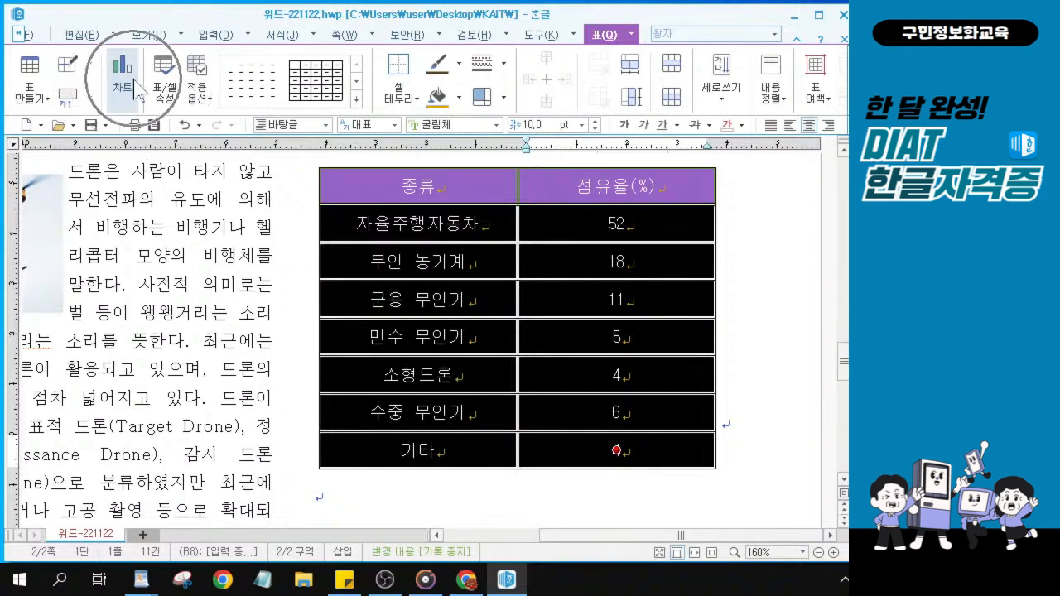
pyautogui.click(131, 92)
pyautogui.press('ctrl')
pyautogui.press('ctrl')
pyautogui.press('ctrl')
pyautogui.press('ctrl')
pyautogui.press('ctrl')
pyautogui.press('ctrl')
pyautogui.press('ctrl')
pyautogui.press('ctrl')
pyautogui.press('ctrl')
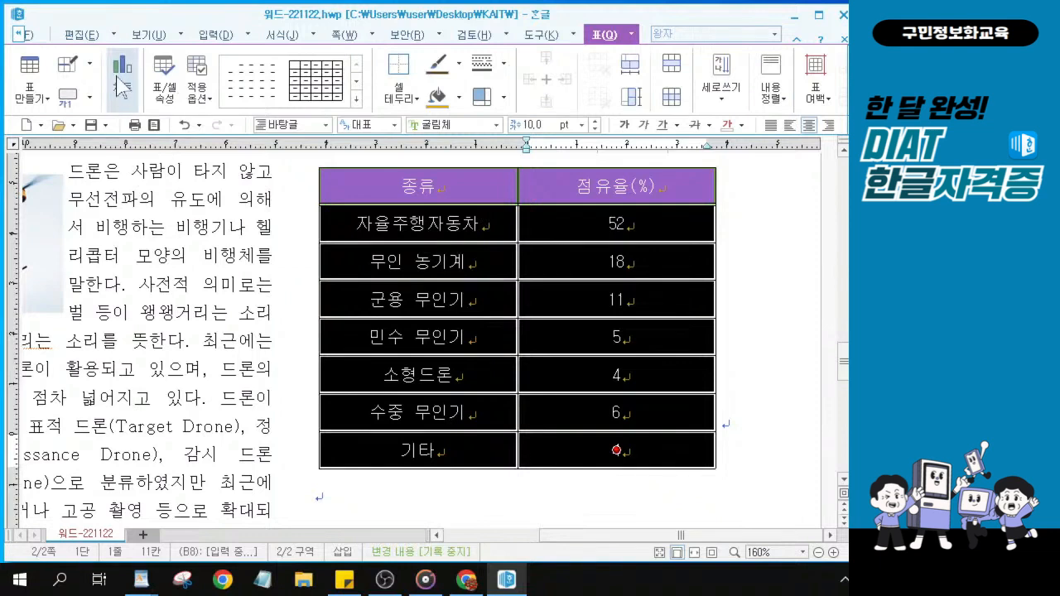
pyautogui.click(121, 83)
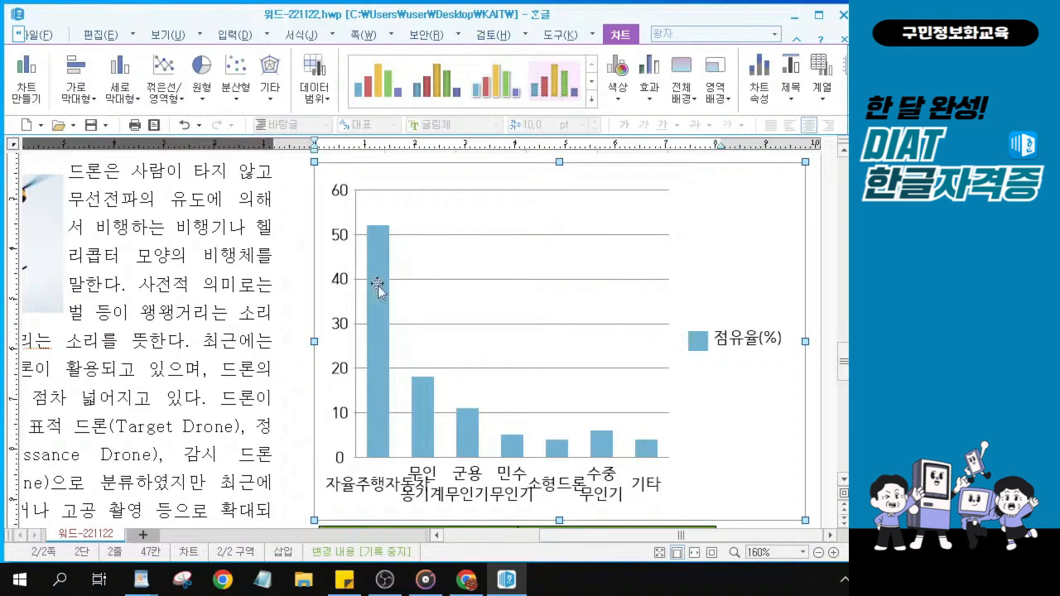
# Set the chart's width to 80 mm and height to 90 mm, and have it treated as a character (글자처럼 취급).
pyautogui.rightClick(464, 192)
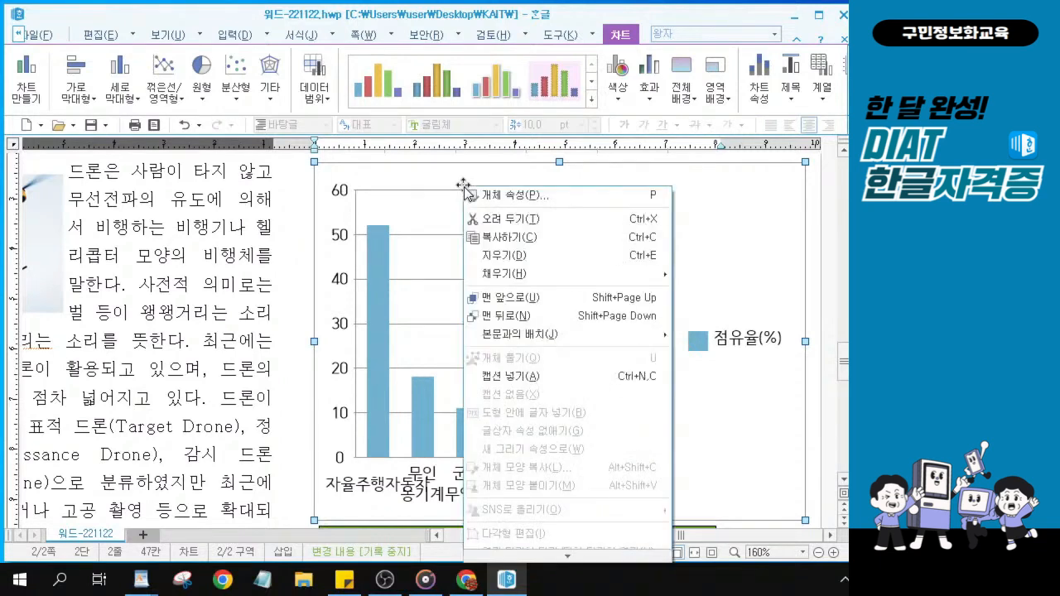
pyautogui.click(510, 203)
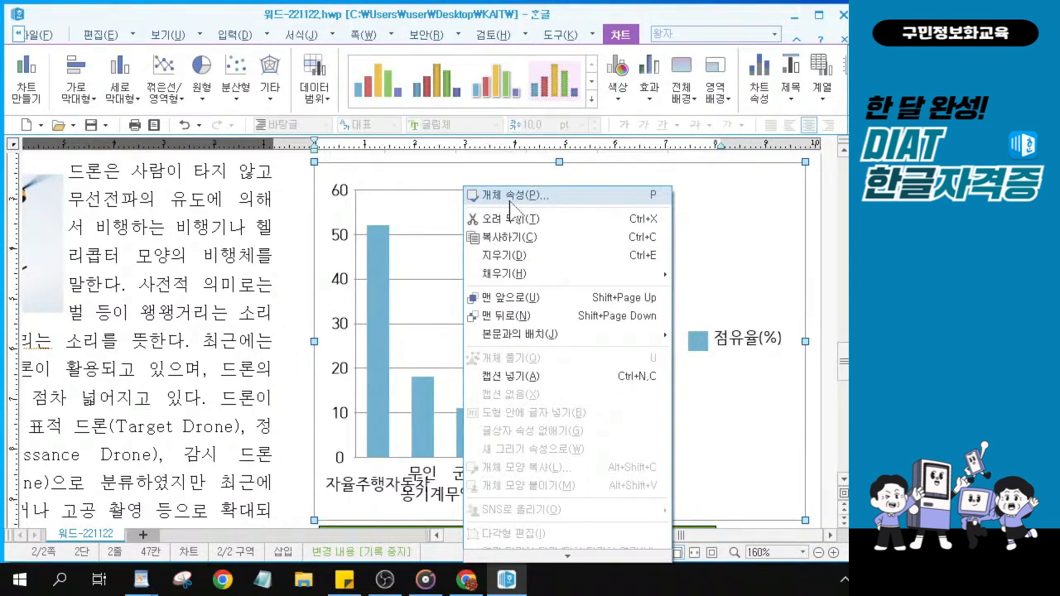
pyautogui.click(511, 199)
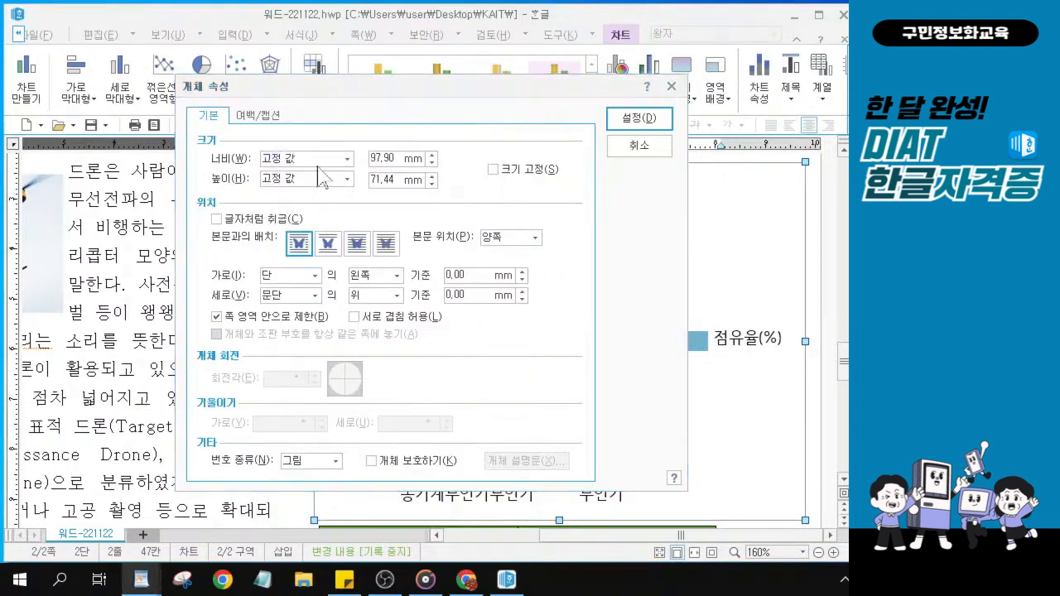
pyautogui.doubleClick(386, 158)
pyautogui.write('90')
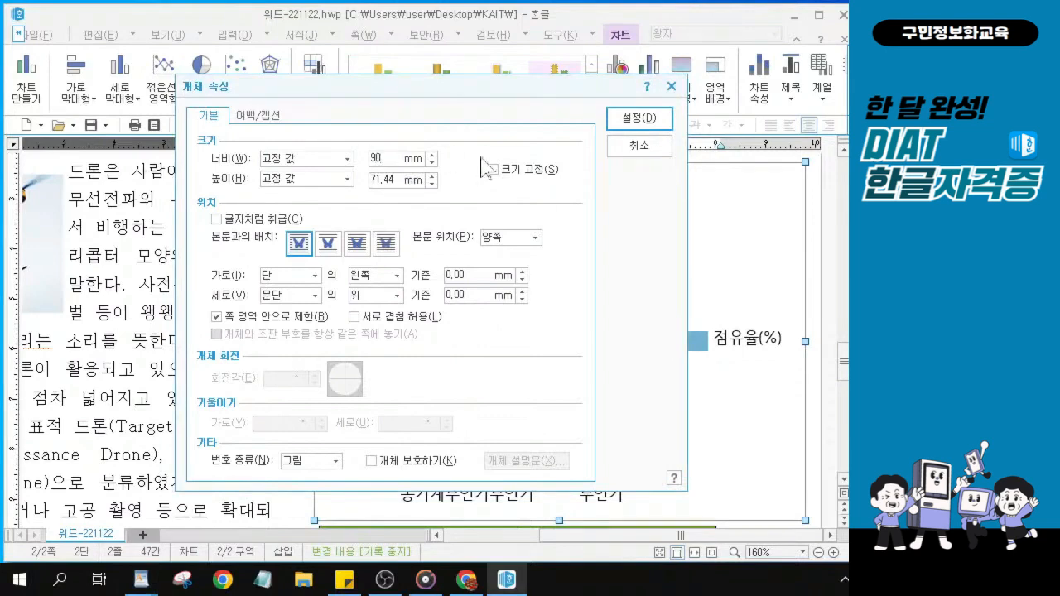
pyautogui.click(372, 180)
pyautogui.press('BackSpace')
pyautogui.press('BackSpace')
pyautogui.write('80')
pyautogui.click(371, 181)
pyautogui.press('Delete')
pyautogui.press('Delete')
pyautogui.press('Delete')
pyautogui.press('Delete')
pyautogui.press('Delete')
pyautogui.write('90')
pyautogui.click(217, 221)
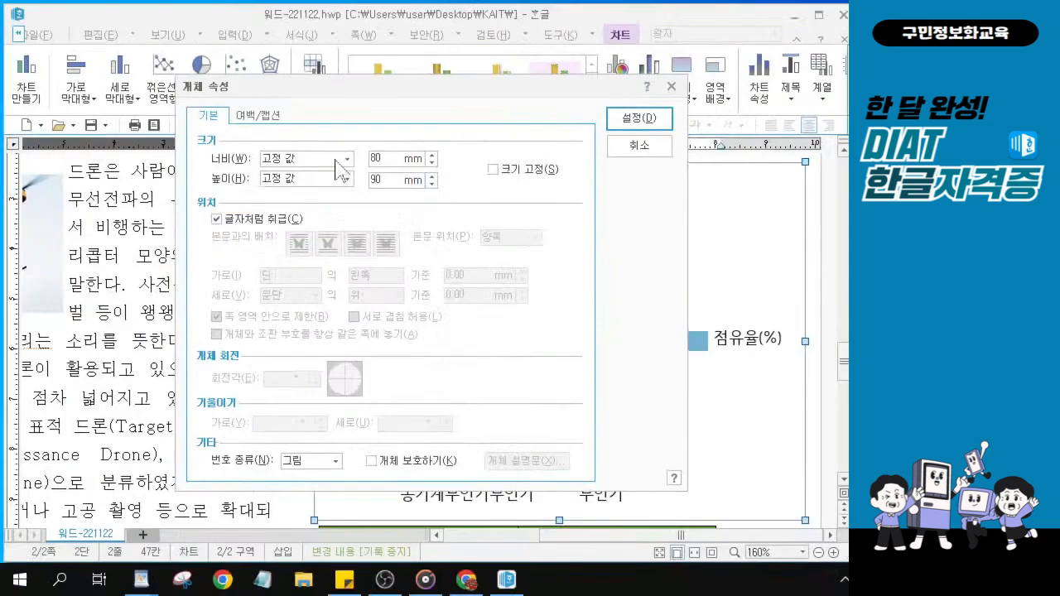
pyautogui.click(650, 126)
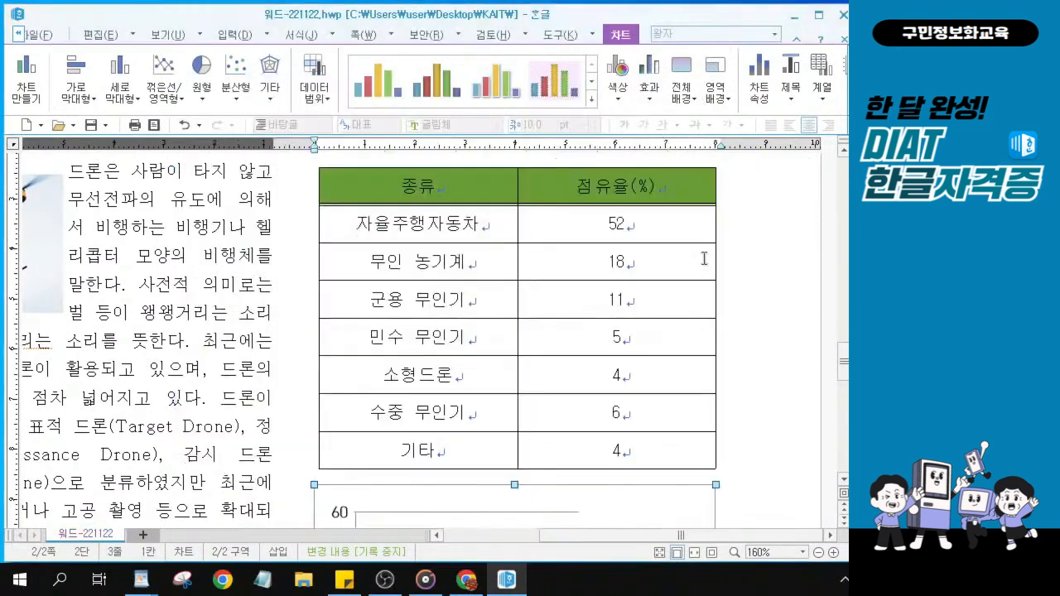
# Examine the chart's size and placement beneath the table on page 2.
pyautogui.scroll(-5, 675, 296)
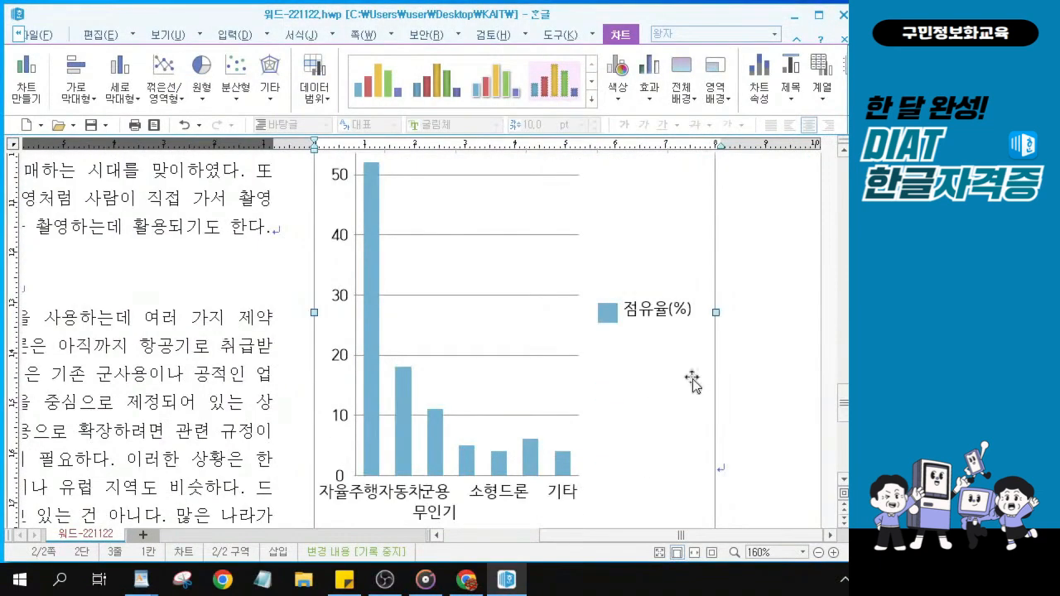
pyautogui.press('ctrl')
pyautogui.press('ctrl')
pyautogui.scroll(-5, 646, 400)
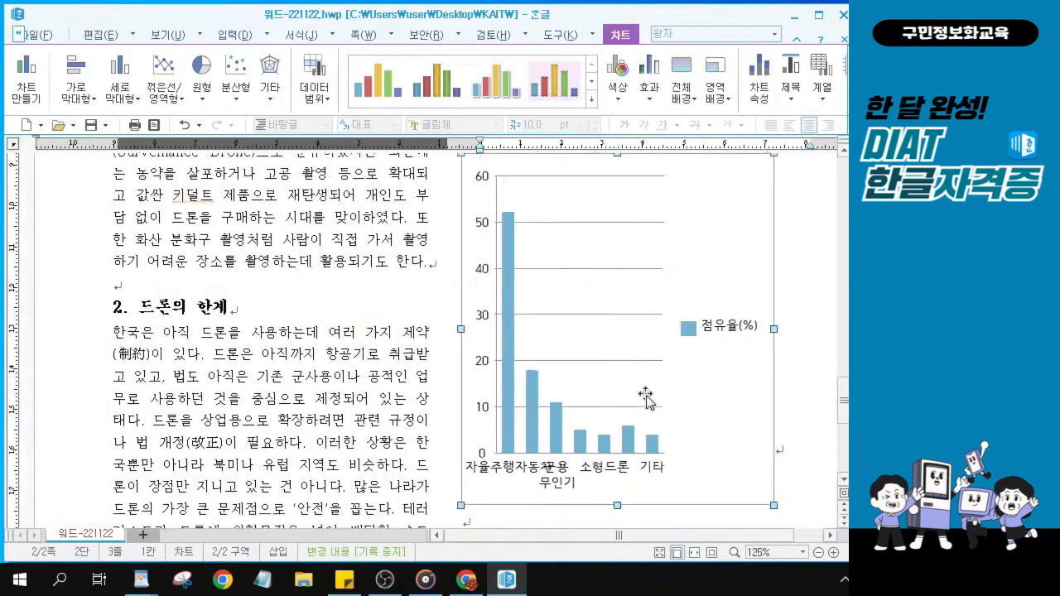
pyautogui.scroll(-4, 646, 400)
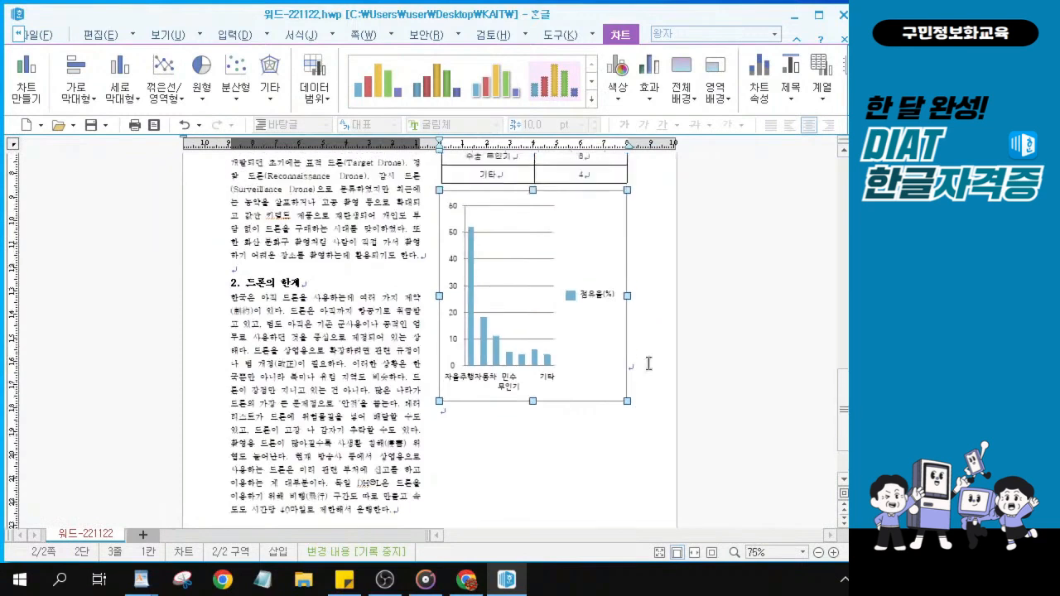
pyautogui.scroll(-2, 649, 438)
pyautogui.press('ctrl')
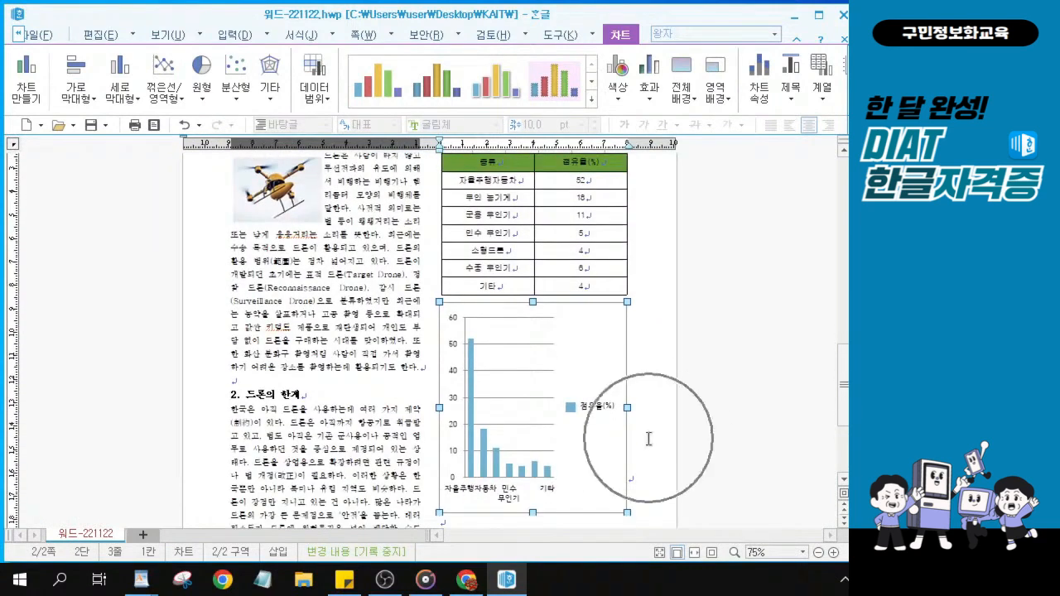
pyautogui.press('ctrl')
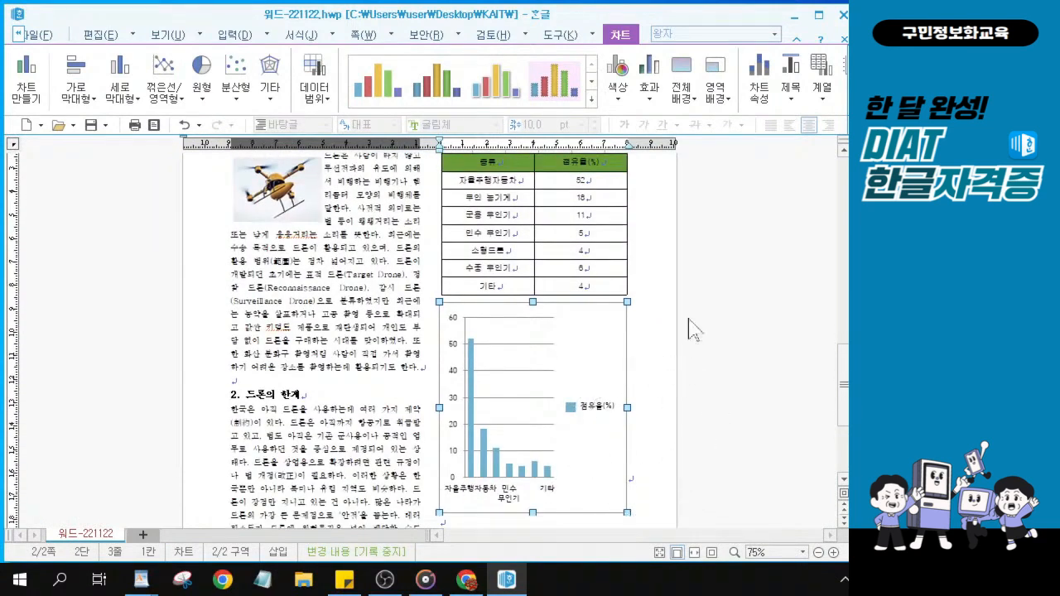
pyautogui.press('ctrl')
pyautogui.press('ctrl')
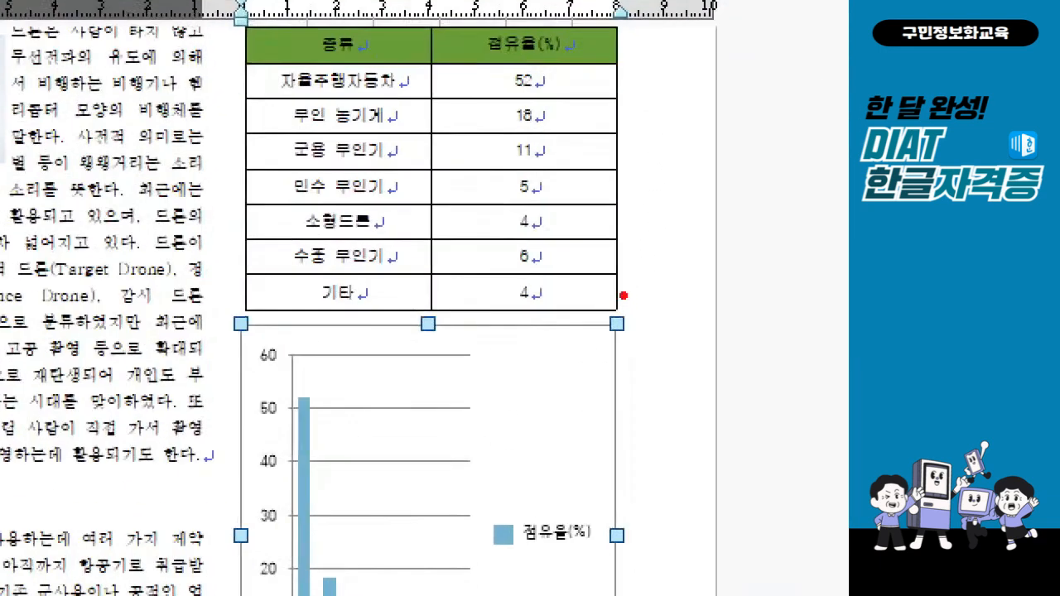
pyautogui.moveTo(629, 265); pyautogui.dragTo(717, 238)
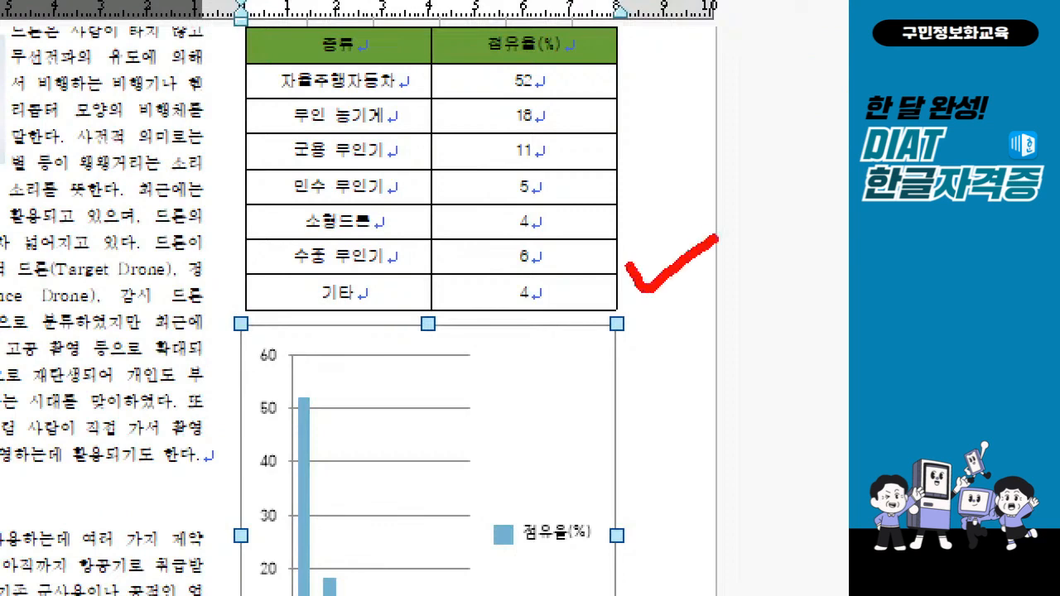
pyautogui.moveTo(627, 306); pyautogui.dragTo(667, 304)
pyautogui.press('Escape')
pyautogui.press('ctrl')
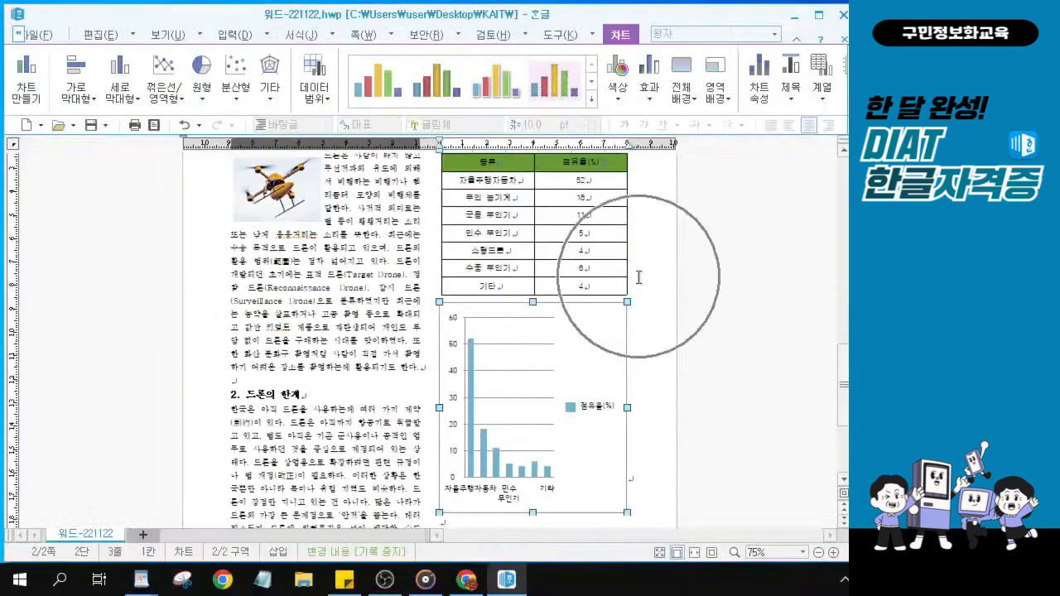
# Insert seven blank lines between the 종류 and 점유율(%) table and the chart to push the chart down the column.
pyautogui.click(639, 279)
pyautogui.press('ctrl')
pyautogui.press('ctrl')
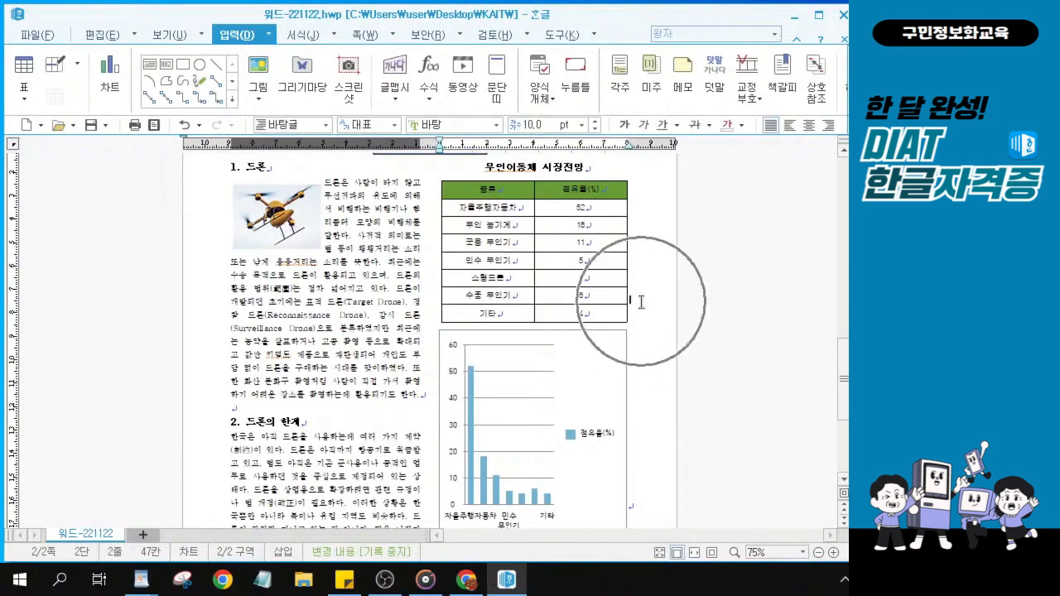
pyautogui.press('ctrl')
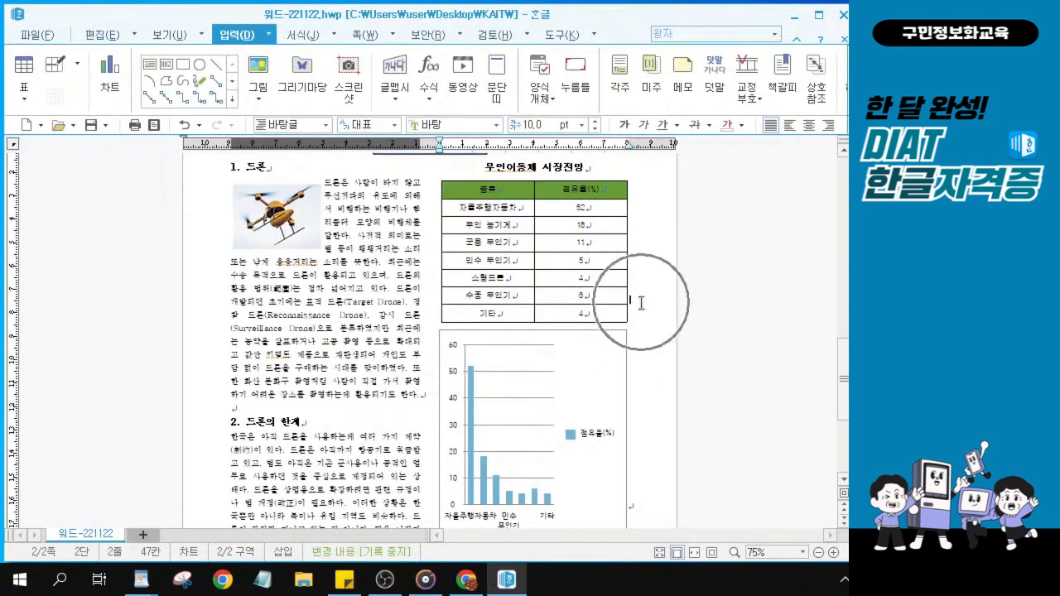
pyautogui.press('ctrl')
pyautogui.press('ctrl')
pyautogui.press('ctrl')
pyautogui.press('ctrl')
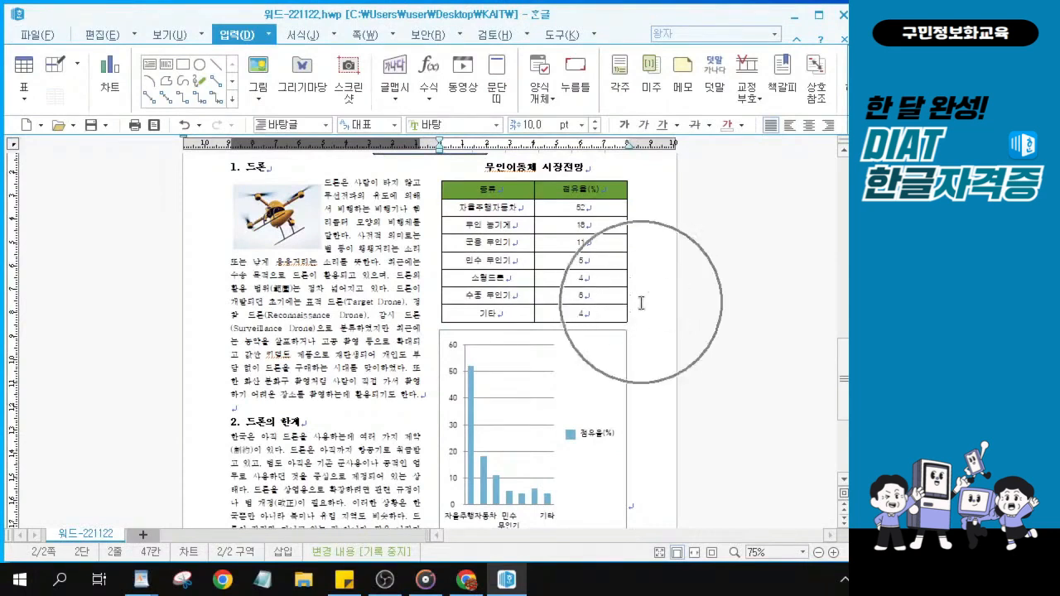
pyautogui.press('ctrl')
pyautogui.press('ctrl')
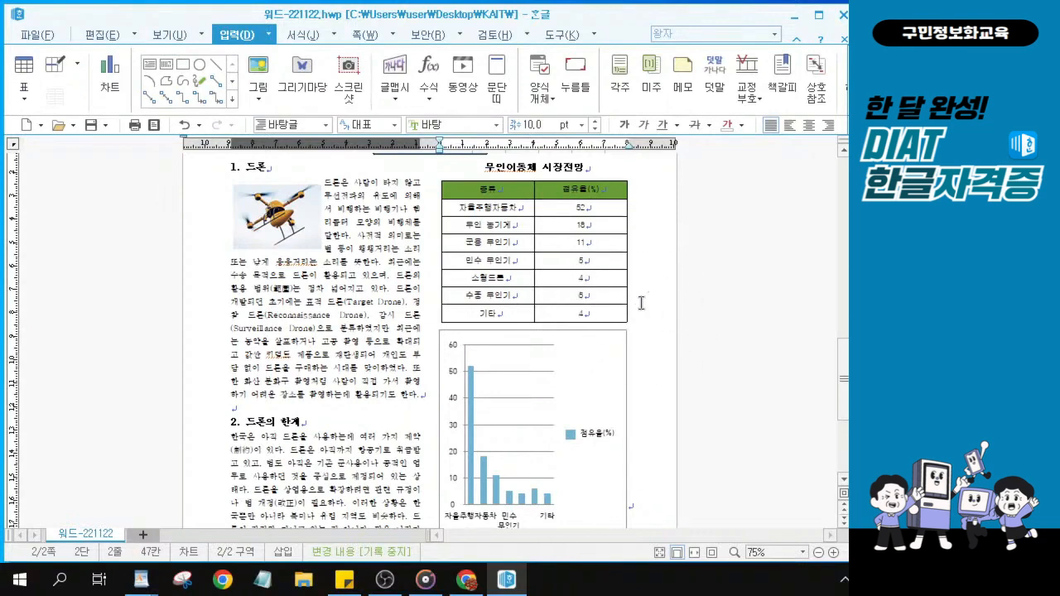
pyautogui.press('Down')
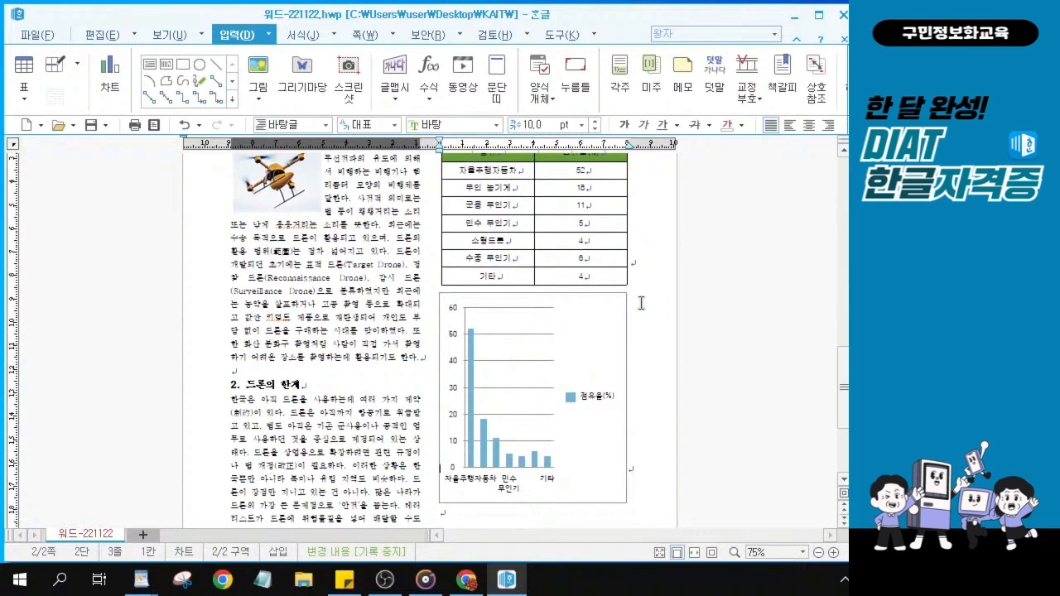
pyautogui.press('Down')
pyautogui.press('Down')
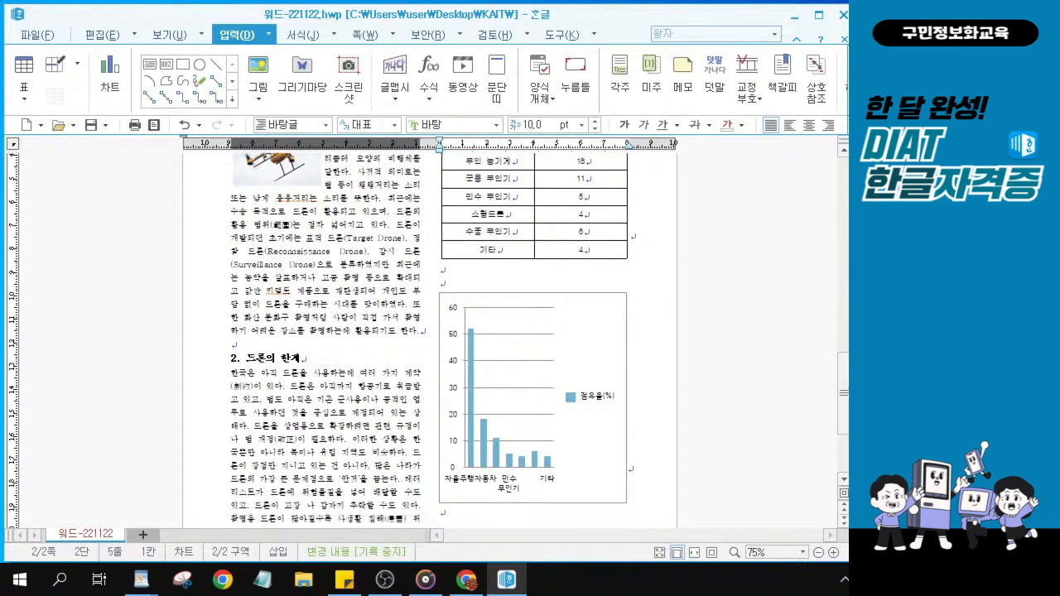
pyautogui.press('Return')
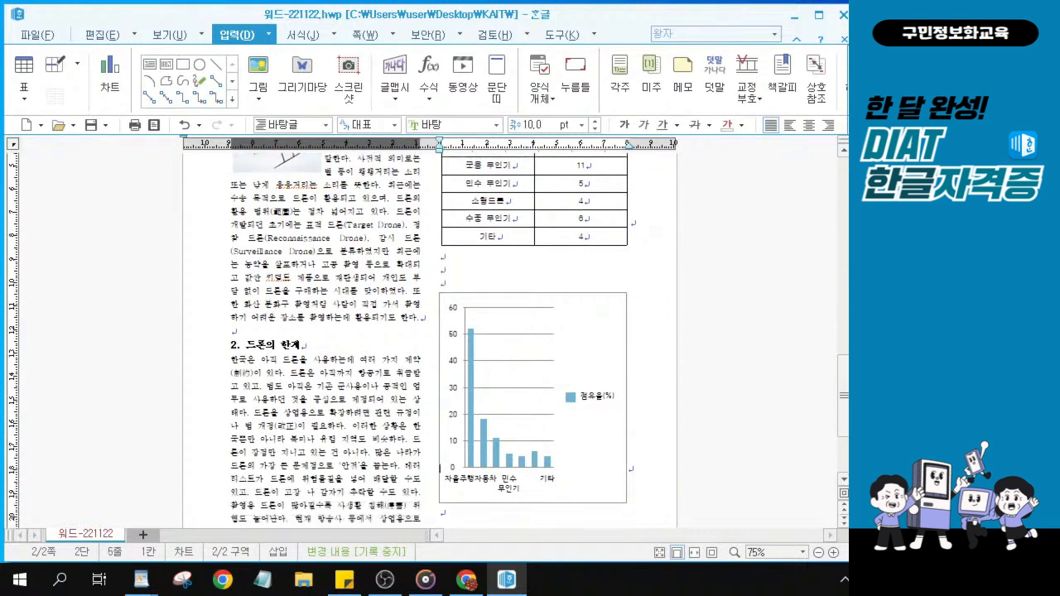
pyautogui.press('Return')
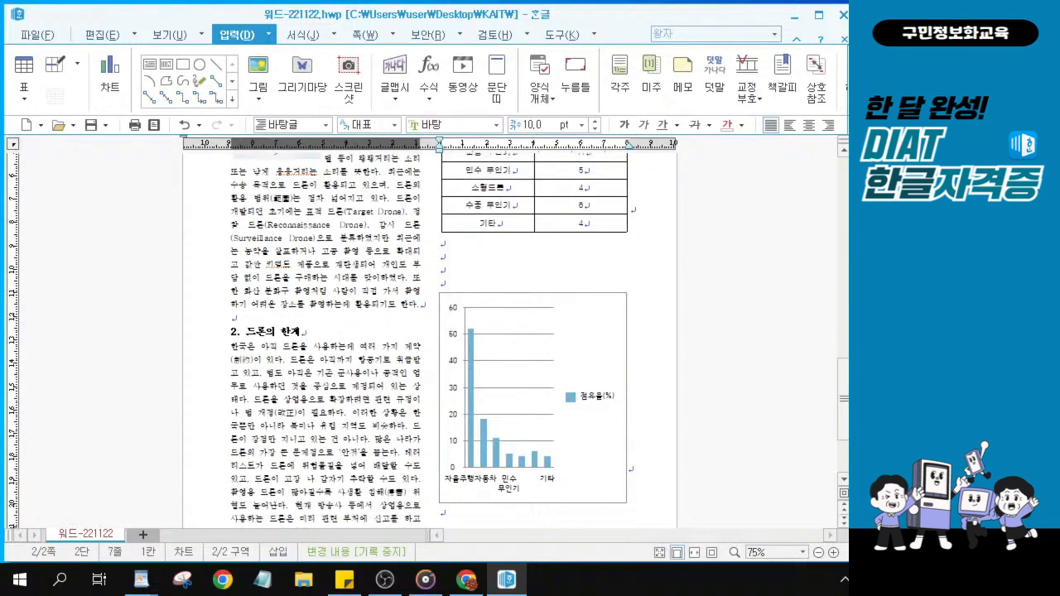
pyautogui.press('Return')
pyautogui.press('Return')
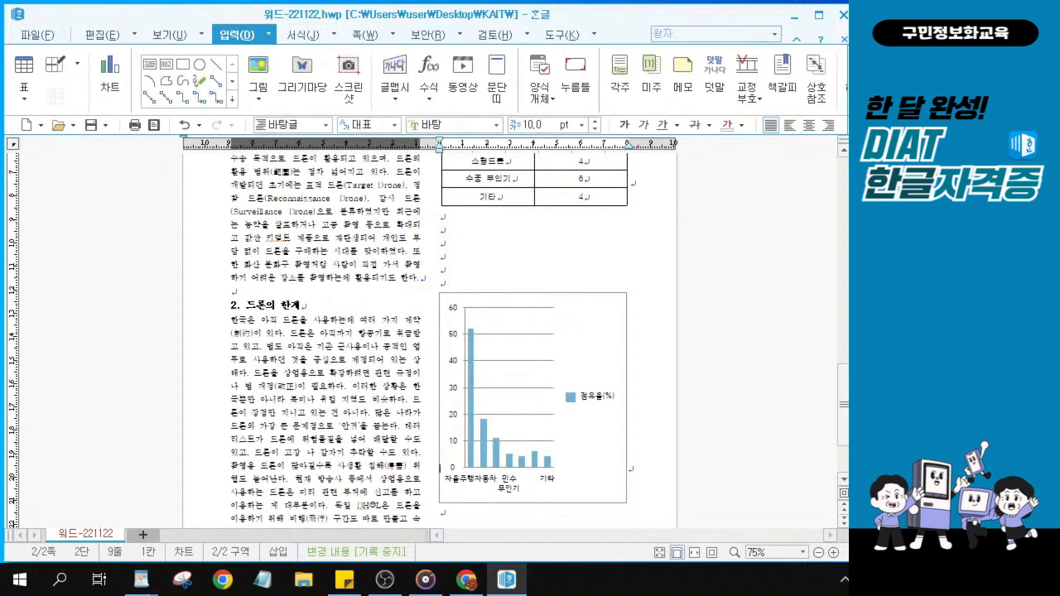
pyautogui.press('Return')
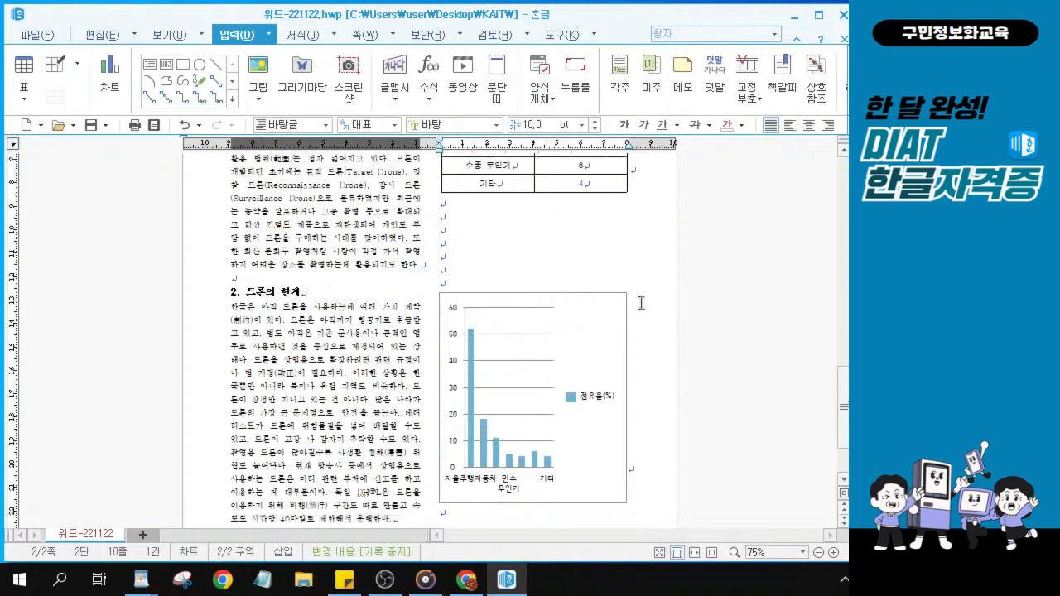
pyautogui.scroll(-1, 641, 303)
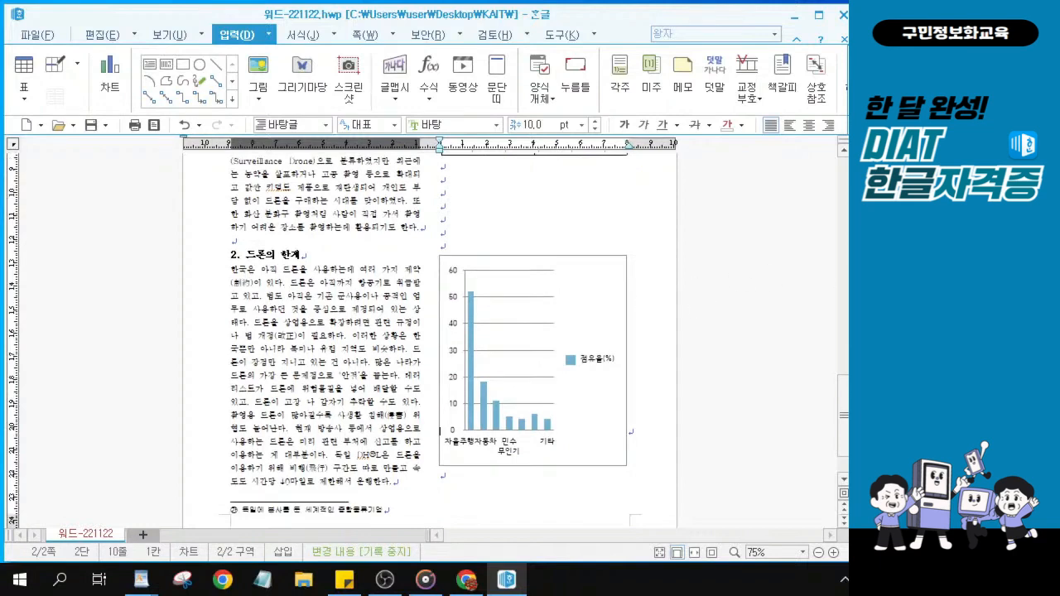
# Select the 점유율(%) chart and enter its chart editing mode.
pyautogui.hotkey('alt', 'Tab')
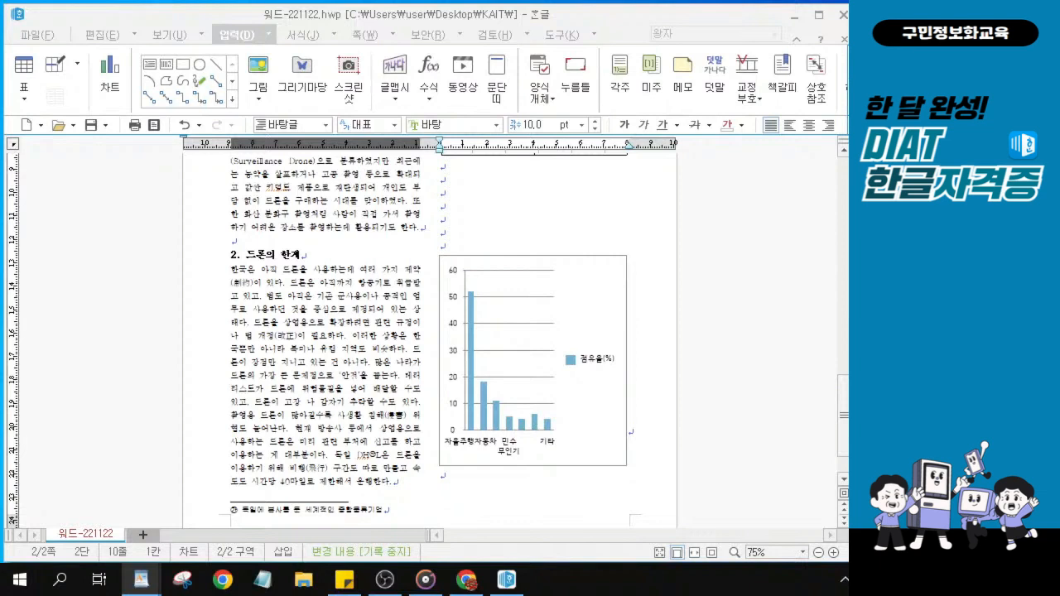
pyautogui.press('ctrl')
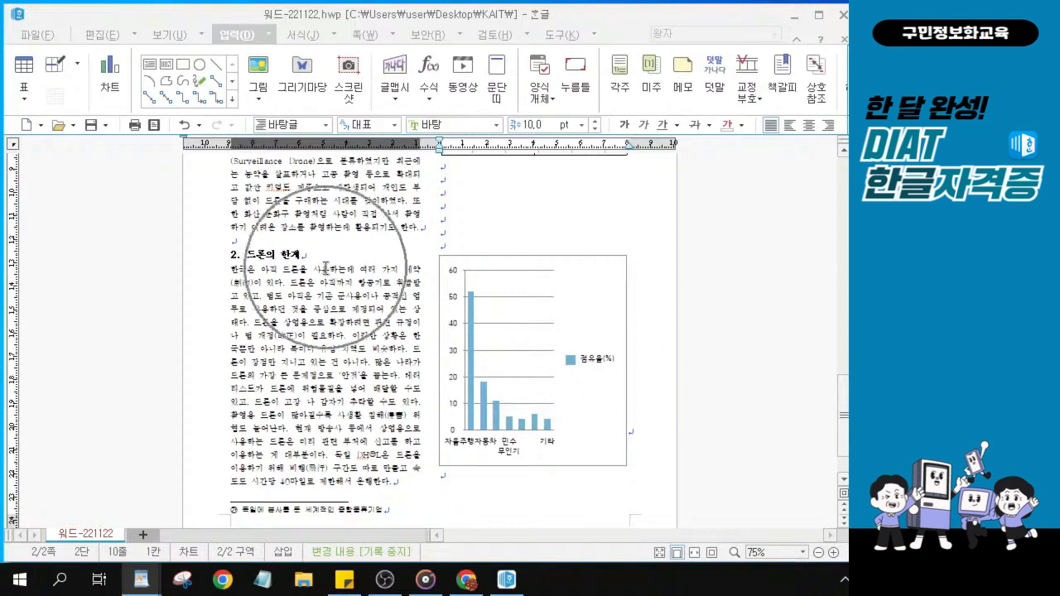
pyautogui.press('ctrl')
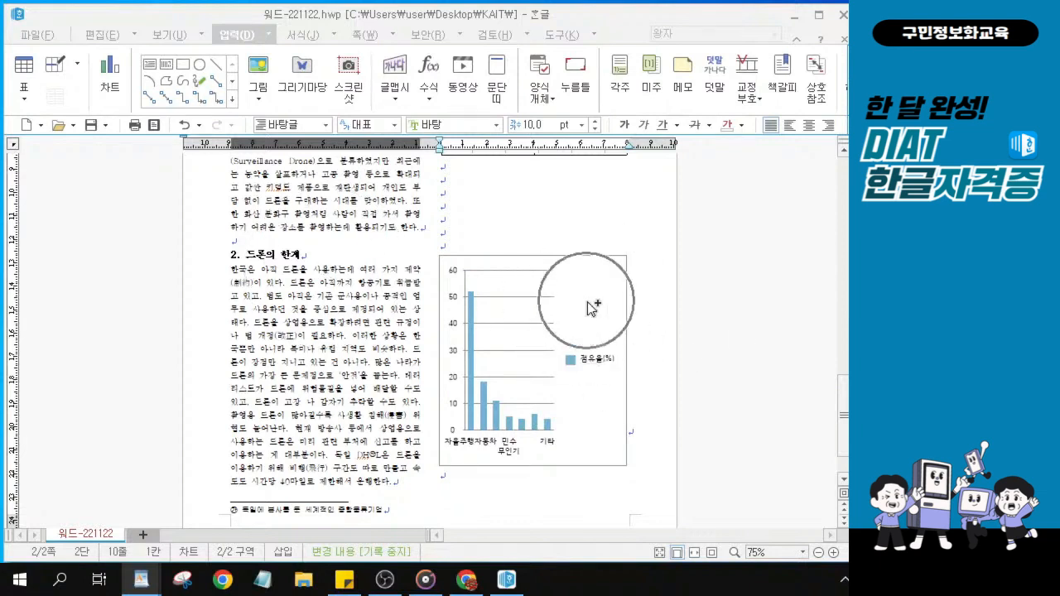
pyautogui.scroll(3, 591, 308)
pyautogui.scroll(2, 591, 308)
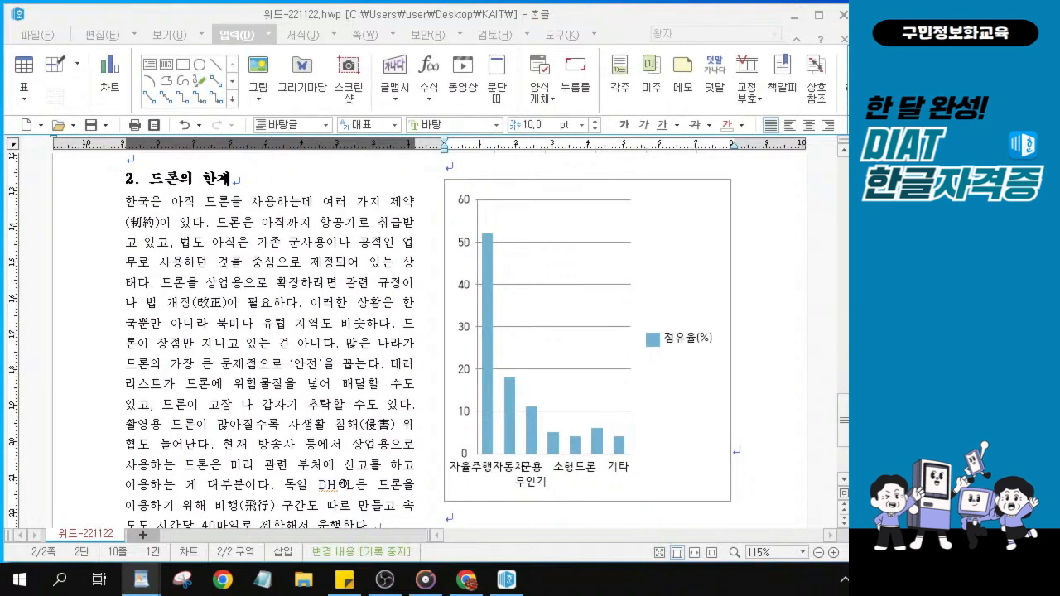
pyautogui.press('ctrl')
pyautogui.press('ctrl')
pyautogui.click(655, 237)
pyautogui.press('ctrl')
pyautogui.press('ctrl')
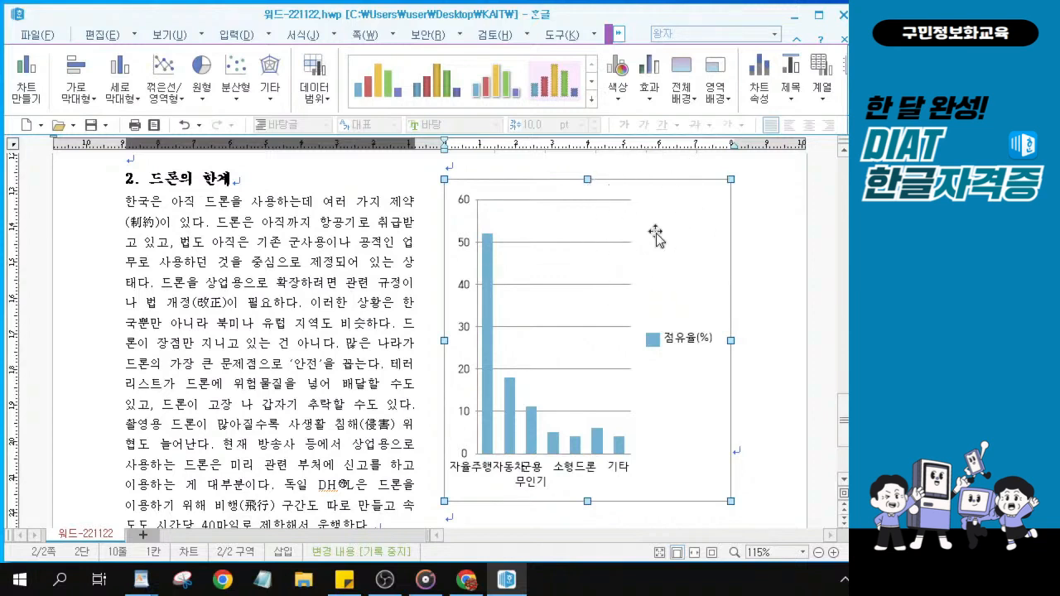
pyautogui.press('ctrl')
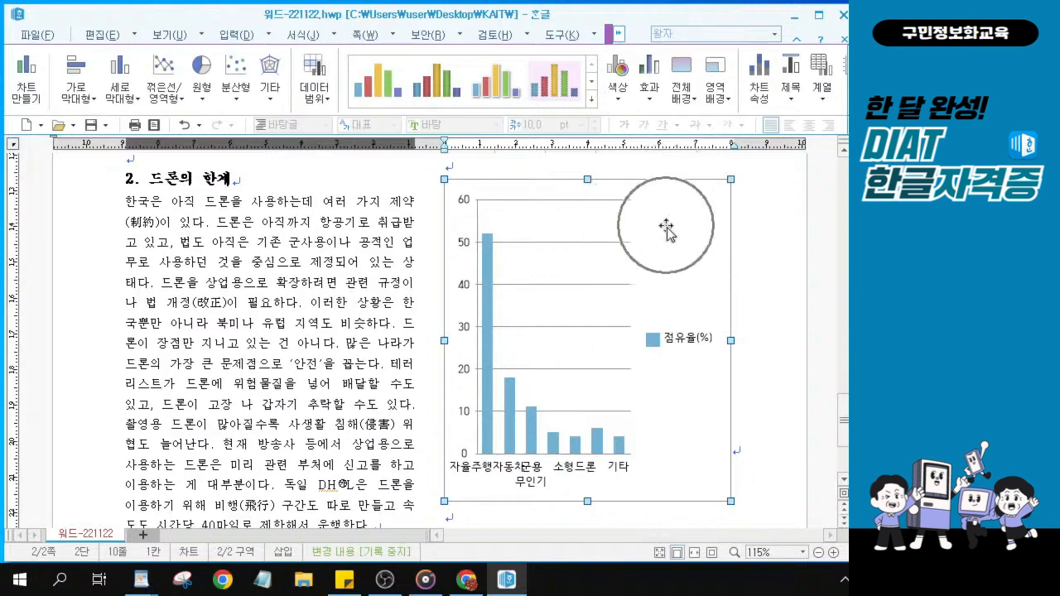
pyautogui.press('ctrl')
pyautogui.press('ctrl')
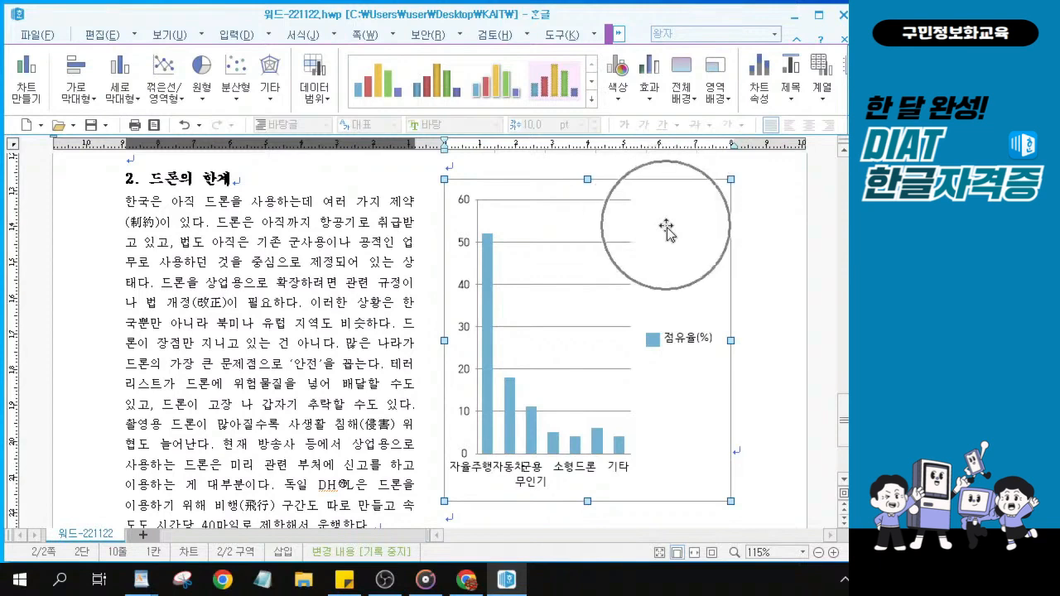
pyautogui.doubleClick(677, 217)
pyautogui.press('ctrl')
pyautogui.hotkey('ctrl', '1')
pyautogui.click(677, 217)
pyautogui.moveTo(457, 110)
pyautogui.mouseDown()
pyautogui.moveTo(465, 170)
pyautogui.moveTo(550, 191)
pyautogui.mouseUp()
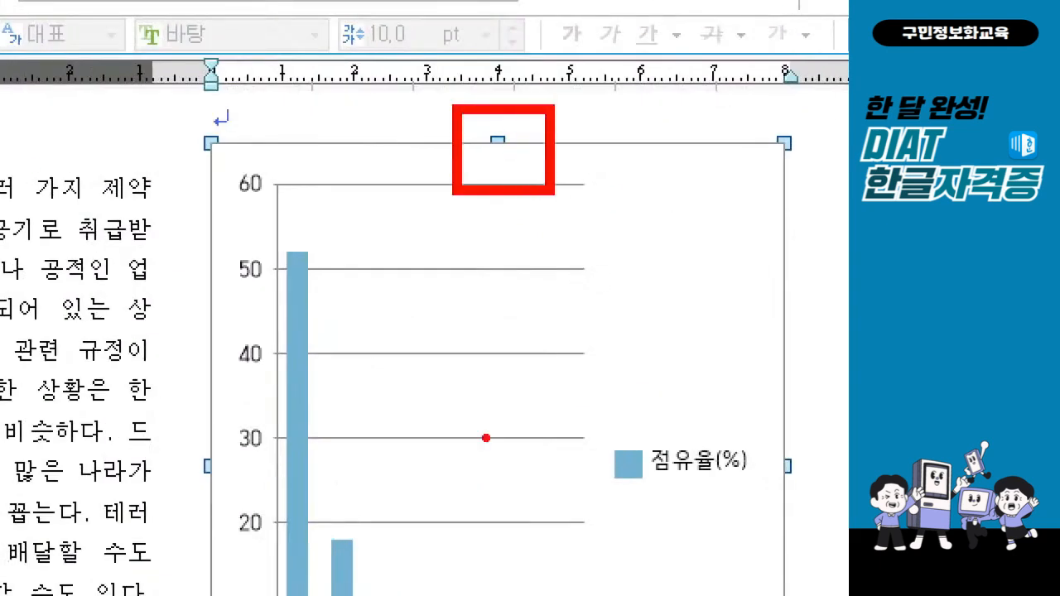
pyautogui.moveTo(152, 103); pyautogui.dragTo(285, 187)
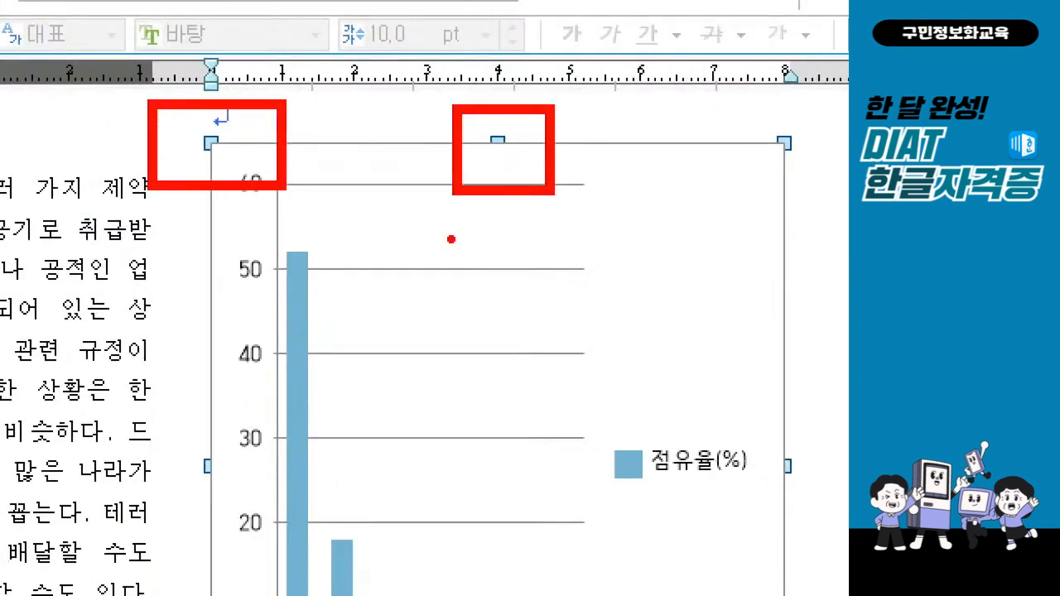
pyautogui.press('Escape')
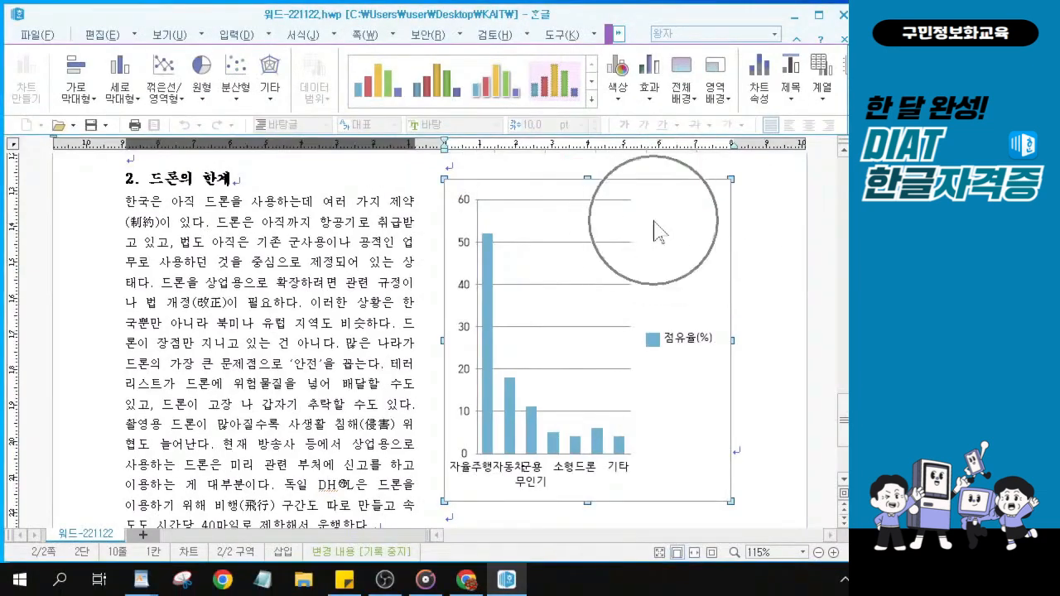
# Change the chart to the clustered horizontal bar shape (묶은 가로 막대형) with the chart wizard and set its data direction to 열.
pyautogui.rightClick(652, 208)
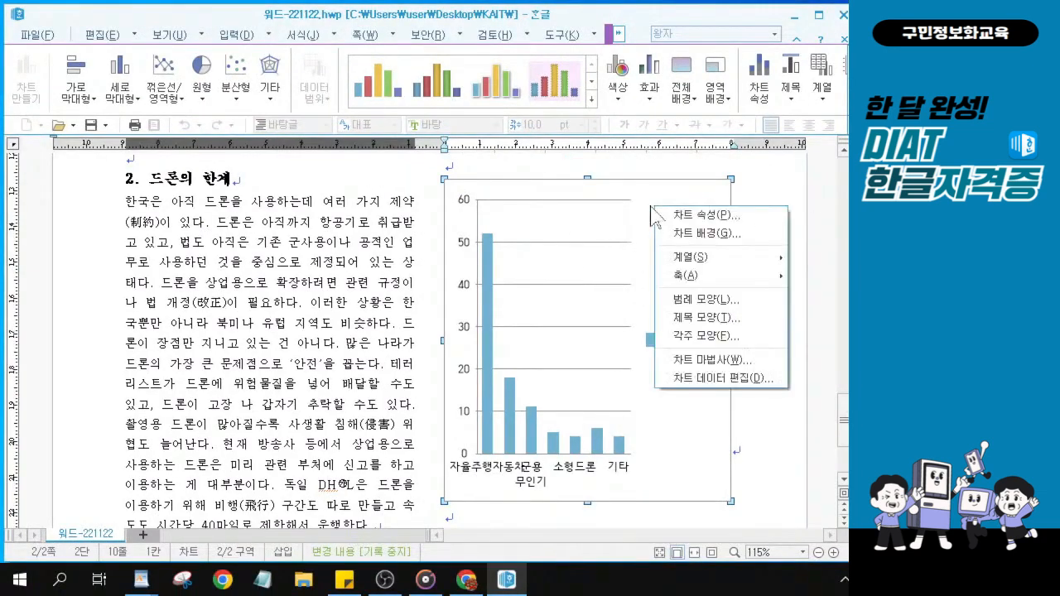
pyautogui.click(686, 363)
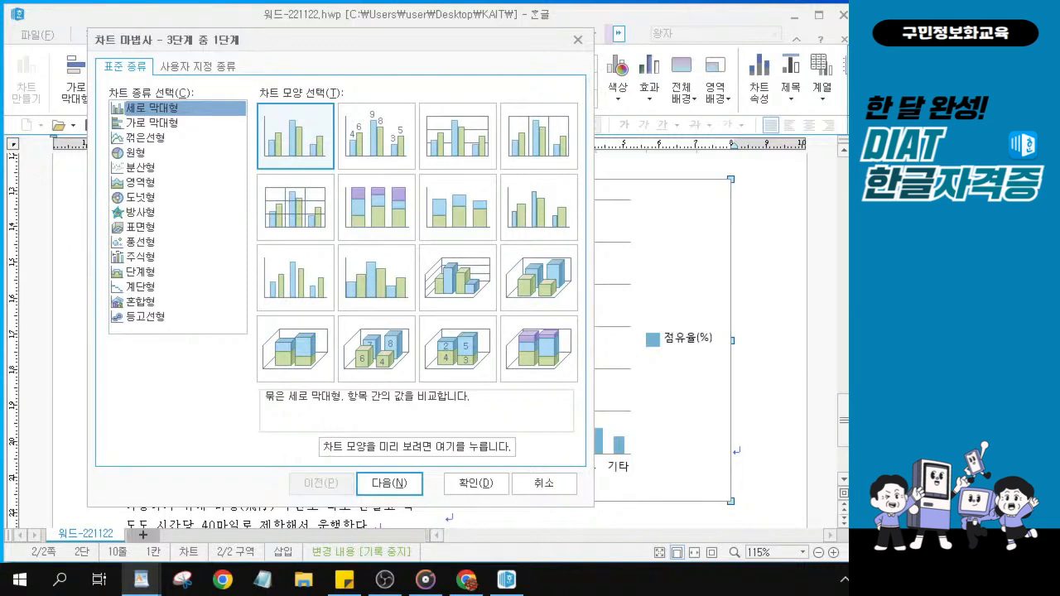
pyautogui.click(159, 124)
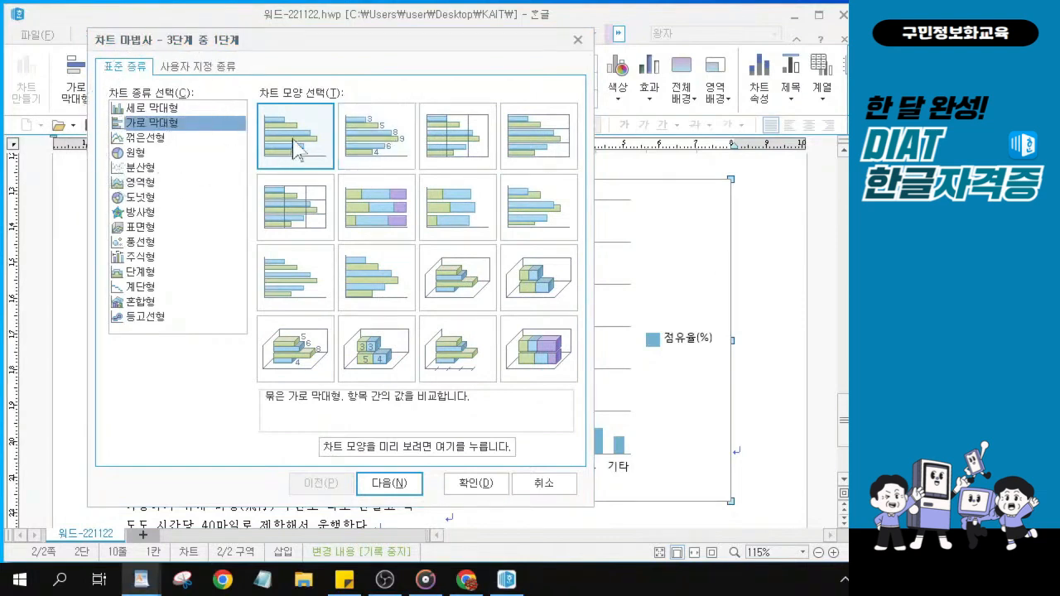
pyautogui.click(296, 148)
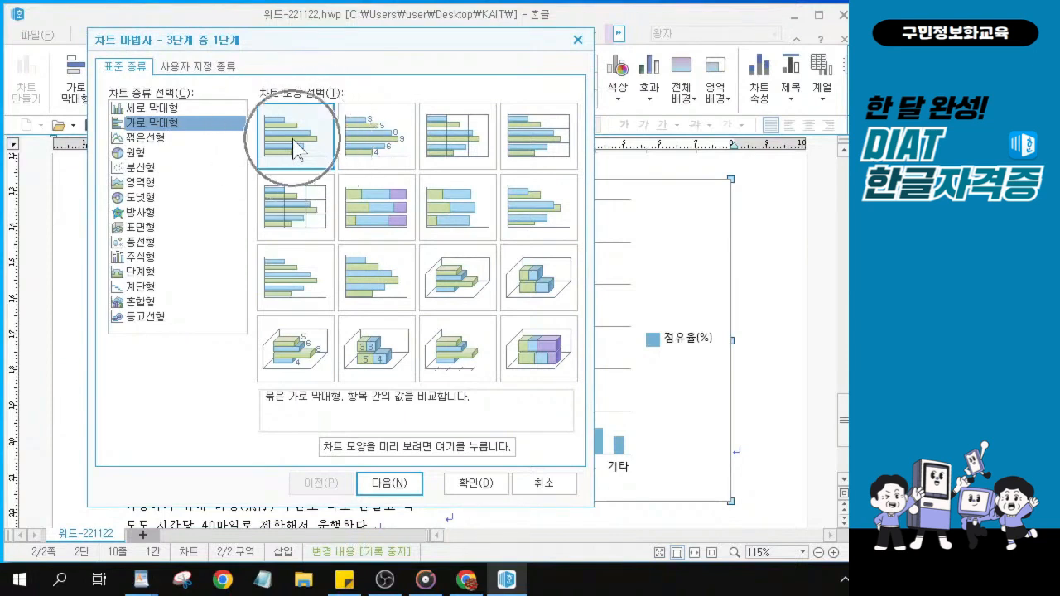
pyautogui.click(400, 487)
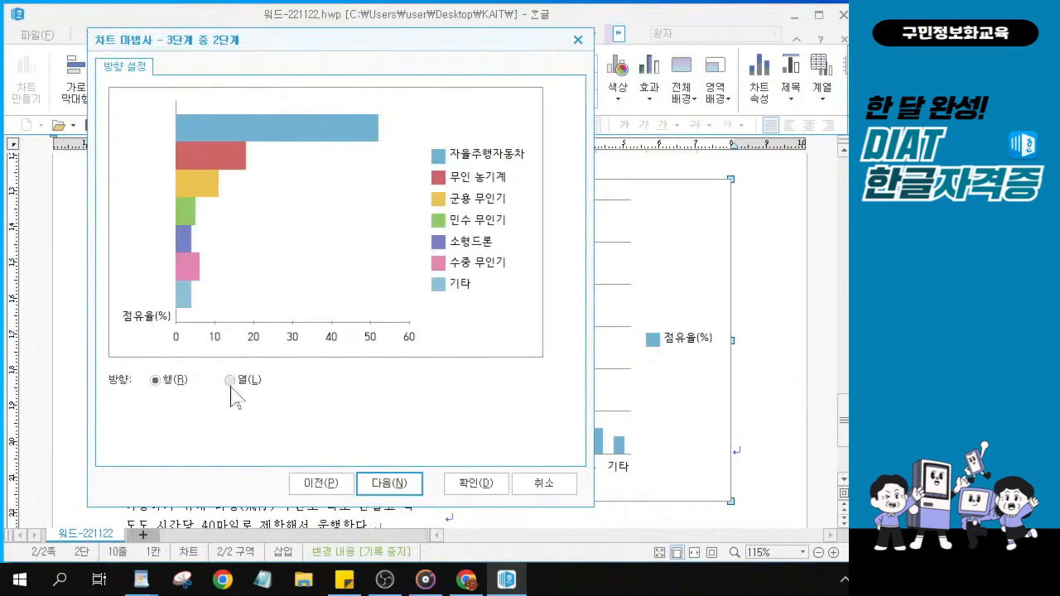
pyautogui.click(231, 386)
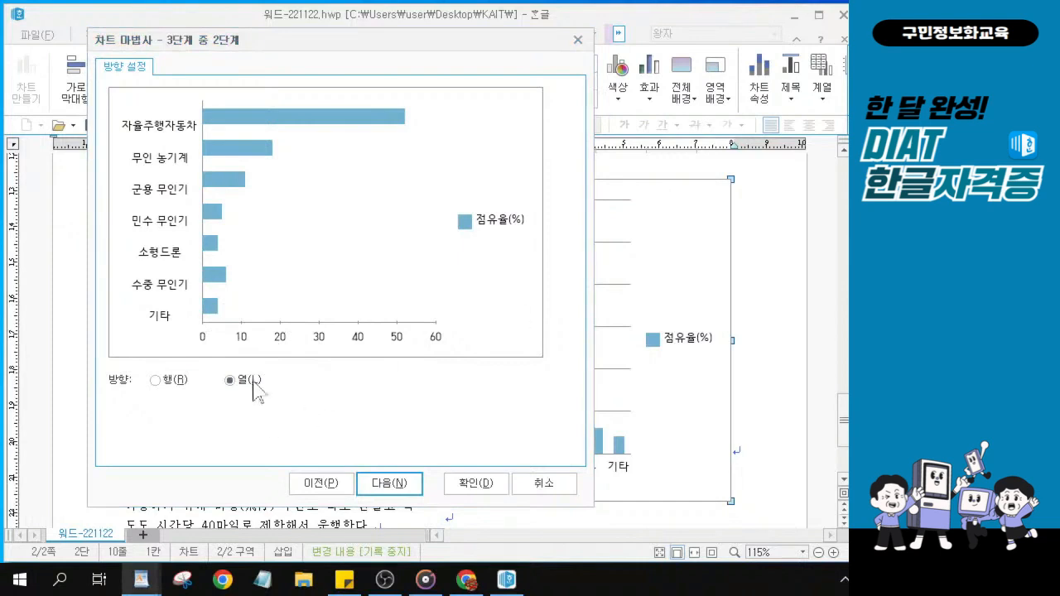
pyautogui.click(391, 481)
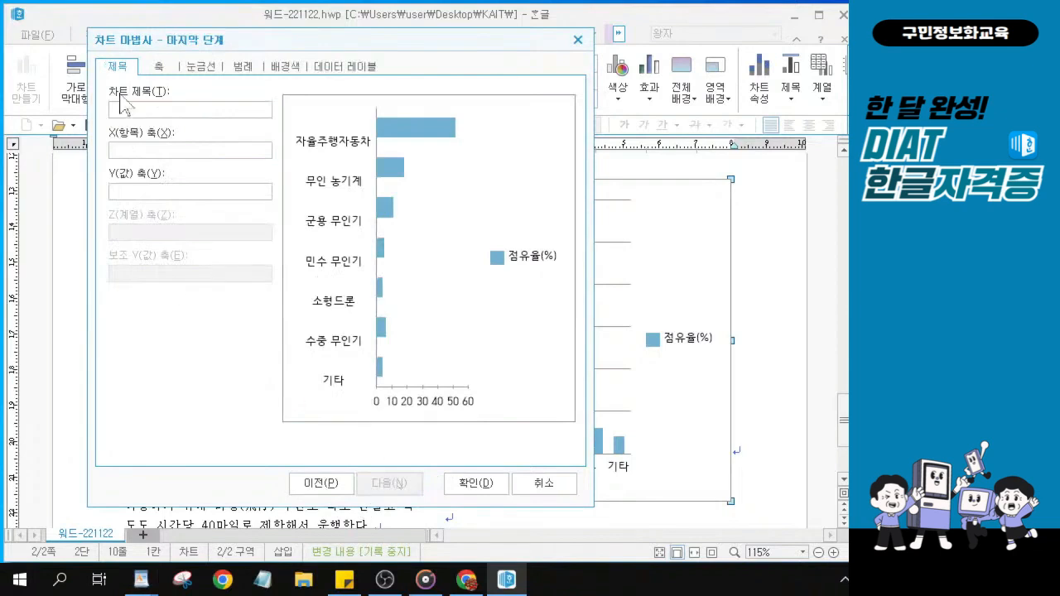
# Enter 무인이동체 시장전망 as the chart title in the wizard's last stage.
pyautogui.hotkey('alt', 'Tab')
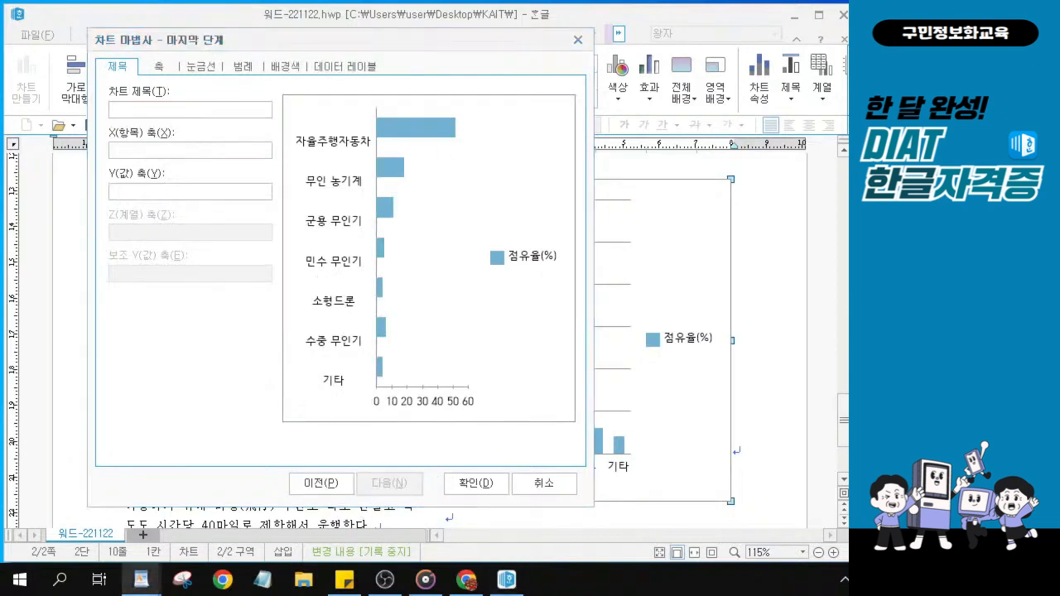
pyautogui.hotkey('alt', 'Tab')
pyautogui.write('무인')
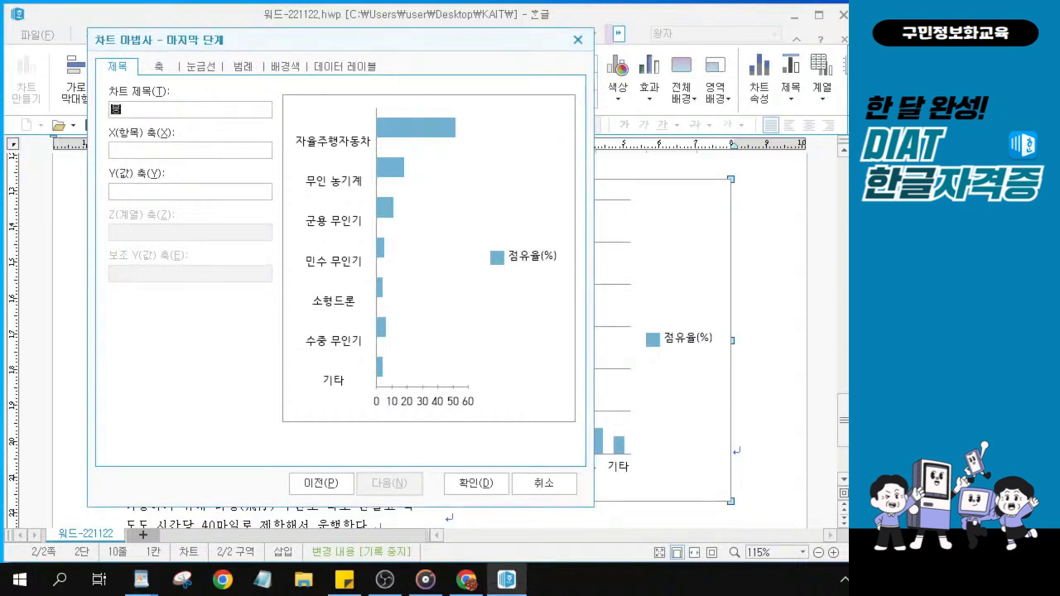
pyautogui.write('이동체')
pyautogui.write(' 시장 서')
pyautogui.write('전망')
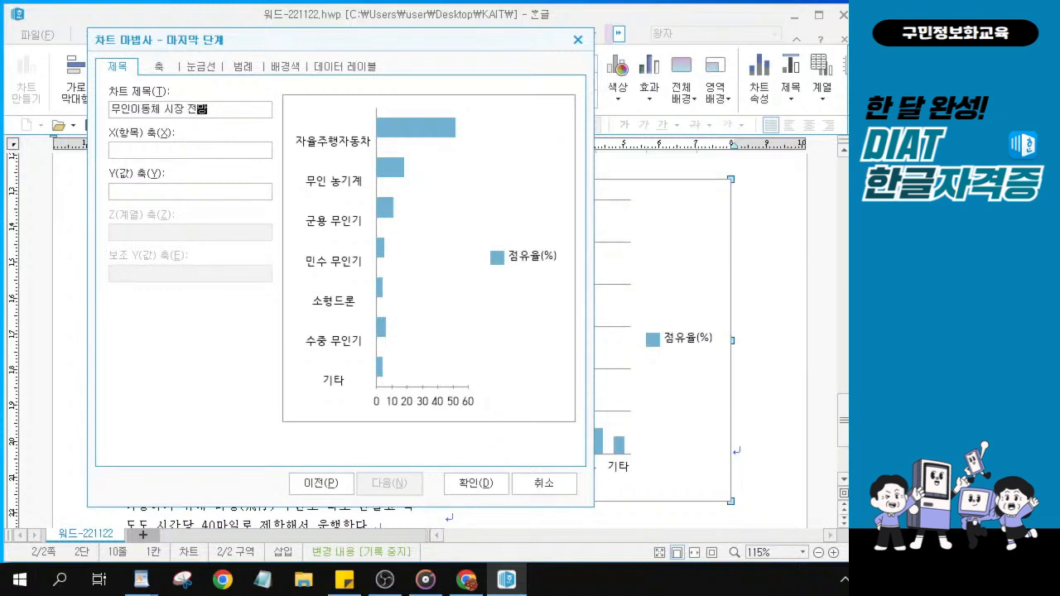
pyautogui.press('BackSpace')
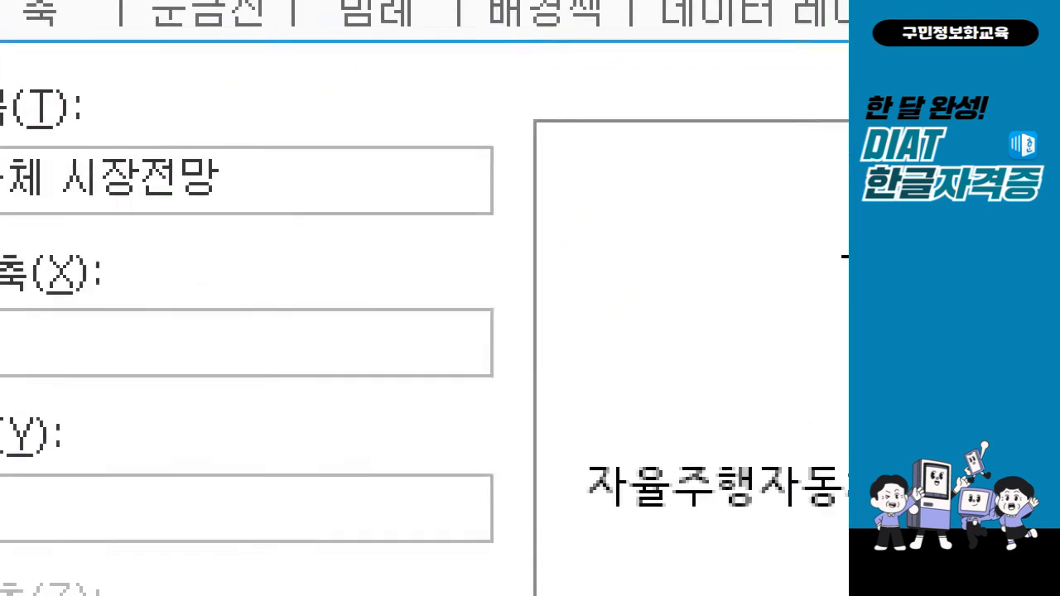
pyautogui.moveTo(20, 103)
pyautogui.mouseDown()
pyautogui.moveTo(33, 143)
pyautogui.moveTo(253, 159)
pyautogui.mouseUp()
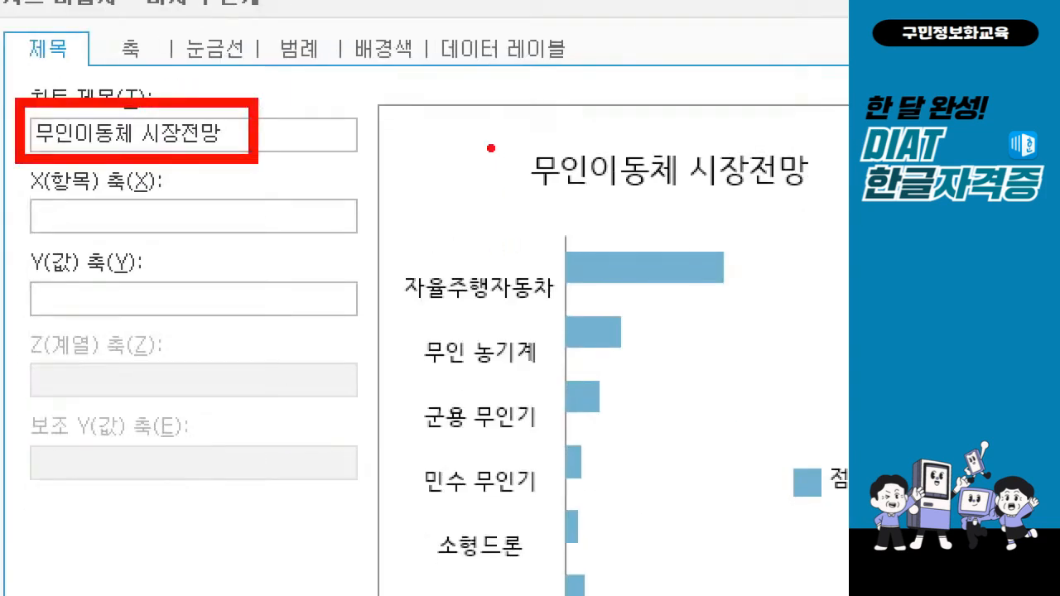
# Place the chart's legend at the bottom (아래쪽) and finish the chart wizard.
pyautogui.moveTo(487, 122); pyautogui.dragTo(557, 99)
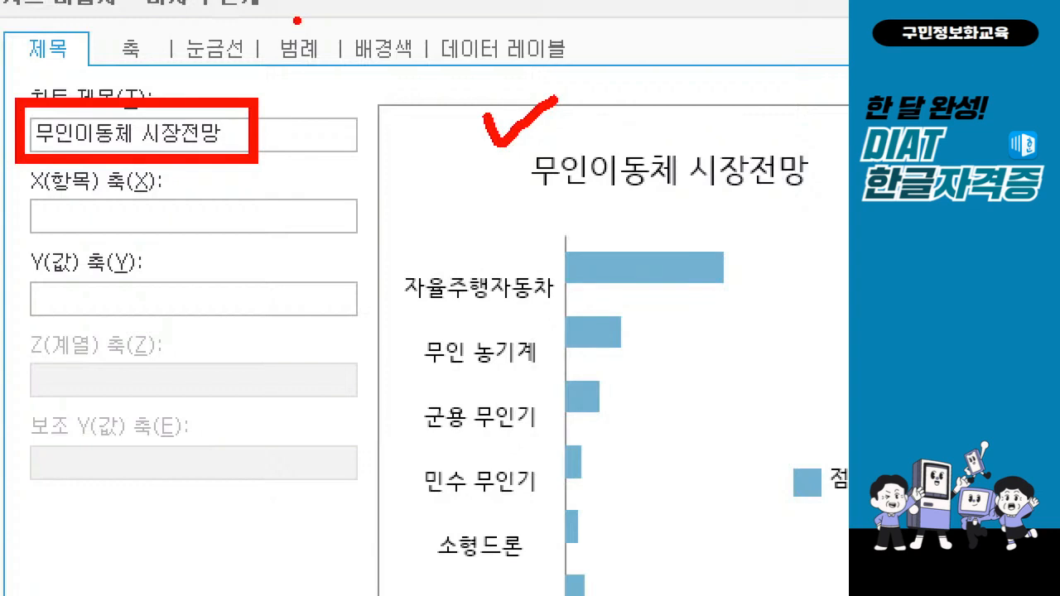
pyautogui.click(299, 49)
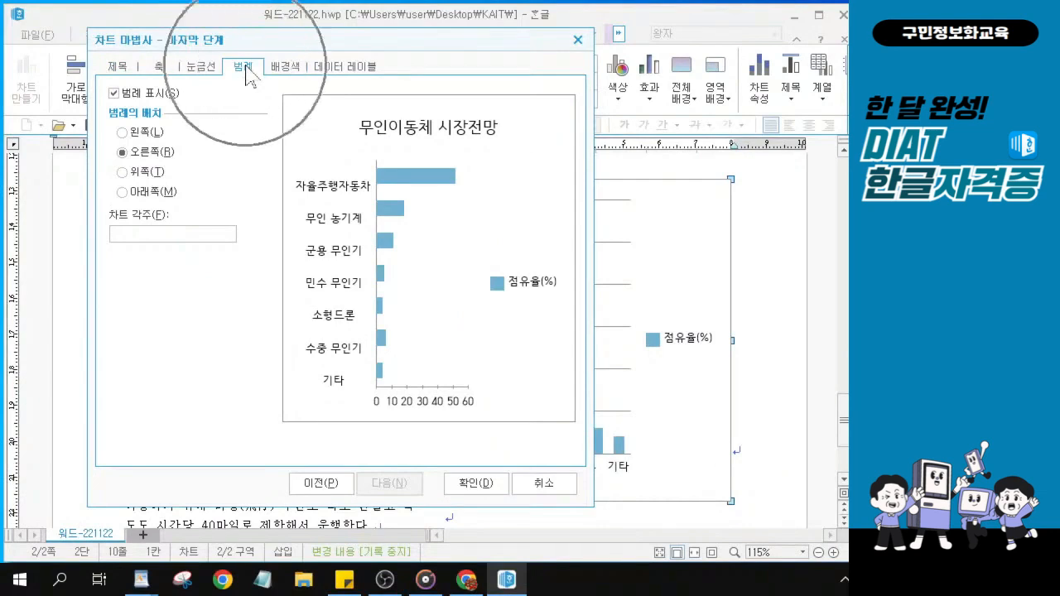
pyautogui.click(125, 193)
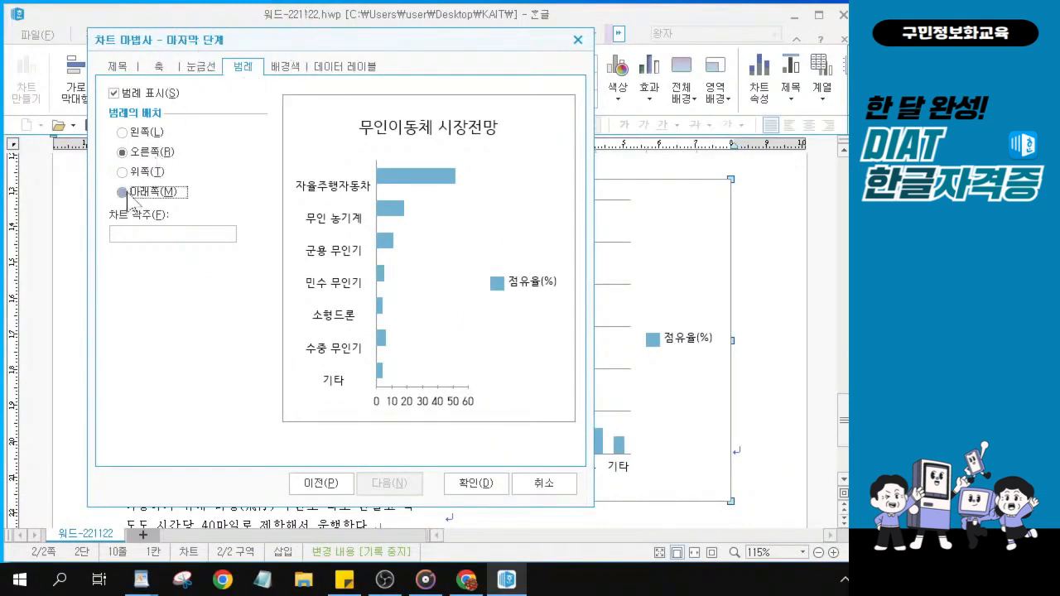
pyautogui.press('alt')
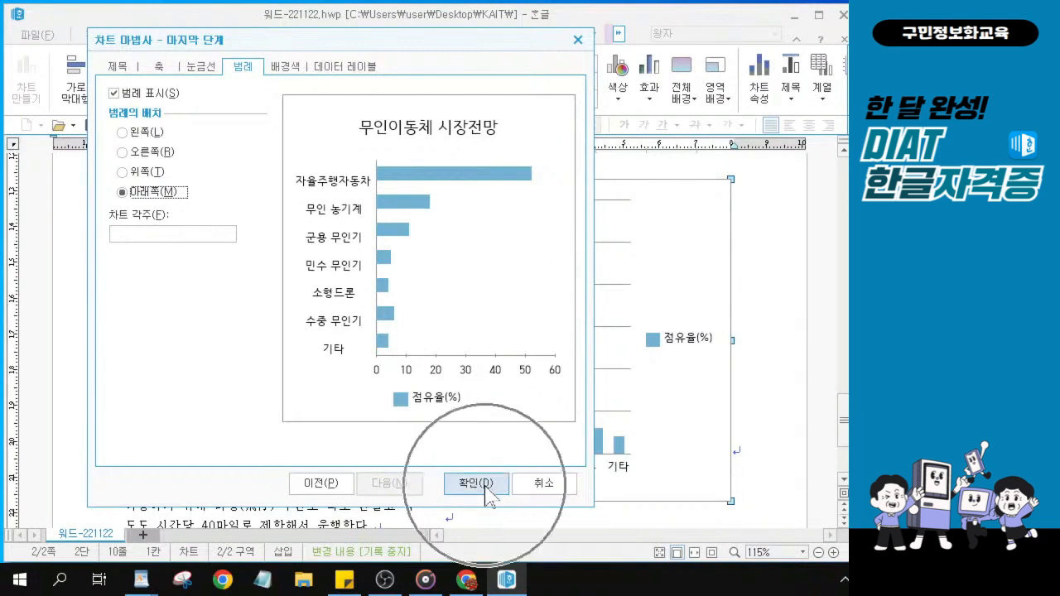
pyautogui.hotkey('ctrl', '1')
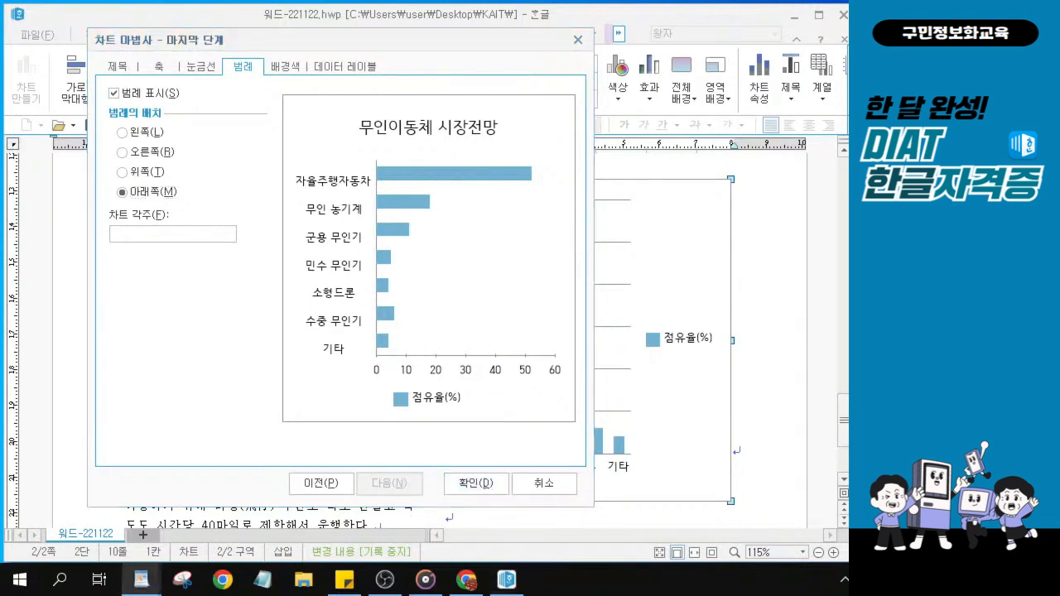
pyautogui.click(472, 487)
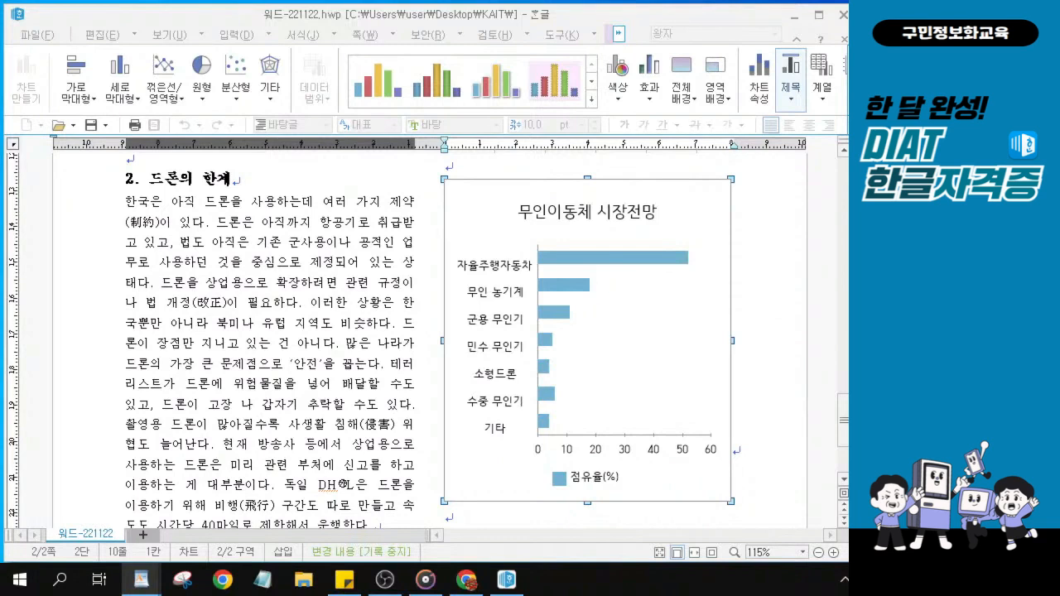
# Set the font of the chart title 무인이동체 시장전망 to 휴먼엑스포 in its title format settings.
pyautogui.click(584, 219)
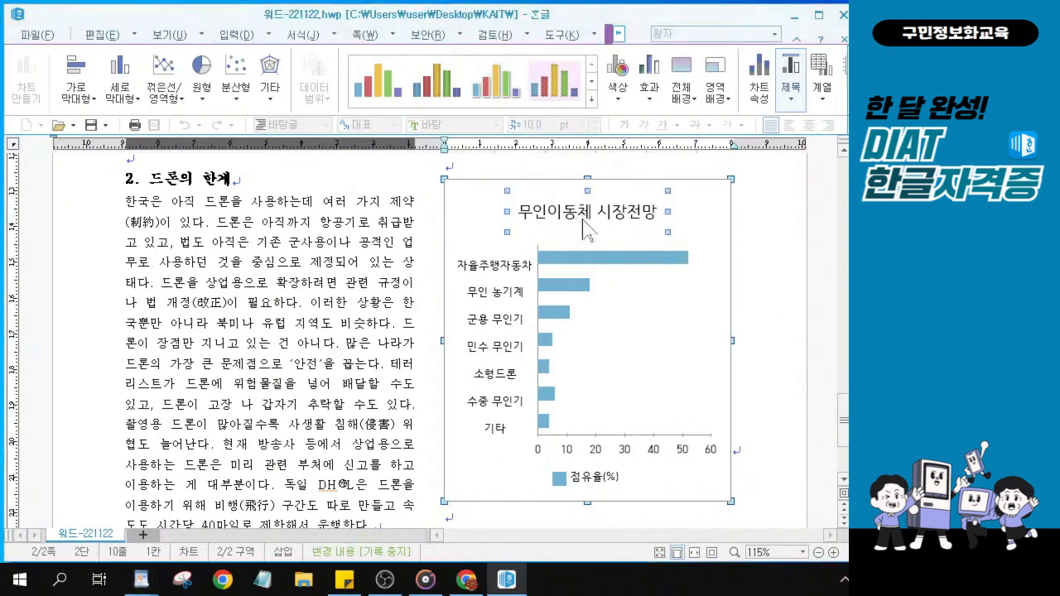
pyautogui.click(570, 215)
pyautogui.doubleClick(577, 213)
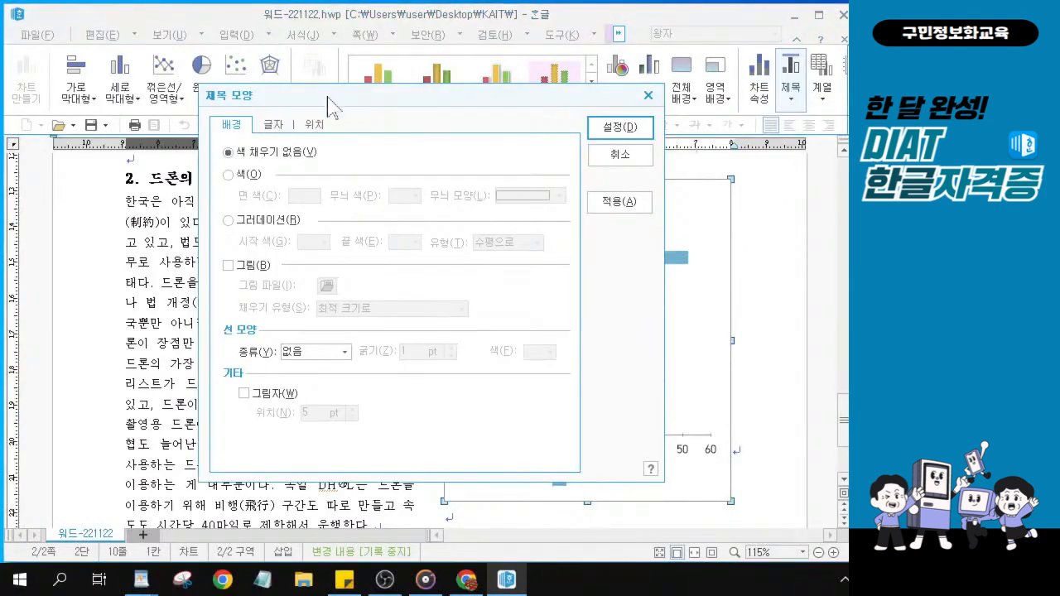
pyautogui.click(274, 126)
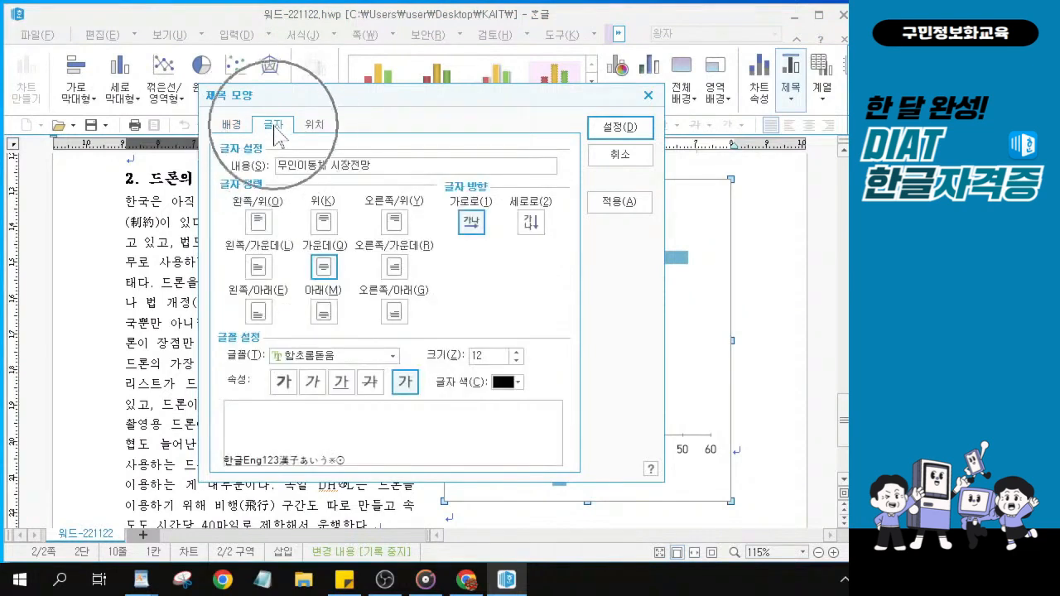
pyautogui.click(392, 356)
pyautogui.click(392, 356)
pyautogui.click(392, 357)
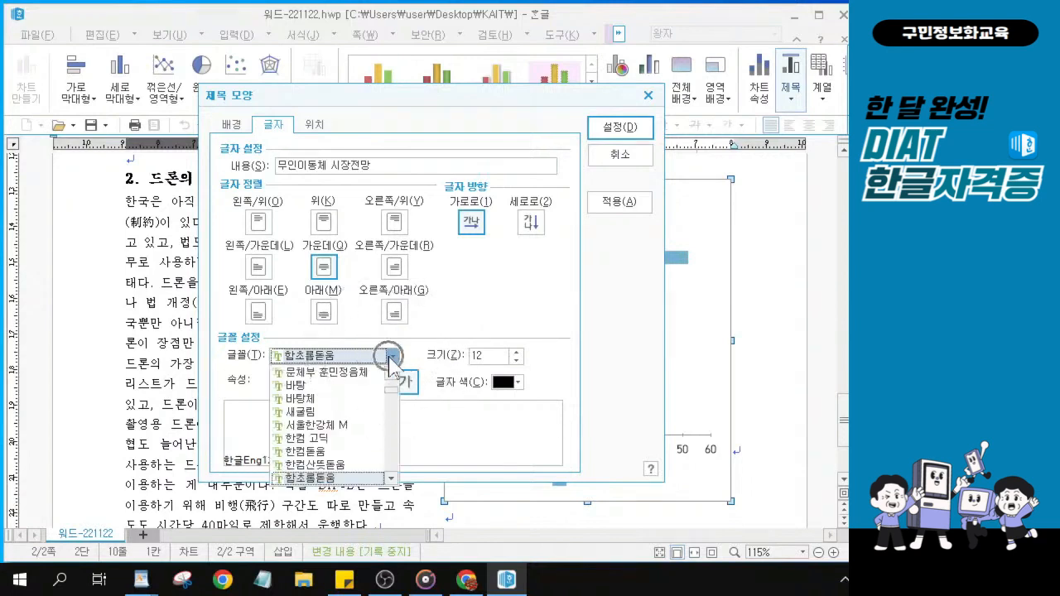
pyautogui.scroll(-3, 377, 423)
pyautogui.scroll(1, 376, 423)
pyautogui.scroll(-2, 377, 423)
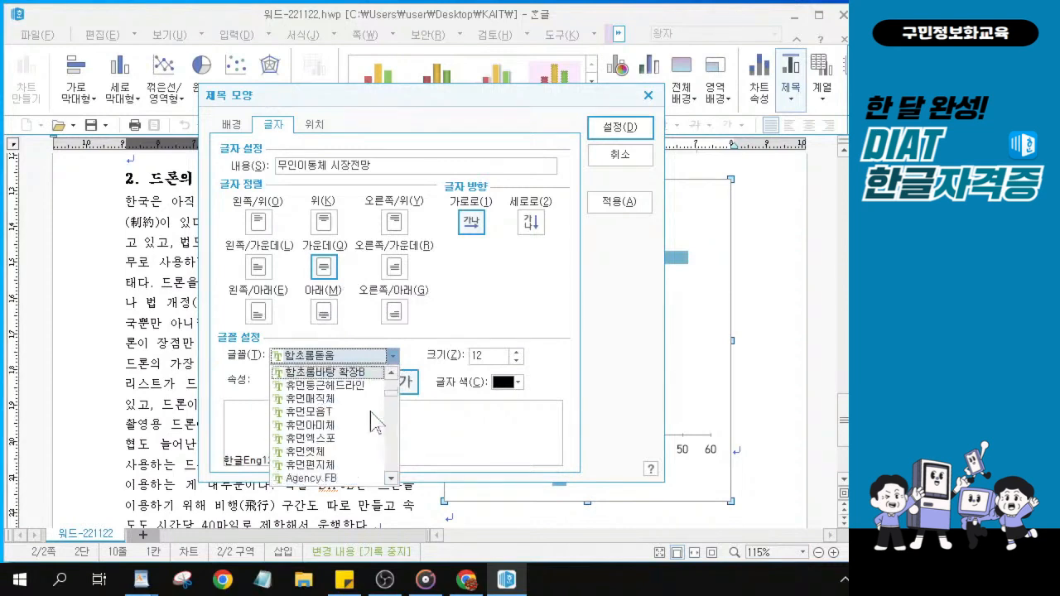
pyautogui.scroll(-1, 374, 418)
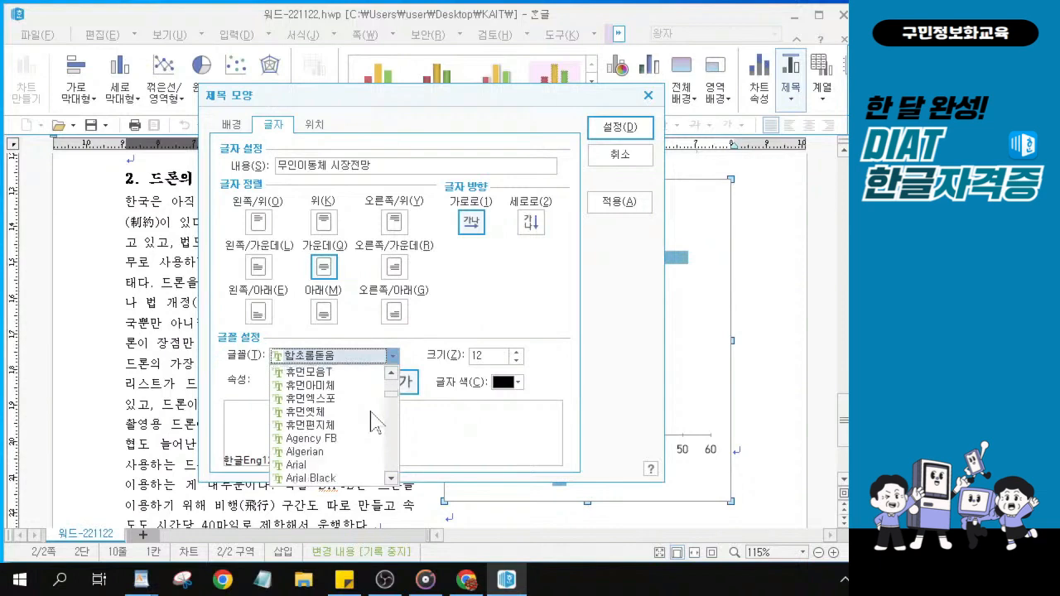
pyautogui.click(337, 402)
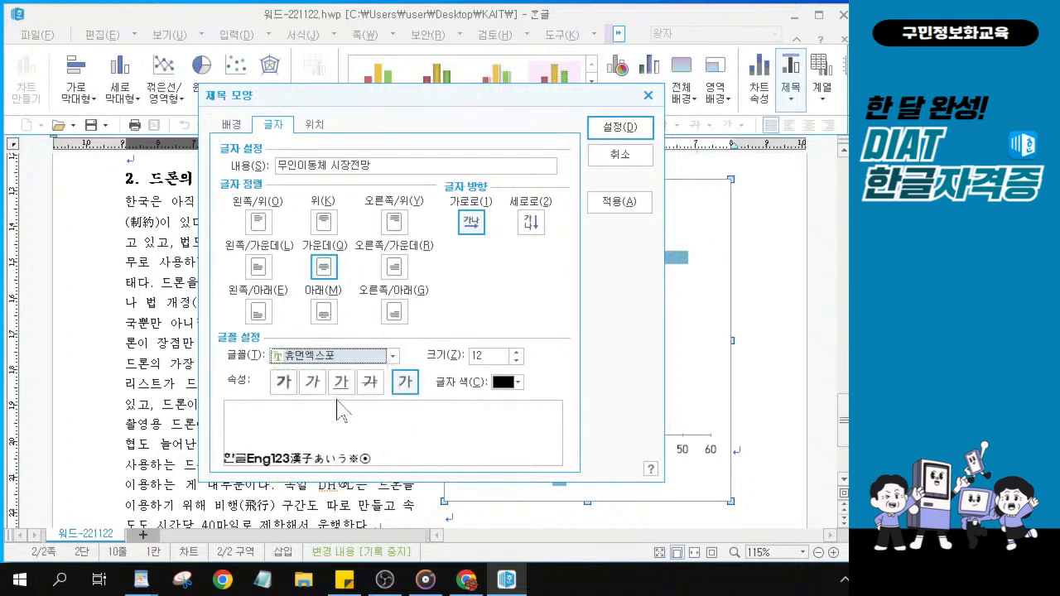
# Make the chart title bold and apply the title formatting.
pyautogui.click(283, 381)
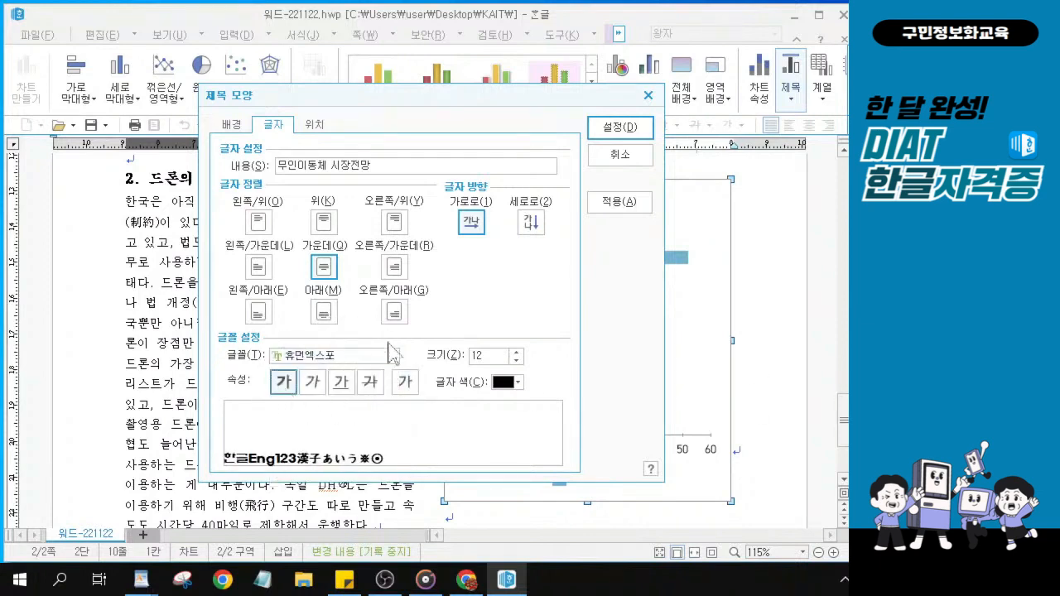
pyautogui.hotkey('alt', '1')
pyautogui.press('Escape')
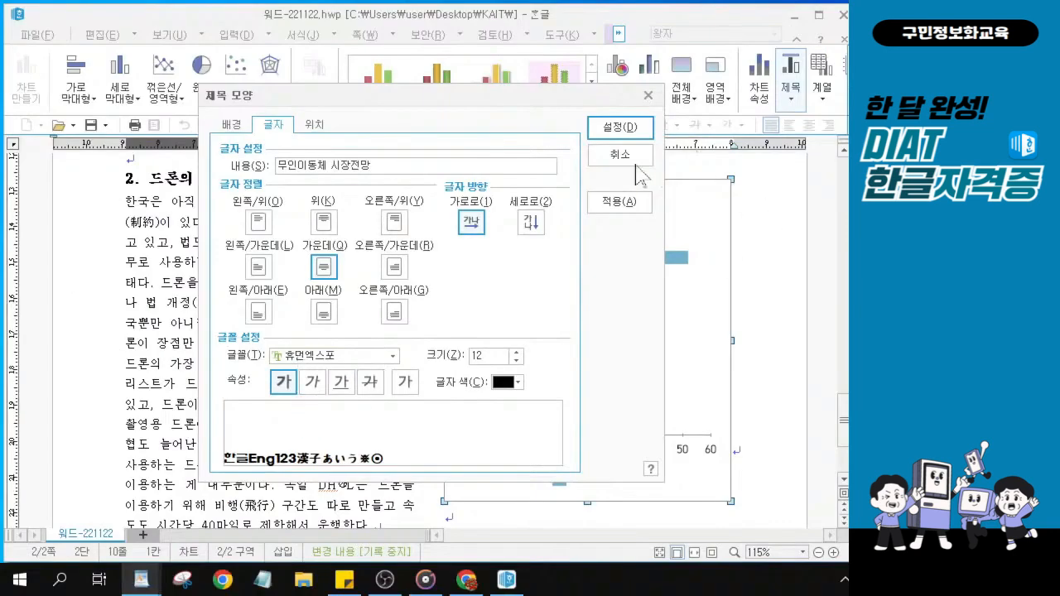
pyautogui.click(621, 128)
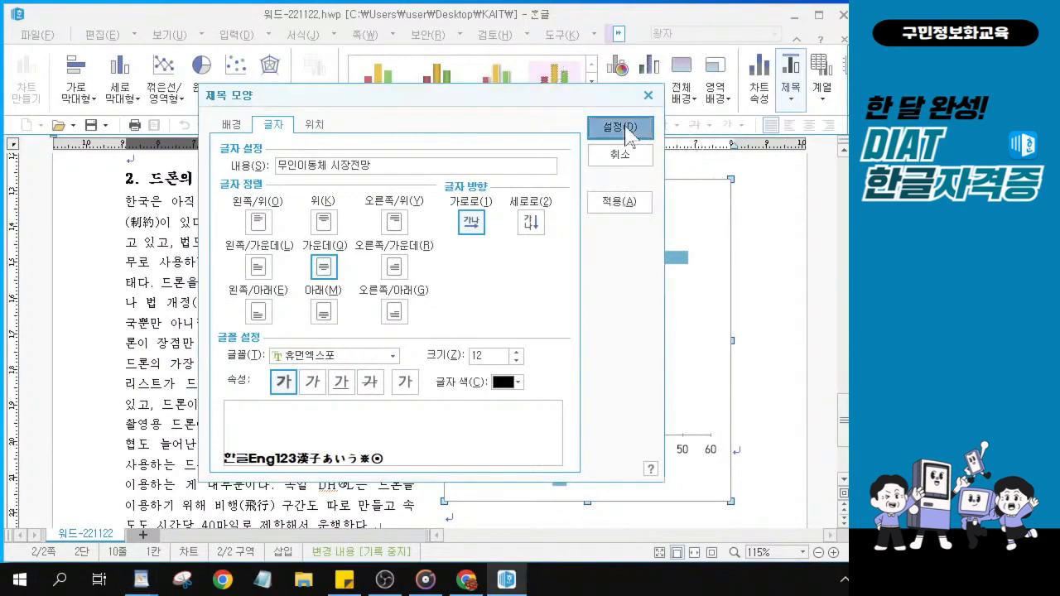
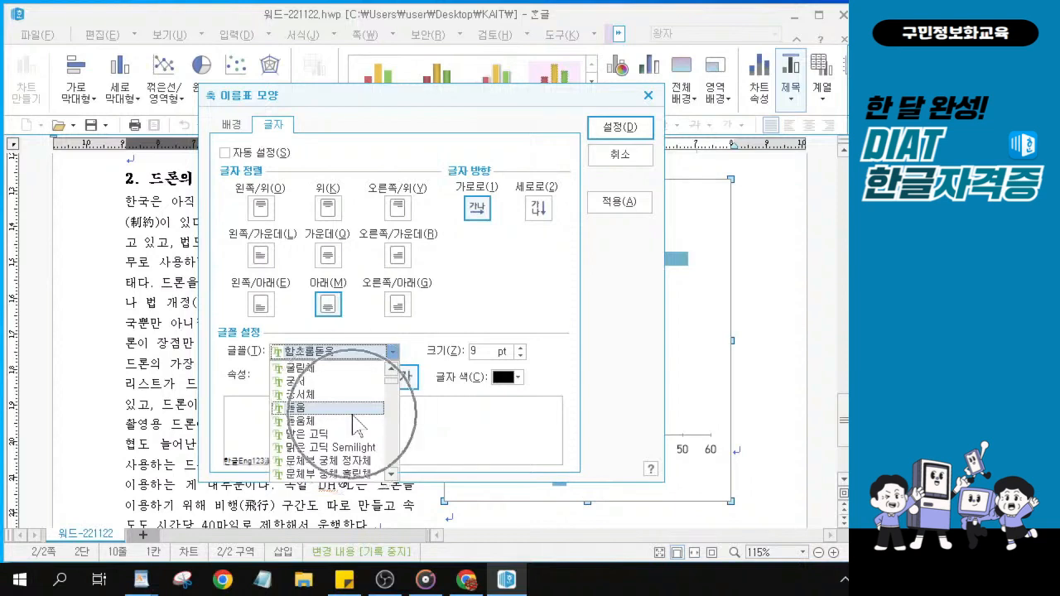
# Format the chart's category axis labels in italic 돋움 and apply the axis label settings.
pyautogui.click(353, 414)
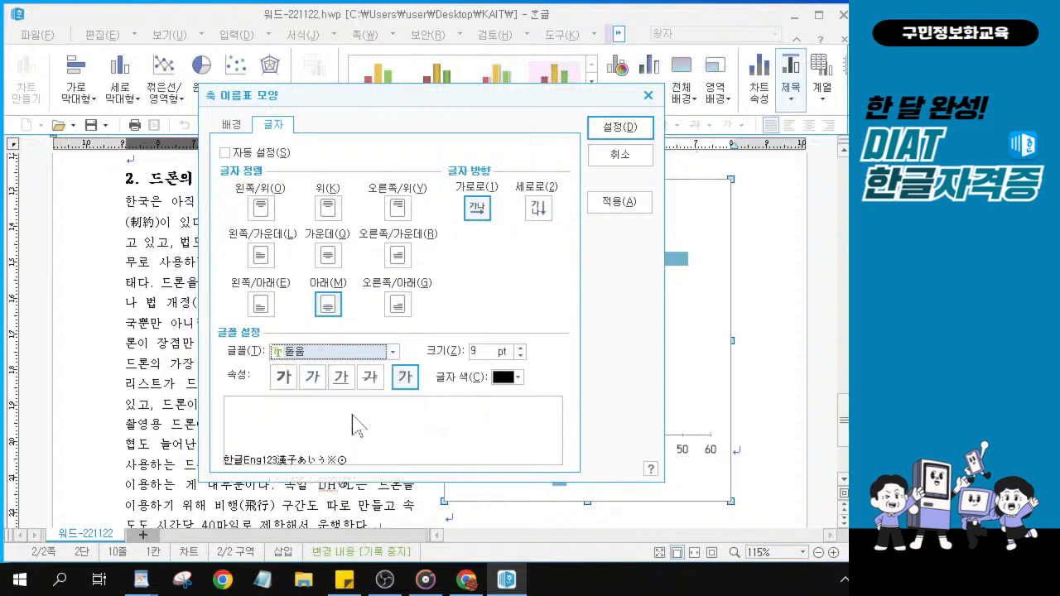
pyautogui.click(311, 379)
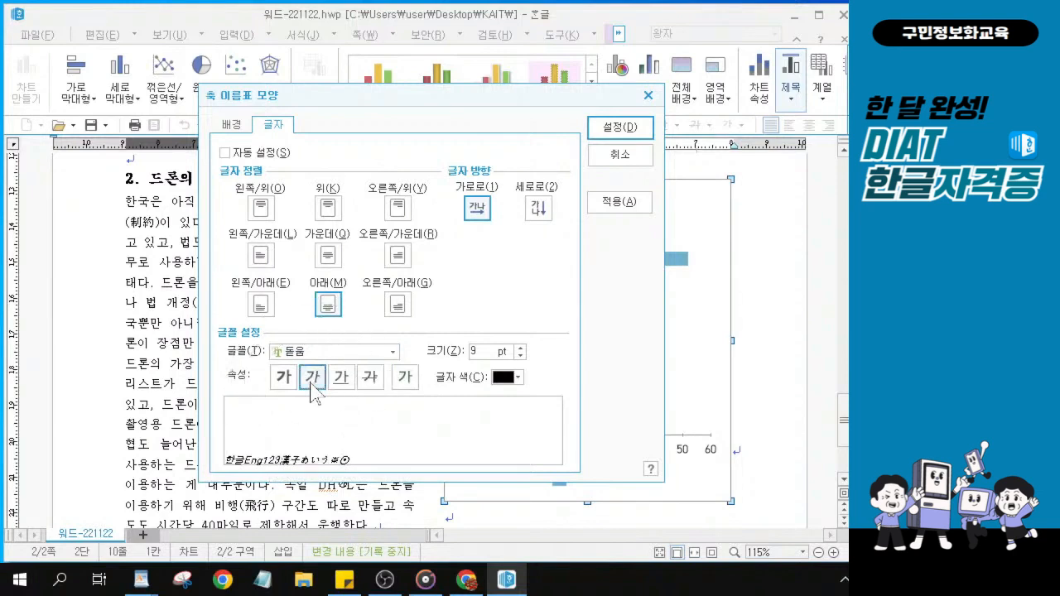
pyautogui.press('alt')
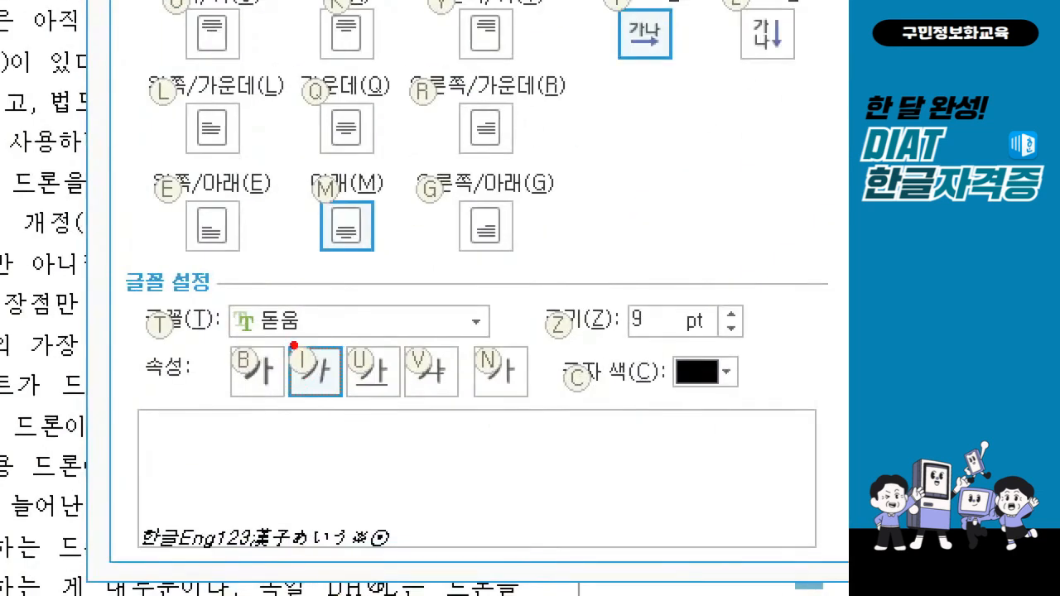
pyautogui.moveTo(294, 345); pyautogui.dragTo(333, 346)
pyautogui.moveTo(223, 281)
pyautogui.mouseDown()
pyautogui.moveTo(306, 331)
pyautogui.moveTo(358, 346)
pyautogui.mouseUp()
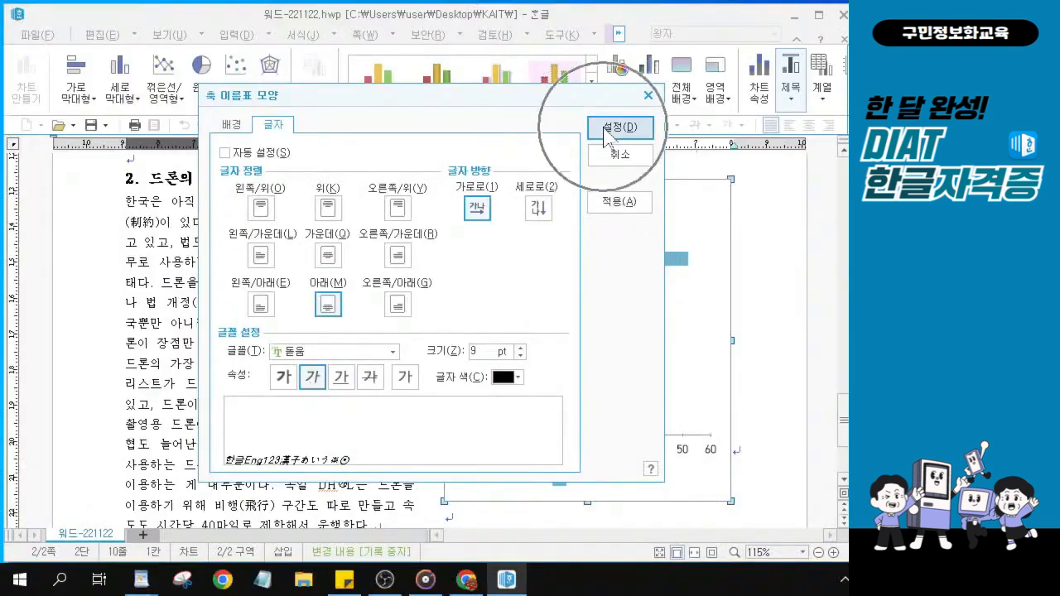
pyautogui.click(609, 135)
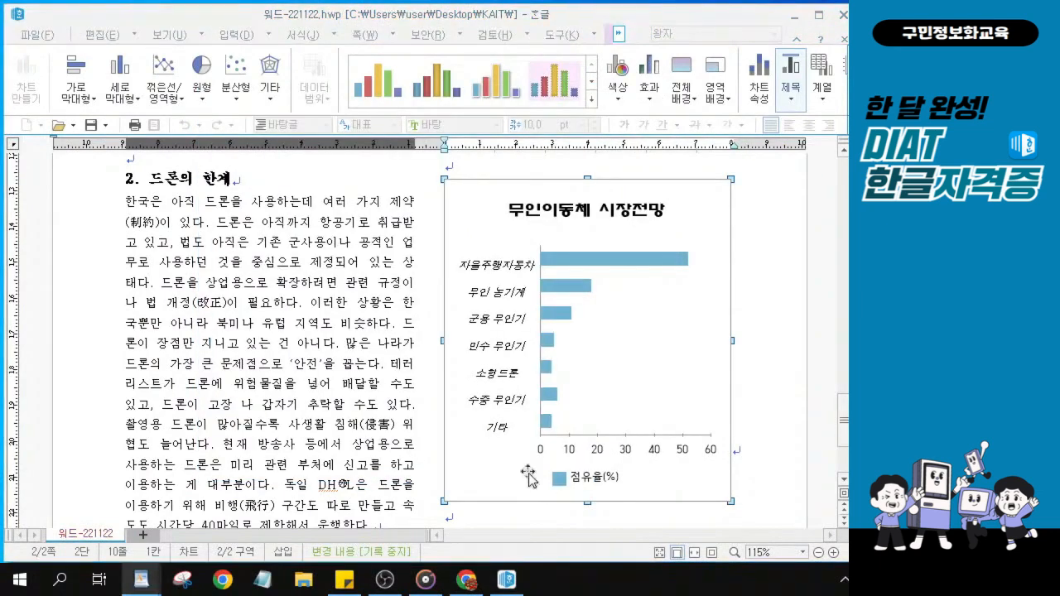
# Set the font of the chart's value axis labels to 돋움 in the axis label settings.
pyautogui.click(630, 456)
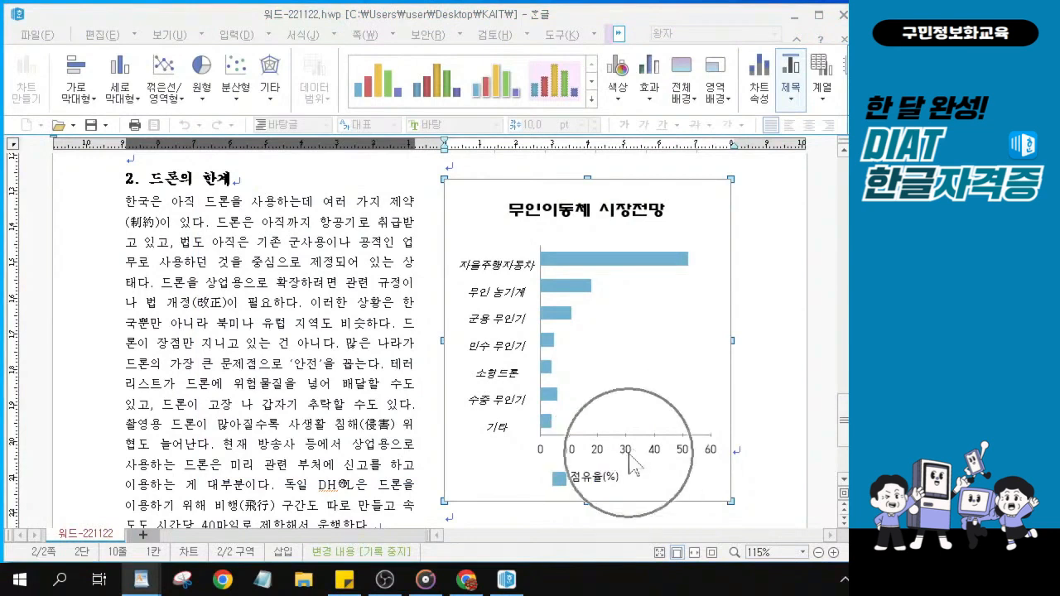
pyautogui.click(629, 458)
pyautogui.press('ctrl')
pyautogui.press('ctrl')
pyautogui.doubleClick(627, 451)
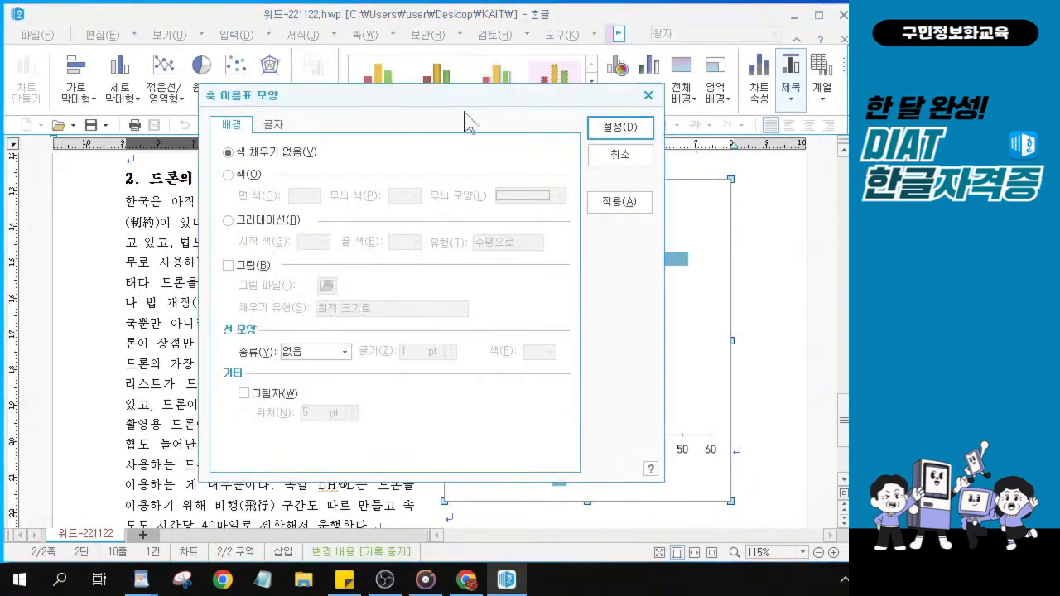
pyautogui.moveTo(474, 97); pyautogui.dragTo(388, 99)
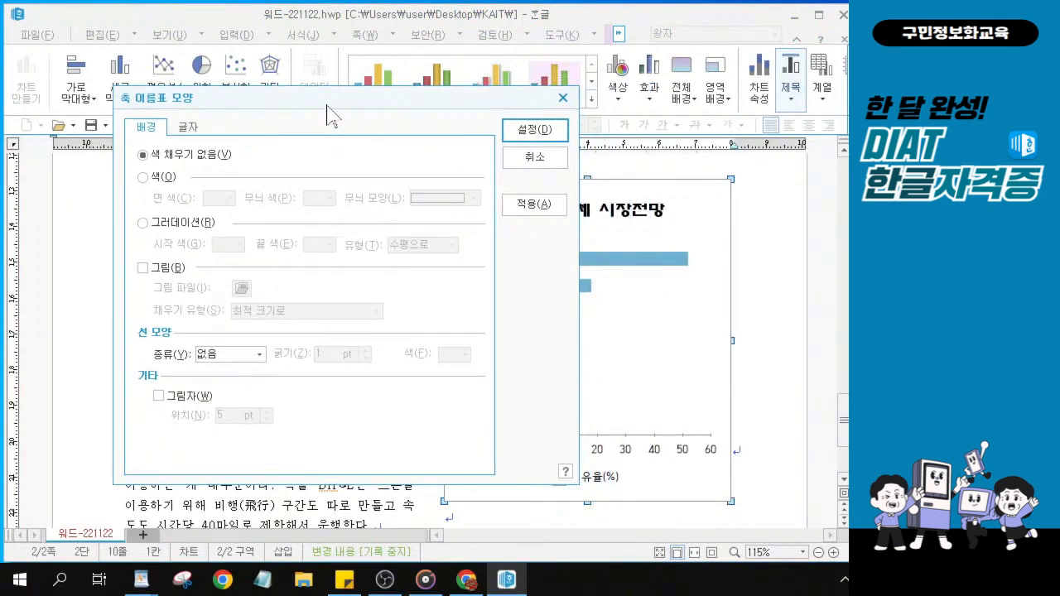
pyautogui.moveTo(326, 105); pyautogui.dragTo(421, 110)
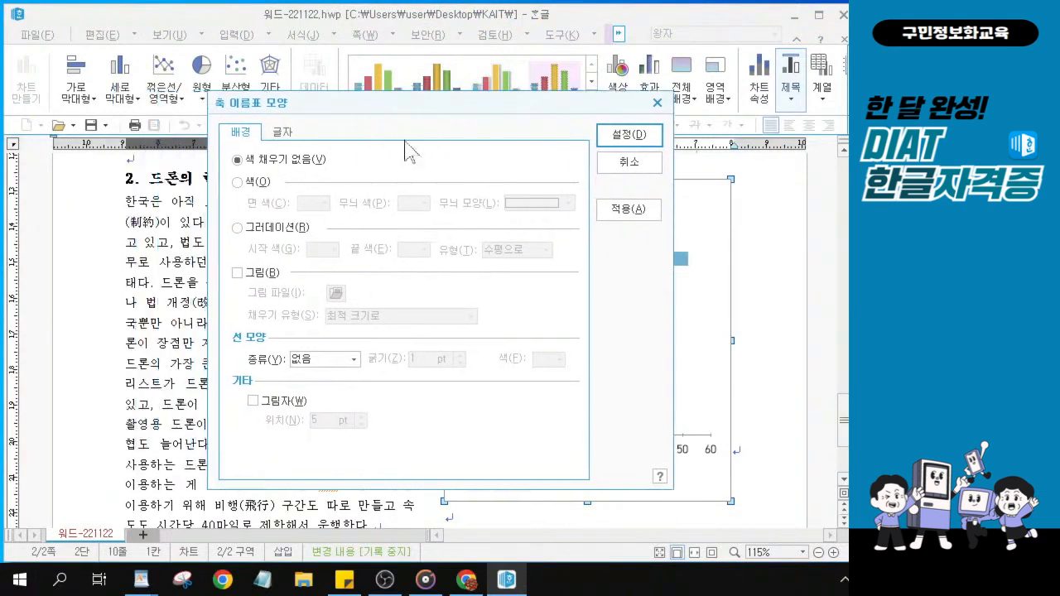
pyautogui.click(278, 135)
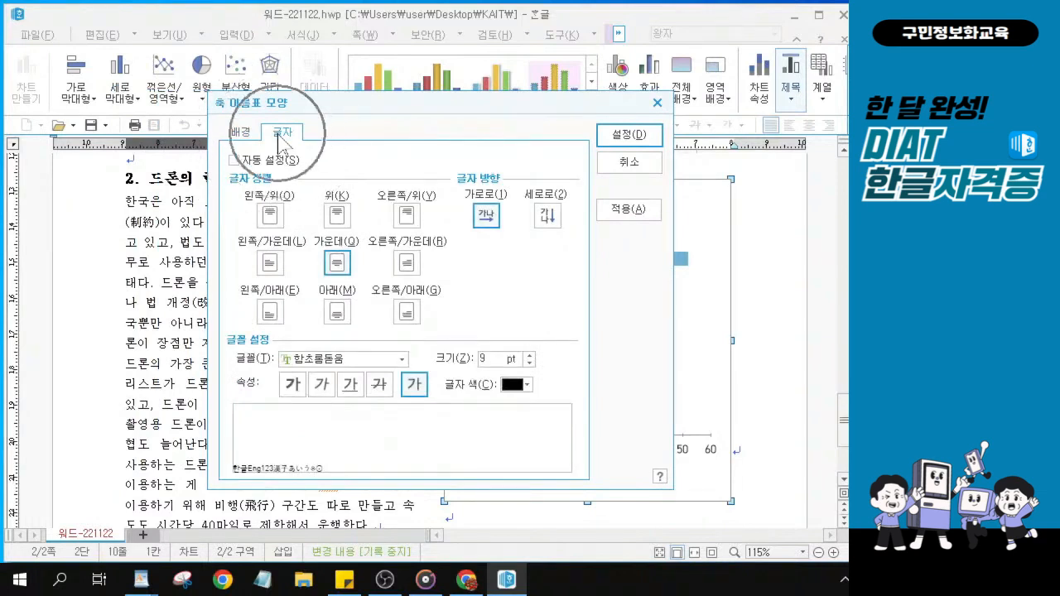
pyautogui.click(403, 360)
pyautogui.click(402, 360)
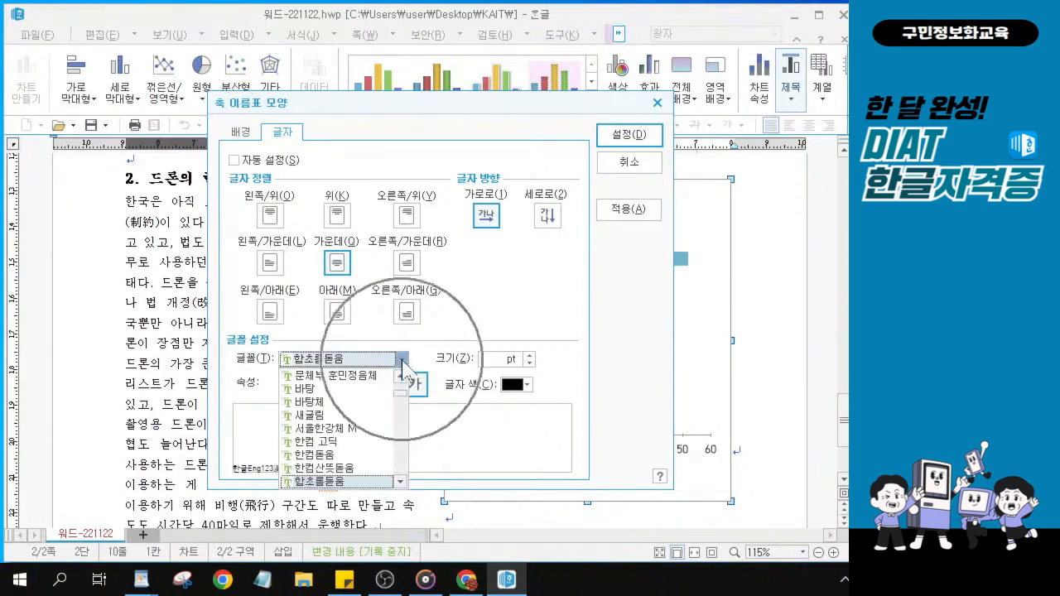
pyautogui.click(402, 360)
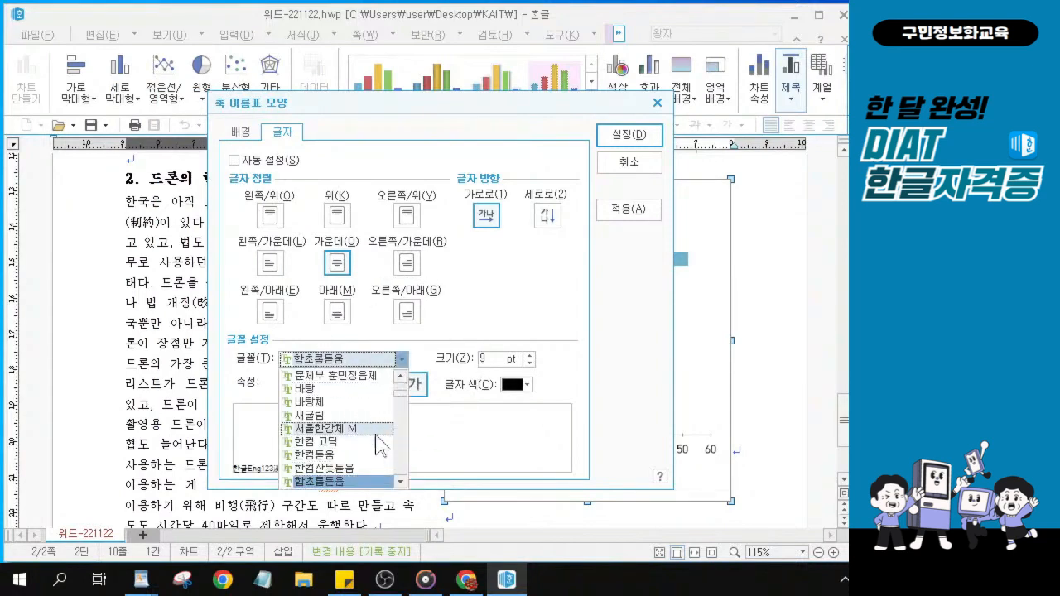
pyautogui.scroll(4, 378, 451)
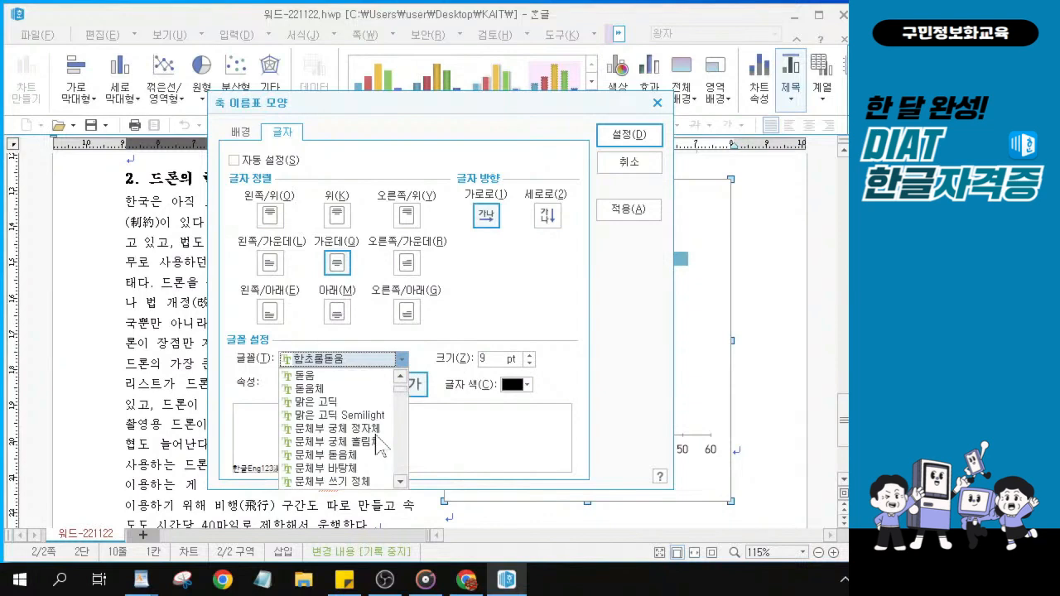
pyautogui.scroll(1, 377, 451)
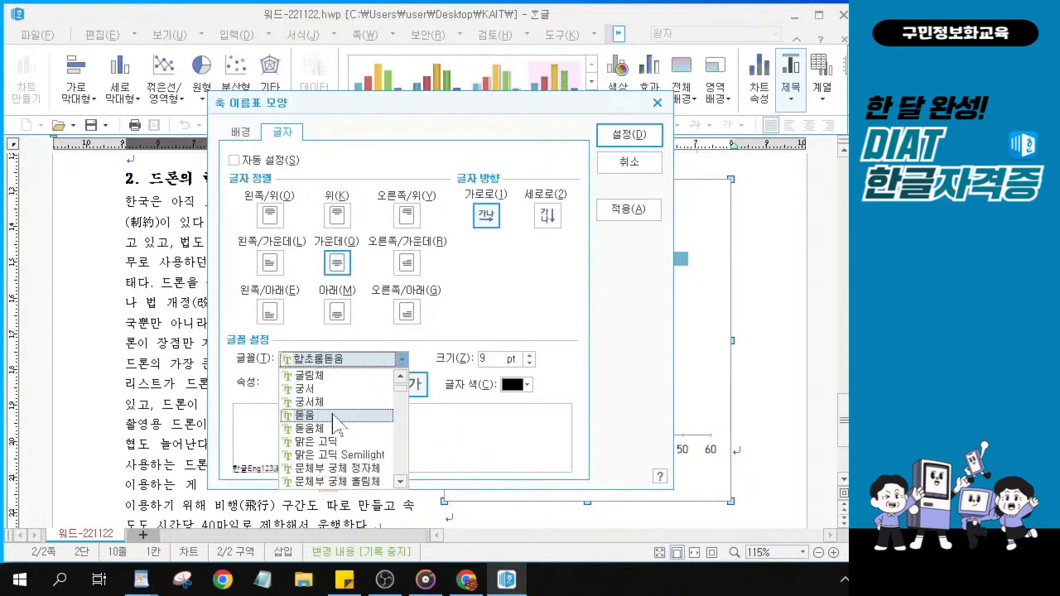
pyautogui.click(336, 416)
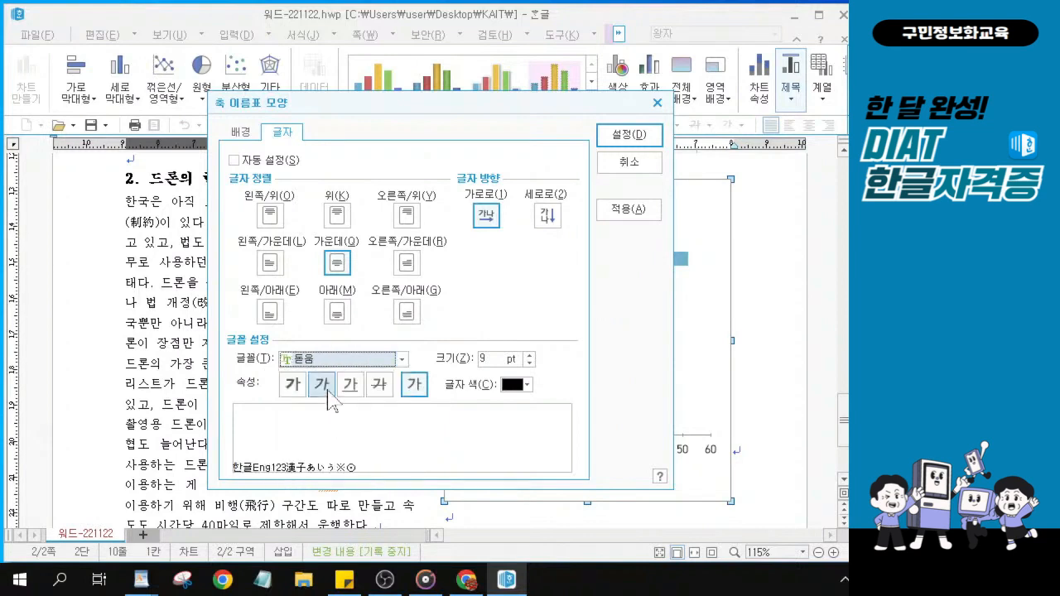
# Italicize the value axis labels and apply the axis label formatting.
pyautogui.click(328, 391)
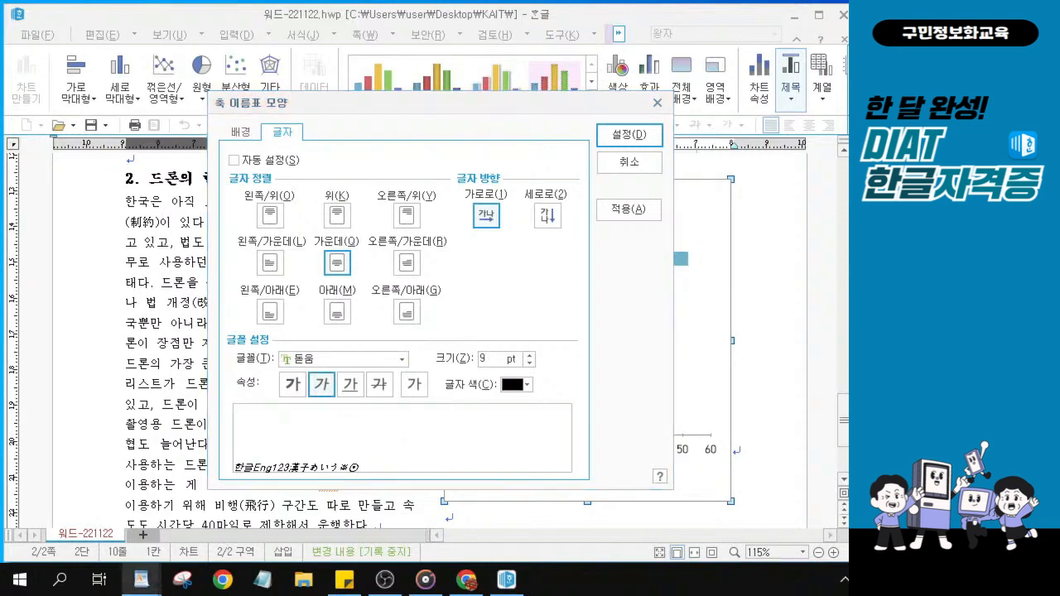
pyautogui.click(653, 148)
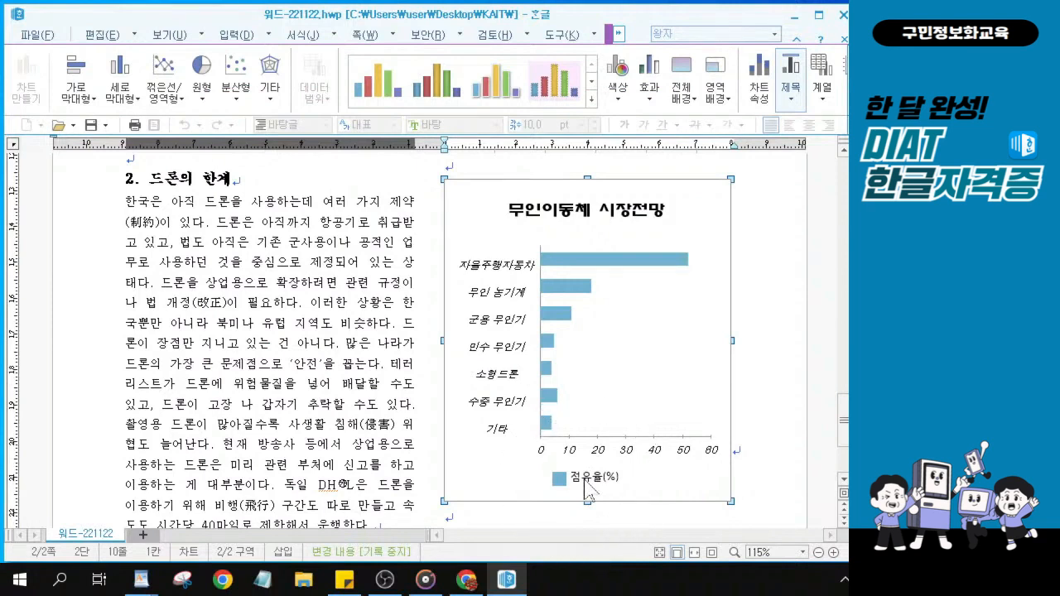
pyautogui.scroll(3, 584, 480)
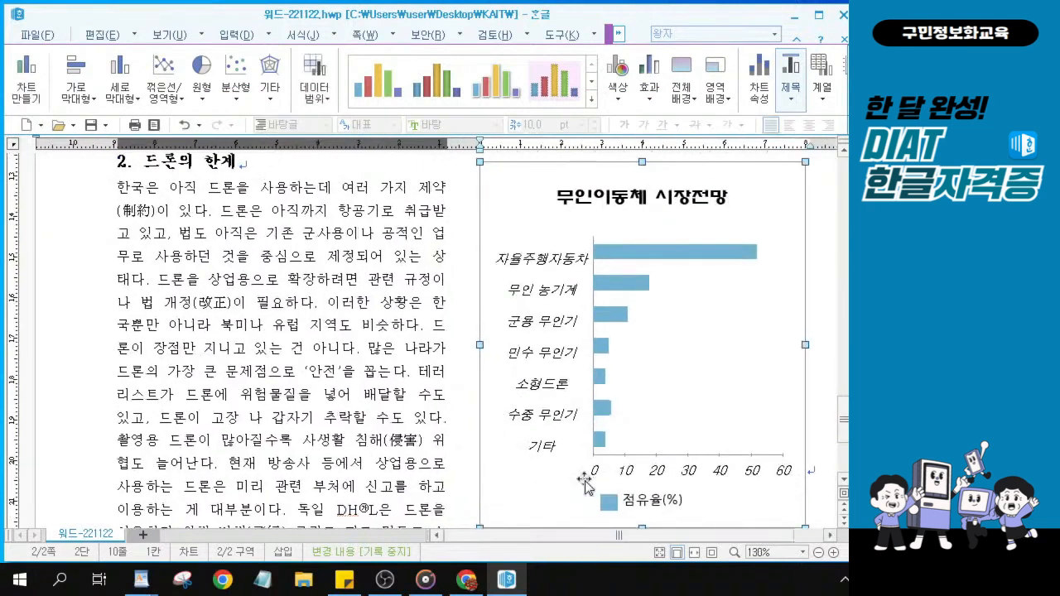
# Open the format settings of the chart's 점유율(%) legend and set its font to 돋움.
pyautogui.click(648, 505)
pyautogui.click(648, 507)
pyautogui.press('ctrl')
pyautogui.press('ctrl')
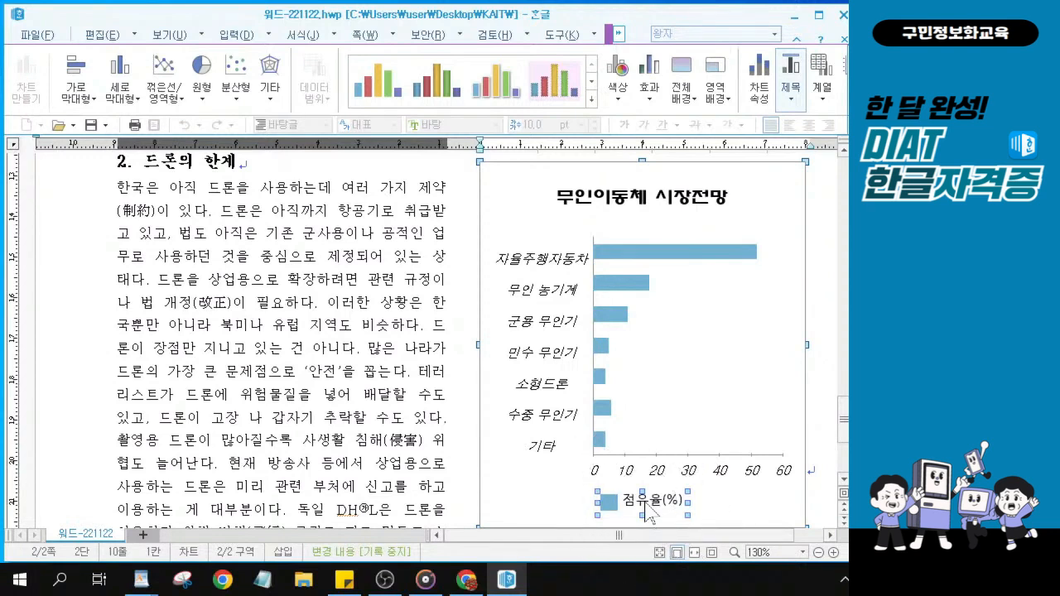
pyautogui.press('ctrl')
pyautogui.doubleClick(646, 506)
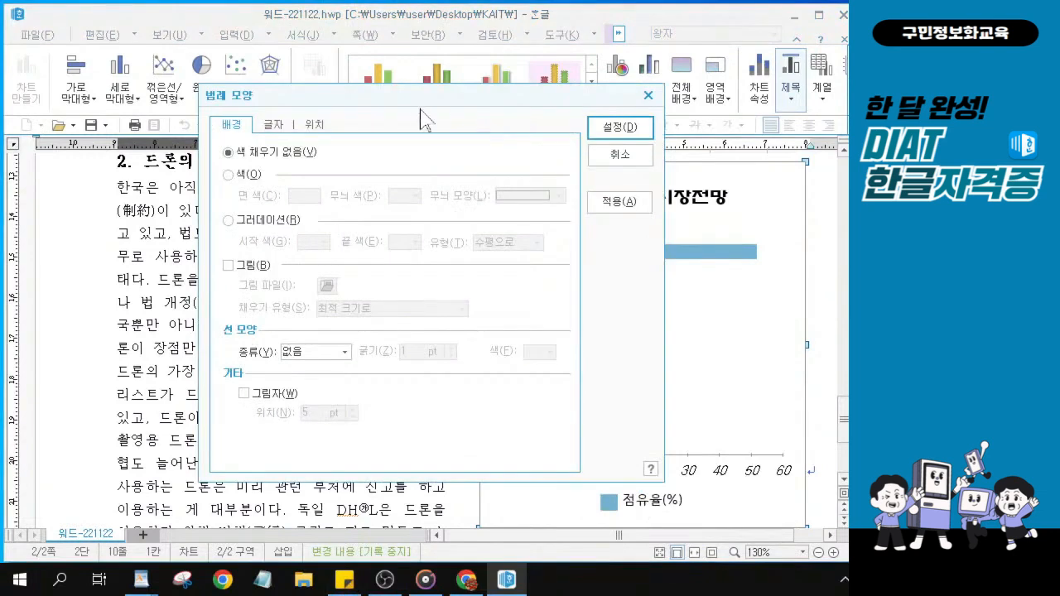
pyautogui.moveTo(393, 103); pyautogui.dragTo(384, 137)
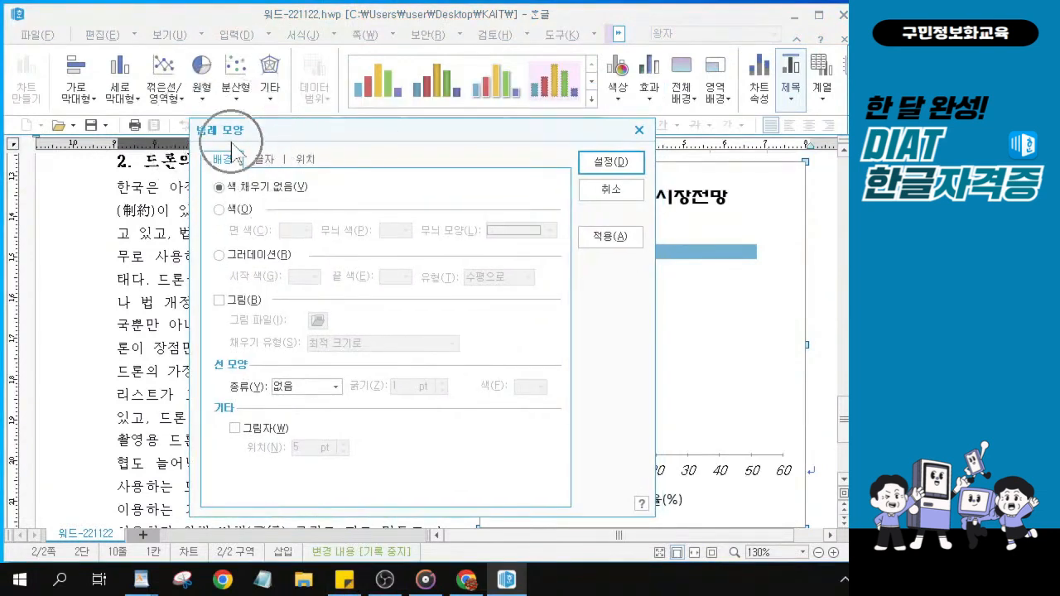
pyautogui.click(263, 162)
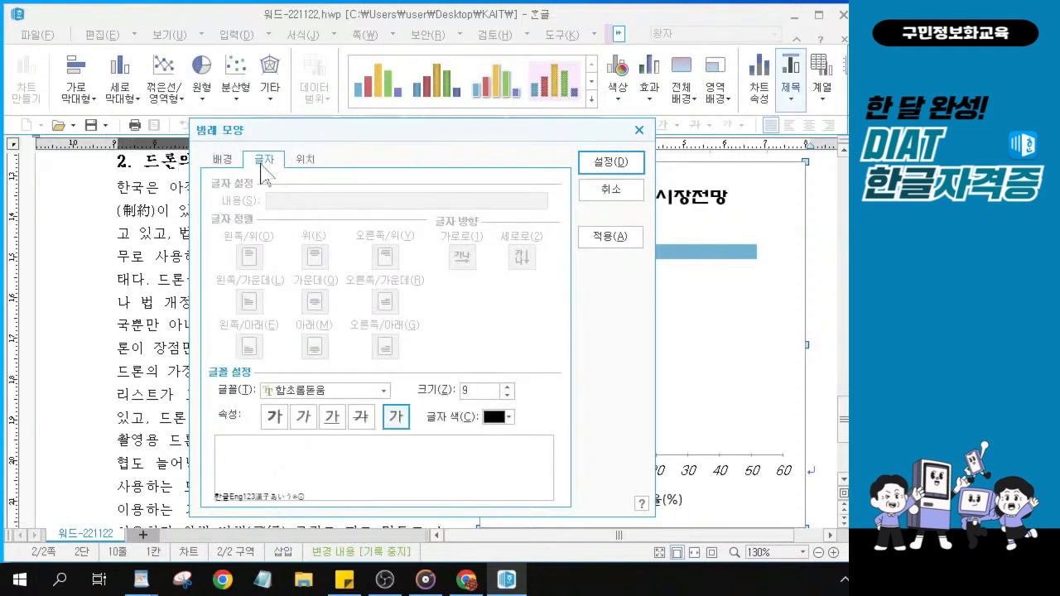
pyautogui.click(384, 391)
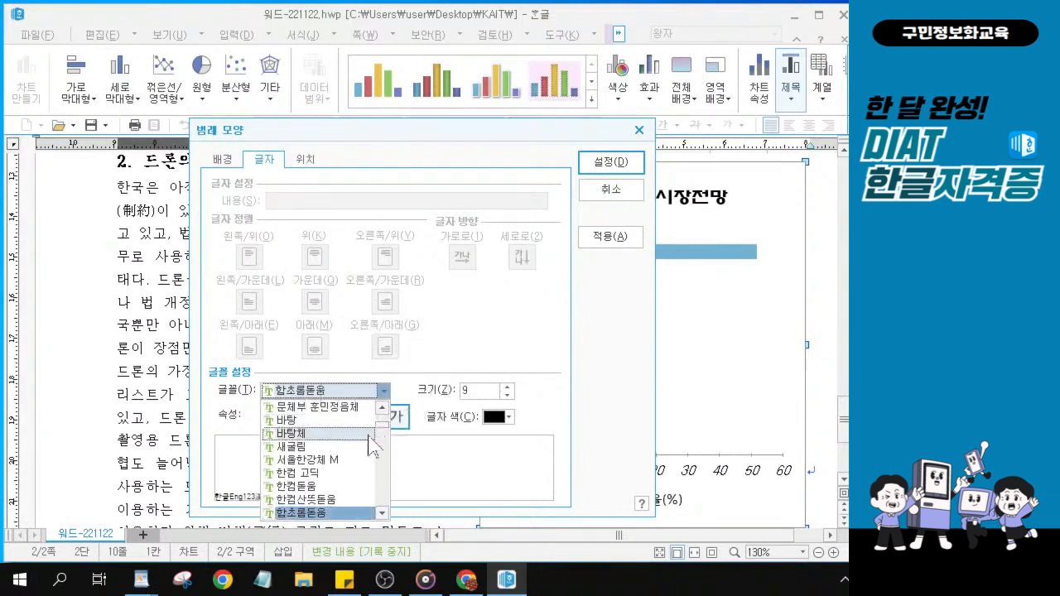
pyautogui.scroll(1, 370, 447)
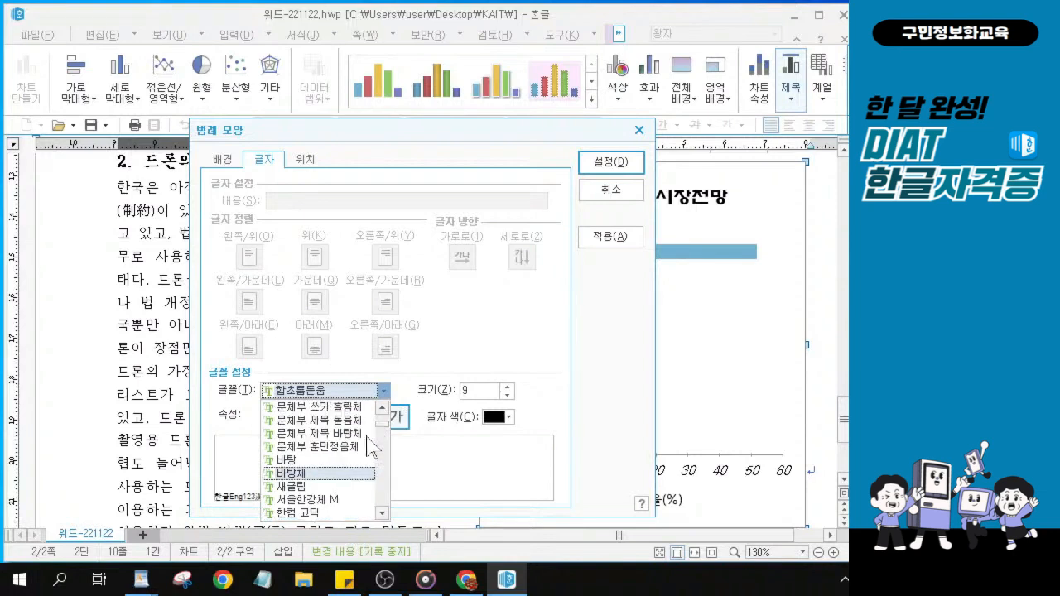
pyautogui.scroll(5, 370, 447)
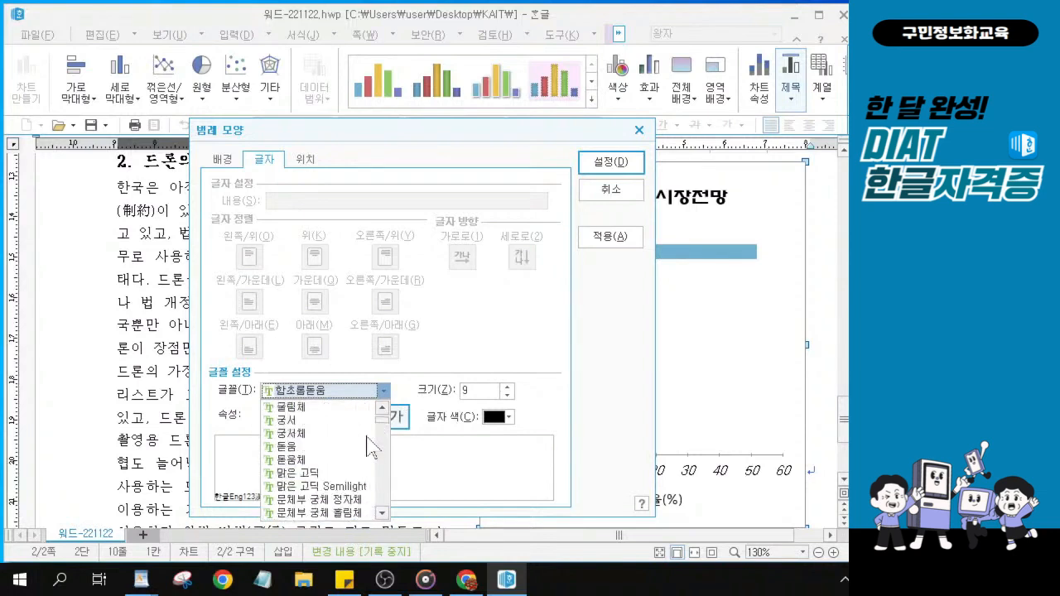
pyautogui.press('ctrl')
pyautogui.press('ctrl')
pyautogui.press('ctrl')
pyautogui.press('ctrl')
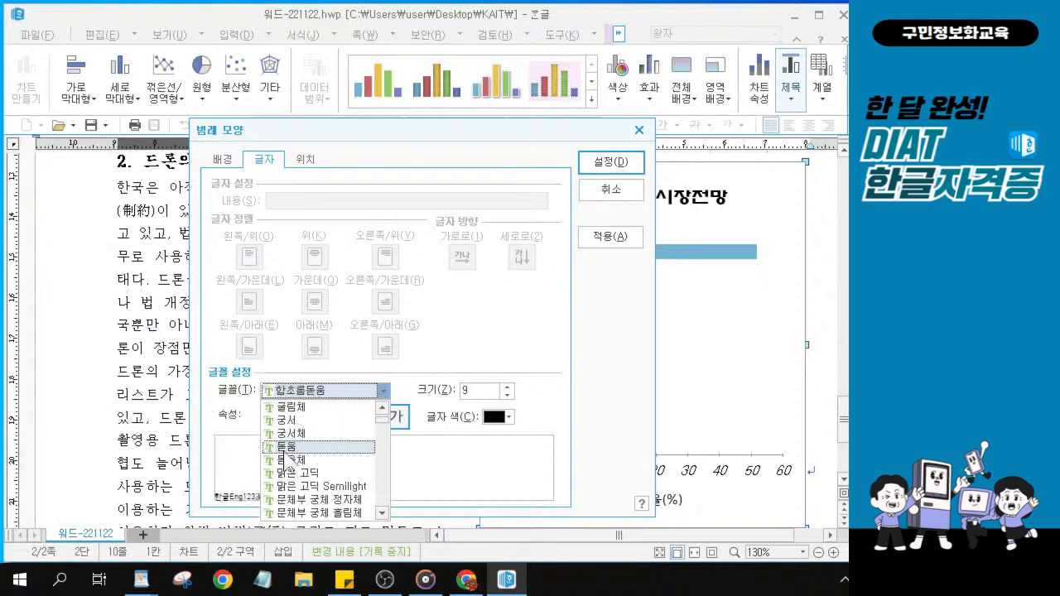
pyautogui.press('ctrl')
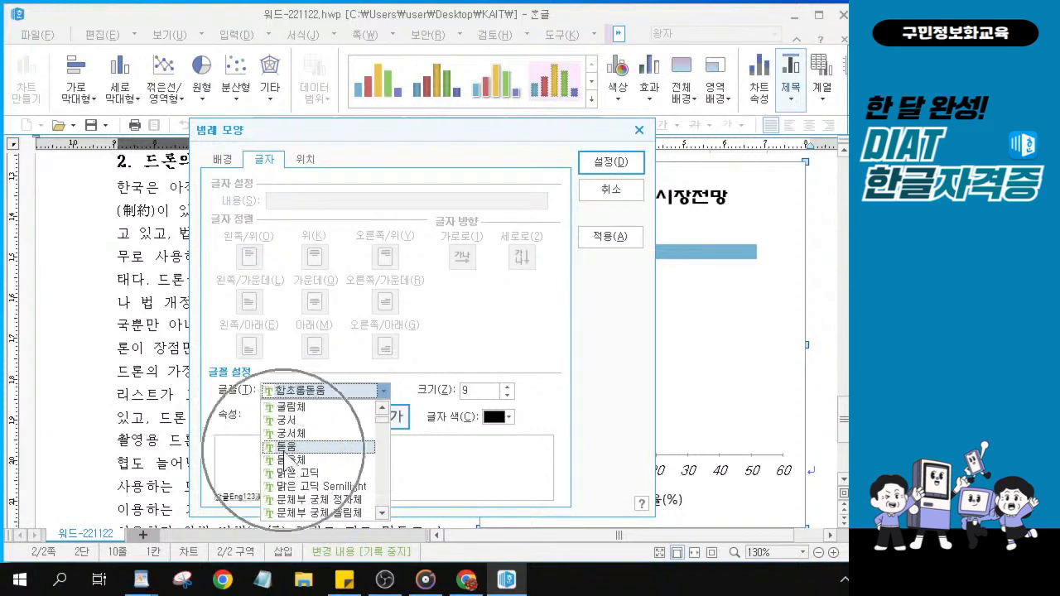
pyautogui.press('ctrl')
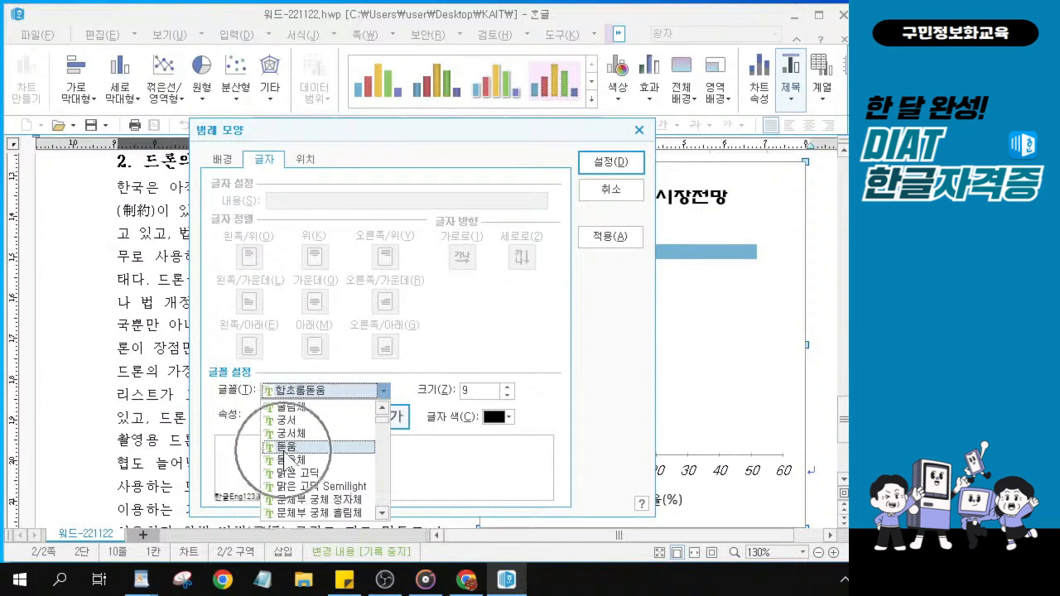
pyautogui.click(286, 448)
# Italicize the legend text, apply the legend formatting and leave chart editing.
pyautogui.click(304, 419)
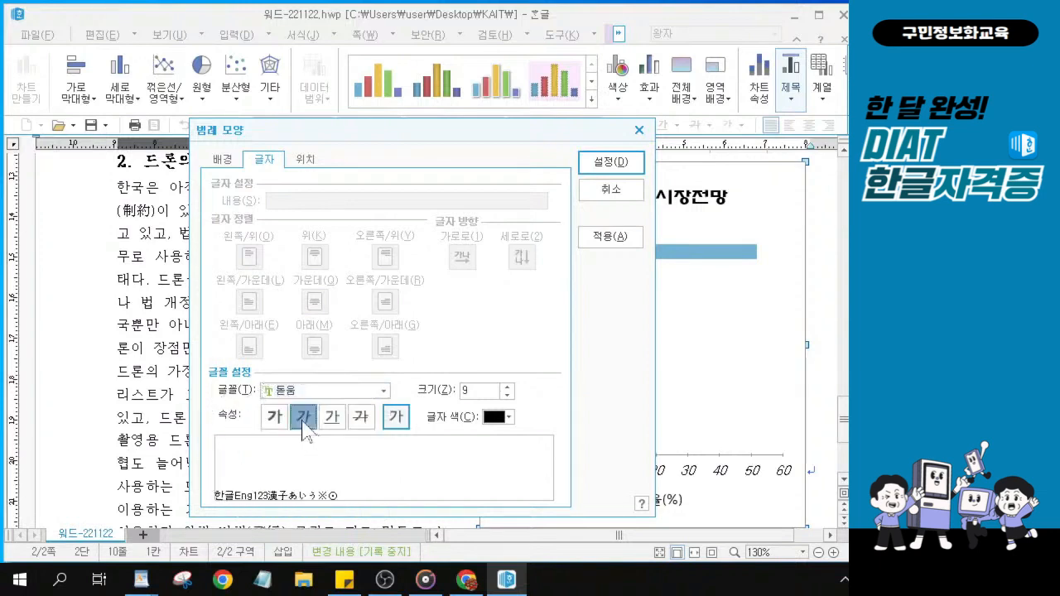
pyautogui.press('ctrl')
pyautogui.press('ctrl')
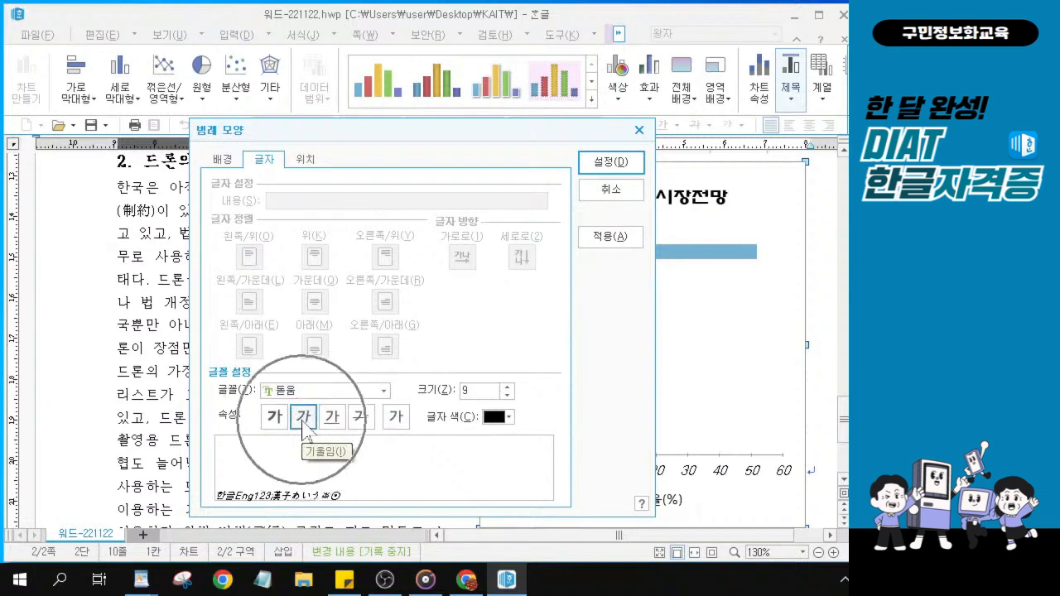
pyautogui.press('ctrl')
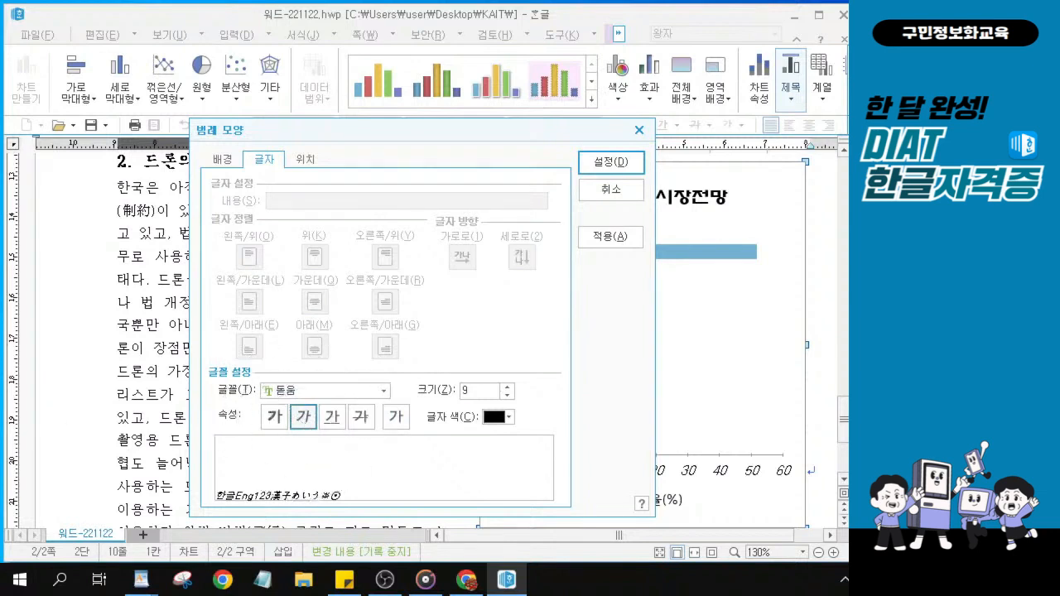
pyautogui.press('ctrl')
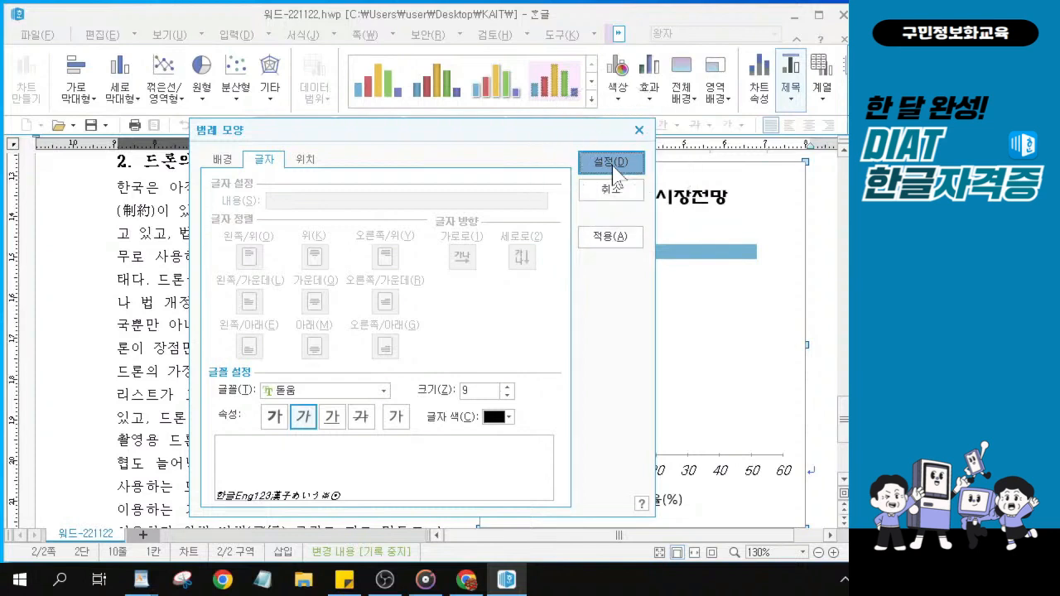
pyautogui.click(611, 162)
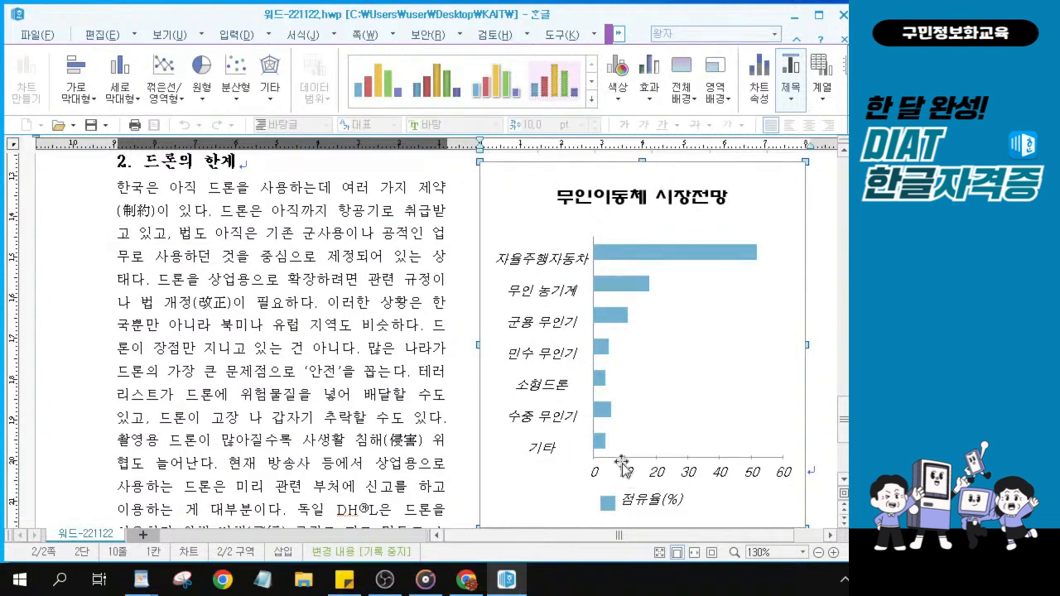
pyautogui.scroll(-5, 617, 468)
pyautogui.scroll(2, 564, 362)
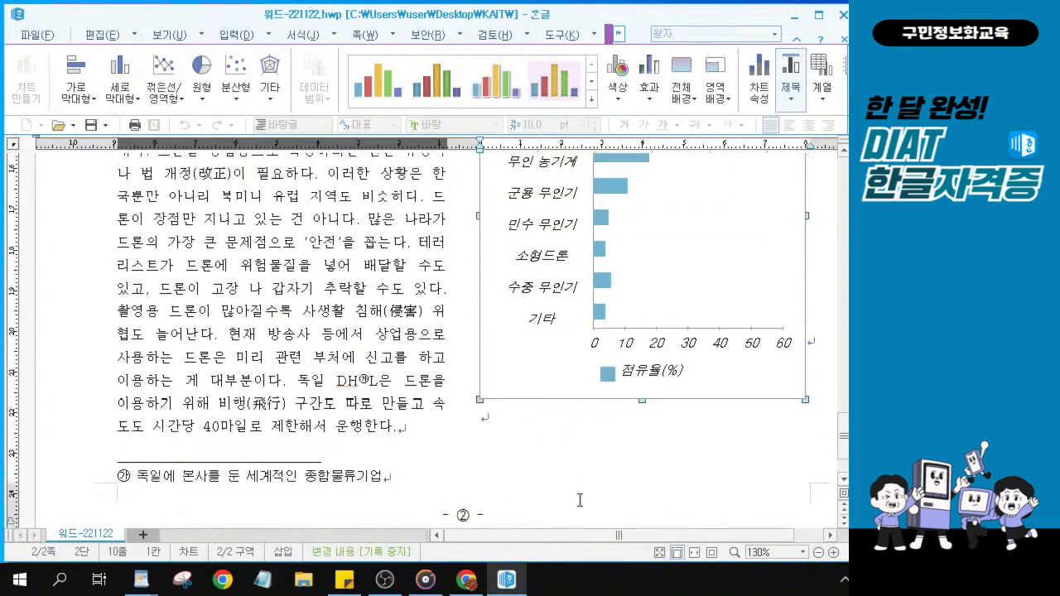
pyautogui.click(593, 436)
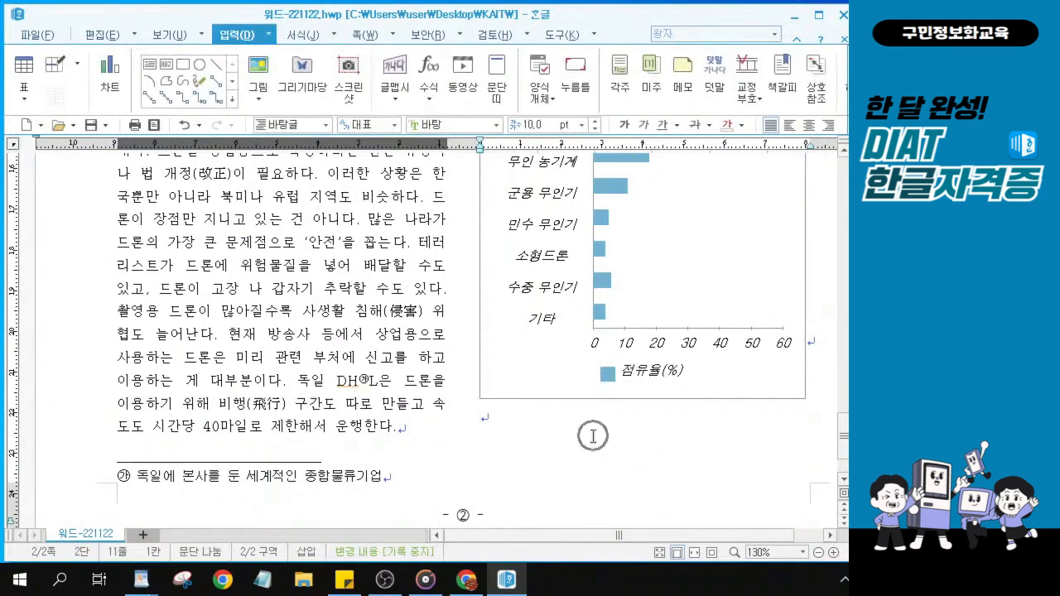
pyautogui.click(593, 436)
# Open the page border and background settings for the page 2 section and choose the double line of equal thickness as border type.
pyautogui.scroll(-4, 593, 436)
pyautogui.click(629, 403)
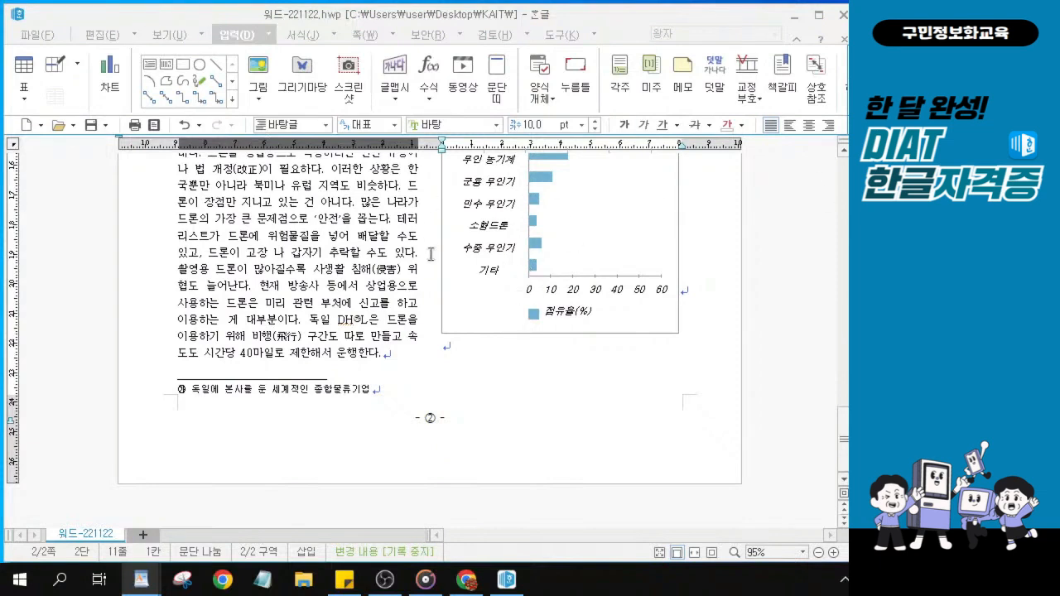
pyautogui.scroll(3, 431, 262)
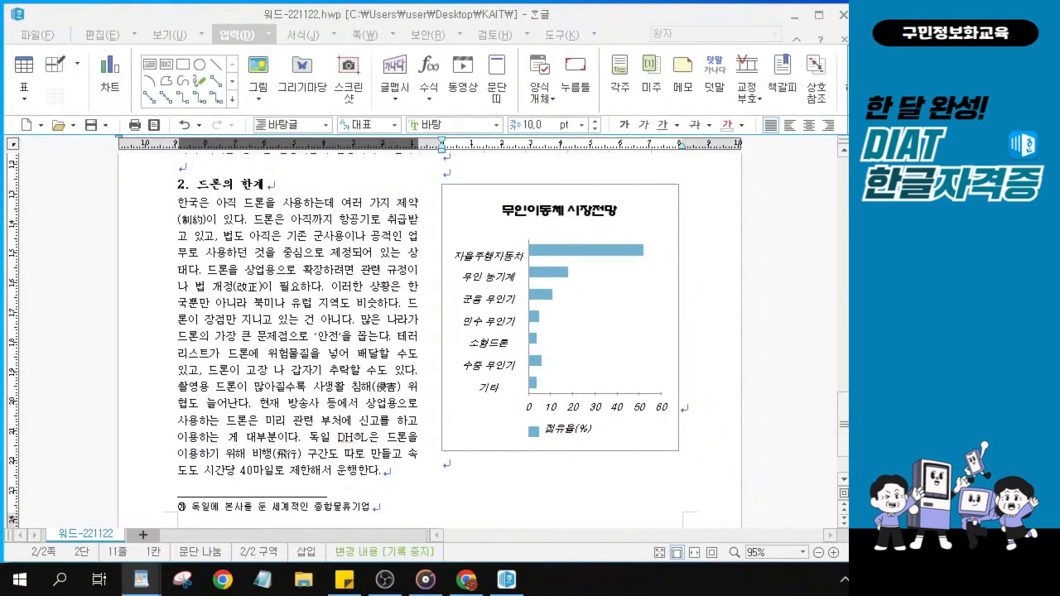
pyautogui.click(363, 35)
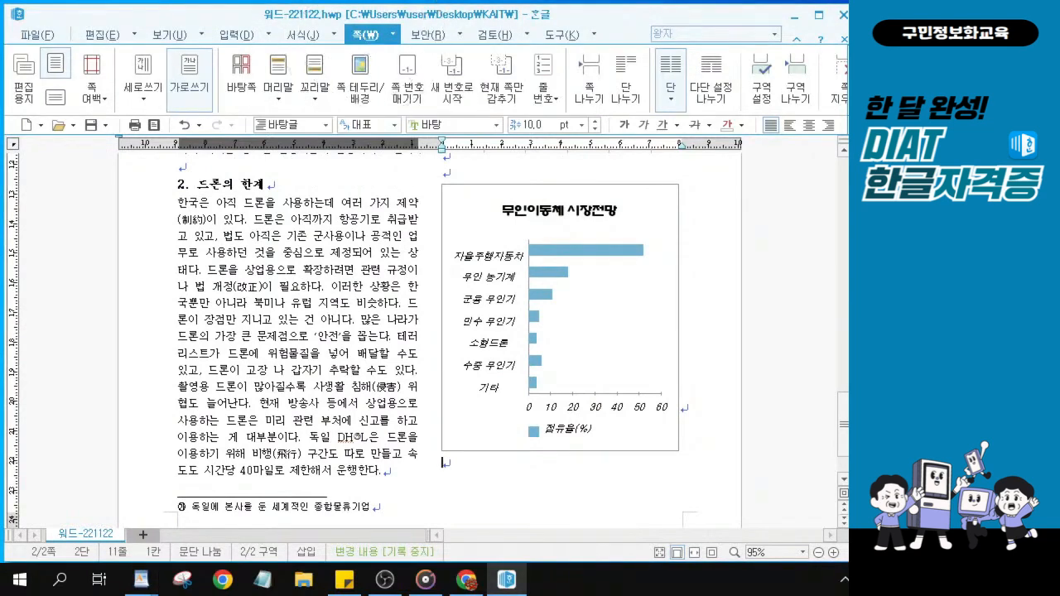
pyautogui.hotkey('alt', 'Tab')
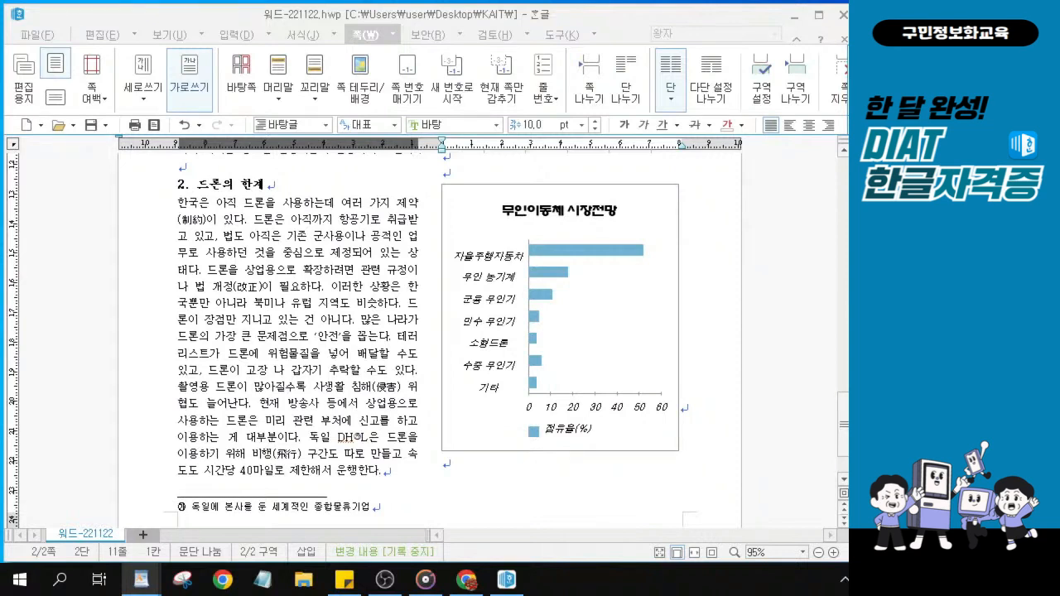
pyautogui.click(362, 85)
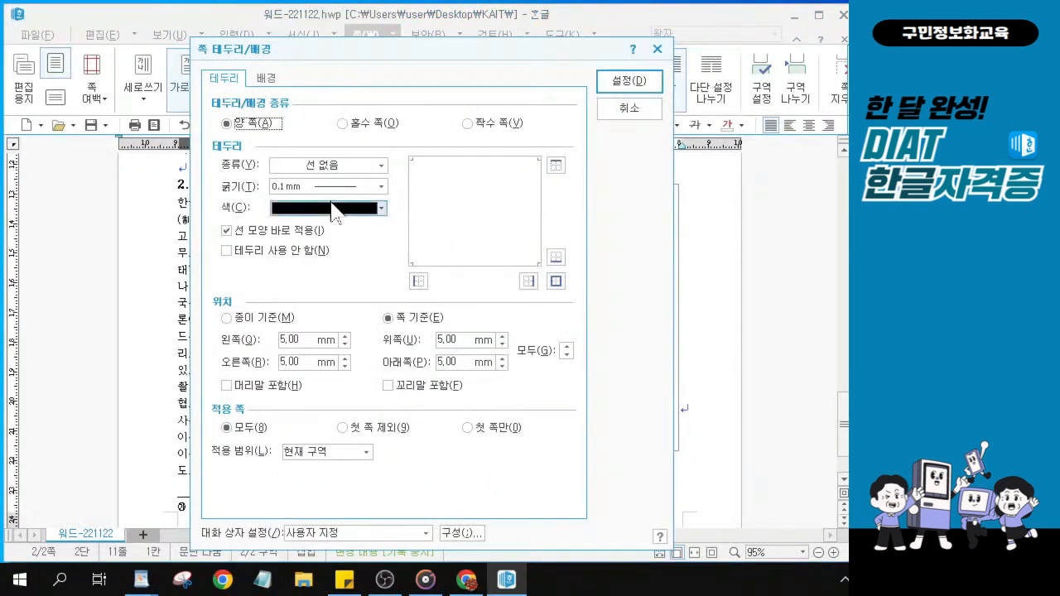
pyautogui.click(384, 167)
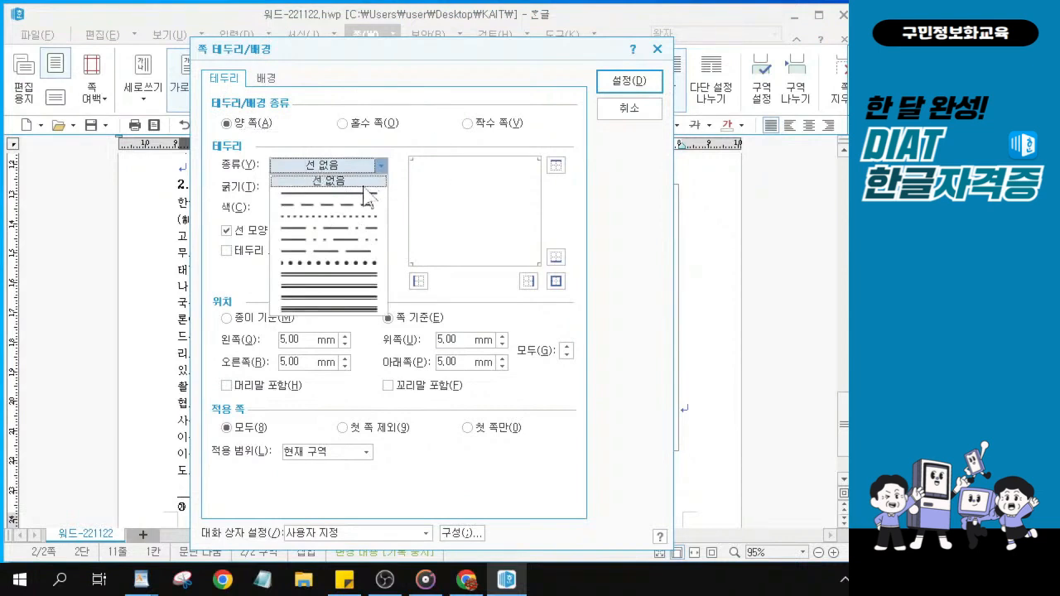
pyautogui.click(359, 276)
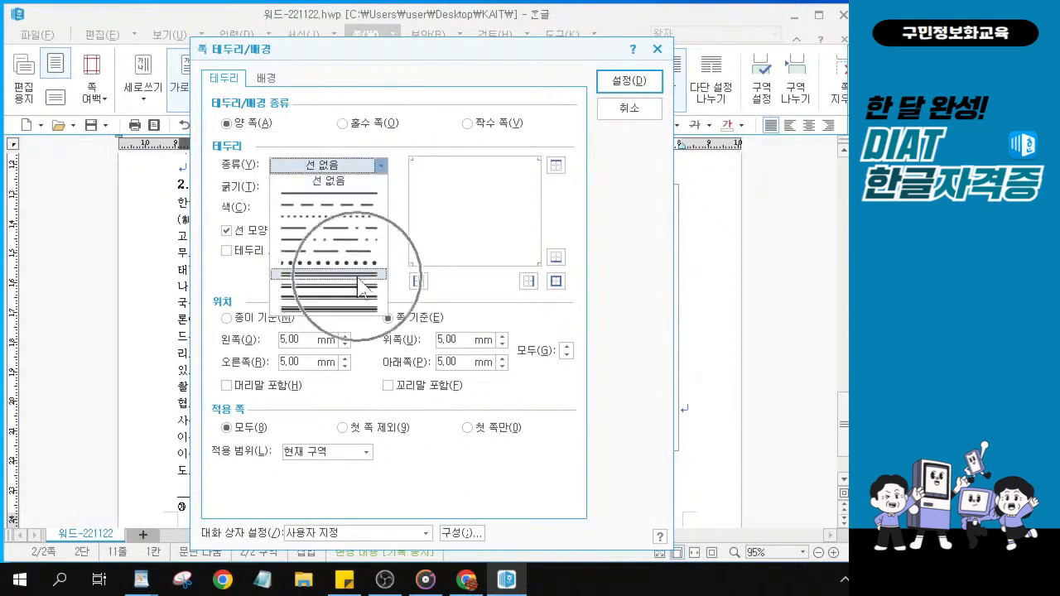
pyautogui.click(359, 279)
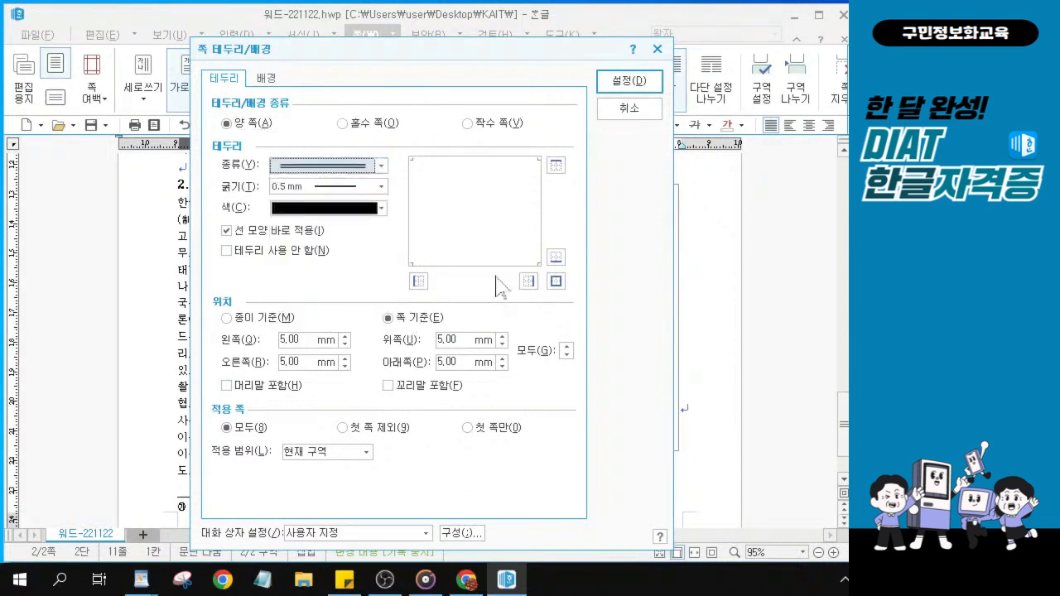
# Add the double-line border to all four sides of the page with the header included, and apply the settings.
pyautogui.click(555, 281)
pyautogui.click(556, 281)
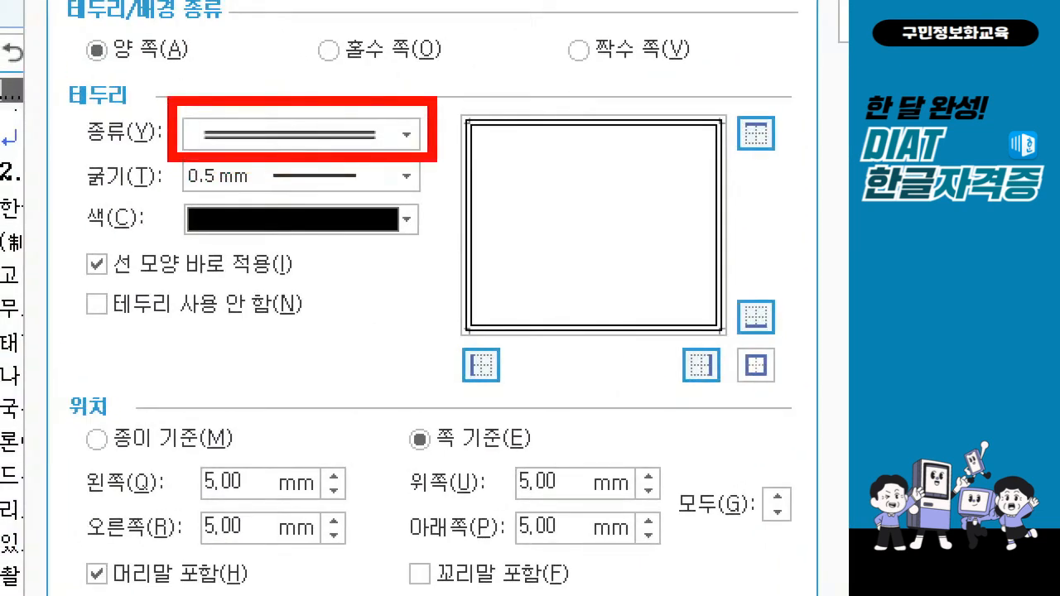
pyautogui.moveTo(724, 333); pyautogui.dragTo(798, 403)
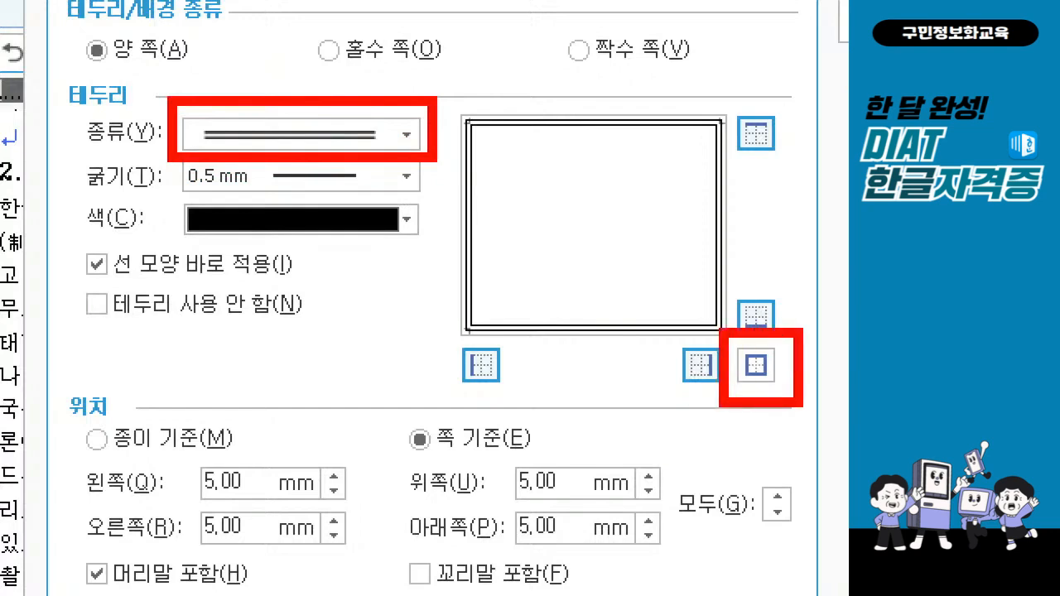
pyautogui.moveTo(44, 538)
pyautogui.mouseDown()
pyautogui.moveTo(73, 594)
pyautogui.moveTo(287, 595)
pyautogui.mouseUp()
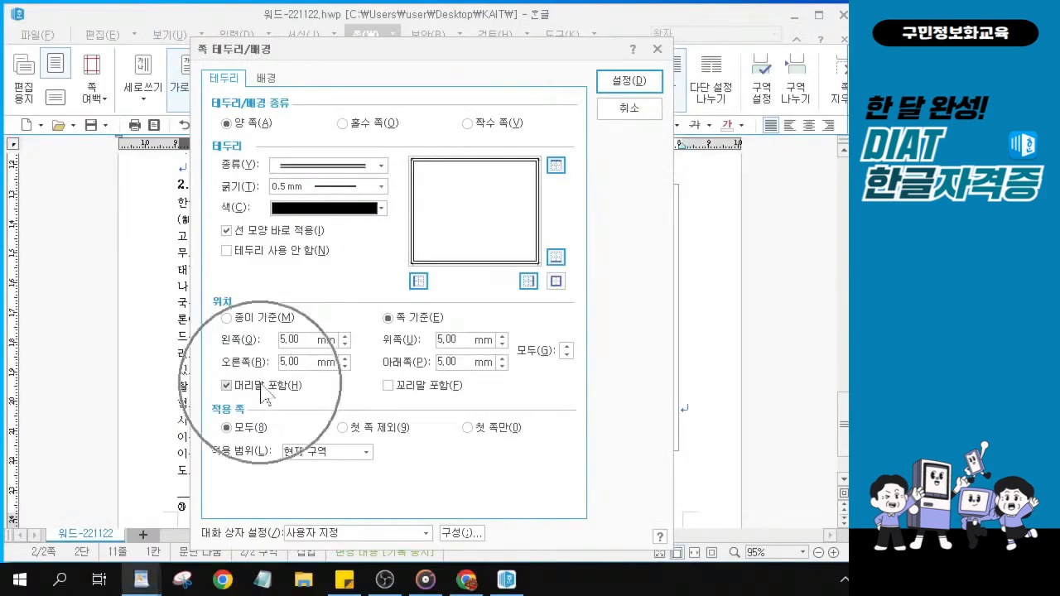
pyautogui.click(631, 83)
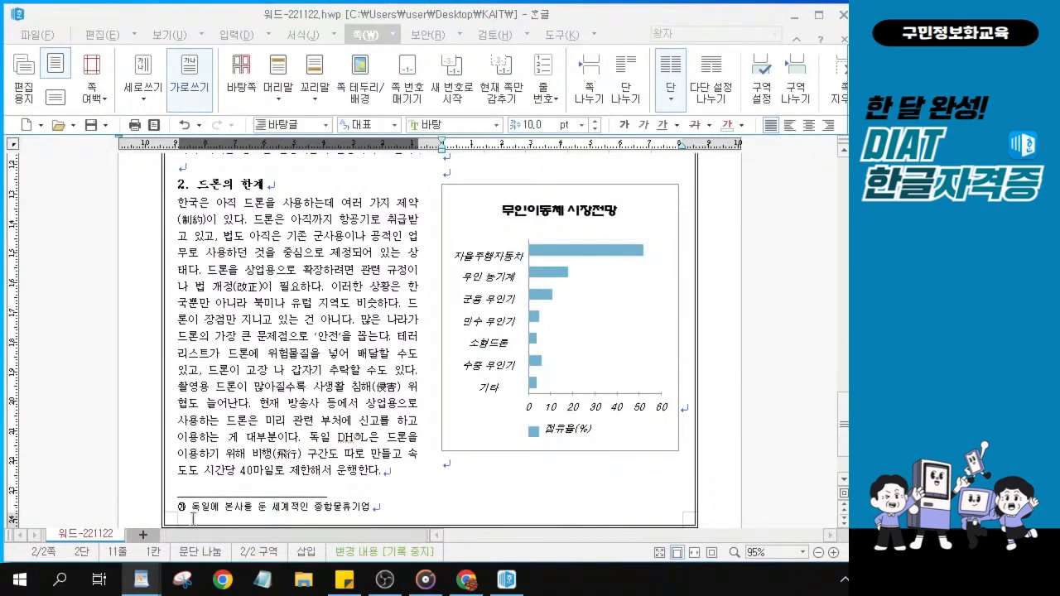
# Review both pages of the document, checking the page border, header, page number and overall formatting.
pyautogui.scroll(-2, 399, 466)
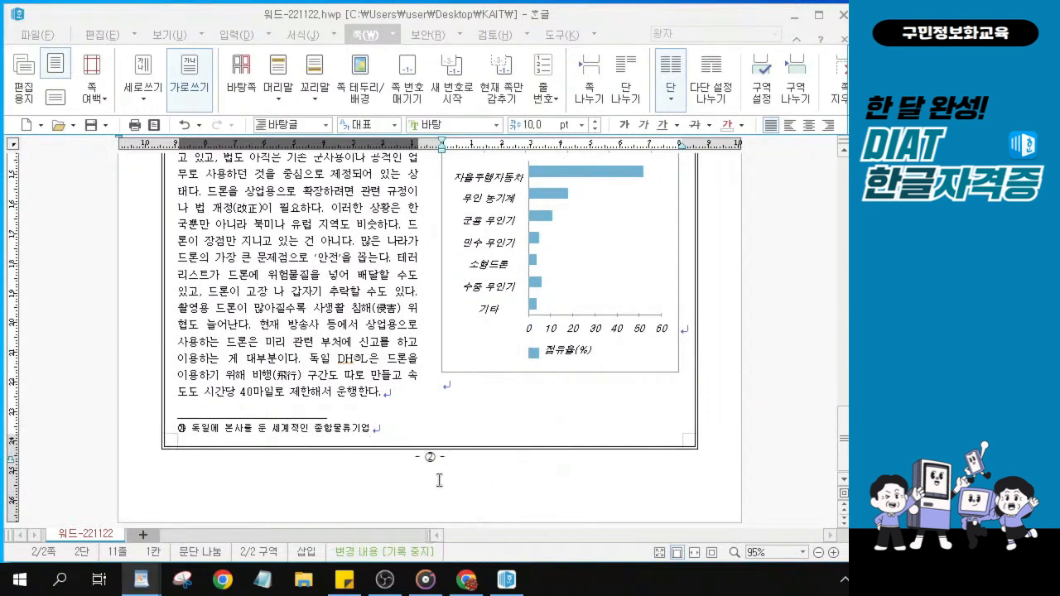
pyautogui.scroll(6, 499, 461)
pyautogui.scroll(7, 498, 461)
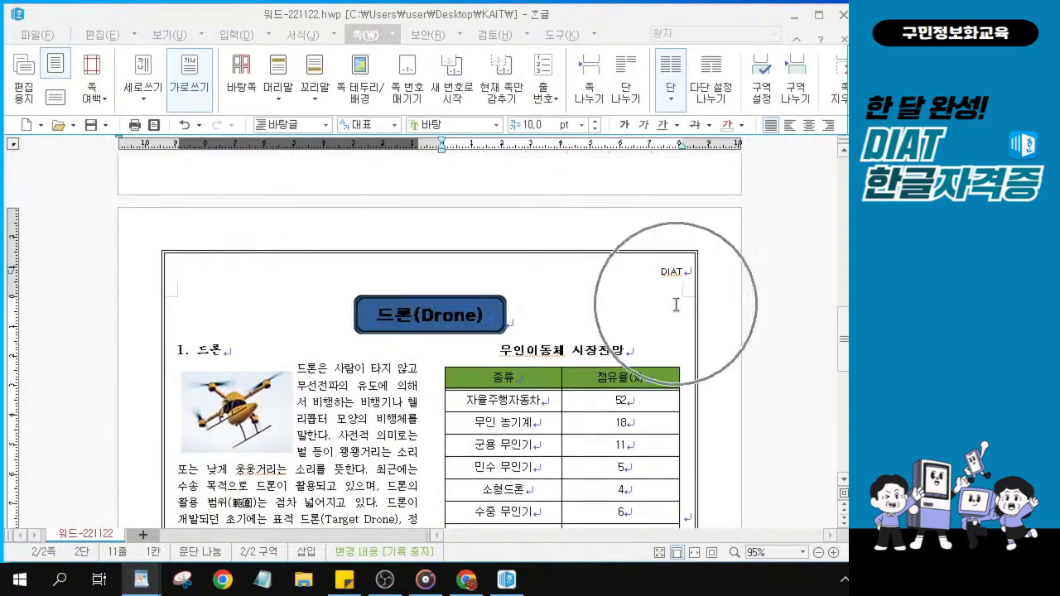
pyautogui.scroll(4, 535, 308)
pyautogui.scroll(15, 533, 313)
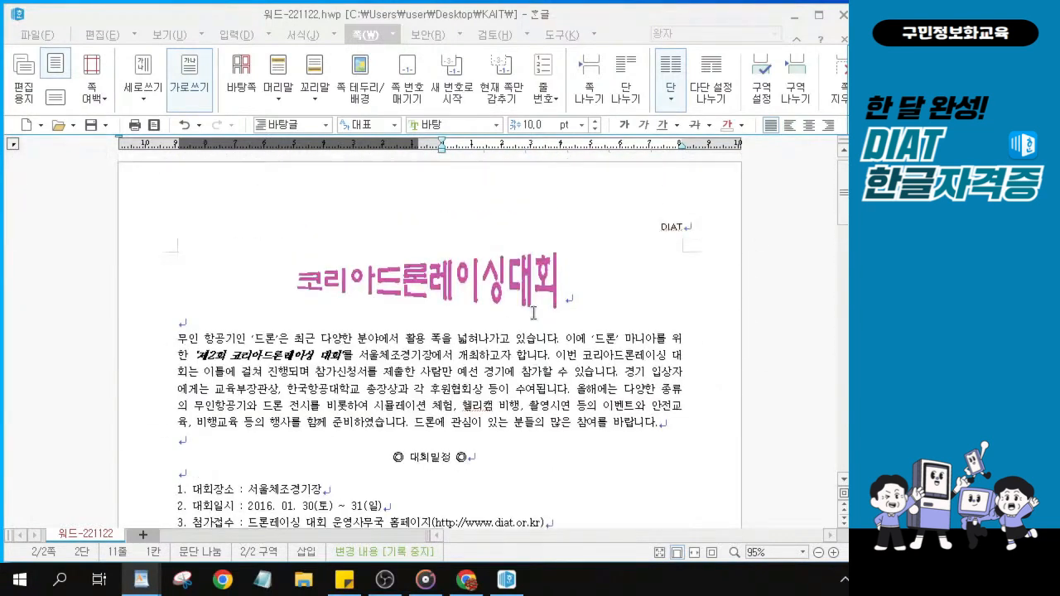
pyautogui.press('ctrl')
pyautogui.scroll(-2, 451, 369)
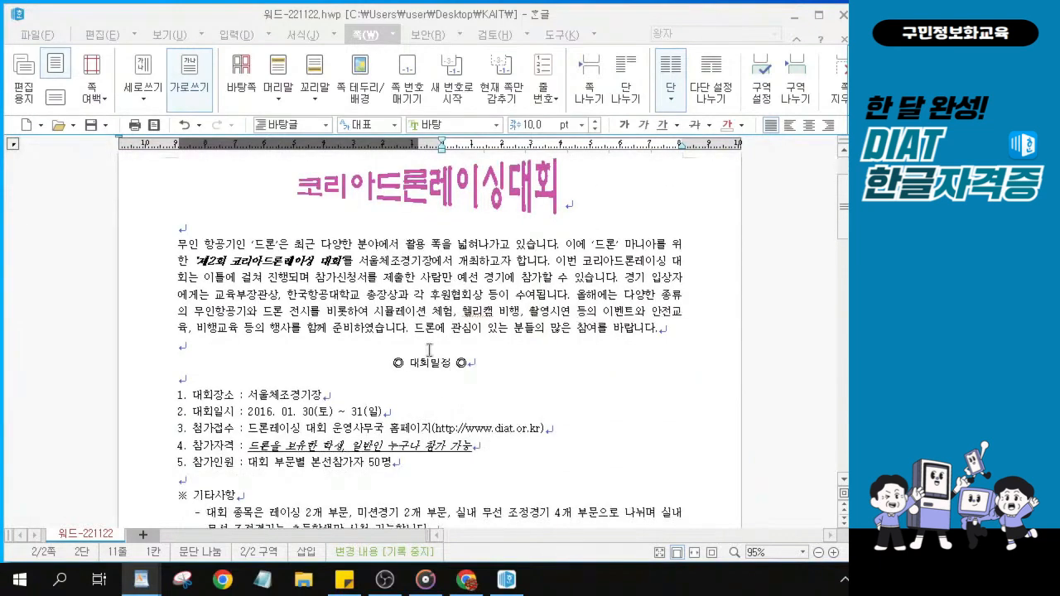
pyautogui.scroll(-2, 337, 444)
pyautogui.scroll(-3, 383, 340)
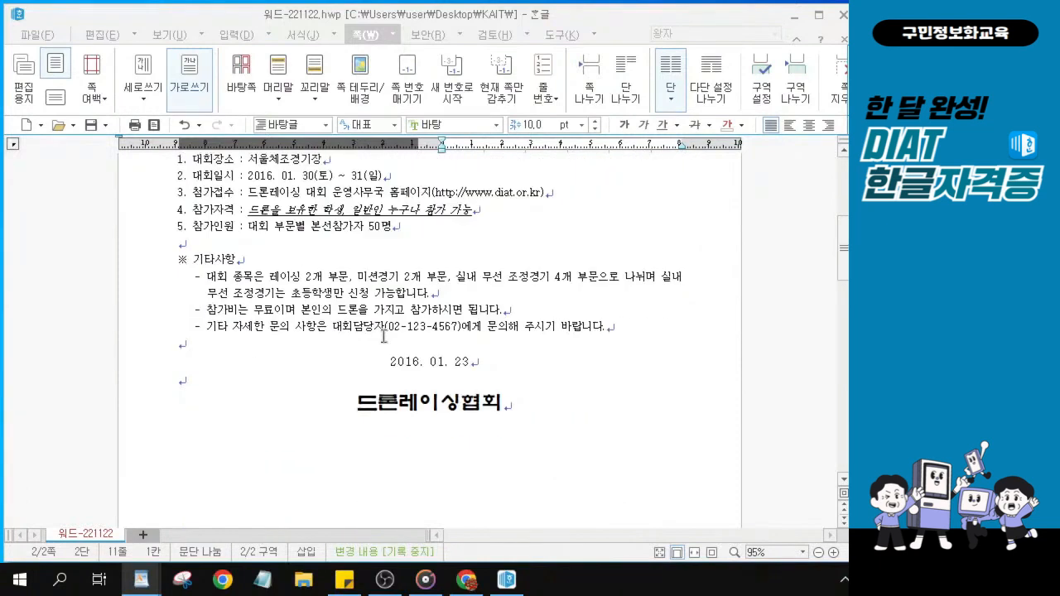
pyautogui.scroll(-9, 372, 386)
pyautogui.scroll(-3, 372, 390)
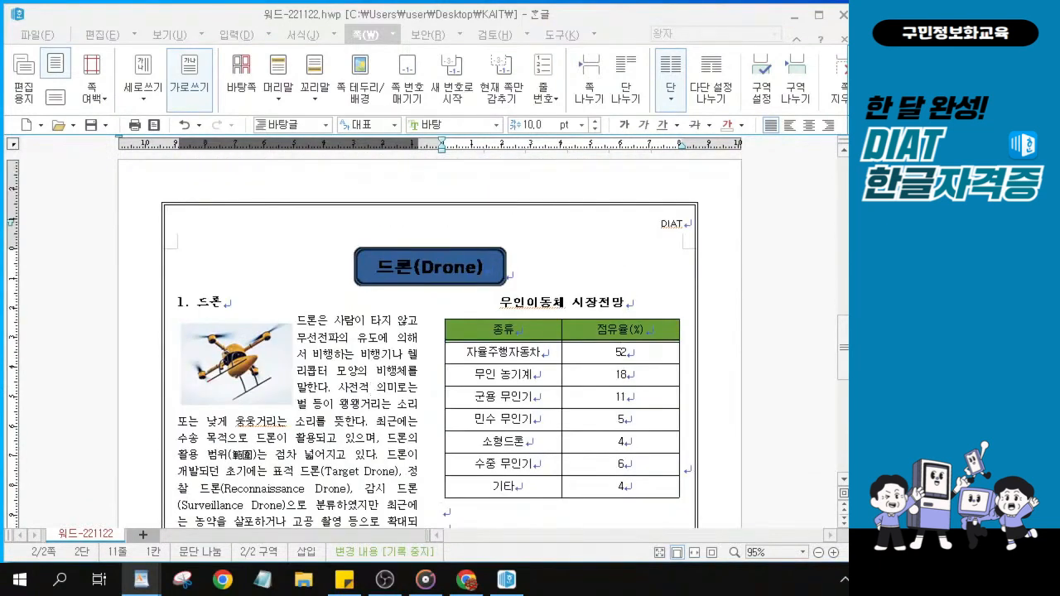
# Save the finished document under its current file name.
pyautogui.click(91, 132)
pyautogui.press('ctrl')
pyautogui.press('ctrl')
pyautogui.press('ctrl')
pyautogui.press('ctrl')
pyautogui.press('ctrl')
pyautogui.press('ctrl')
pyautogui.press('ctrl')
pyautogui.hotkey('ctrl', 's')
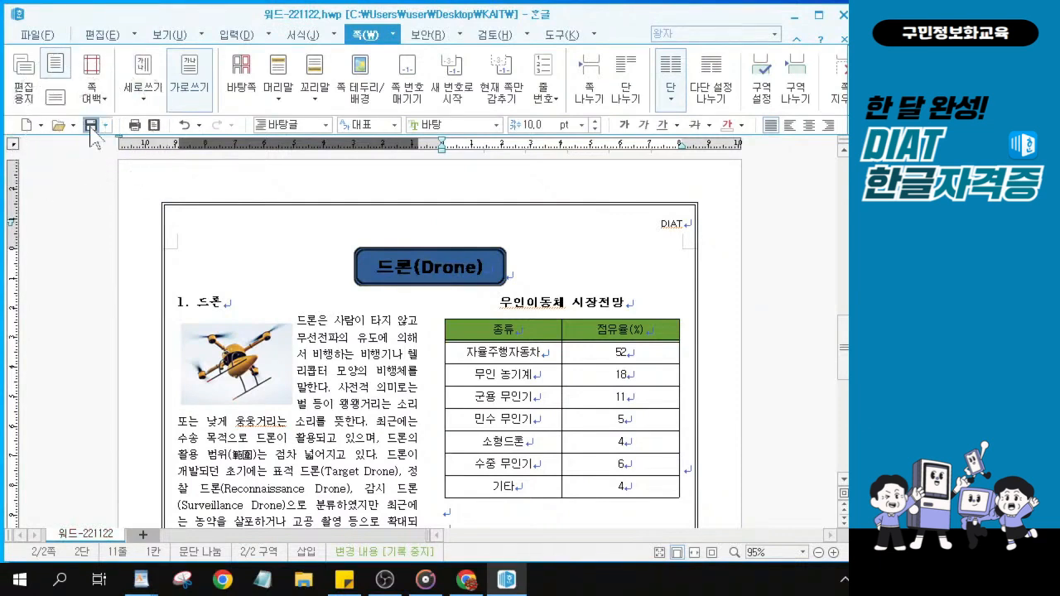
pyautogui.press('ctrl')
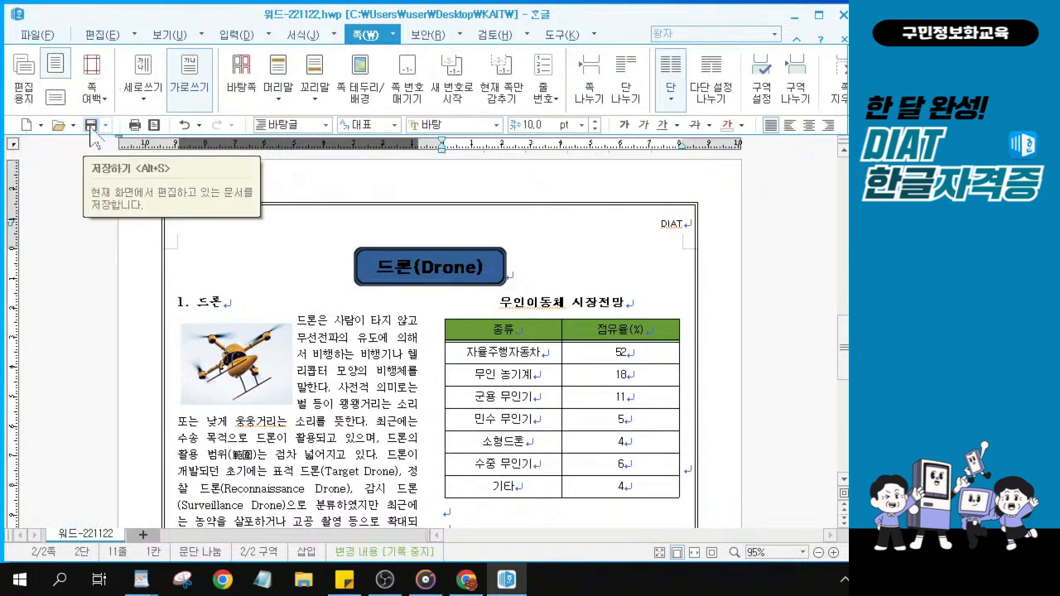